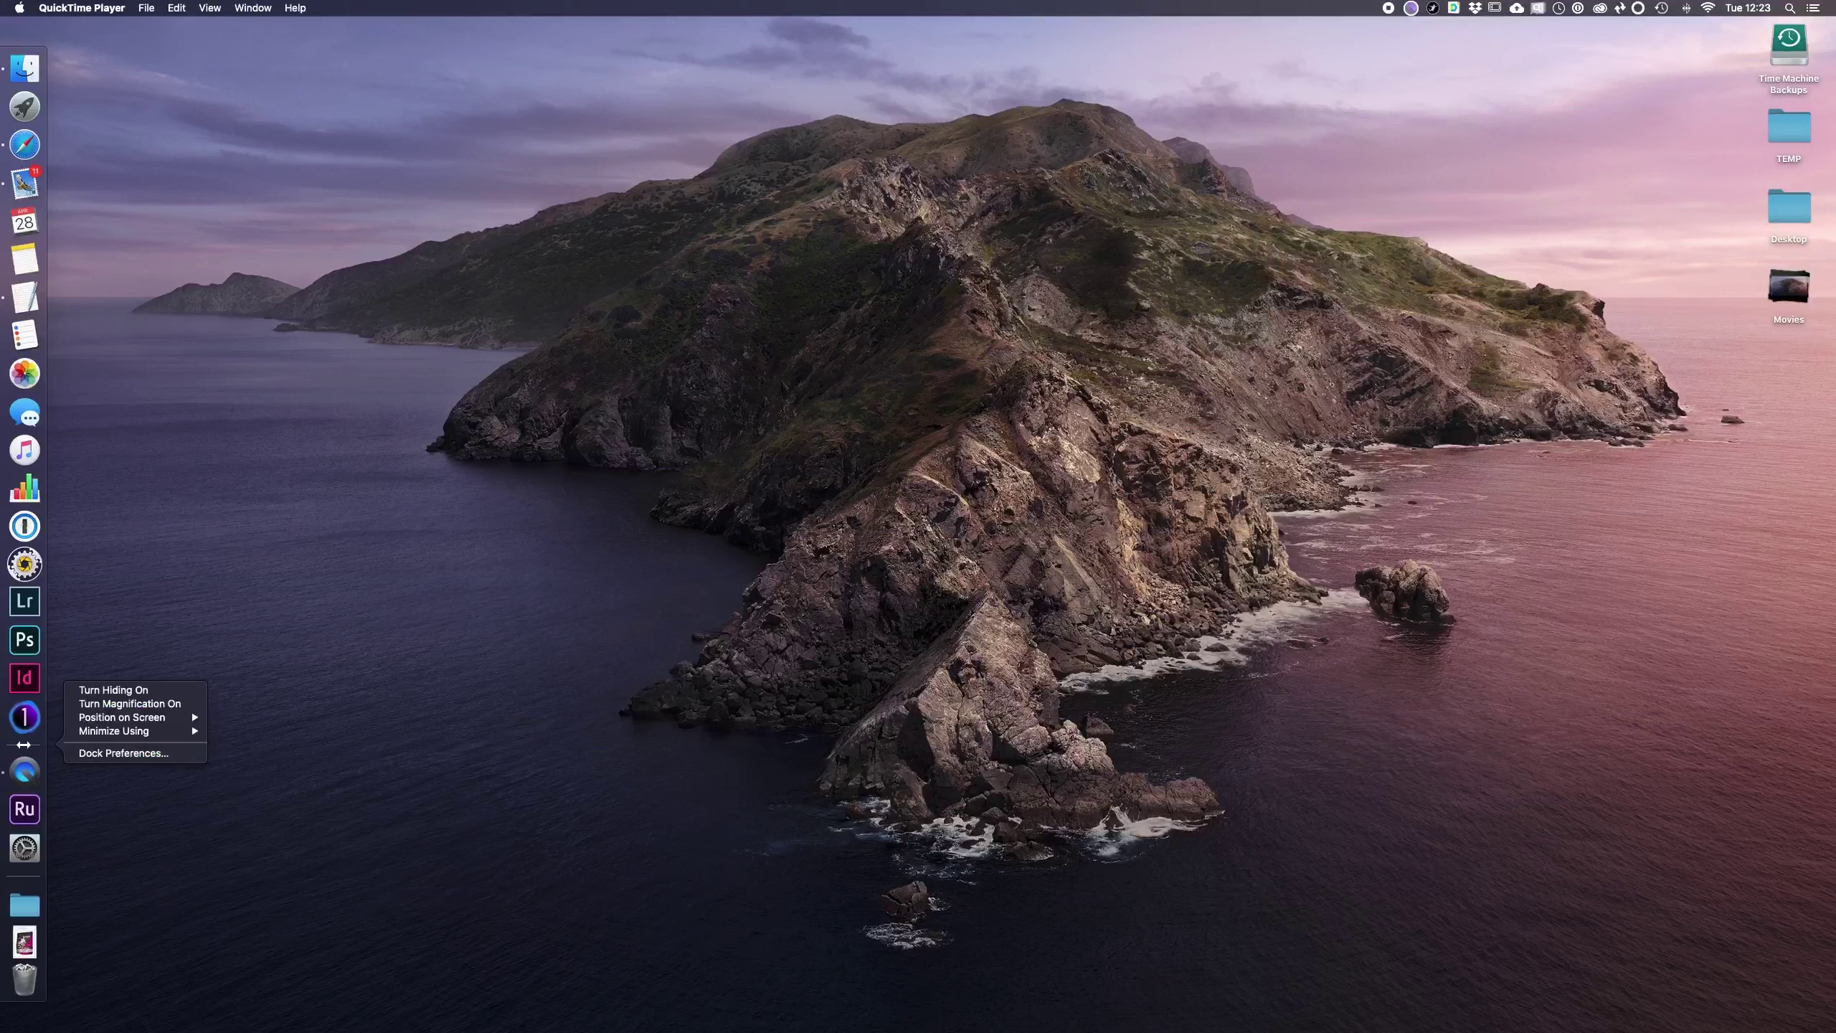
# Step: Set the Dock's on-screen position to Bottom and return it to Left
pyautogui.moveTo(133, 720)
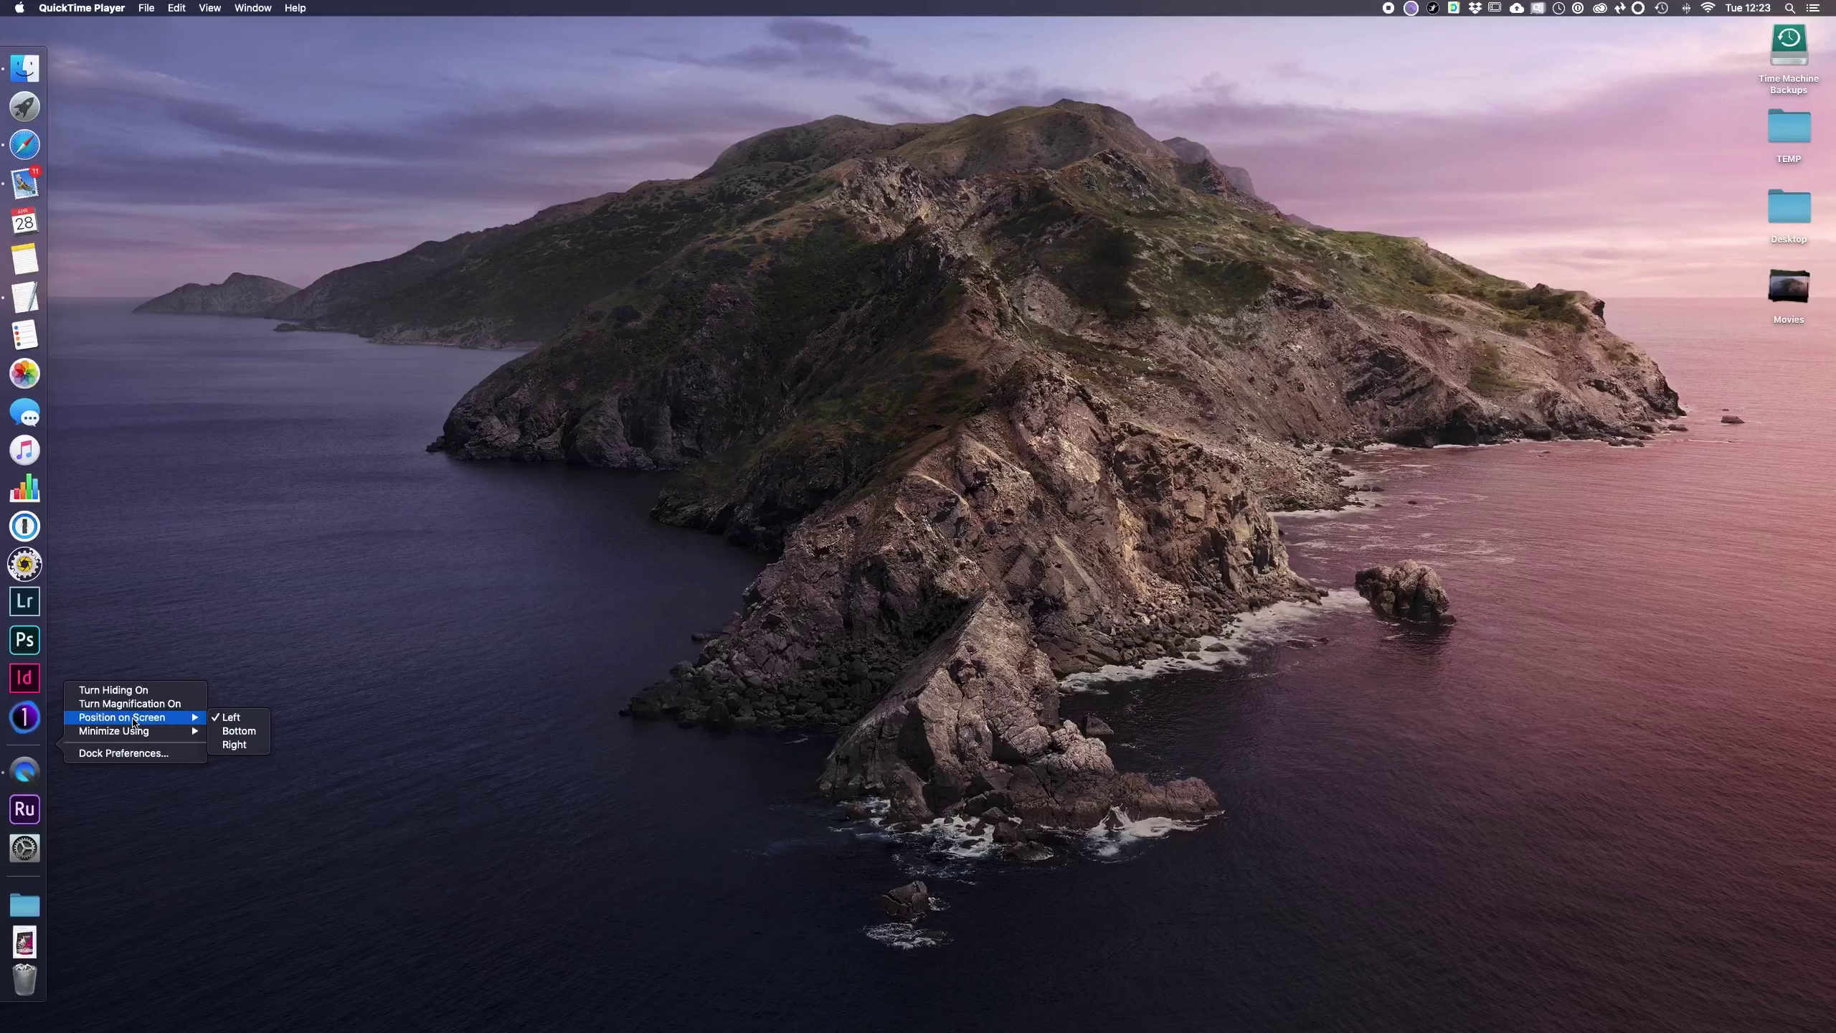
pyautogui.click(238, 731)
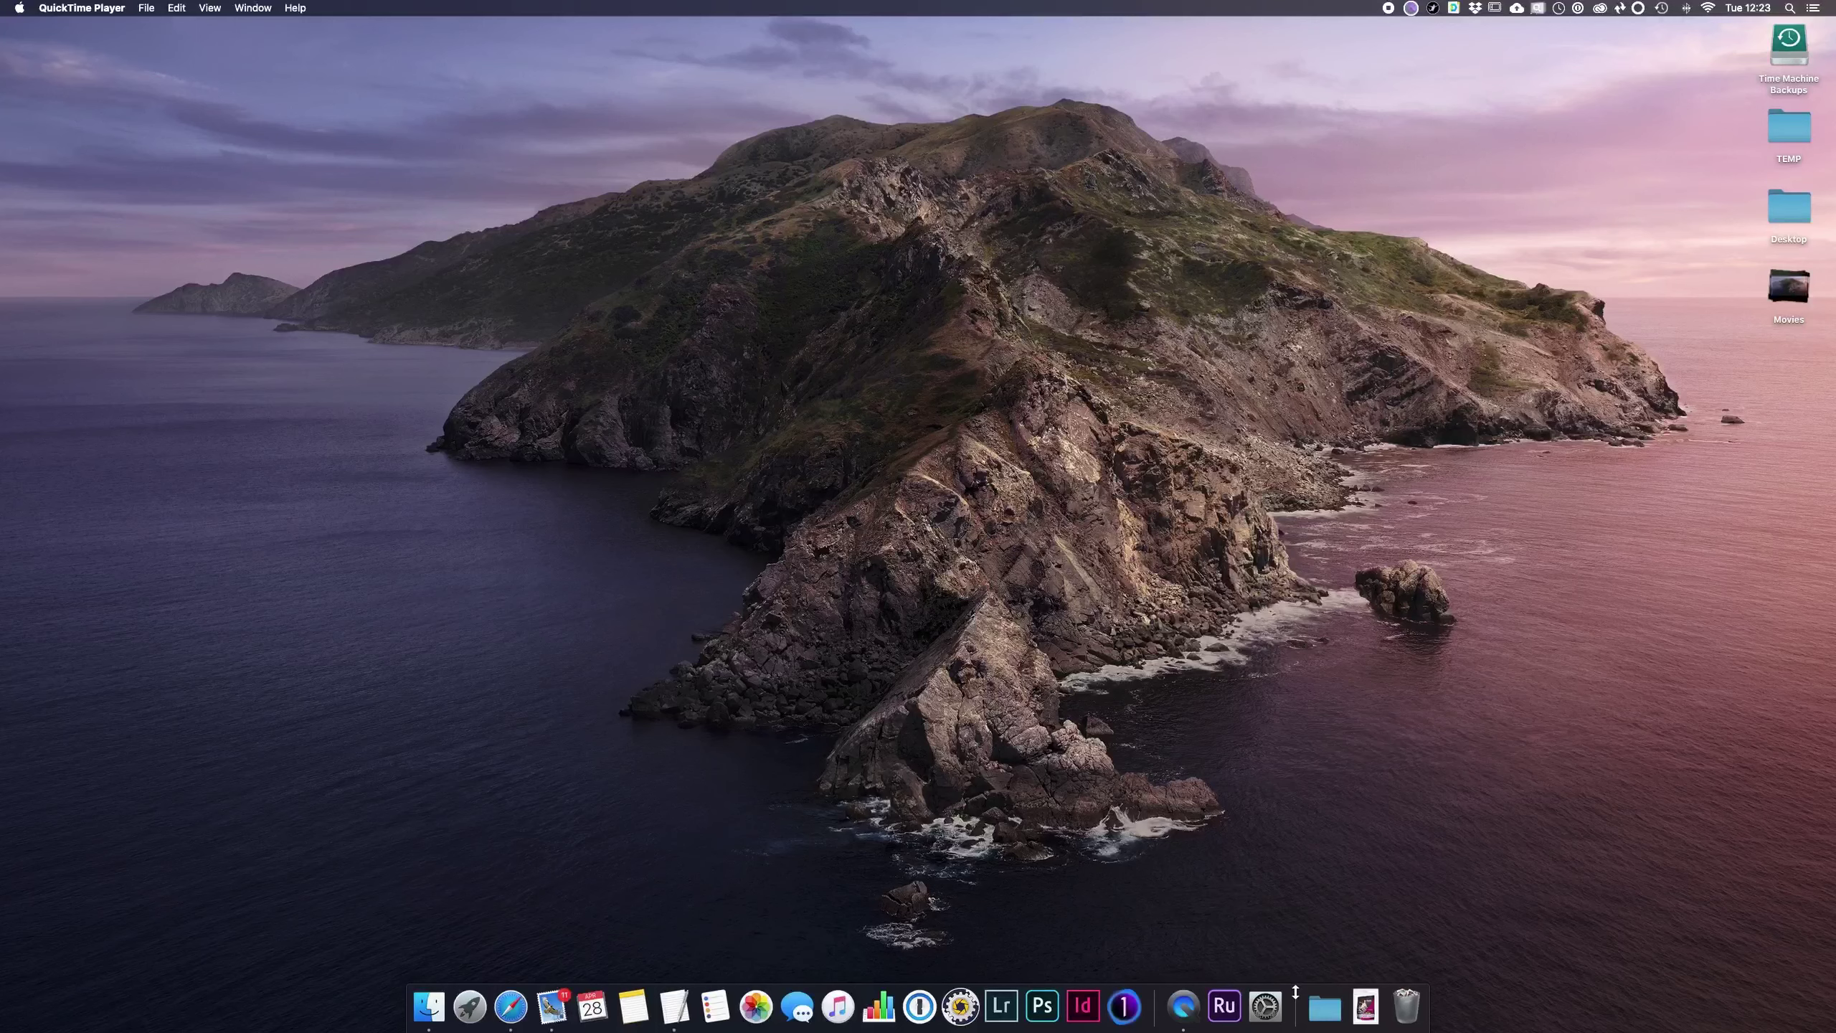
pyautogui.rightClick(1296, 1003)
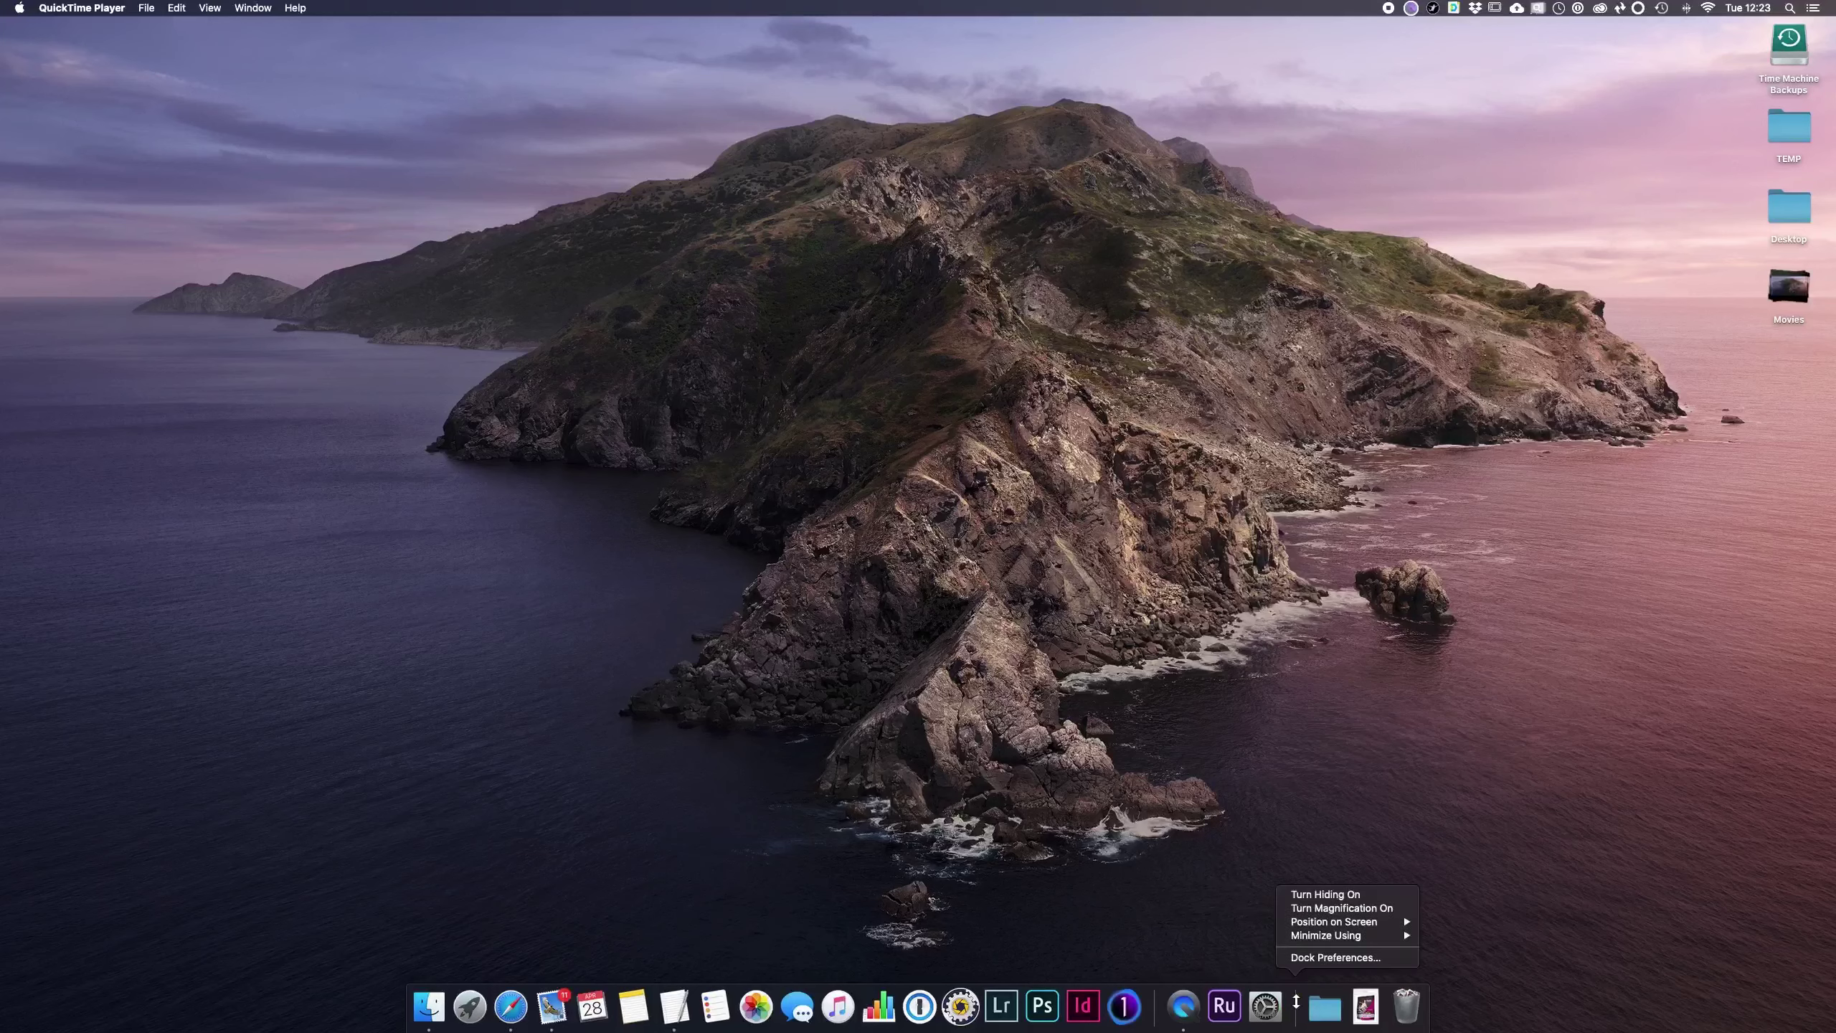
pyautogui.moveTo(1344, 929)
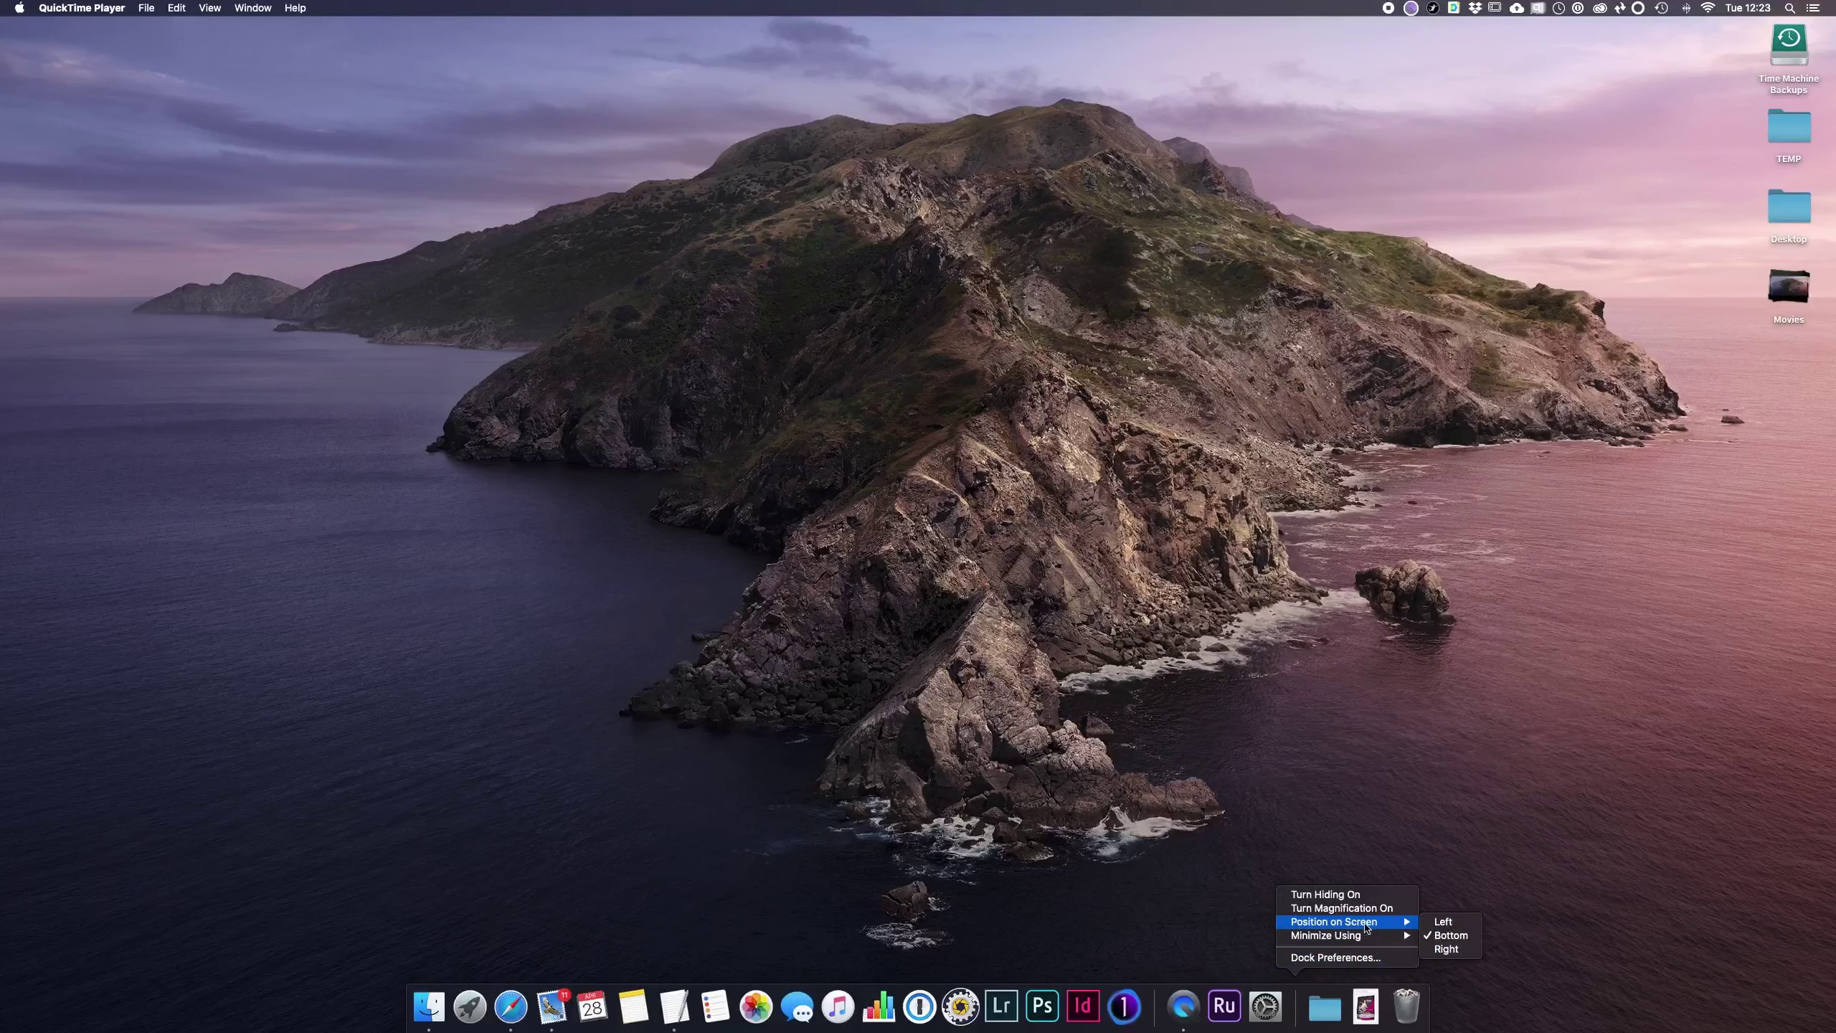
pyautogui.click(1443, 923)
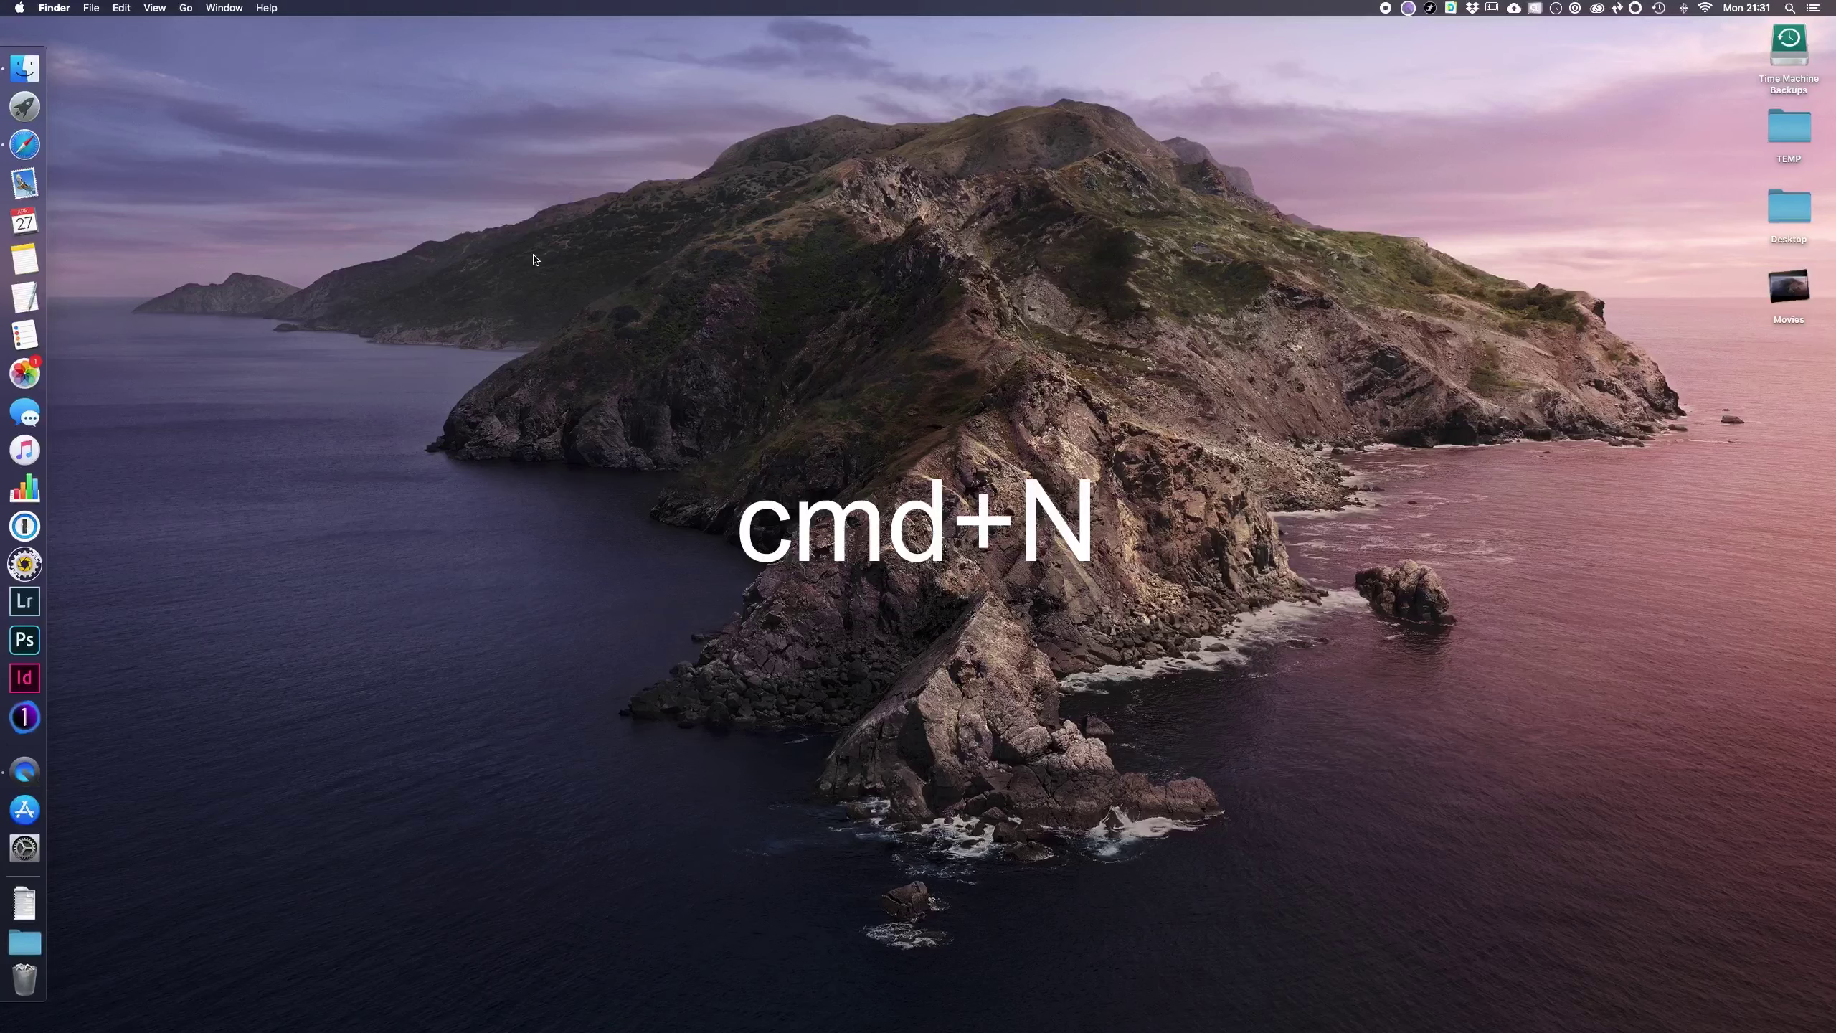
# Step: Open two new Finder windows and close the front one
pyautogui.press('super+n')
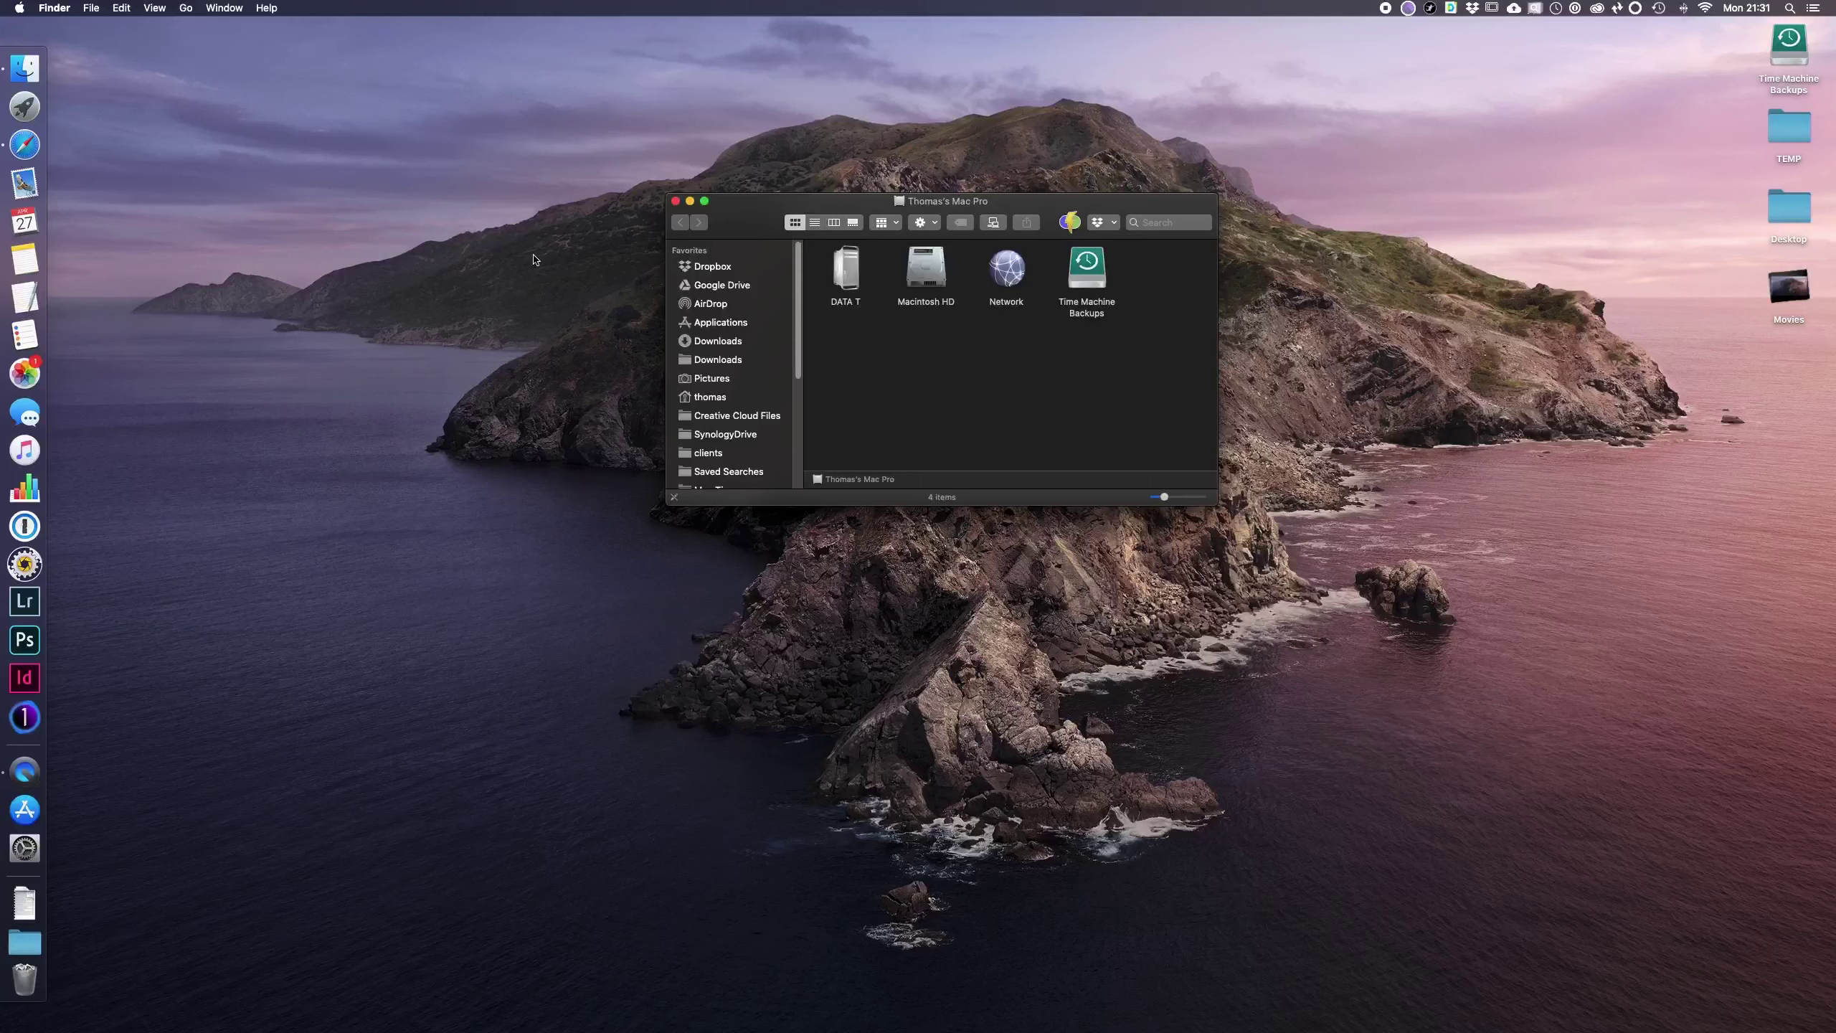
pyautogui.press('super+n')
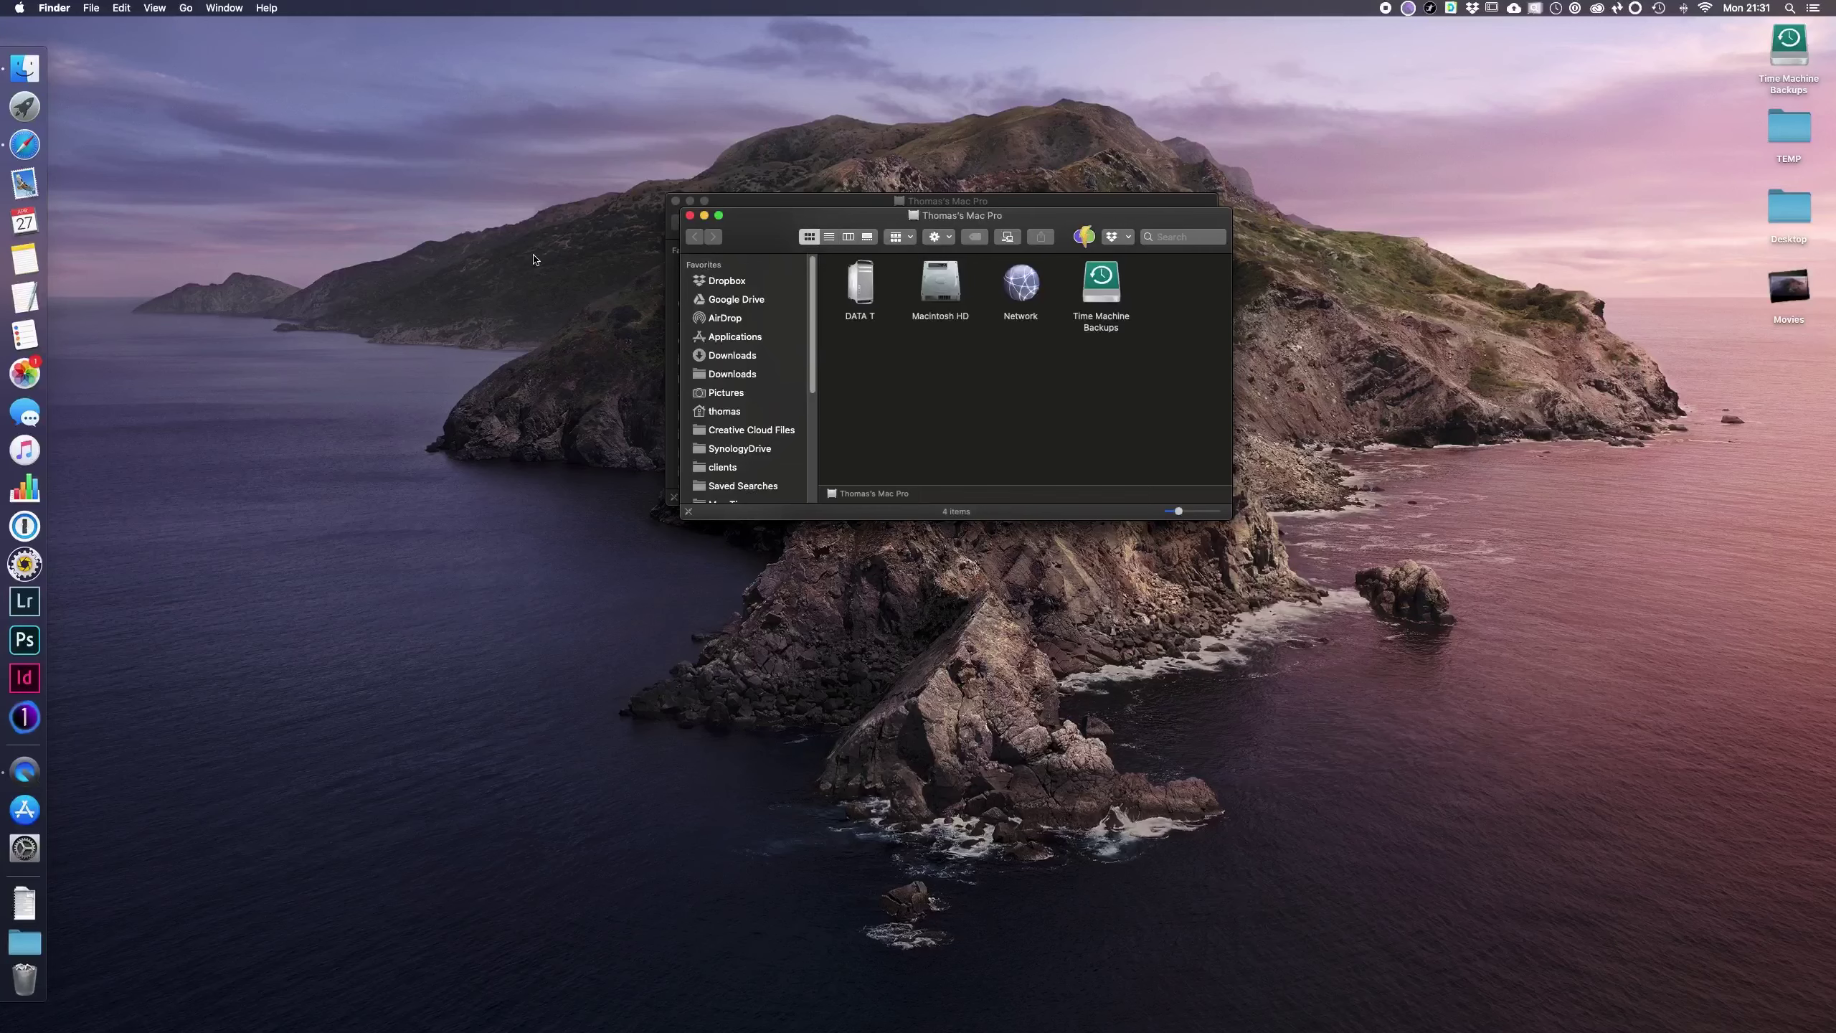
pyautogui.press('super+w')
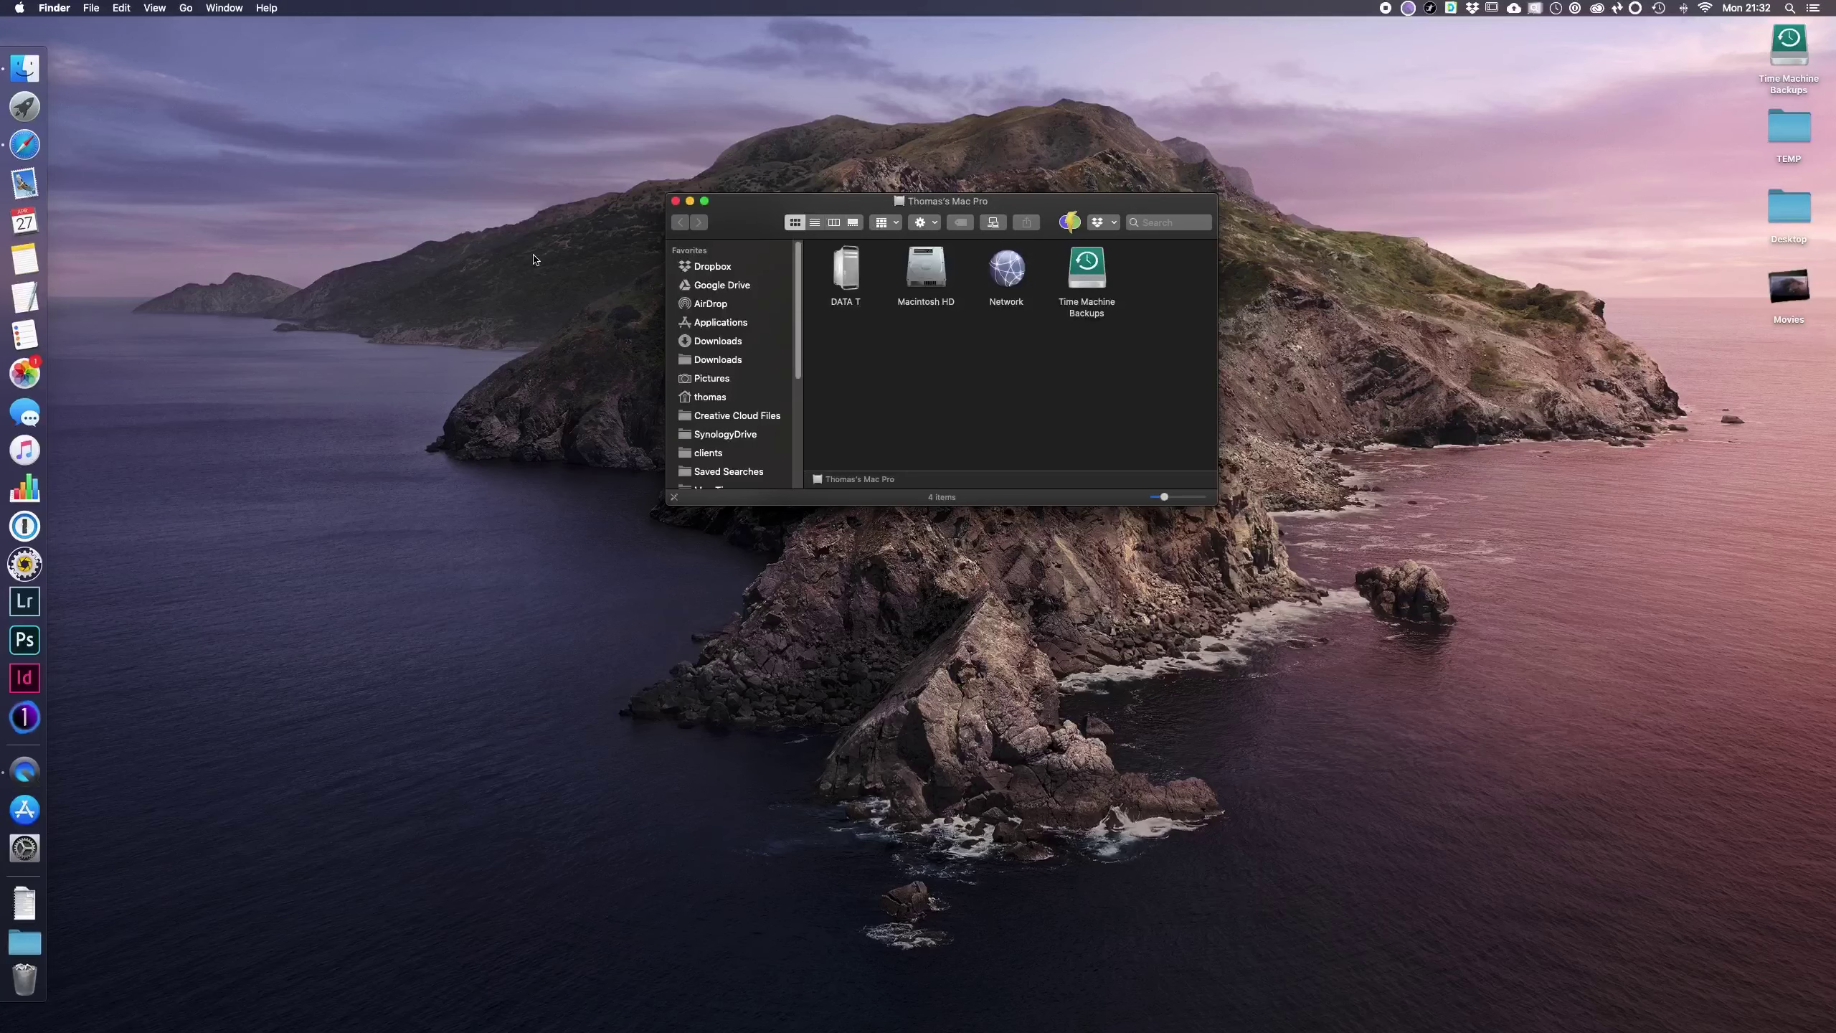
# Step: Open the Mac Timesavers folder in a second tab of the enlarged Finder window and switch between both tabs
pyautogui.press('super+t')
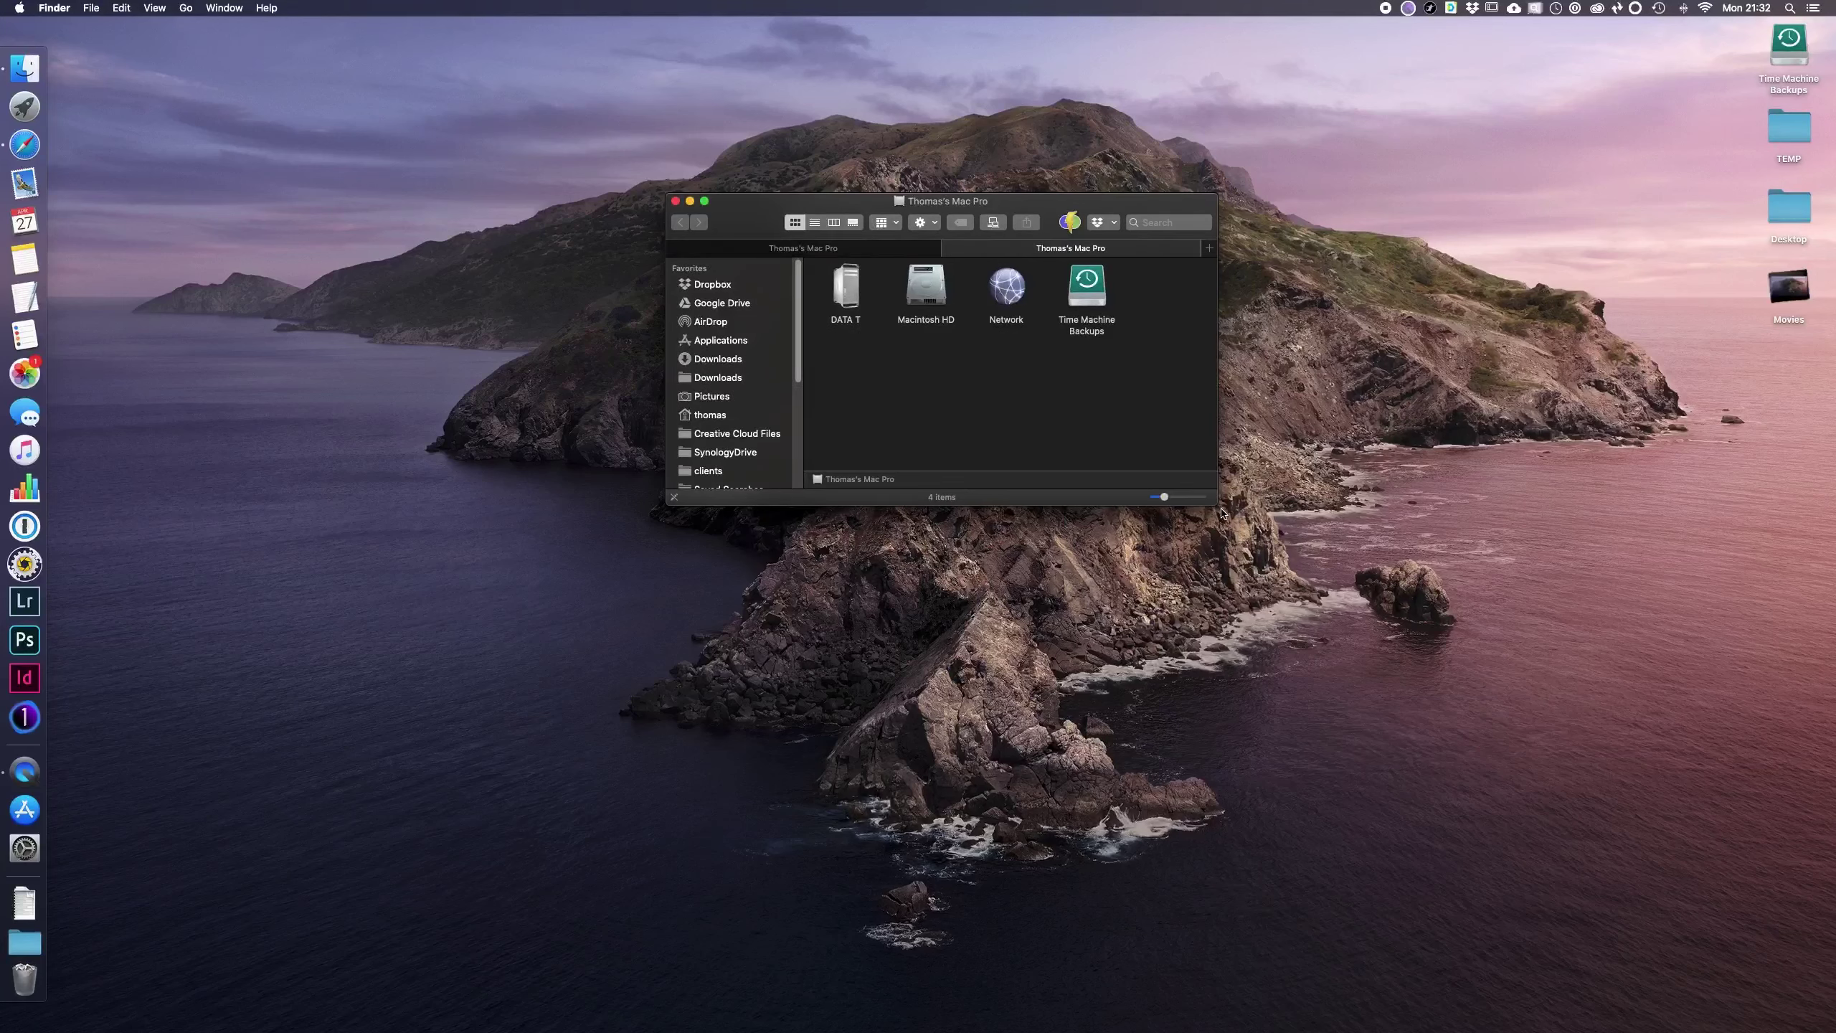
pyautogui.moveTo(1213, 501); pyautogui.dragTo(1329, 705)
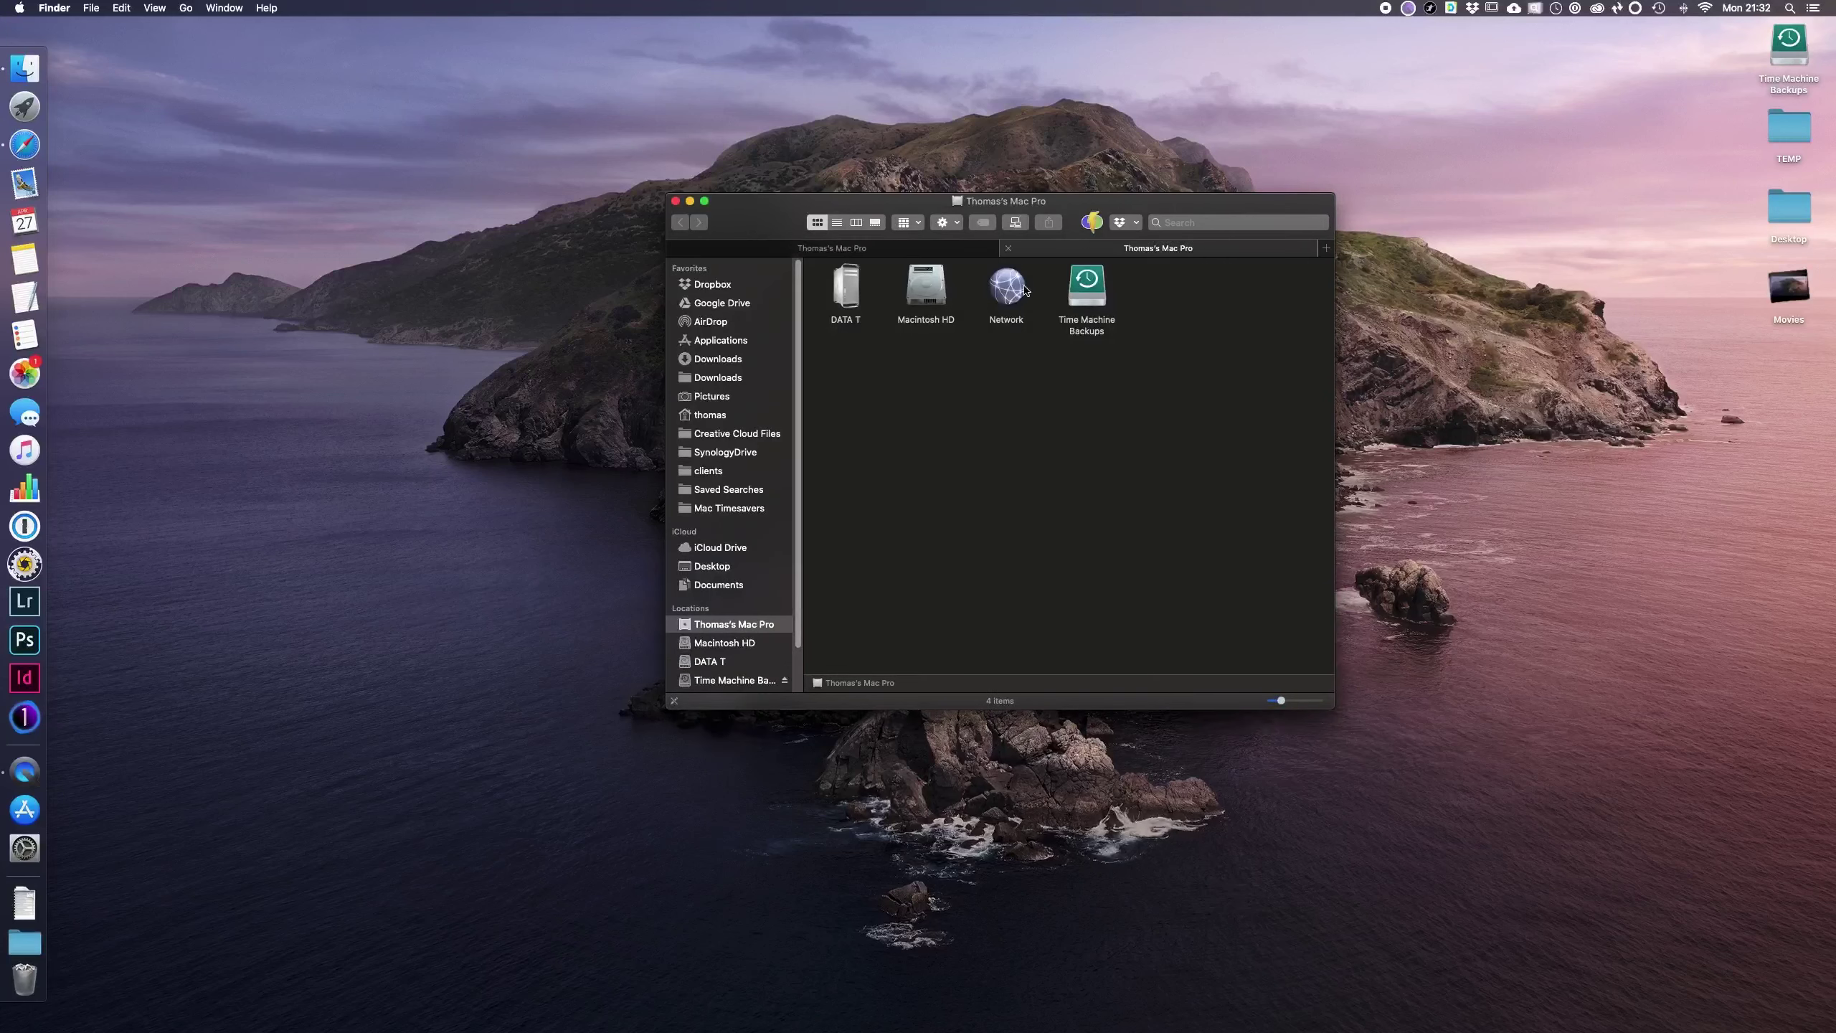
pyautogui.click(729, 509)
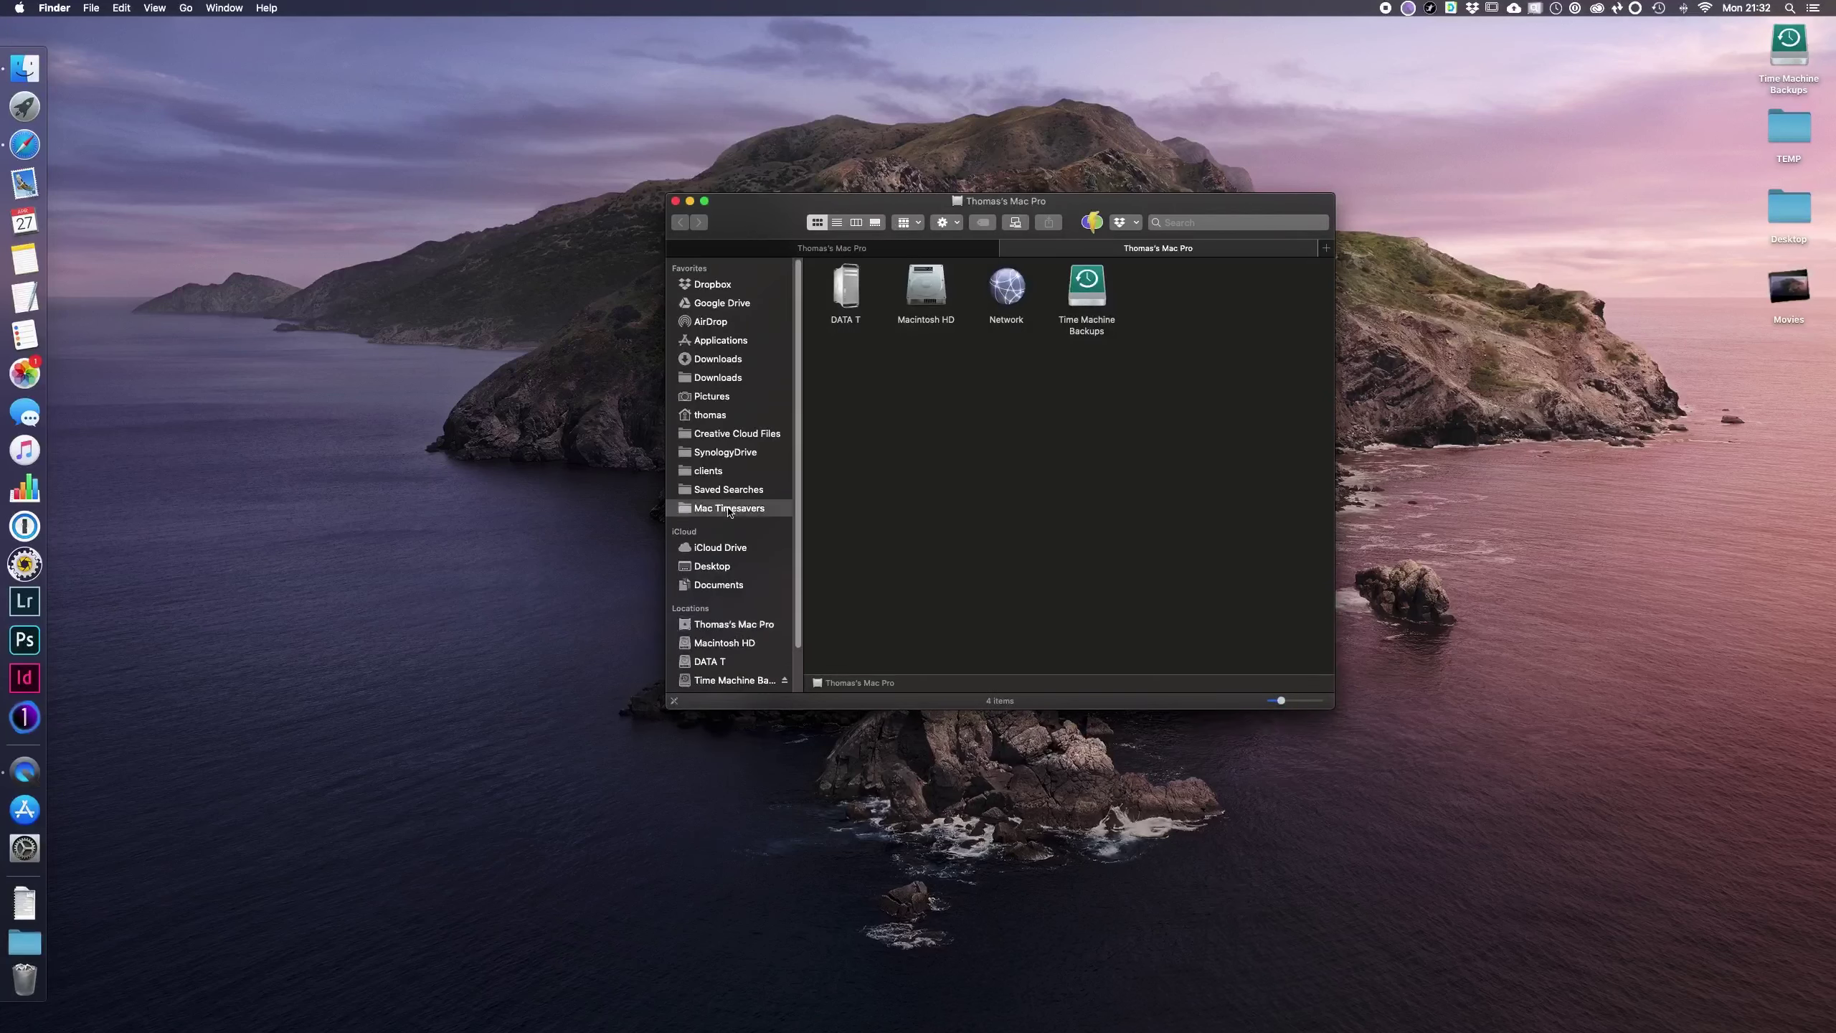
pyautogui.click(951, 252)
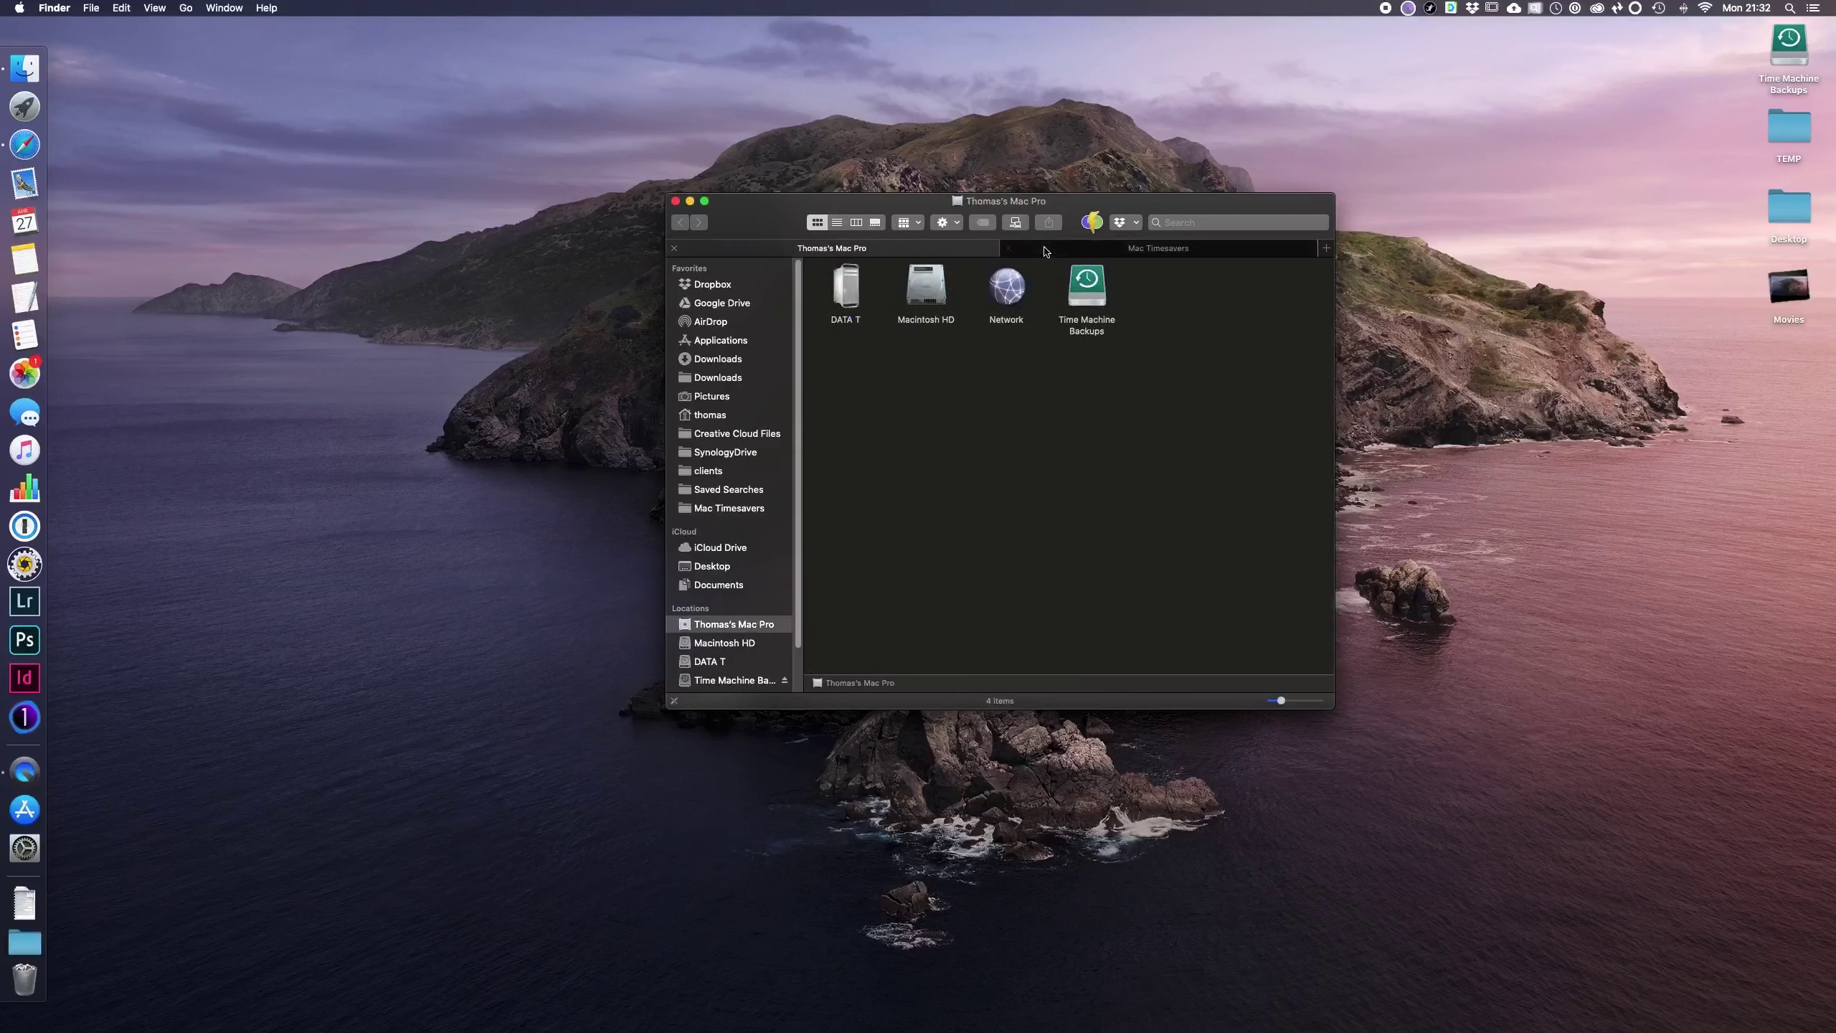
pyautogui.click(1071, 251)
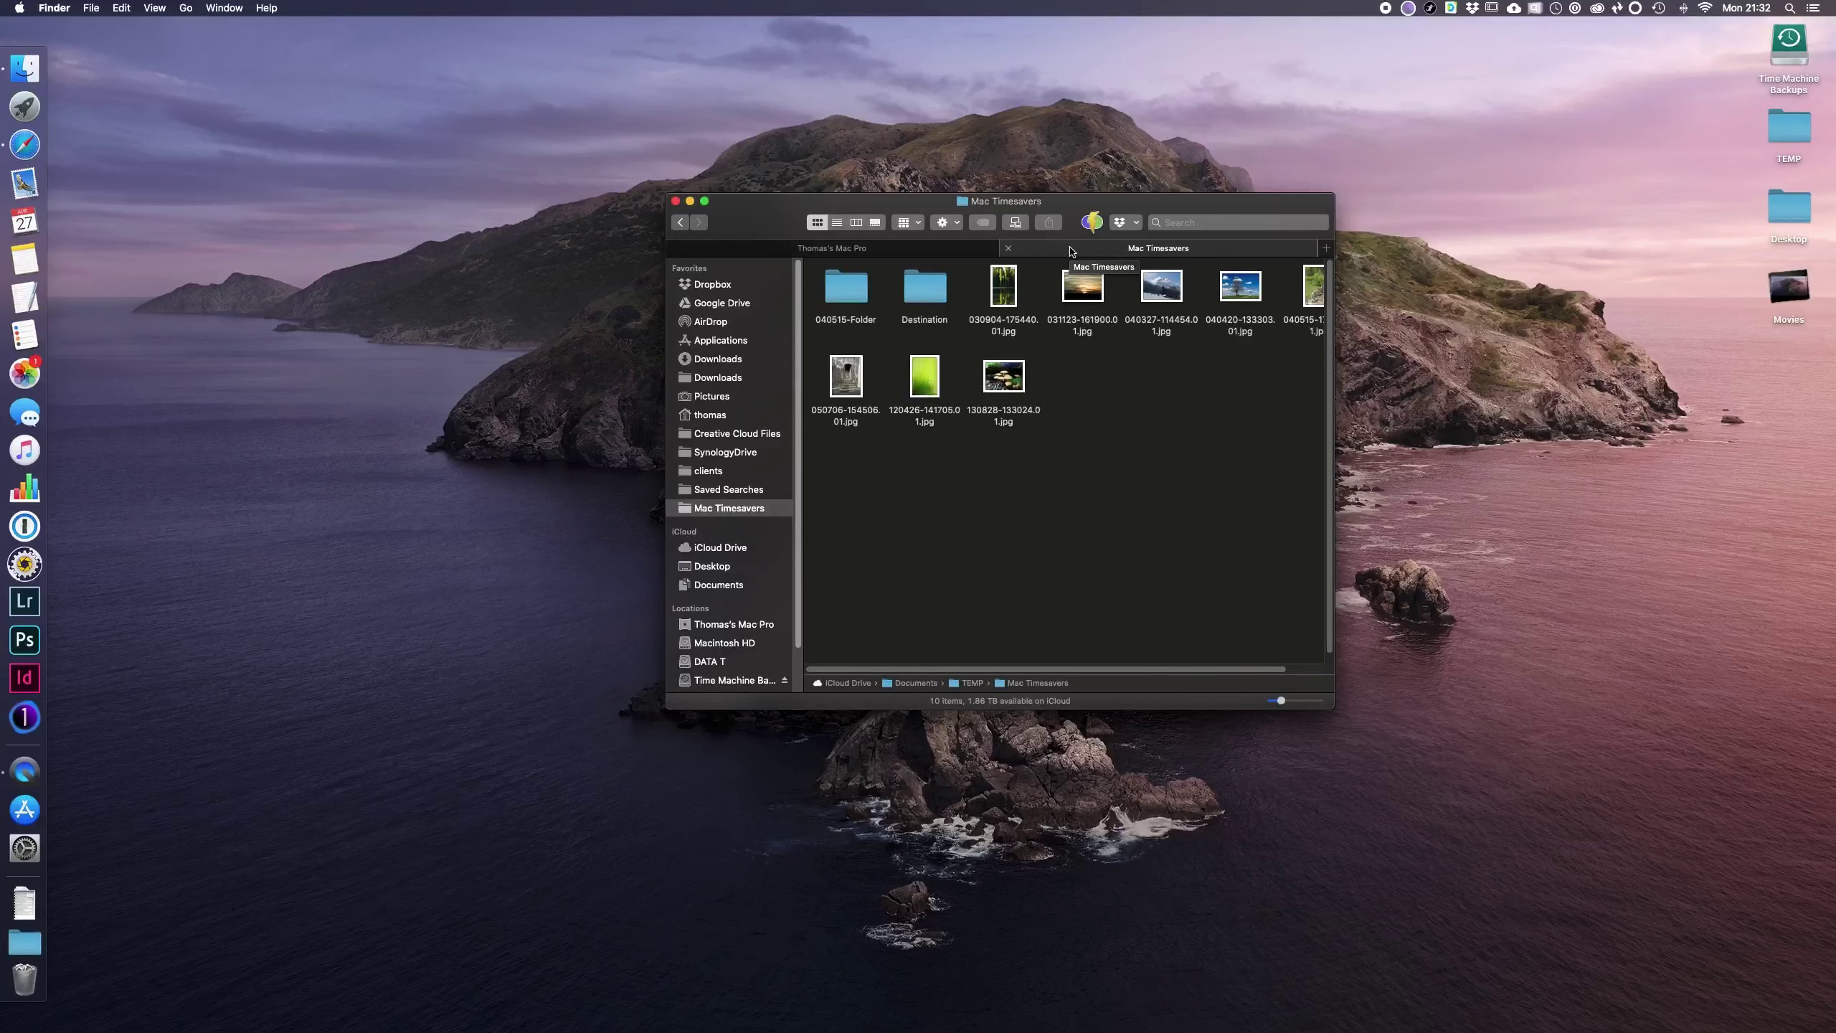
# Step: Close the Mac Timesavers tab and the remaining Finder window
pyautogui.press('super+w')
pyautogui.press('super+w')
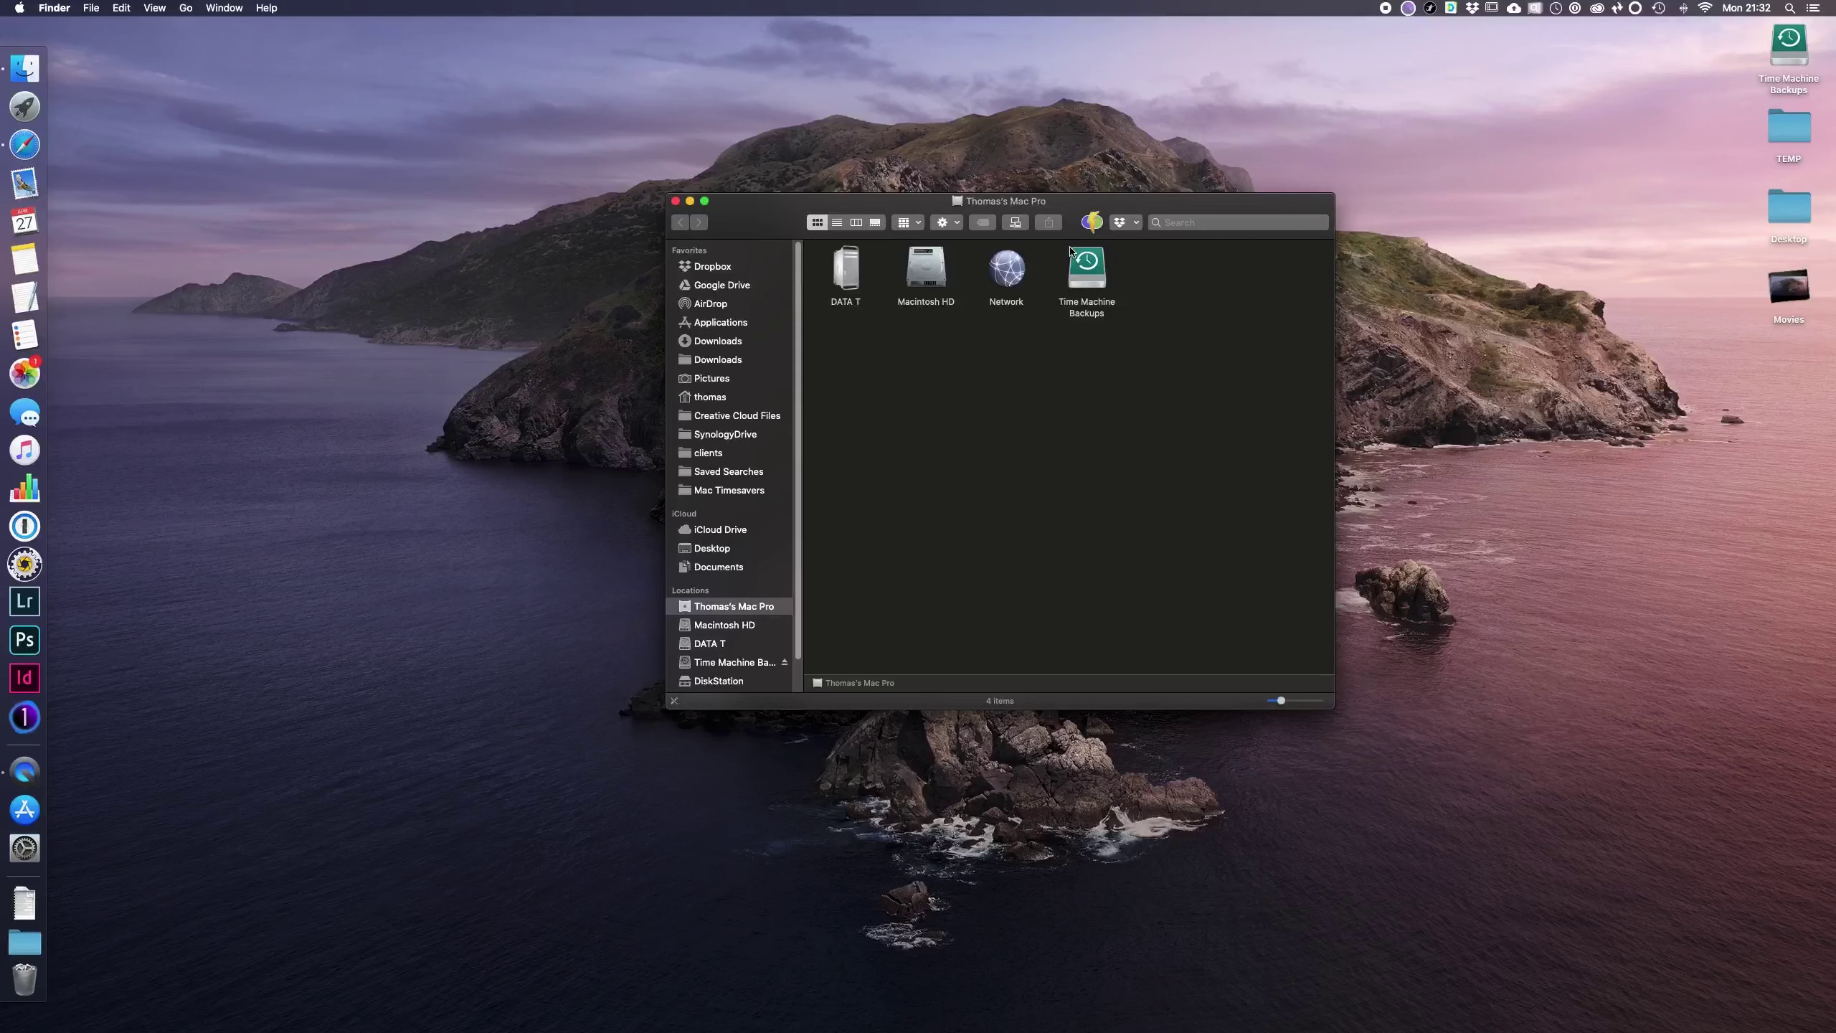
pyautogui.press('super+w')
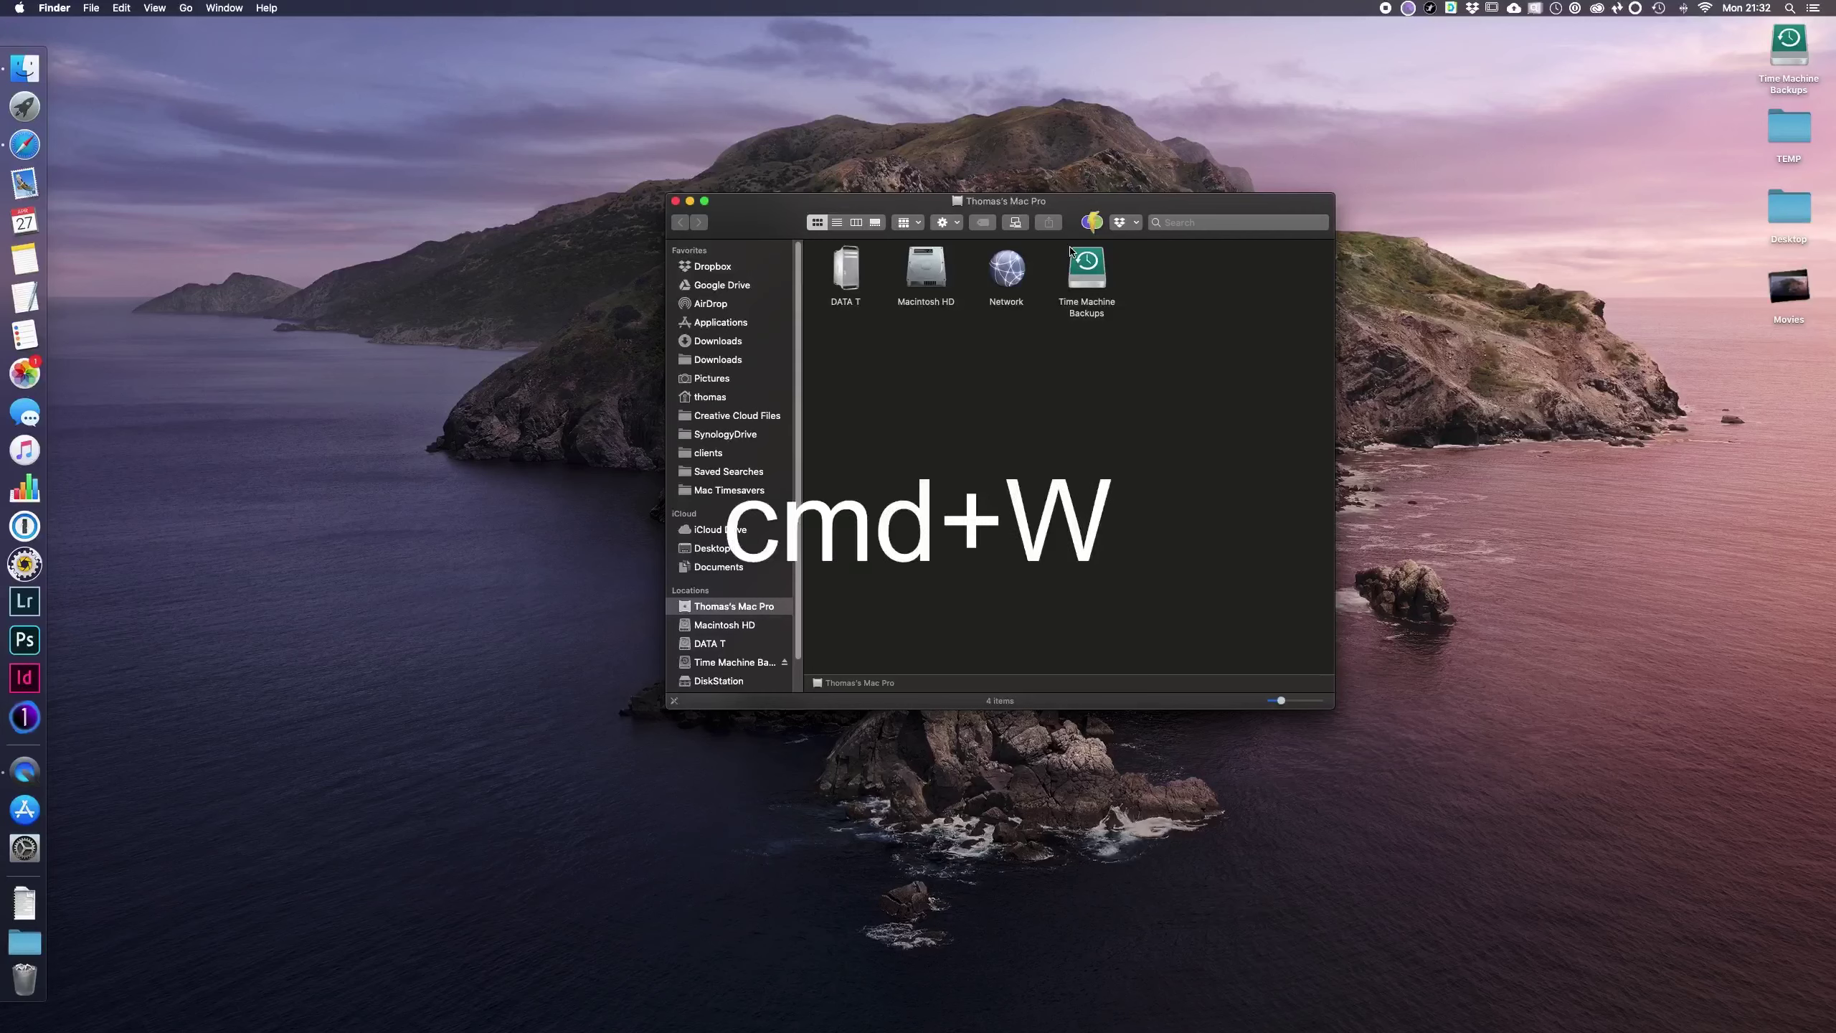
pyautogui.press('super+w')
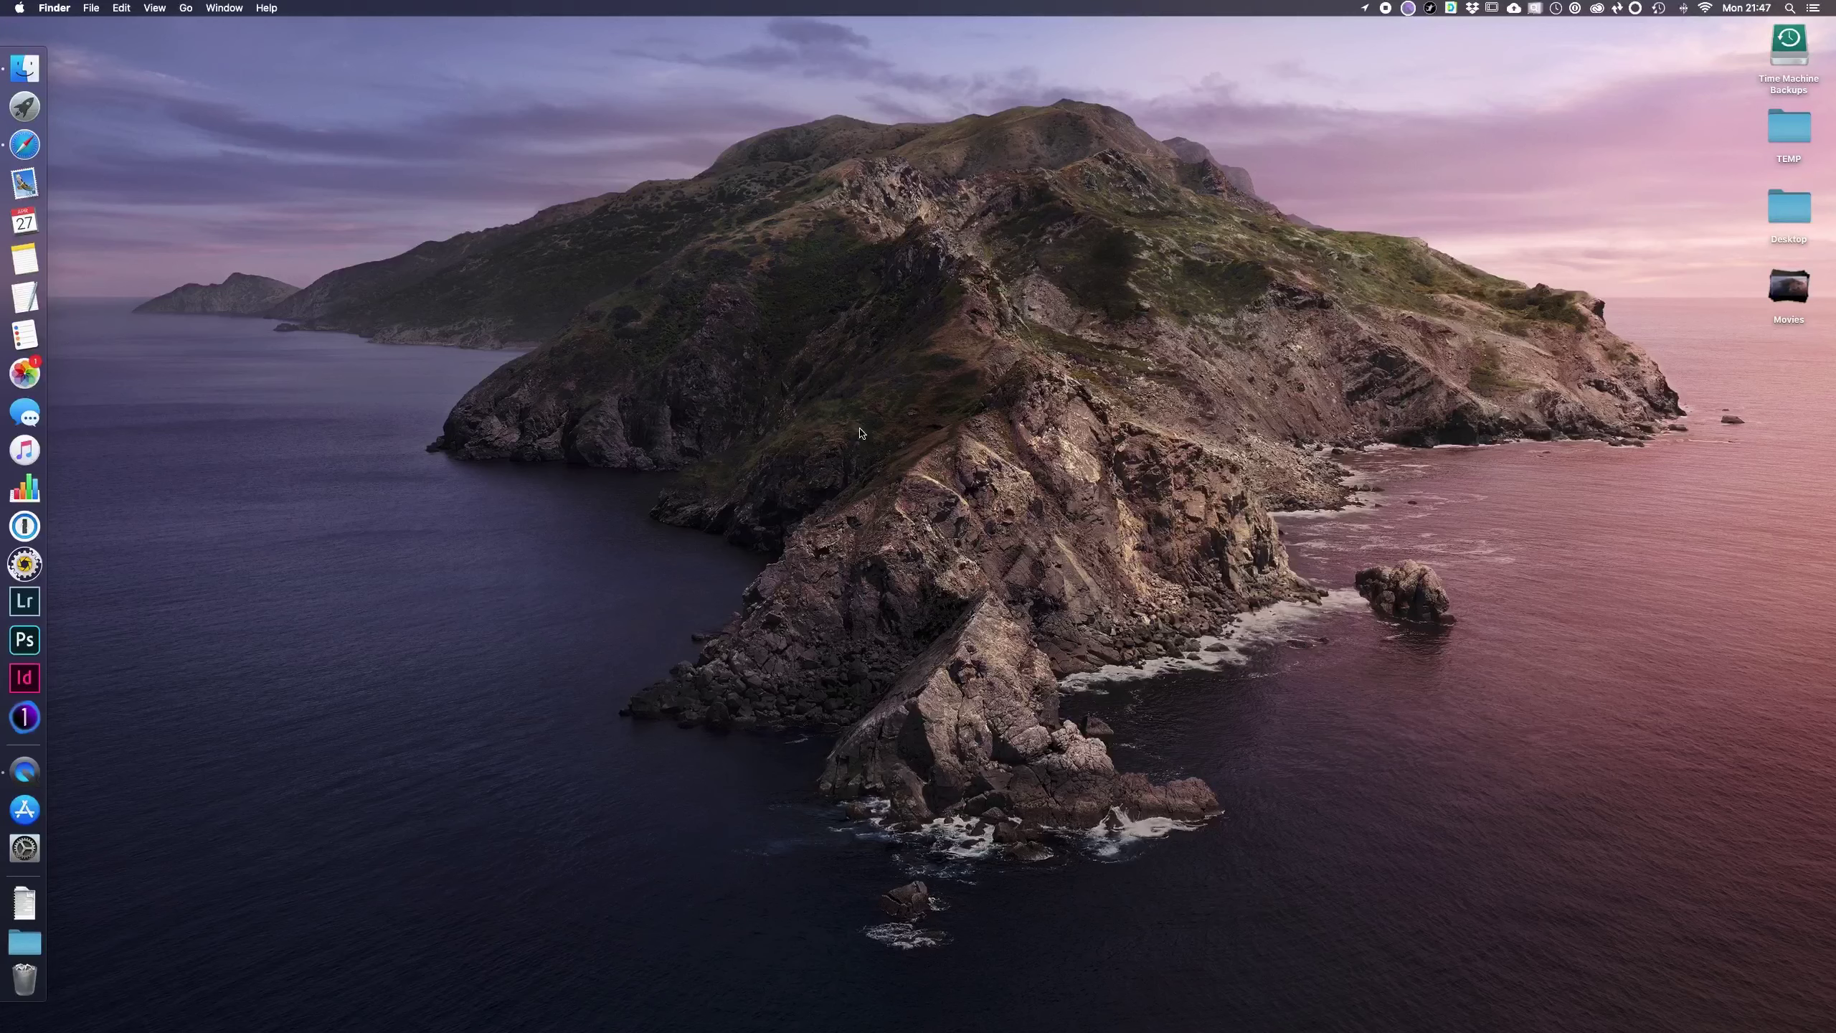
# Step: Open a new Finder window and add two more tabs to it
pyautogui.press('super+n')
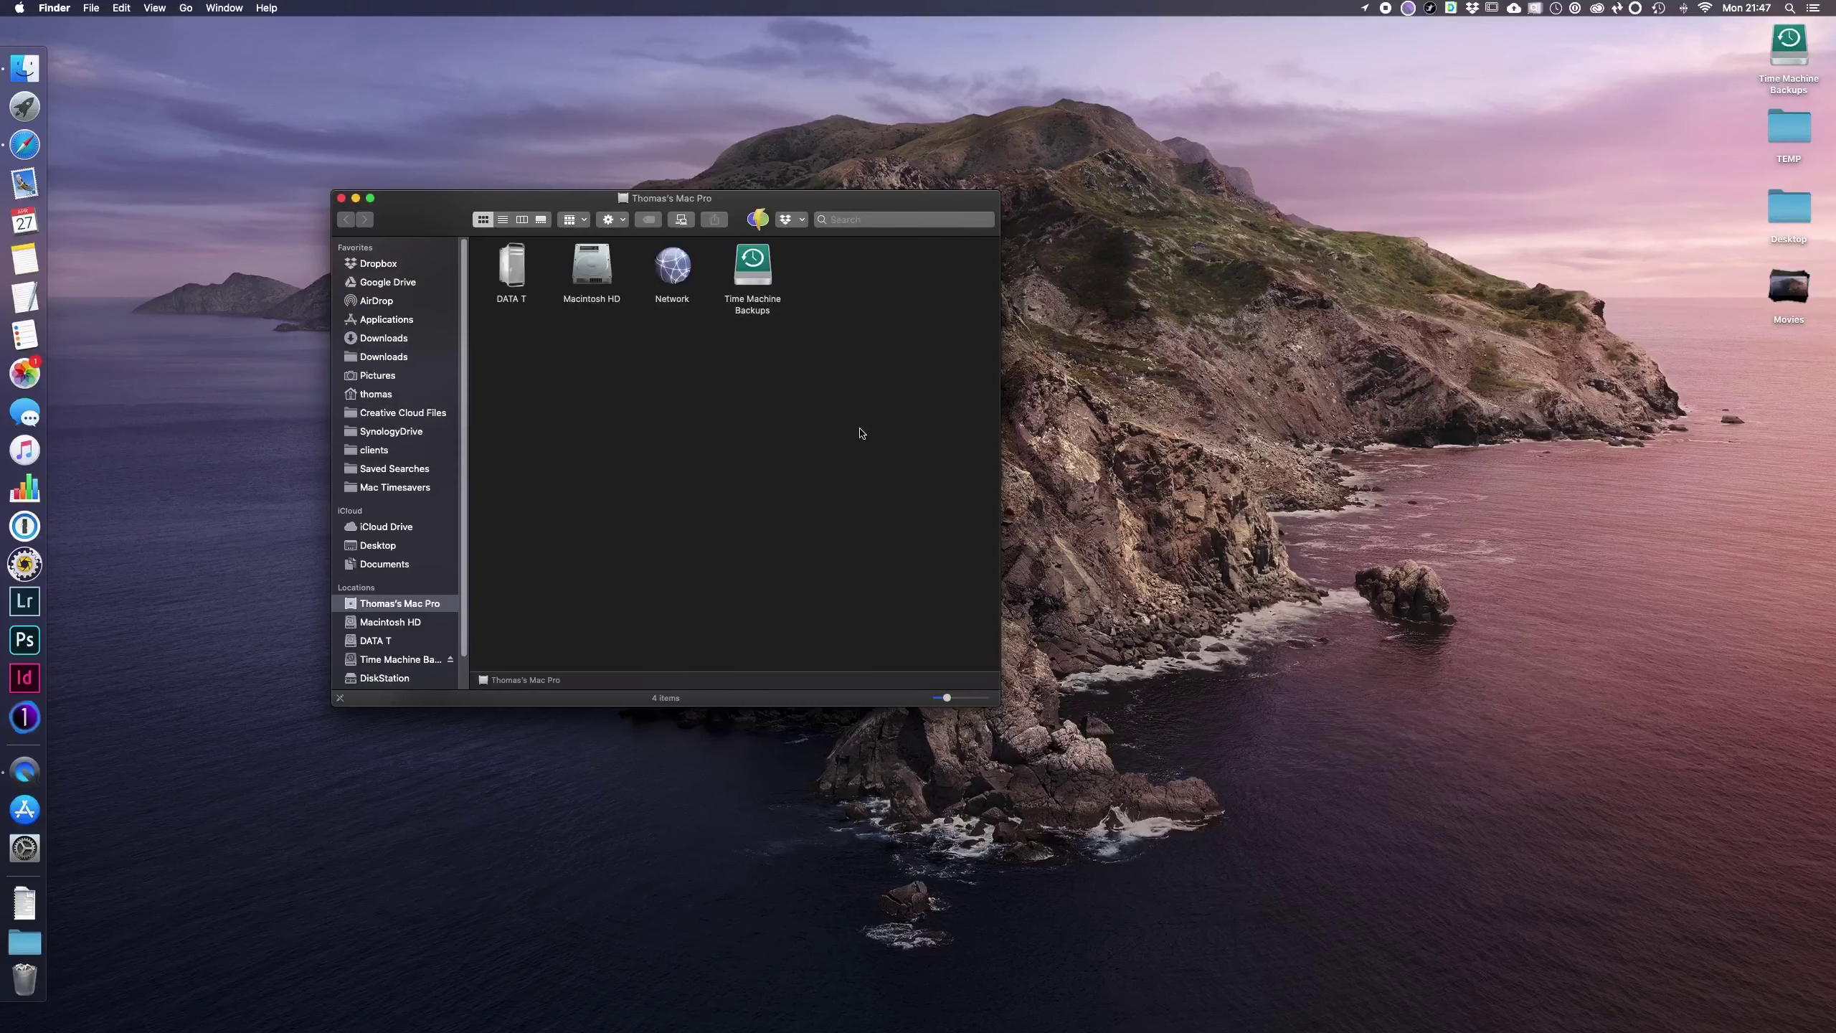
pyautogui.press('super+t')
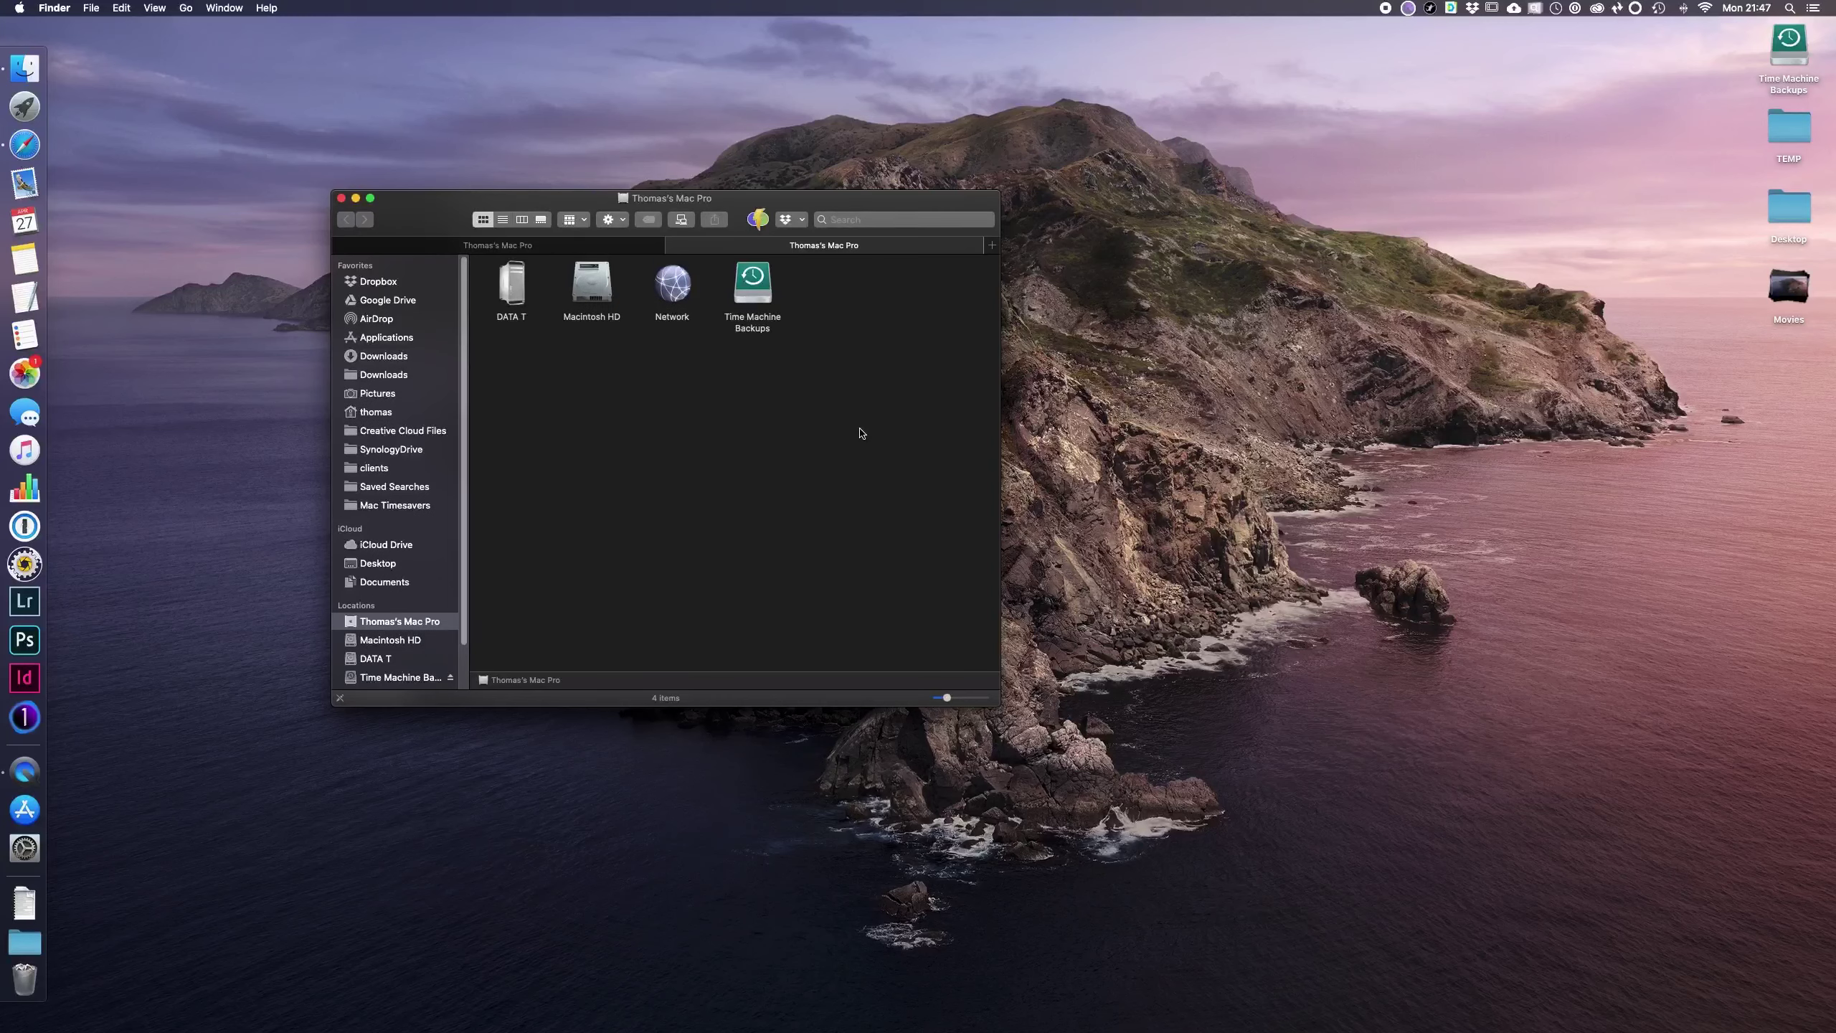
pyautogui.press('super+t')
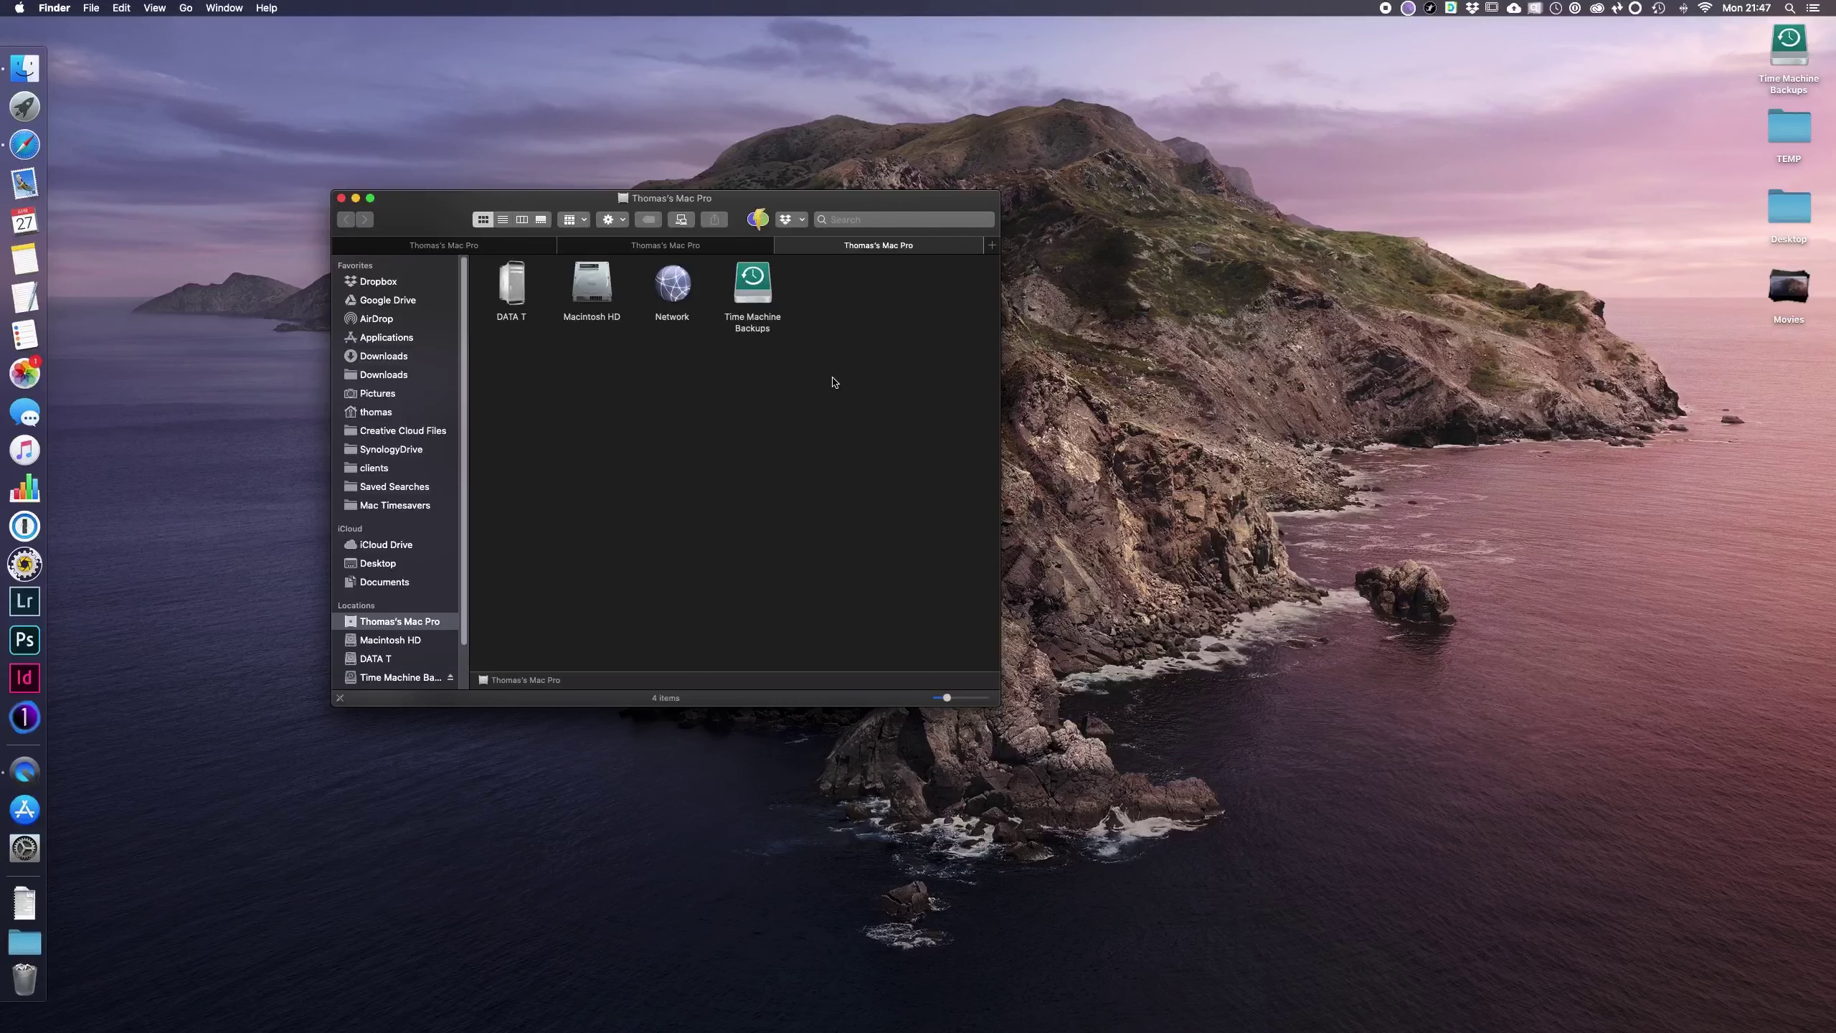
# Step: Switch between the three Finder tabs and close the last one
pyautogui.click(727, 249)
pyautogui.click(509, 250)
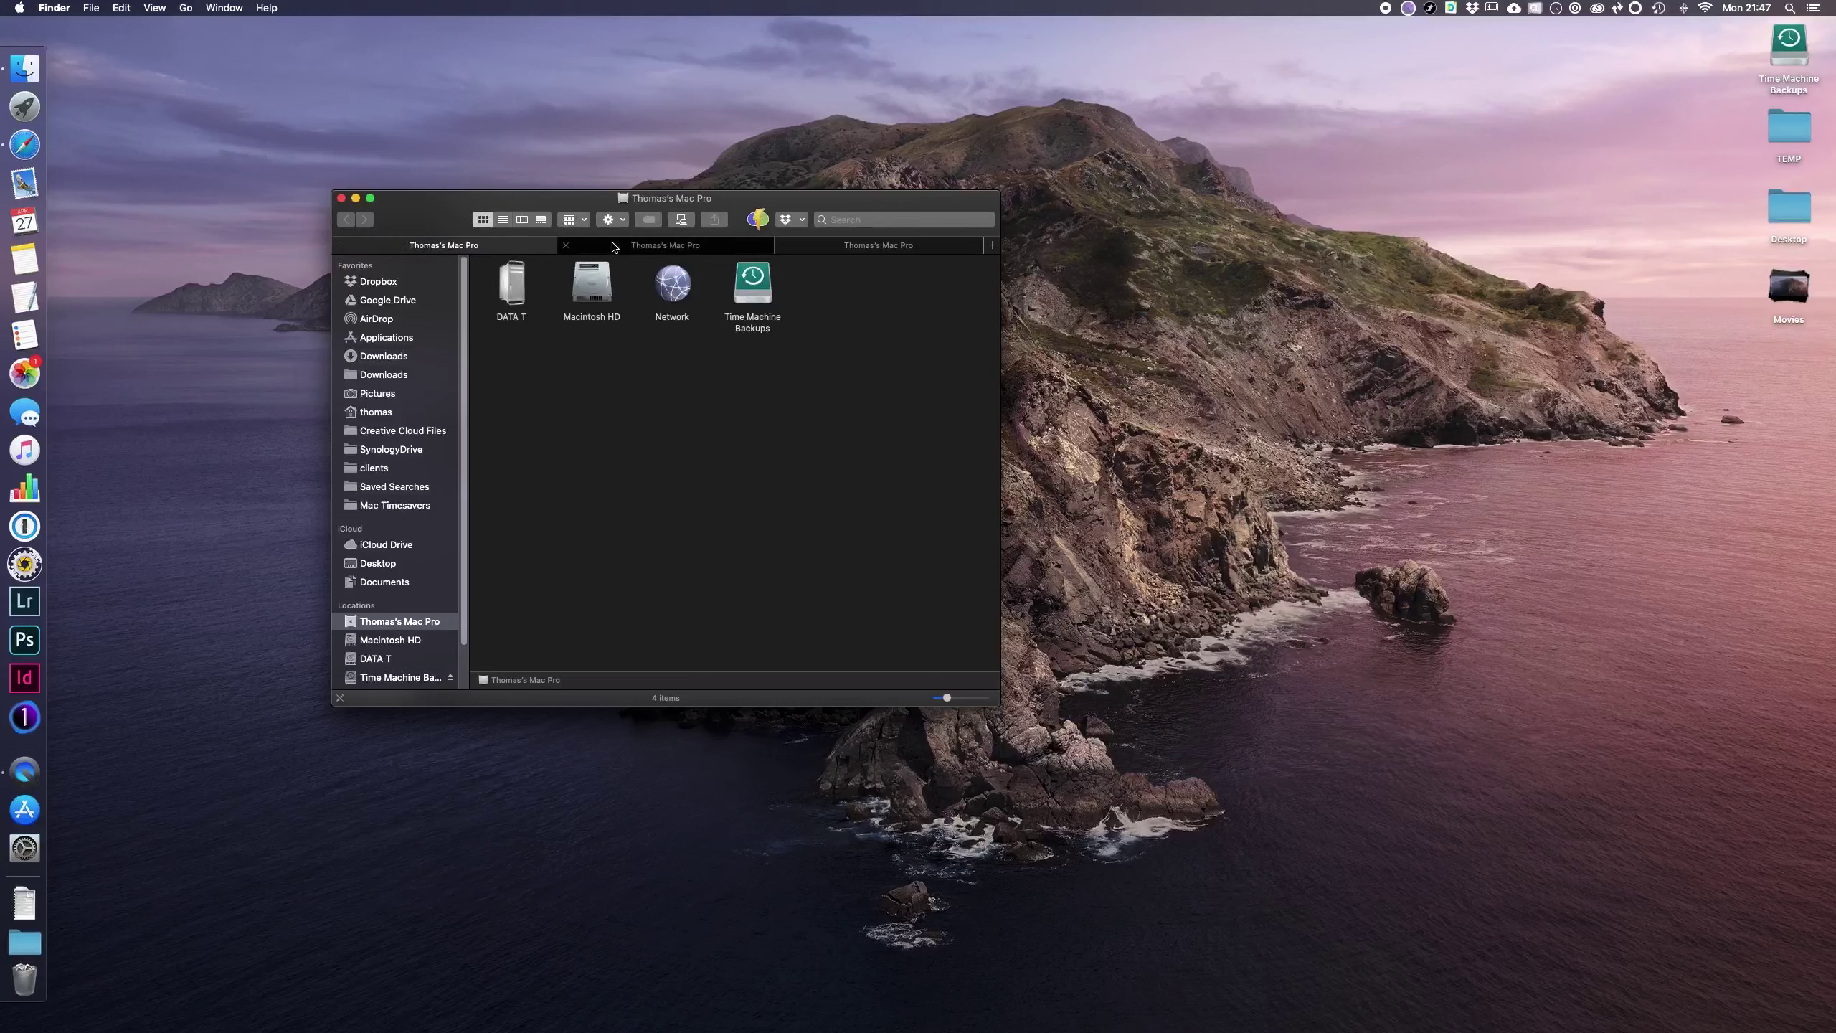
pyautogui.click(611, 248)
pyautogui.click(820, 250)
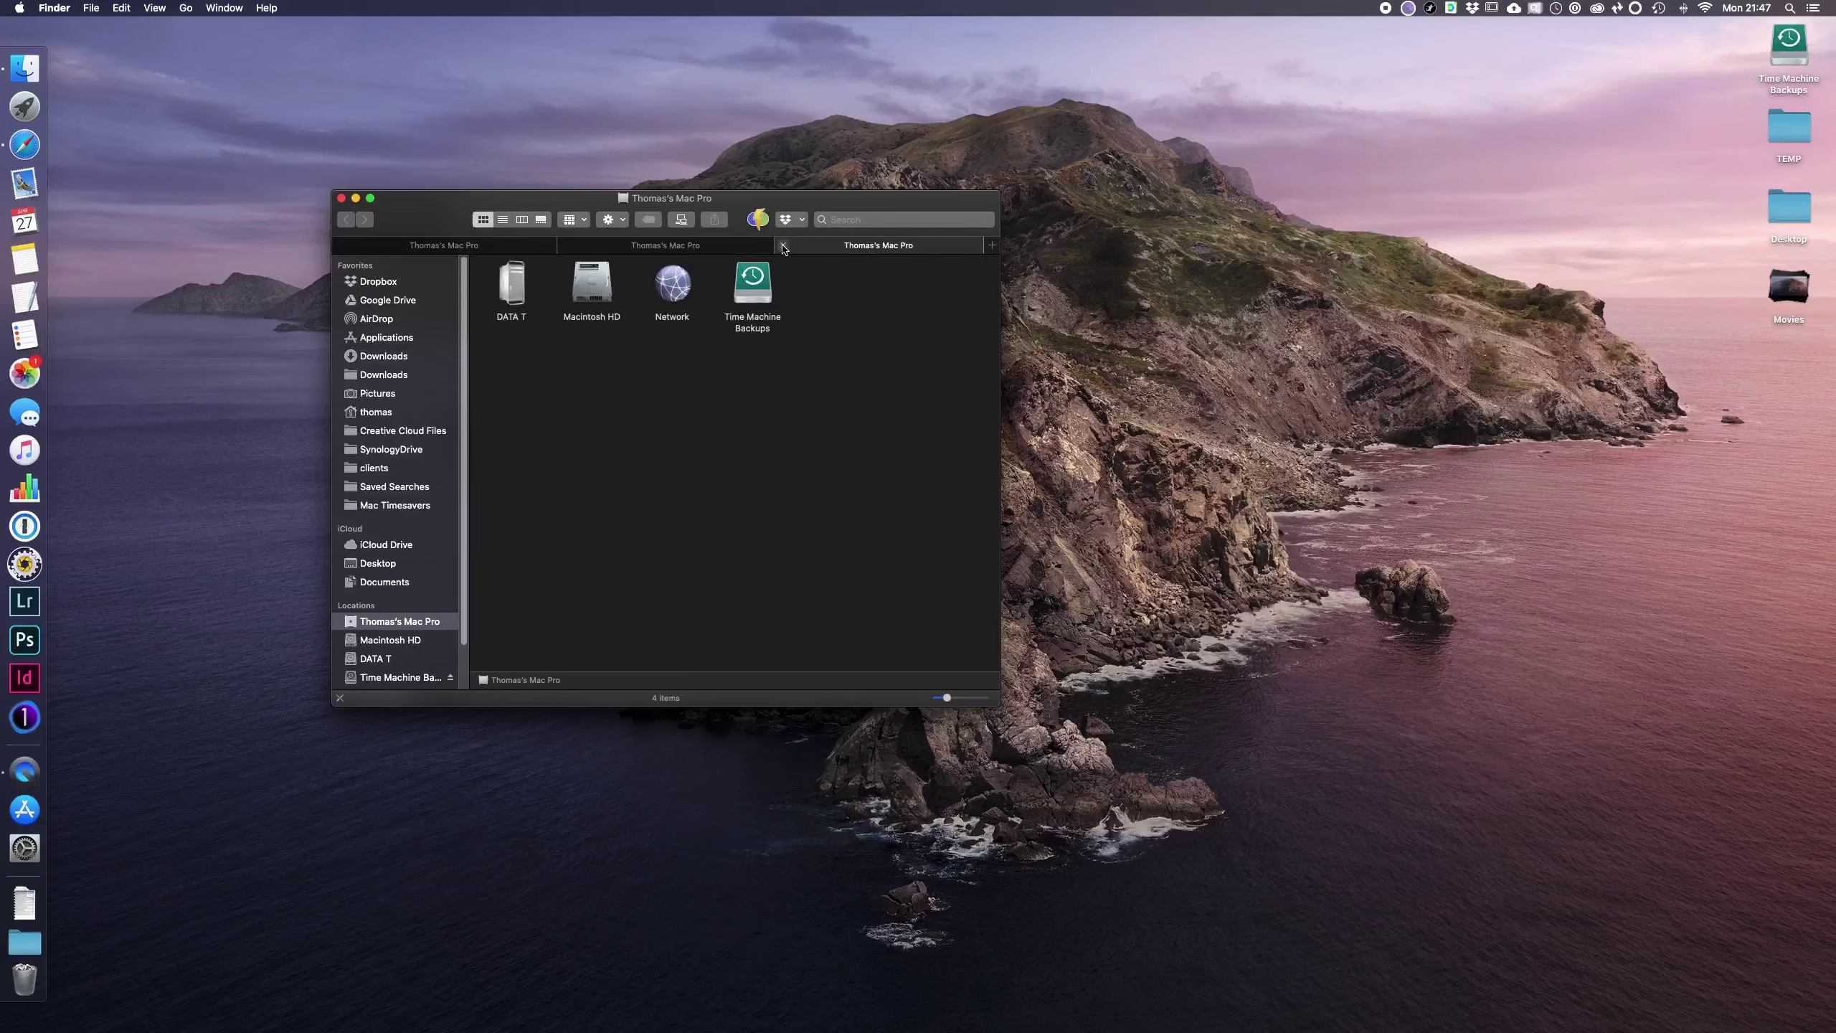
pyautogui.click(783, 247)
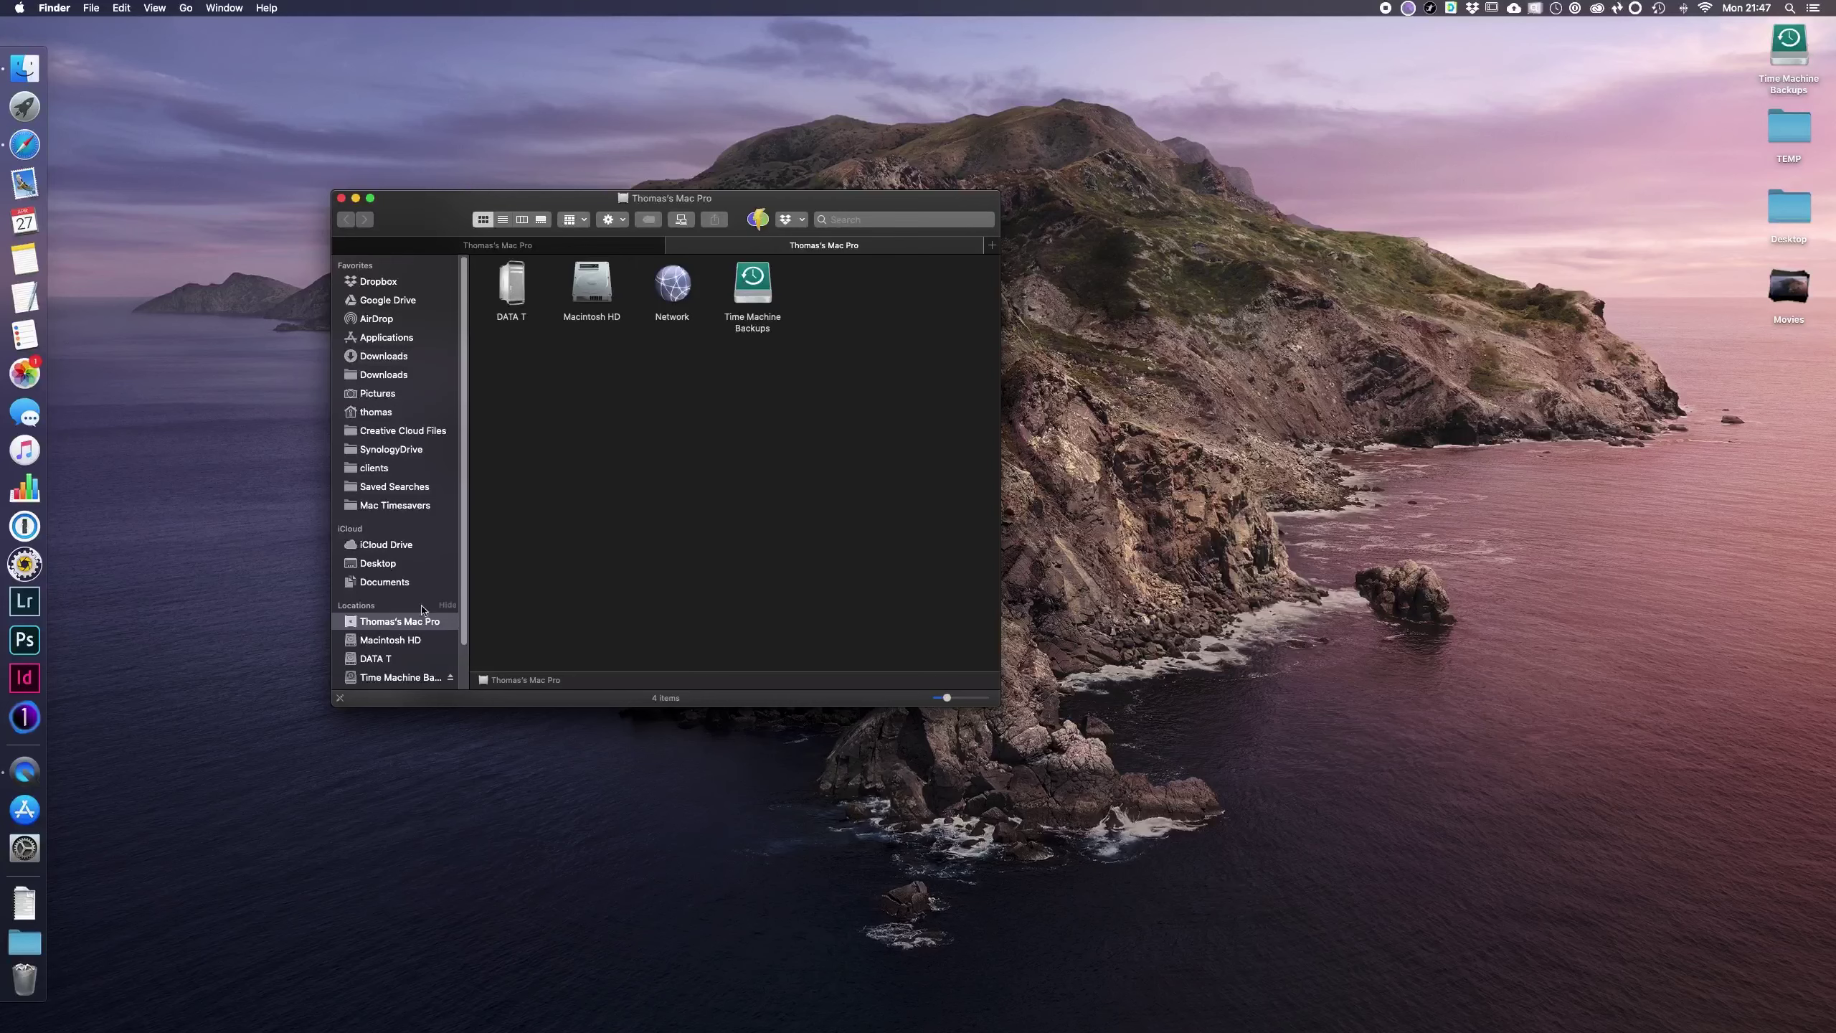
# Step: Show the Desktop's TEMP folder in the second tab and display it in icon view
pyautogui.click(377, 563)
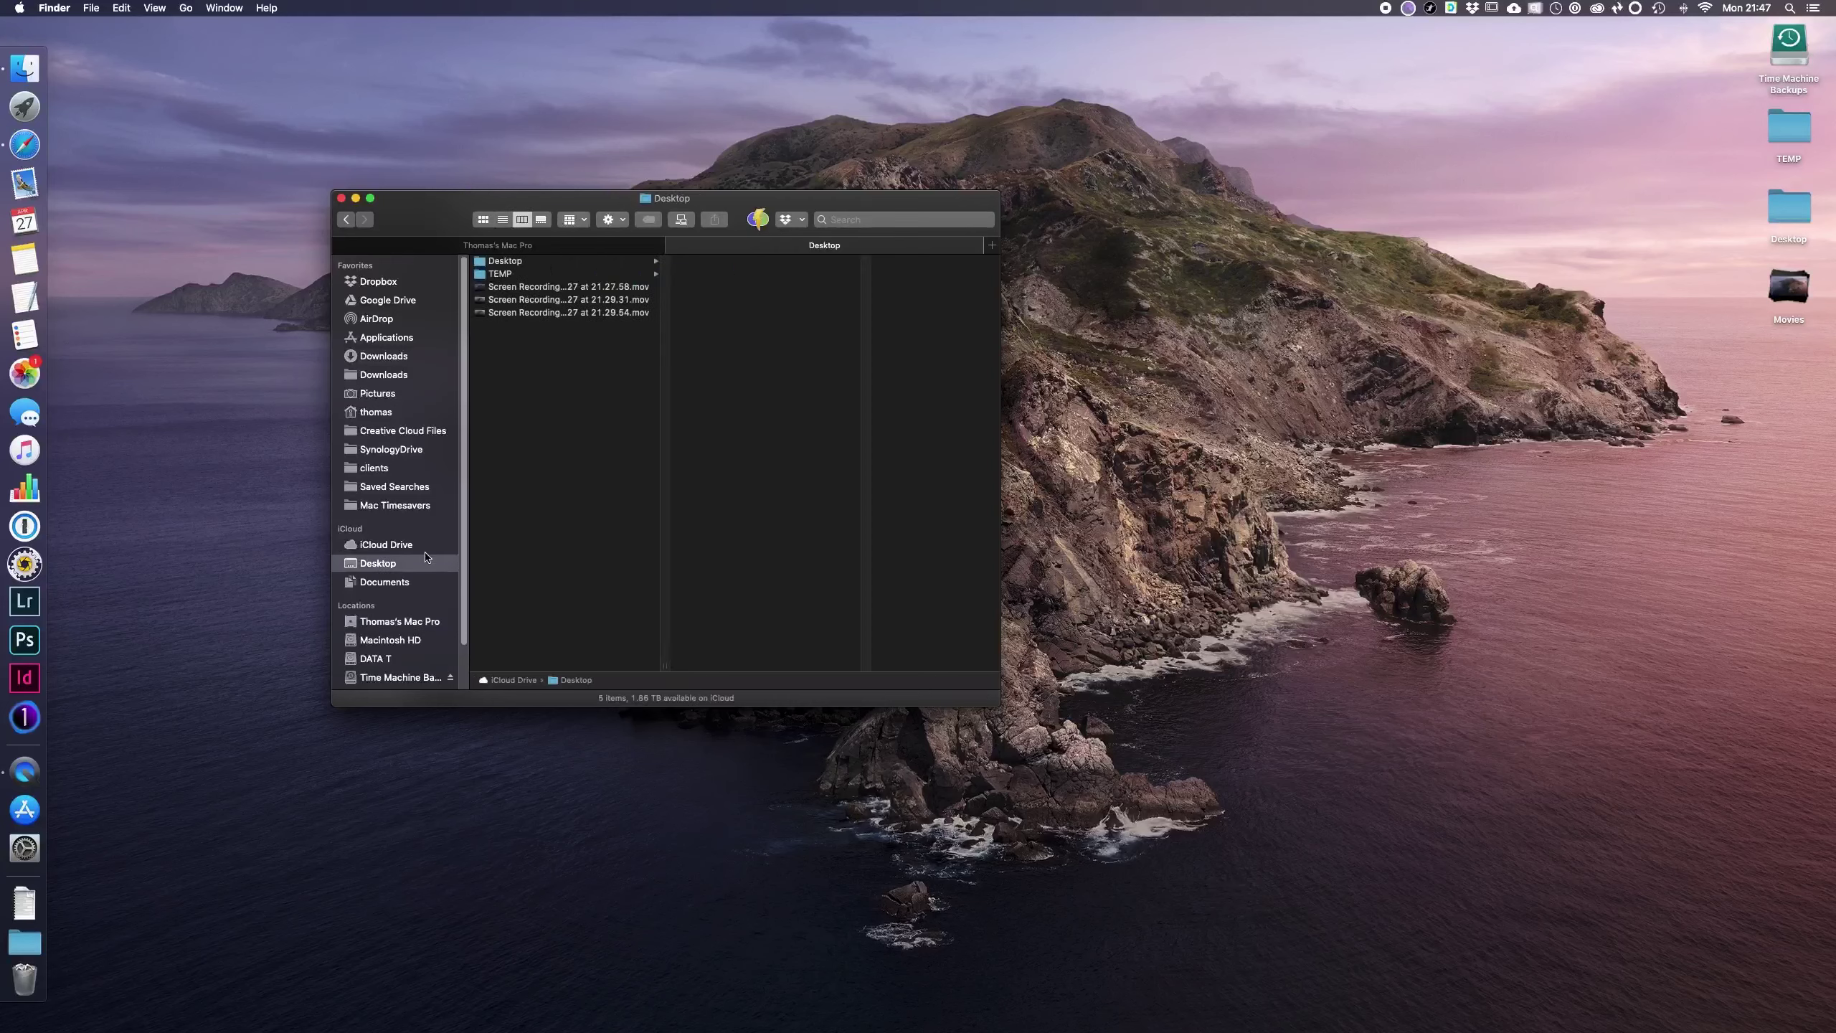
pyautogui.click(504, 275)
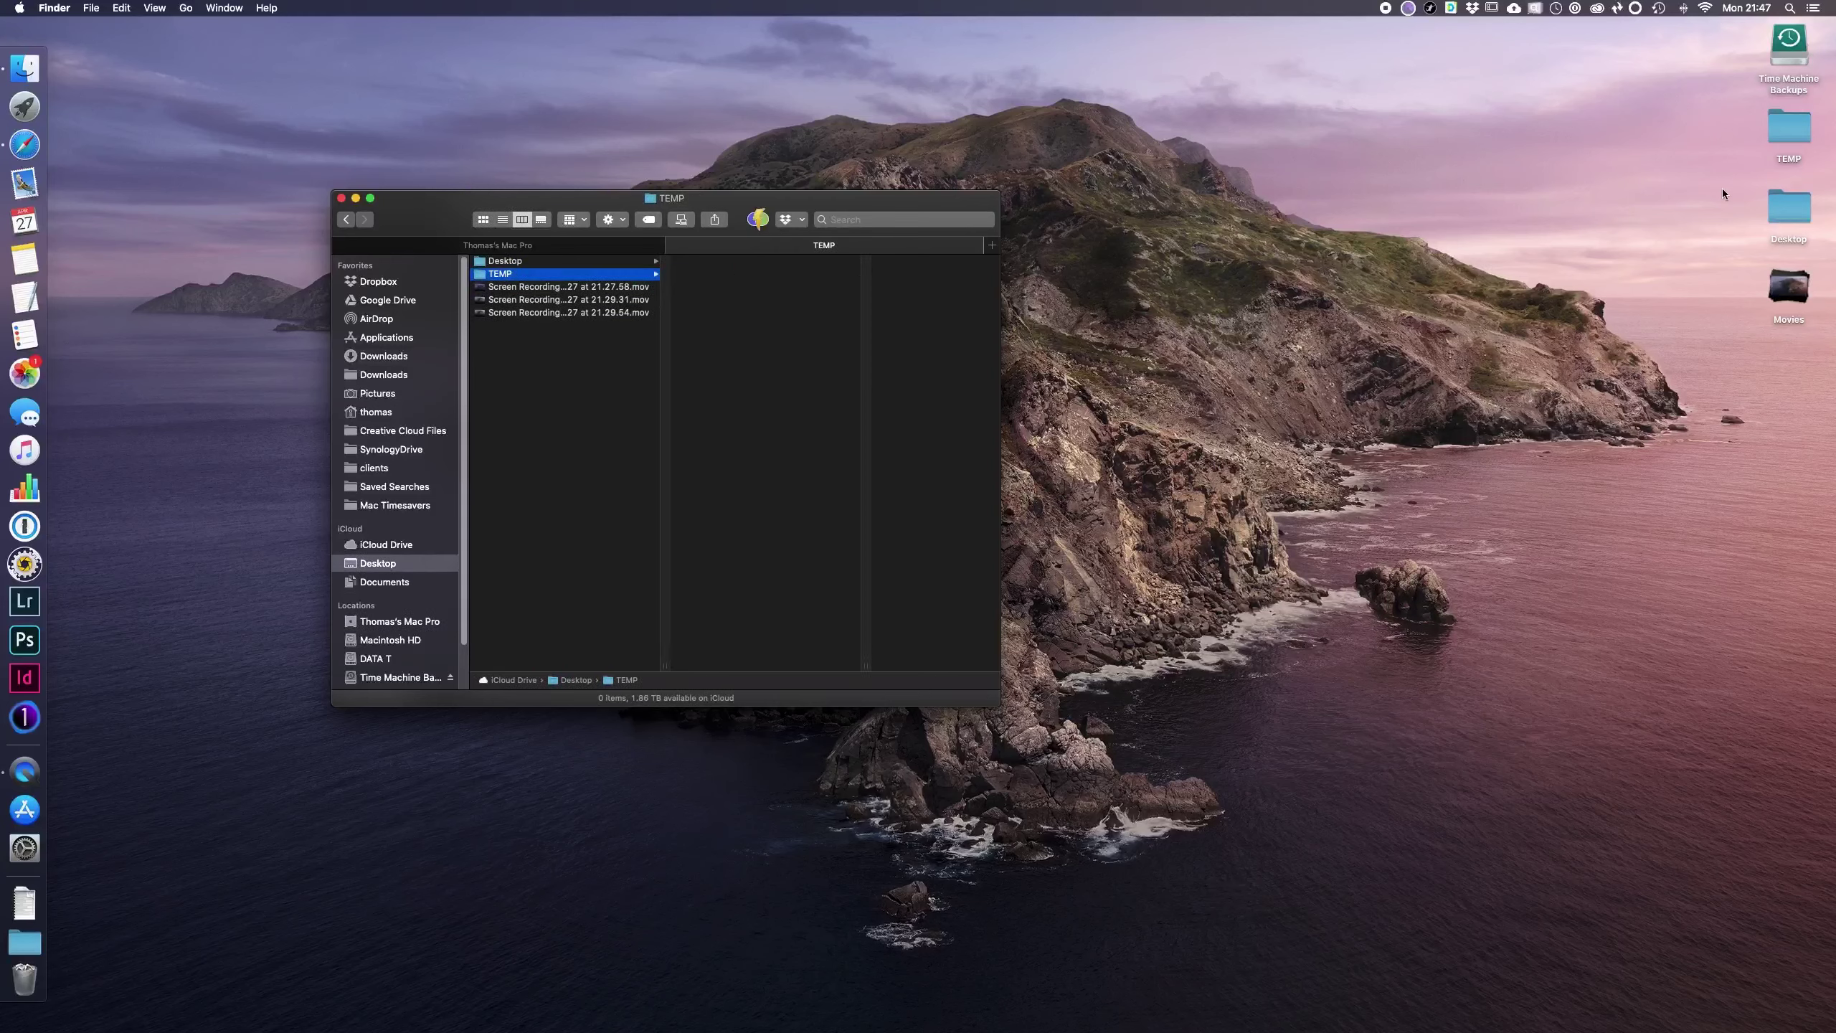
pyautogui.click(483, 220)
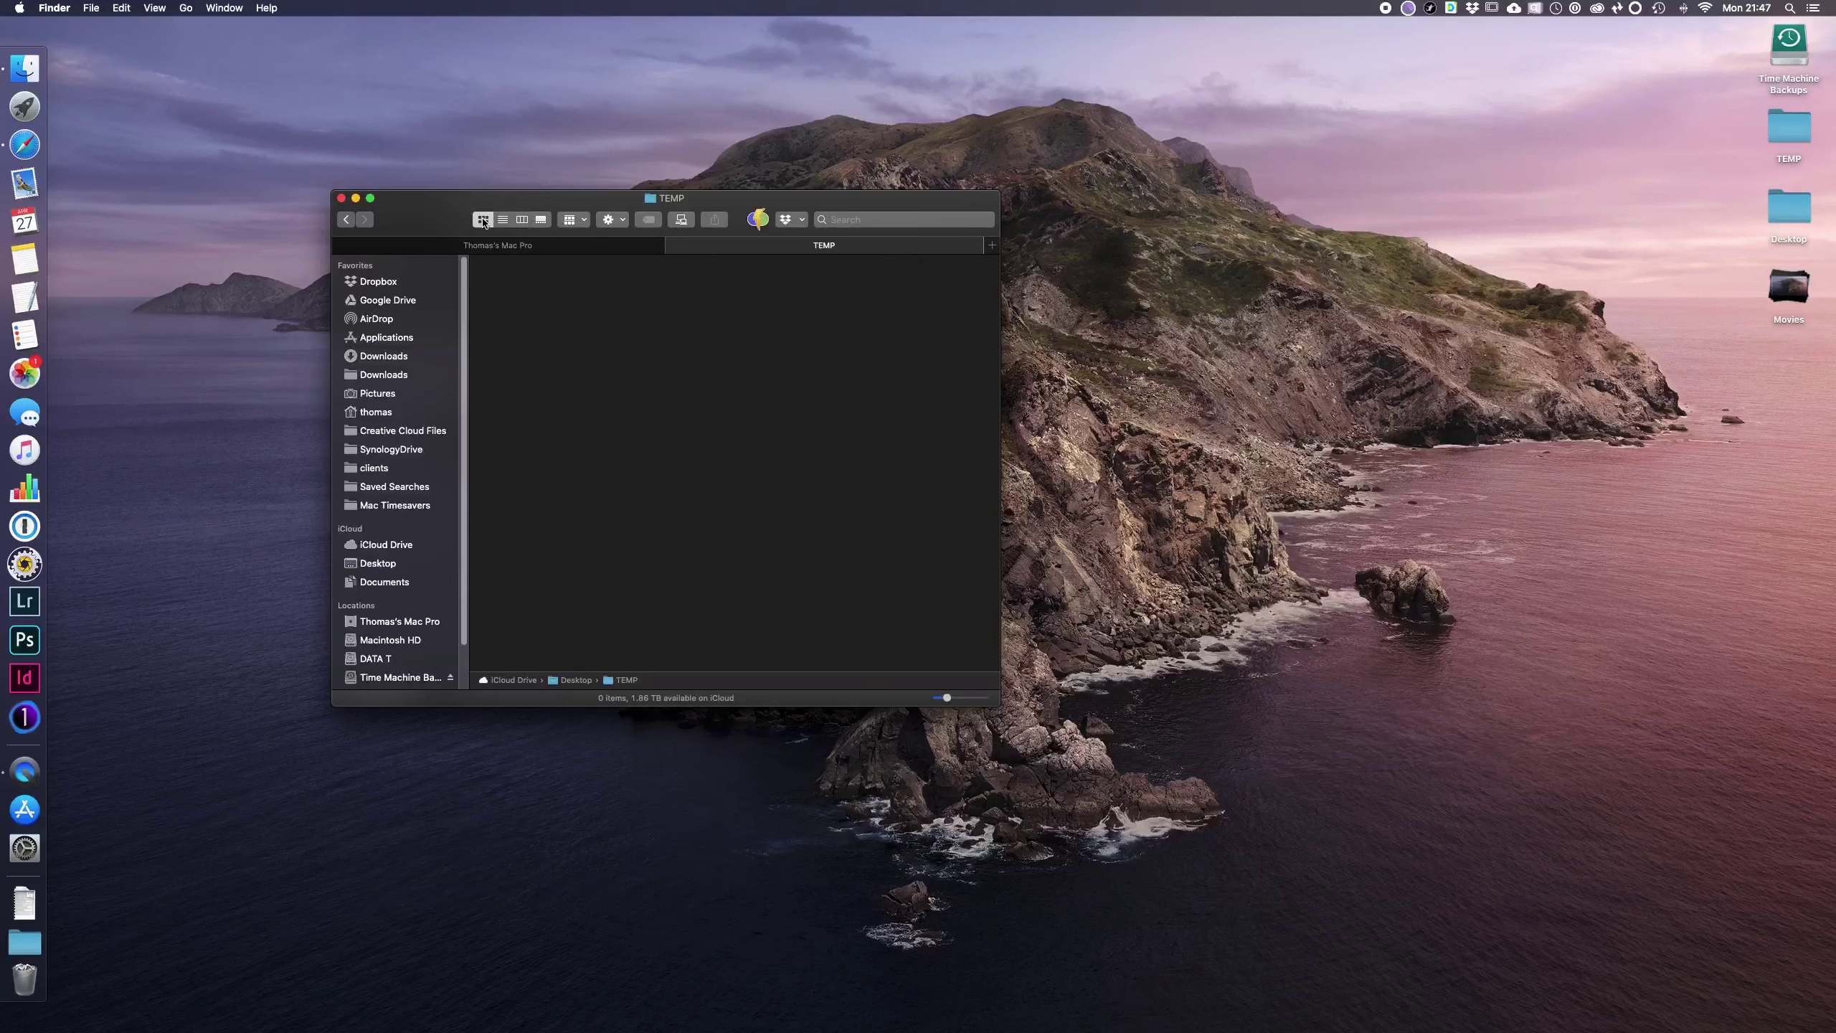
# Step: Show the Mac Timesavers folder in the first tab and move the image 030904-175440.01.jpg into the TEMP tab
pyautogui.click(549, 249)
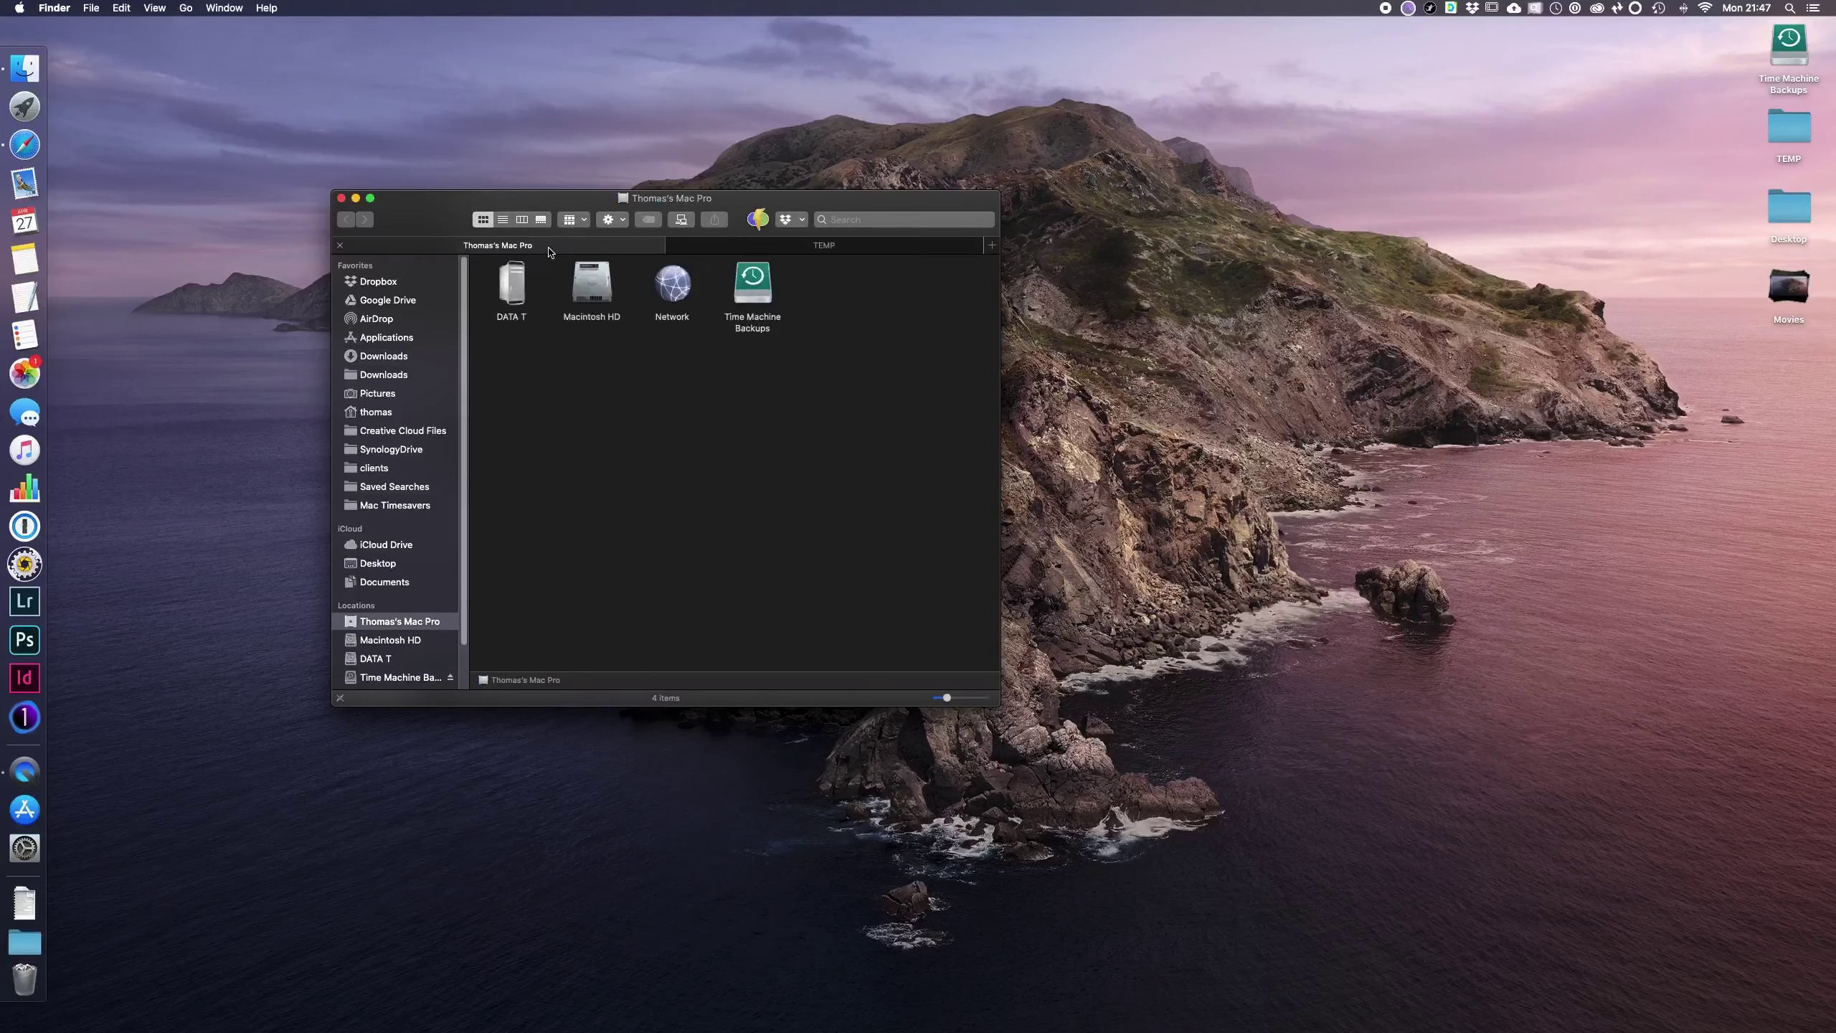
pyautogui.click(388, 505)
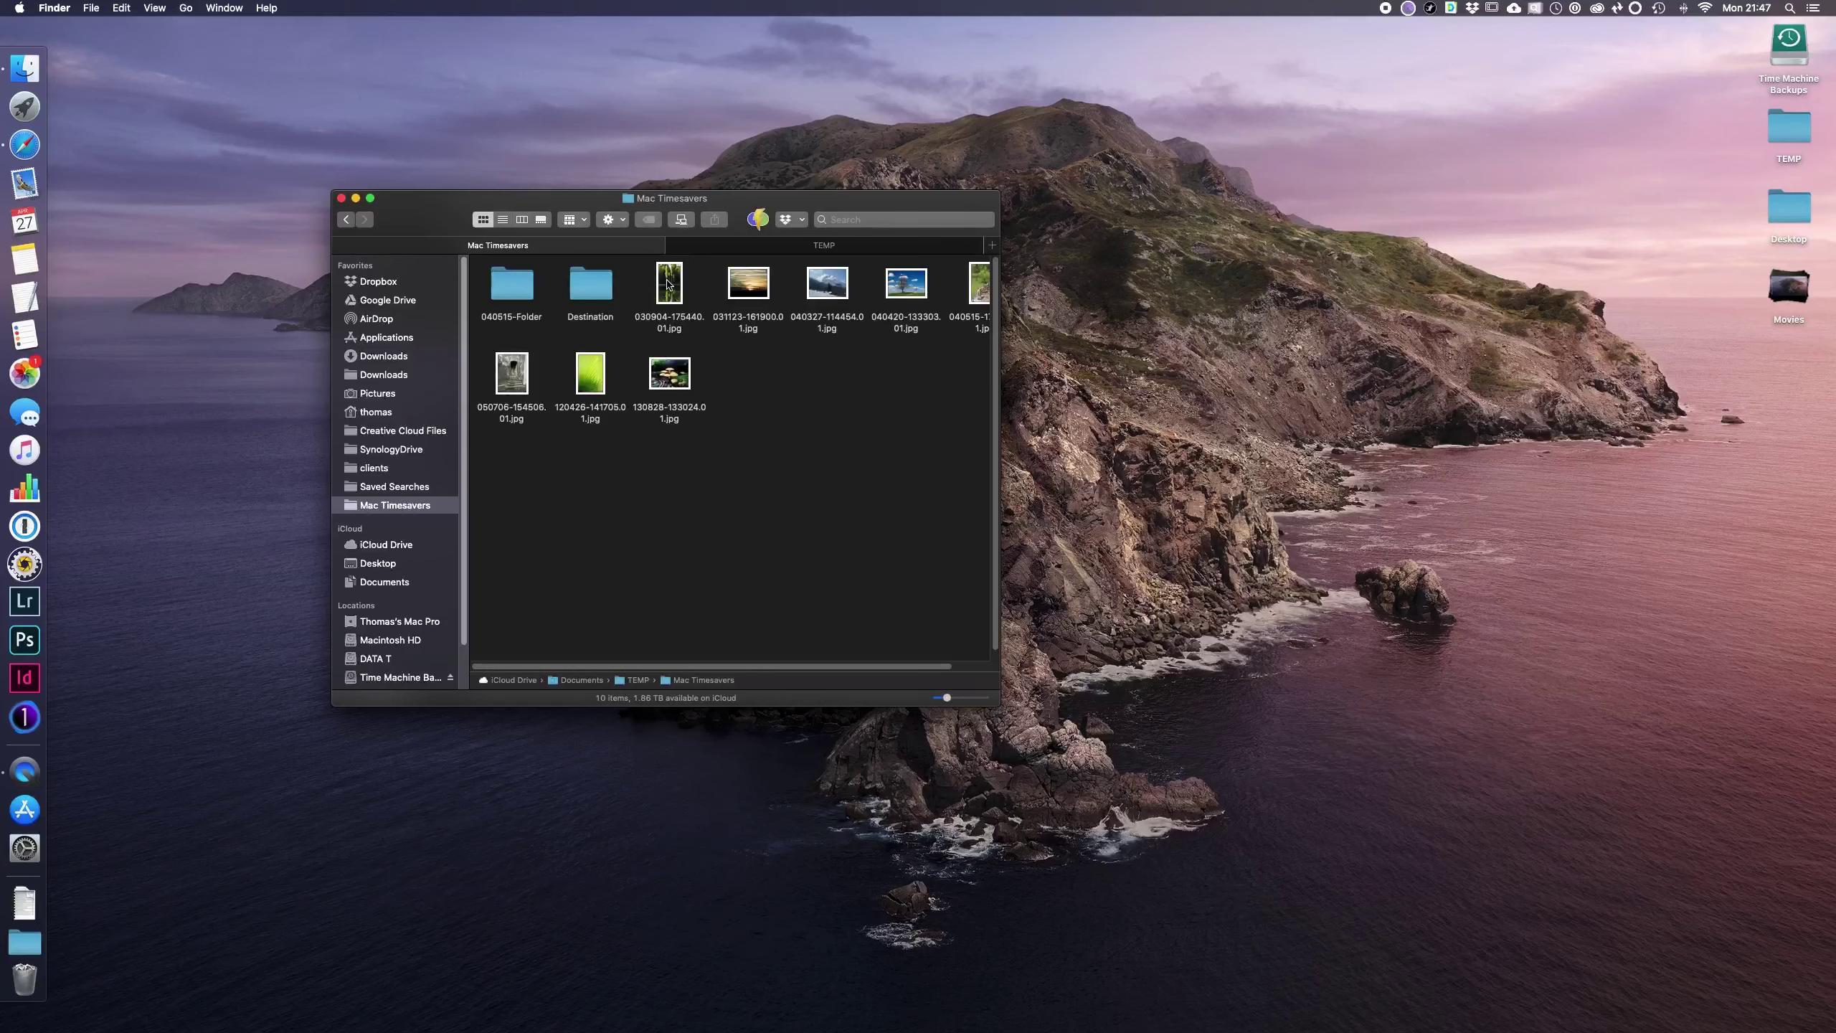
pyautogui.moveTo(668, 284); pyautogui.dragTo(764, 329)
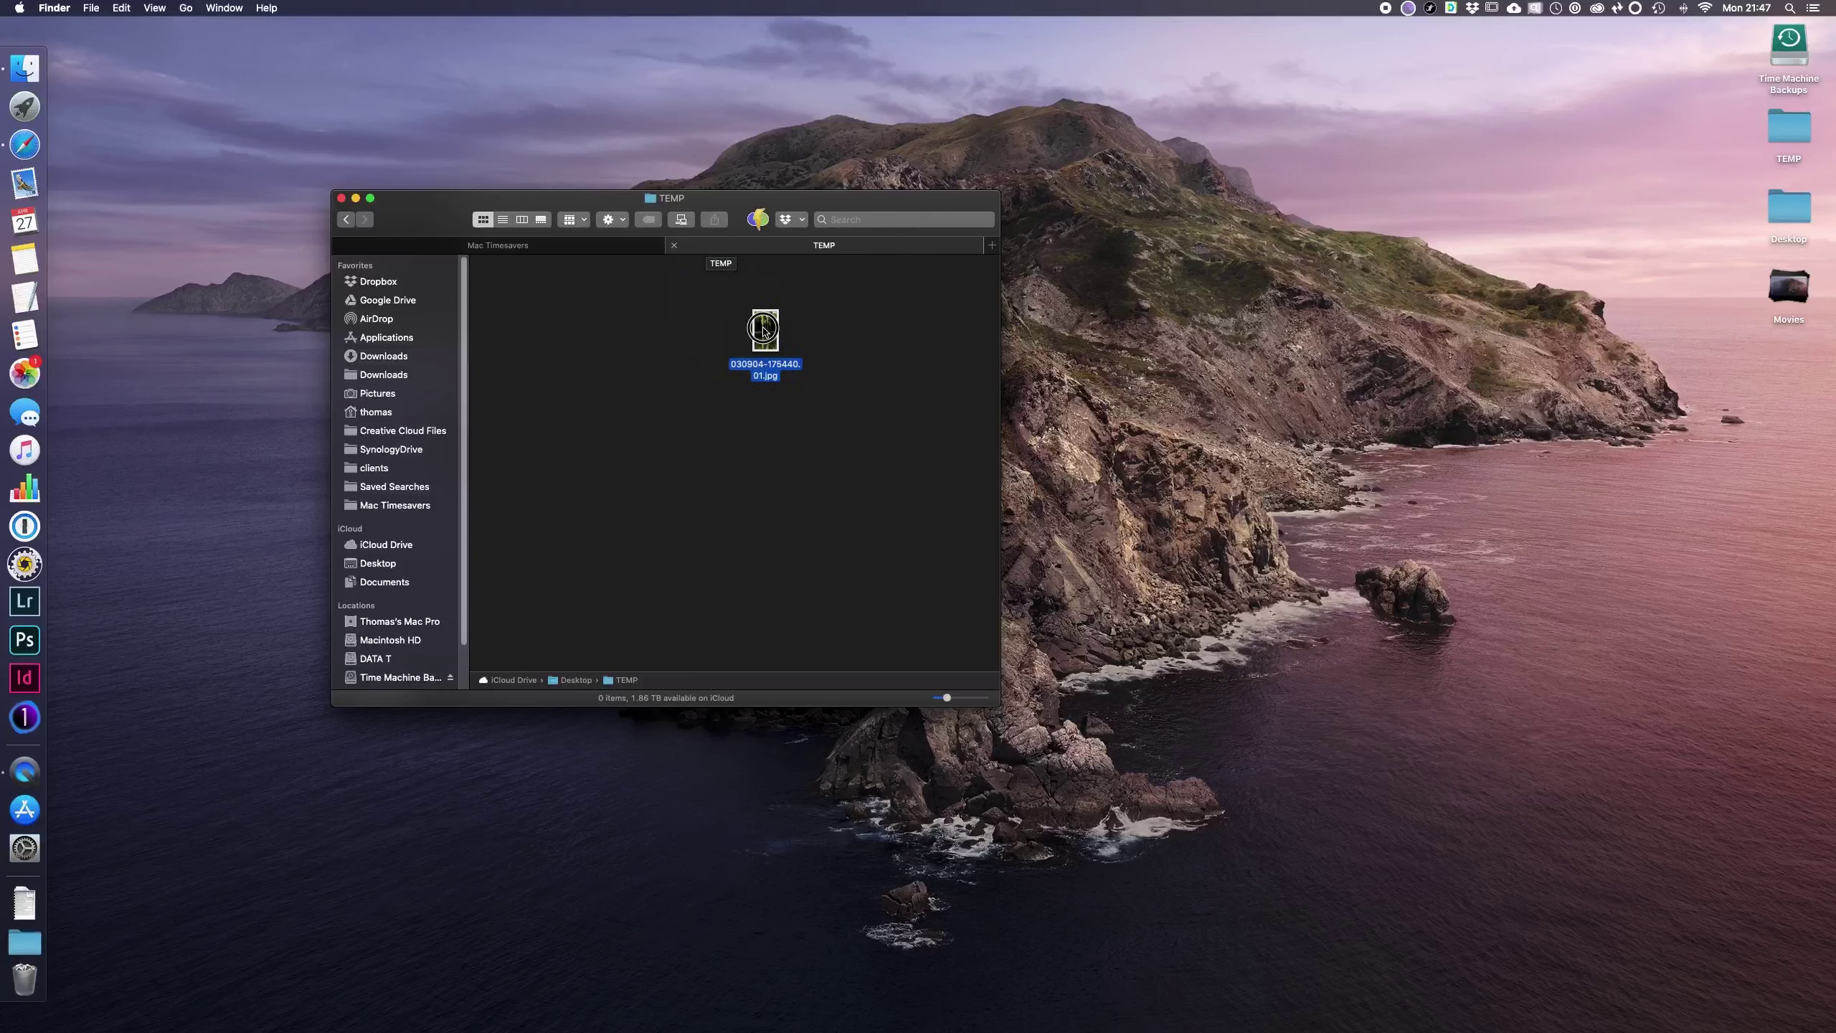
pyautogui.moveTo(764, 329); pyautogui.dragTo(764, 329)
pyautogui.moveTo(764, 329); pyautogui.dragTo(764, 329)
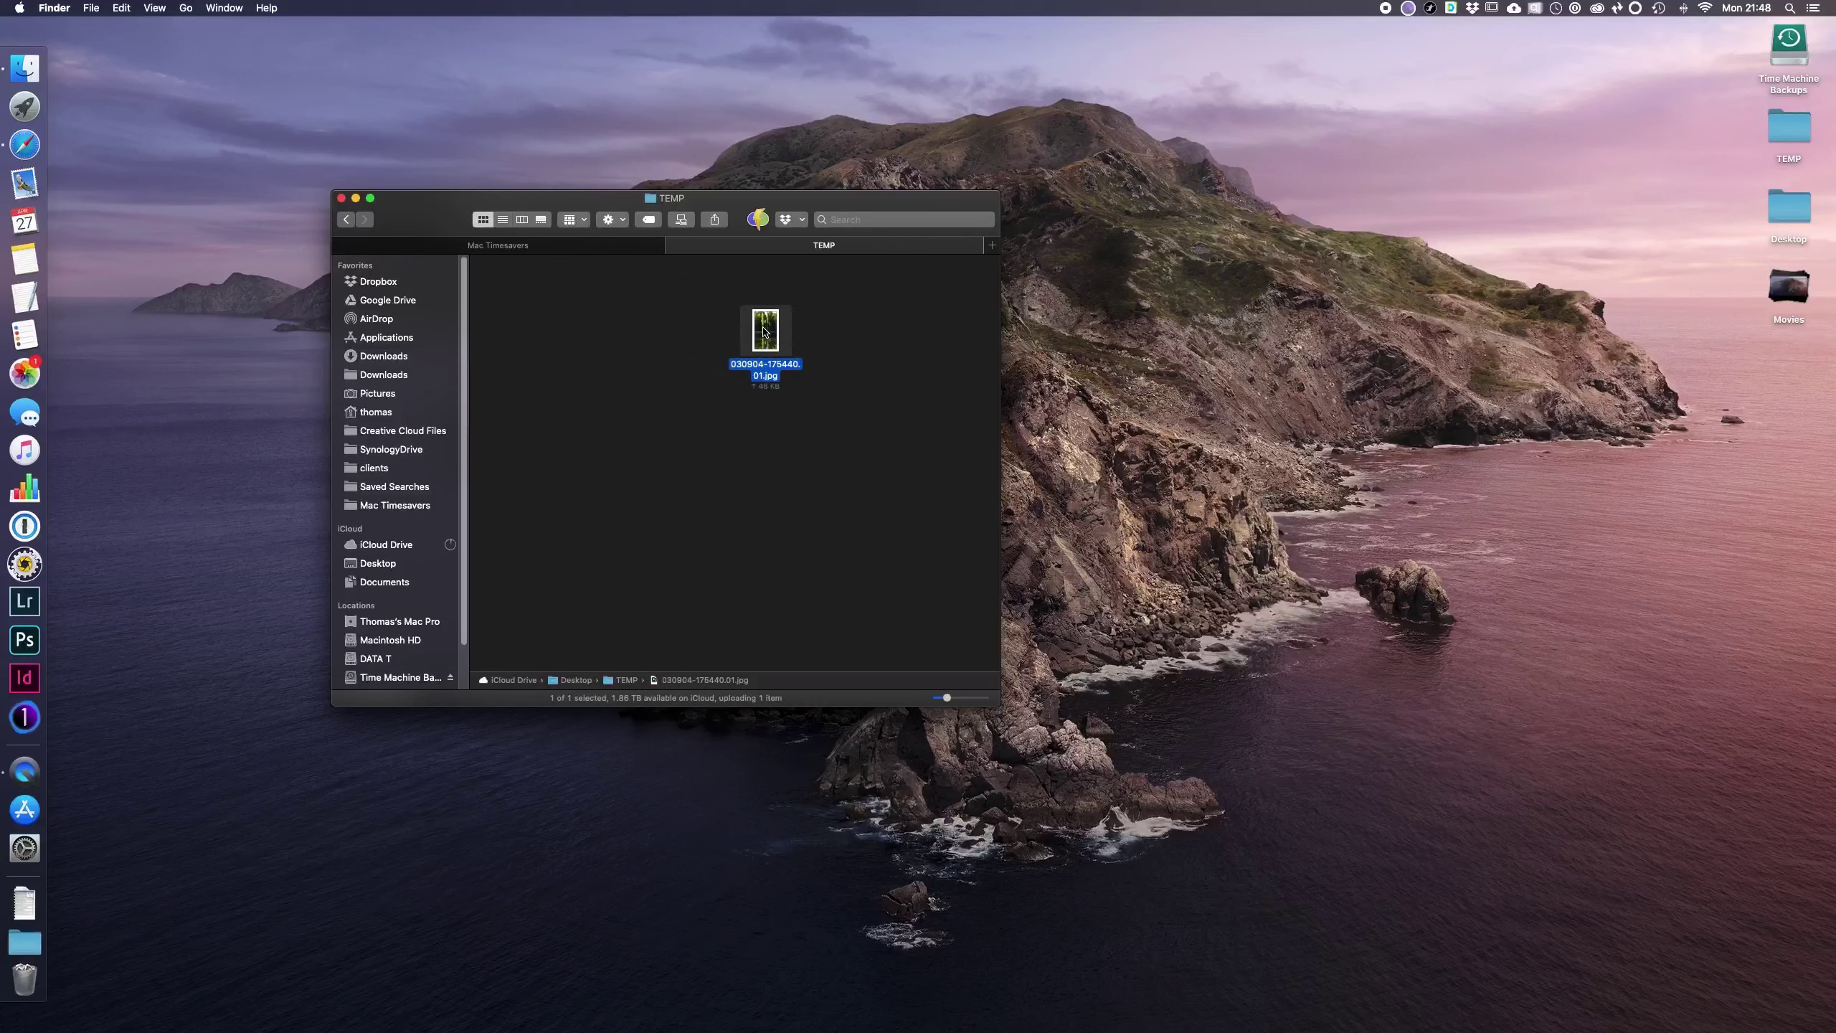
# Step: Return to the Mac Timesavers tab and move the image 031123-161900.01.jpg out of the Finder window toward the desktop
pyautogui.click(605, 251)
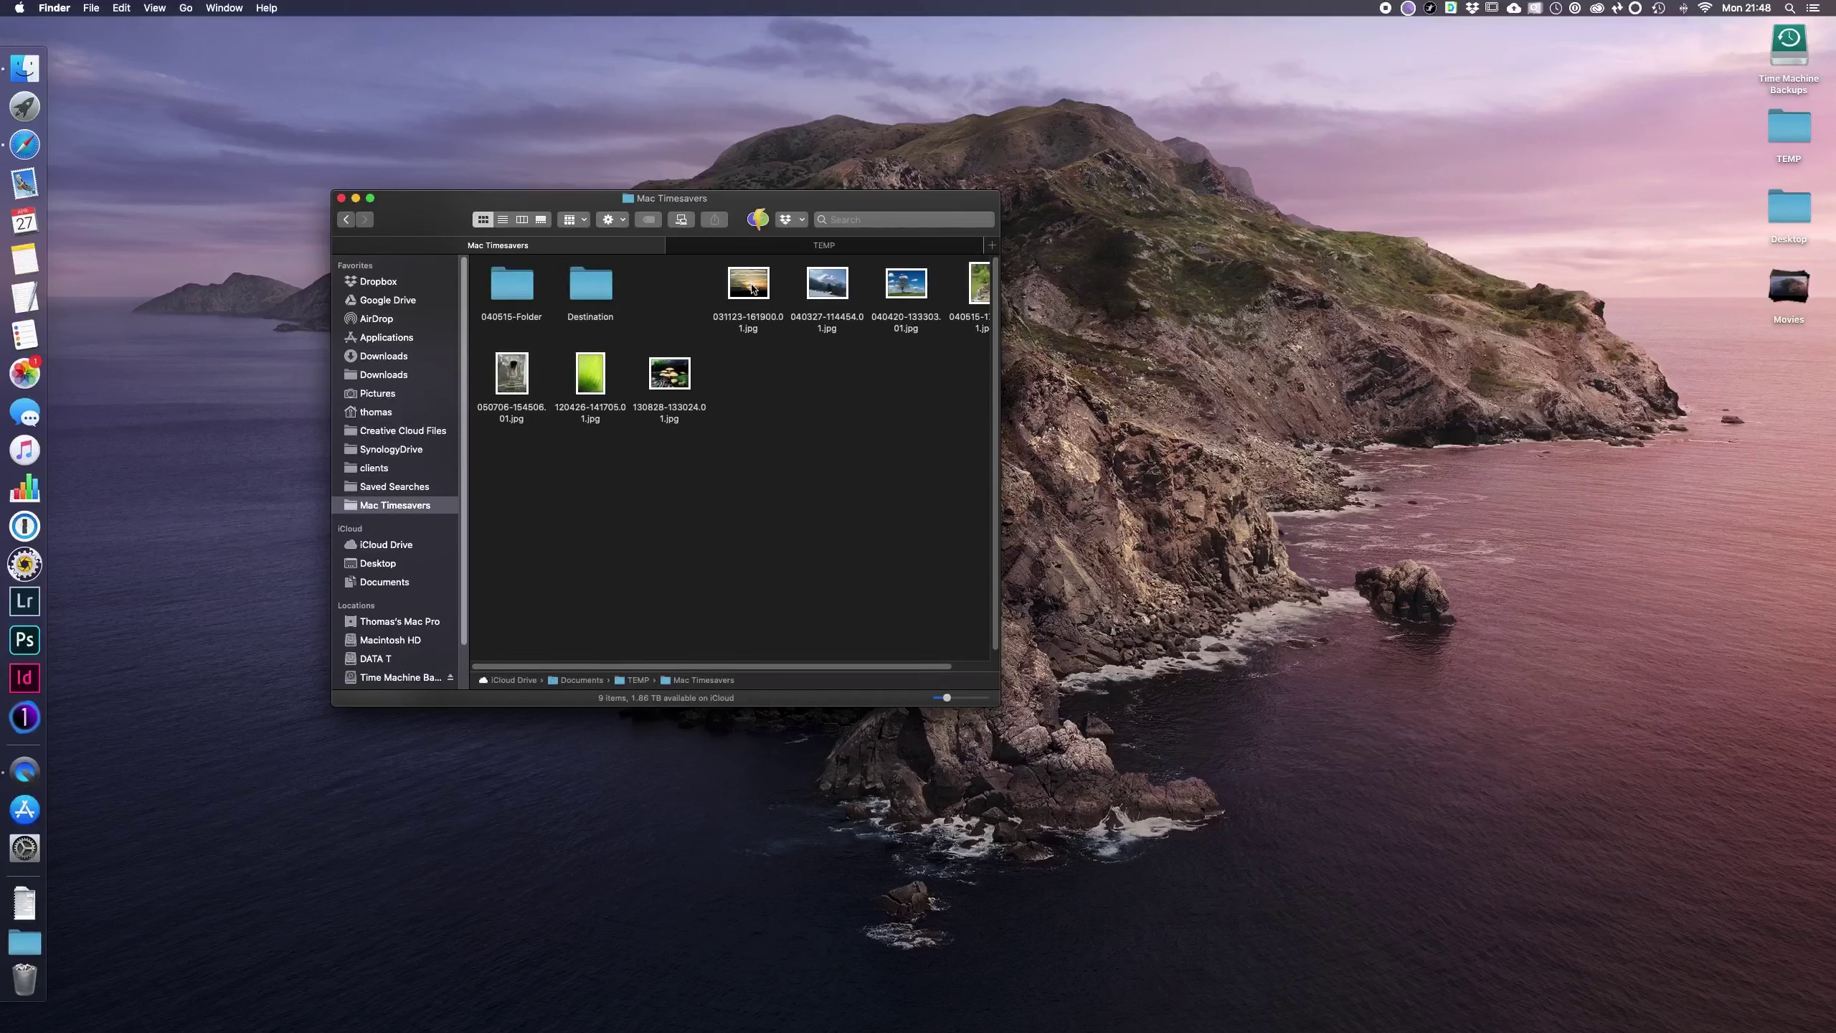
pyautogui.moveTo(748, 288); pyautogui.dragTo(1405, 189)
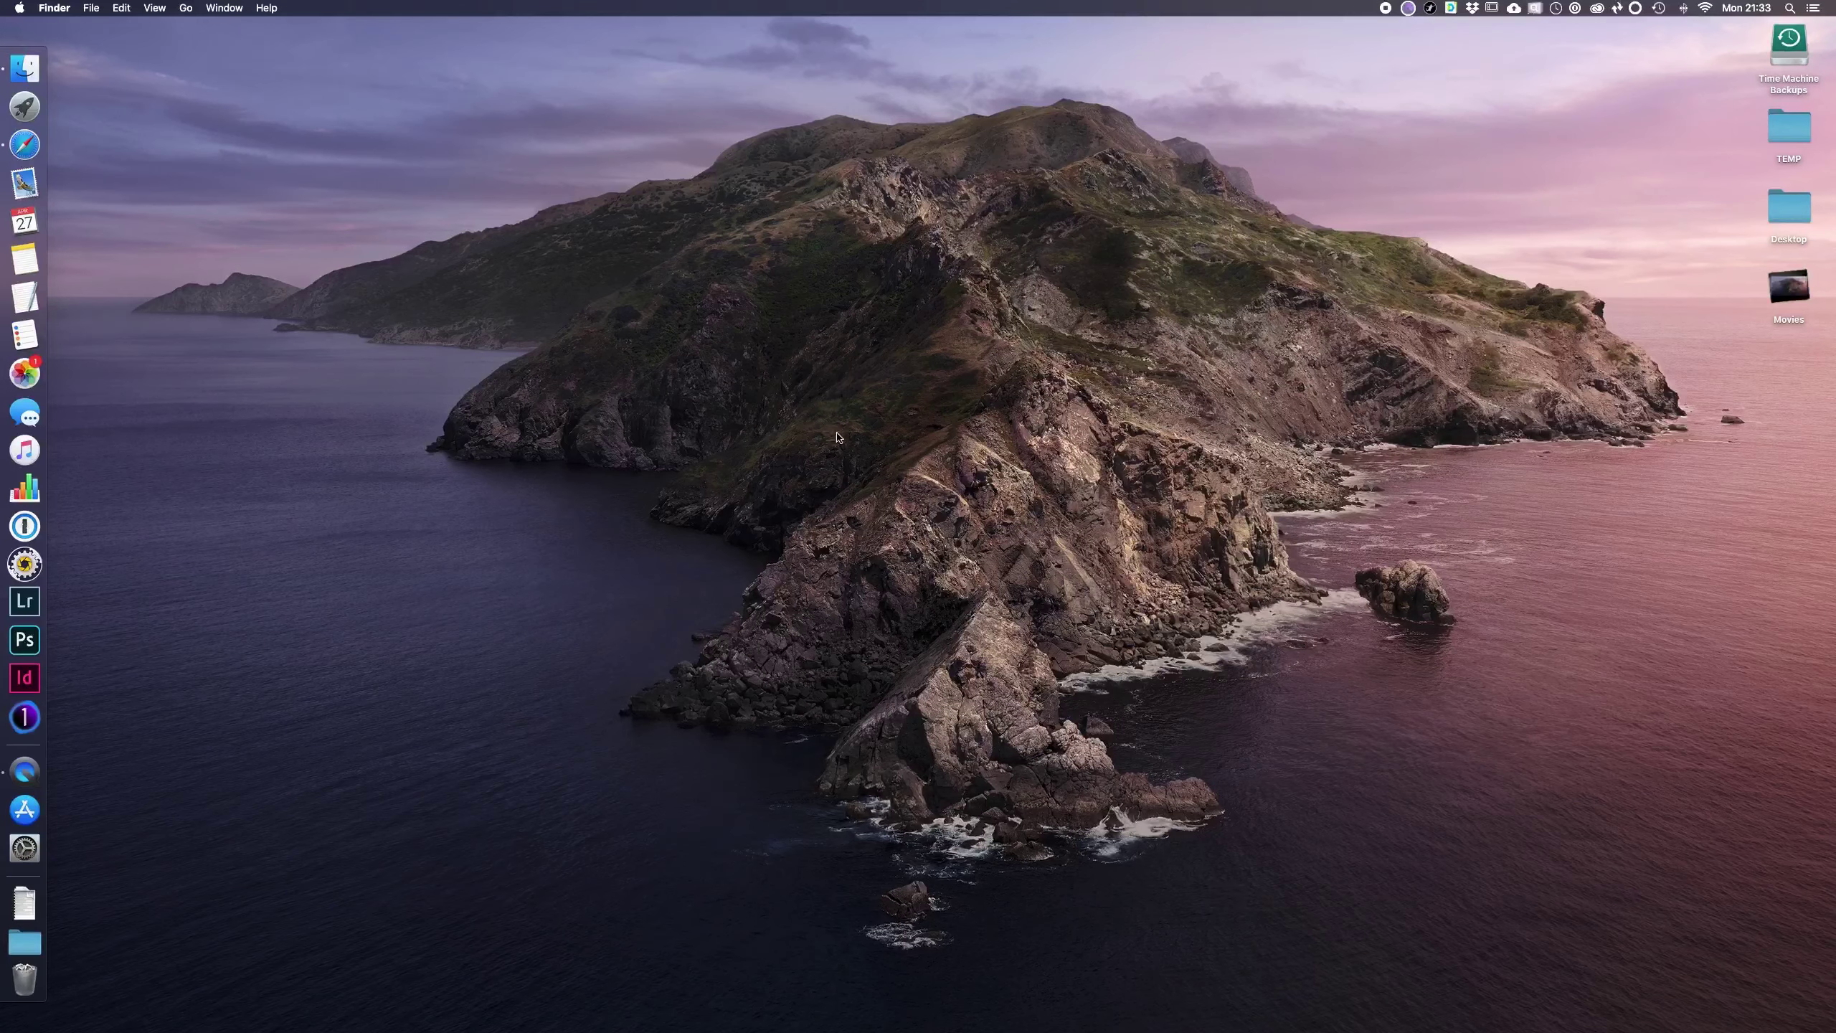
# Step: Open the Mac Timesavers folder in a new, enlarged Finder window and place it beside a second window showing the desktop's TEMP folder
pyautogui.press('super+n')
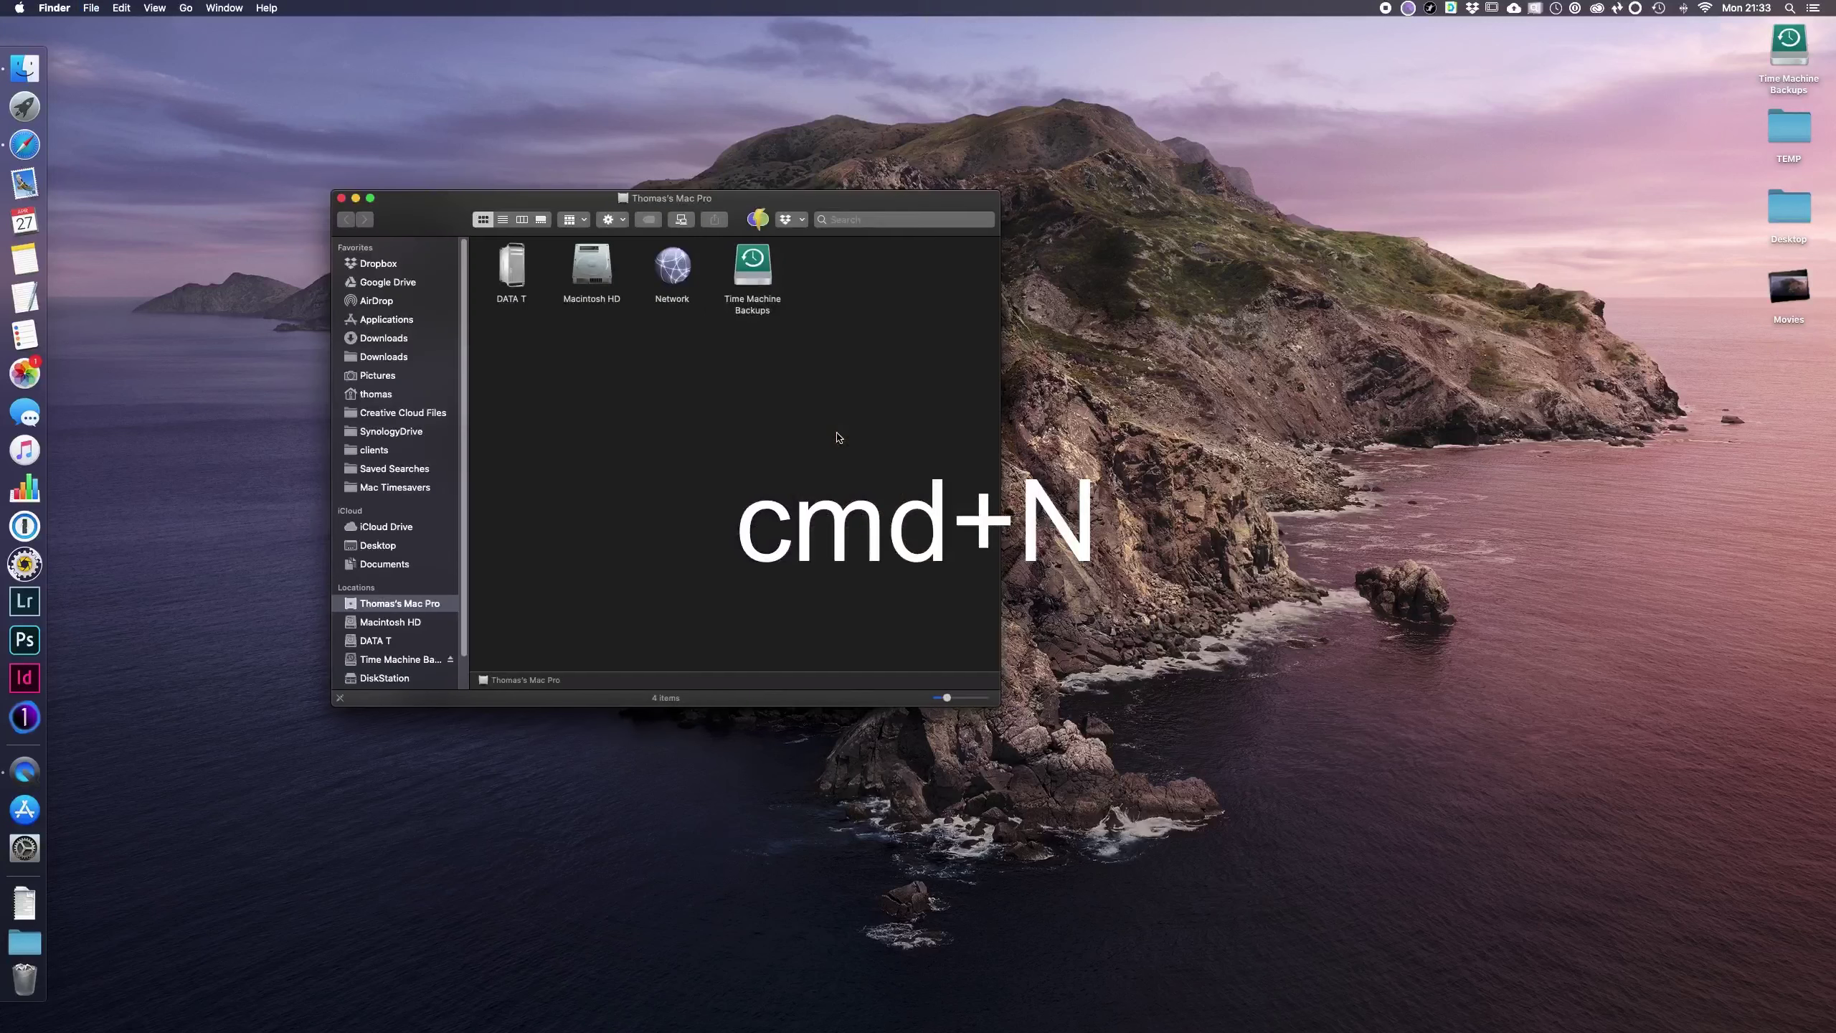
pyautogui.click(399, 489)
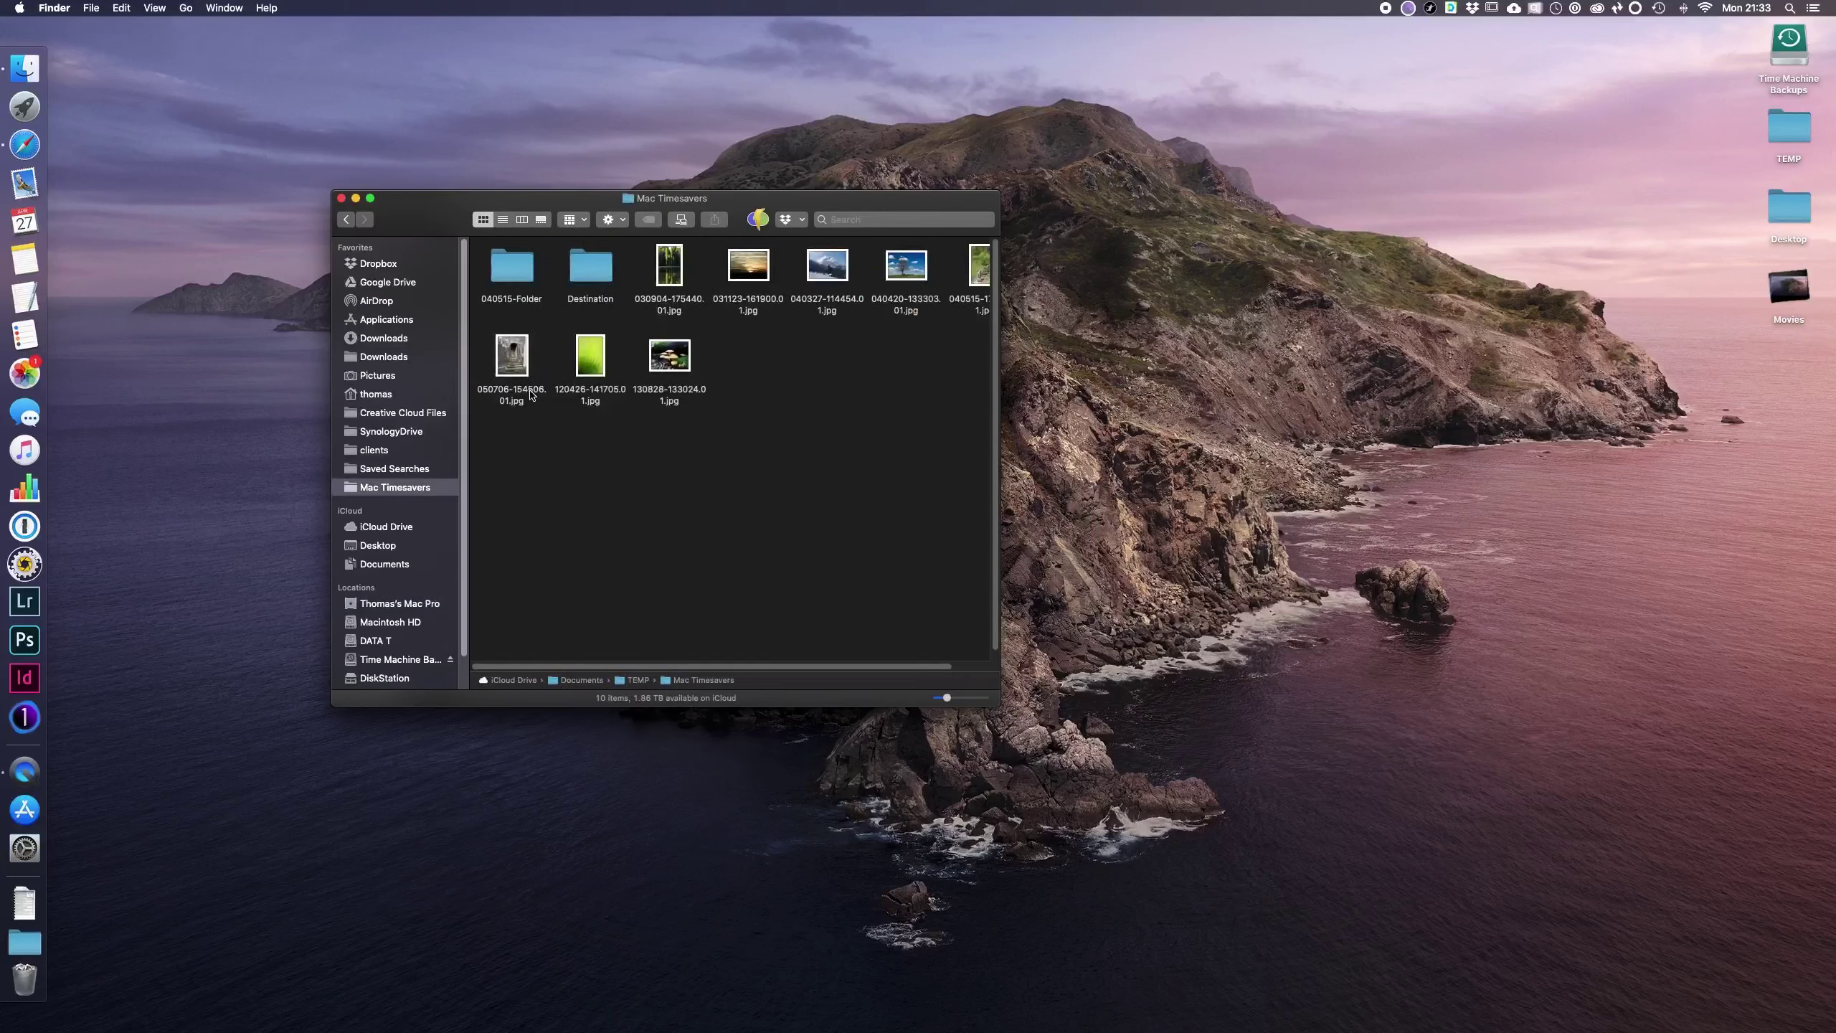
pyautogui.moveTo(996, 701); pyautogui.dragTo(1063, 719)
pyautogui.doubleClick(1793, 142)
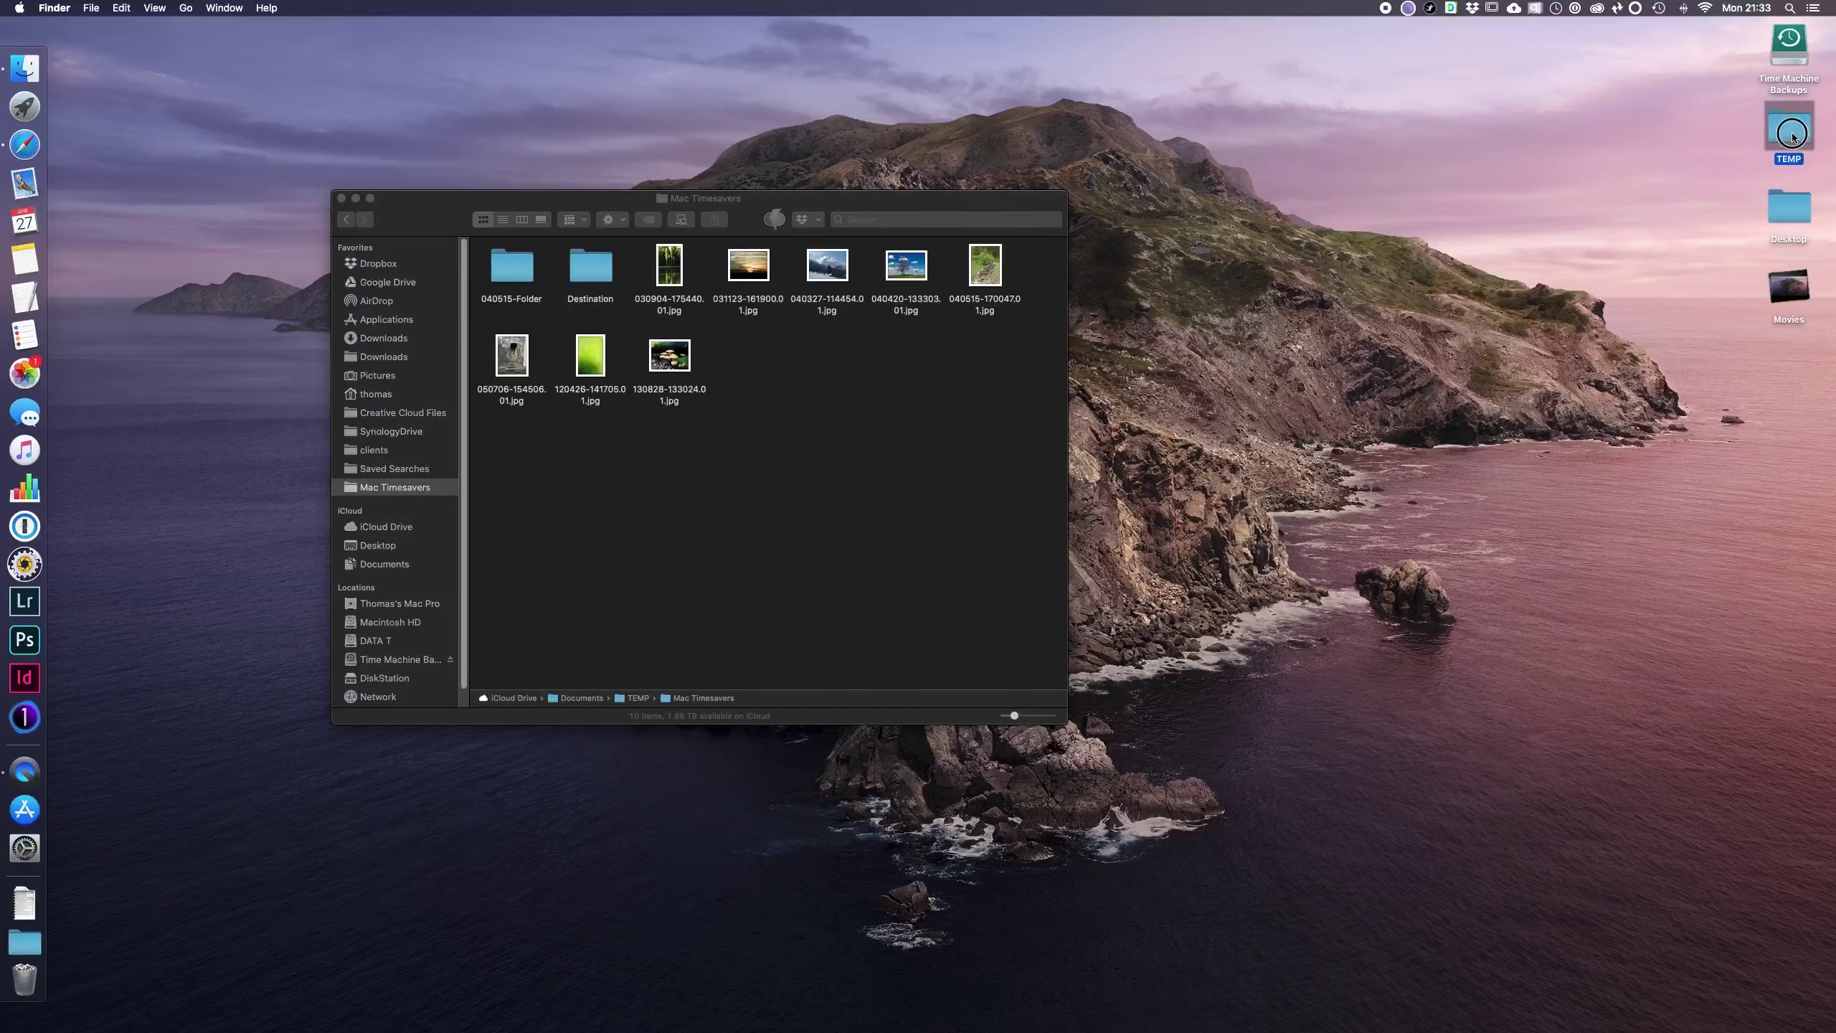
pyautogui.moveTo(837, 203); pyautogui.dragTo(720, 114)
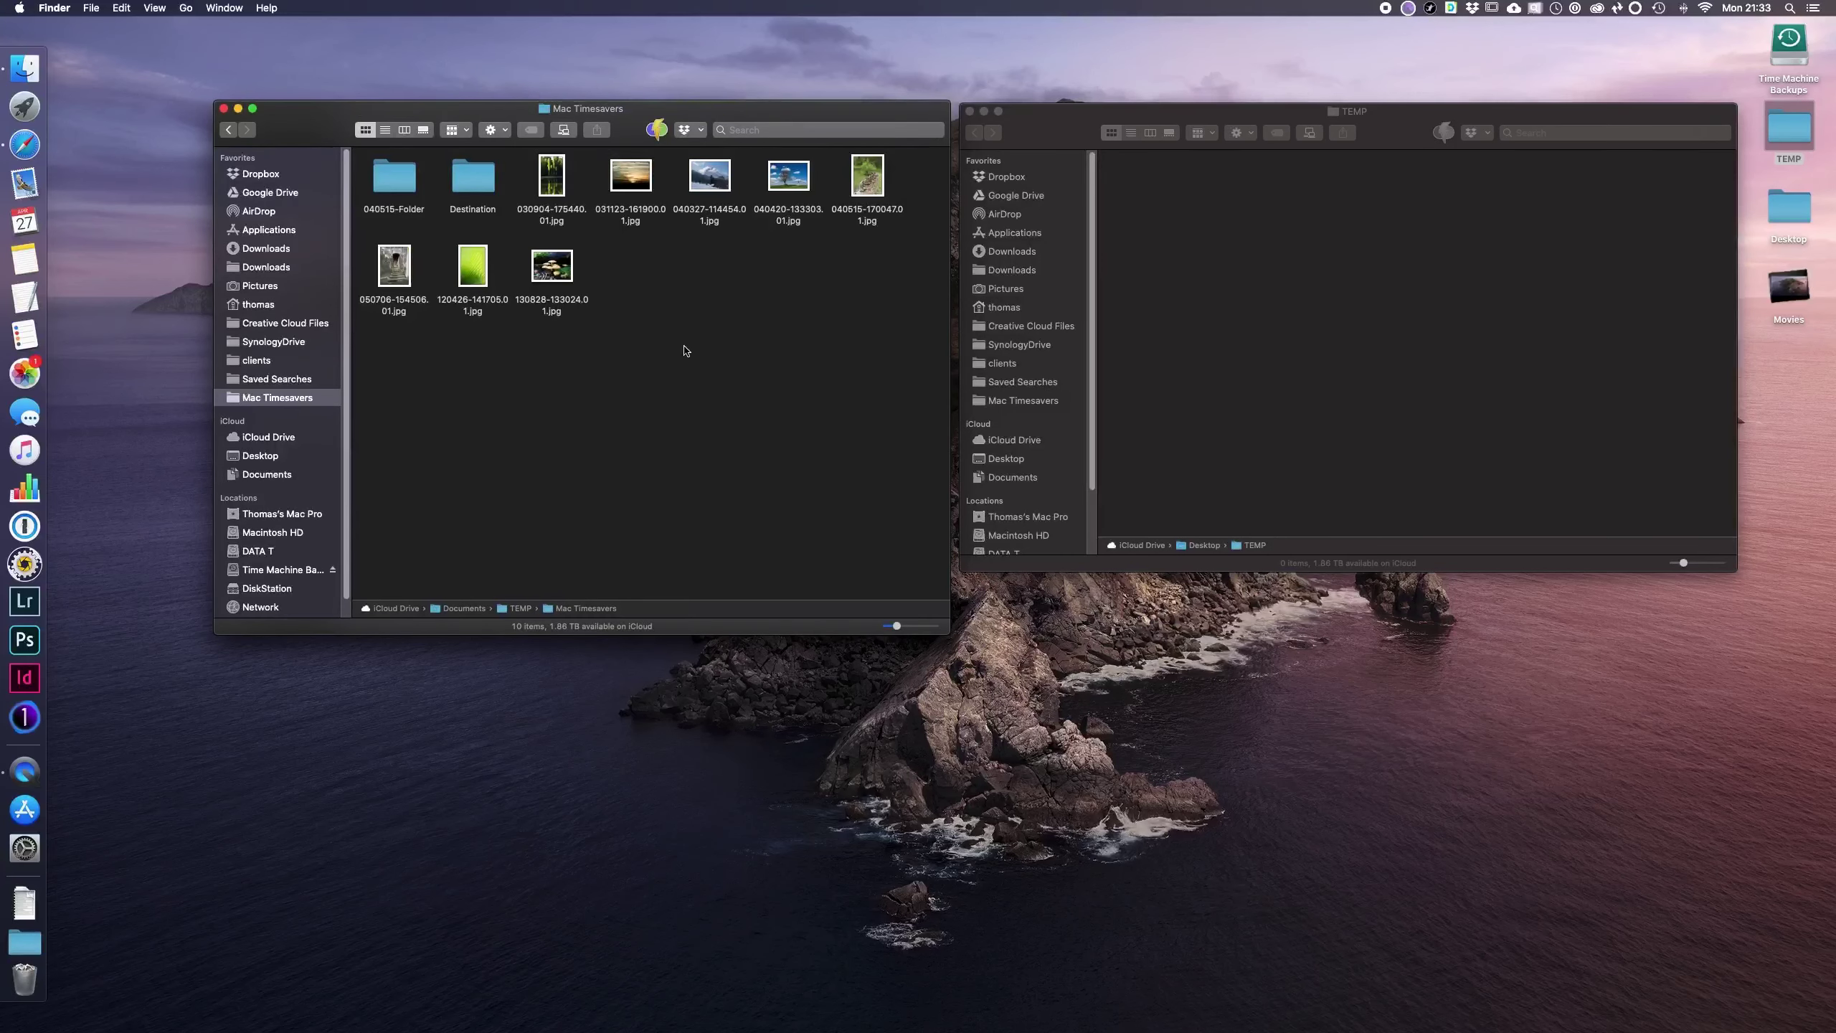
# Step: Copy the images 120426-141705.01.jpg and 130828-133024.01.jpg from Mac Timesavers and paste them into the TEMP folder
pyautogui.moveTo(685, 351); pyautogui.dragTo(477, 262)
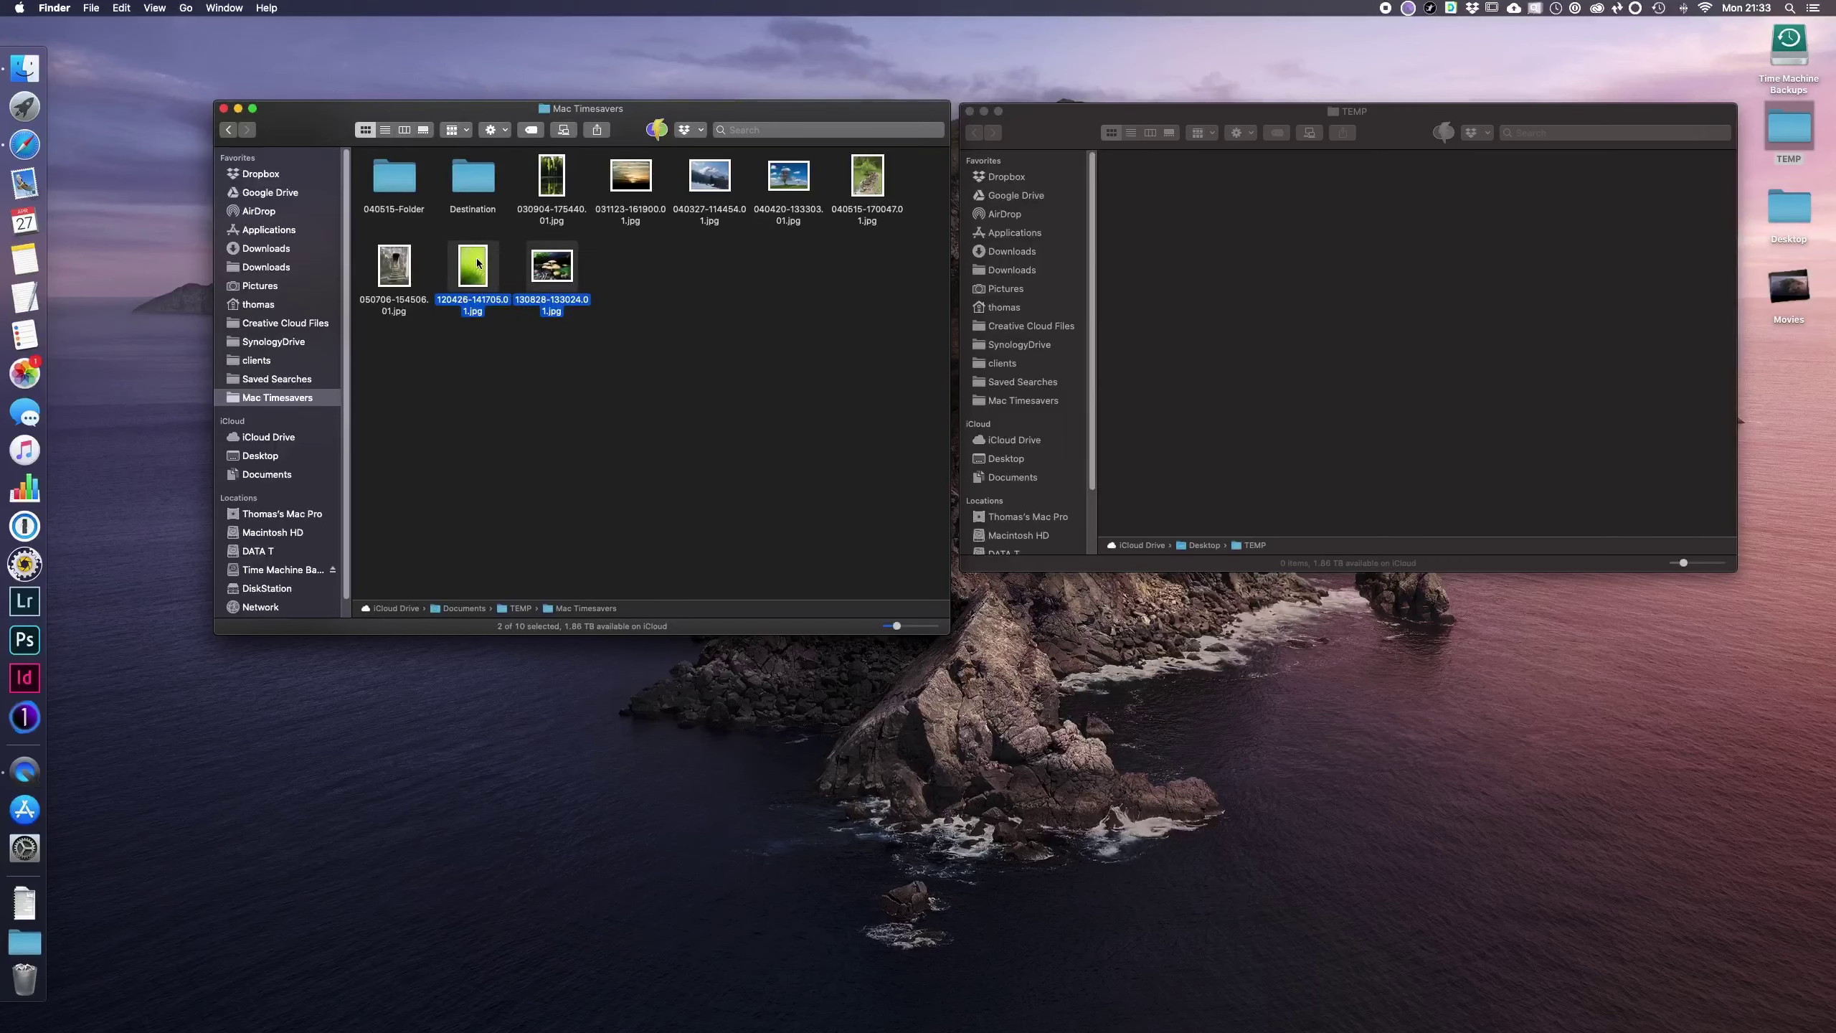
pyautogui.press('super+c')
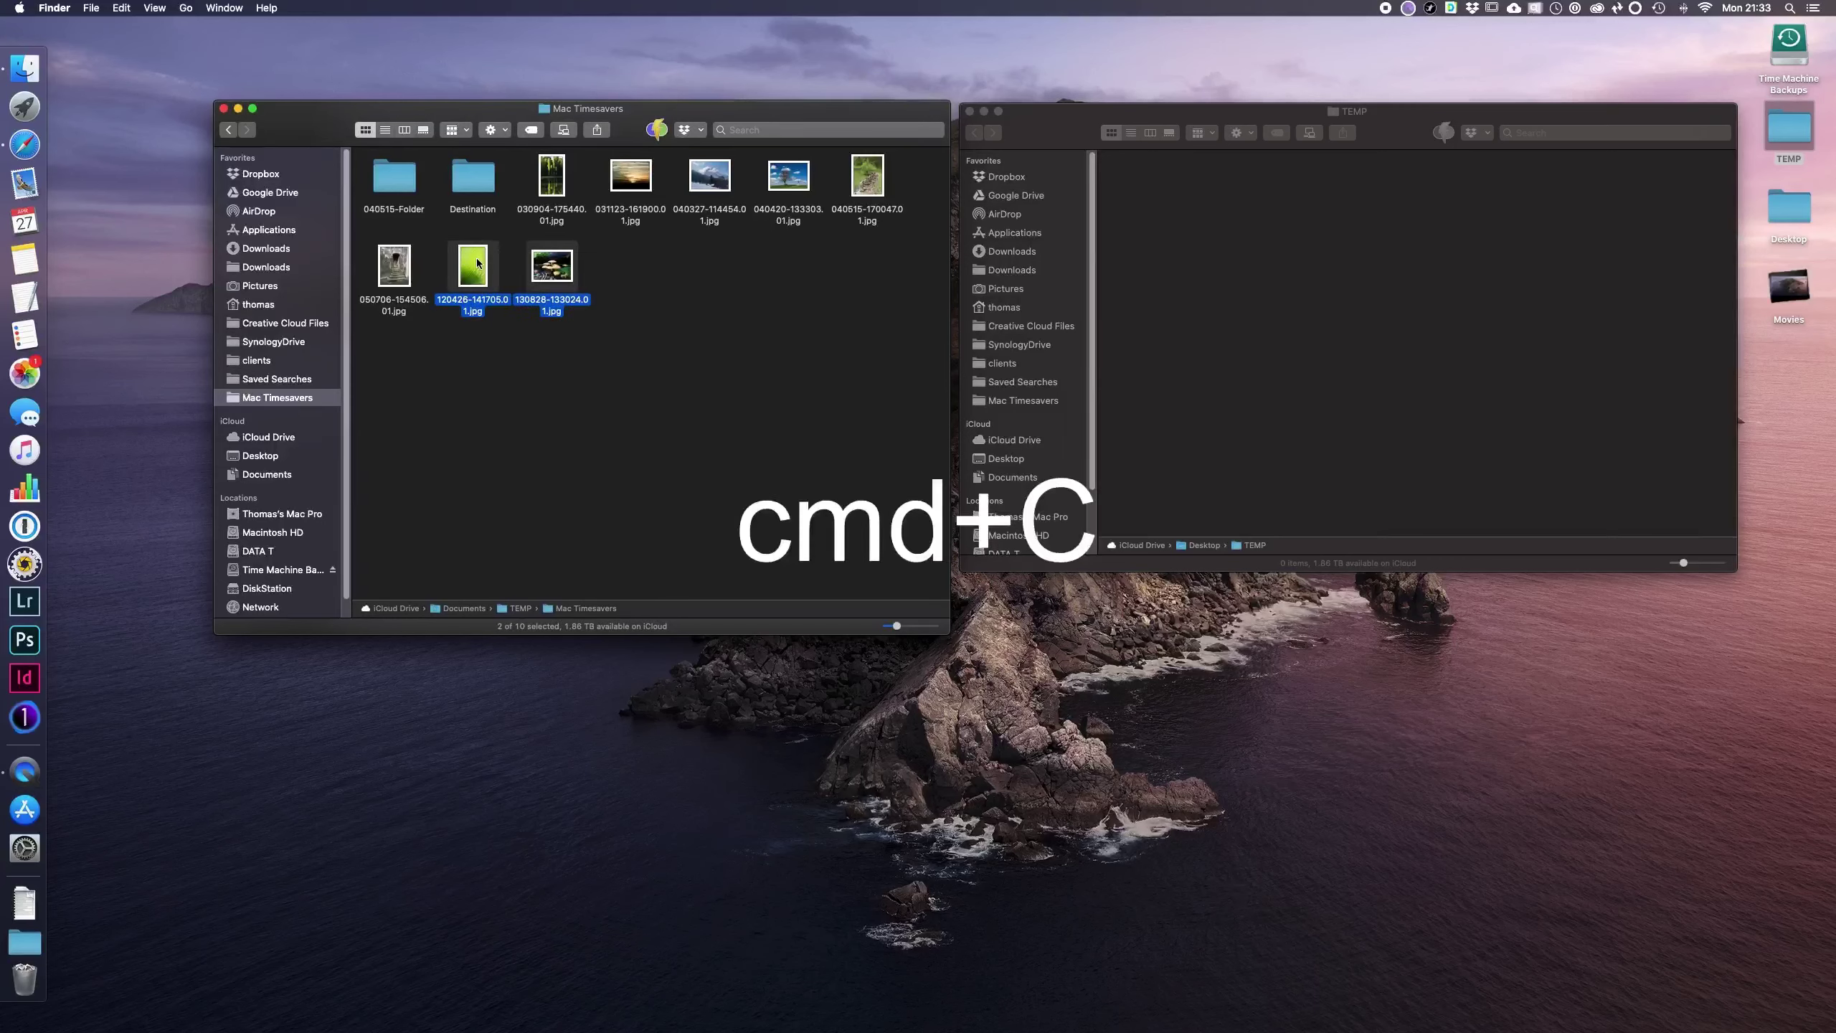
pyautogui.click(1051, 134)
pyautogui.press('super+v')
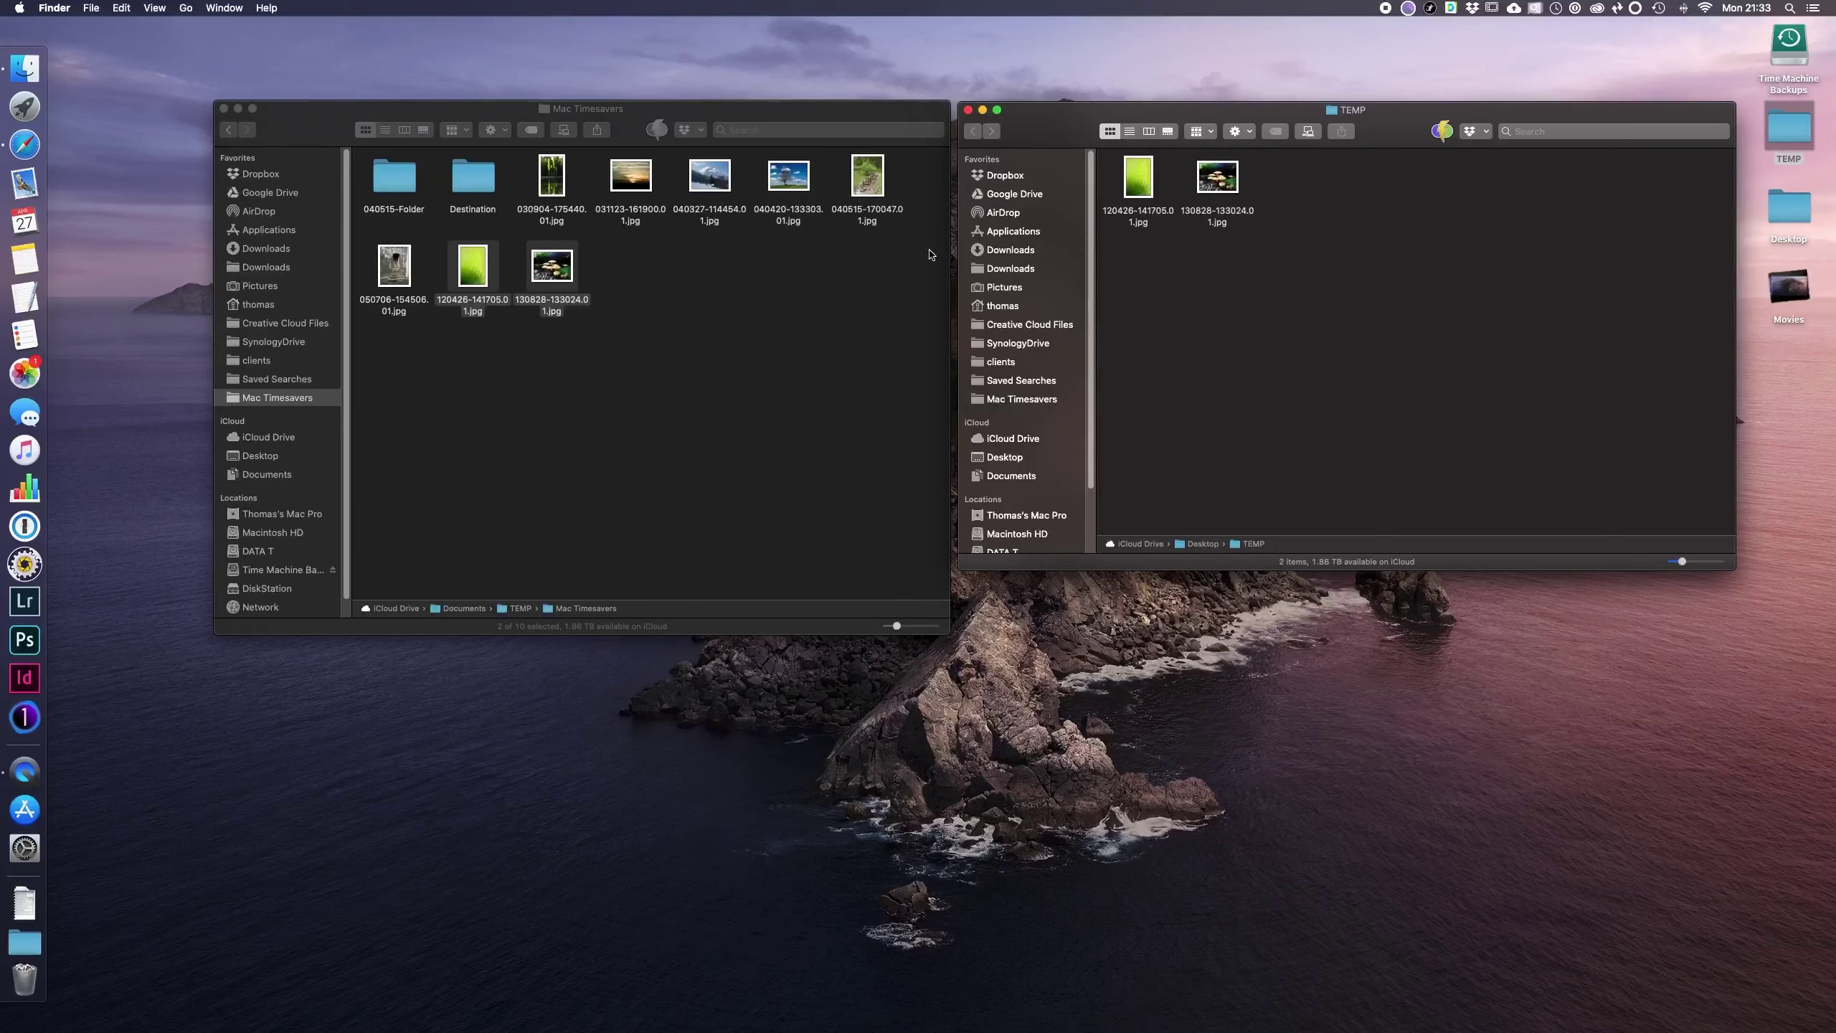
# Step: Move the images 040515-170047.01.jpg and 050706-154506.01.jpg from Mac Timesavers into TEMP by copying them and pasting them as a move
pyautogui.click(869, 185)
pyautogui.keyDown('super'); pyautogui.click(391, 273); pyautogui.keyUp('super')
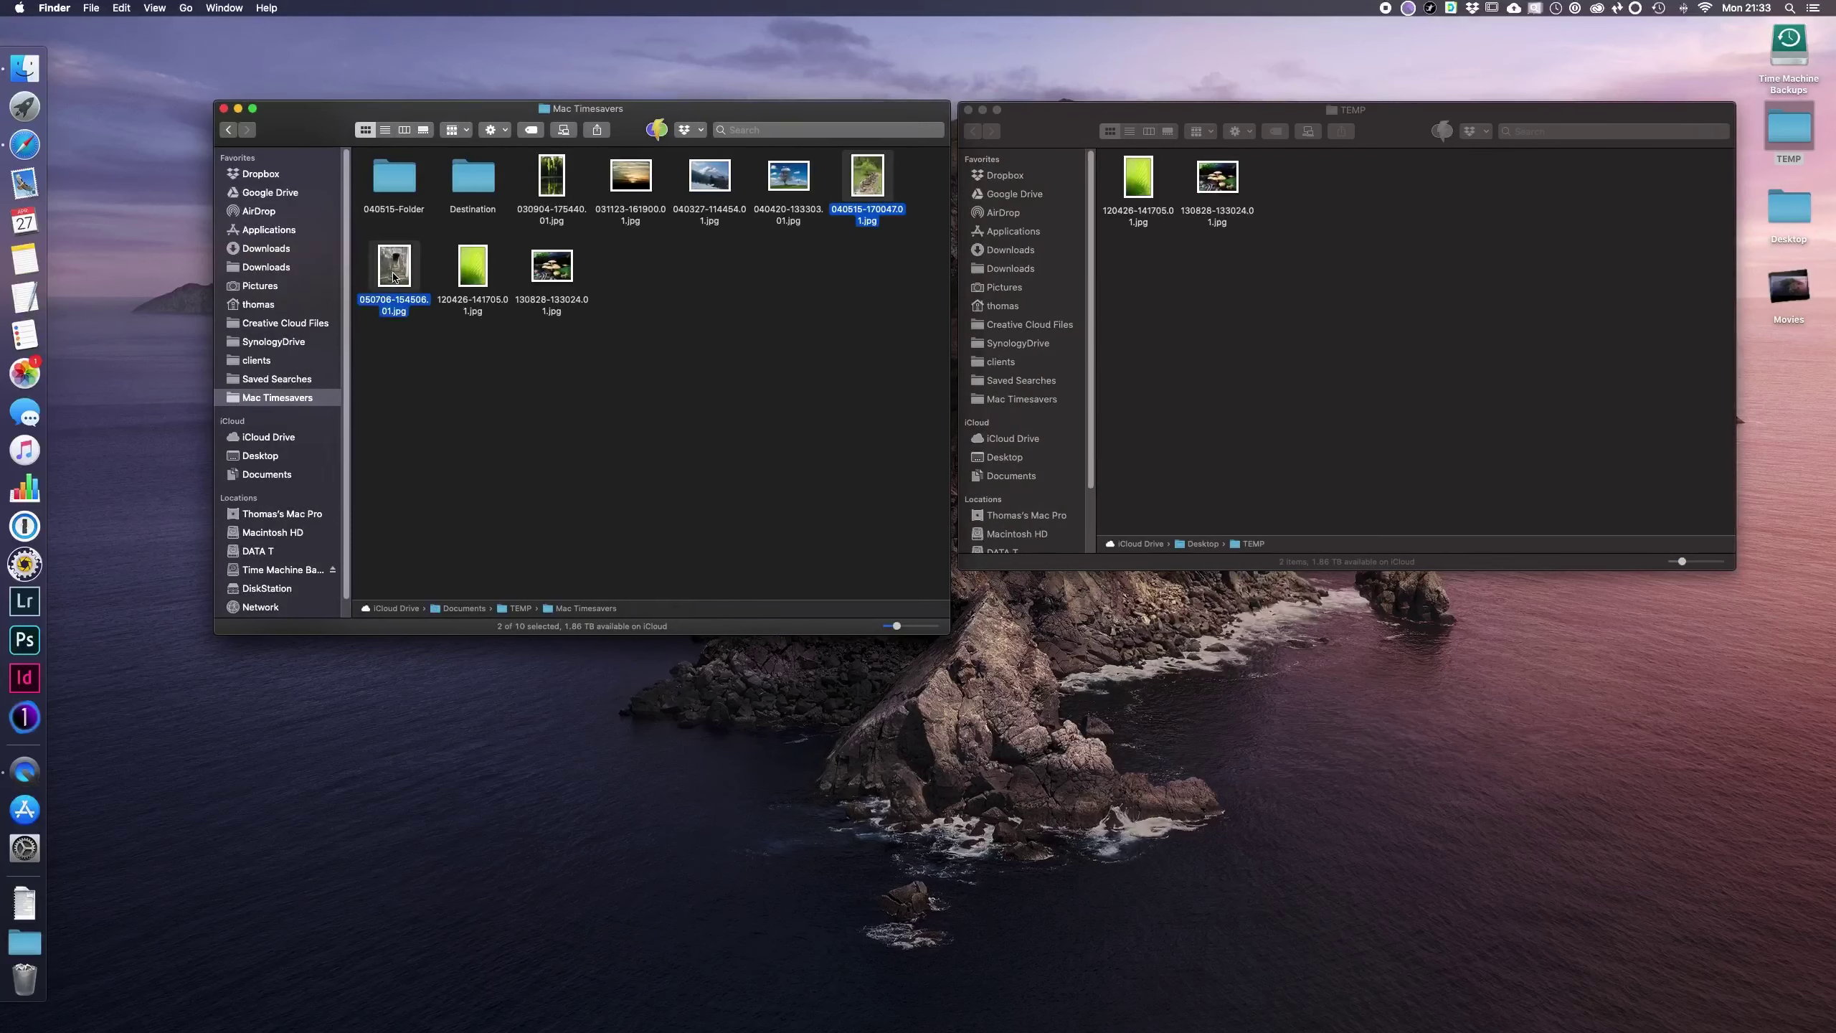
pyautogui.press('super+c')
pyautogui.click(1064, 131)
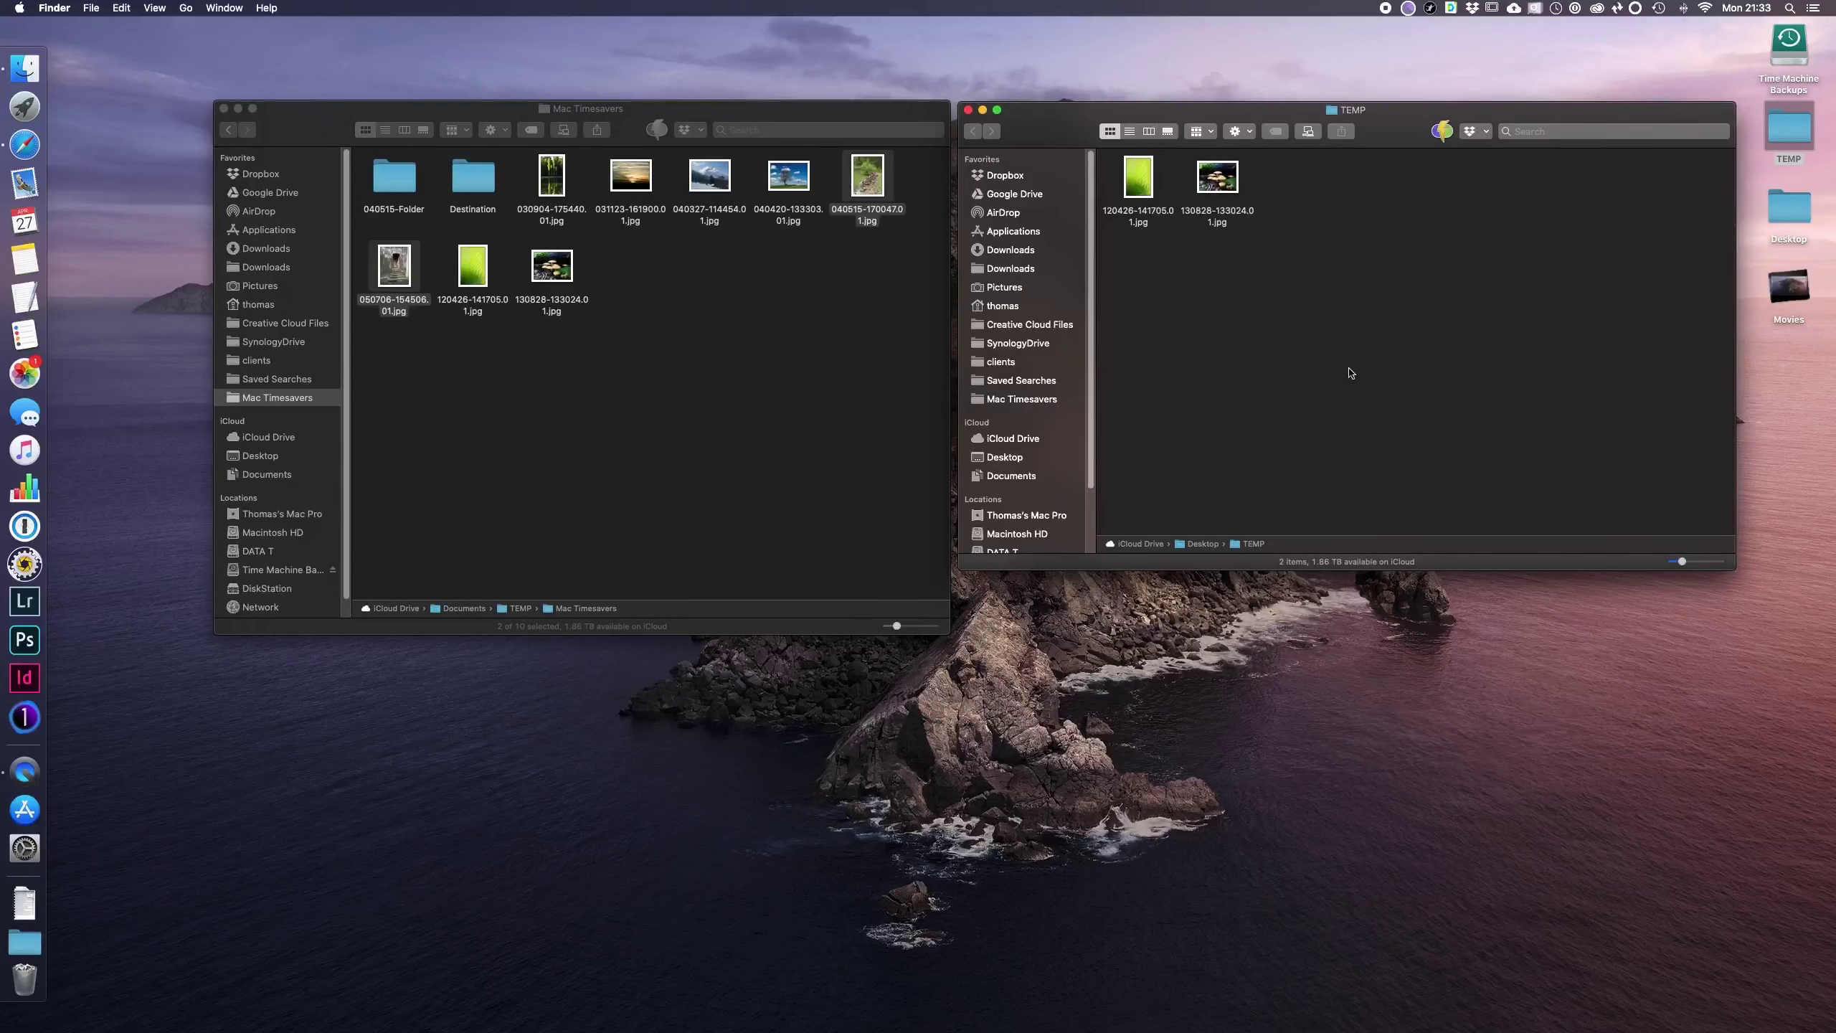
pyautogui.press('super+alt+v')
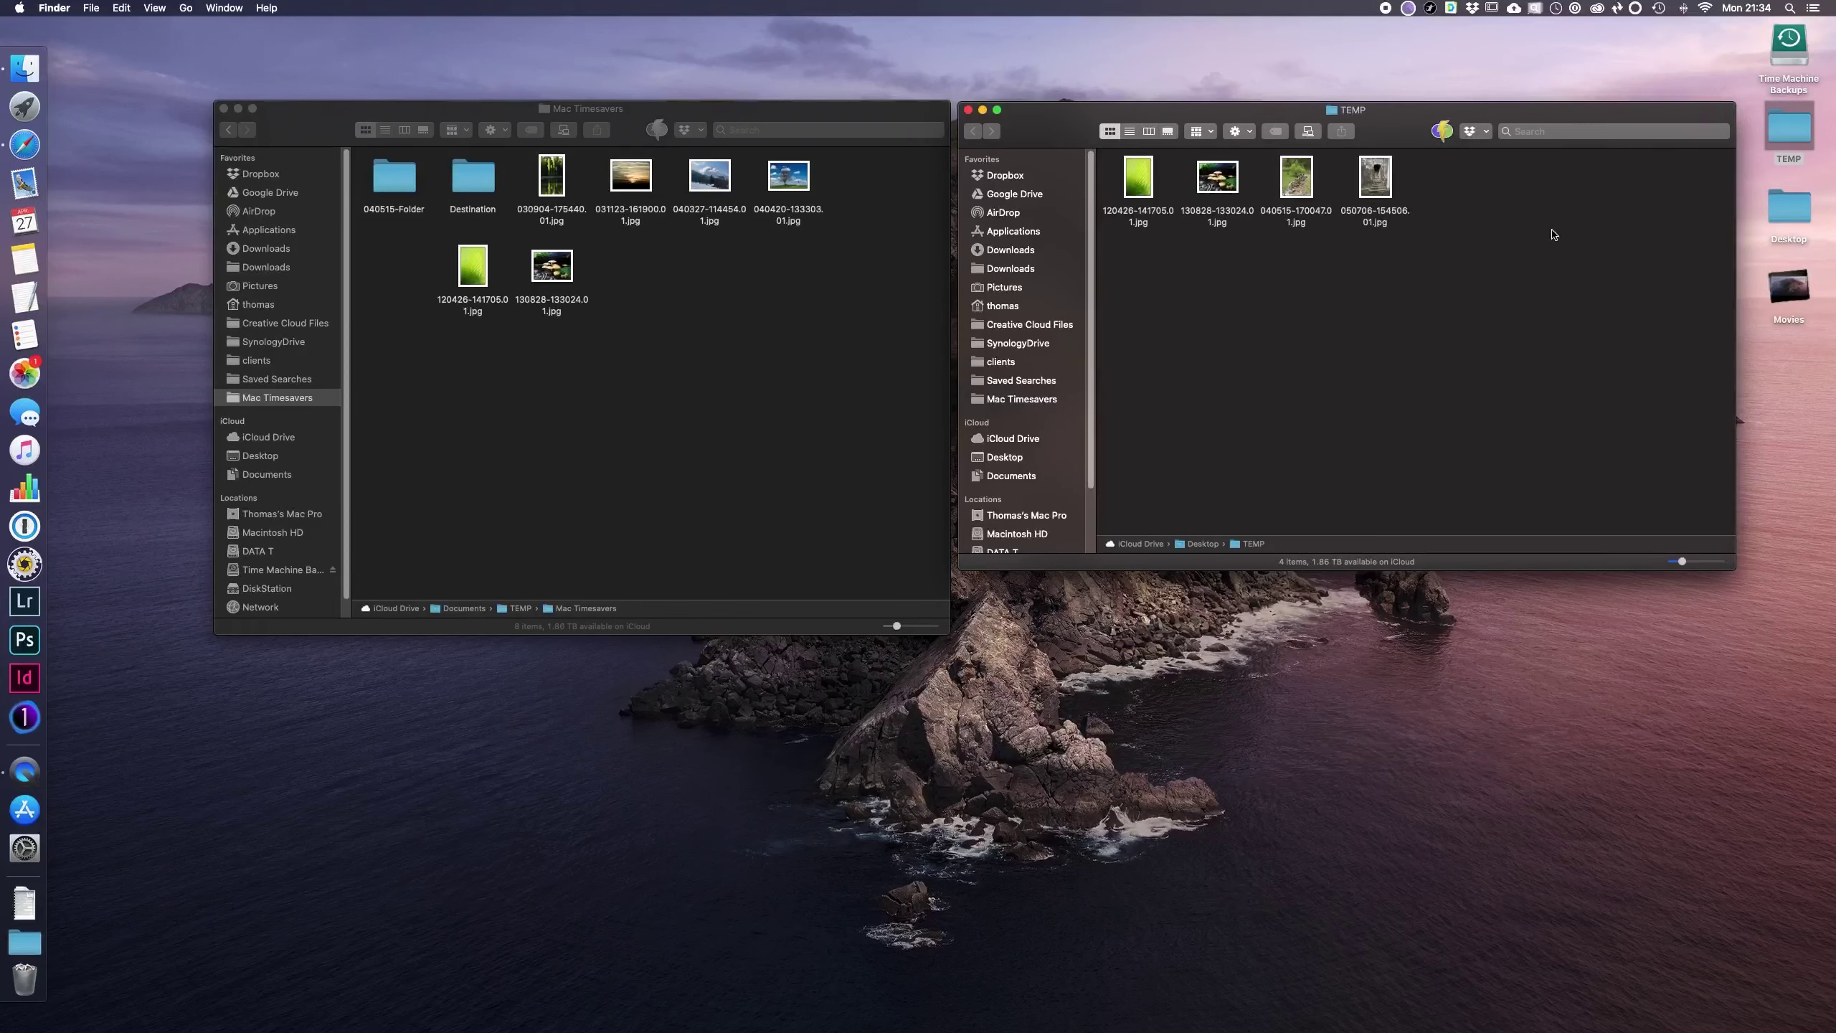
# Step: Undo the move of two images into TEMP, and repeatedly undo and redo the earlier paste, ending with it undone
pyautogui.press('super+z')
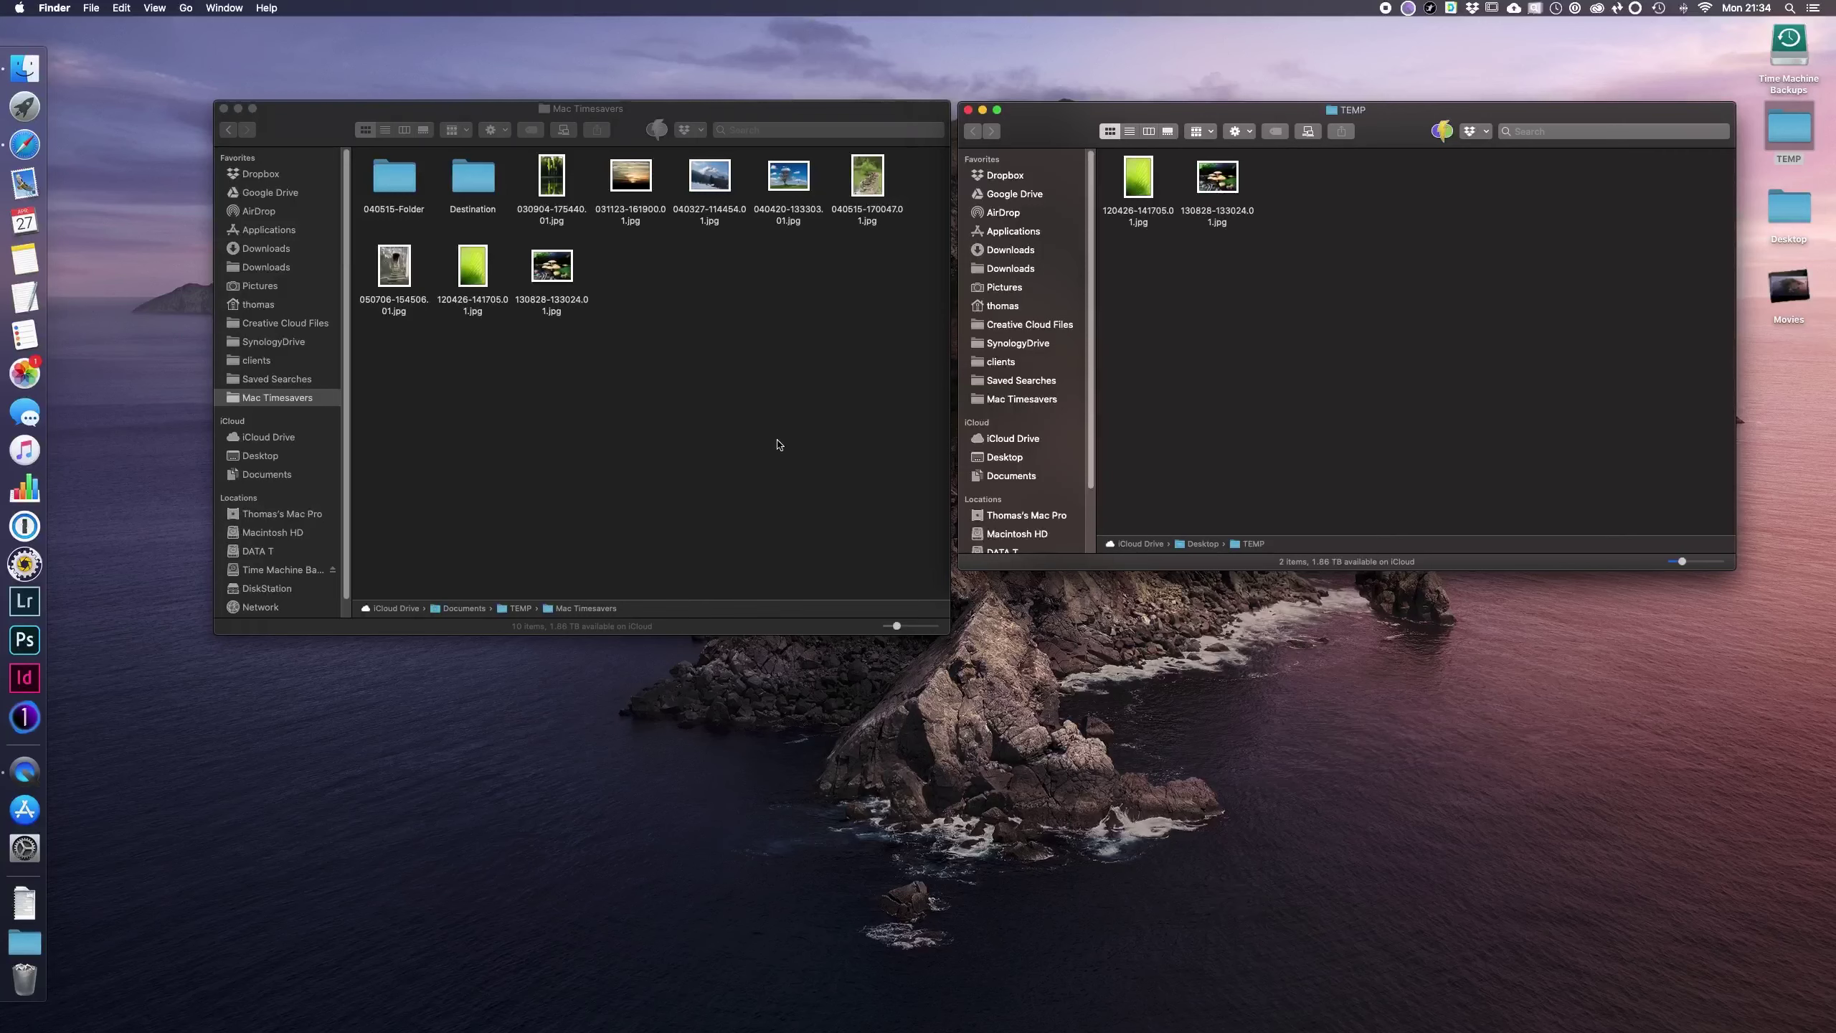
pyautogui.press('super+z')
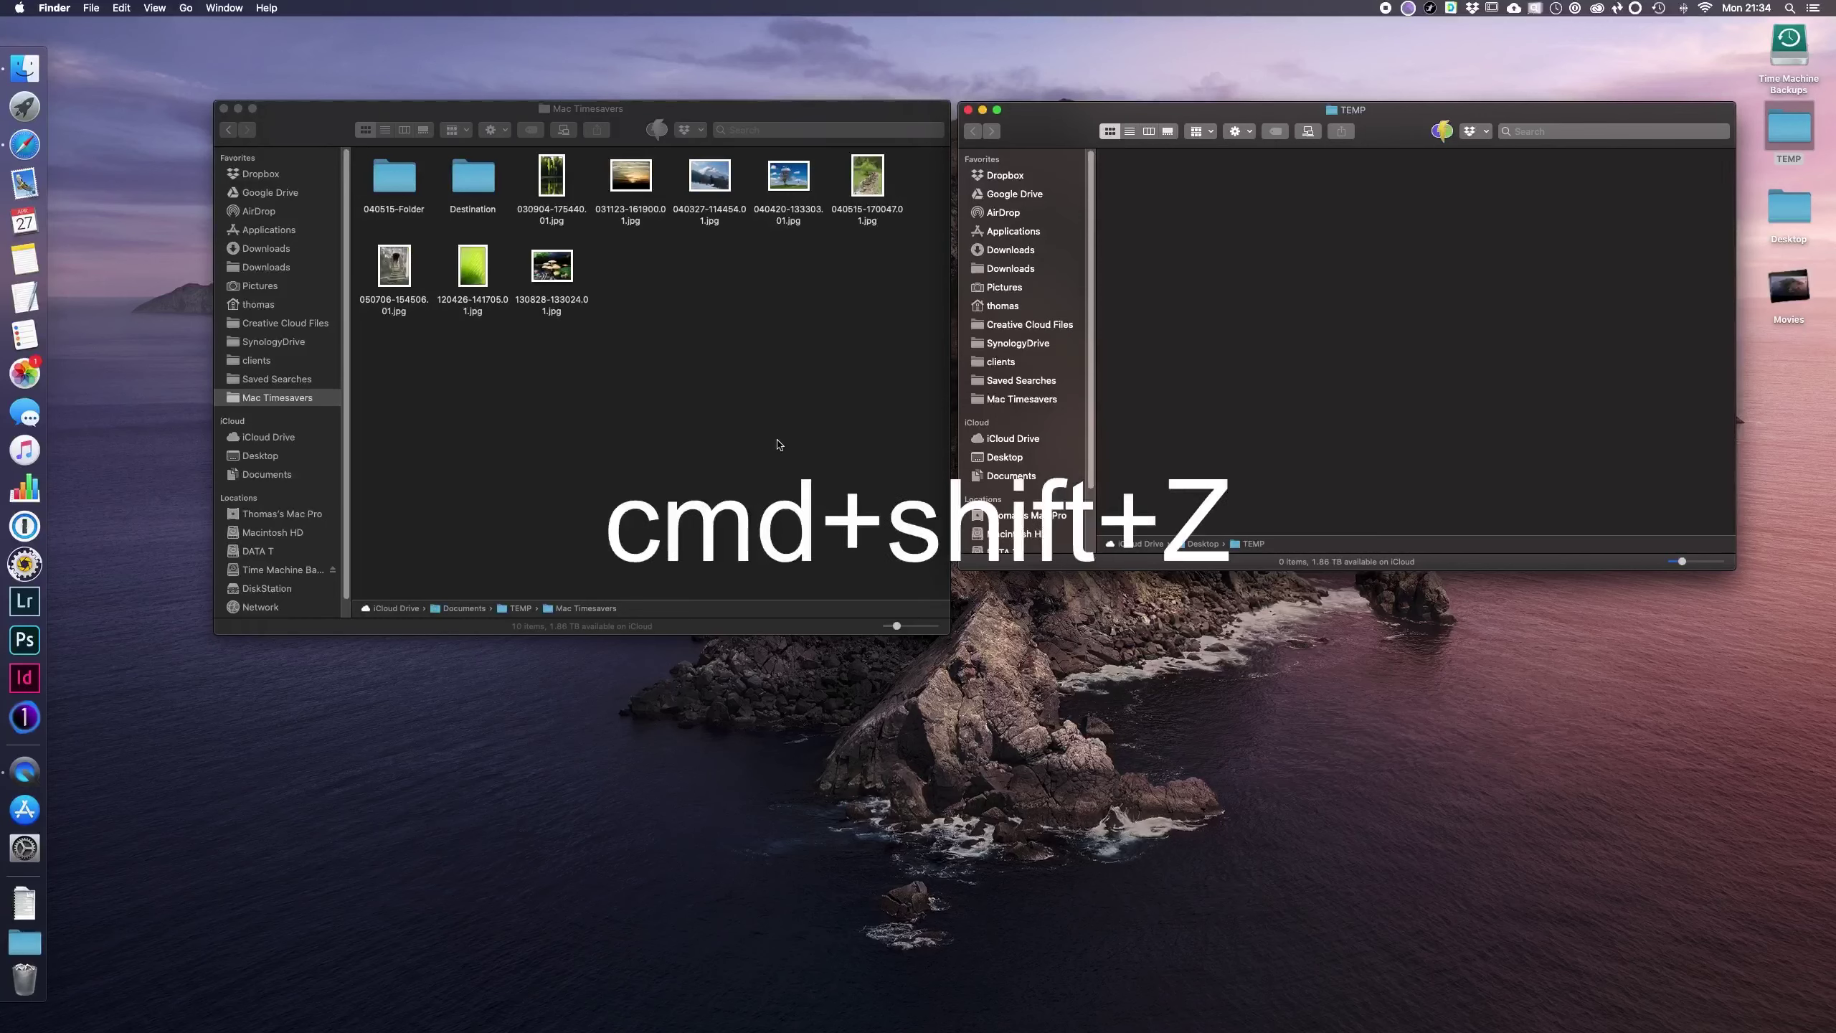
pyautogui.press('super+shift+z')
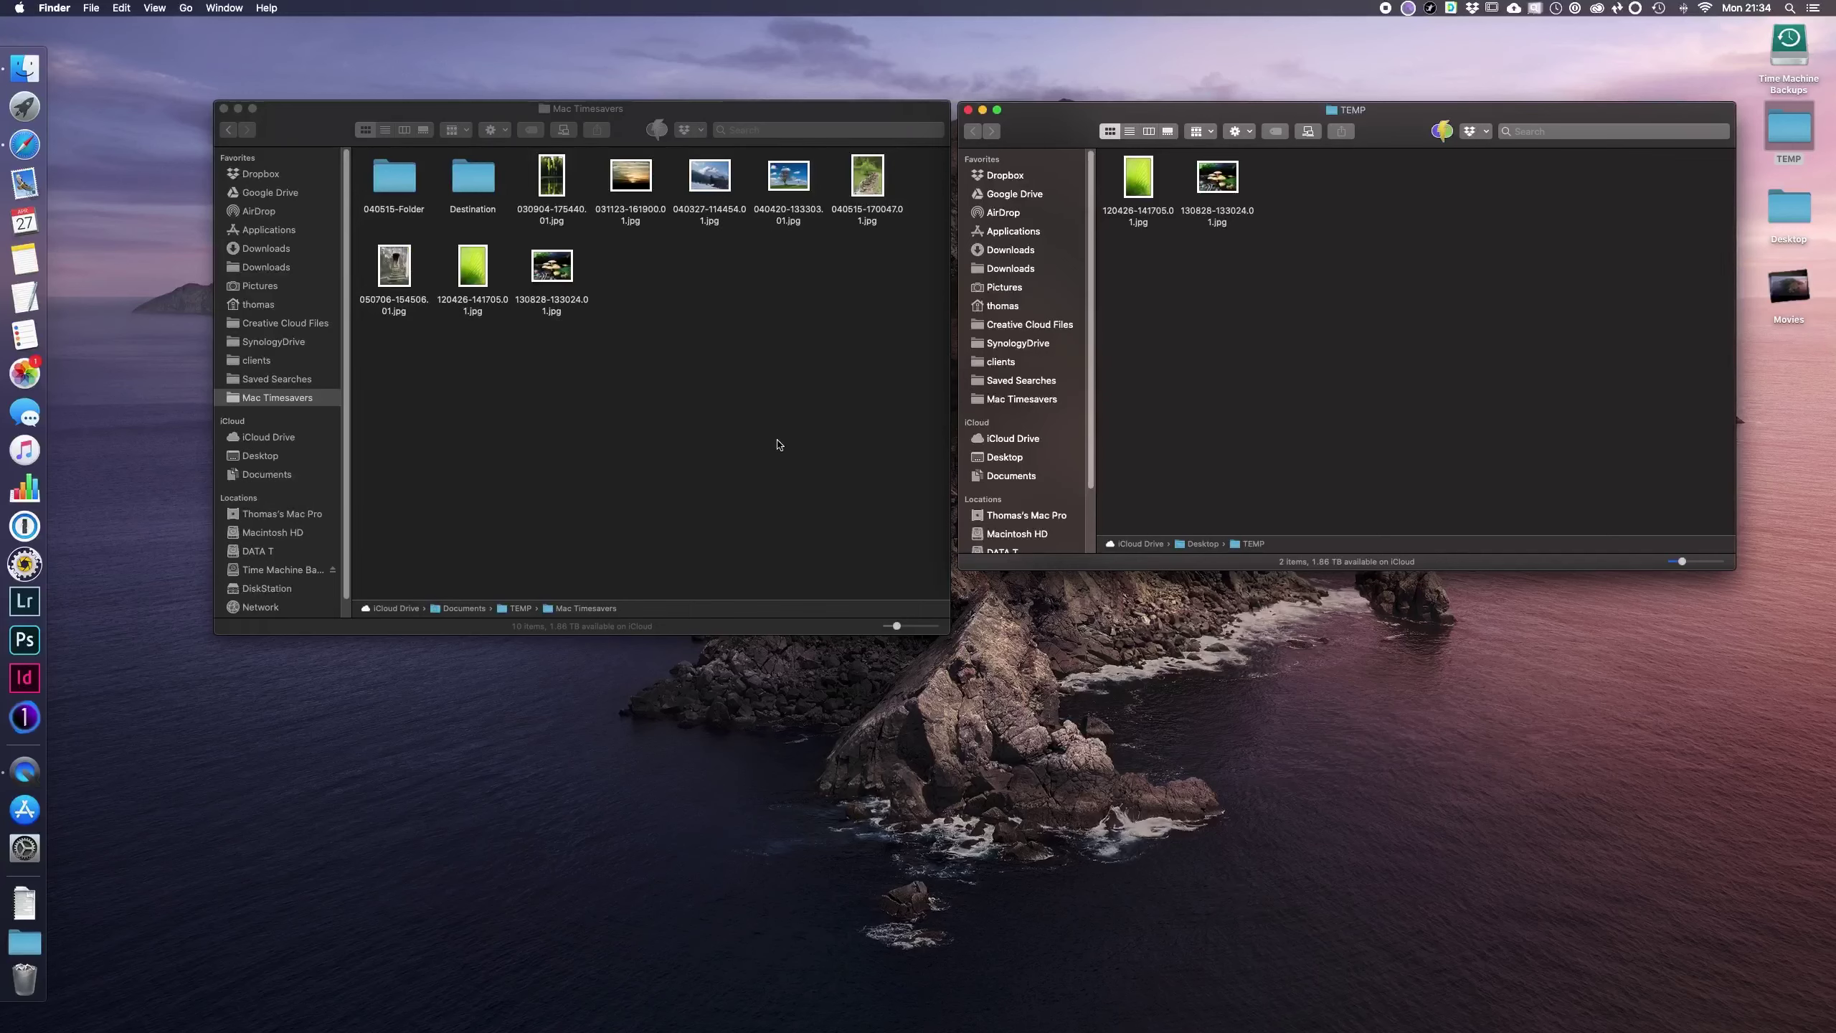
pyautogui.press('super+z')
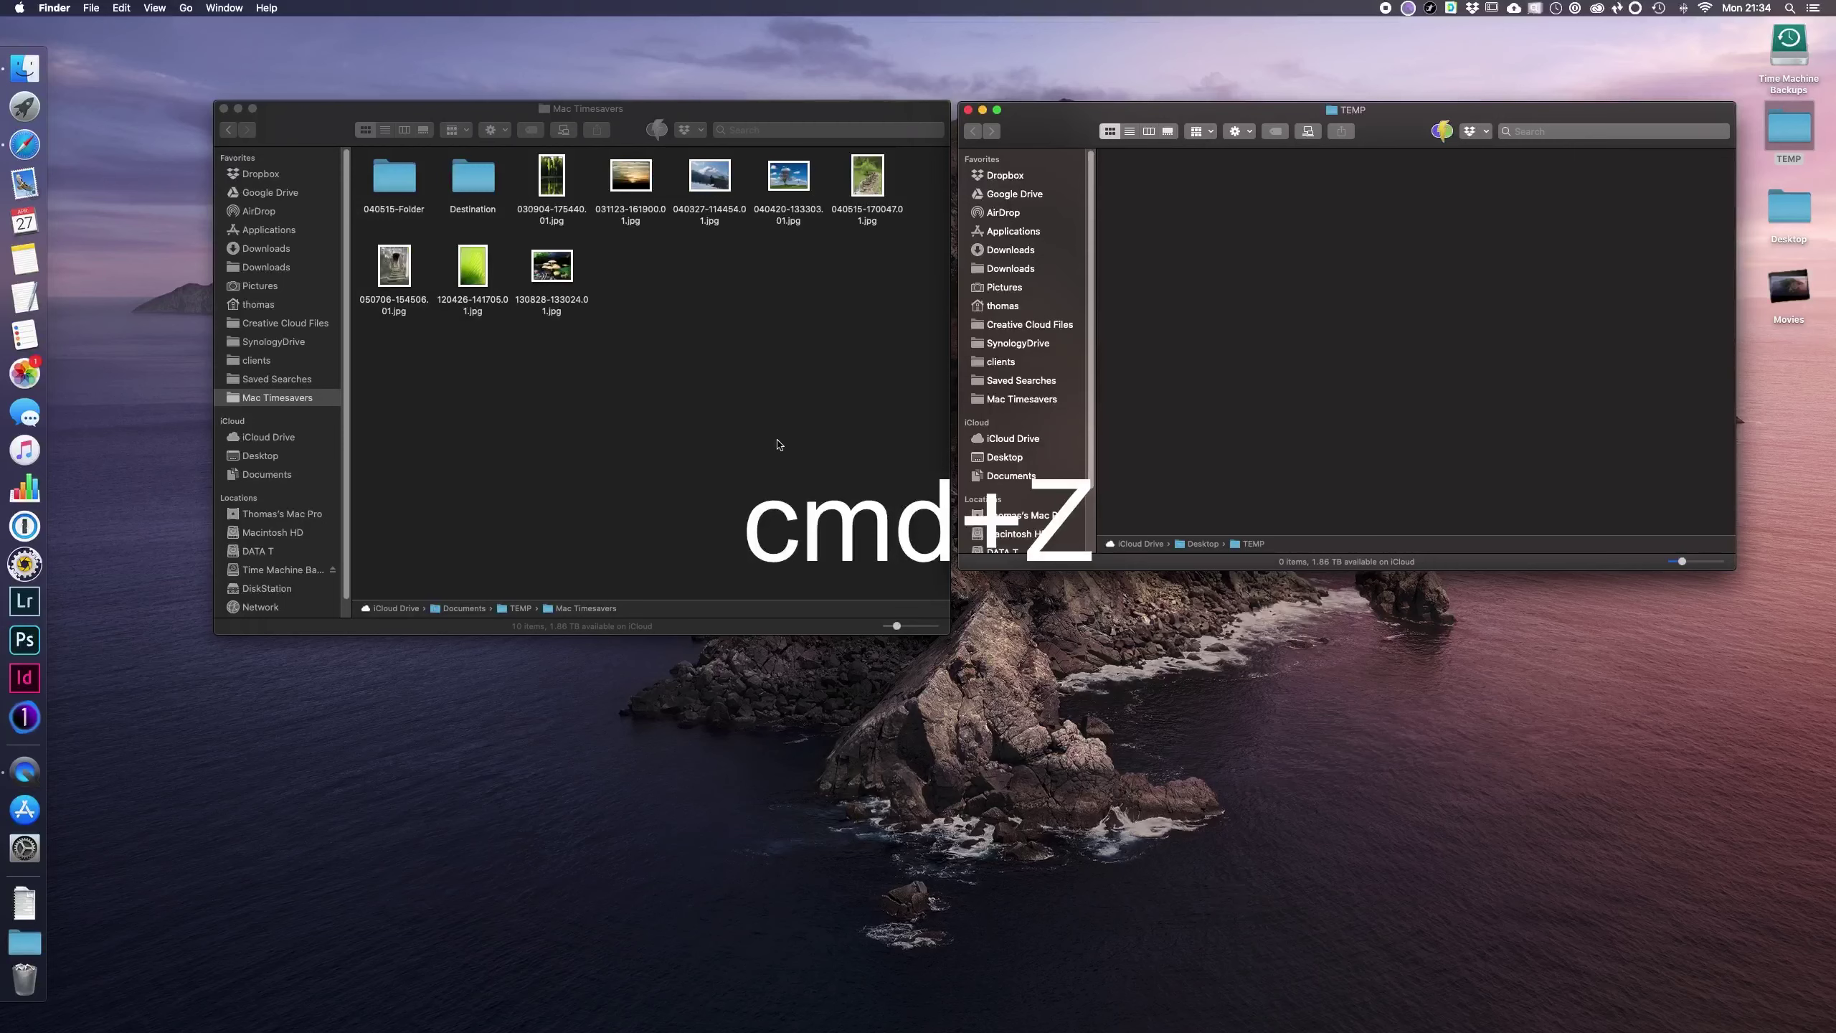
pyautogui.press('super+shift+z')
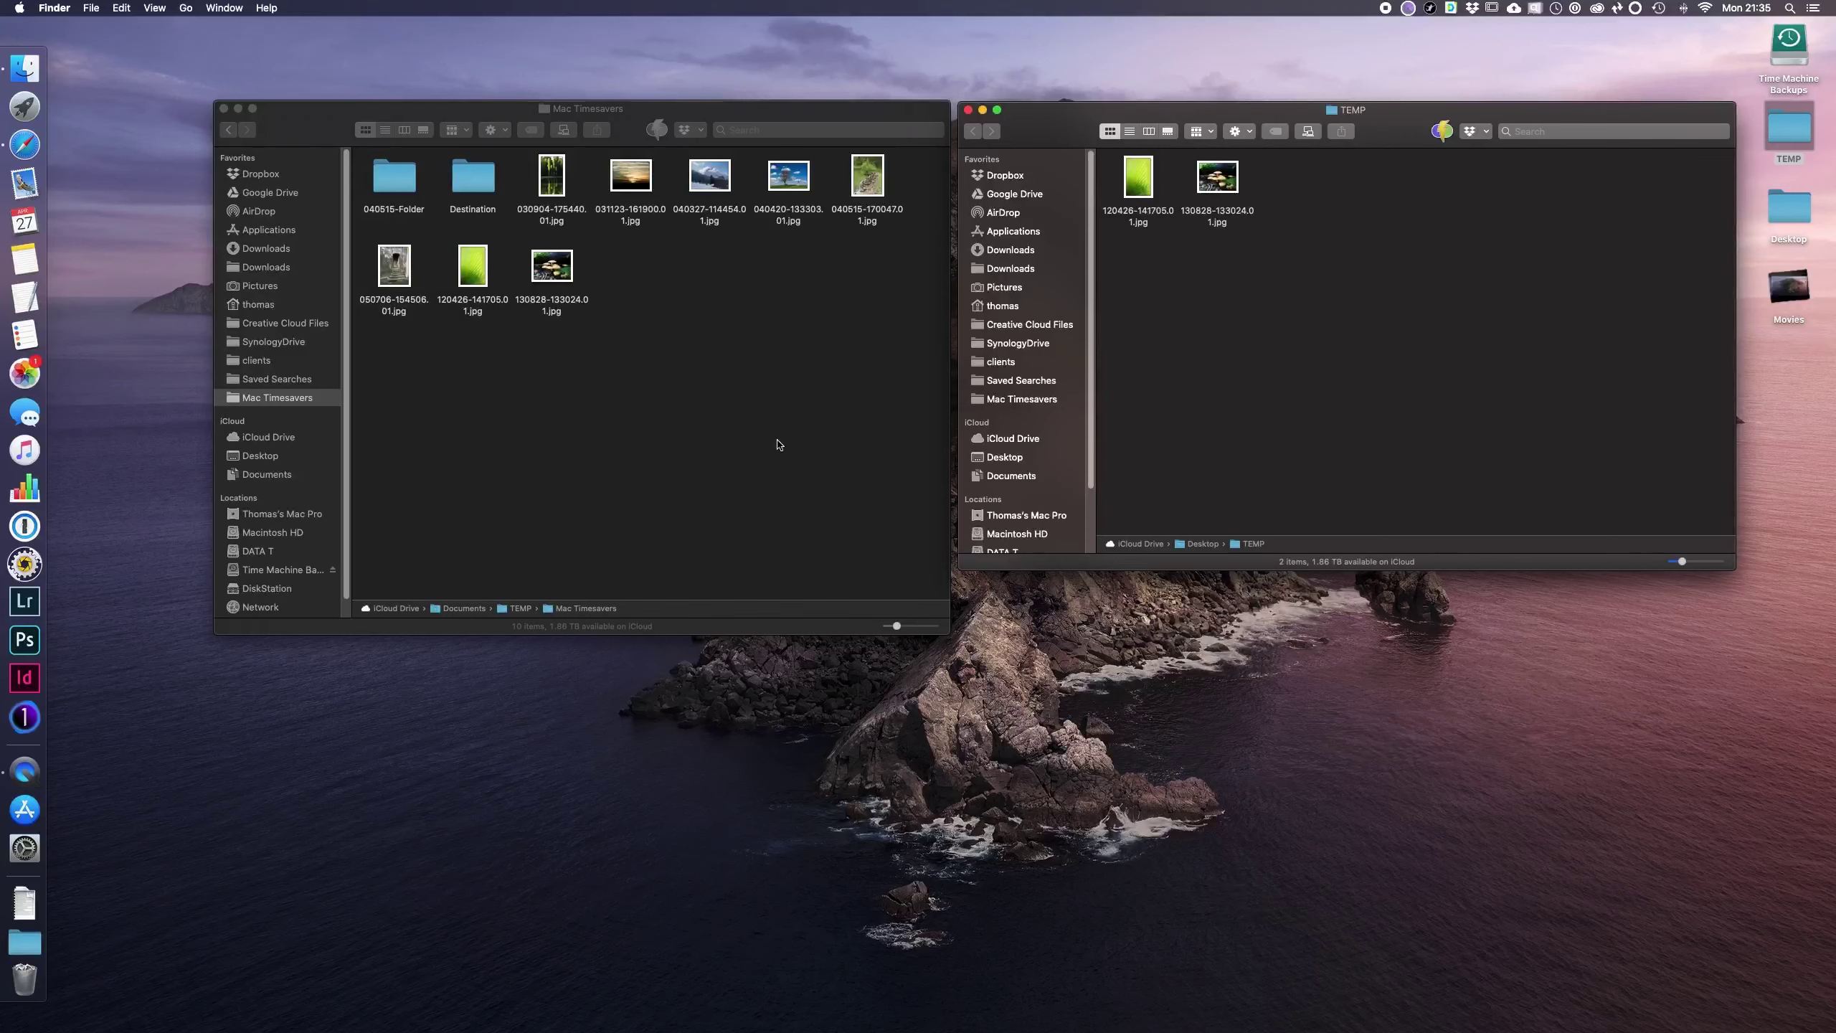
pyautogui.press('super+z')
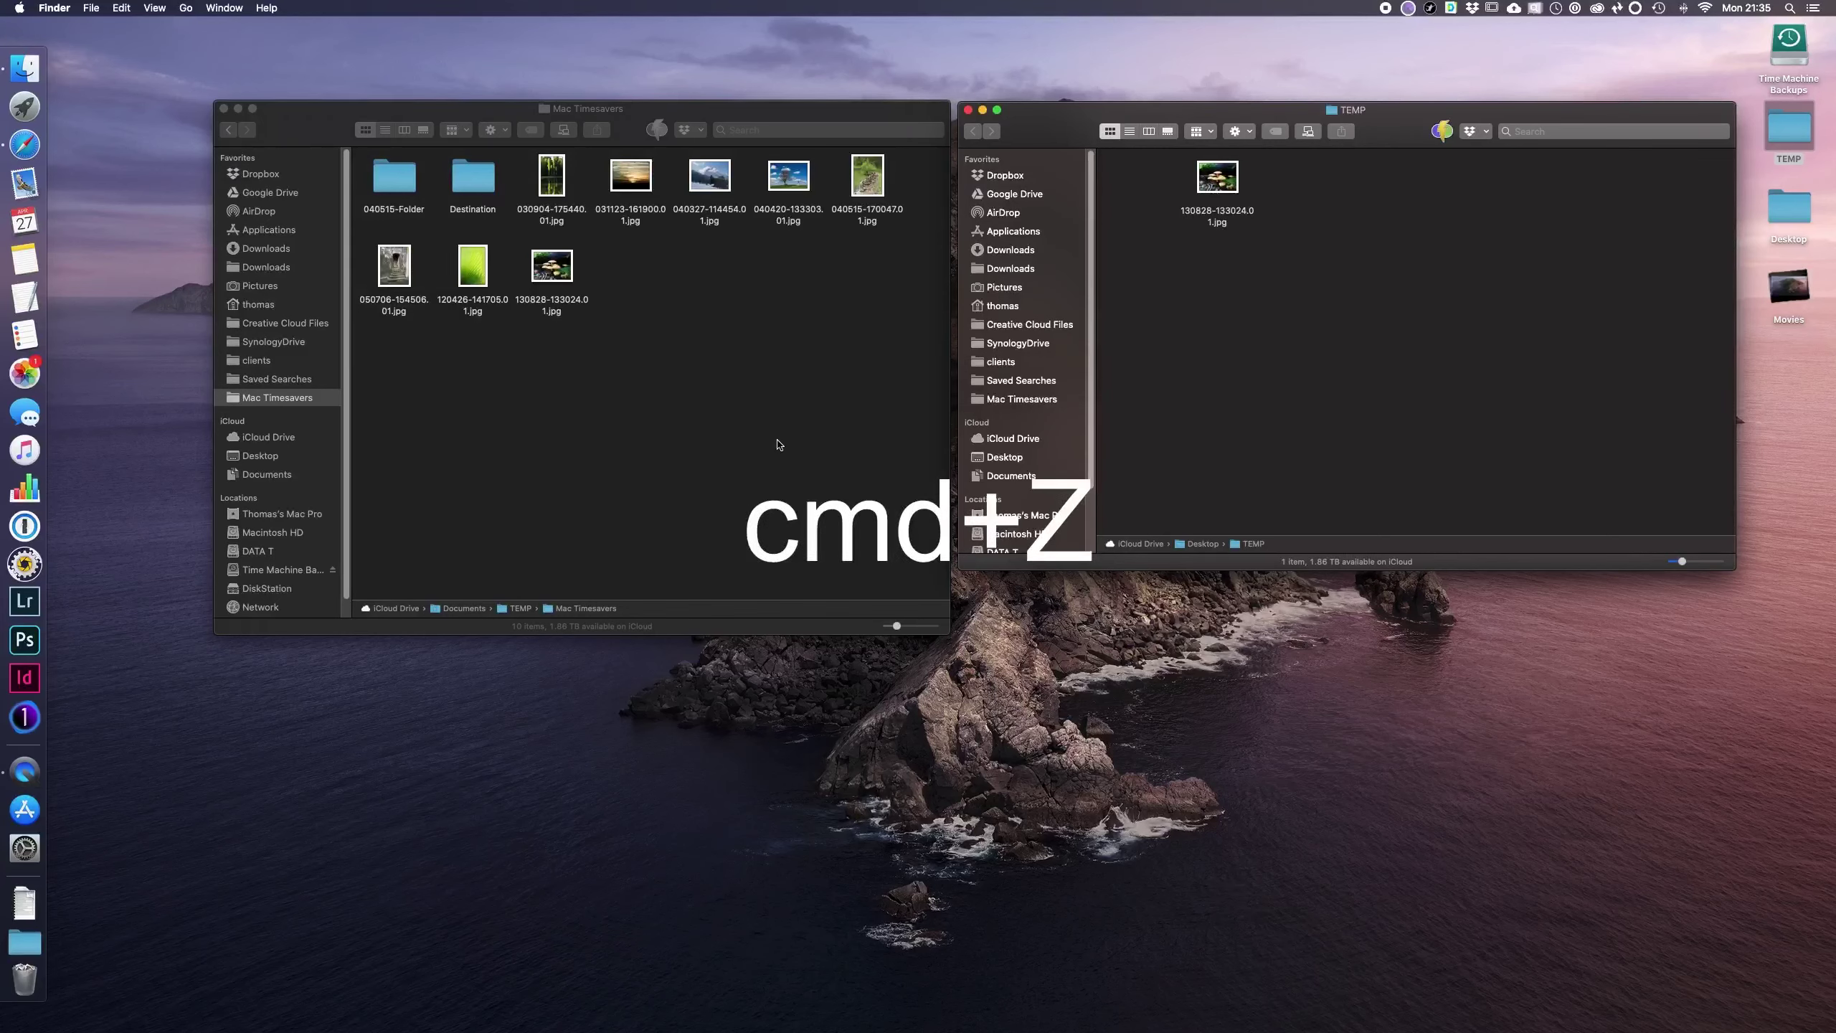
pyautogui.press('super+z')
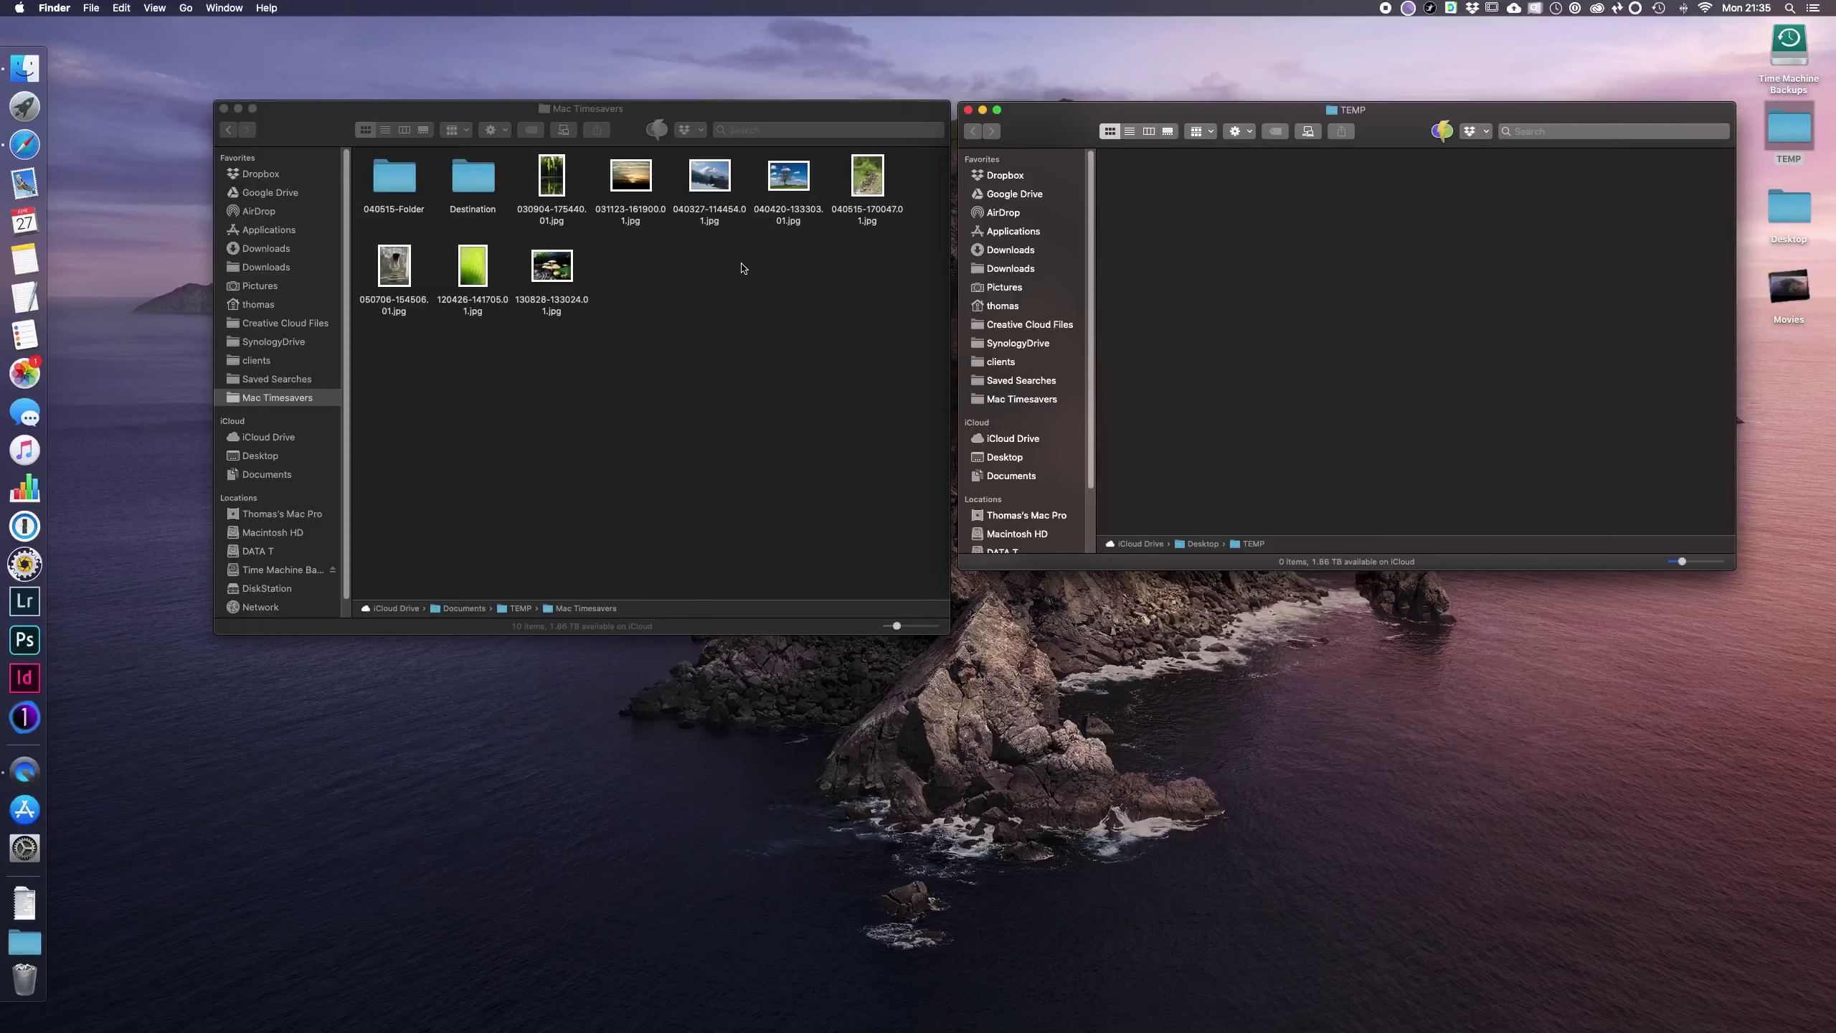
# Step: Move 031123-161900.01.jpg, 040327-114454.01.jpg and 040420-133303.01.jpg from Mac Timesavers into TEMP using the context commands, and undo the move
pyautogui.moveTo(753, 261); pyautogui.dragTo(620, 179)
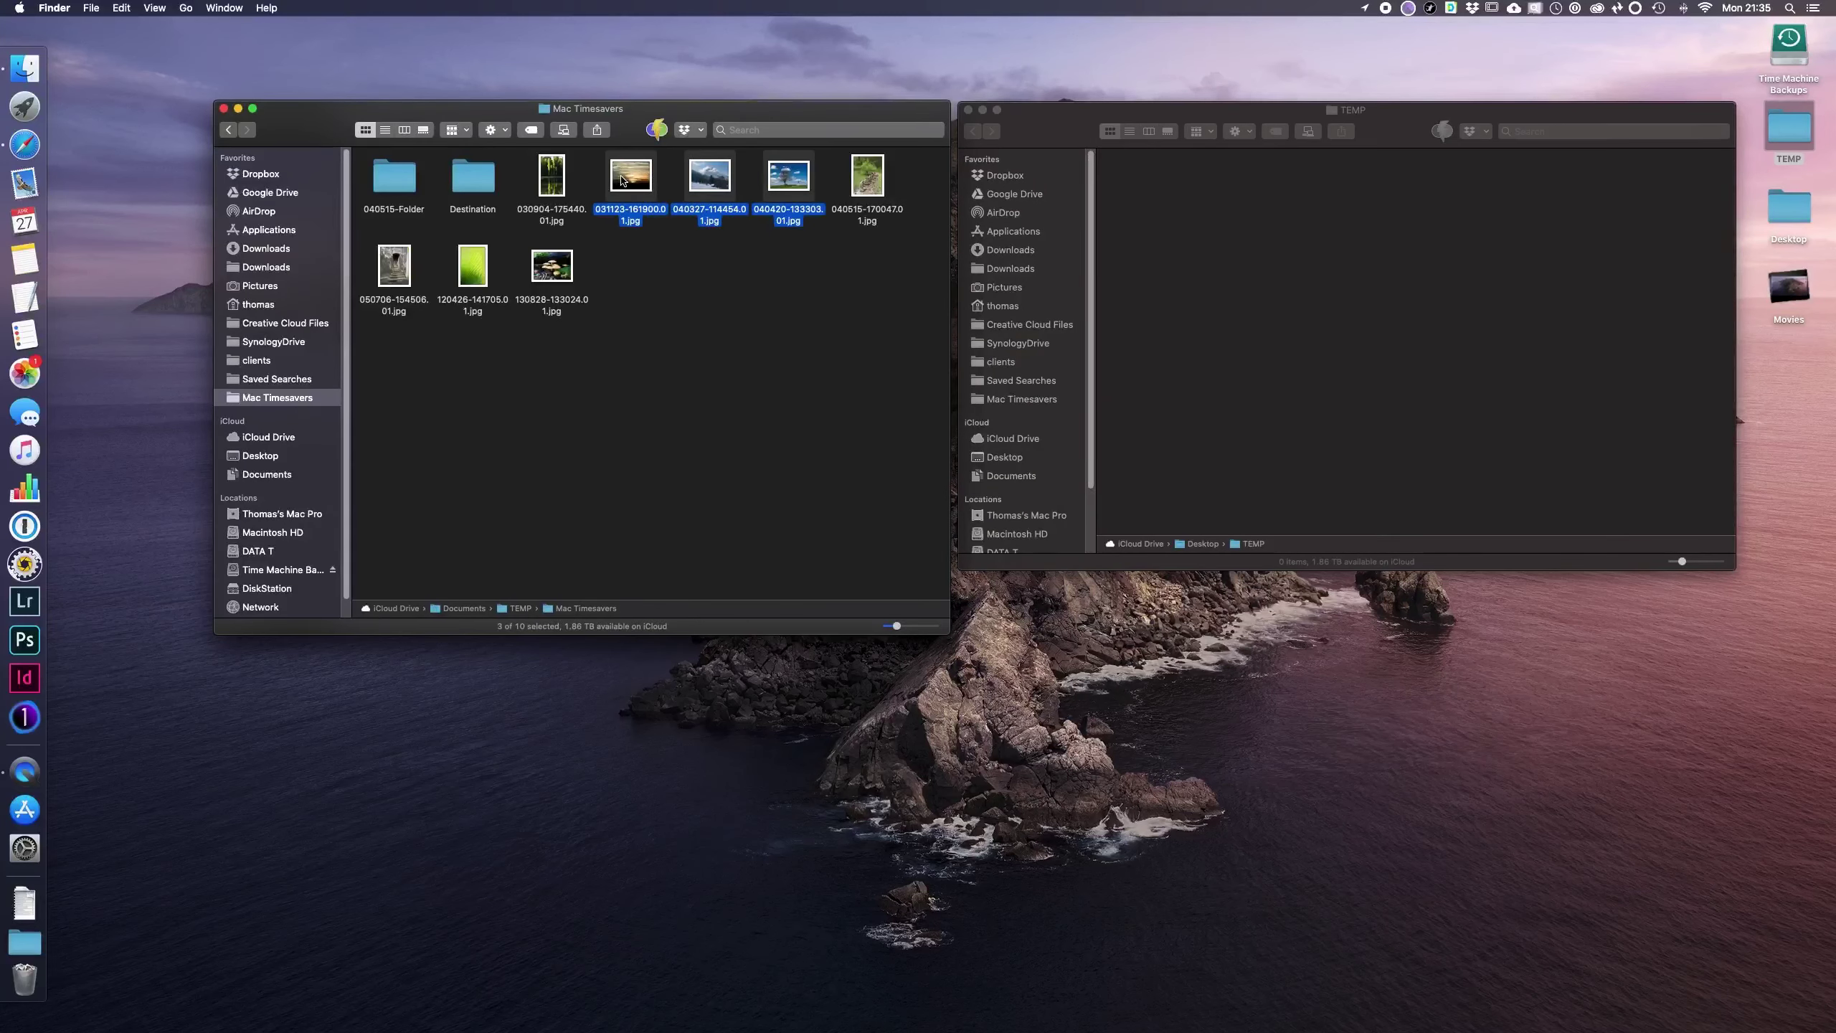
pyautogui.rightClick(631, 183)
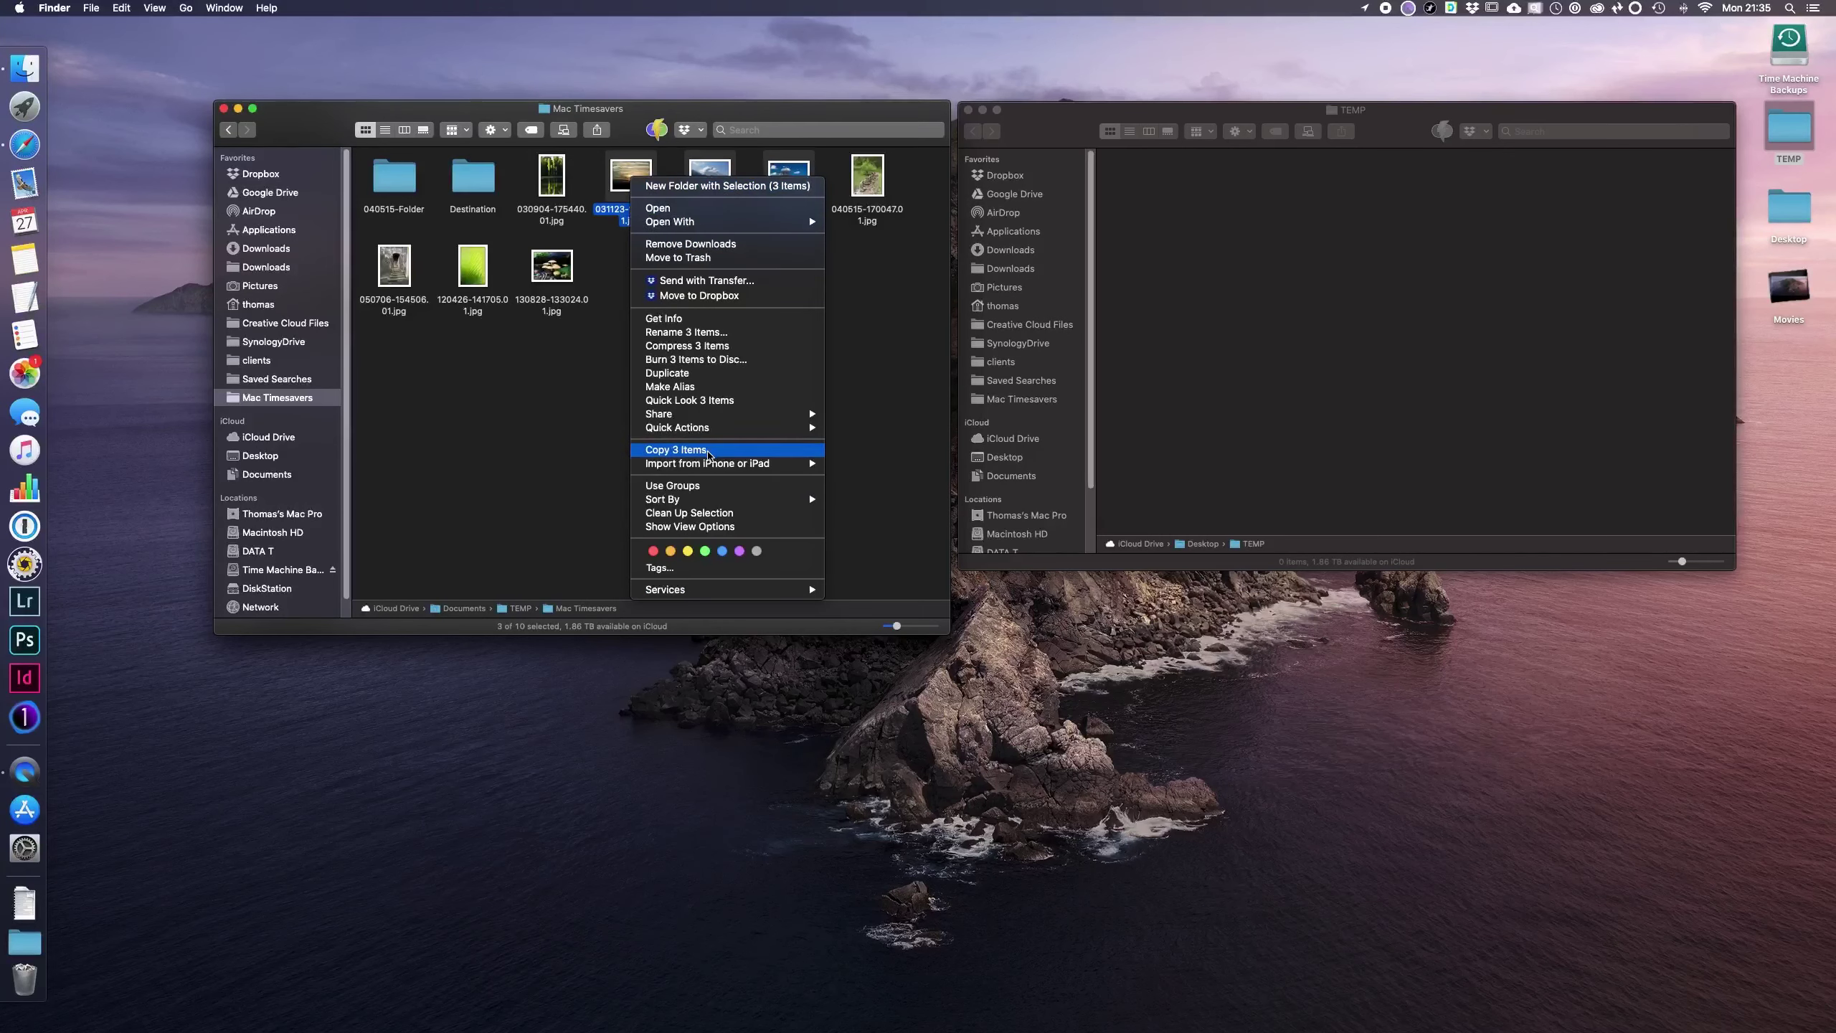
pyautogui.click(707, 451)
pyautogui.click(1386, 131)
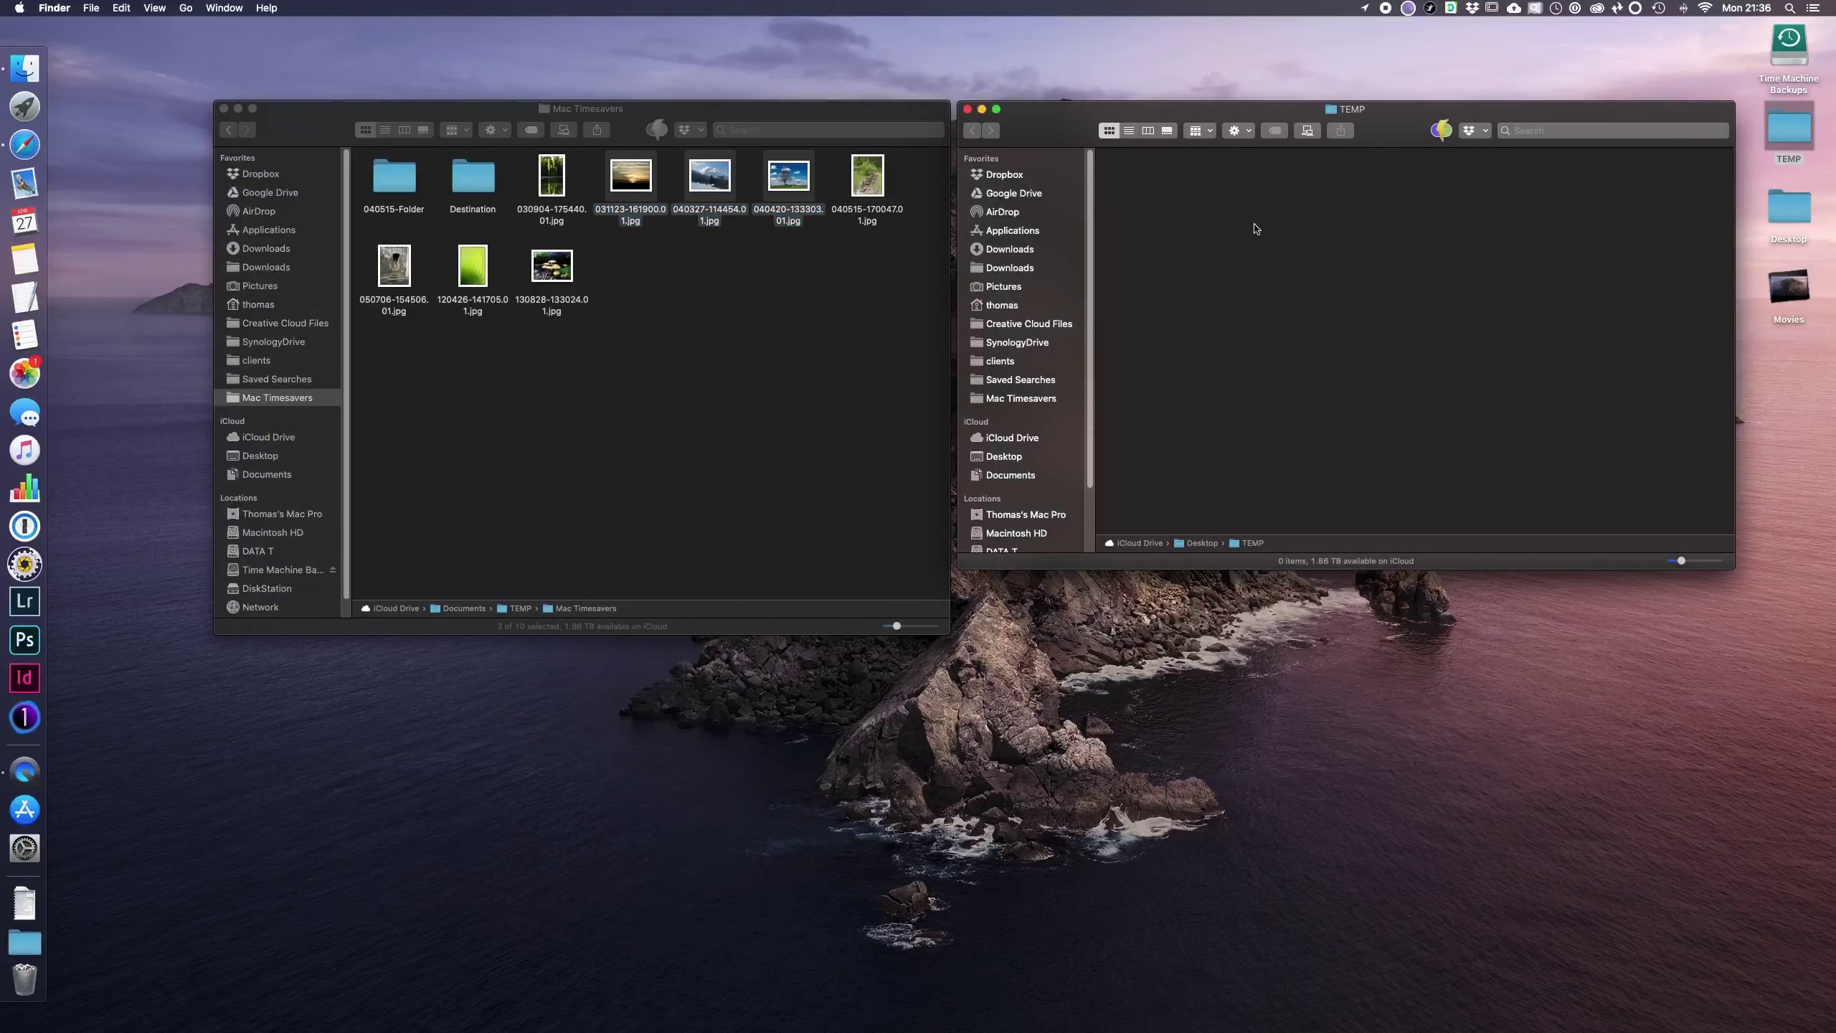
pyautogui.rightClick(1236, 226)
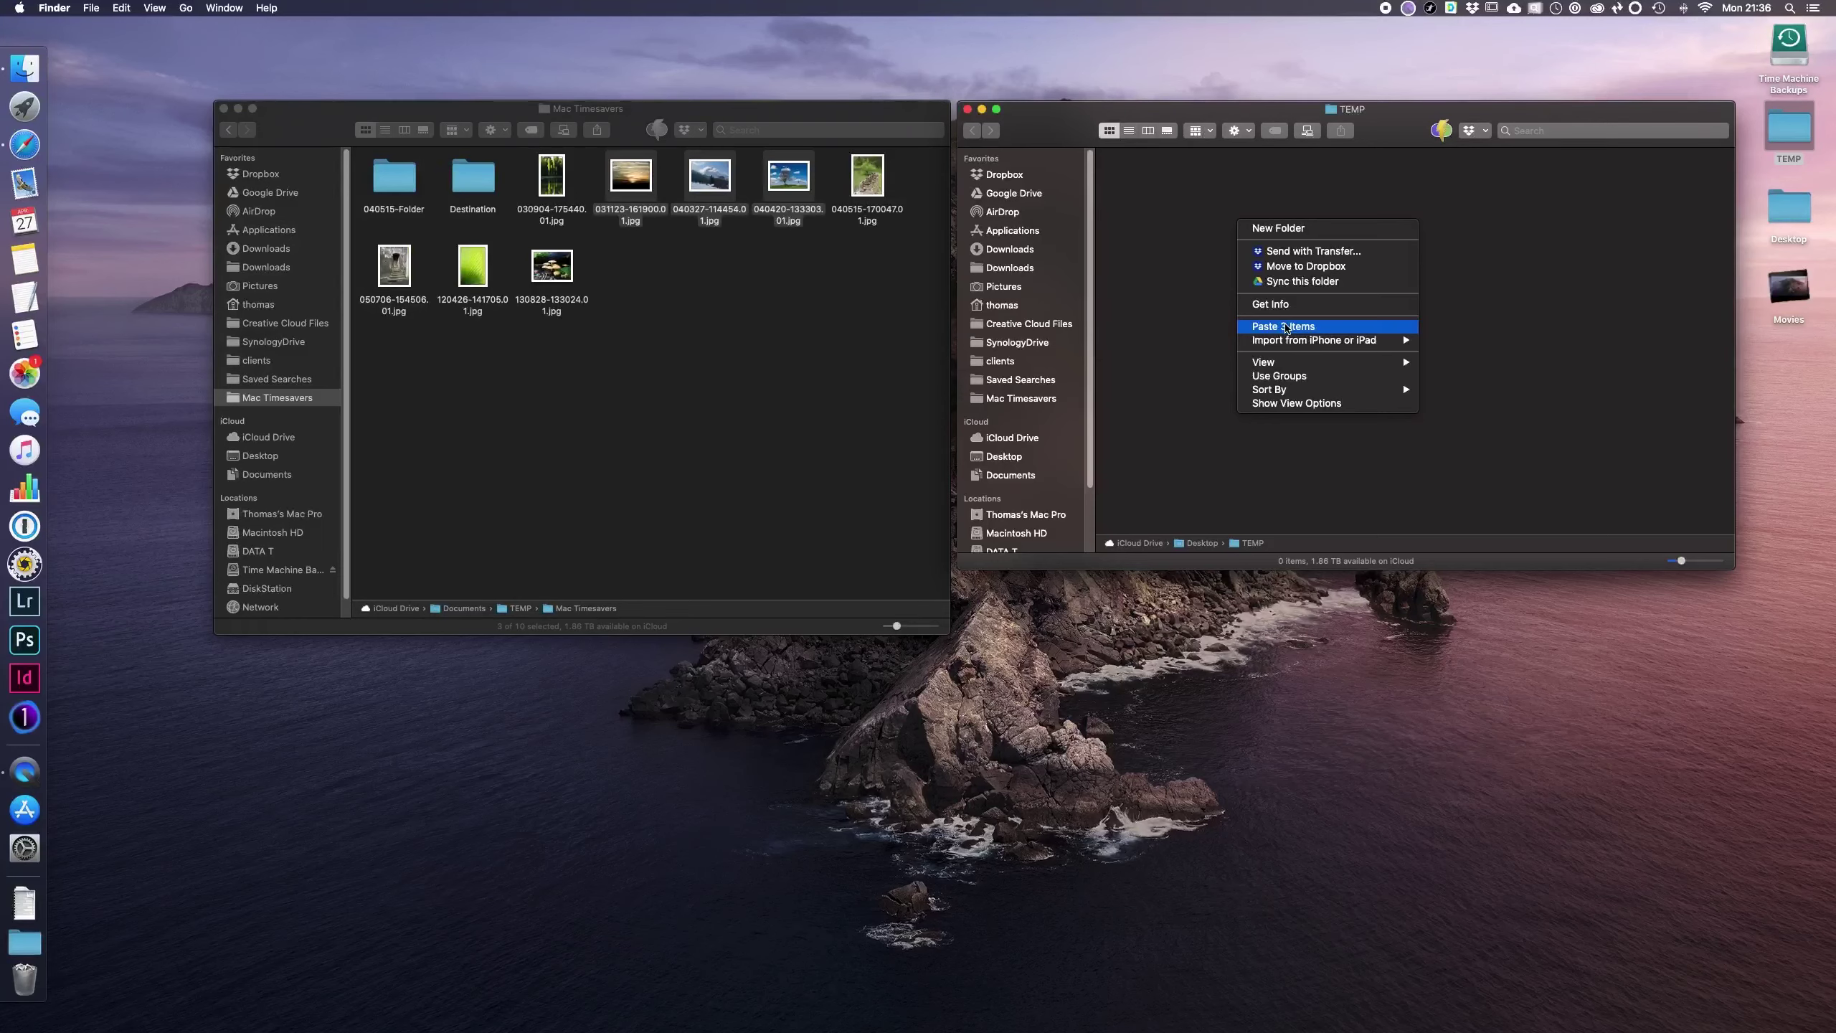
pyautogui.press('alt')
pyautogui.click(1286, 330)
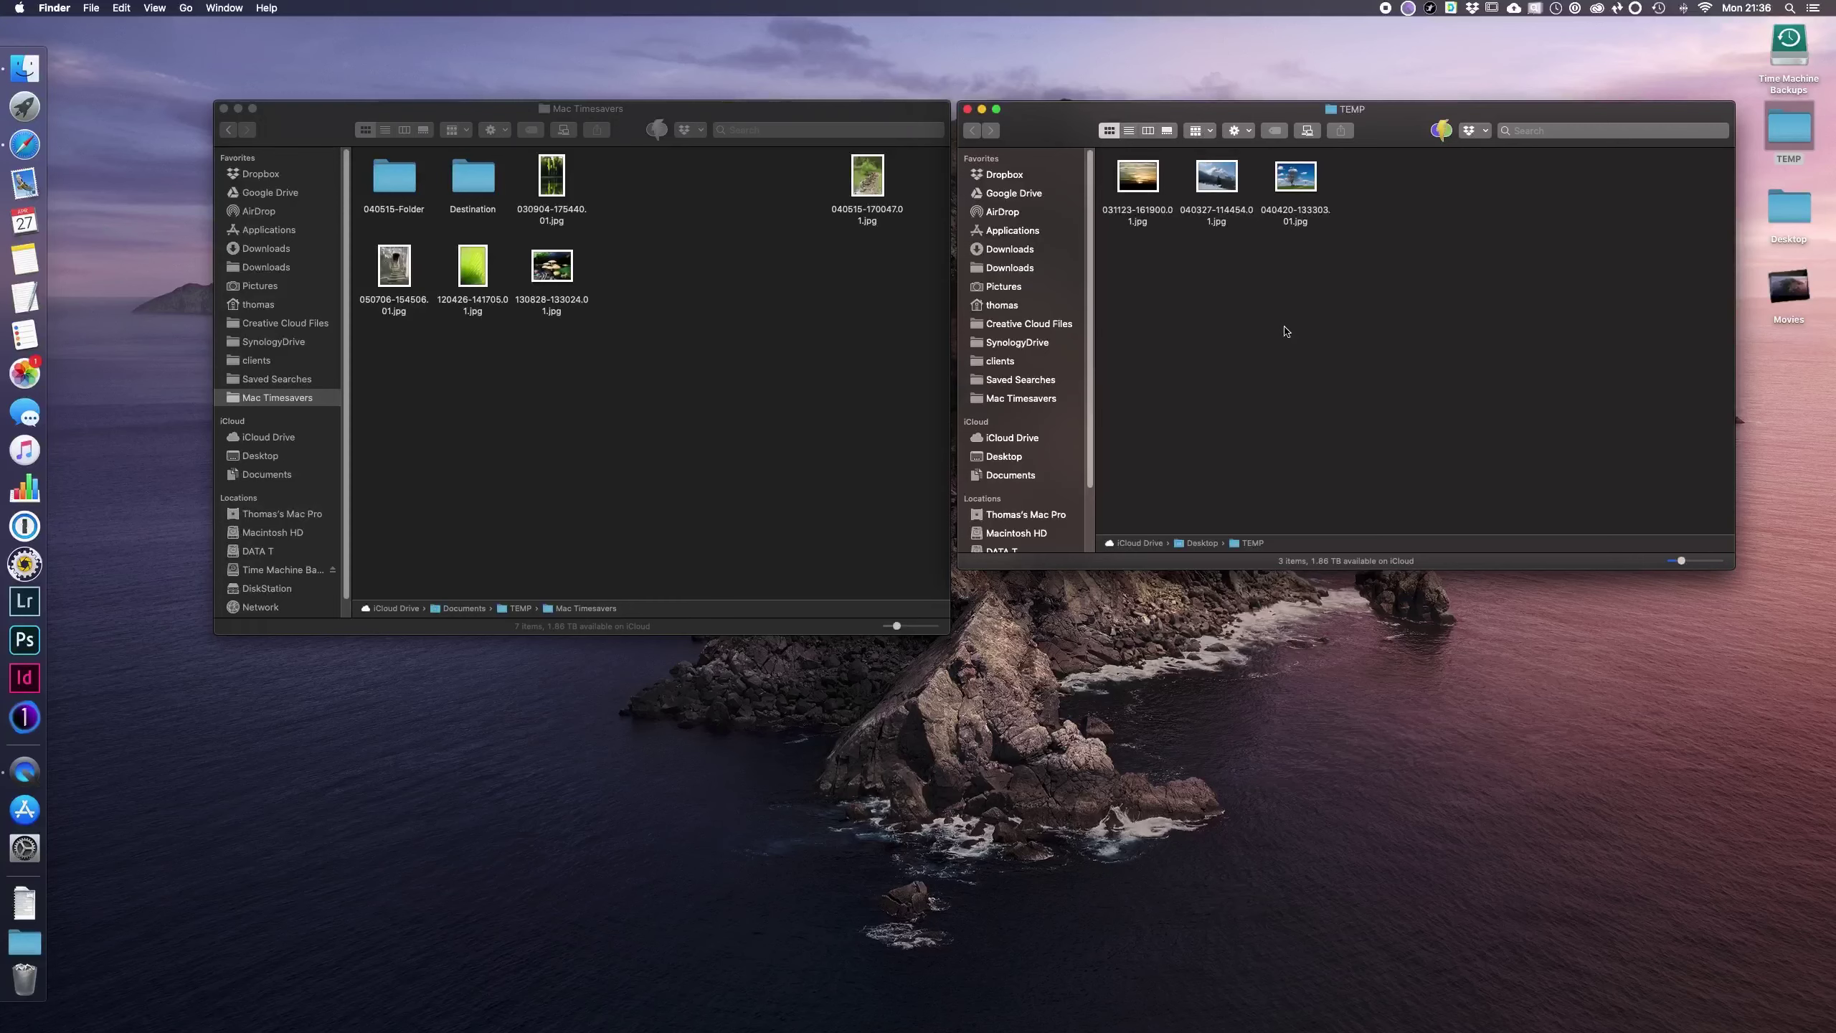
pyautogui.press('cmd+z')
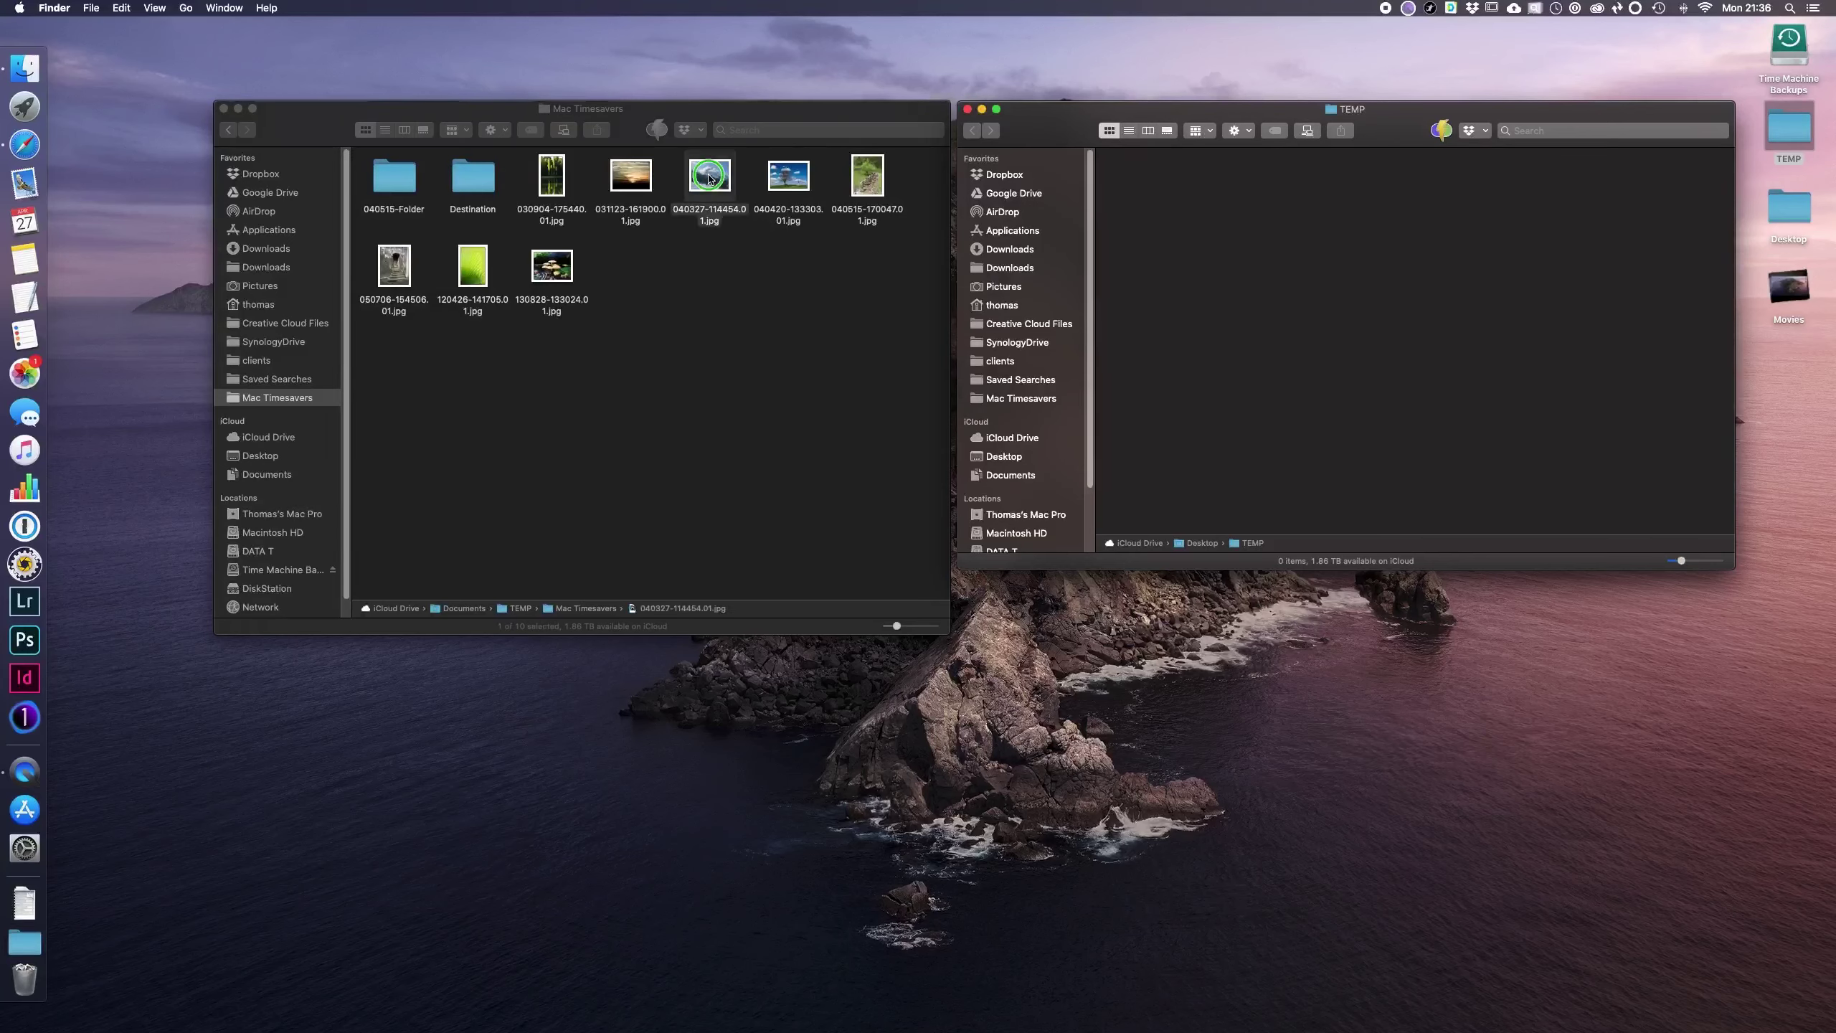
# Step: Examine the standard and alternate context commands available for the image 040327-114454.01.jpg
pyautogui.rightClick(709, 178)
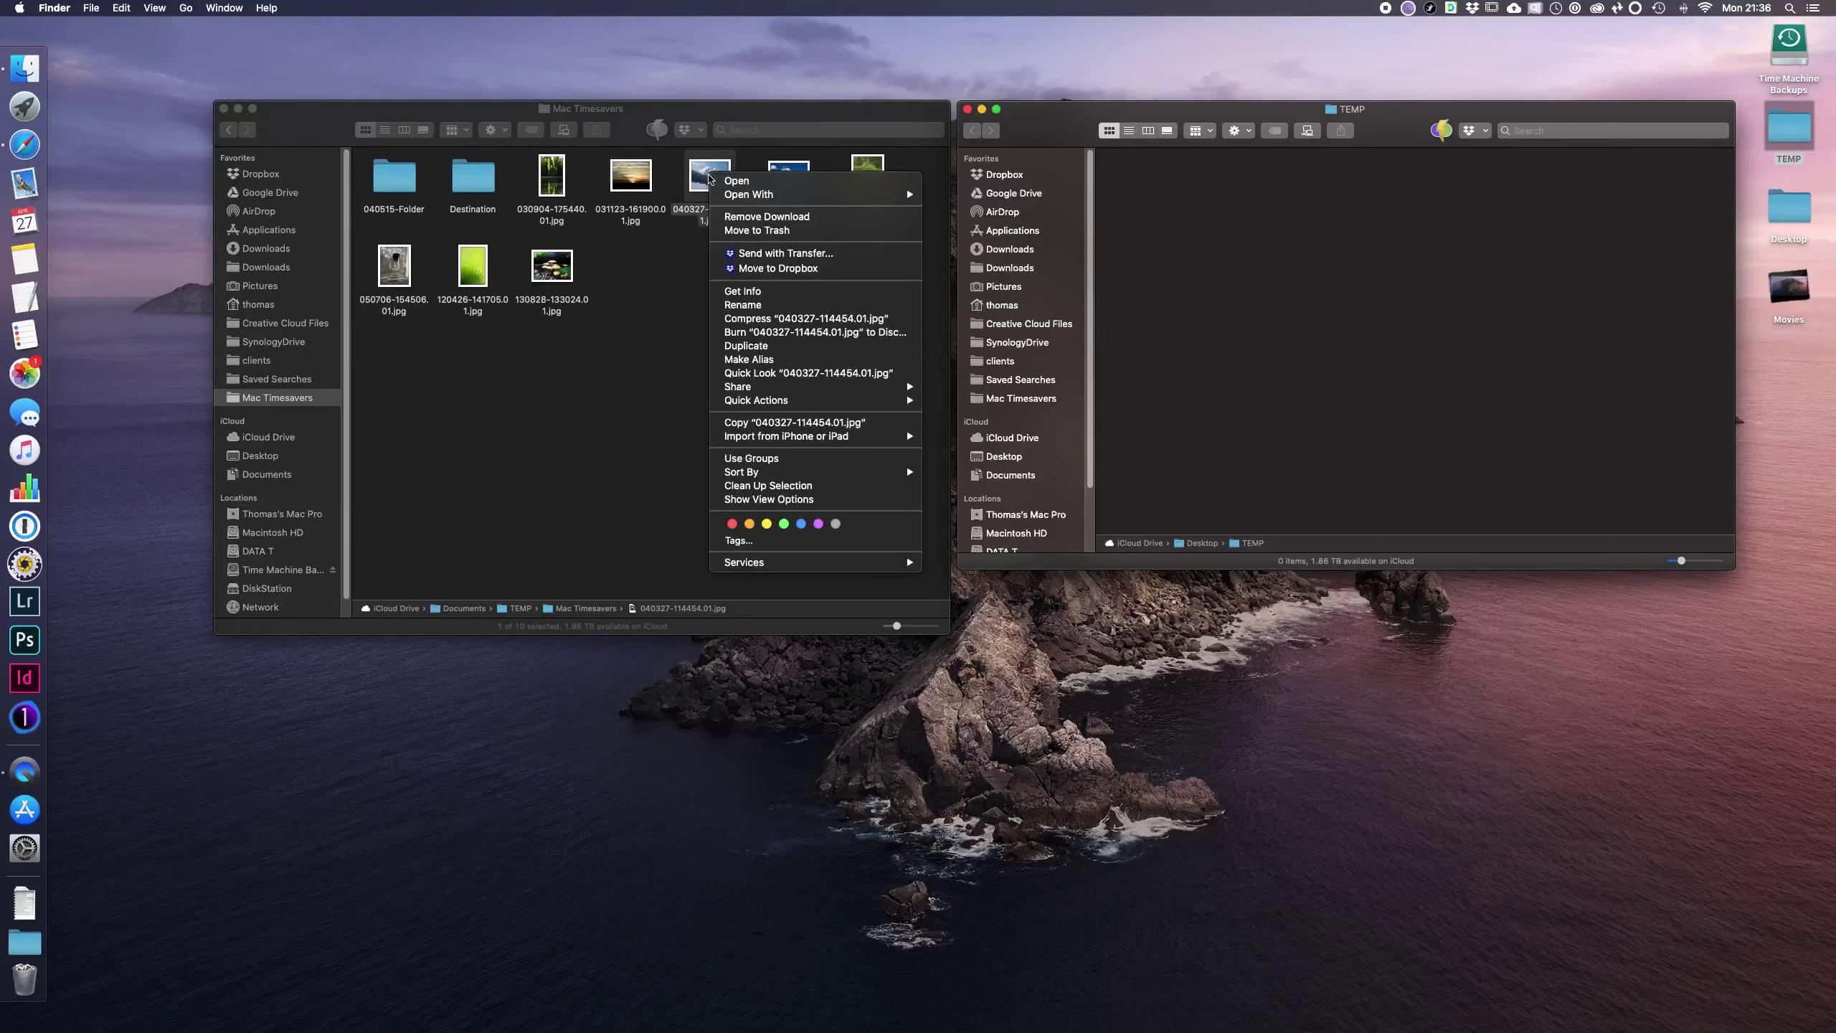
pyautogui.press('alt')
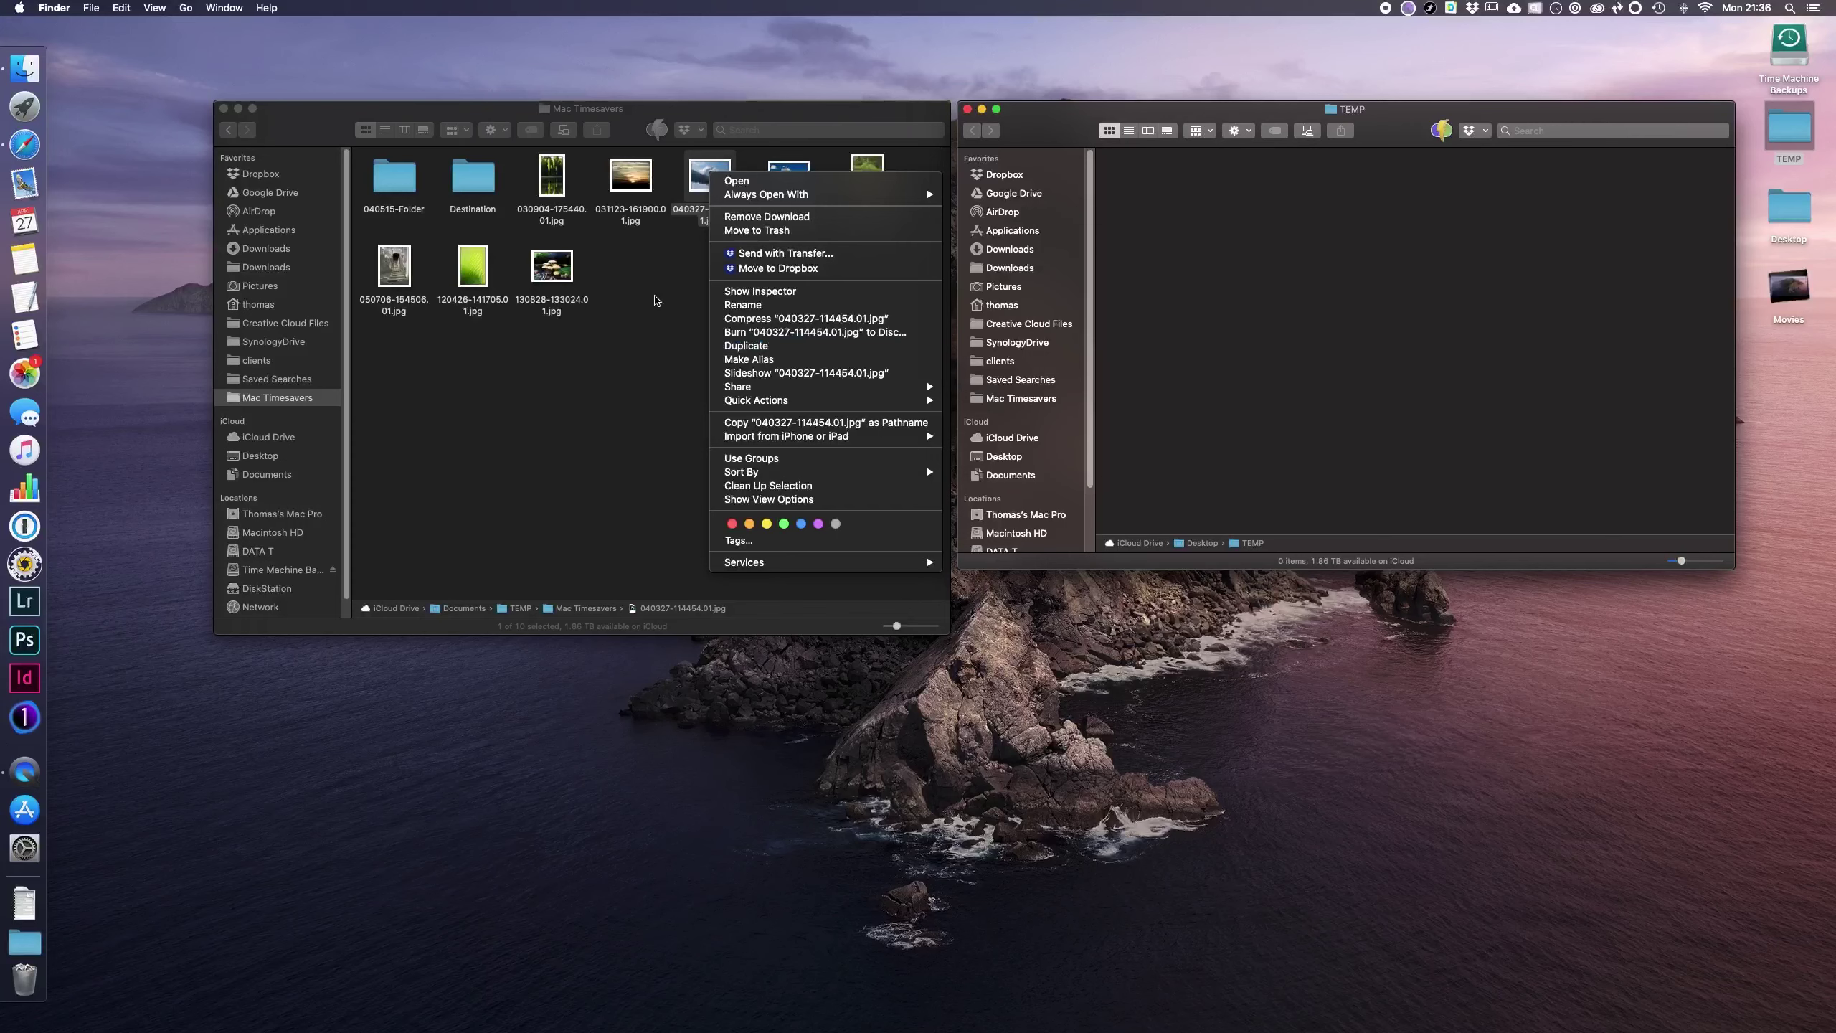
pyautogui.press('alt')
pyautogui.press('alt')
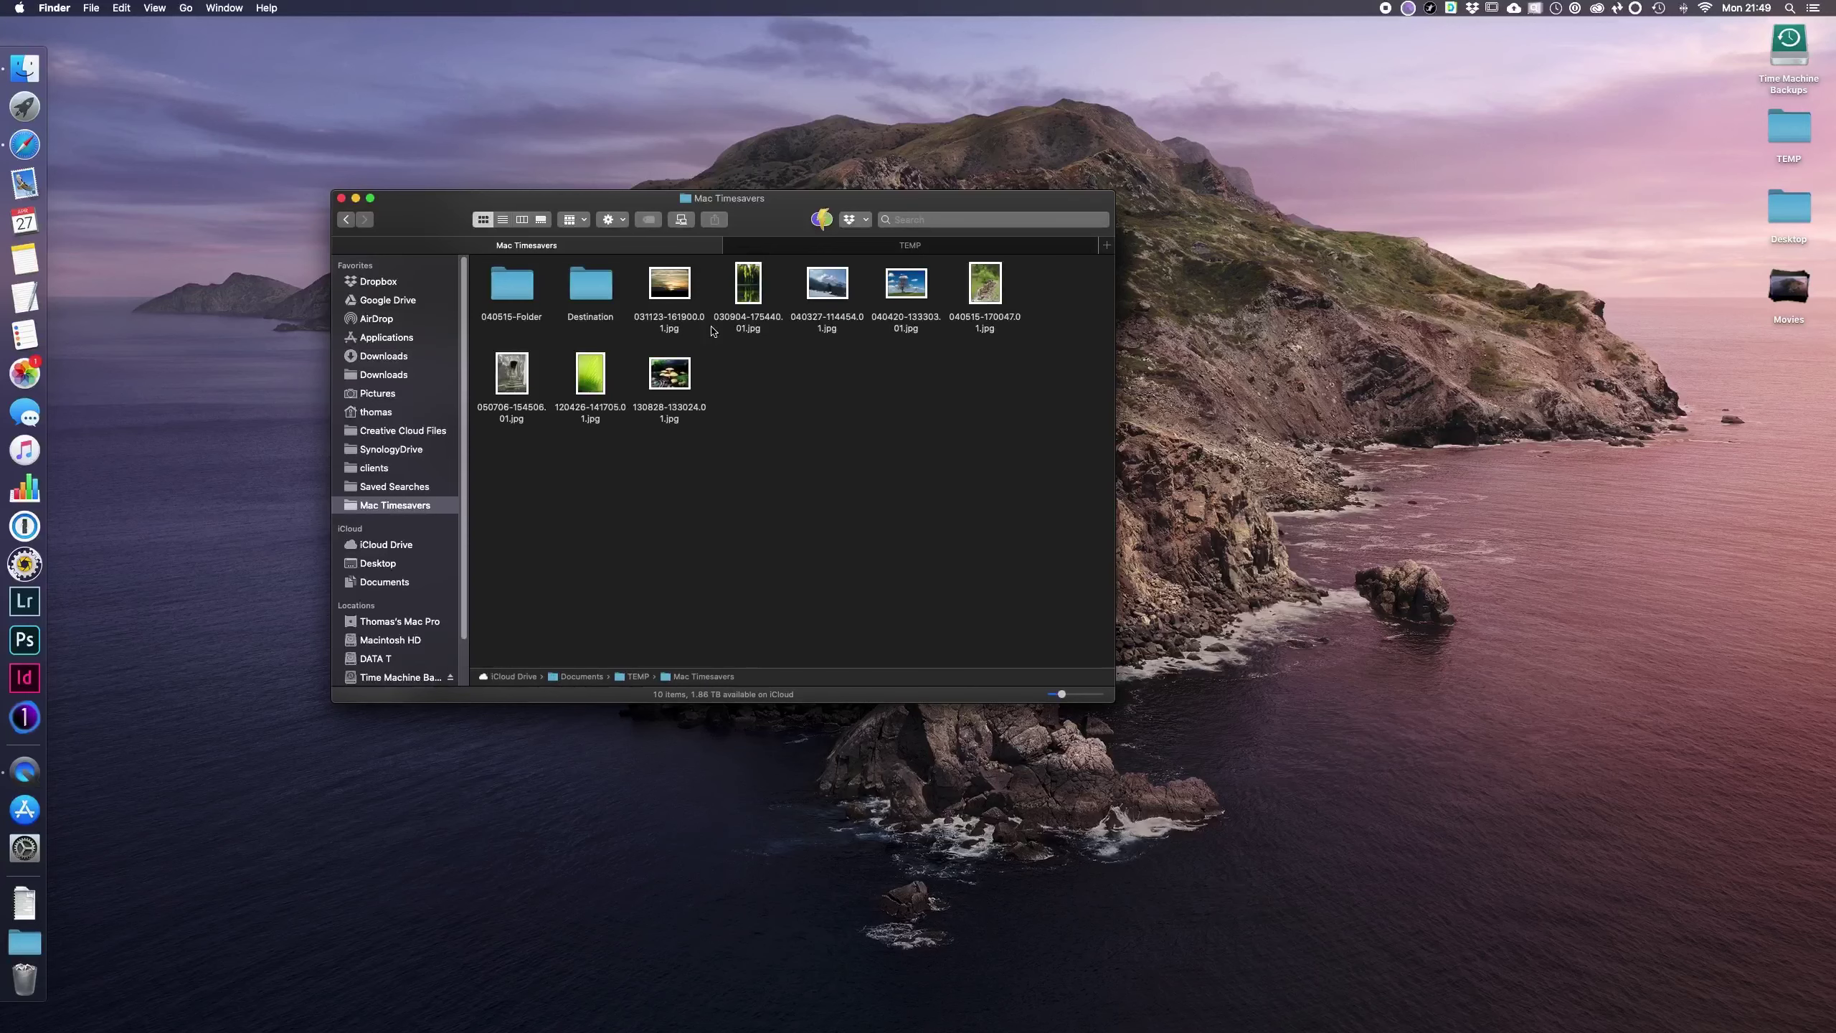
# Step: Close the TEMP tab and show the Mac Webinar folder from DATA T's TEMP folder in a new Finder window
pyautogui.click(733, 247)
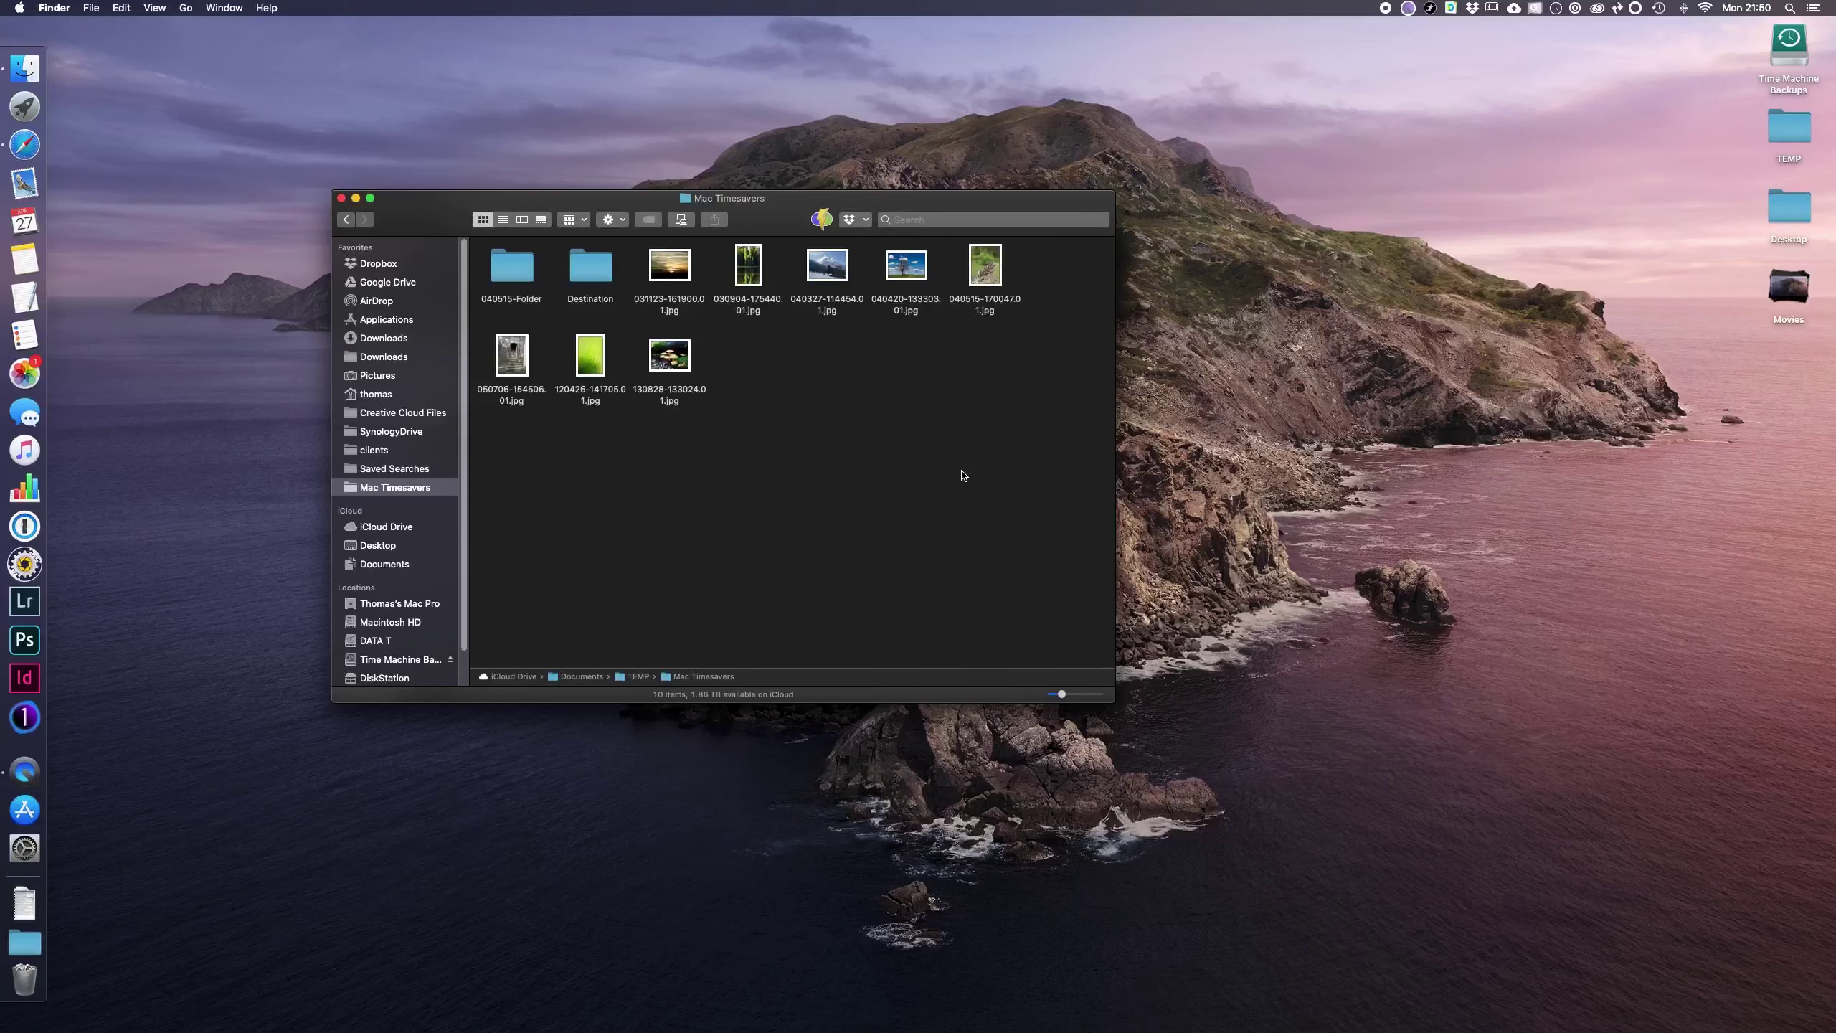
pyautogui.press('super+n')
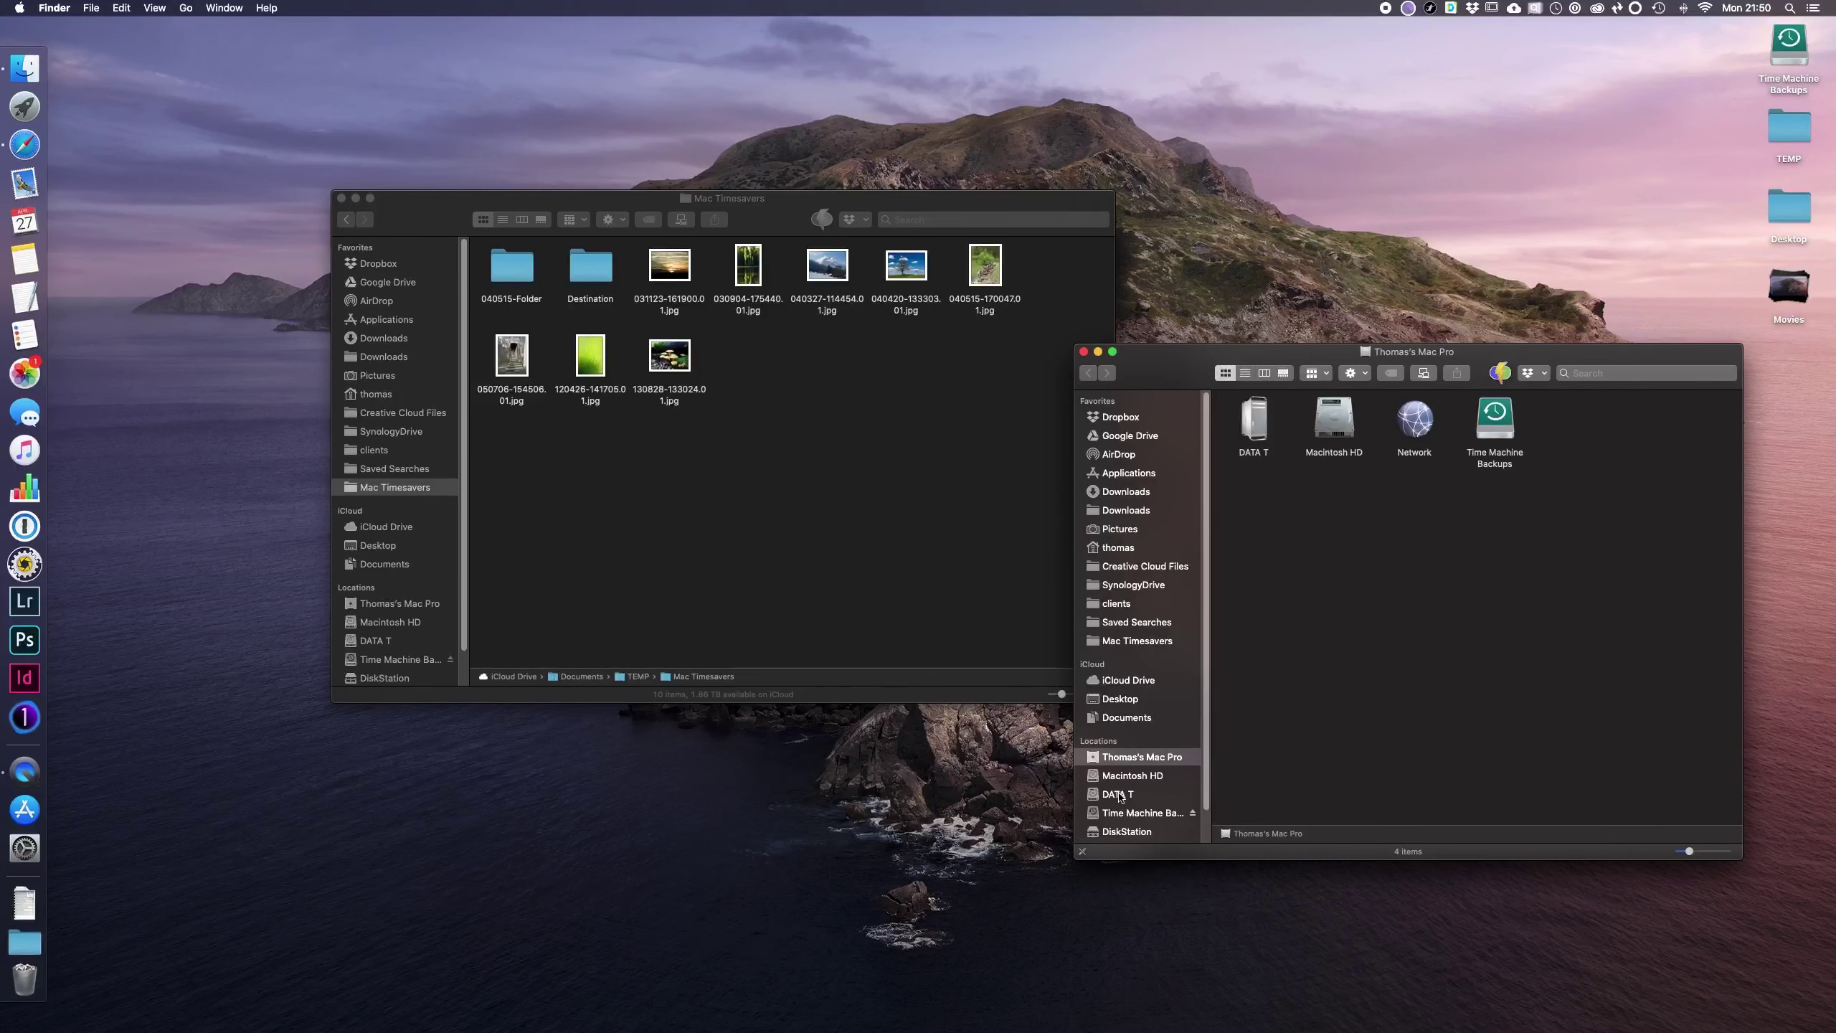
pyautogui.doubleClick(1257, 427)
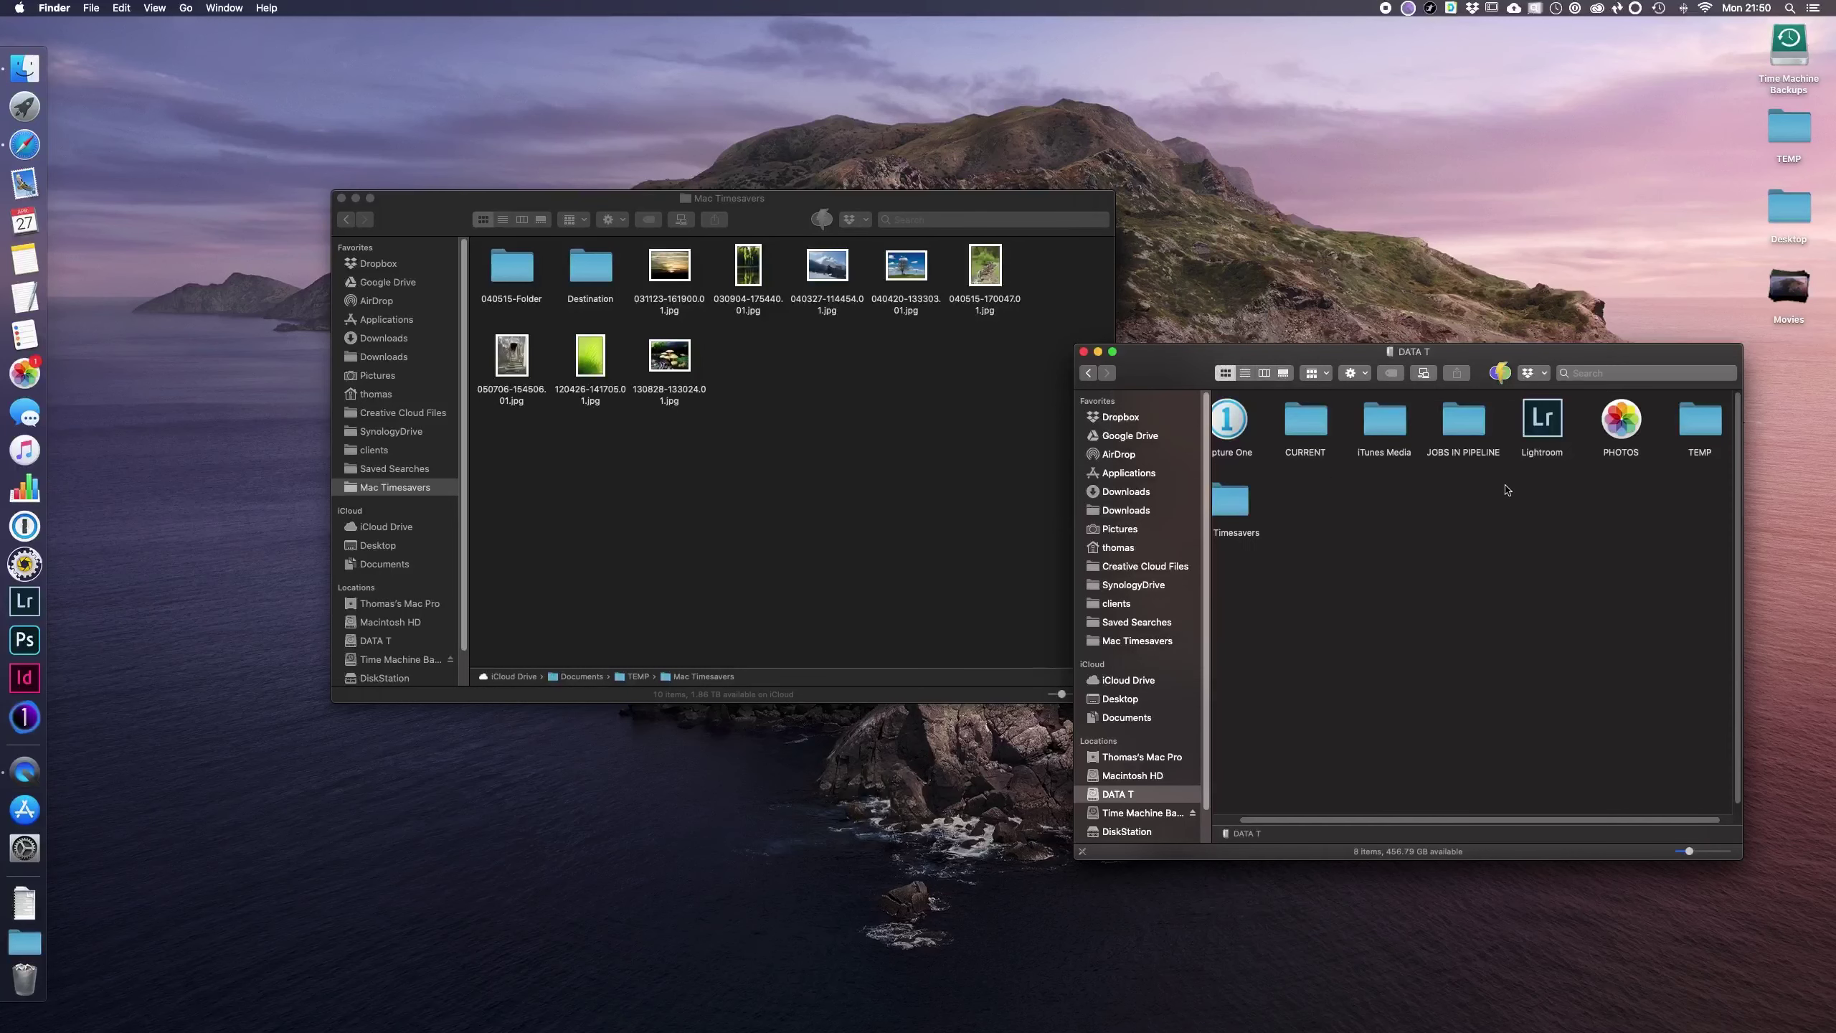
pyautogui.doubleClick(1700, 421)
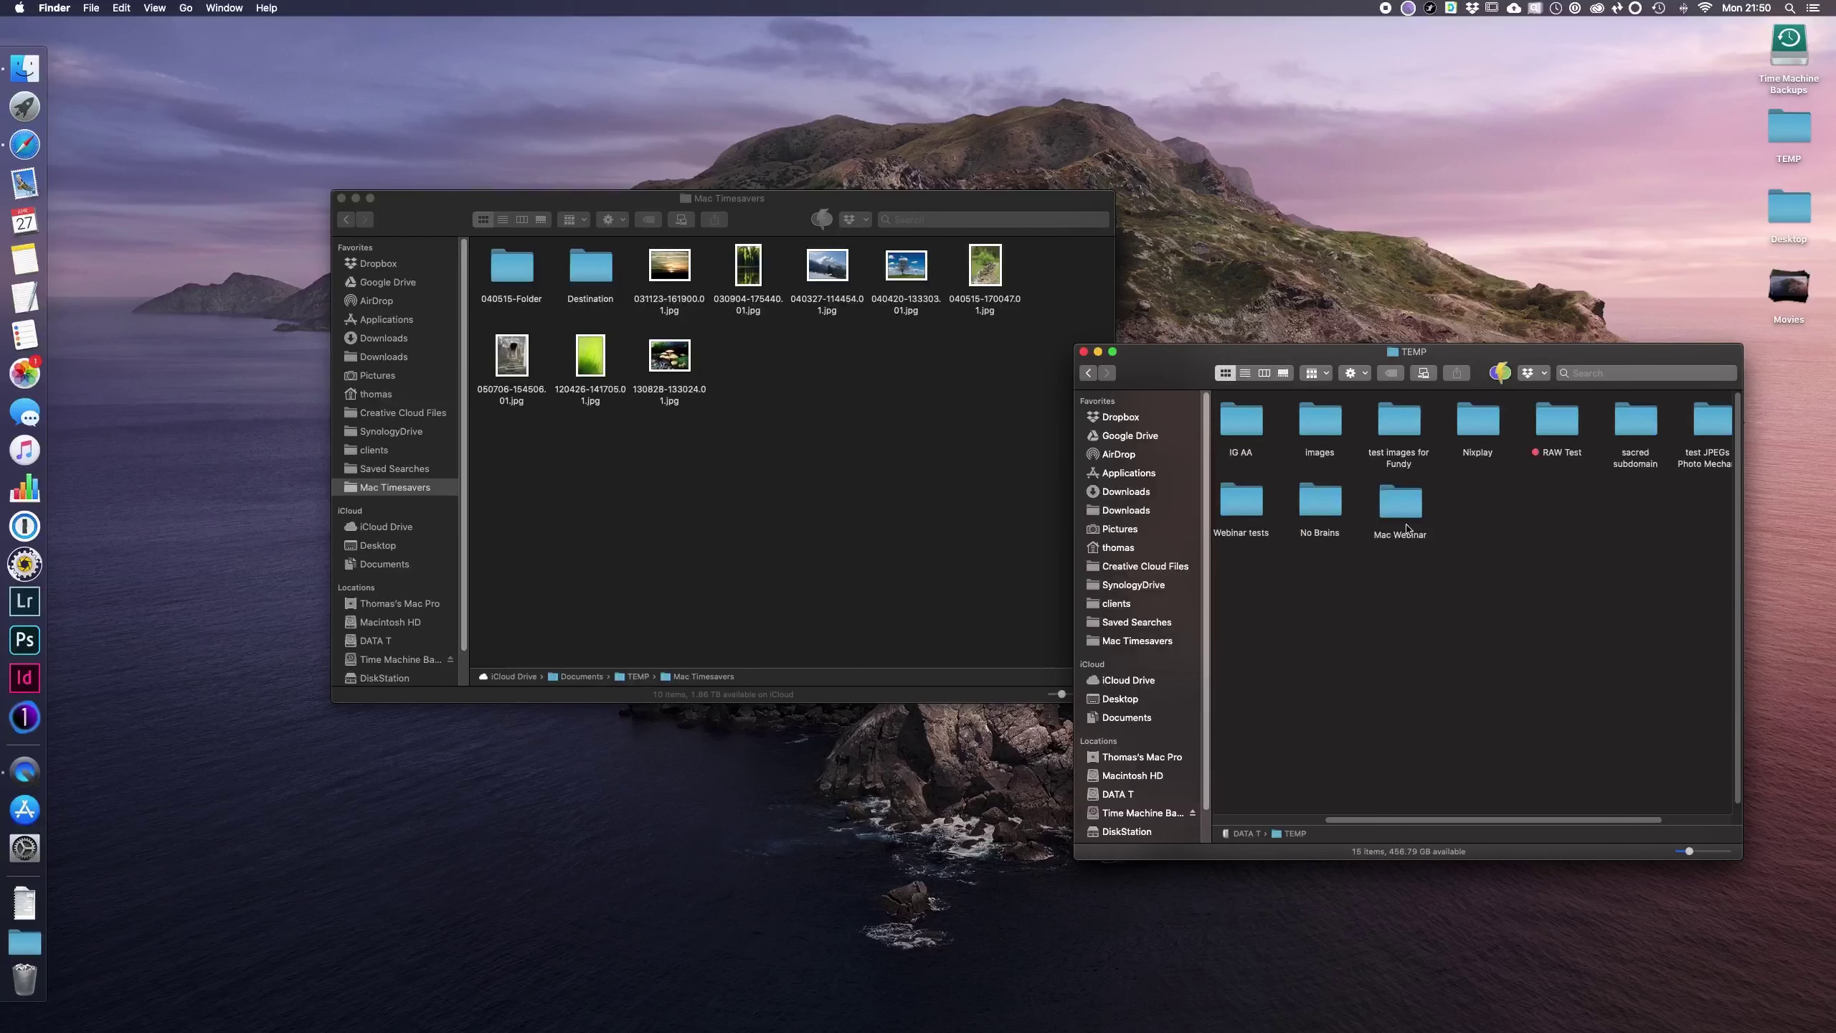
pyautogui.click(1402, 510)
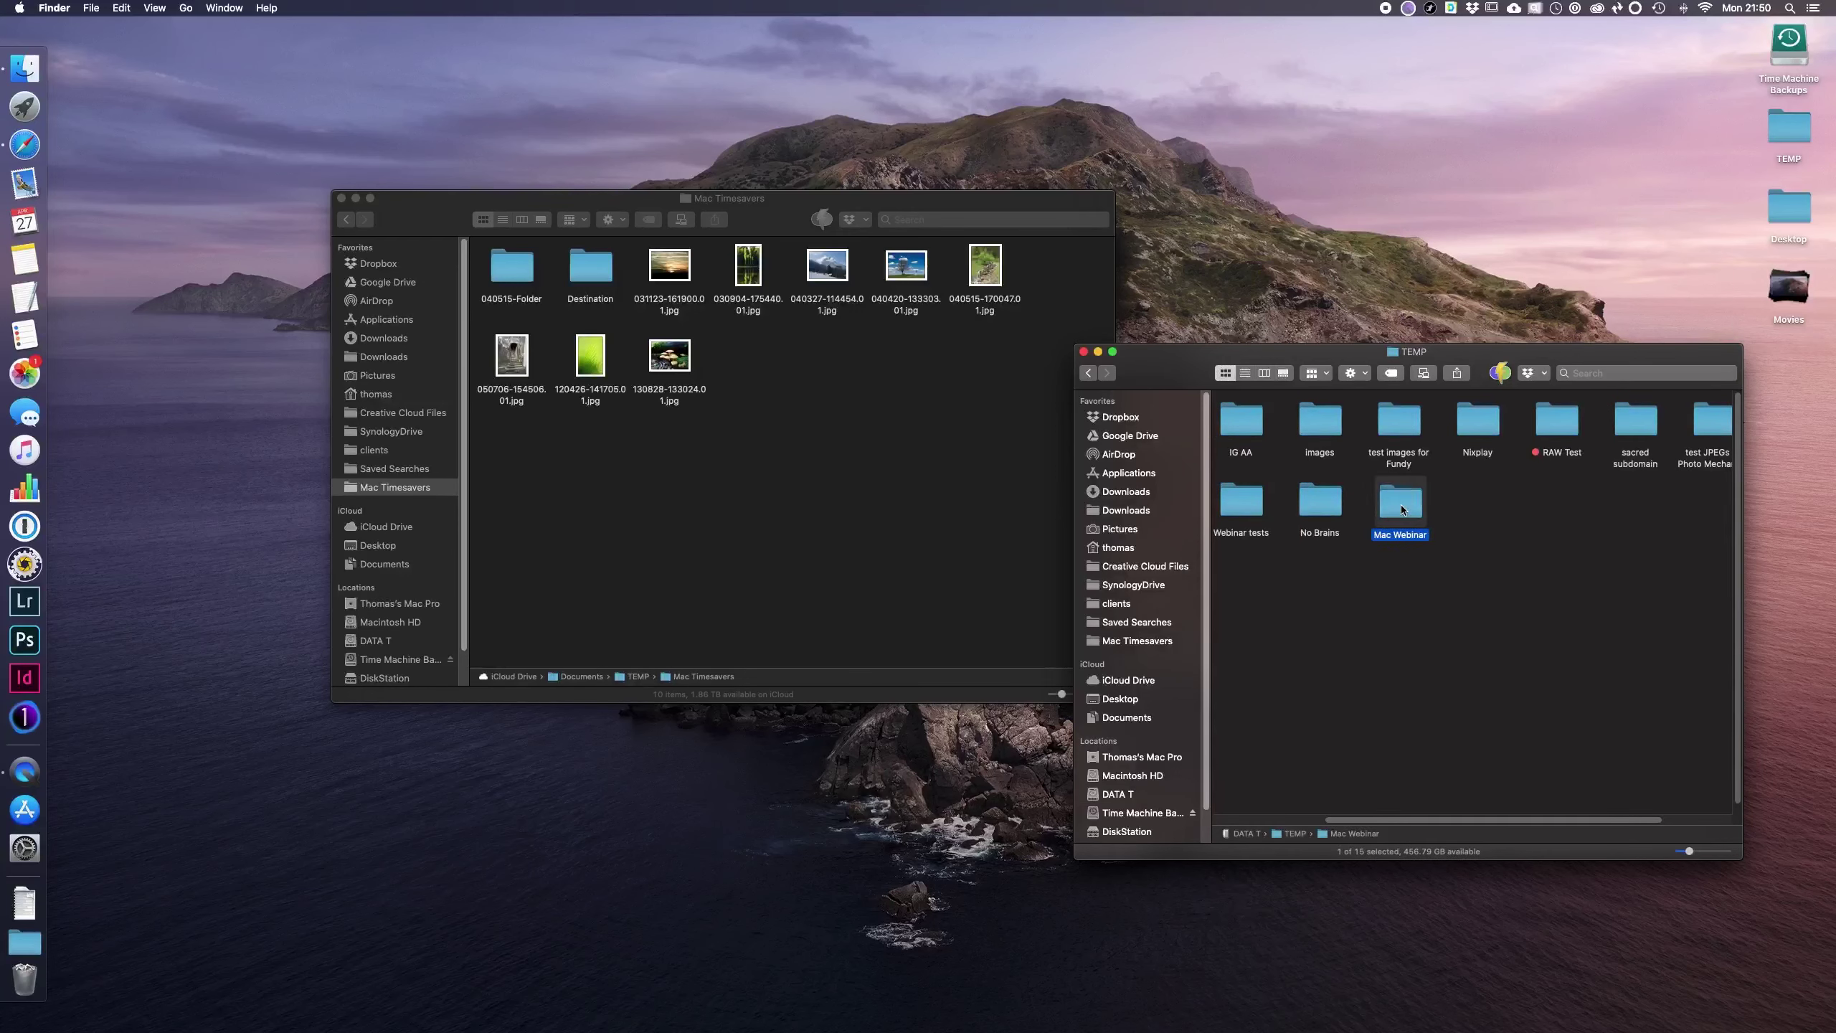
pyautogui.doubleClick(1400, 504)
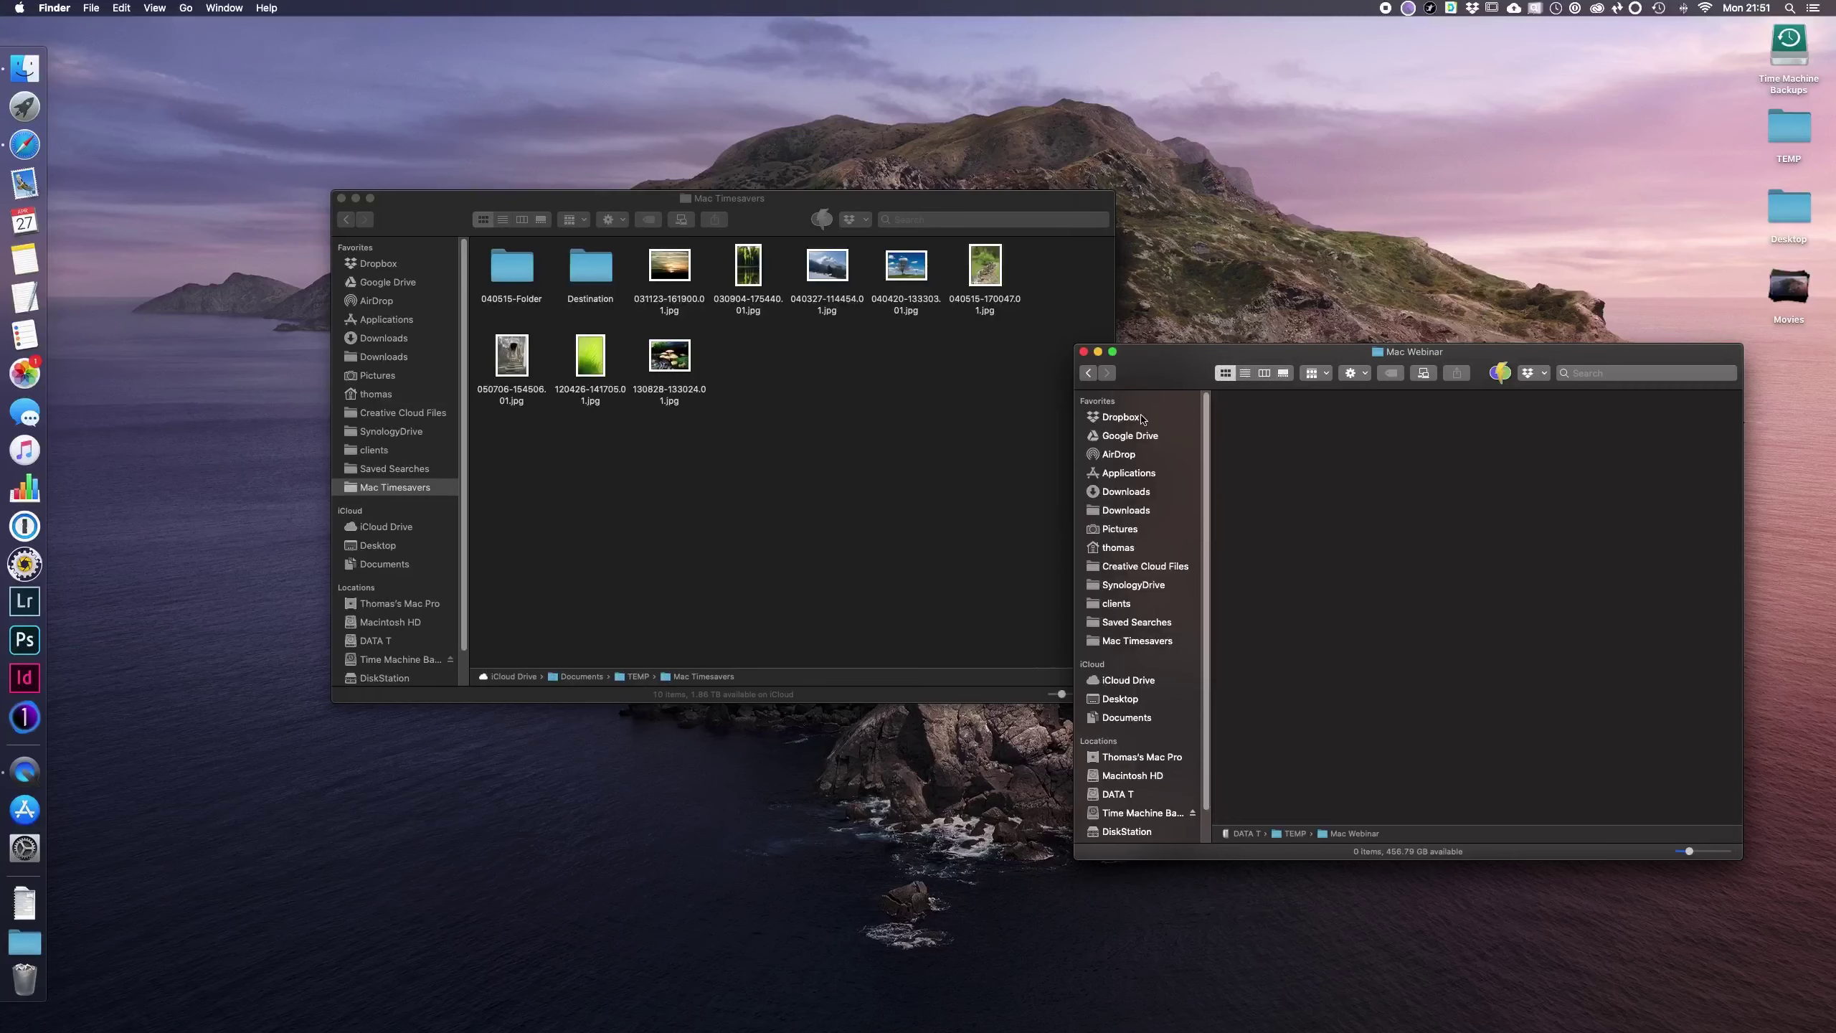
# Step: Copy 030904-175440.01.jpg and 040327-114454.01.jpg from Mac Timesavers into Mac Webinar, and shift the Mac Webinar window clear of the Mac Timesavers window
pyautogui.moveTo(851, 356); pyautogui.dragTo(1284, 438)
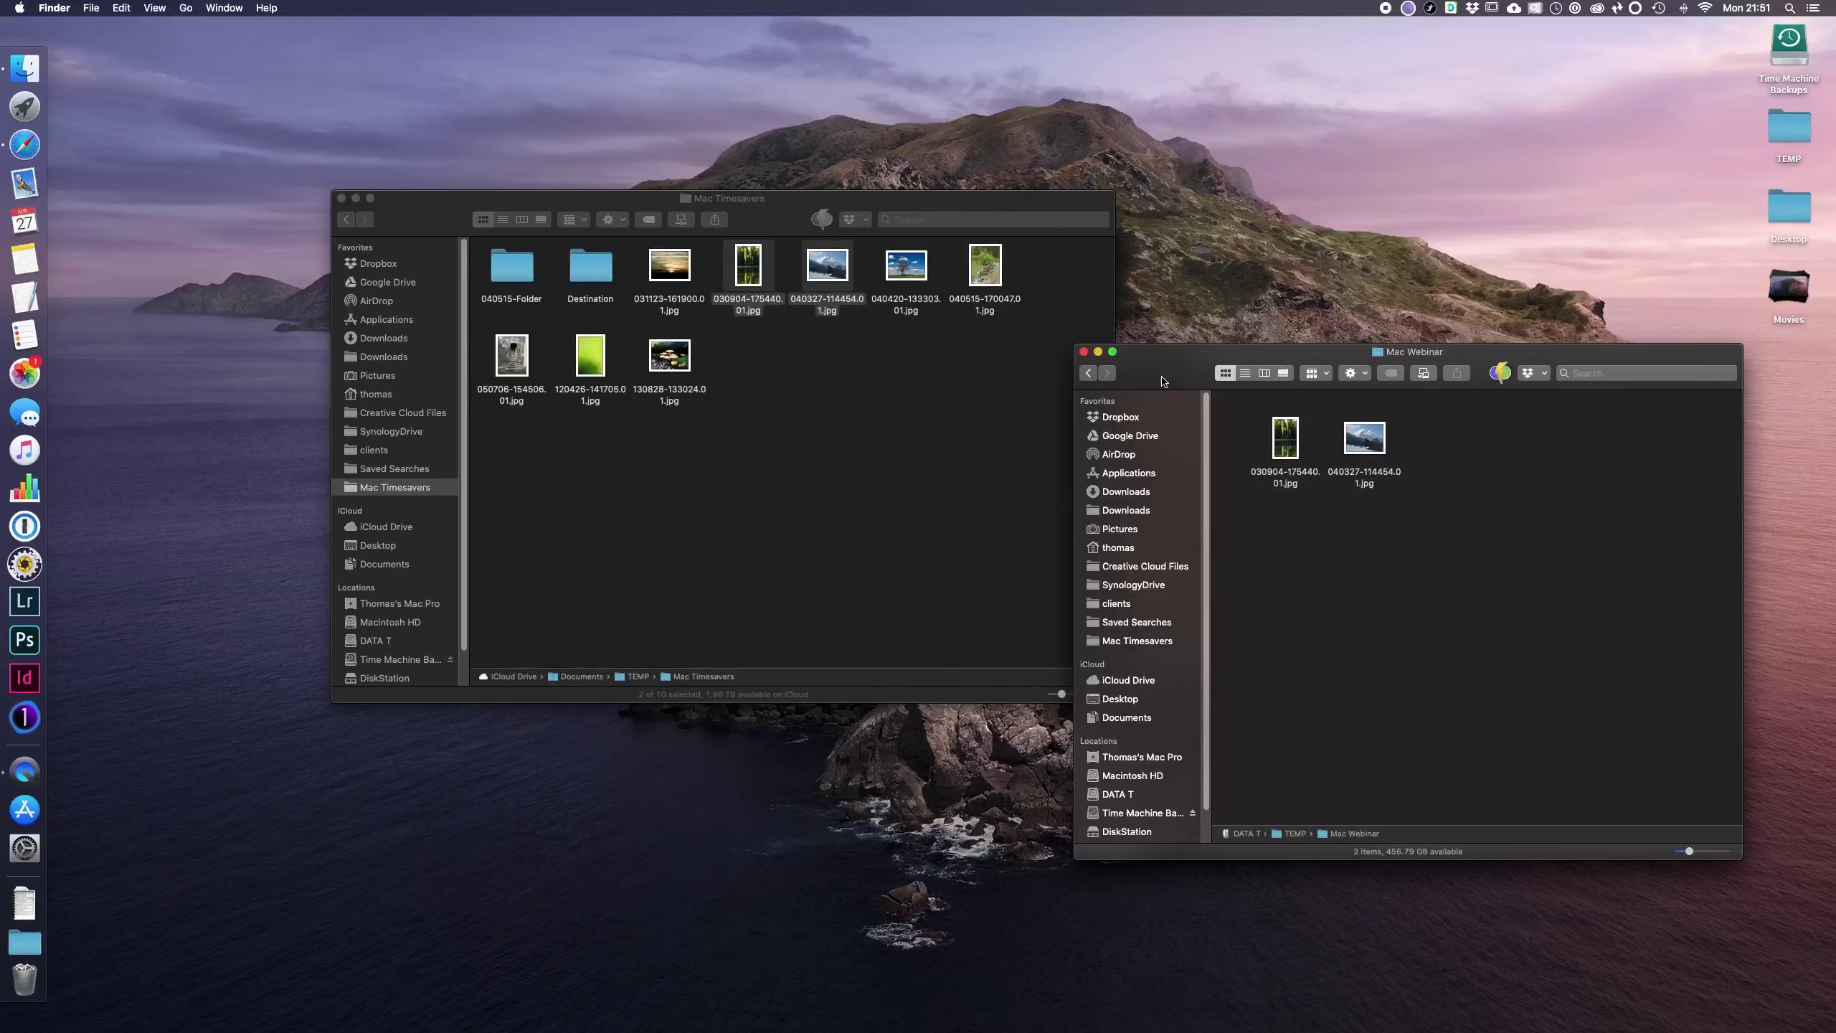
pyautogui.moveTo(1178, 361); pyautogui.dragTo(1245, 486)
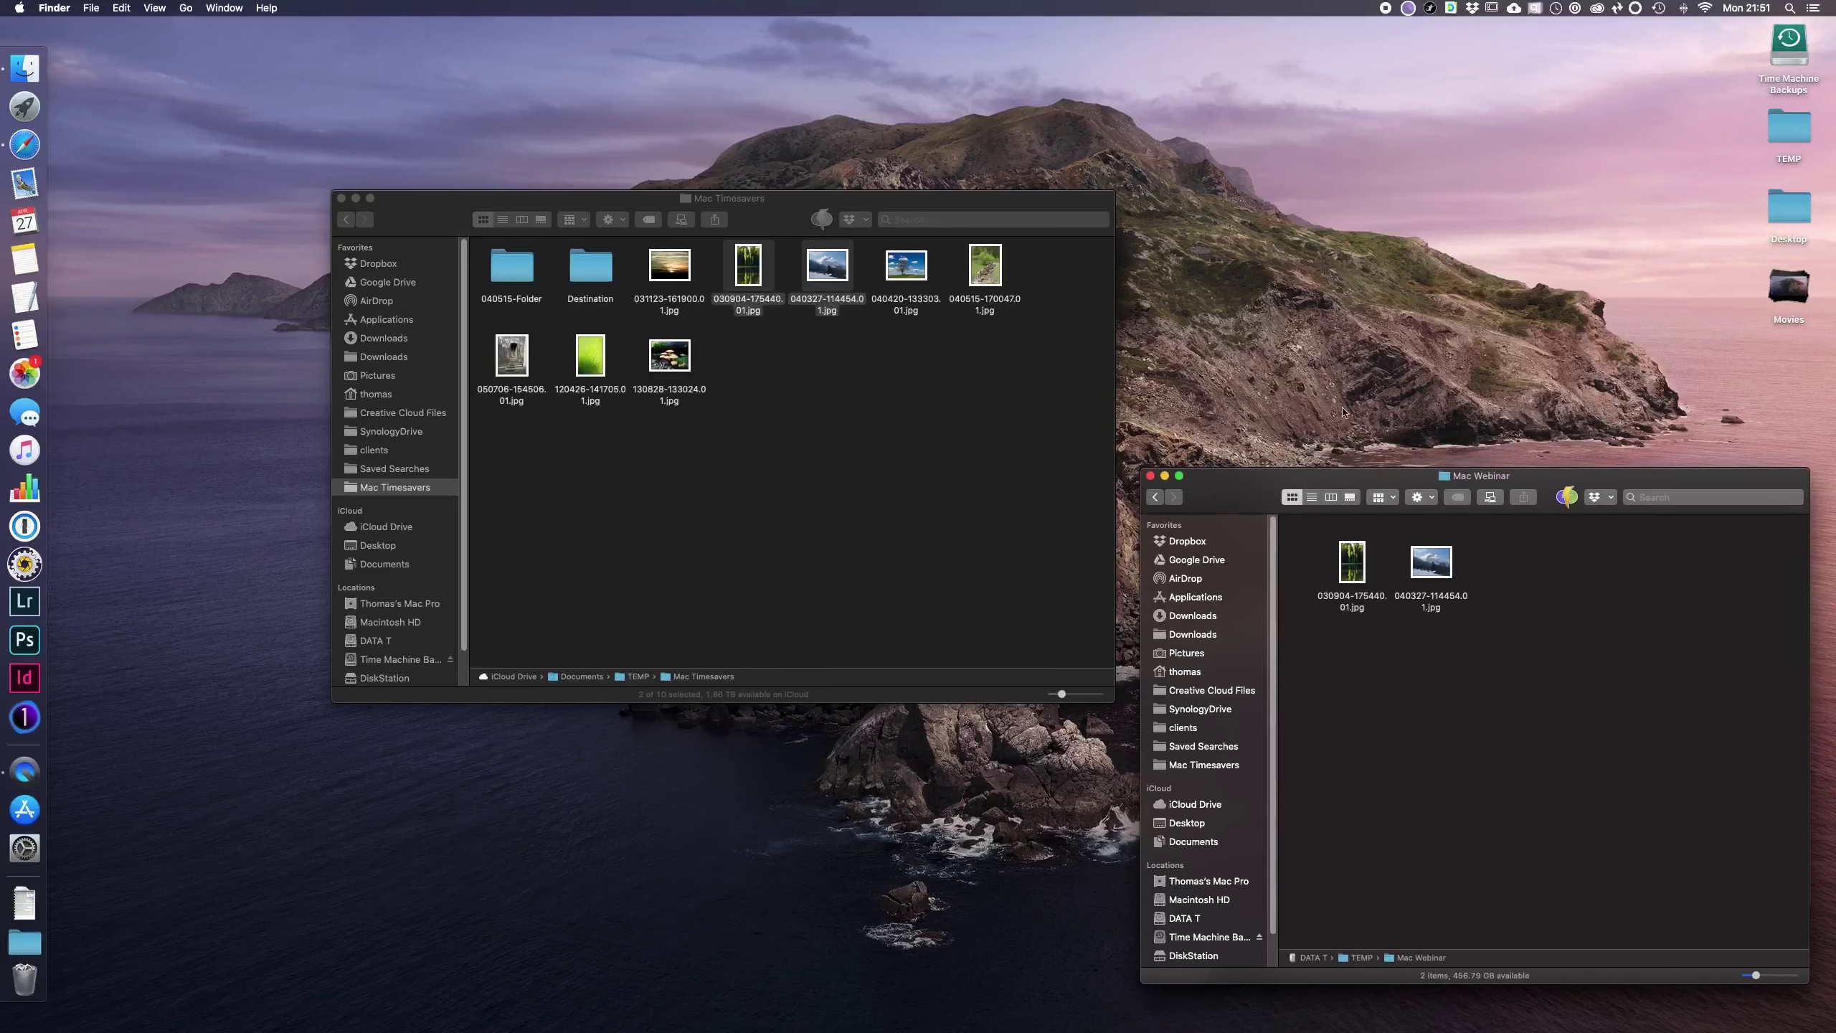
# Step: Open the desktop's TEMP folder in its own window and arrange it above Mac Webinar, beside the Mac Timesavers window
pyautogui.doubleClick(1793, 135)
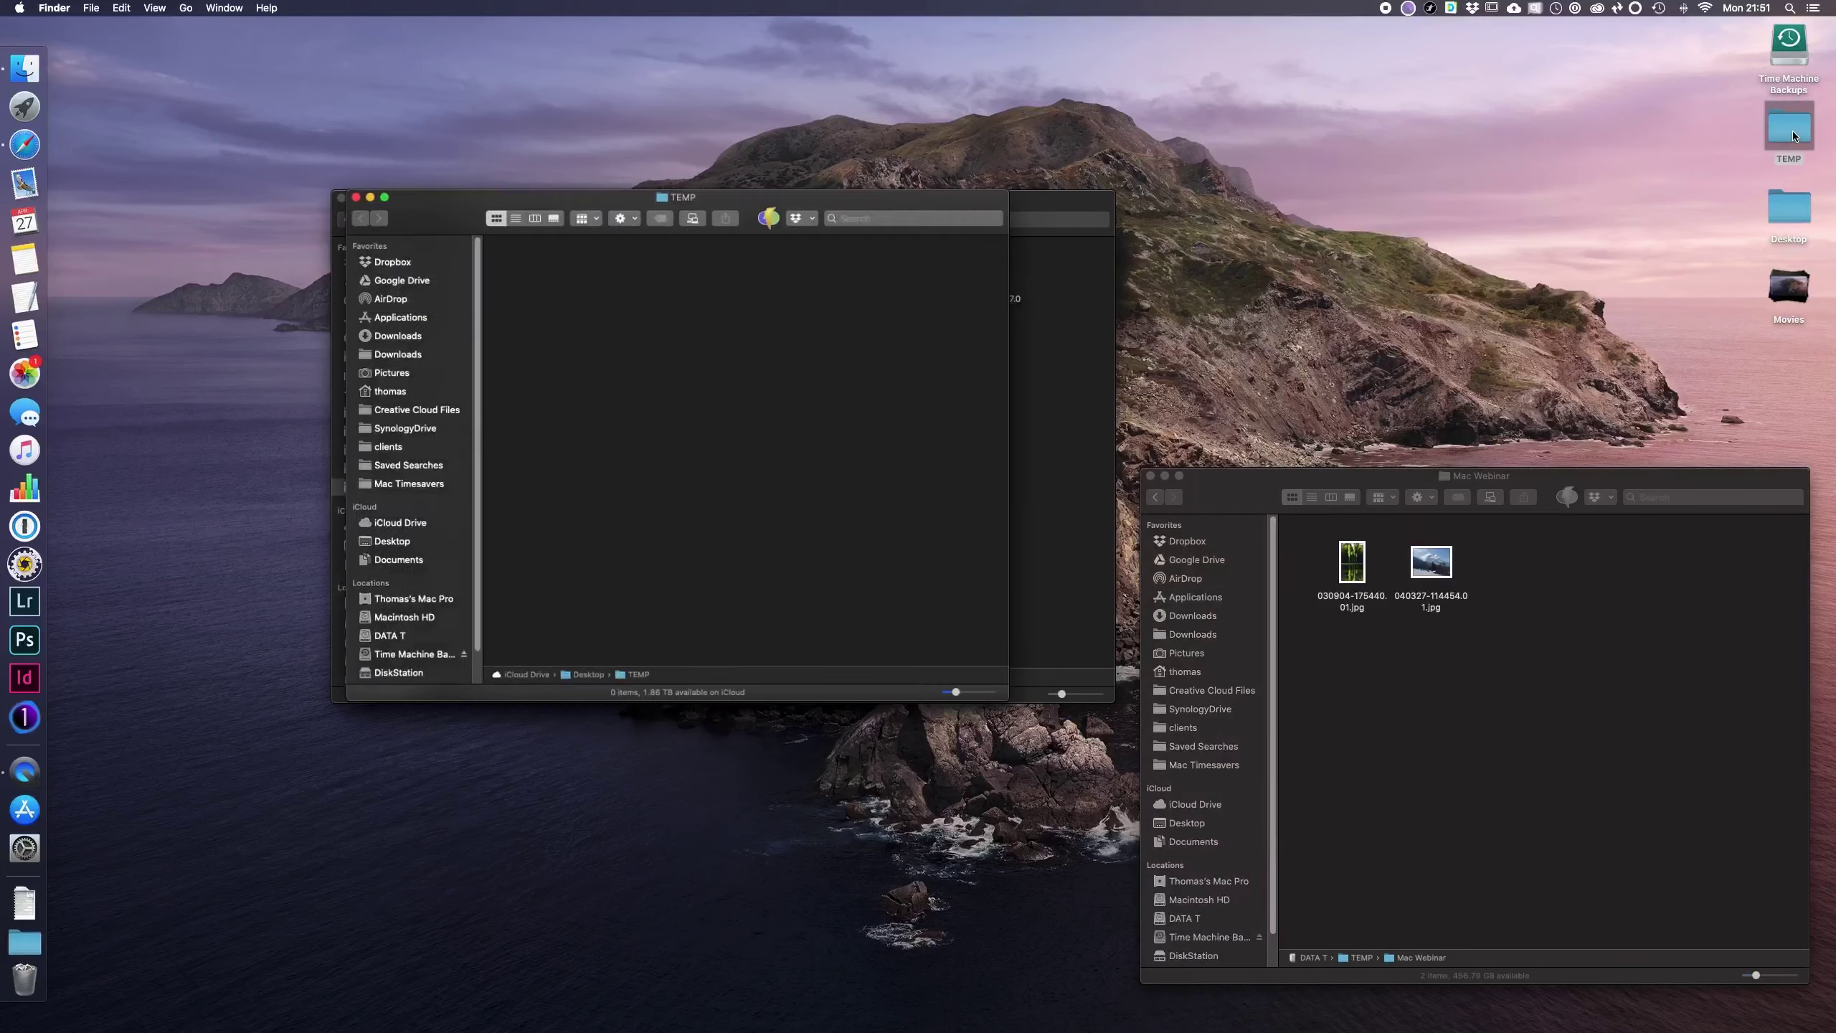
pyautogui.moveTo(841, 200); pyautogui.dragTo(1600, 6)
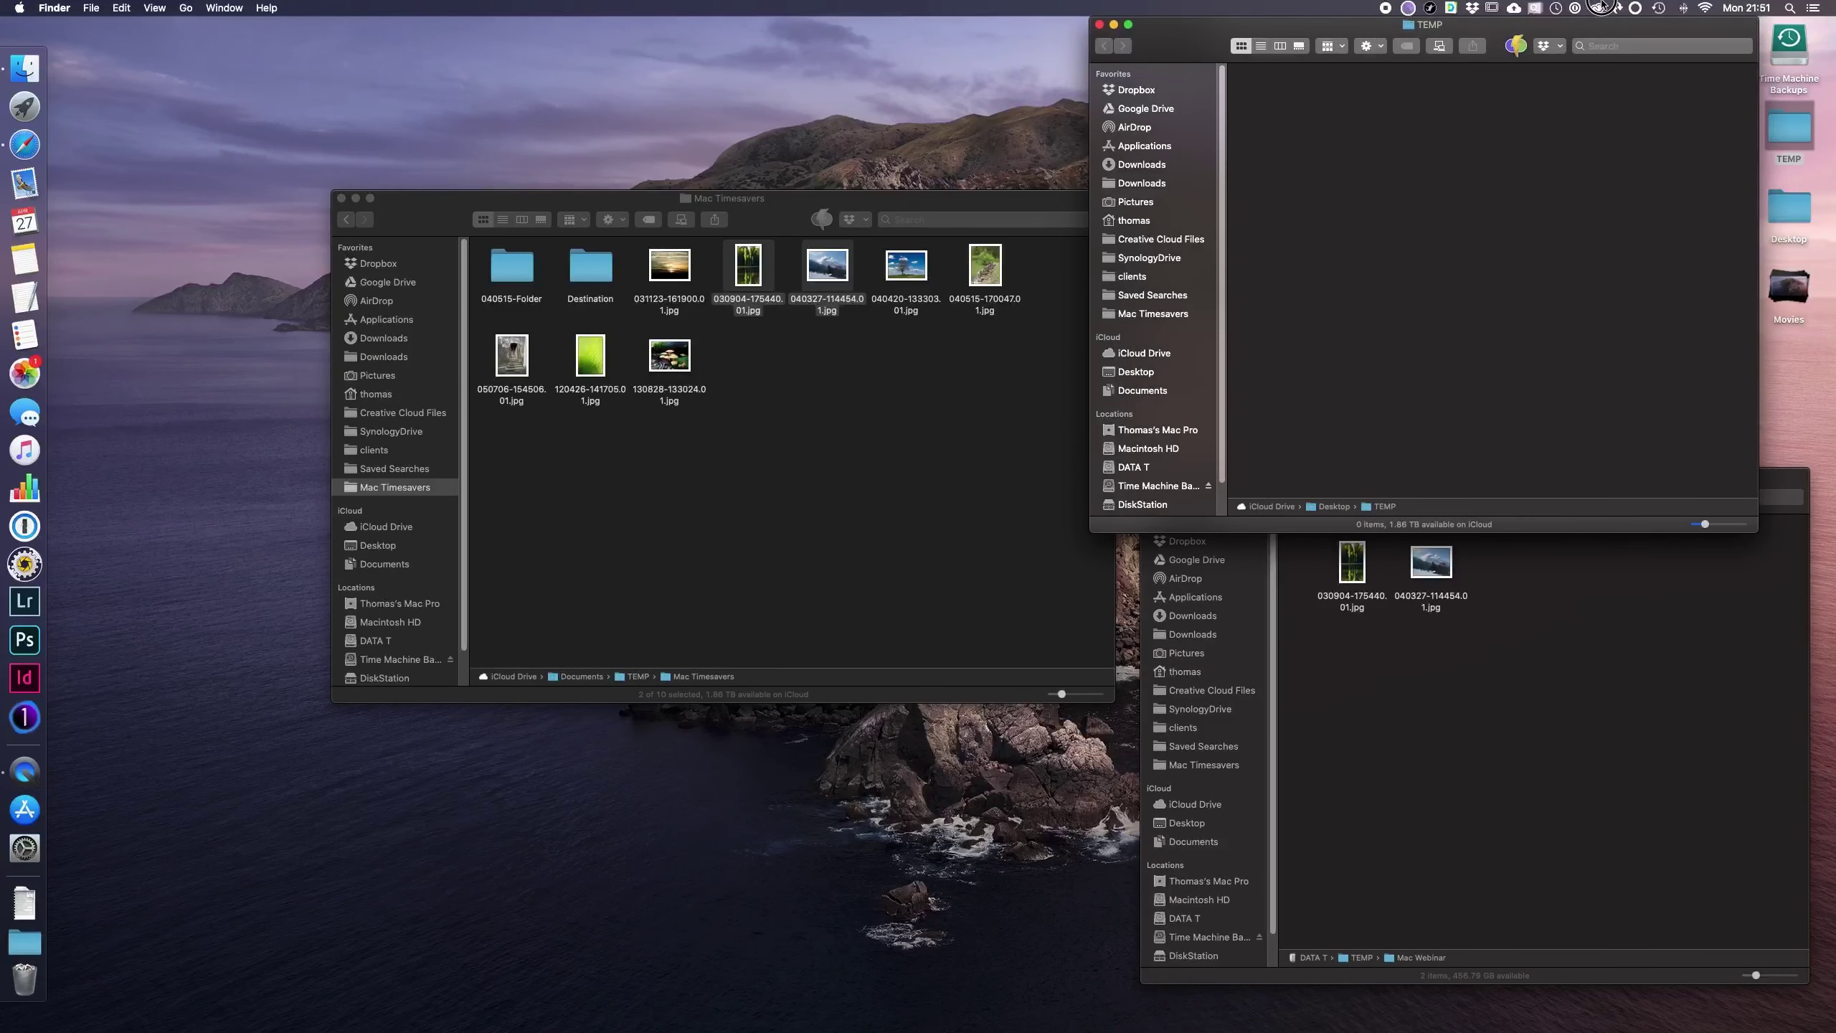
pyautogui.click(784, 205)
pyautogui.moveTo(785, 205); pyautogui.dragTo(692, 44)
# Step: Move 030904-175440.01.jpg and 040327-114454.01.jpg from Mac Timesavers into TEMP, and undo that move along with the copy into Mac Webinar
pyautogui.click(736, 107)
pyautogui.moveTo(736, 106); pyautogui.dragTo(1377, 115)
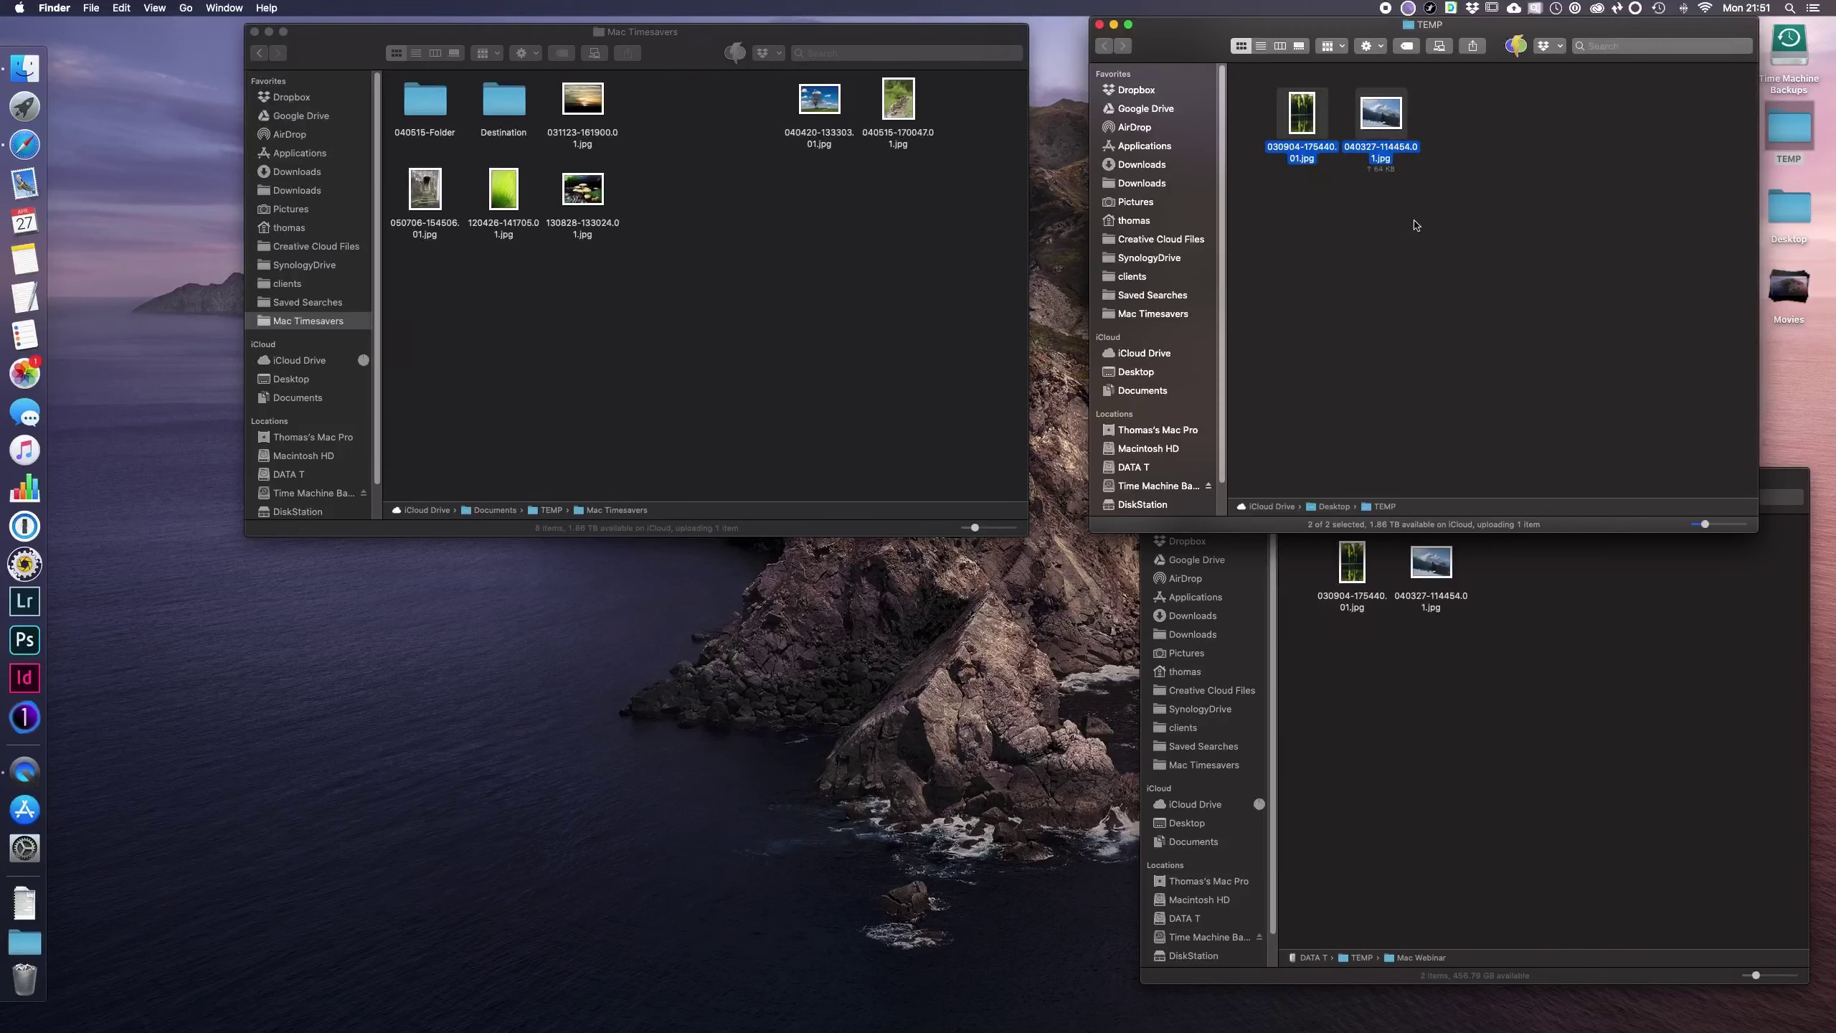
pyautogui.press('super+z')
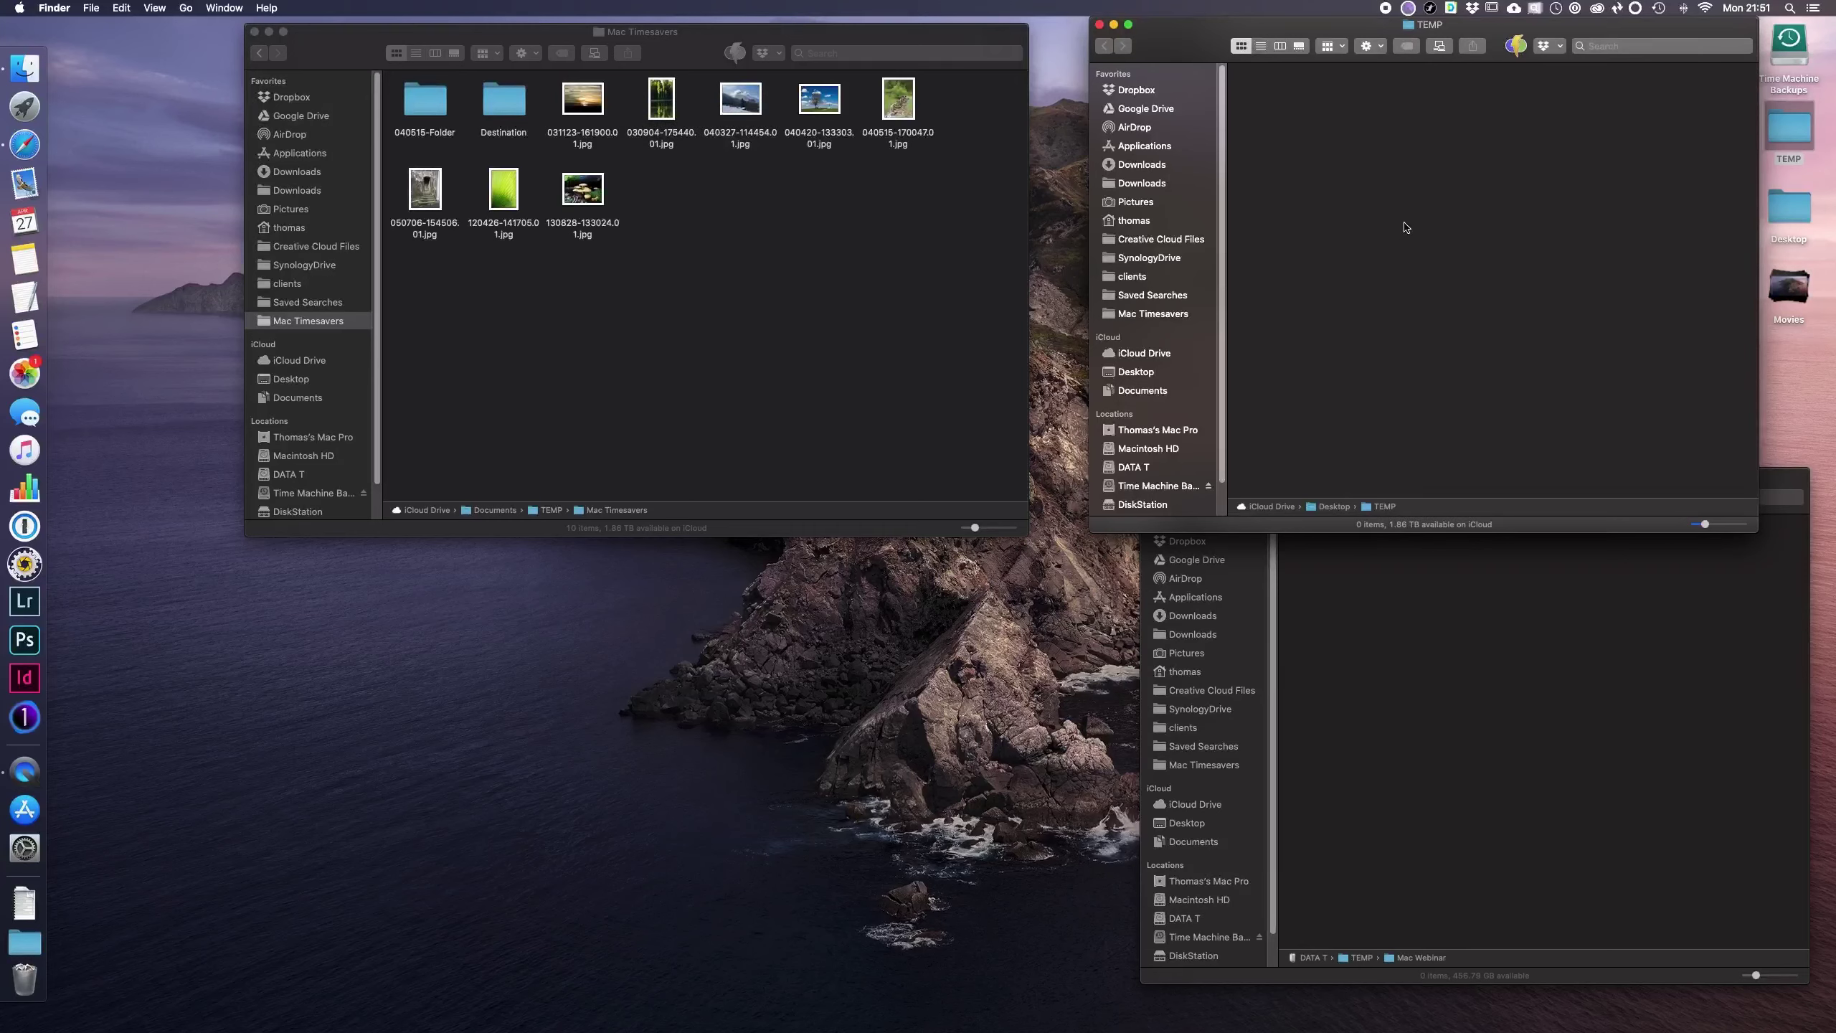
# Step: Copy 030904-175440.01.jpg, 040327-114454.01.jpg and 040420-133303.01.jpg from Mac Timesavers into the TEMP folder
pyautogui.moveTo(789, 179); pyautogui.dragTo(1305, 134)
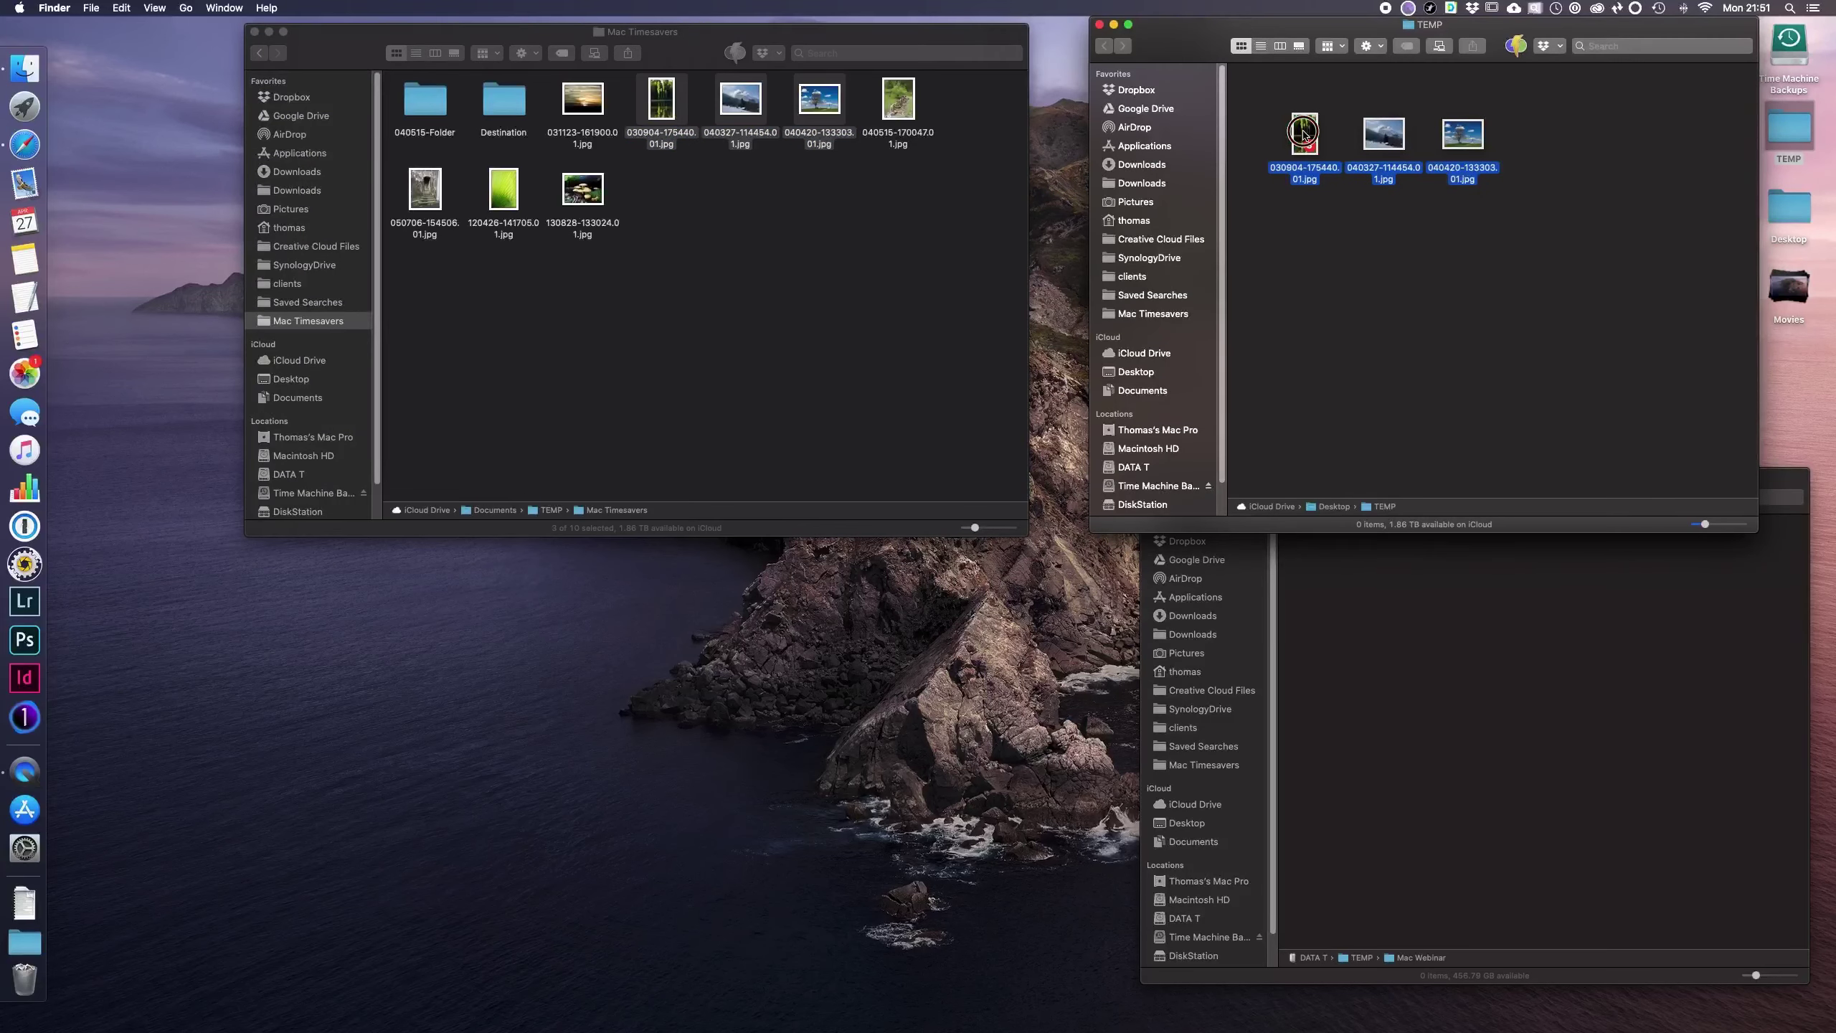
pyautogui.press('alt')
pyautogui.moveTo(1304, 134); pyautogui.dragTo(1303, 135)
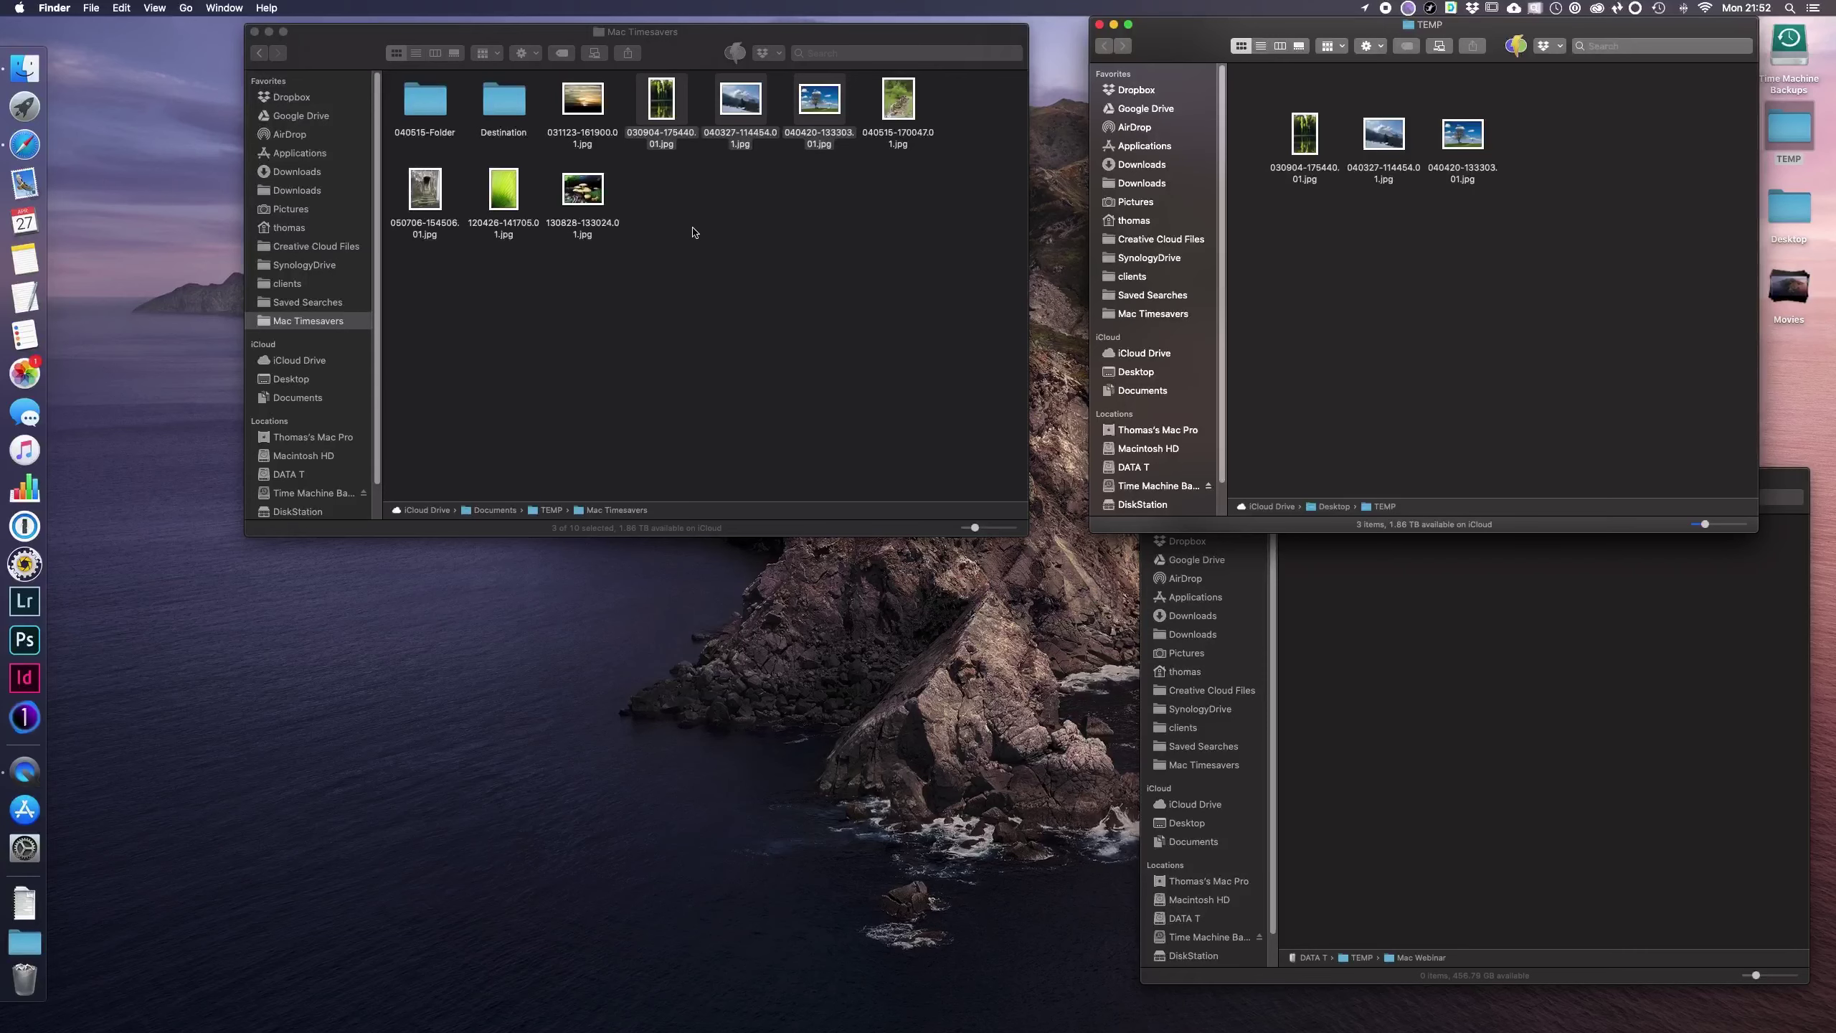
# Step: Move 050706-154506.01.jpg, 120426-141705.01.jpg and 130828-133024.01.jpg from Mac Timesavers into Mac Webinar, allowing their removal from iCloud Drive
pyautogui.moveTo(644, 251); pyautogui.dragTo(1373, 627)
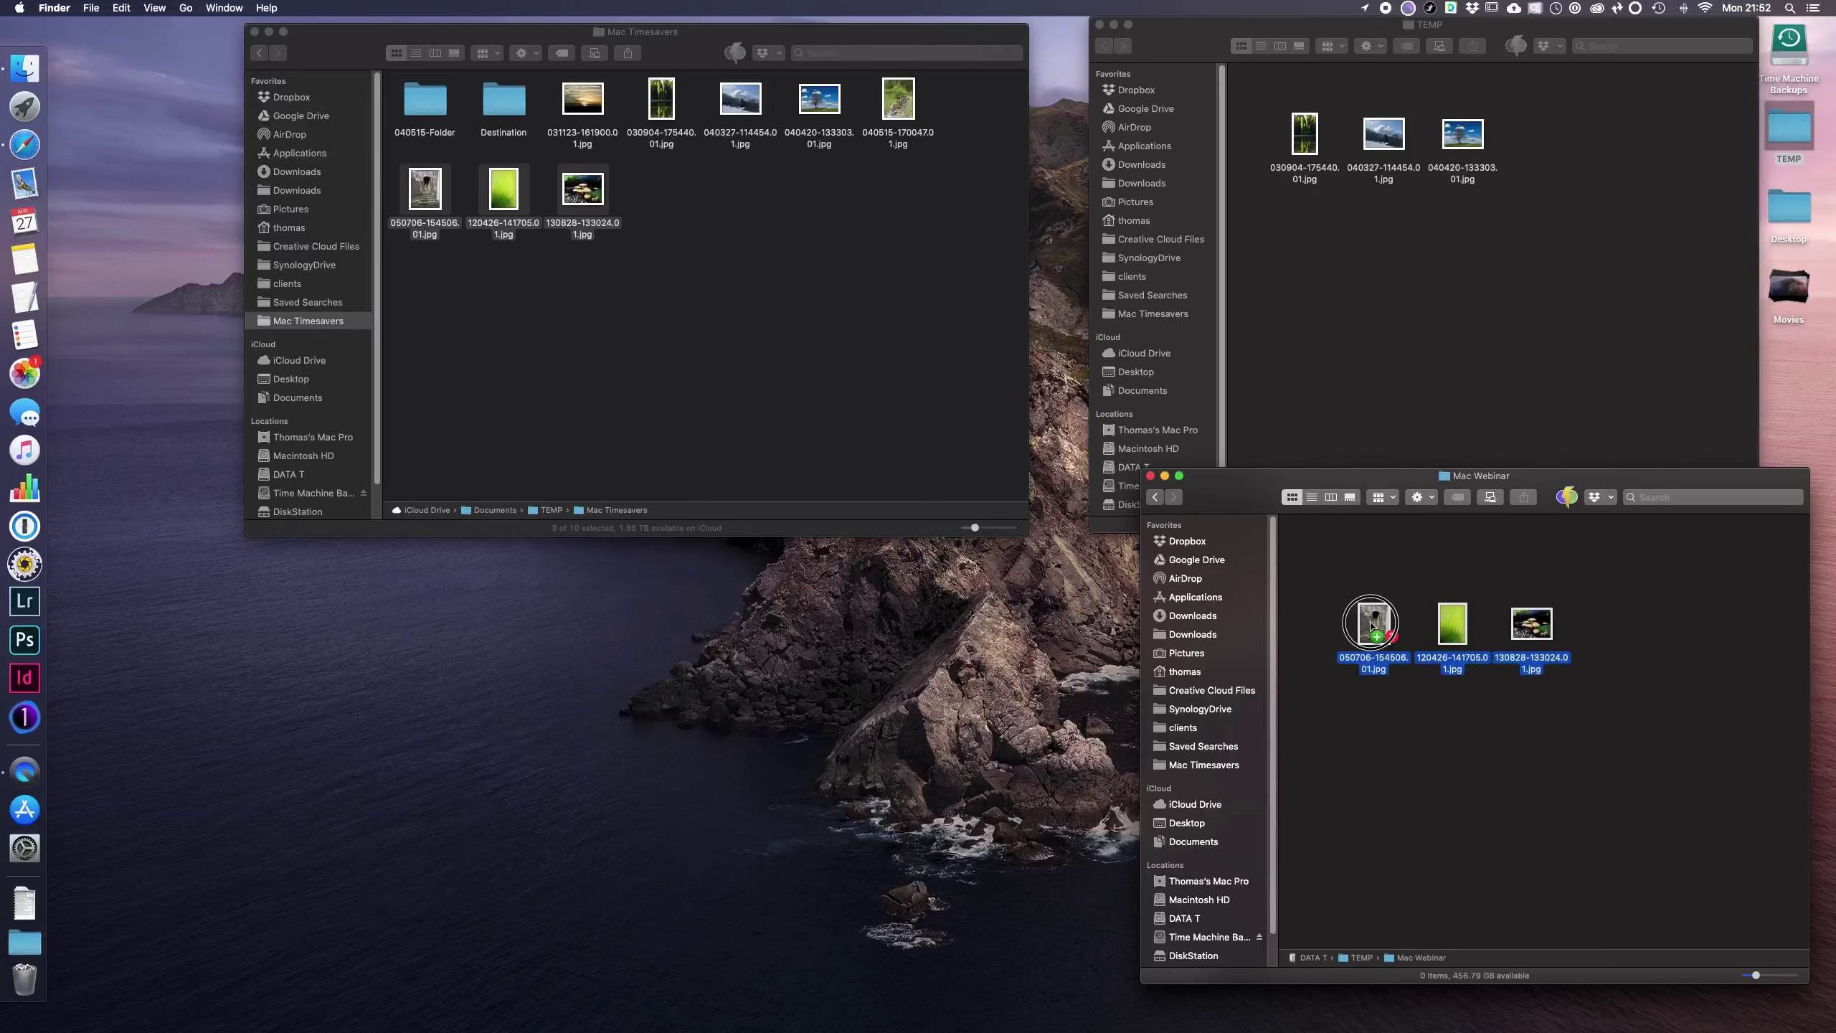
pyautogui.moveTo(1373, 626); pyautogui.dragTo(1371, 624)
pyautogui.press('super')
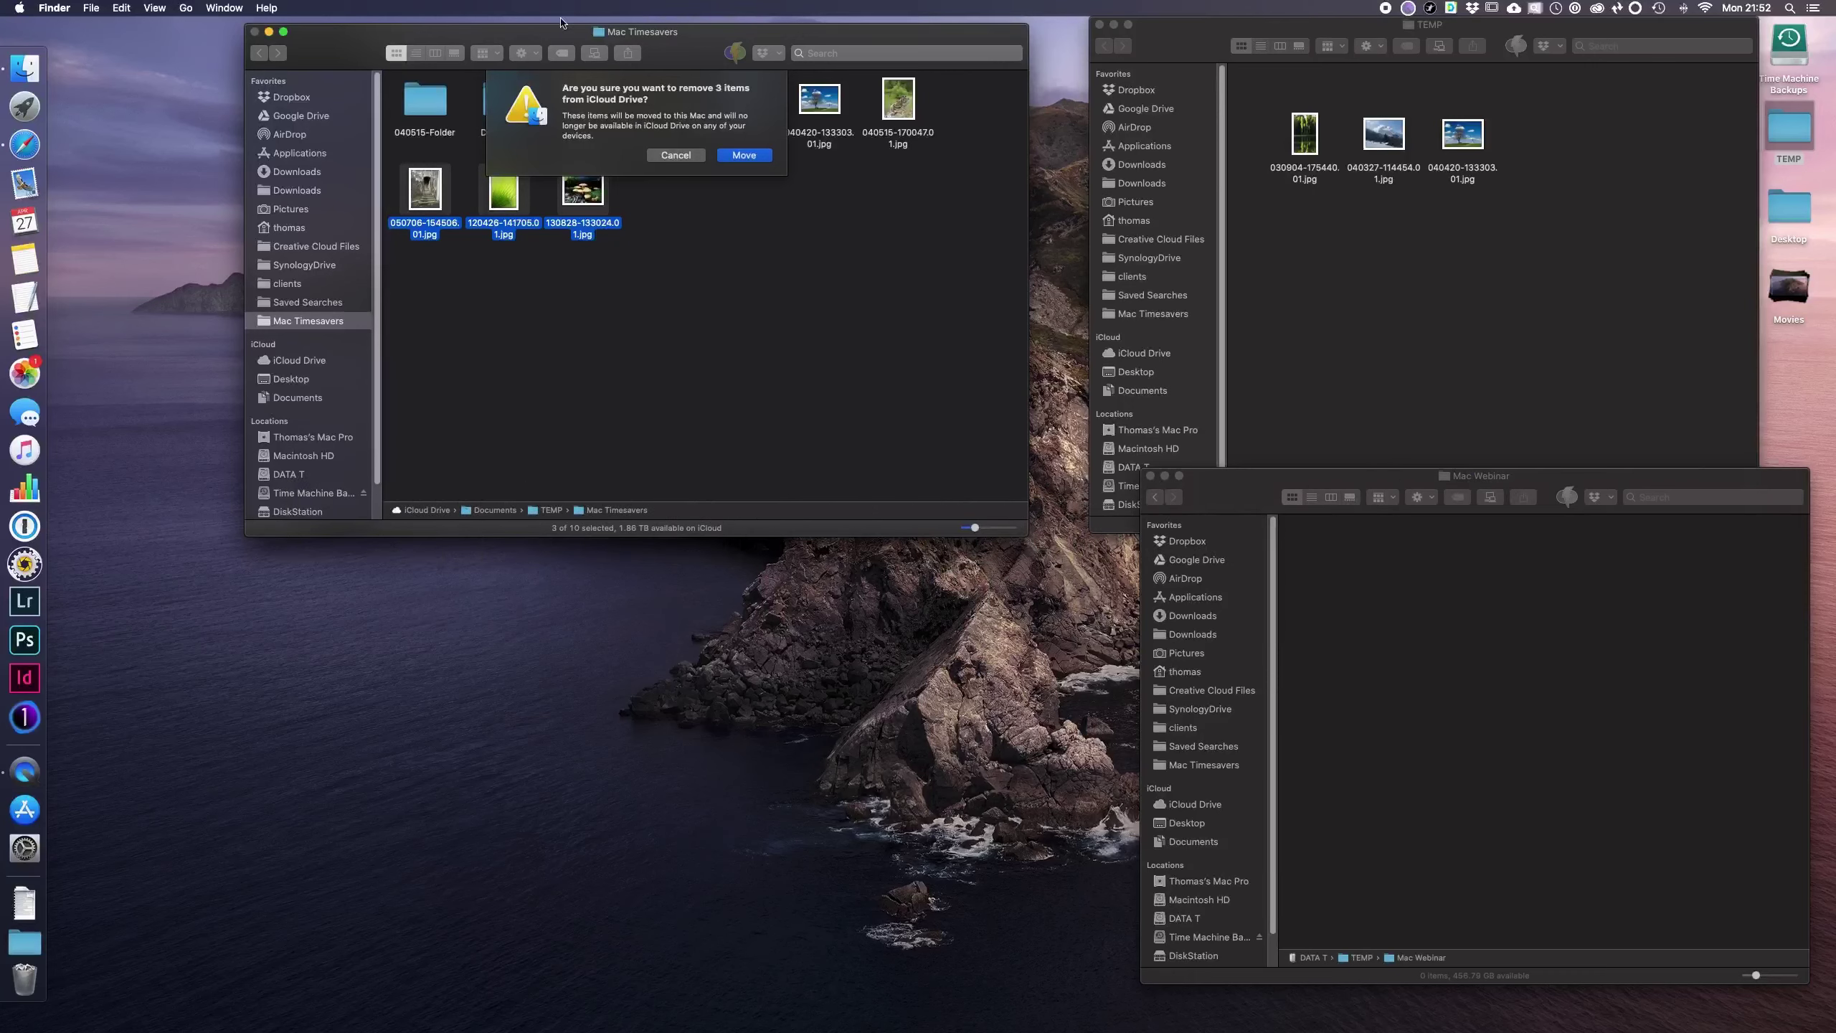
pyautogui.click(743, 156)
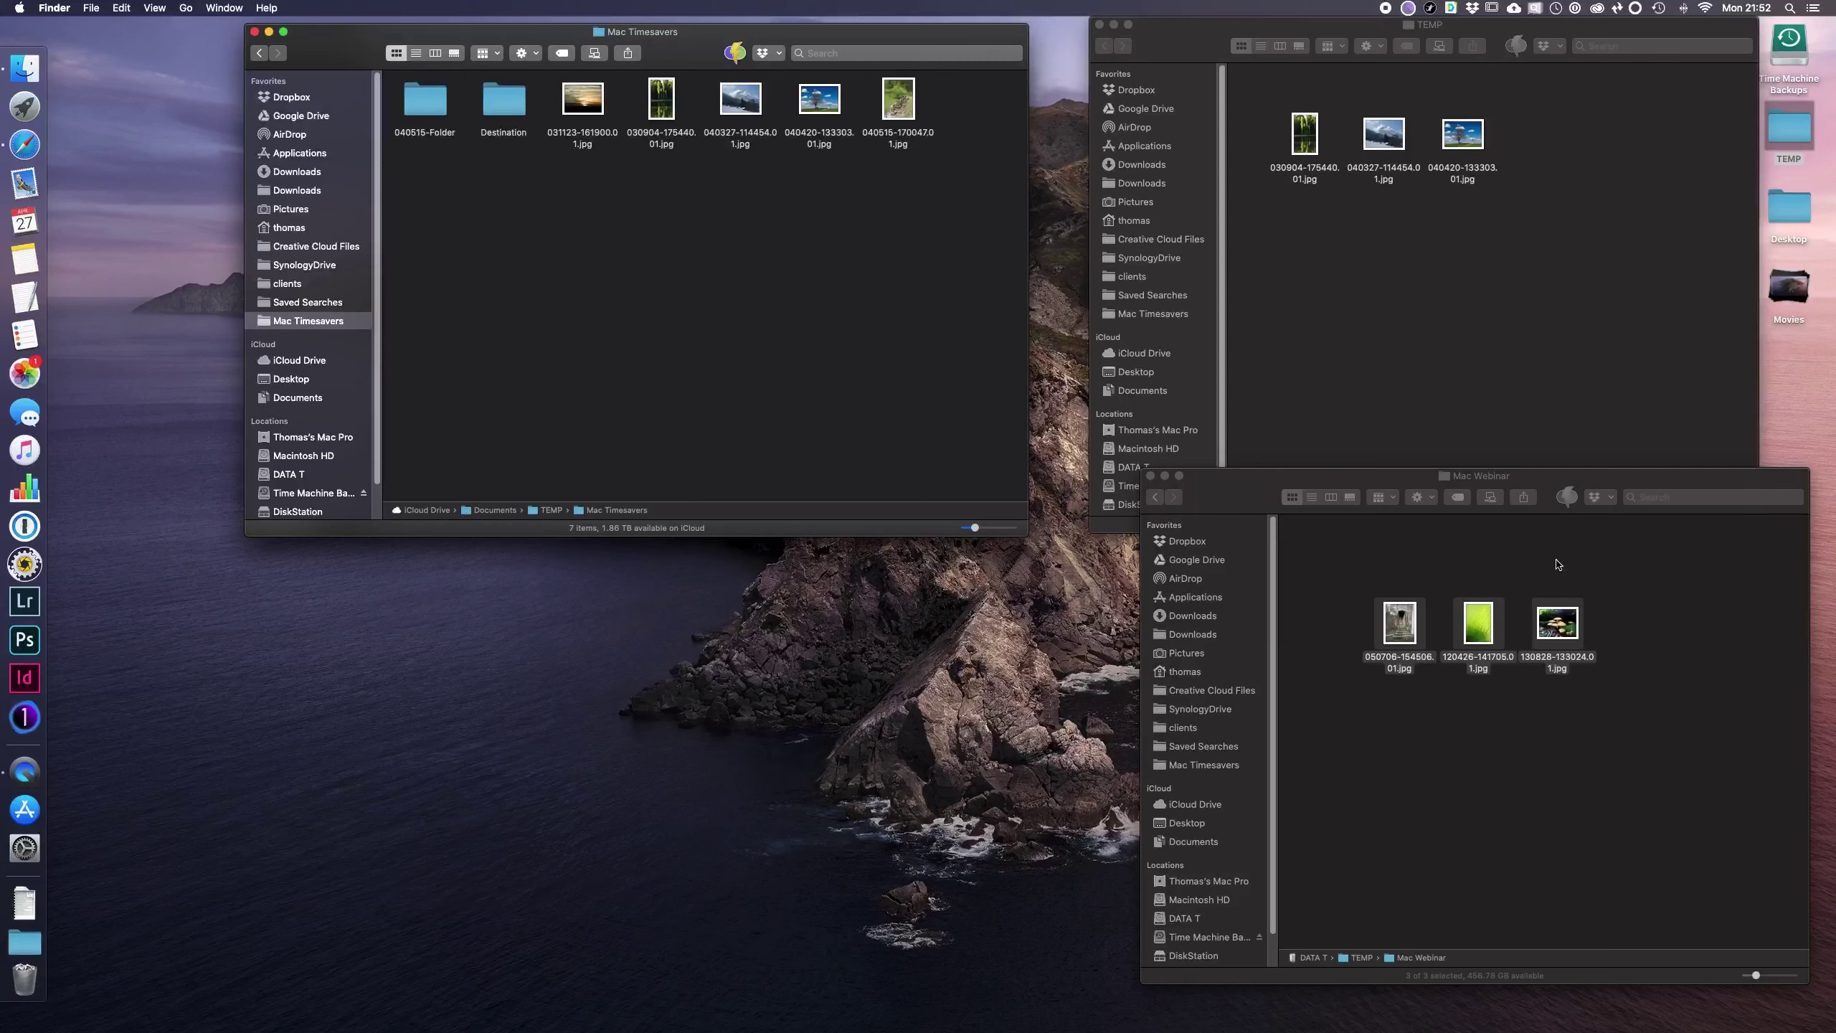
# Step: Undo the move into Mac Webinar and the copy into TEMP, and close the Mac Webinar and TEMP windows
pyautogui.press('super+z')
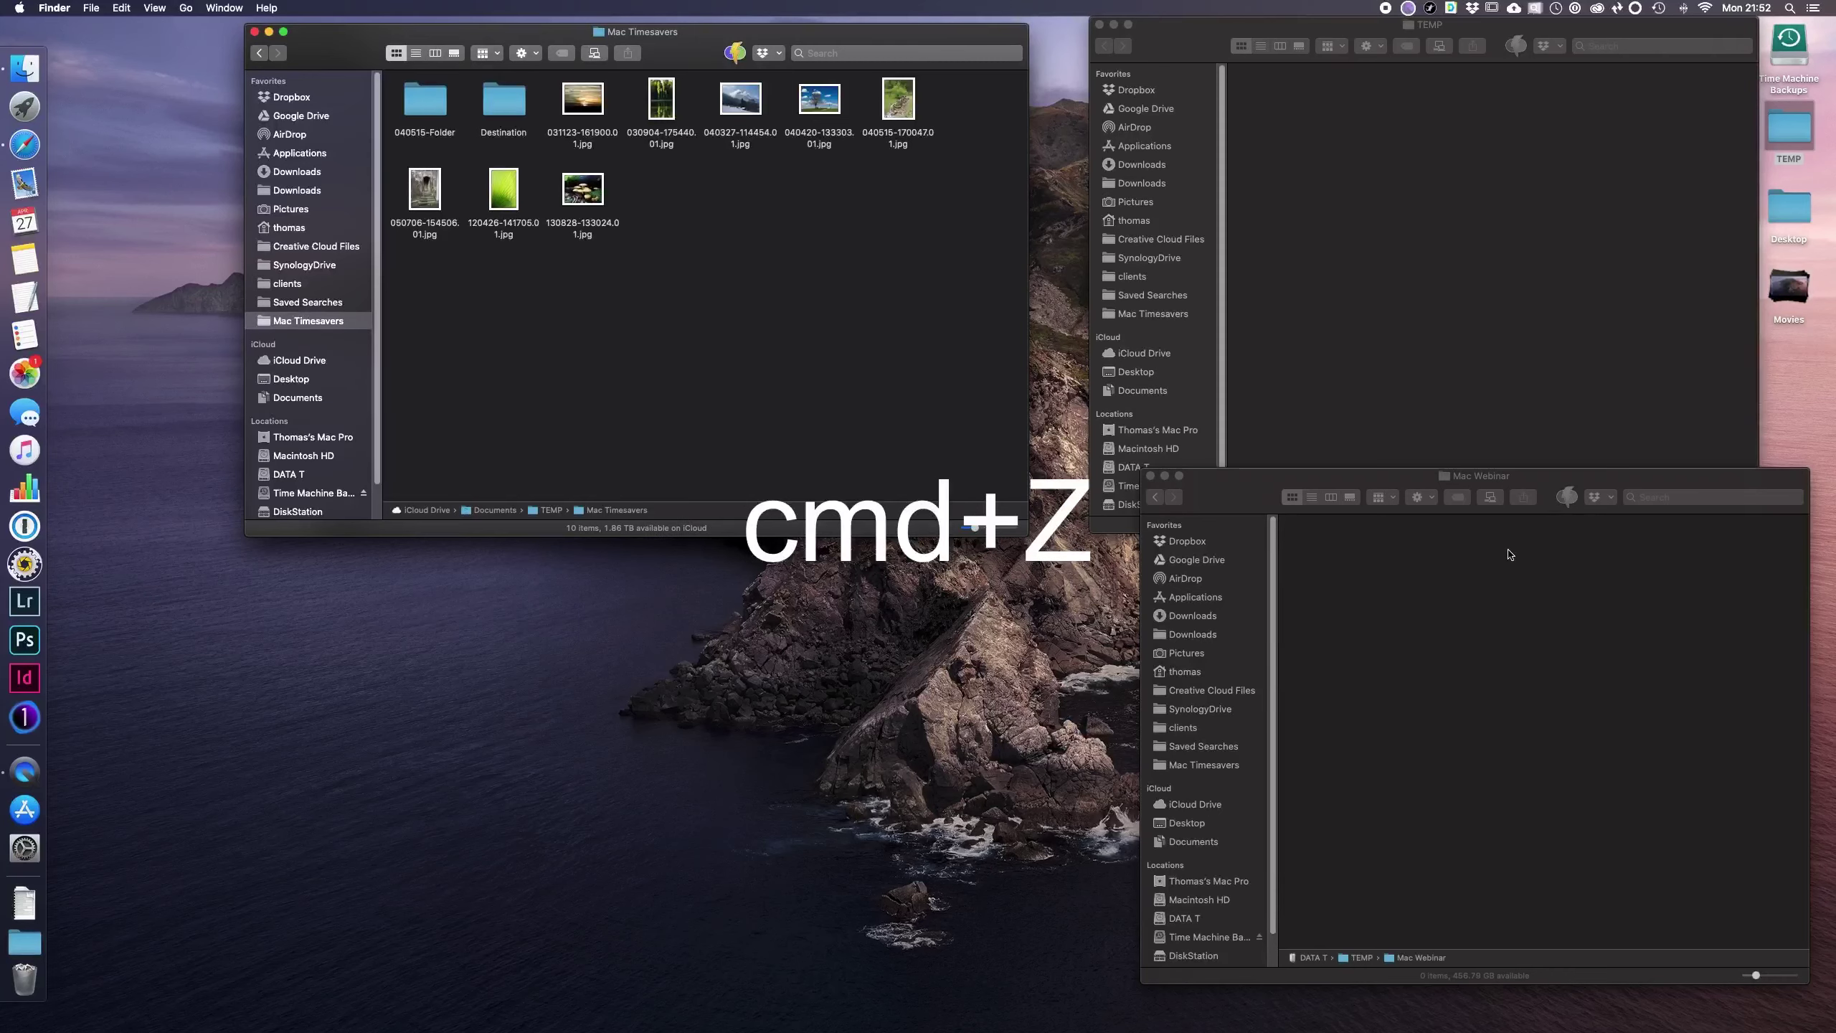
pyautogui.click(1151, 477)
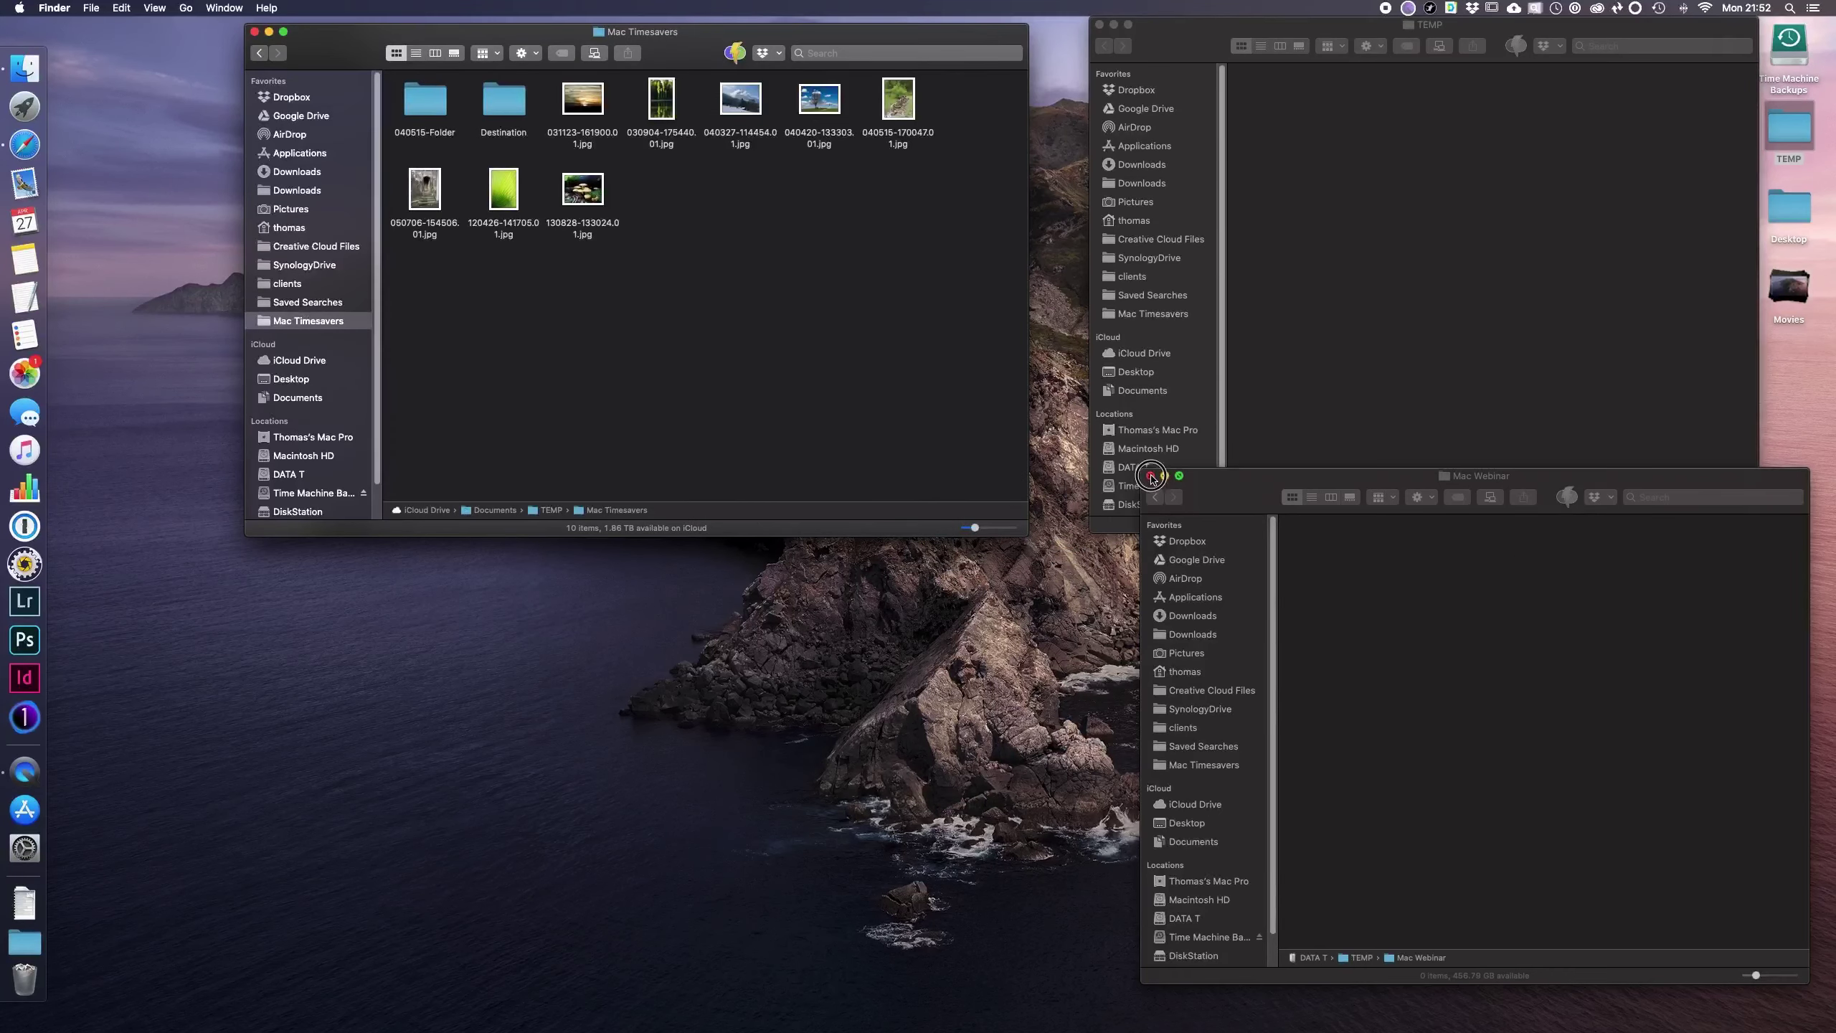
pyautogui.click(1098, 24)
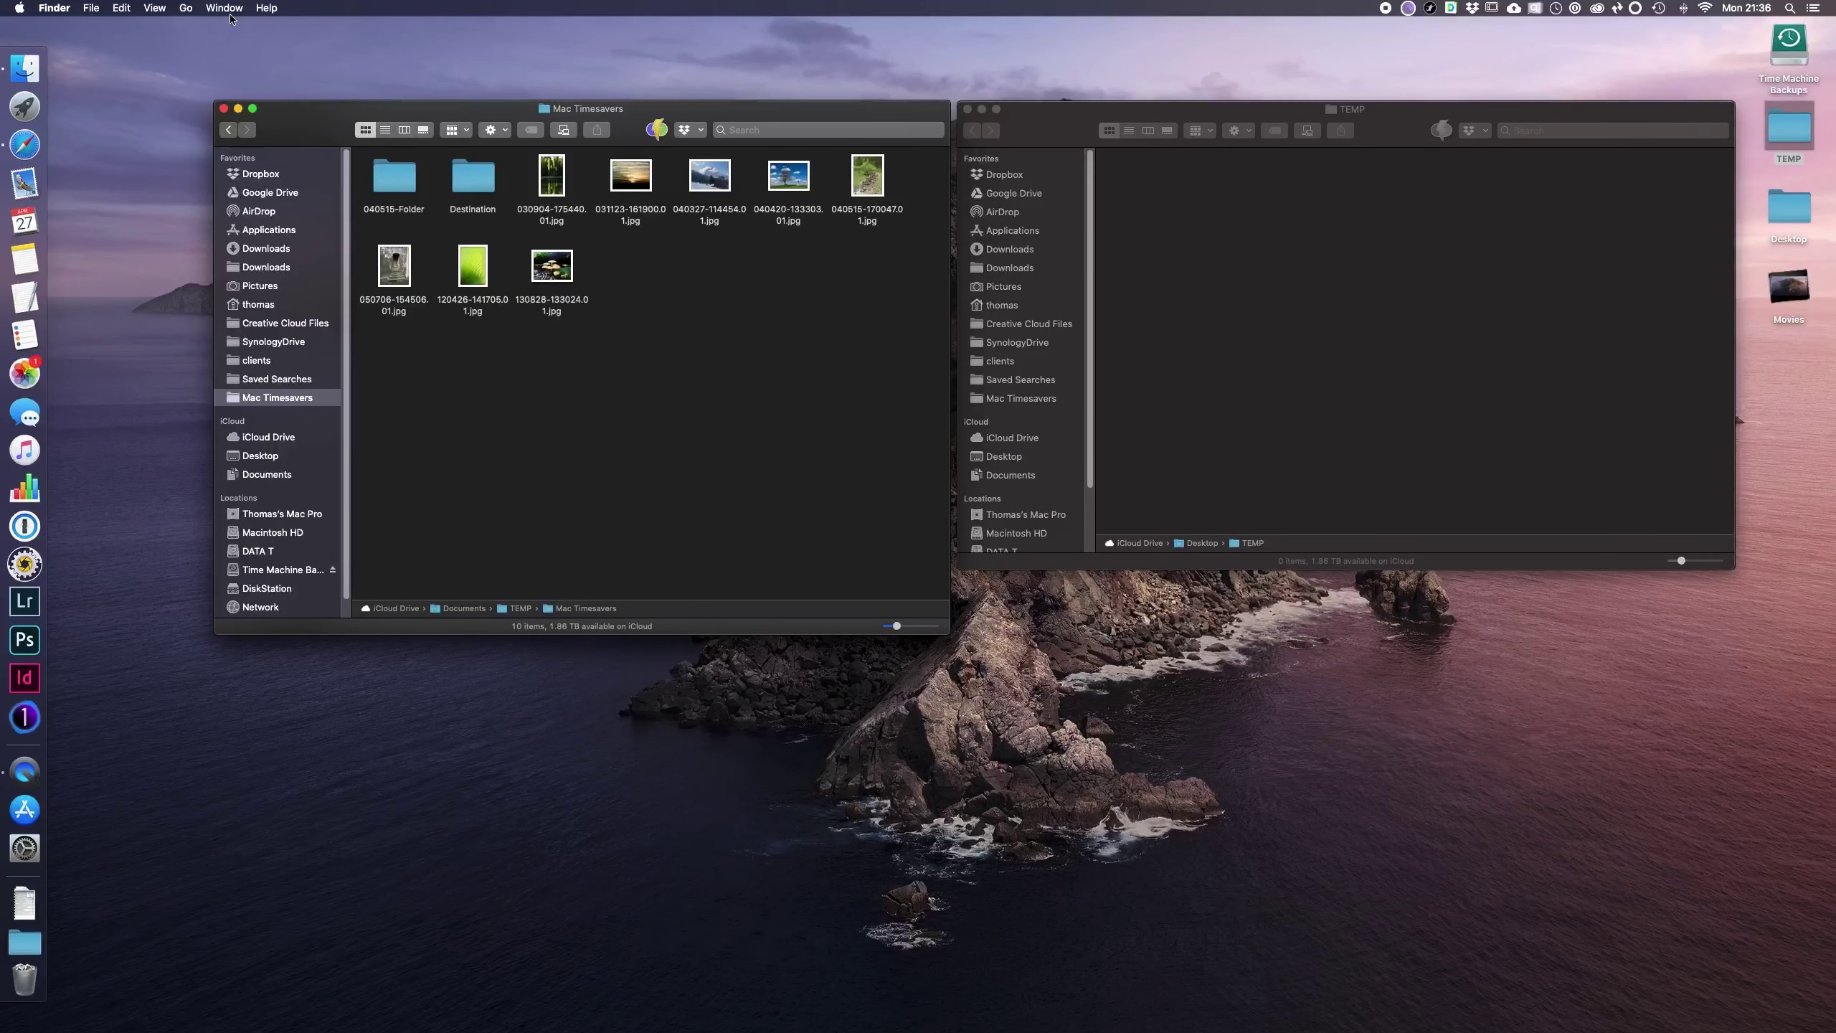
# Step: Examine the File and Edit commands for Mac Timesavers, comparing the standard entries with their Option alternatives
pyautogui.click(91, 8)
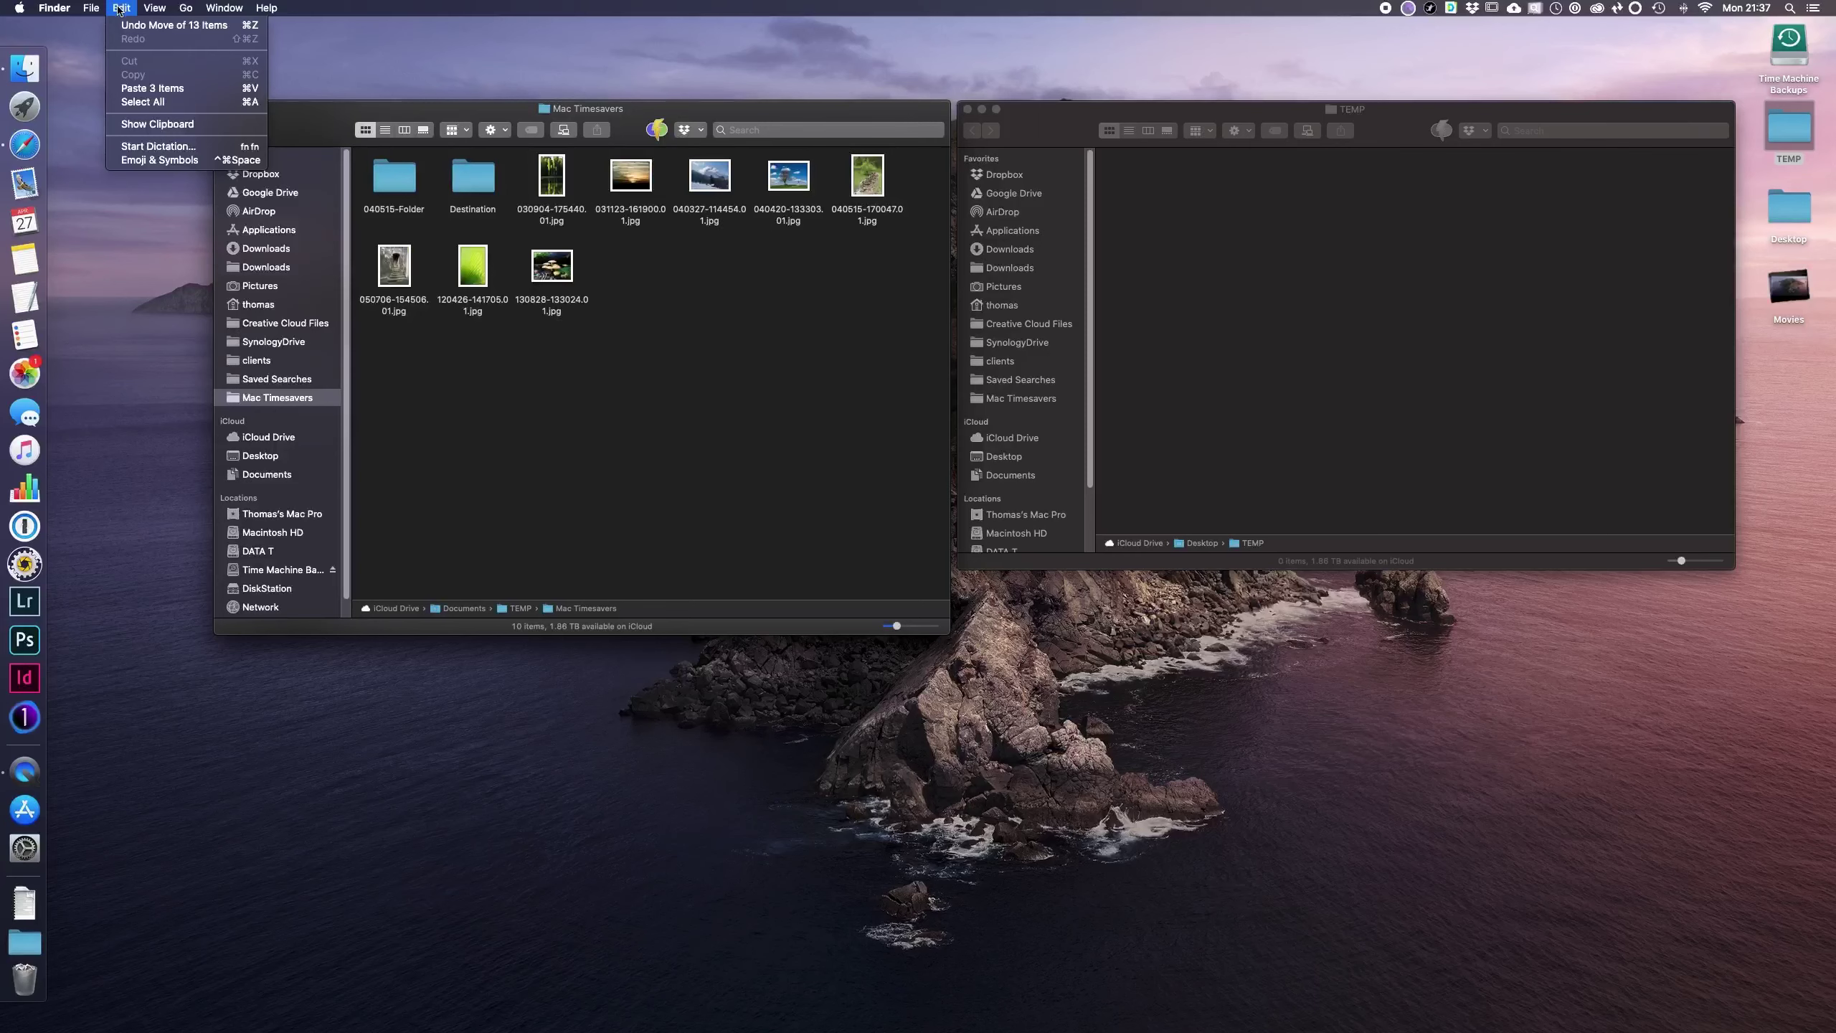
pyautogui.moveTo(92, 10)
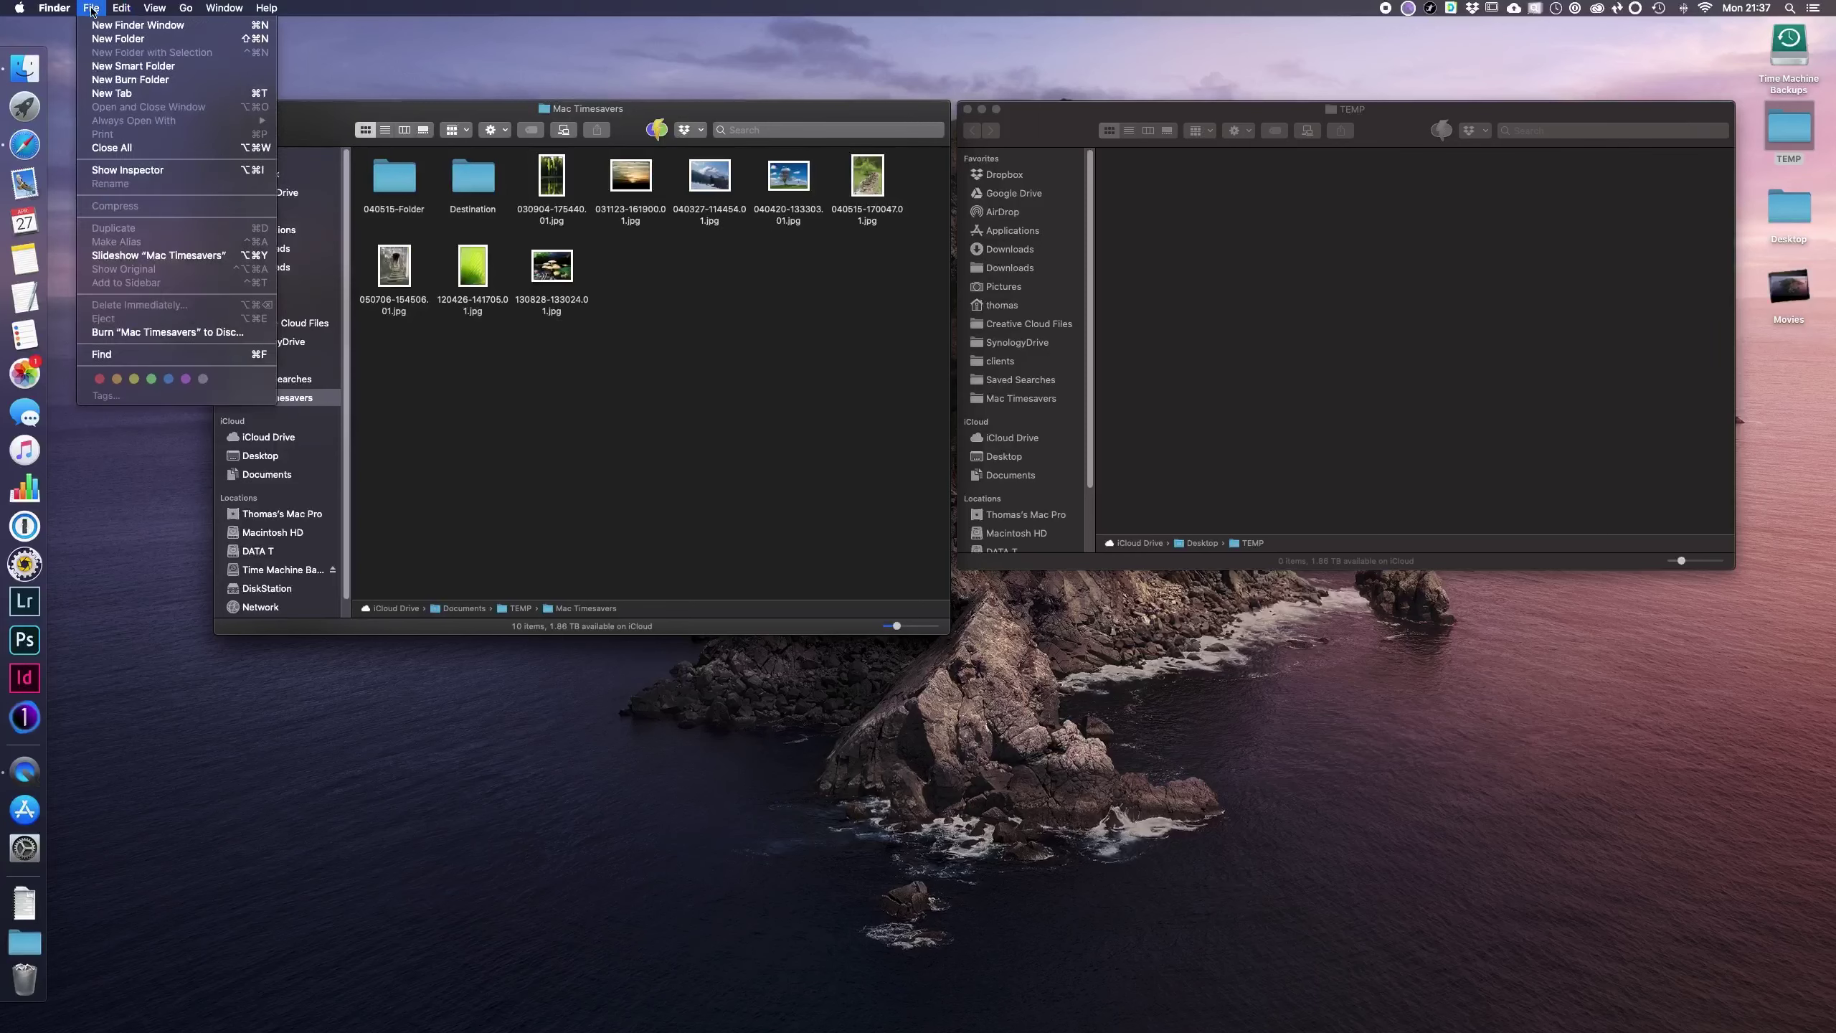
pyautogui.press('alt')
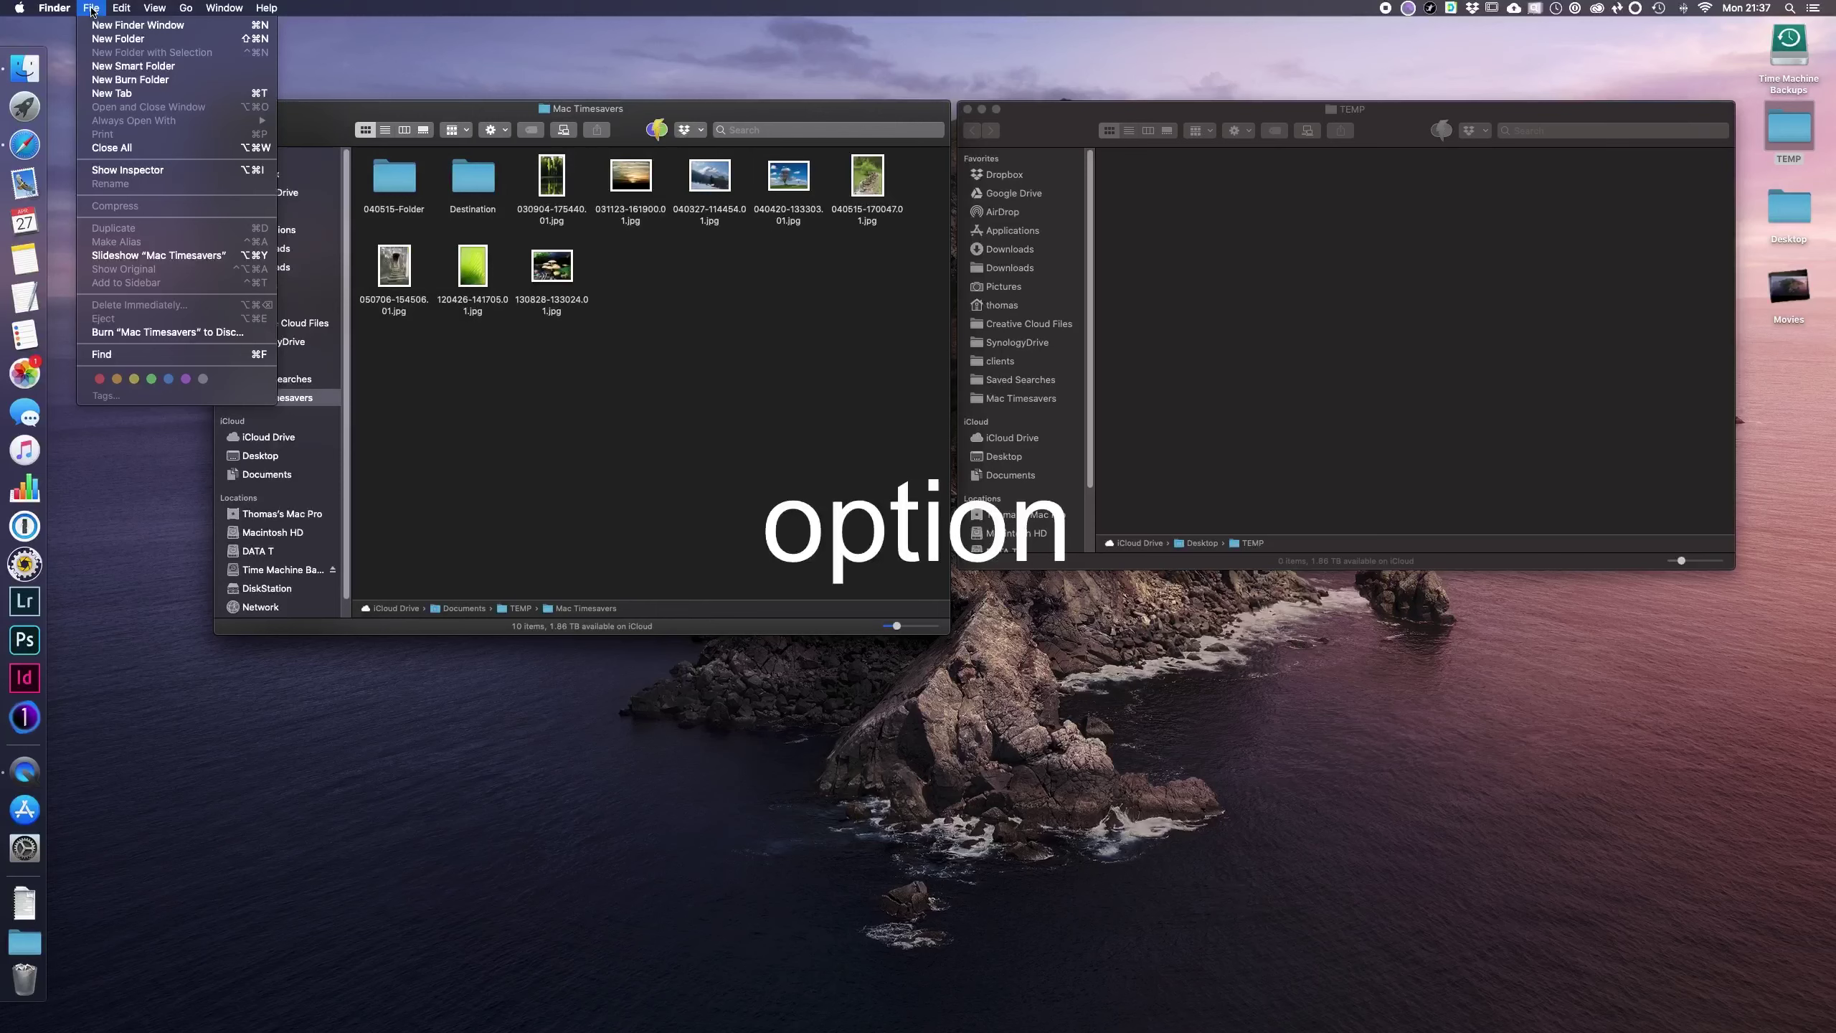
pyautogui.press('alt')
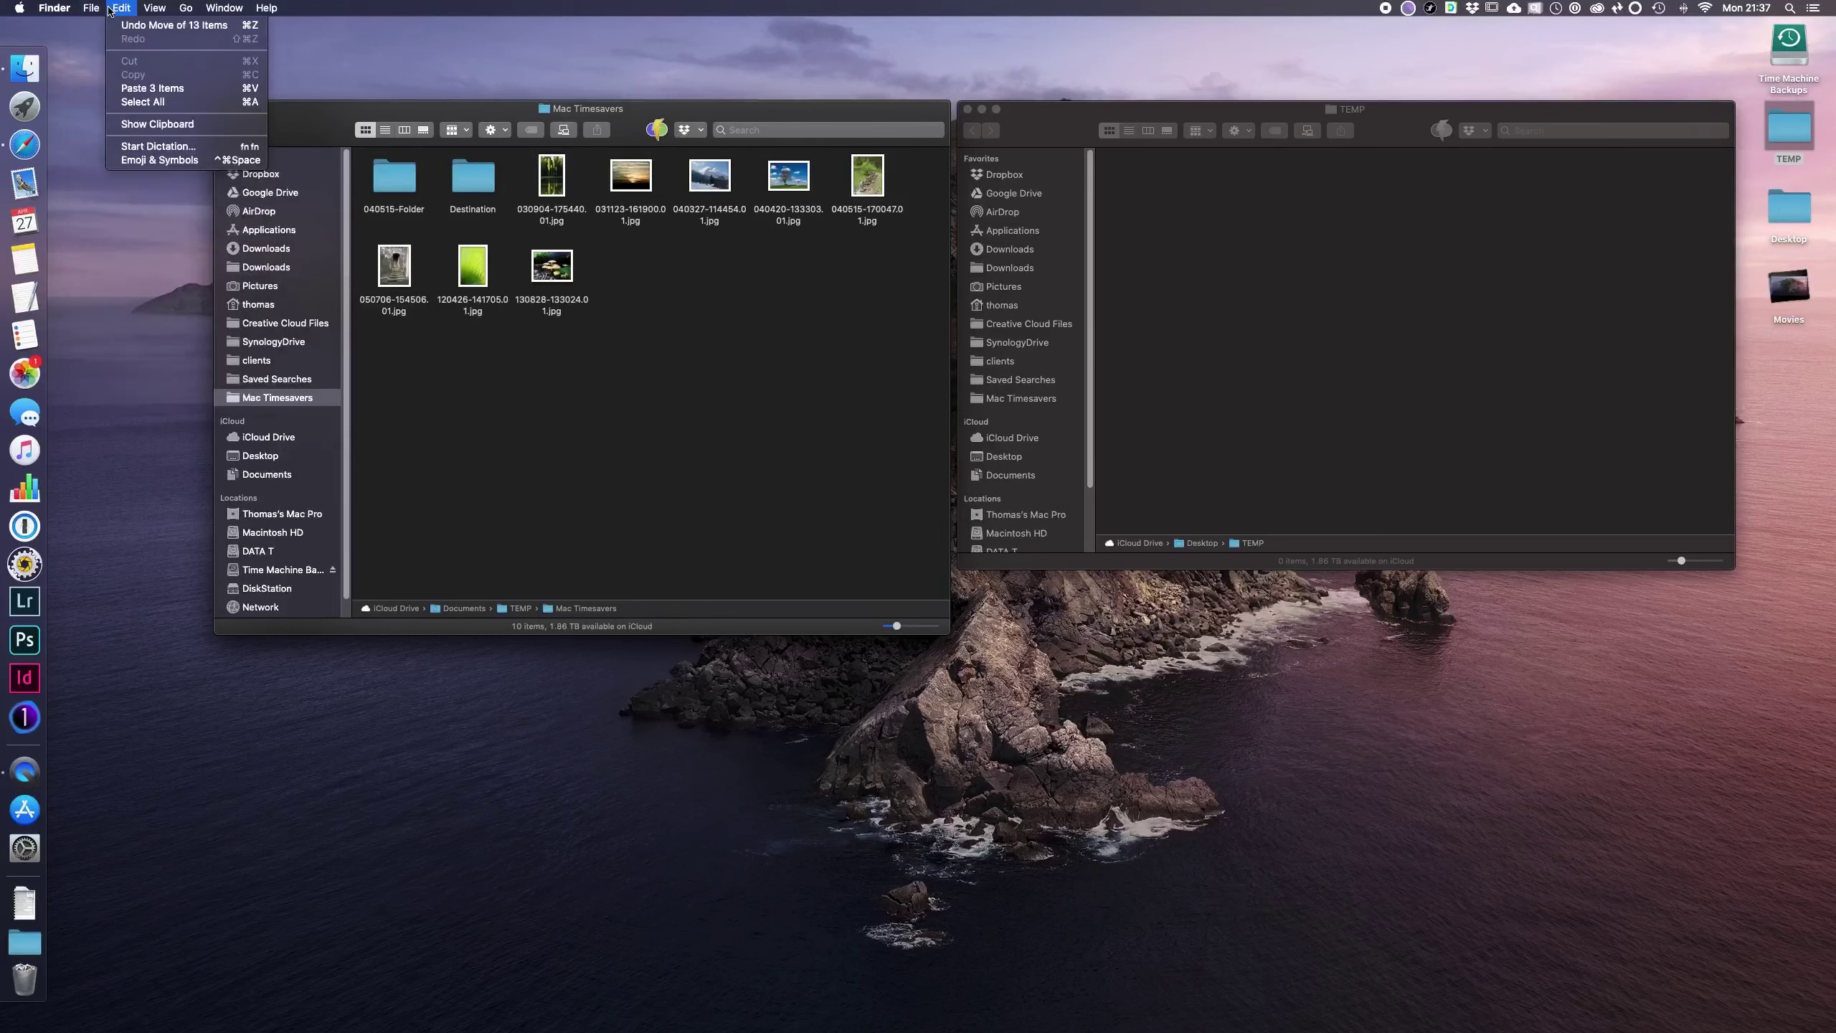
pyautogui.press('alt')
pyautogui.press('alt')
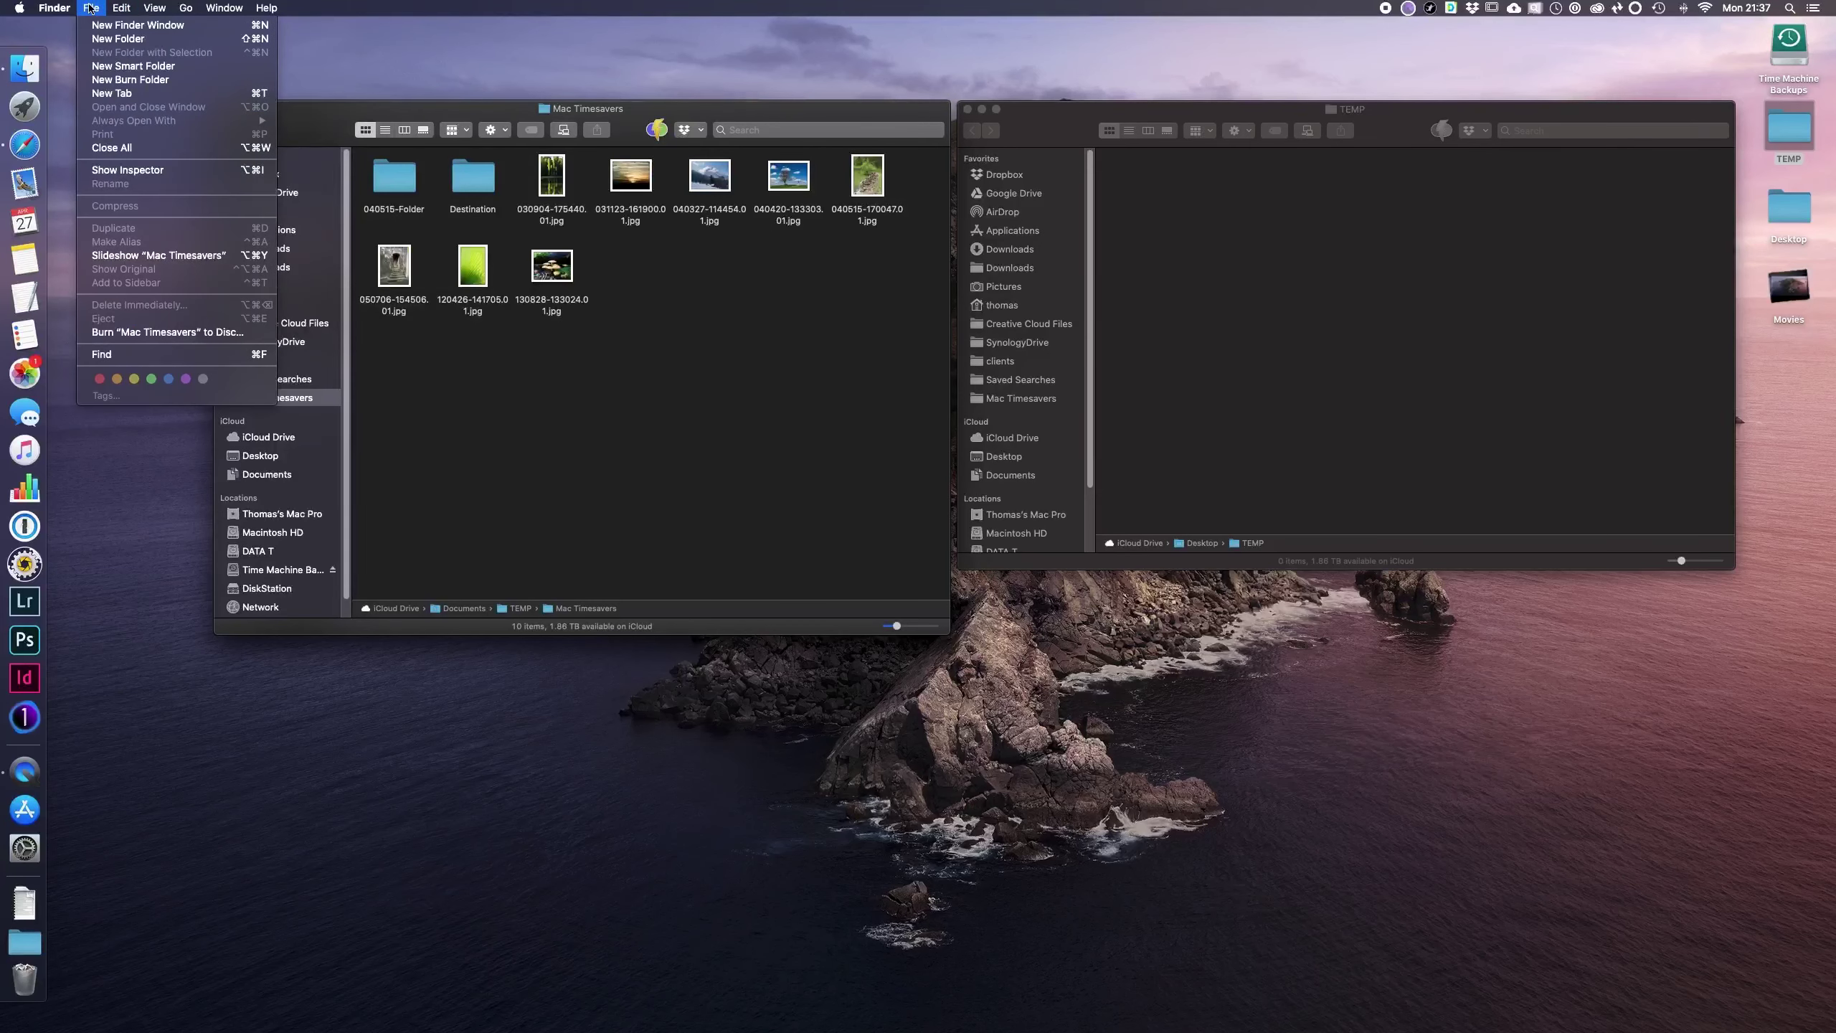
pyautogui.click(344, 52)
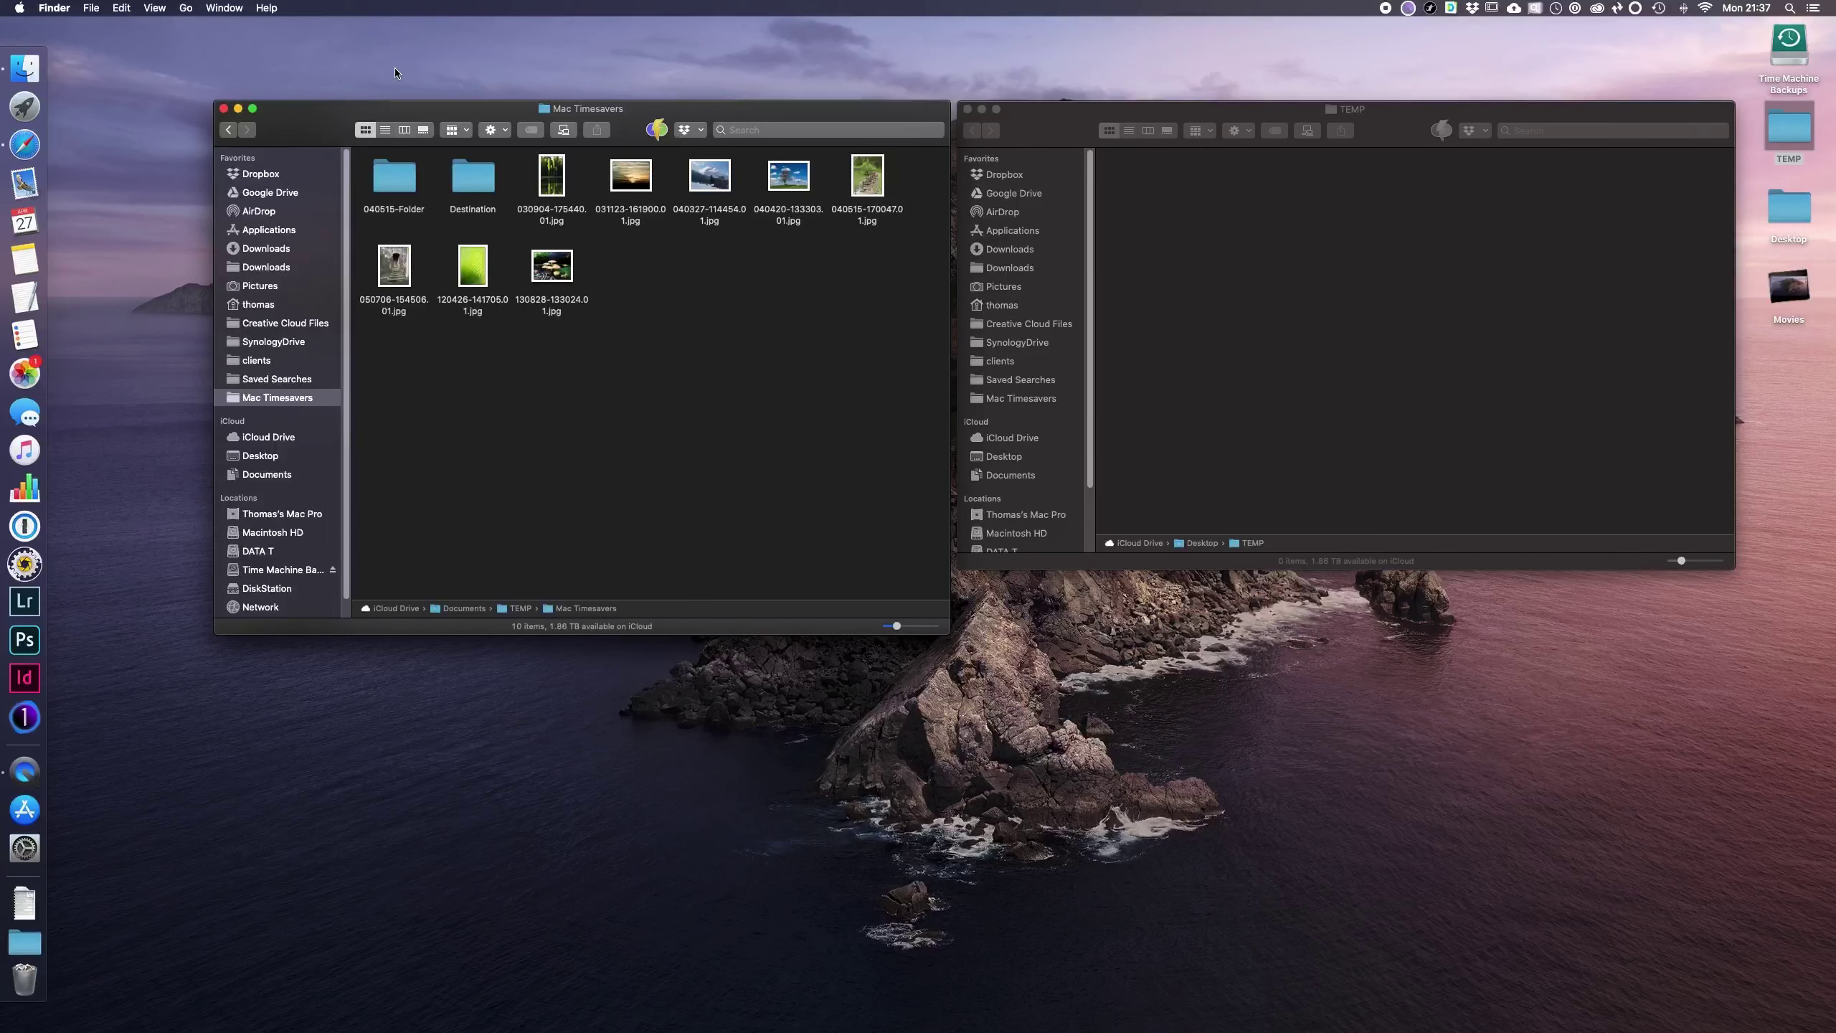
# Step: Close both Finder windows, switch to Safari and skim the bookmarked Mac keyboard shortcuts page from Apple Support
pyautogui.click(224, 108)
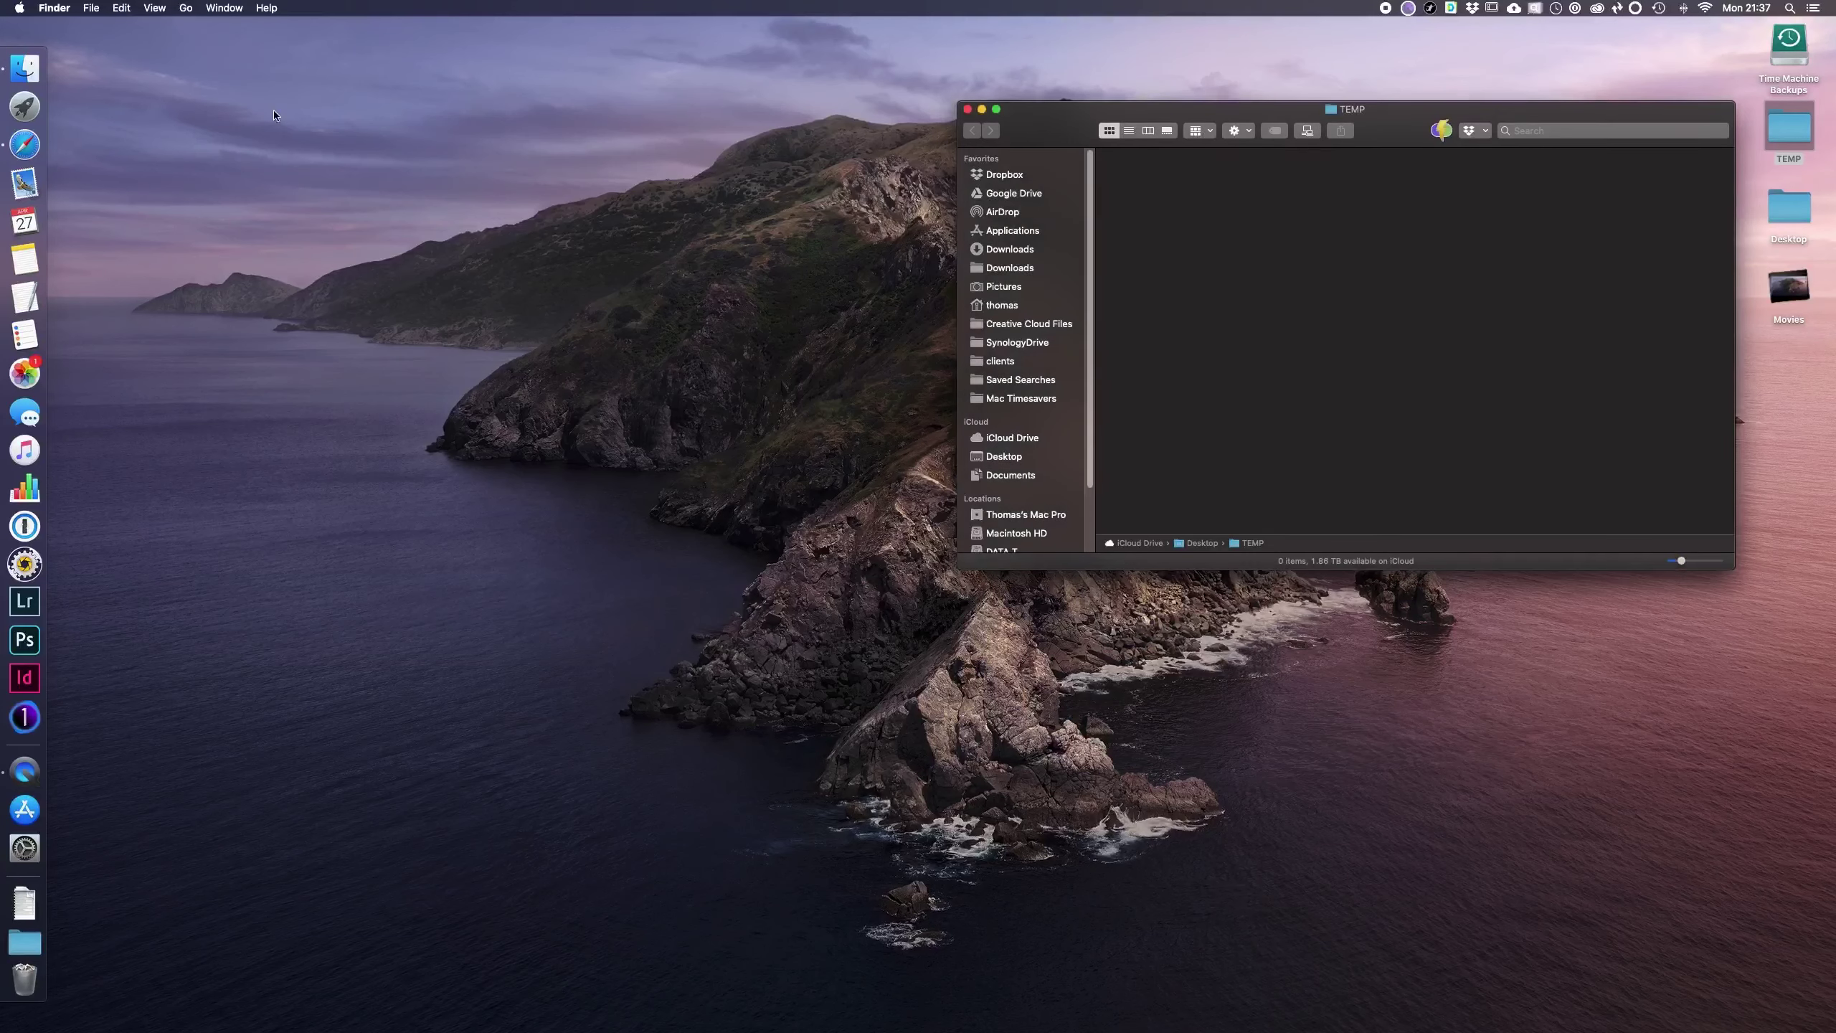
pyautogui.click(968, 109)
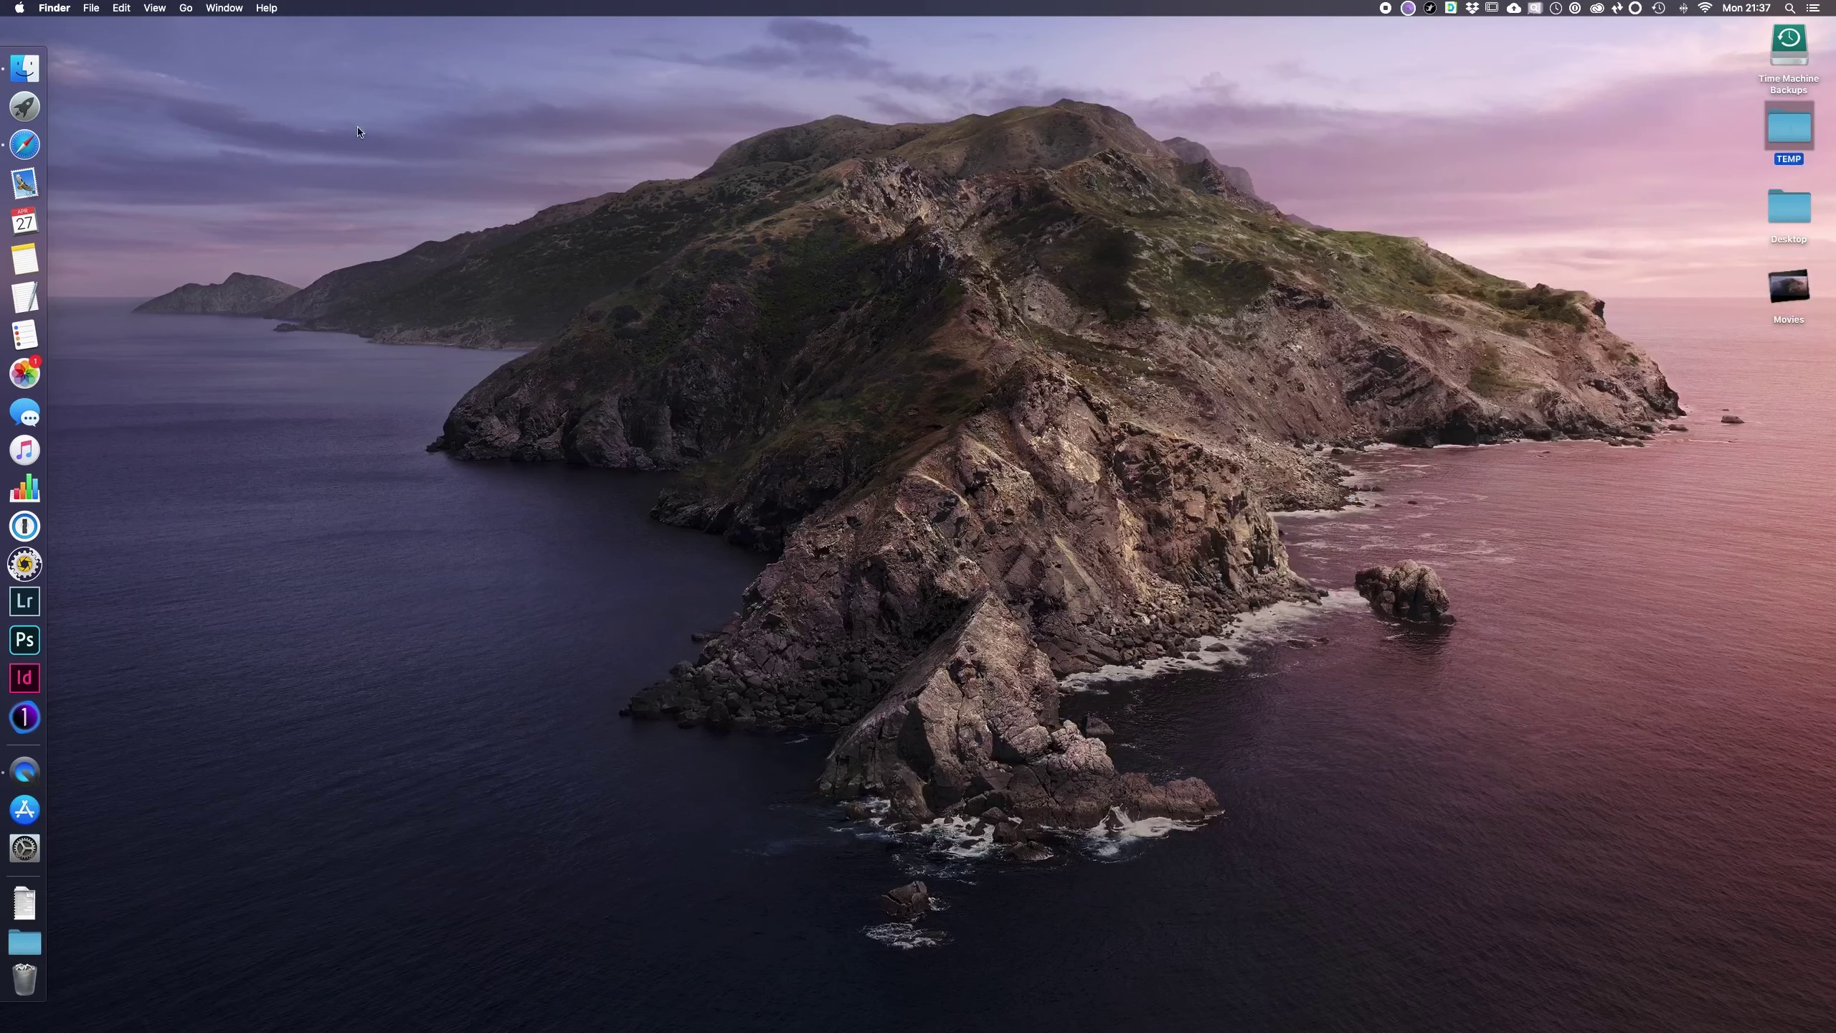
pyautogui.click(24, 144)
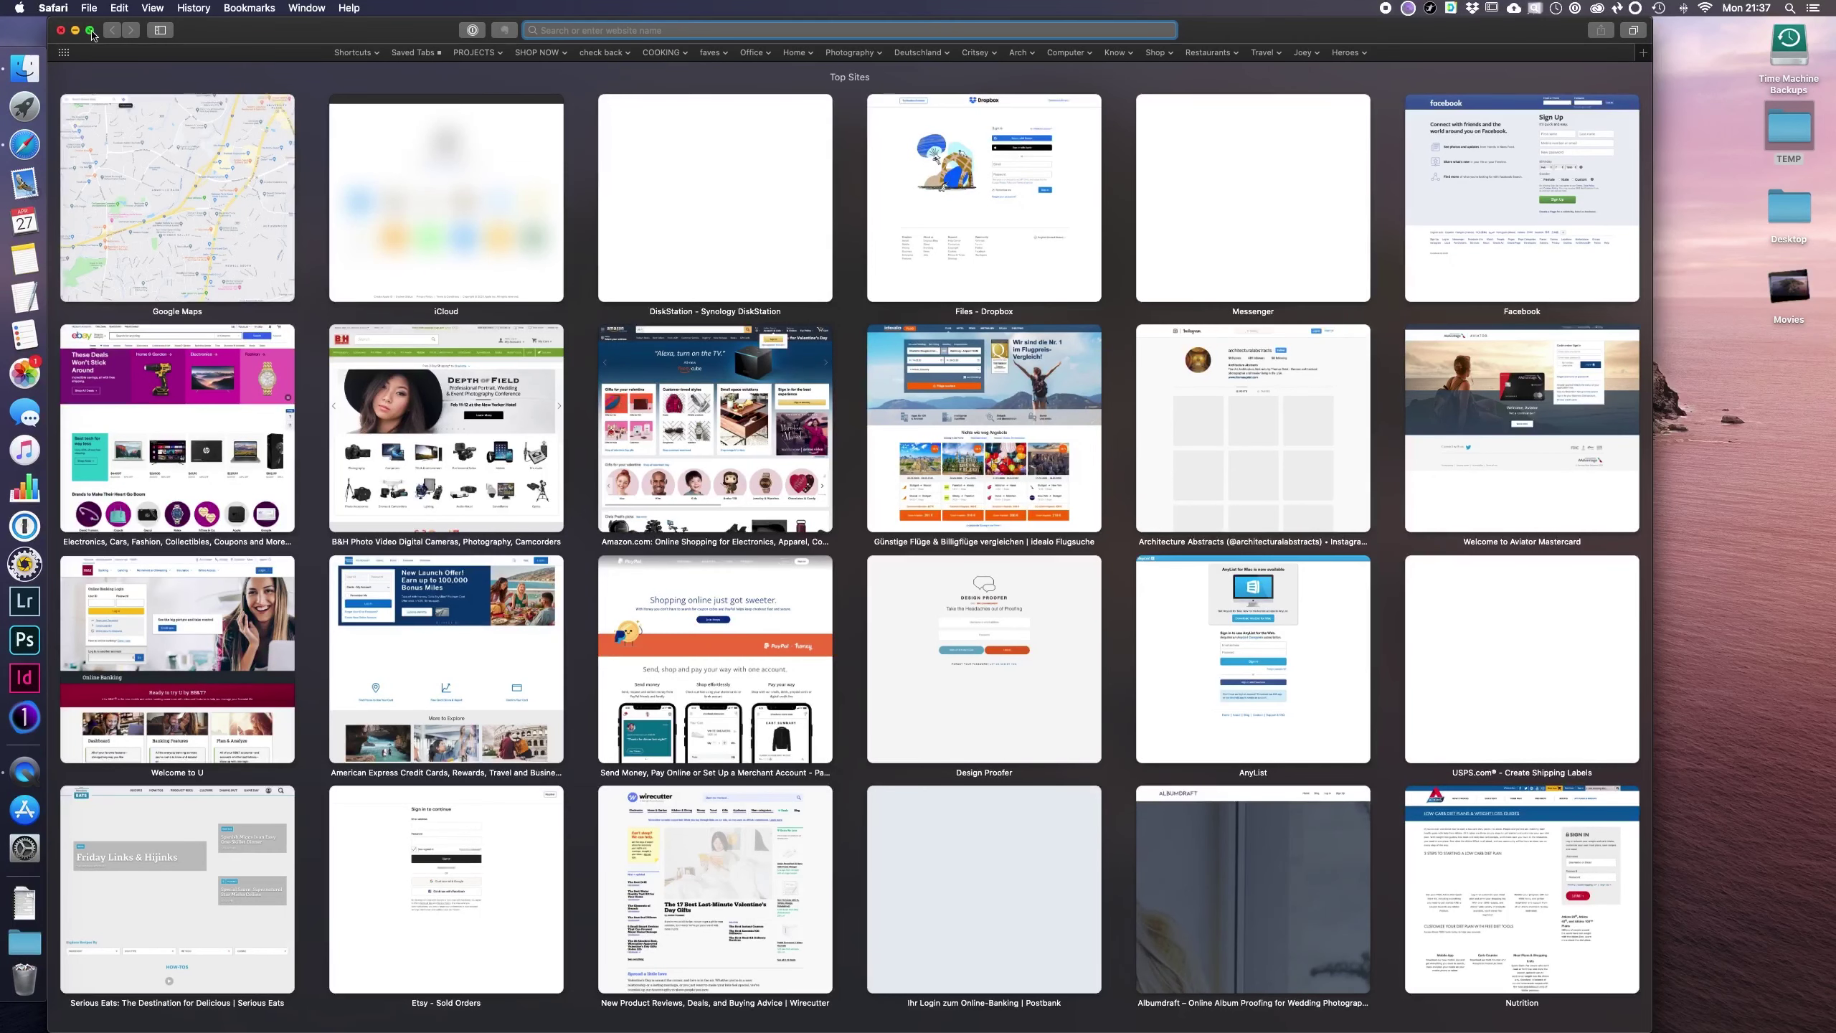
pyautogui.click(358, 53)
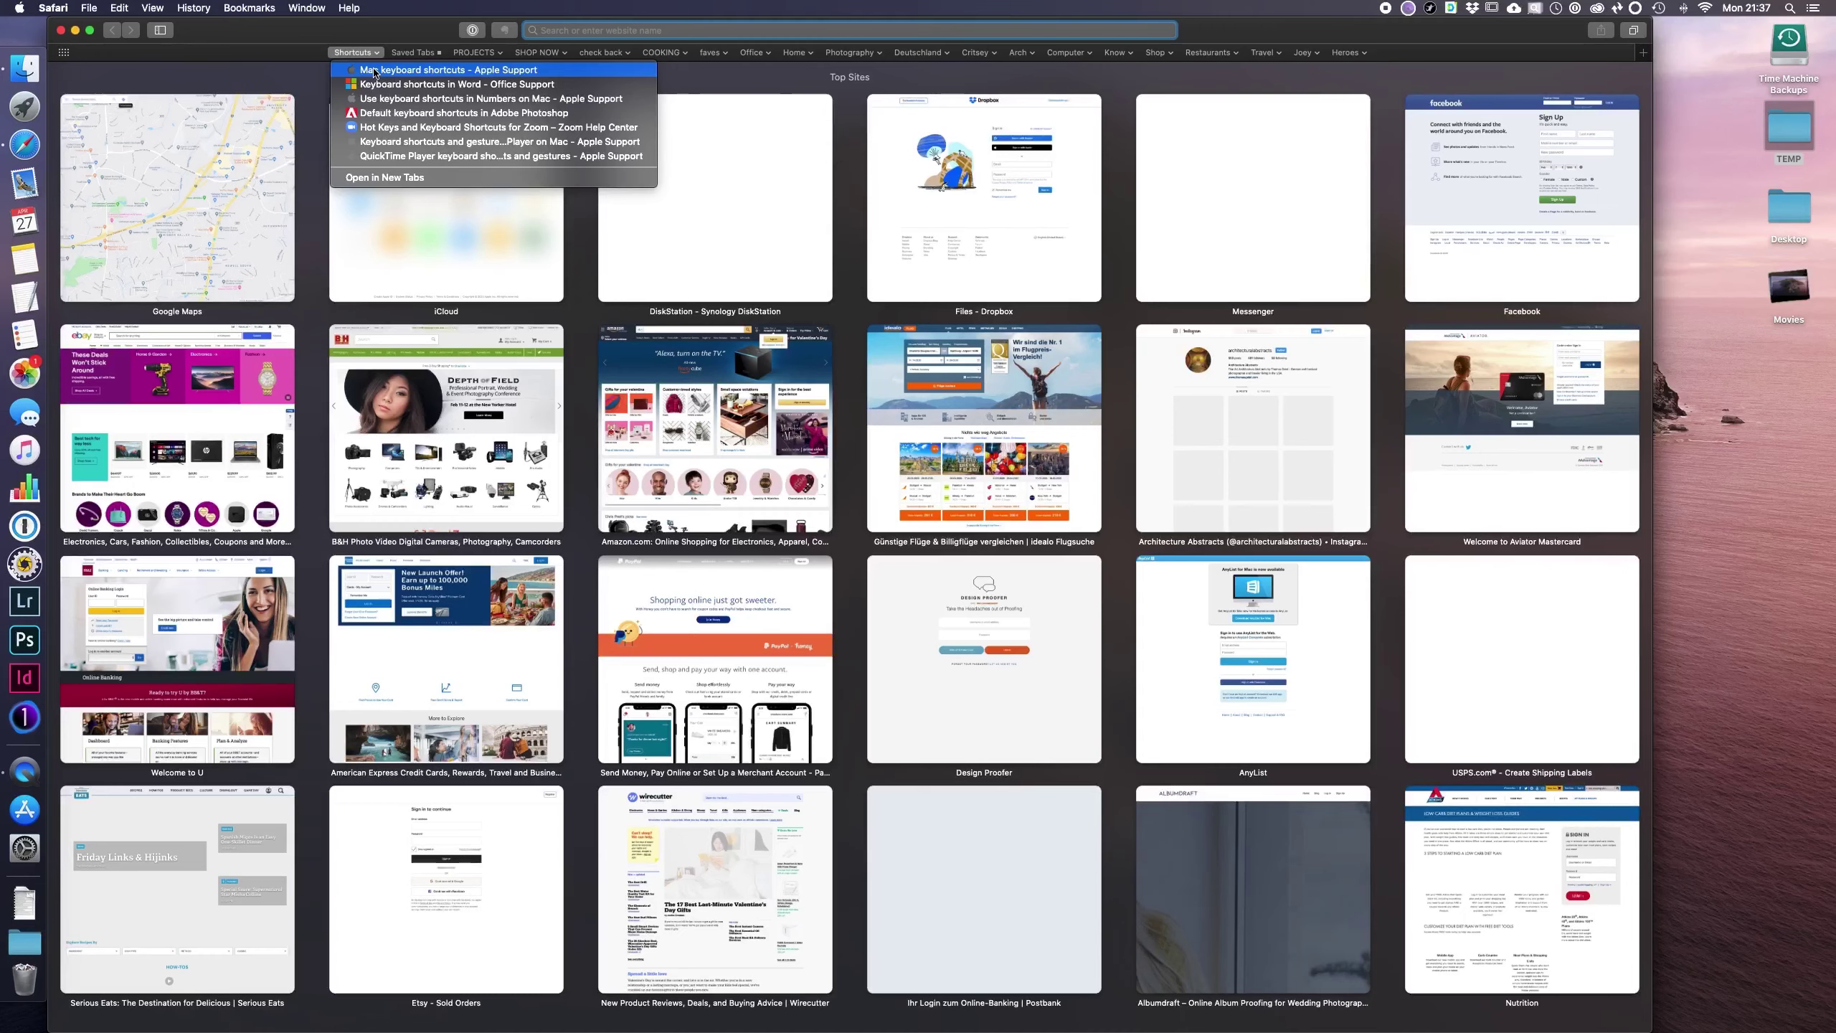
pyautogui.click(374, 73)
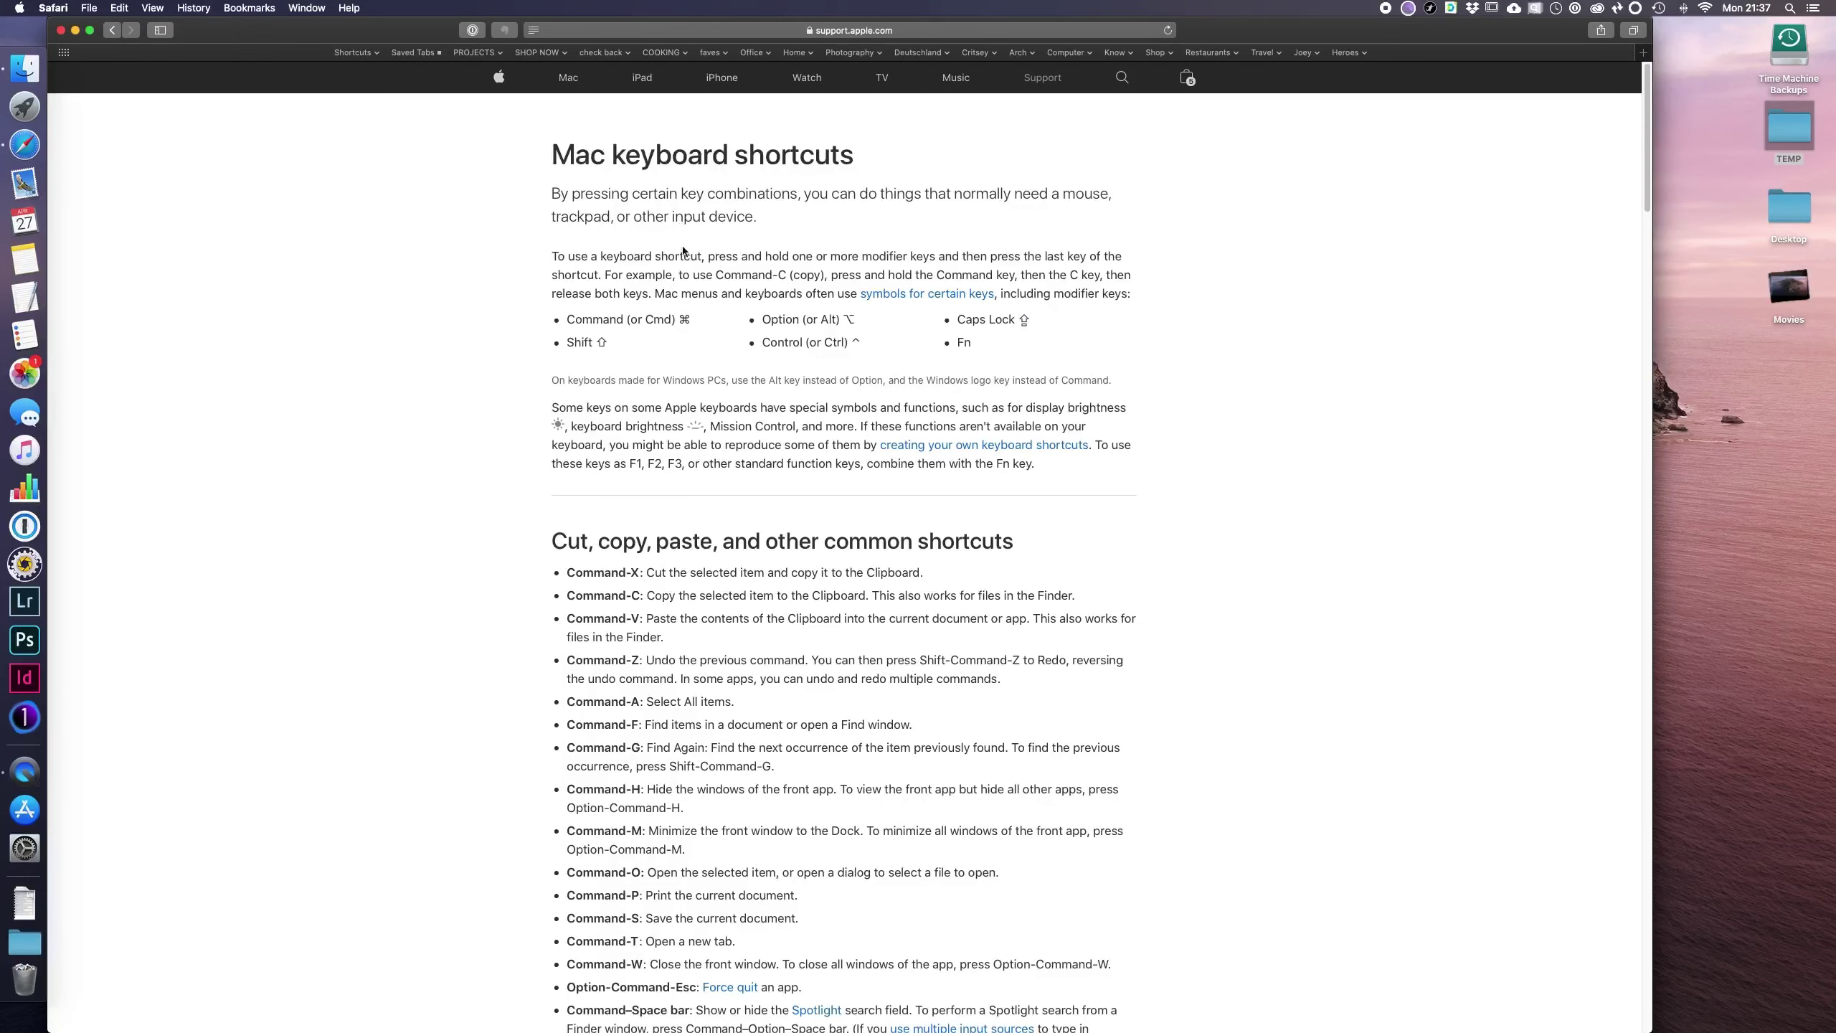
pyautogui.scroll(-10, 773, 608)
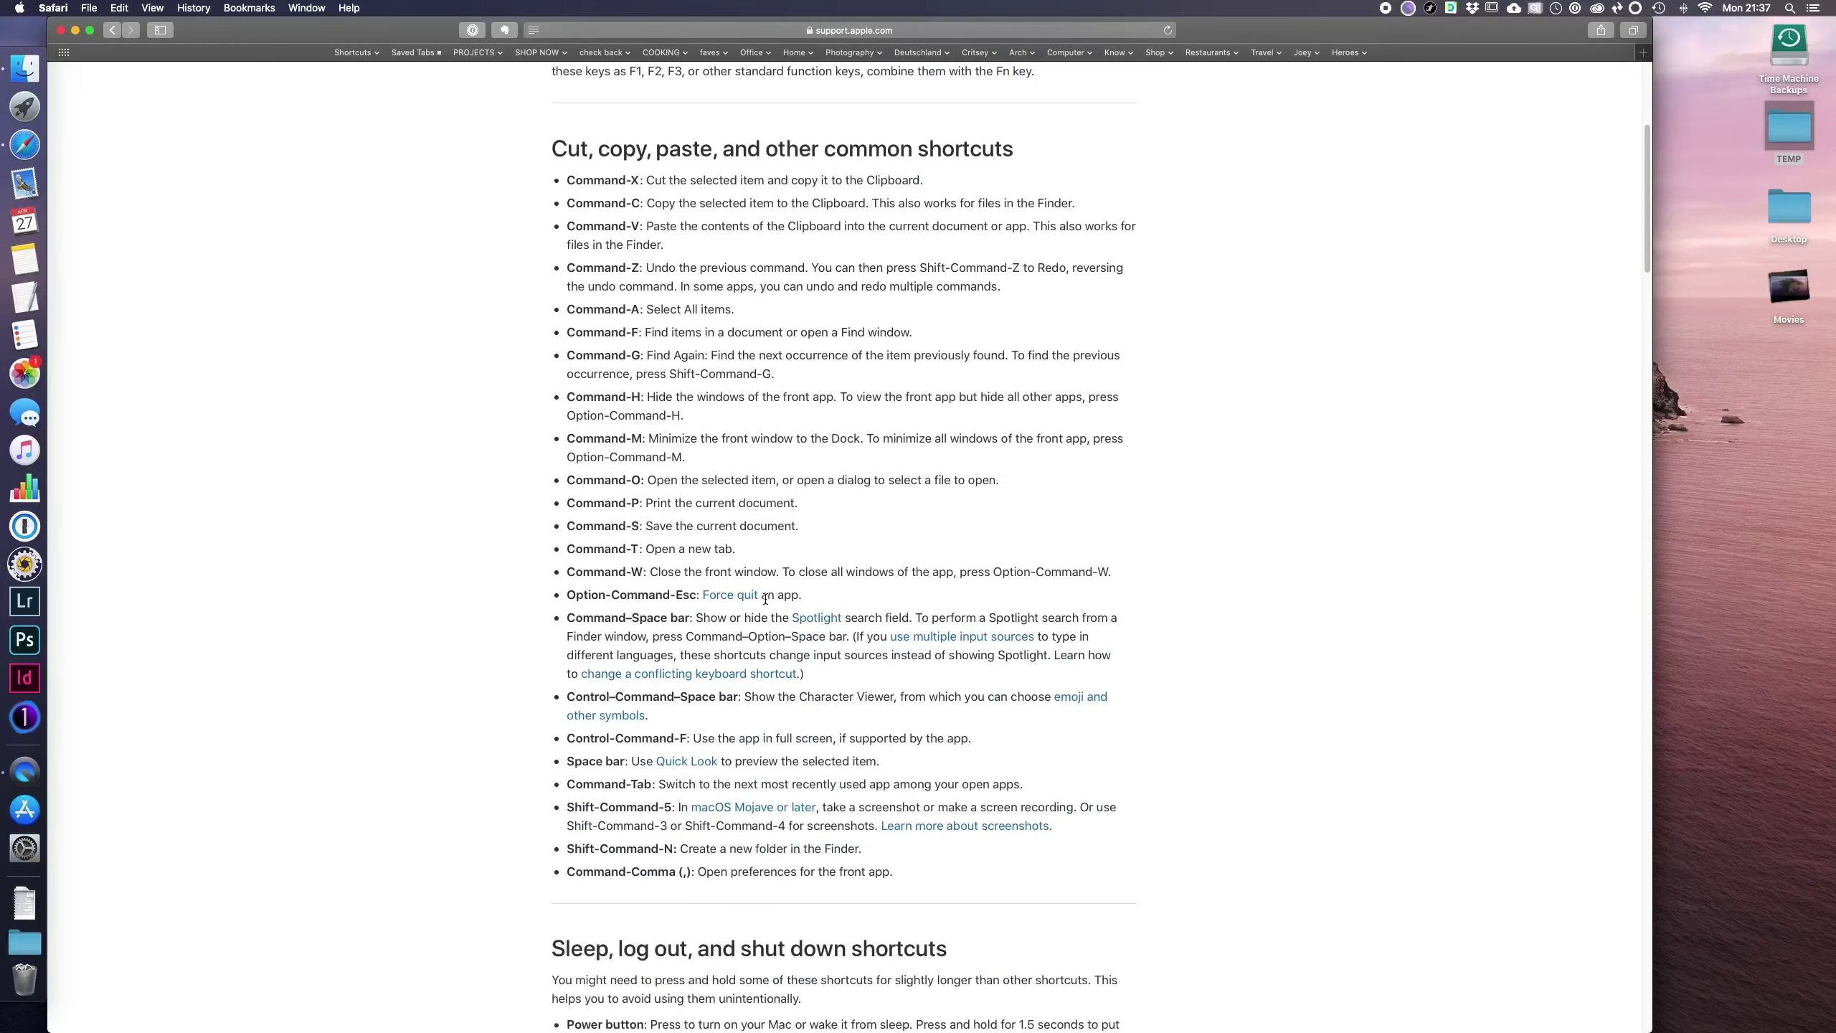
pyautogui.scroll(8, 765, 597)
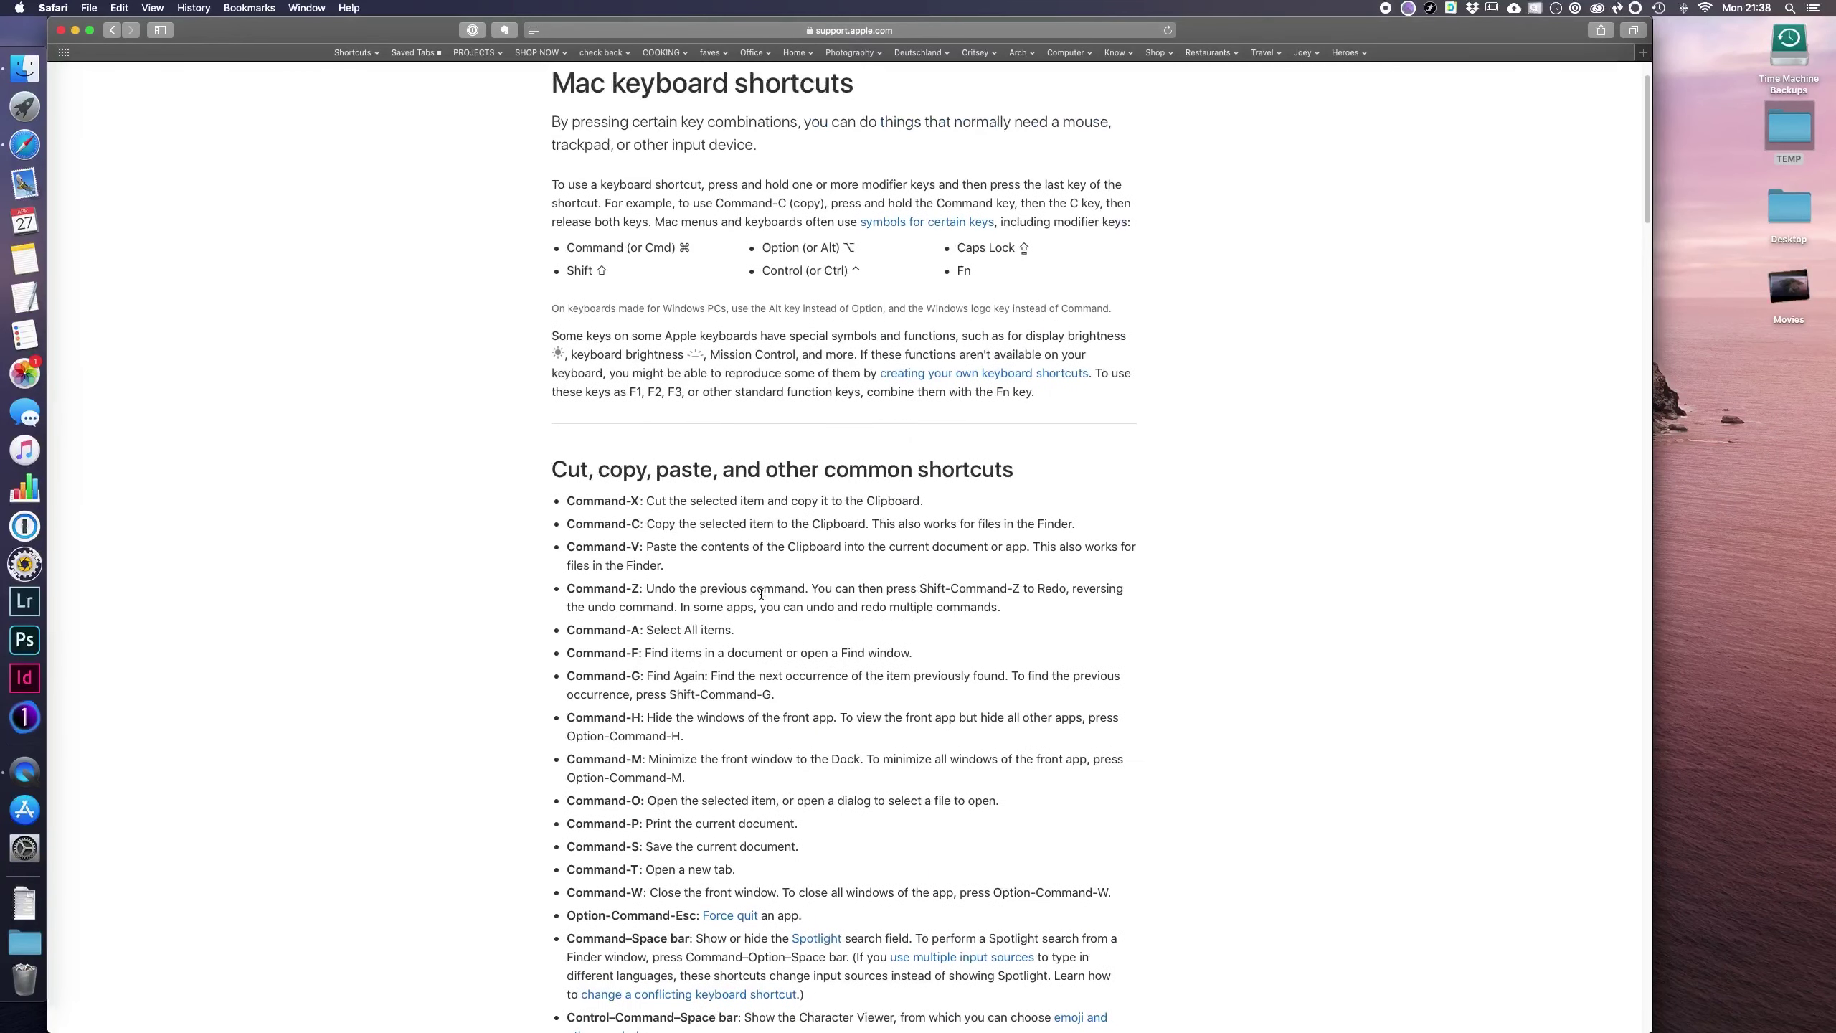
# Step: Show the bookmarked Keyboard shortcuts in Word page from Office Support in a new tab
pyautogui.press('super+t')
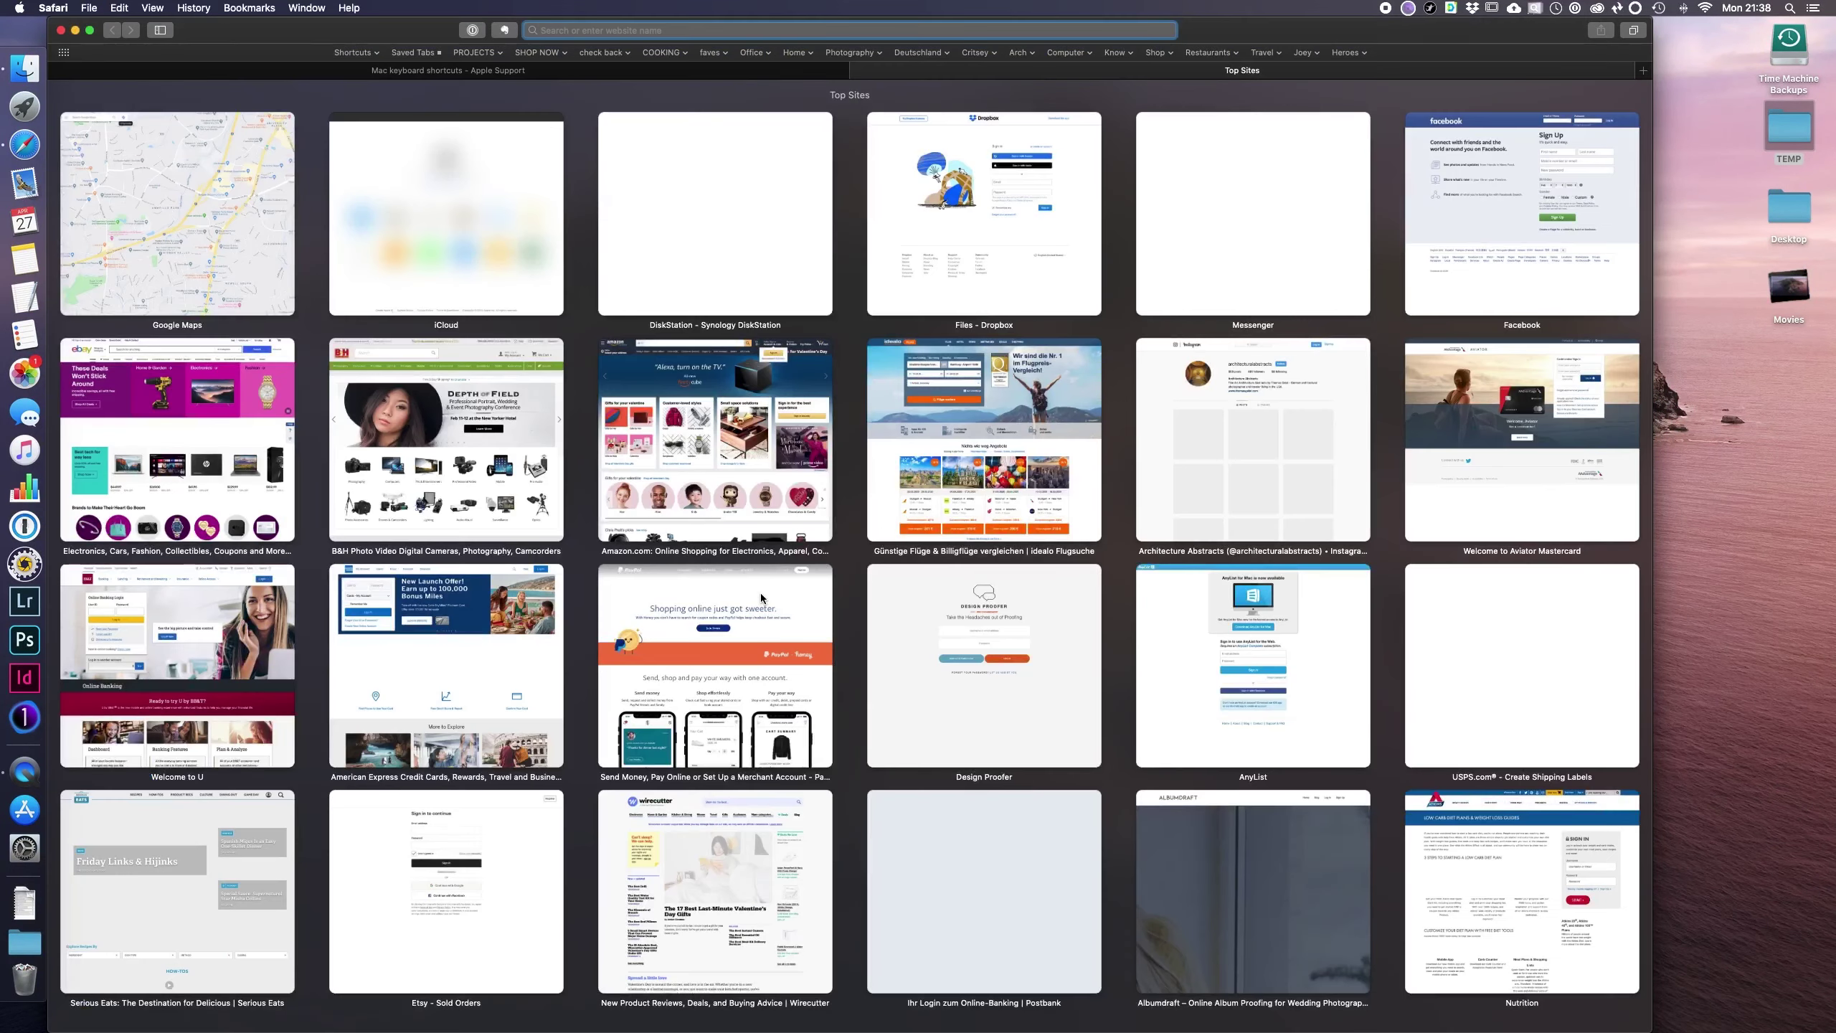
pyautogui.moveTo(761, 598)
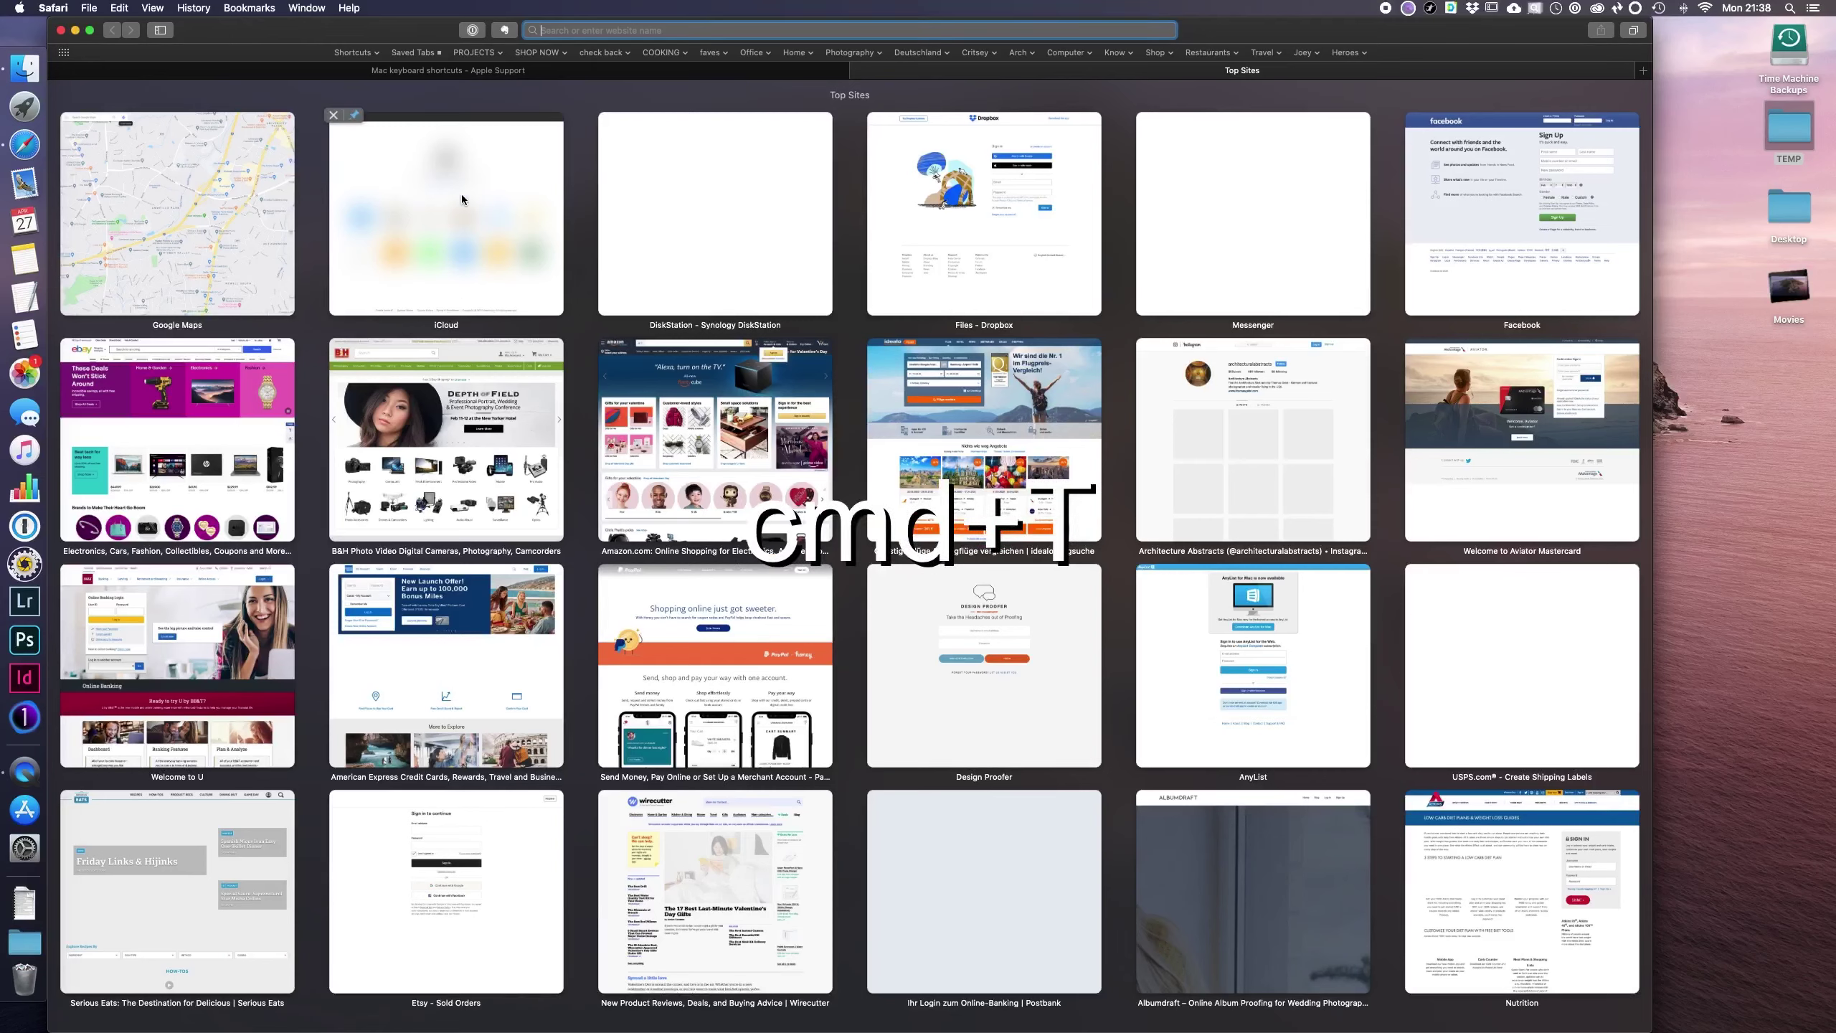
pyautogui.click(354, 53)
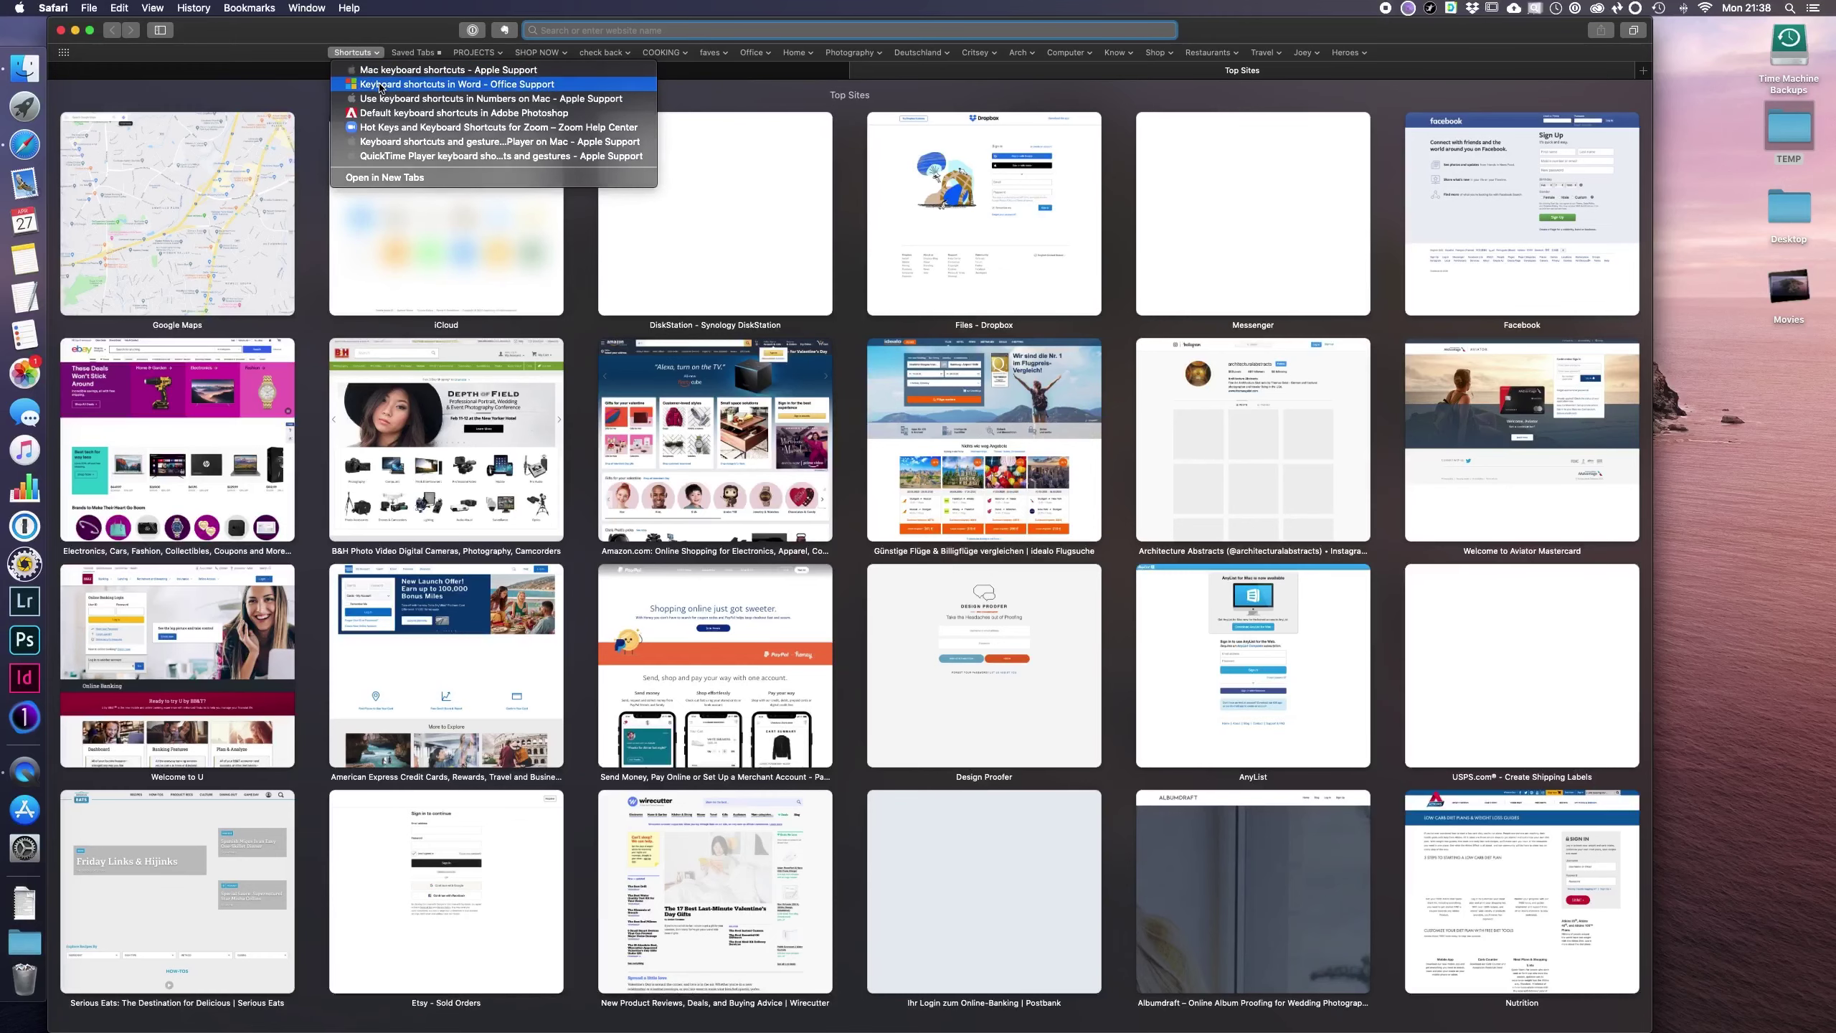
pyautogui.click(380, 85)
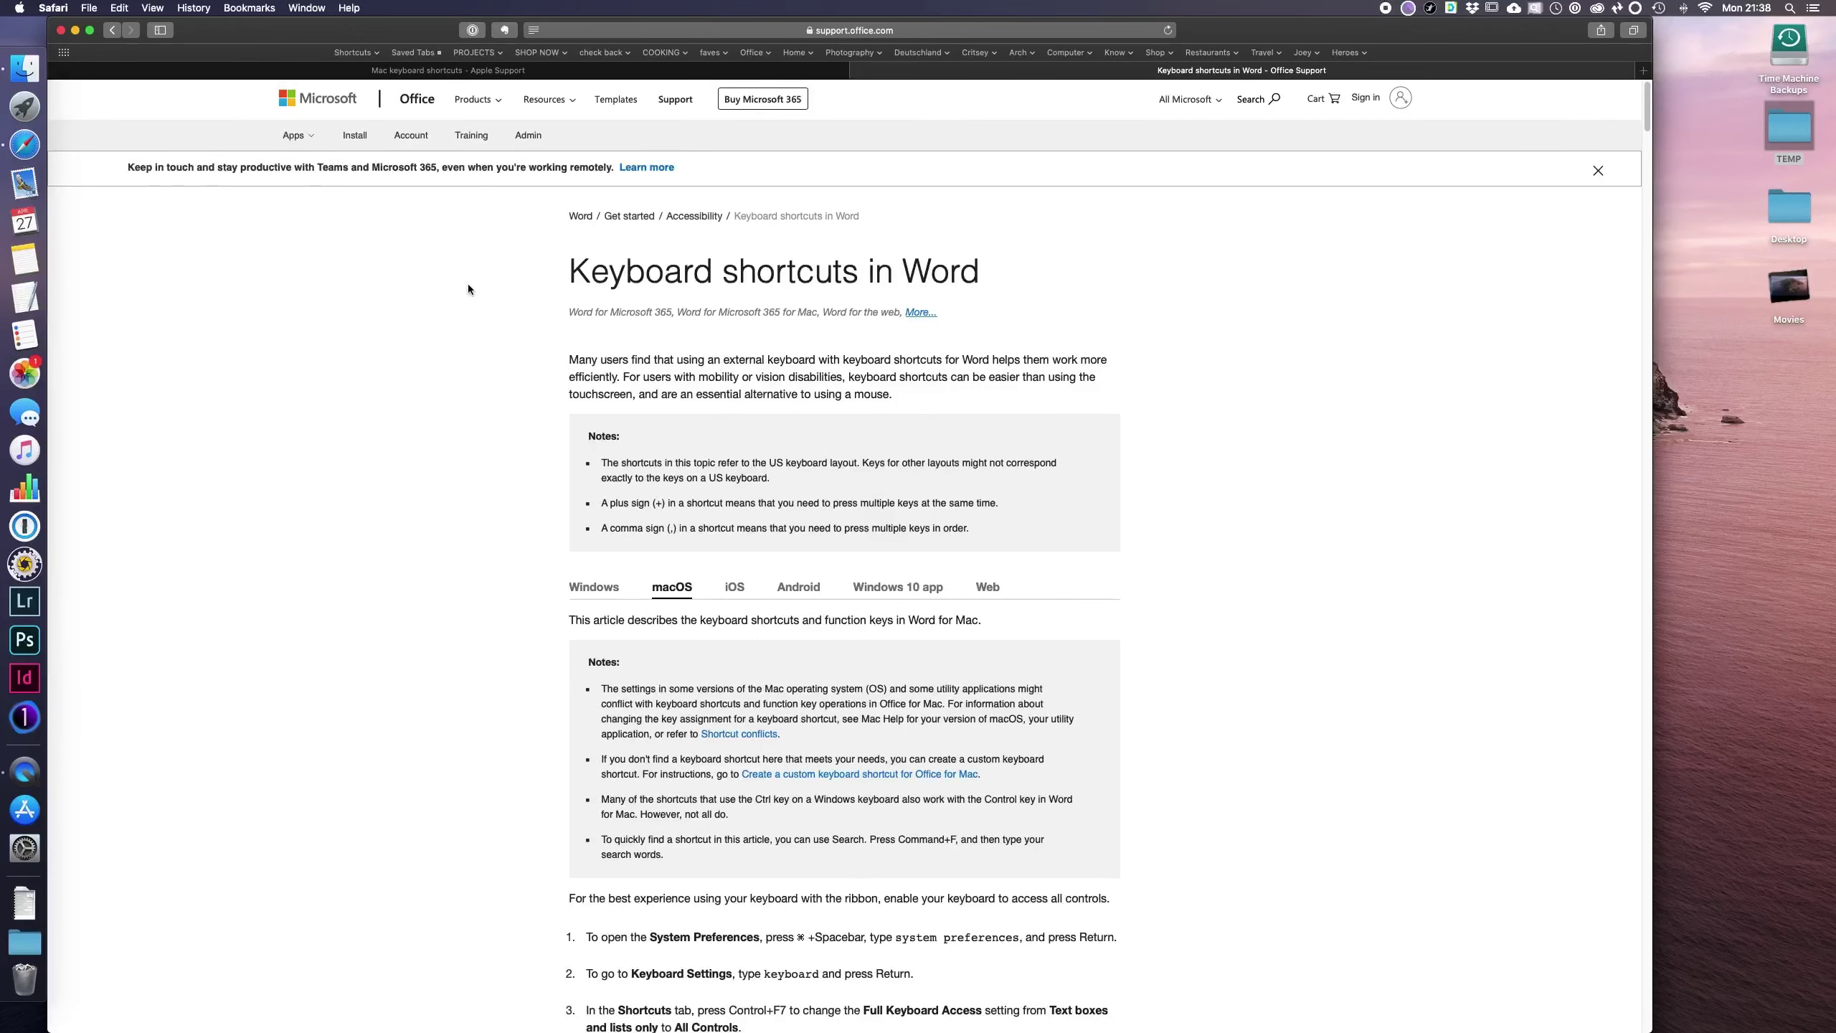
# Step: Show the bookmarked Default keyboard shortcuts in Adobe Photoshop page in another new tab and skim its Popular shortcuts table
pyautogui.press('super+t')
pyautogui.click(367, 54)
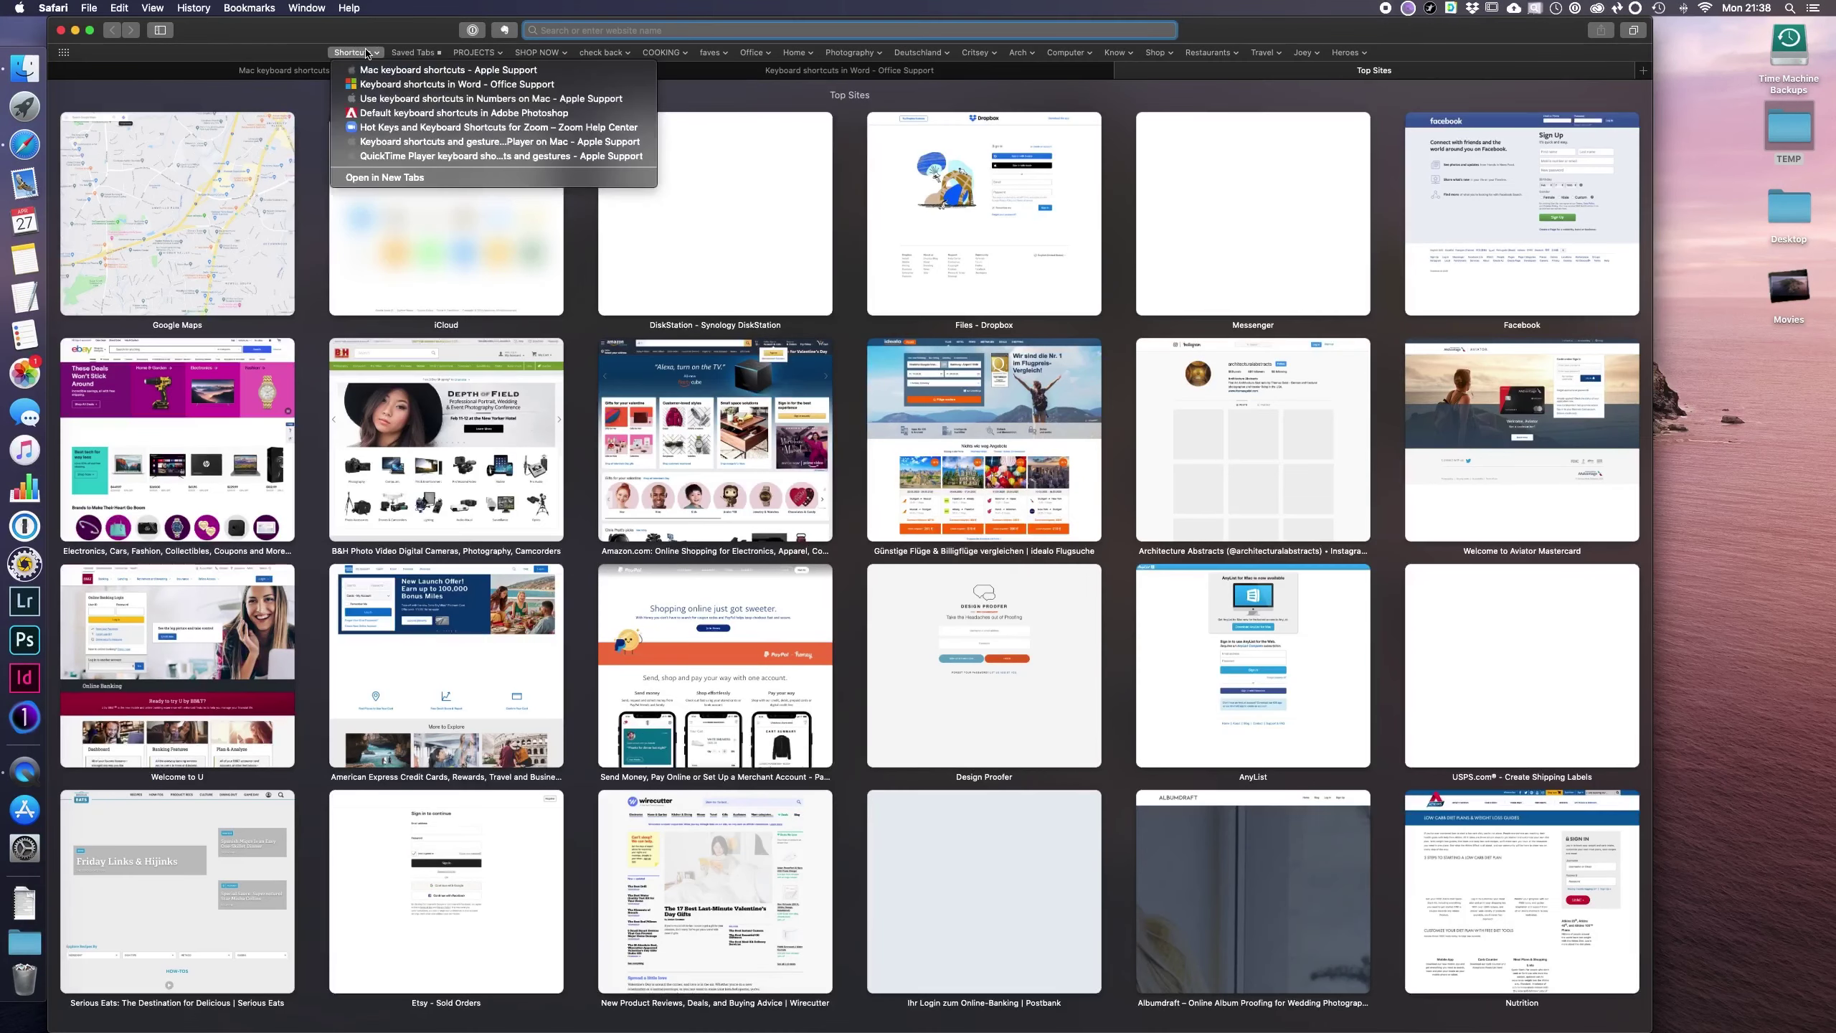
pyautogui.click(388, 113)
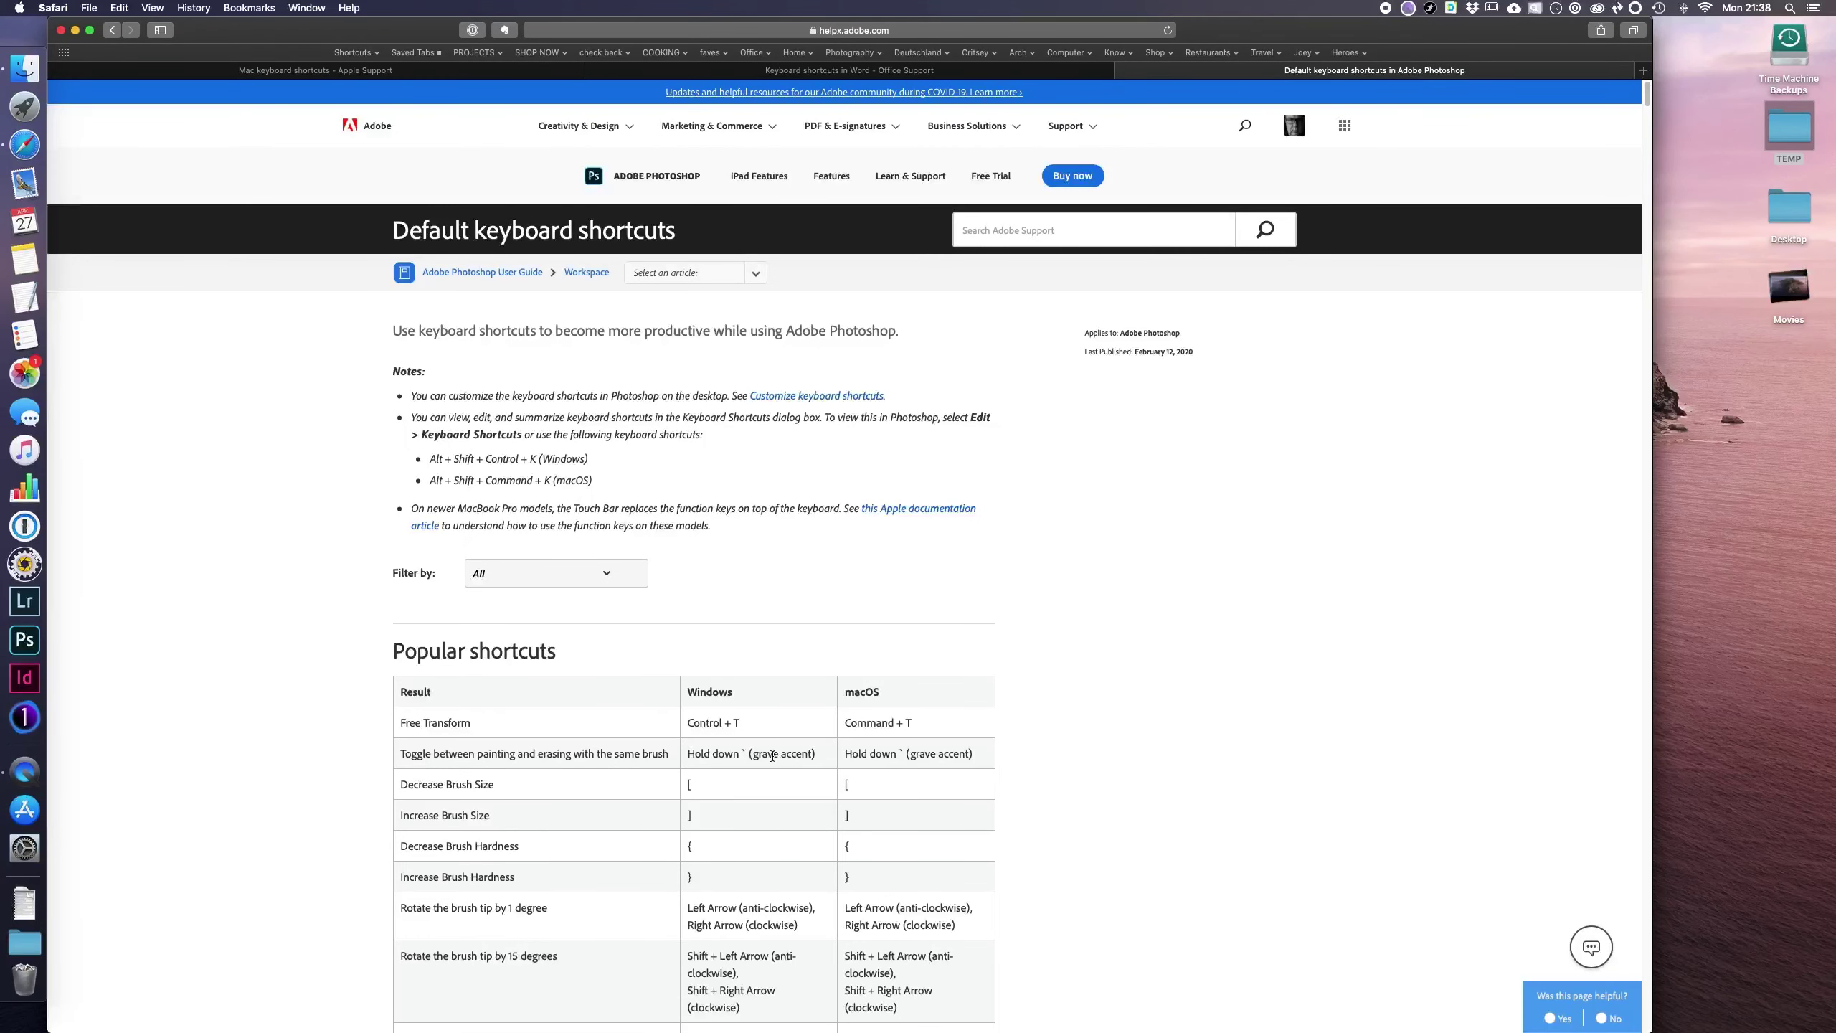
pyautogui.scroll(-5, 686, 706)
pyautogui.scroll(5, 772, 751)
pyautogui.scroll(1, 772, 751)
pyautogui.scroll(-5, 838, 519)
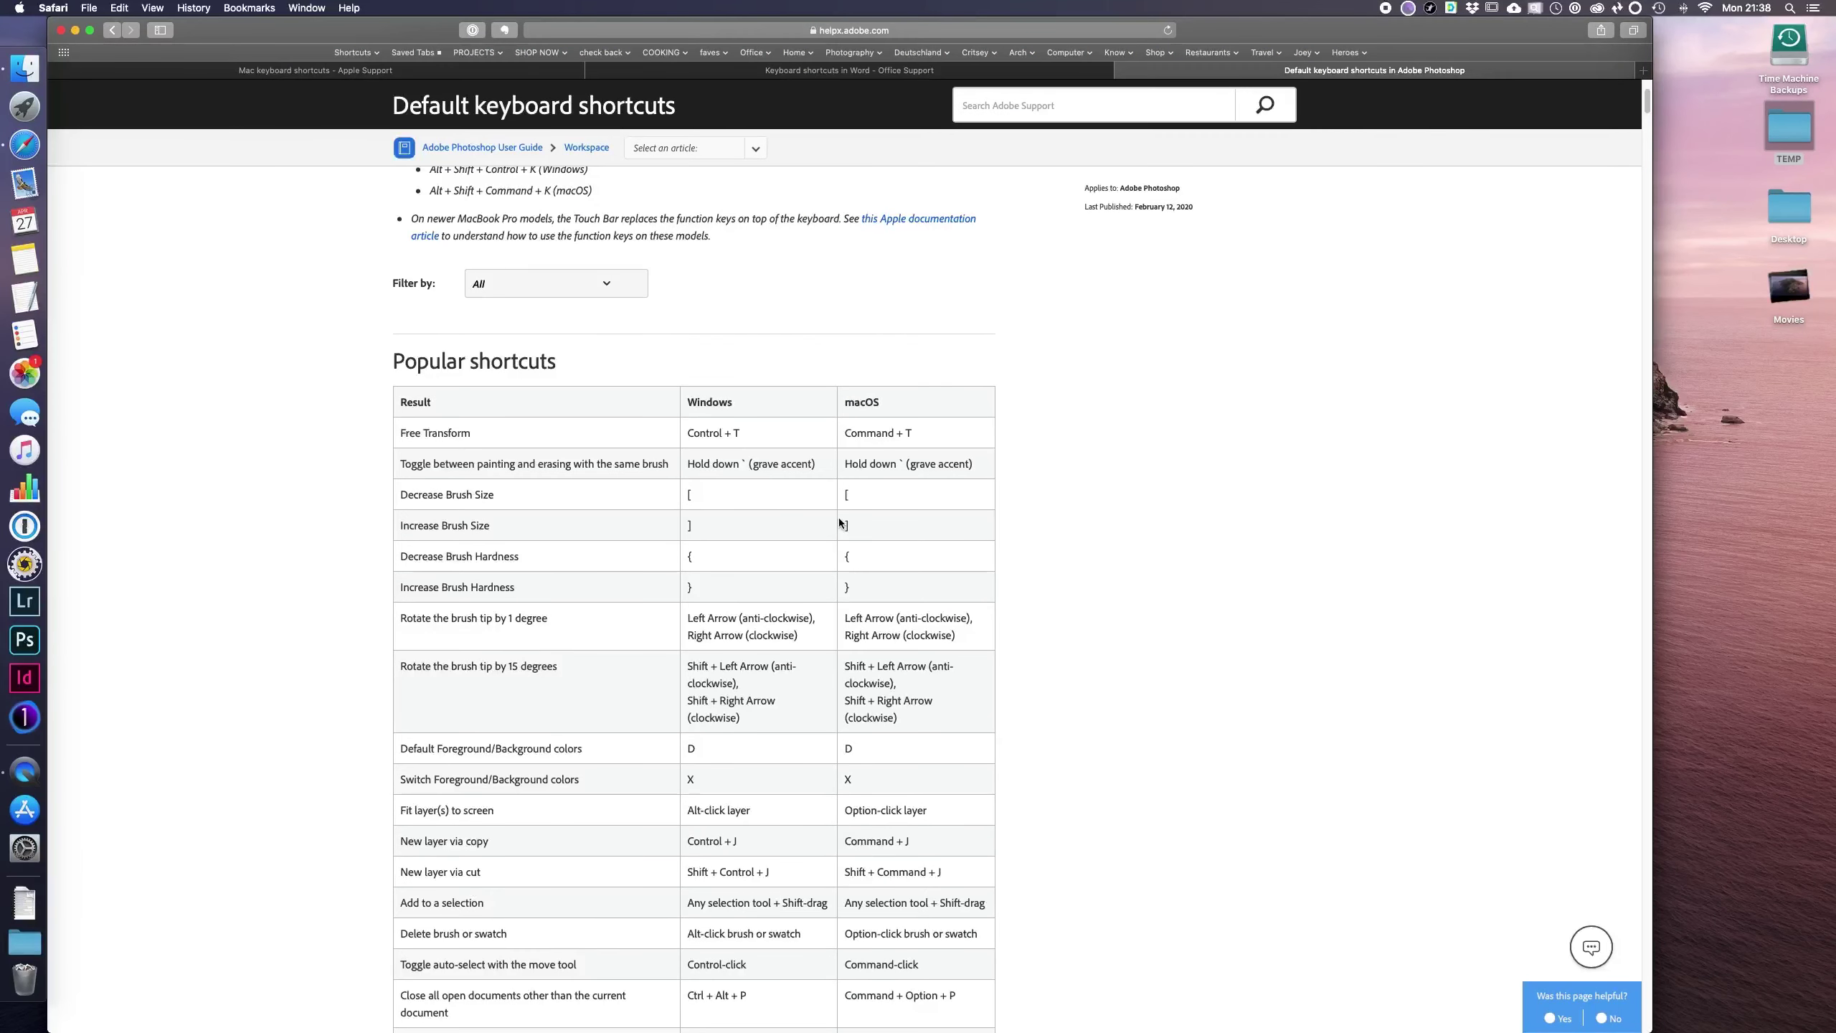
pyautogui.scroll(3, 842, 519)
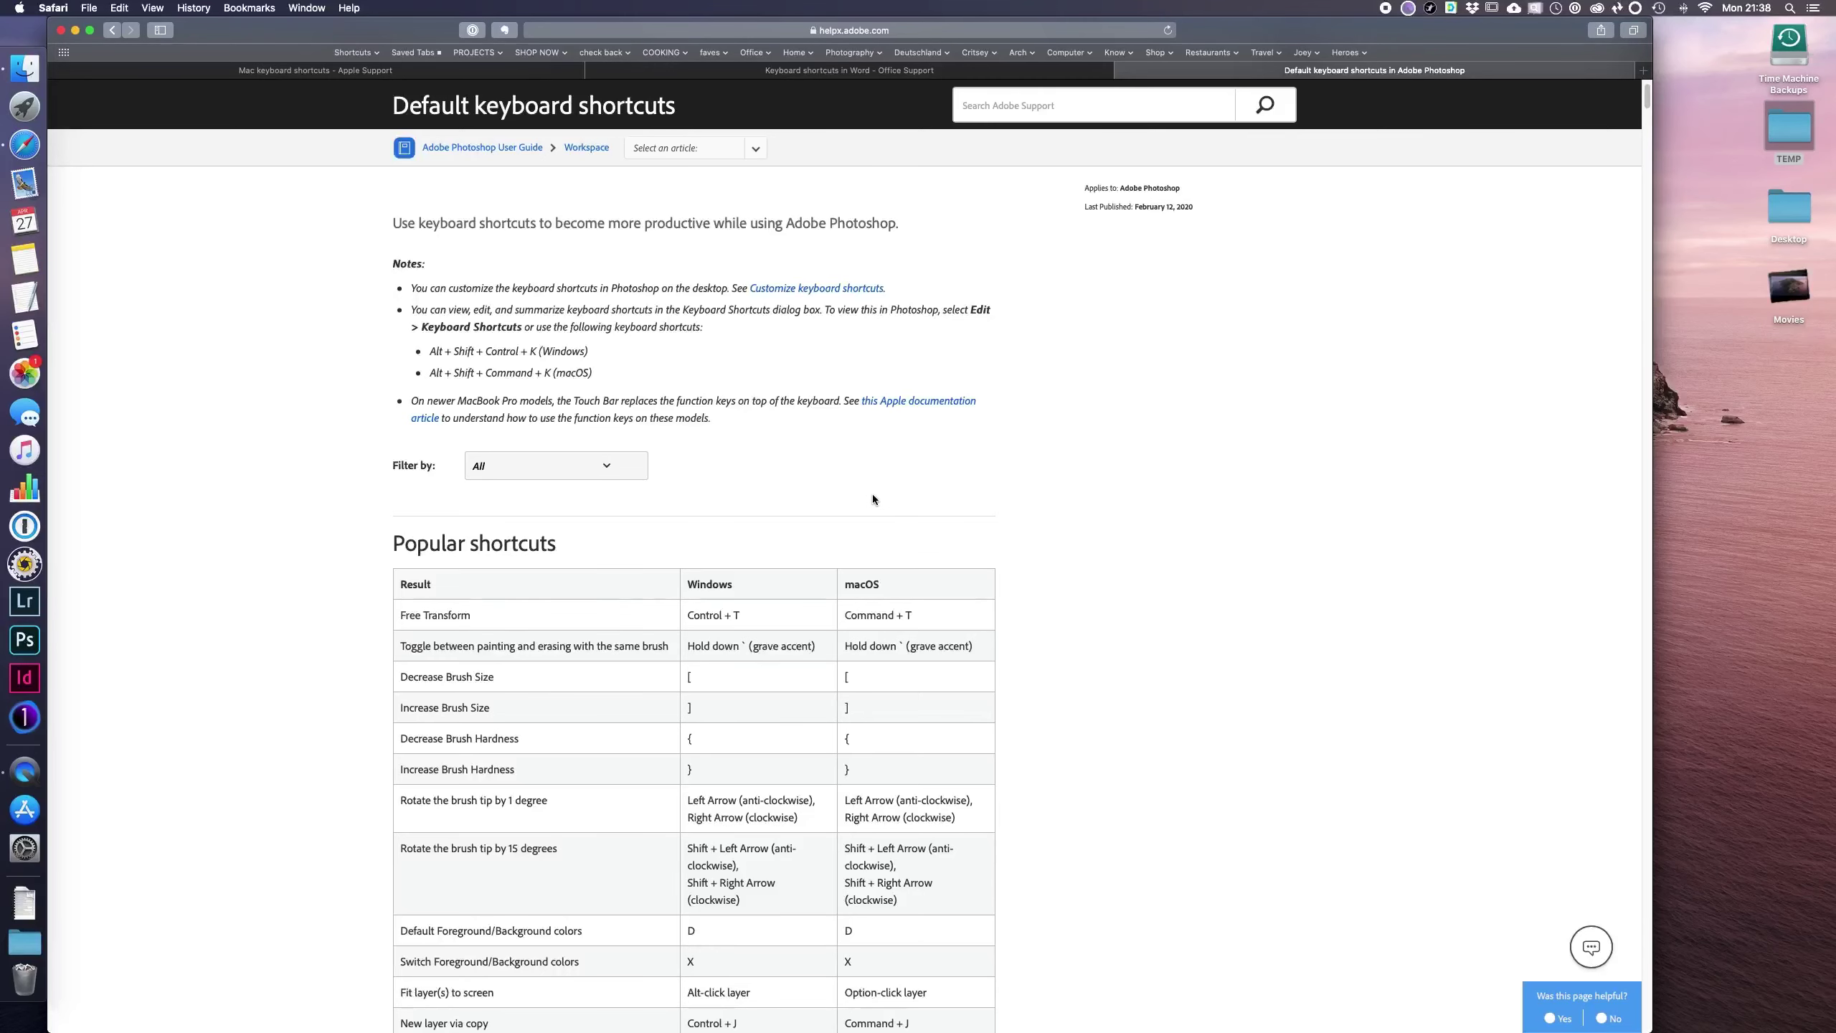
# Step: Close the Photoshop, Word and Mac keyboard shortcuts tabs one after another, closing the browser window with the last
pyautogui.press('super+v')
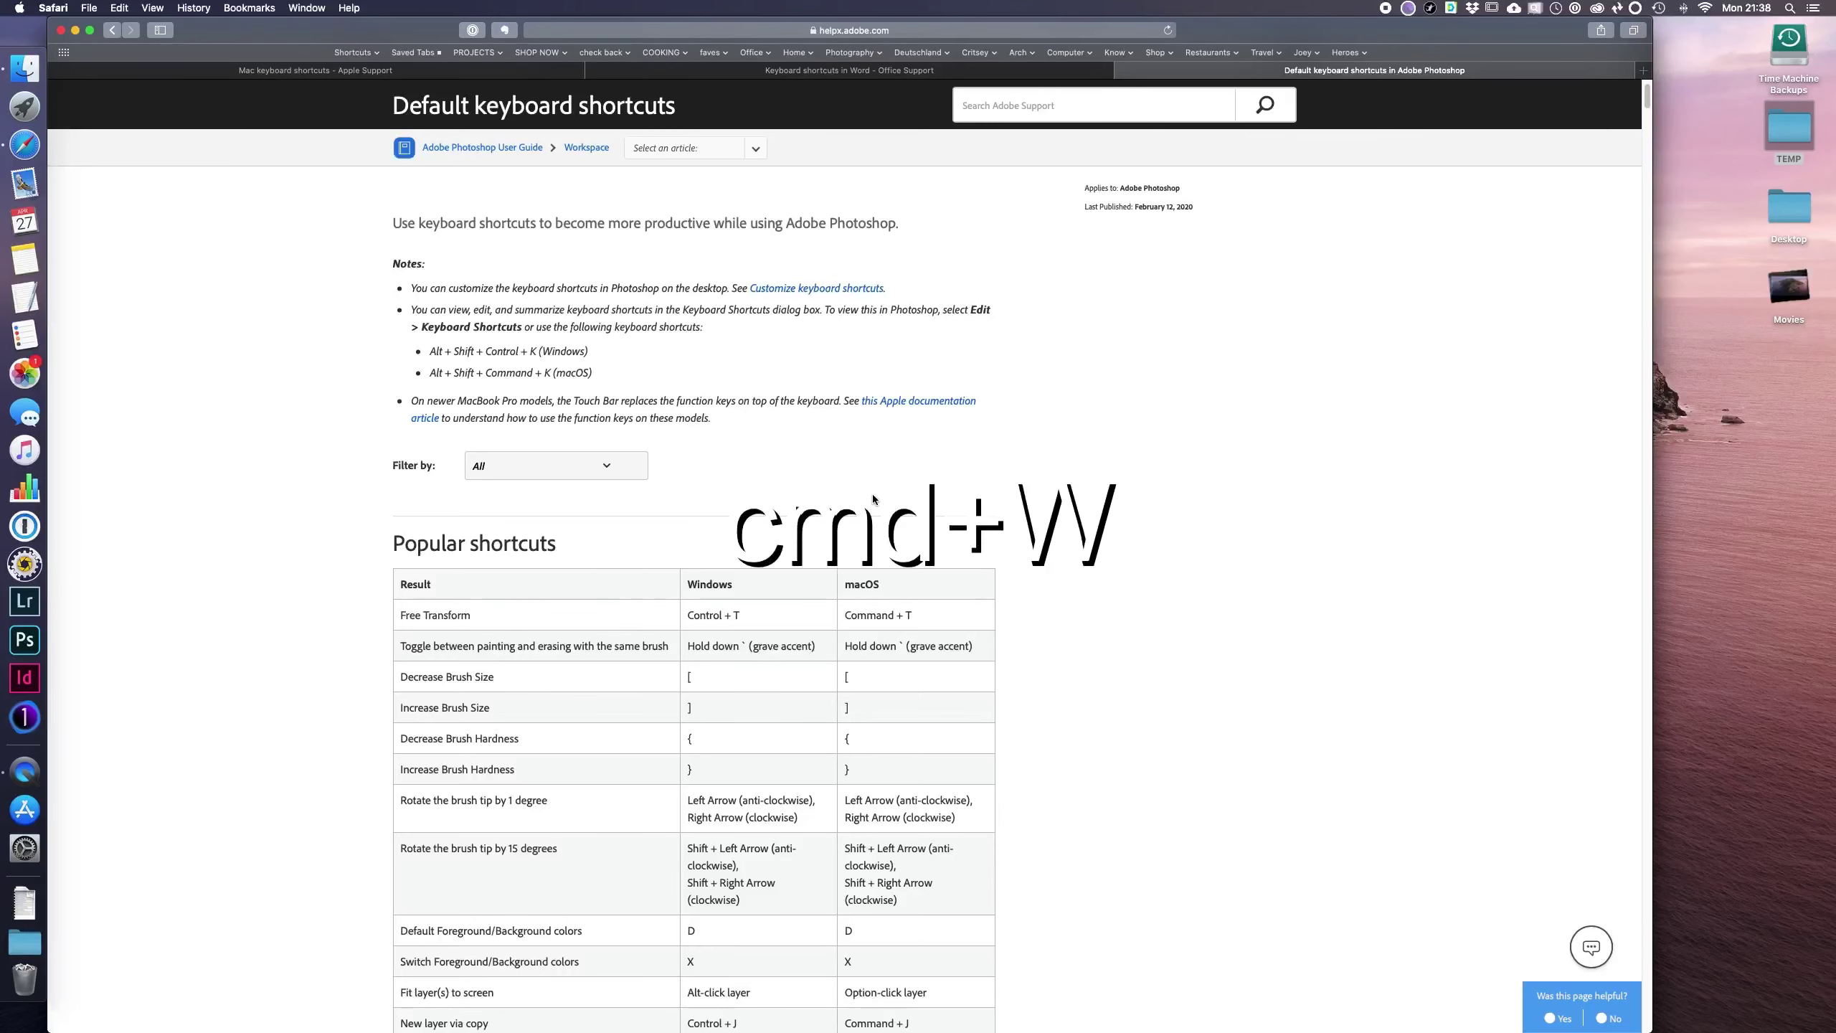
pyautogui.press('super+w')
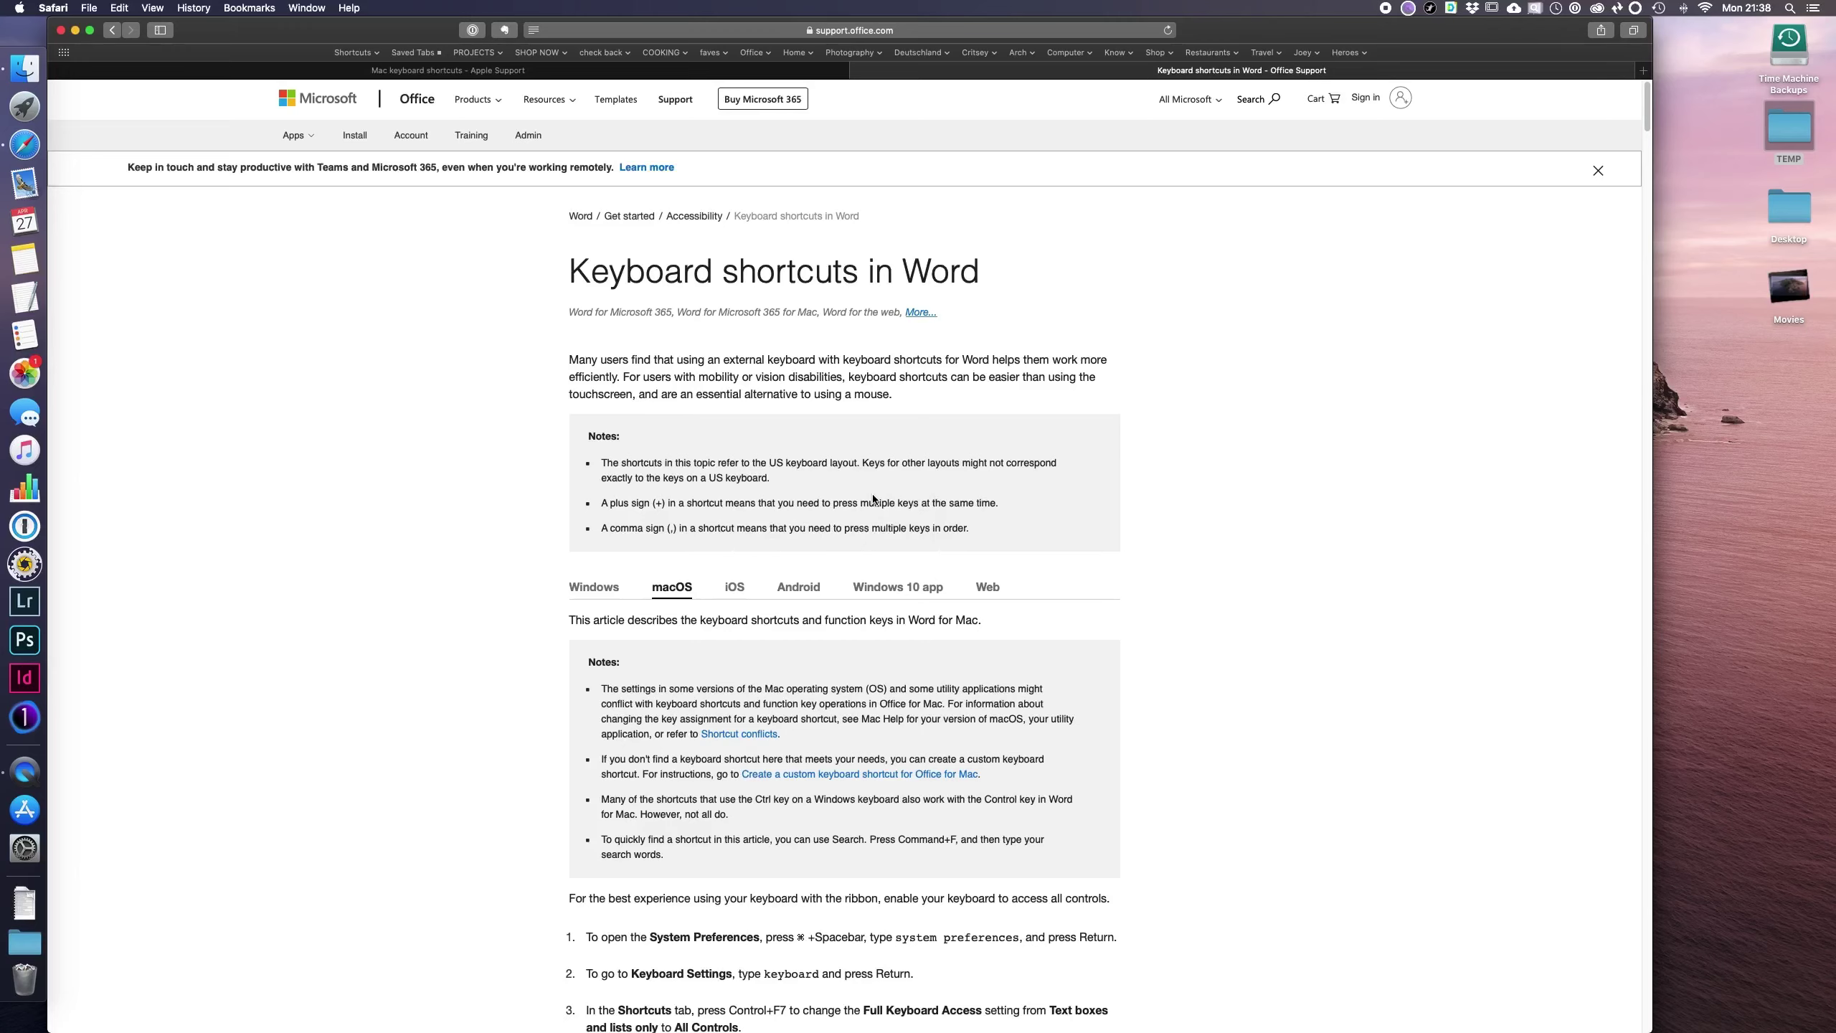
pyautogui.press('super+w')
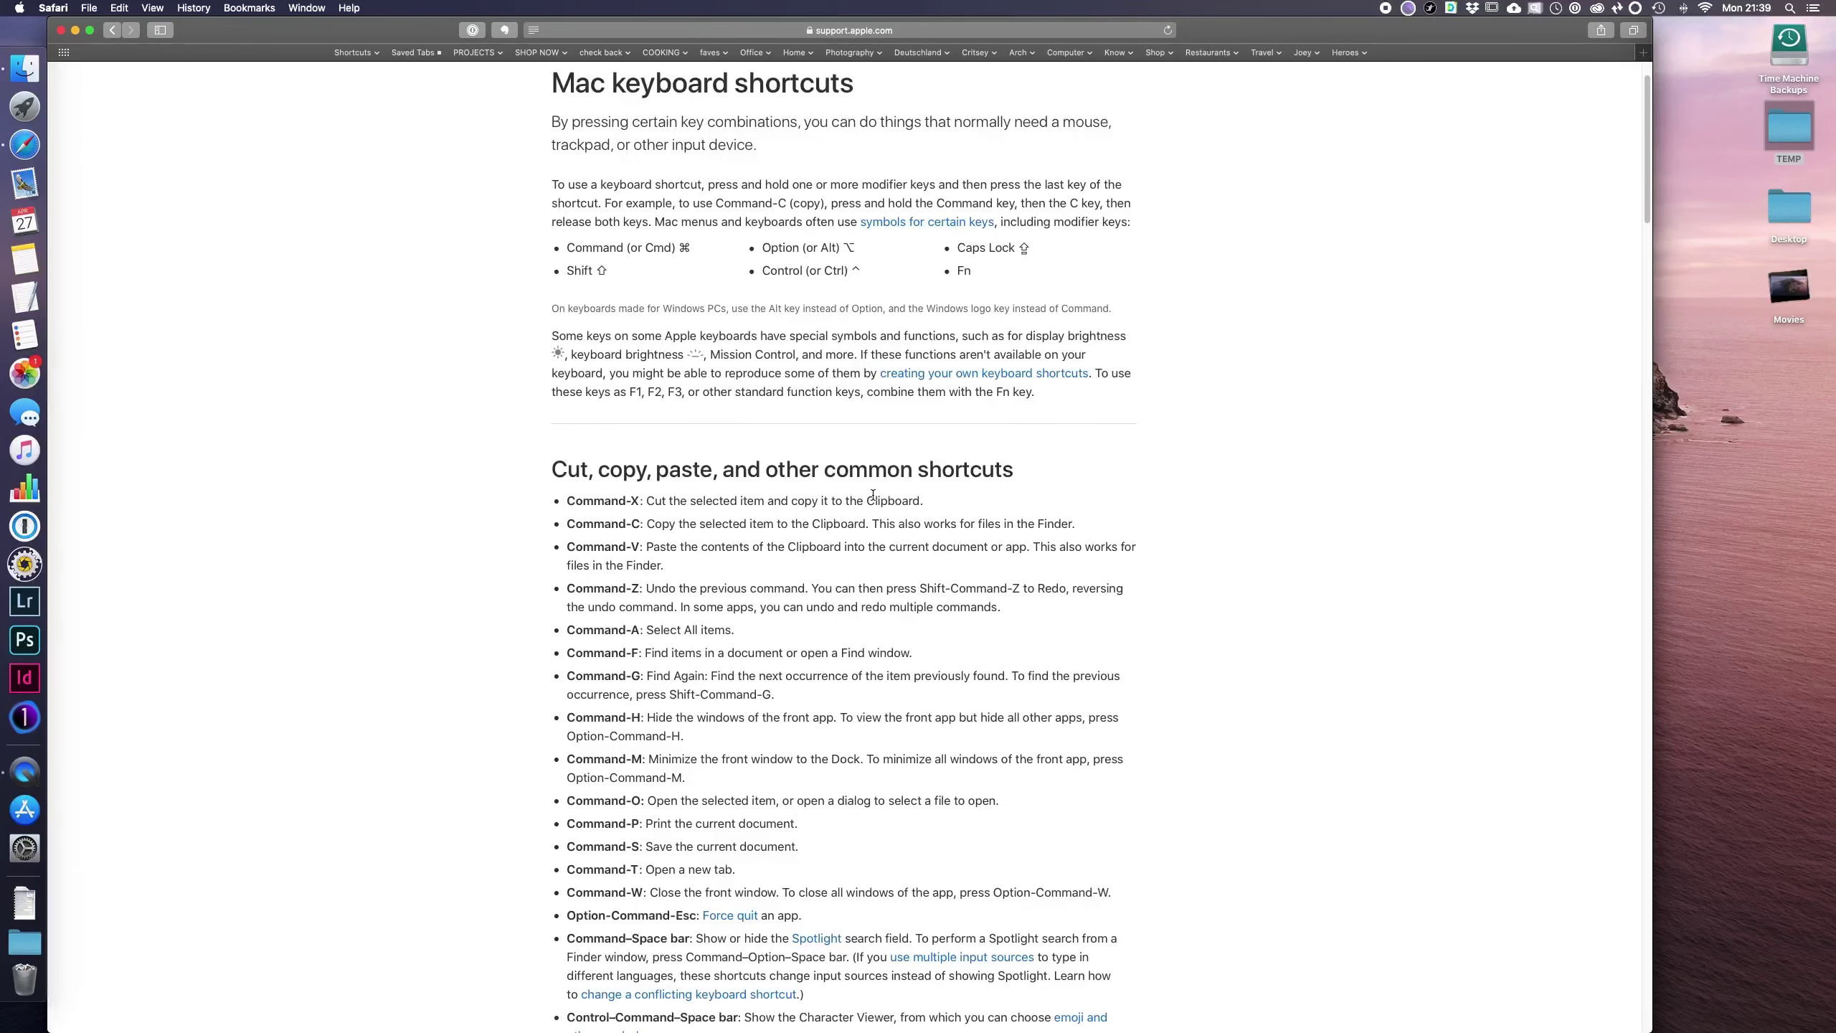
pyautogui.press('super+w')
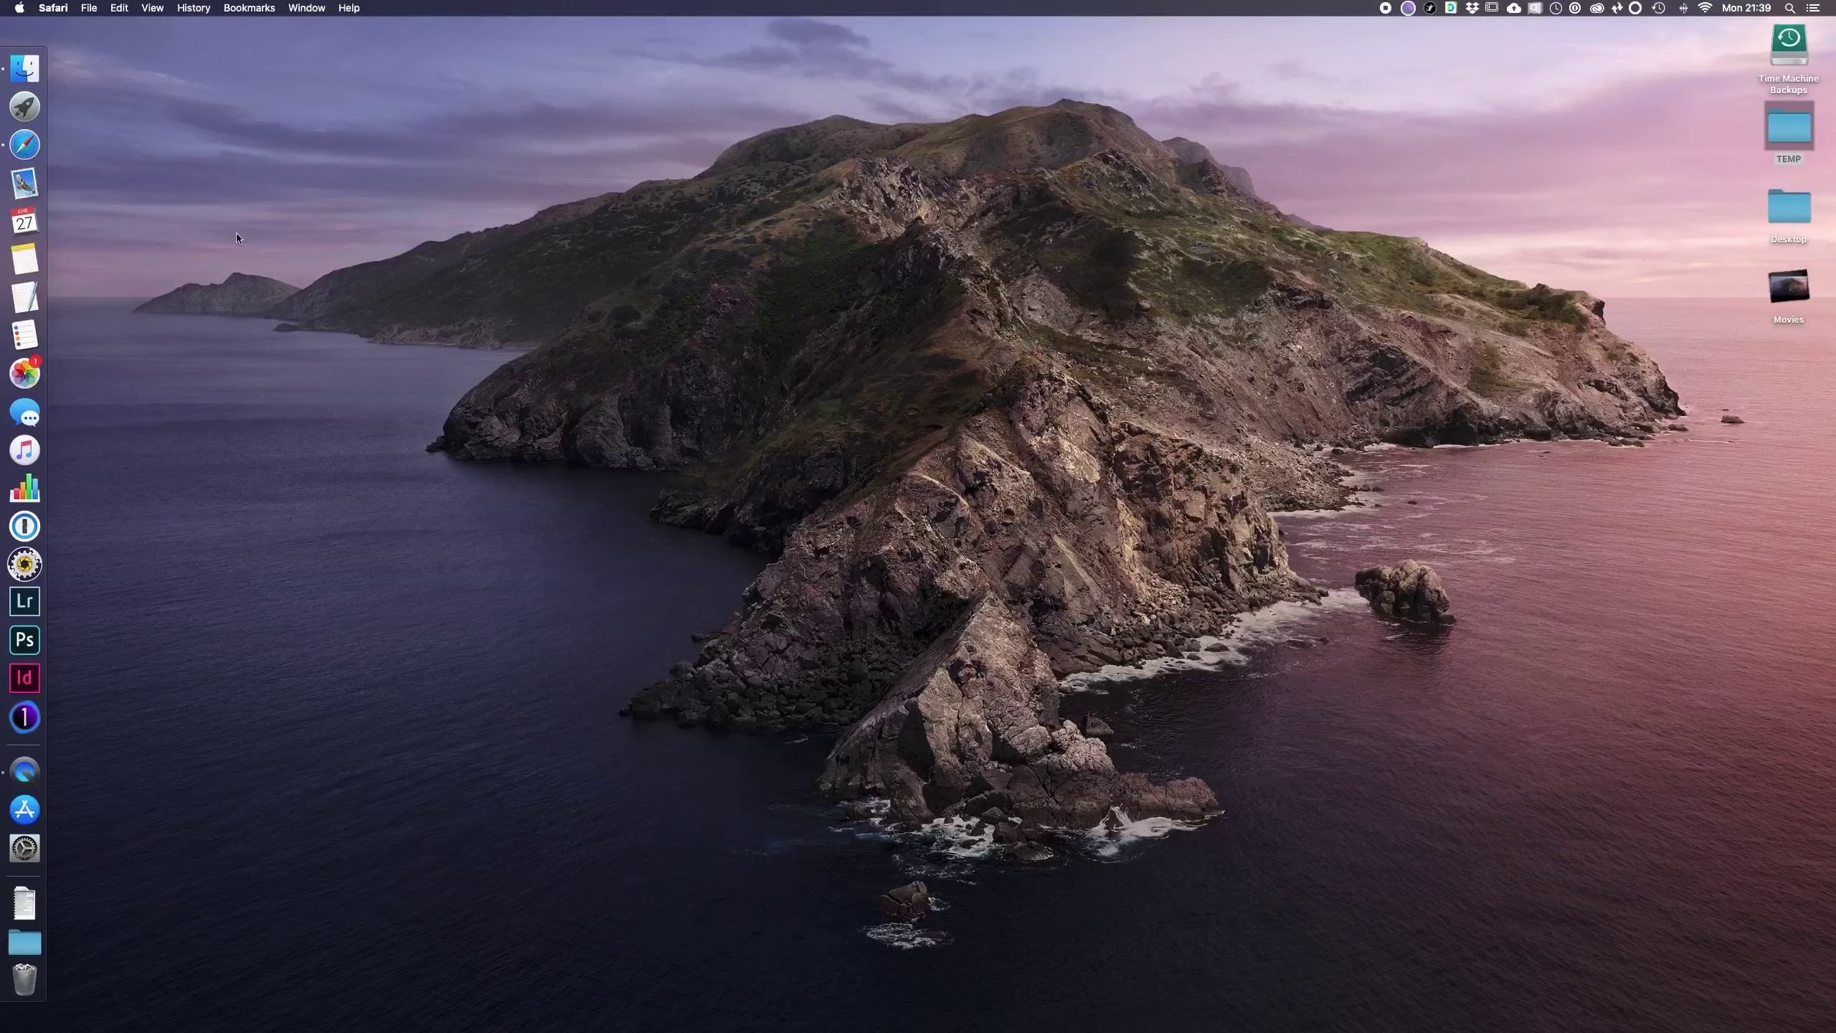
# Step: Reopen a Safari window and load the bookmarked Hot Keys and Keyboard Shortcuts for Zoom page
pyautogui.click(25, 145)
pyautogui.click(352, 53)
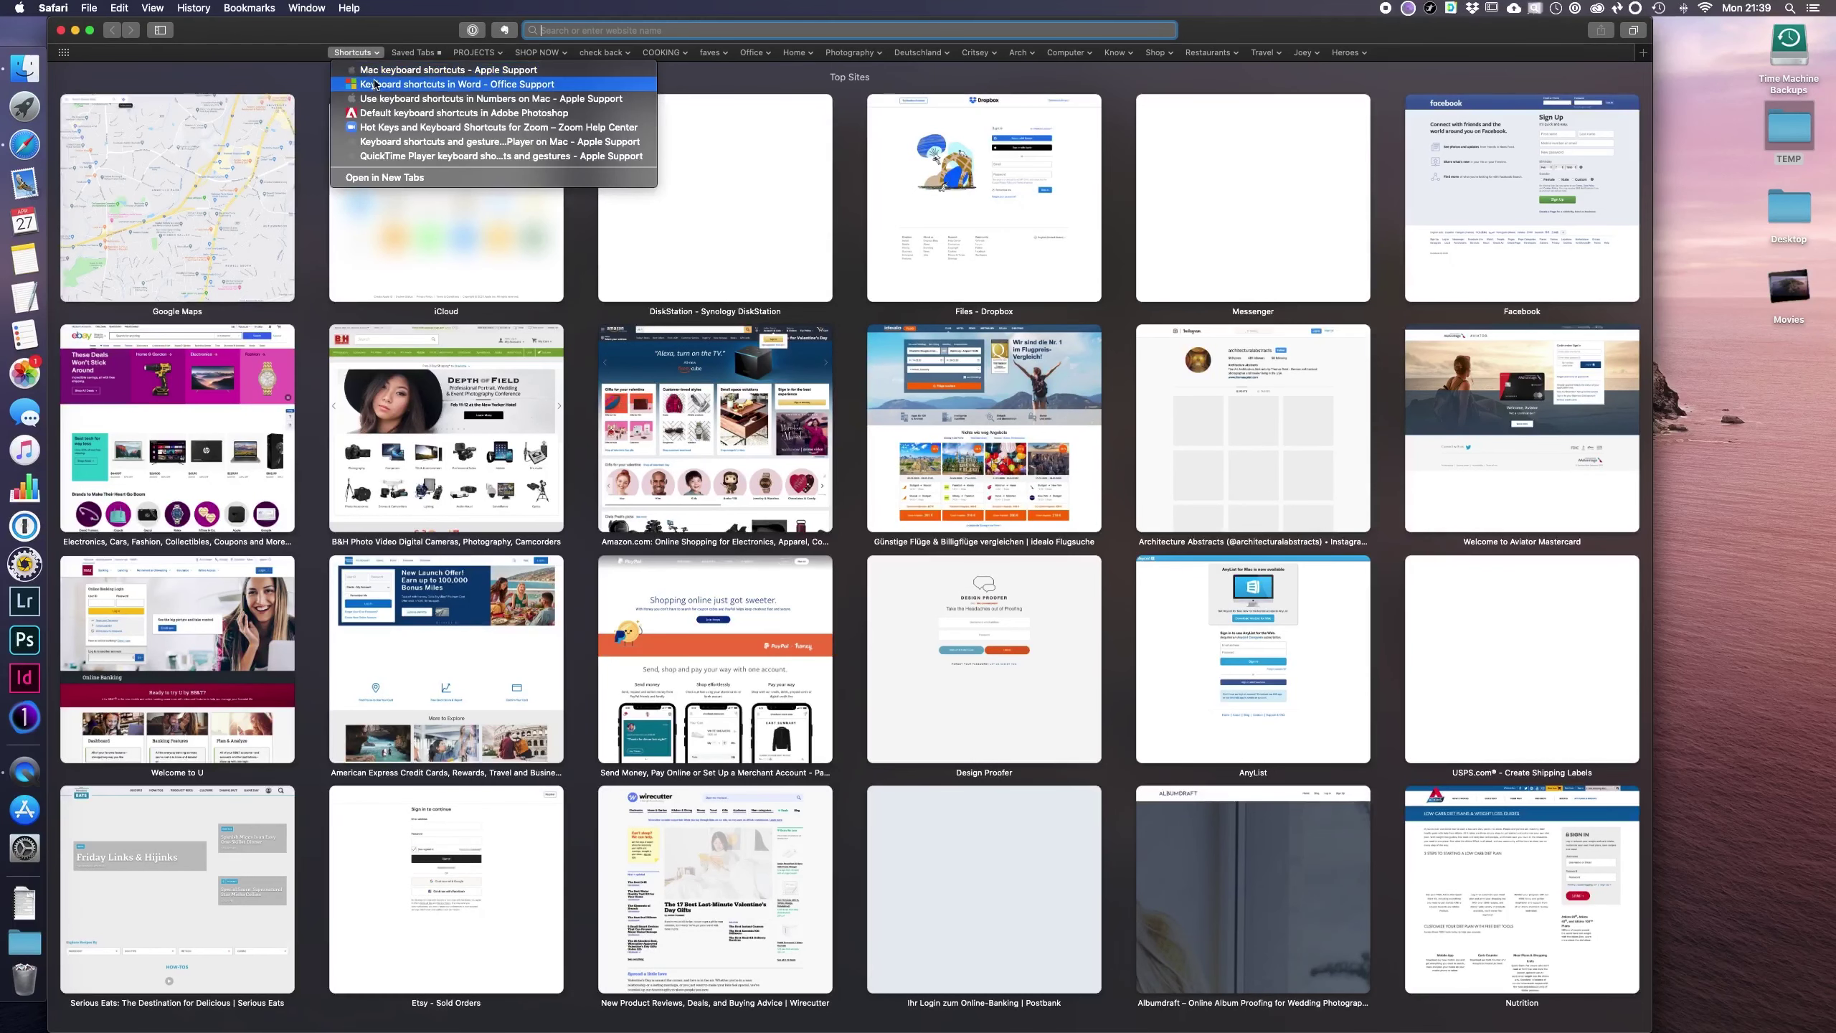
pyautogui.click(379, 127)
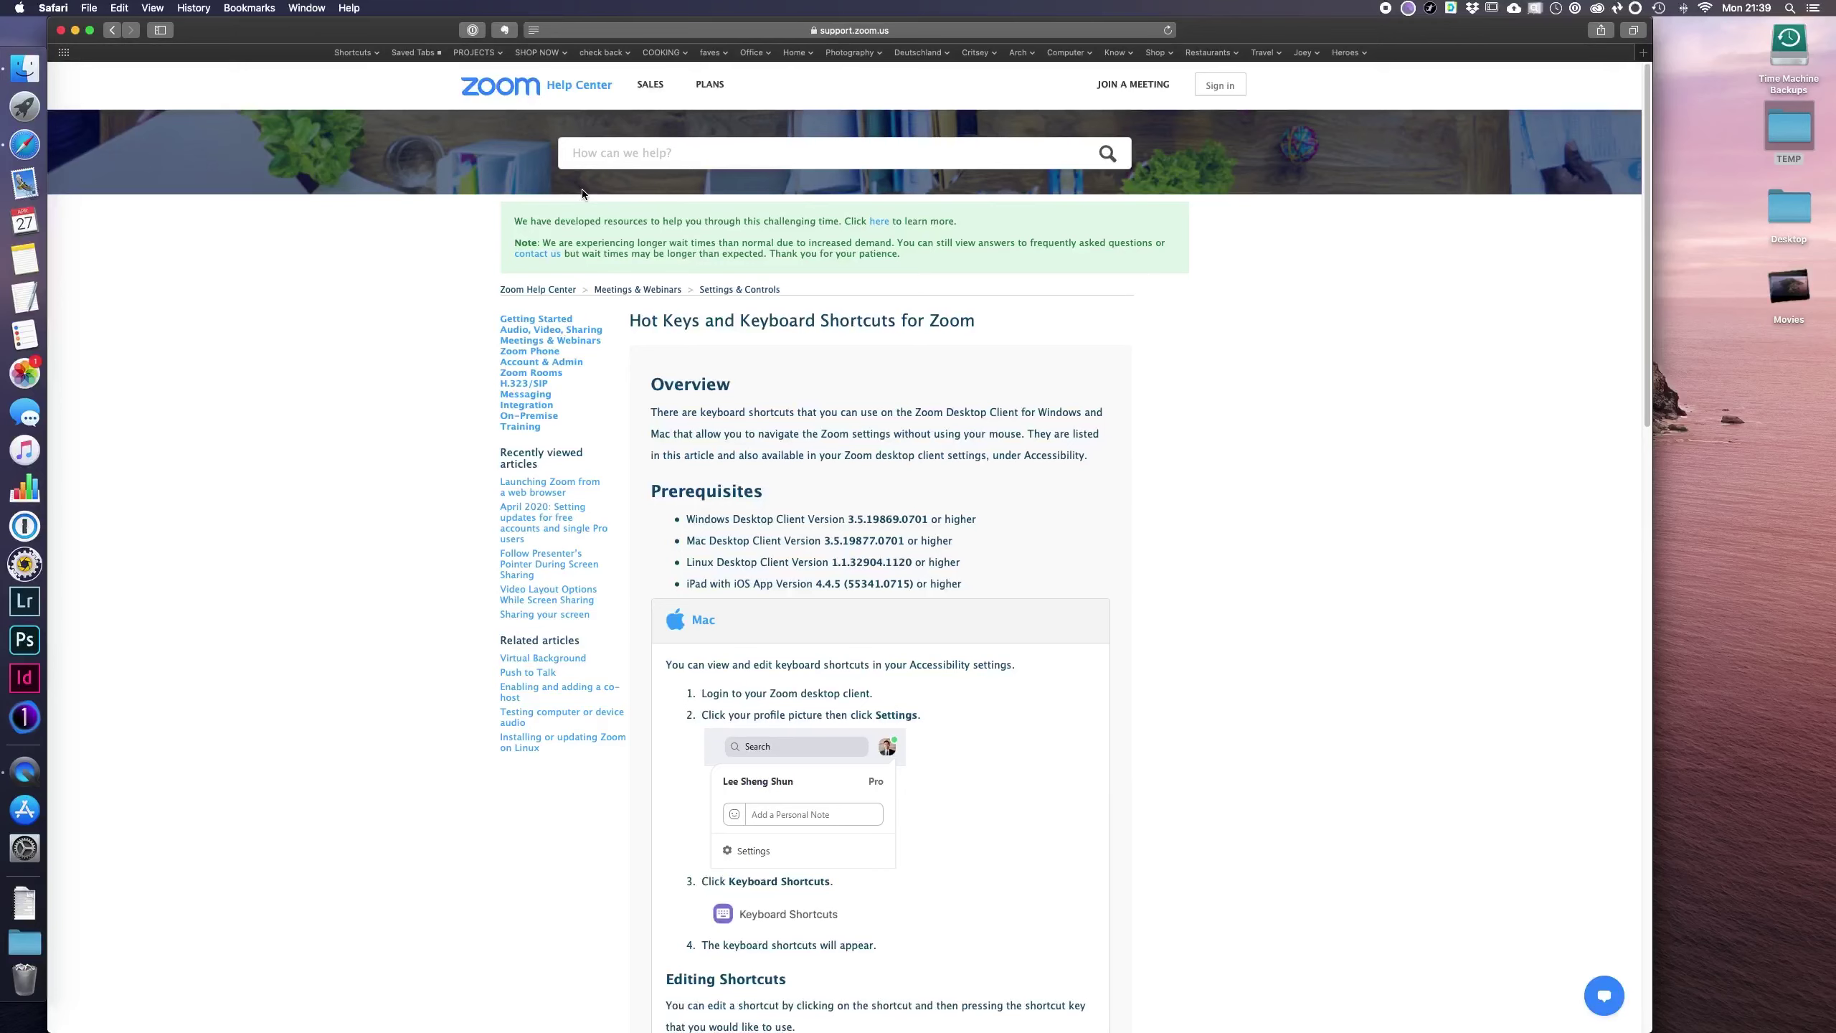
# Step: Skim the Zoom shortcuts page and load the bookmarked QuickTime Player keyboard shortcuts and gestures page in a new tab
pyautogui.scroll(-9, 811, 490)
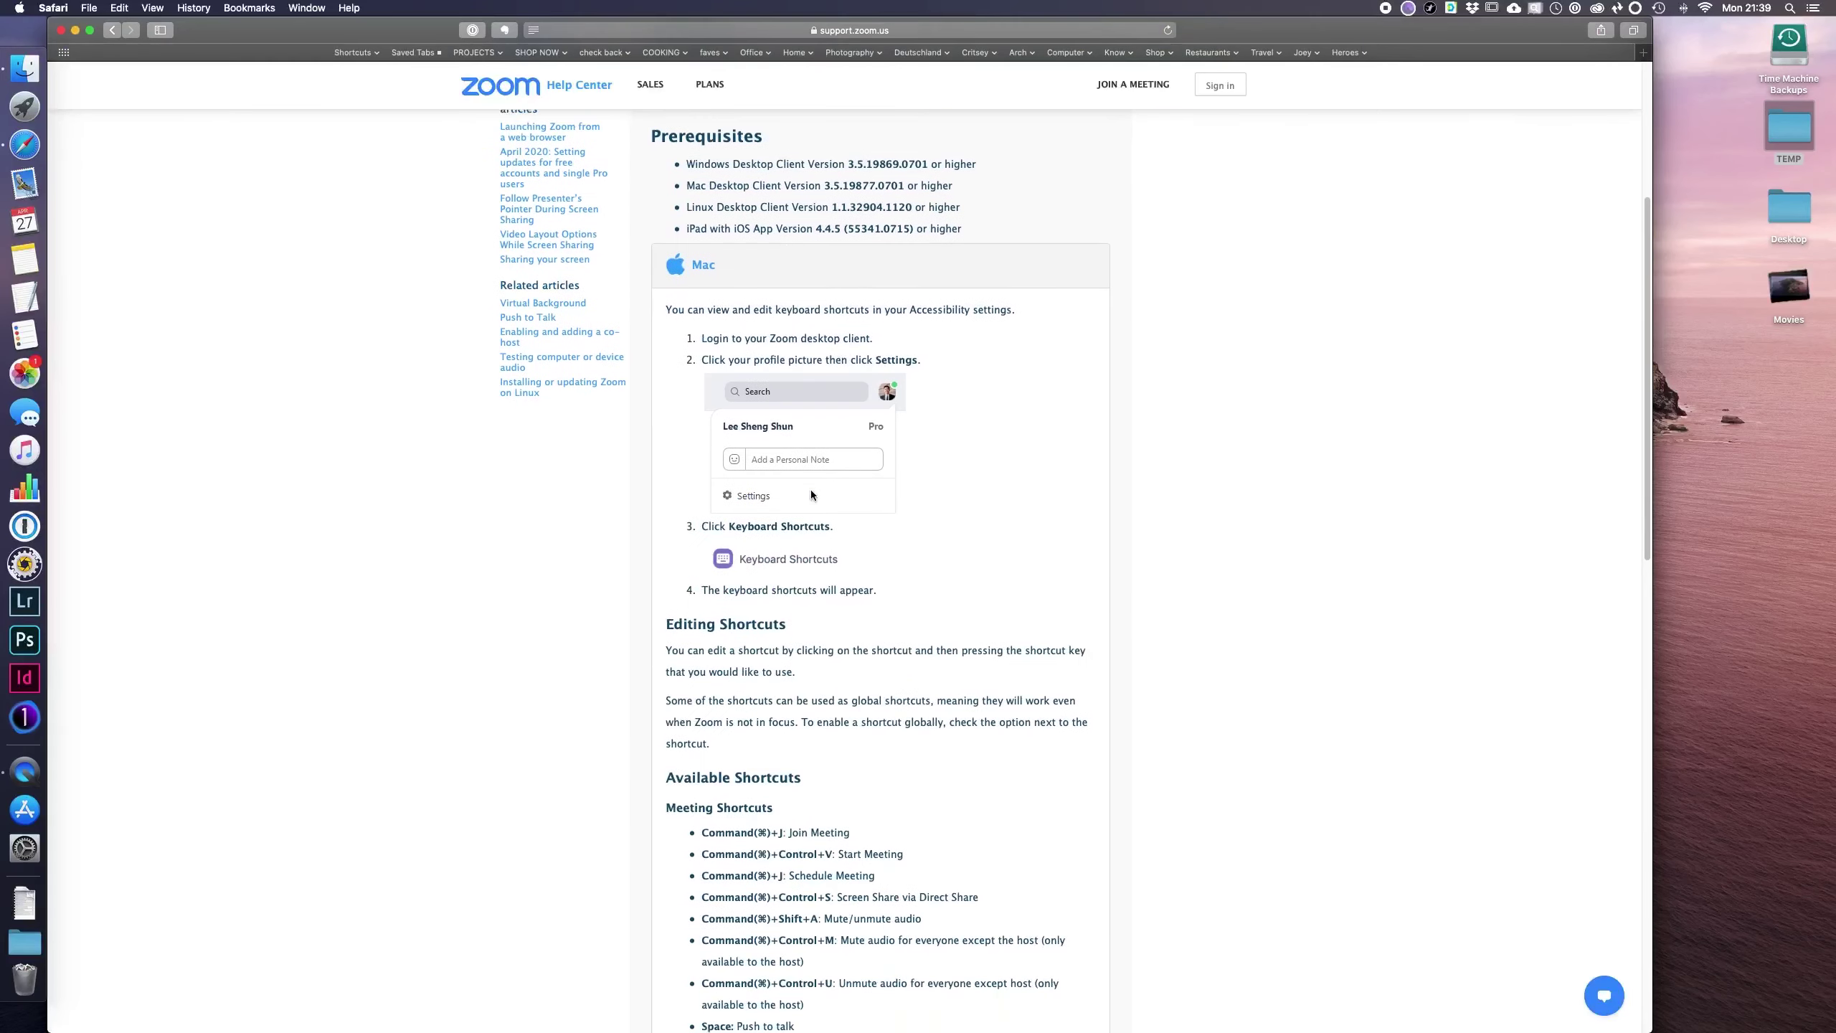
pyautogui.scroll(7, 810, 490)
pyautogui.scroll(3, 810, 491)
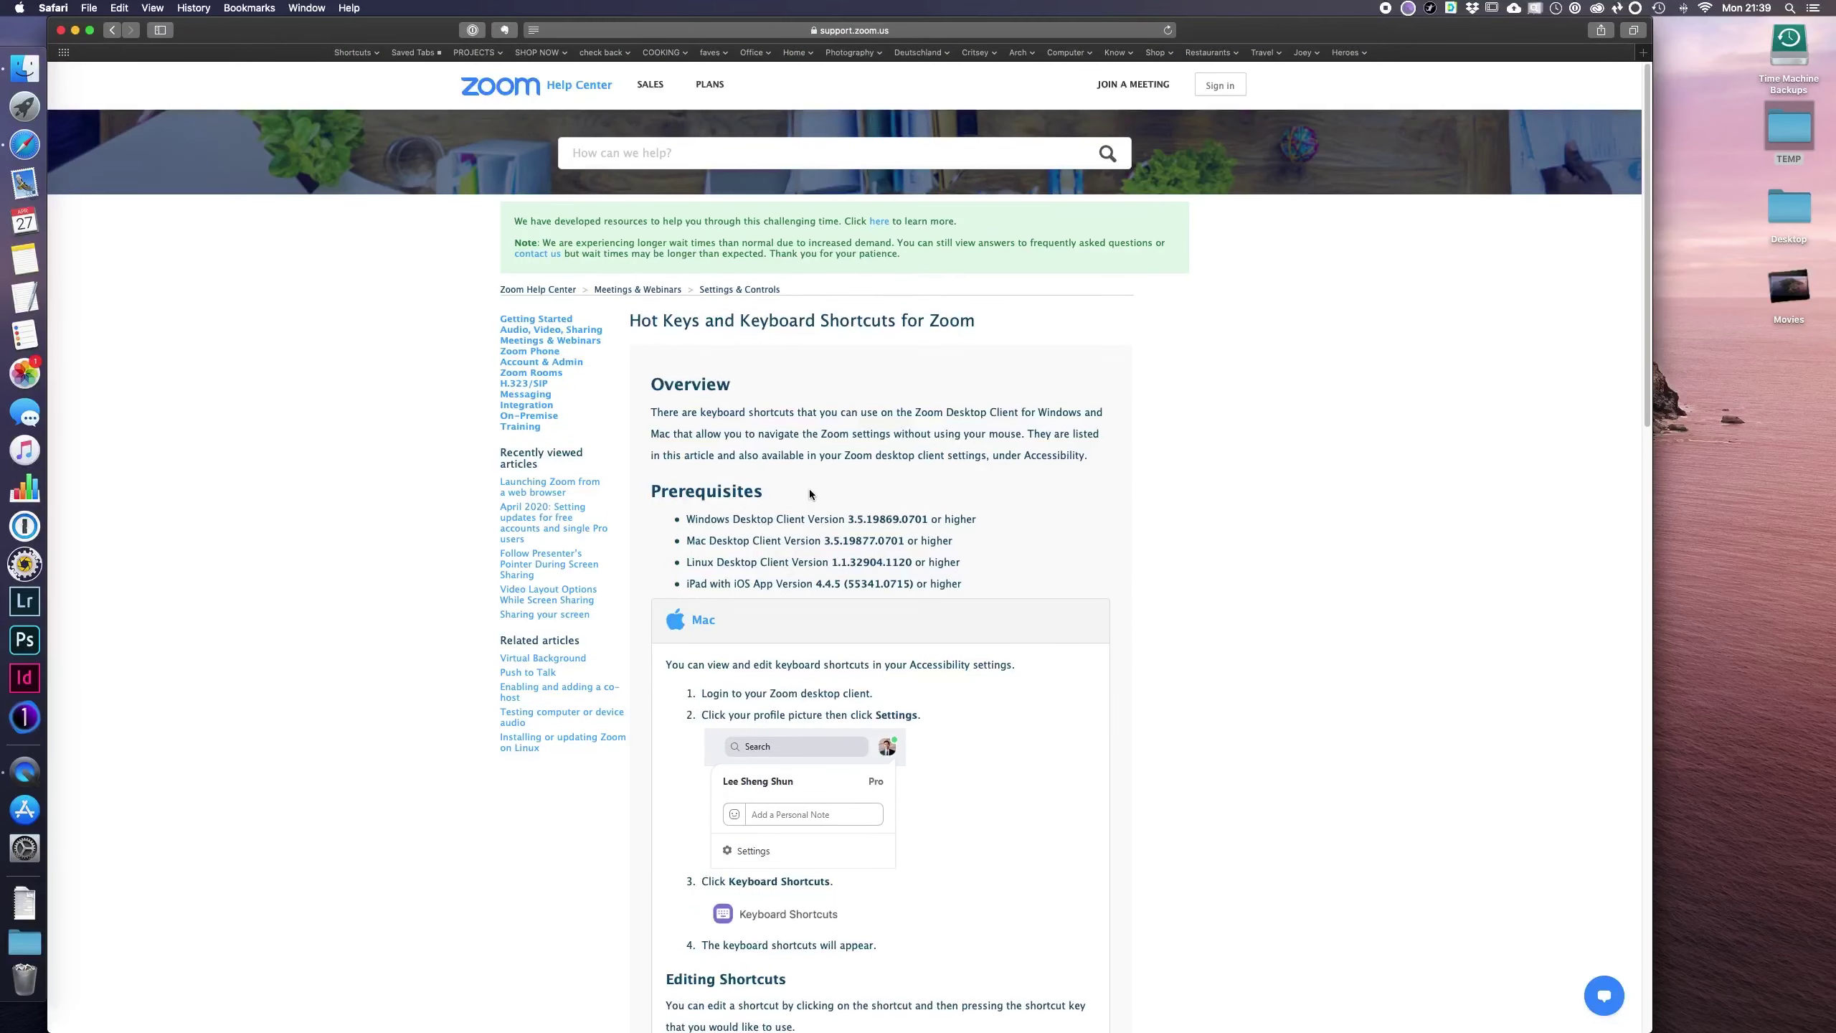
pyautogui.press('super+t')
pyautogui.click(354, 52)
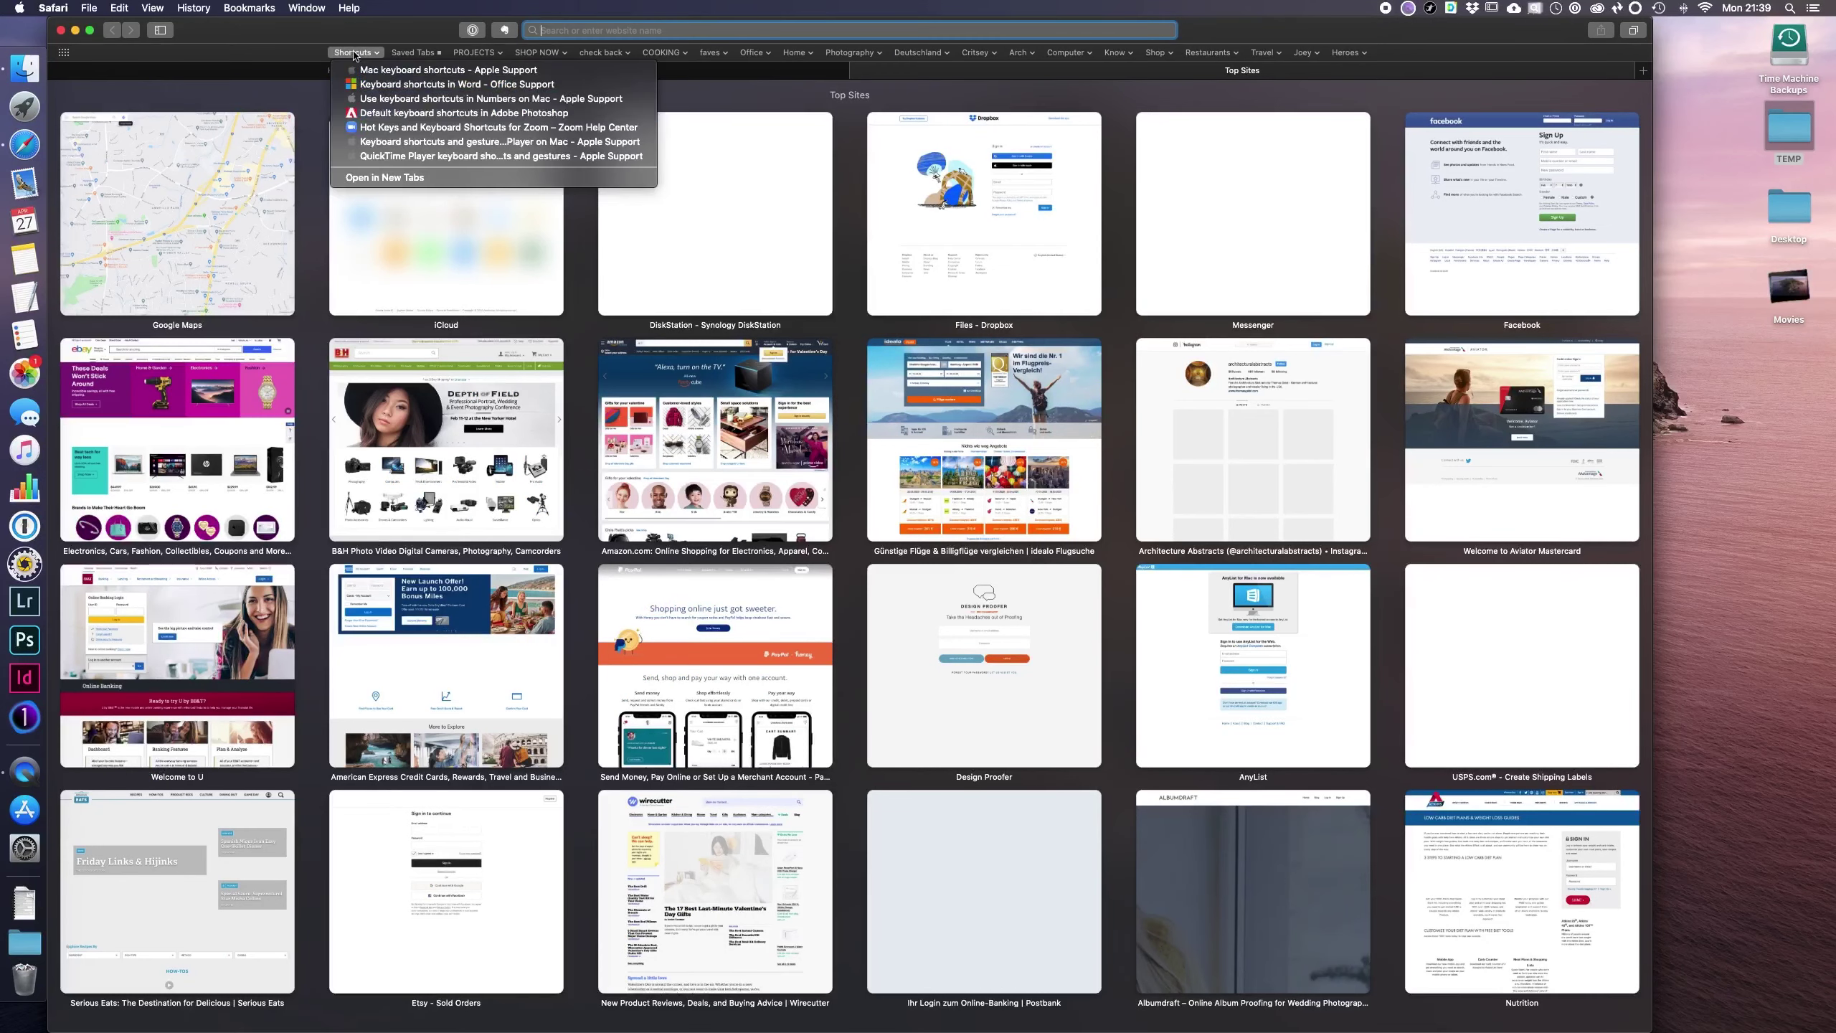
pyautogui.click(407, 155)
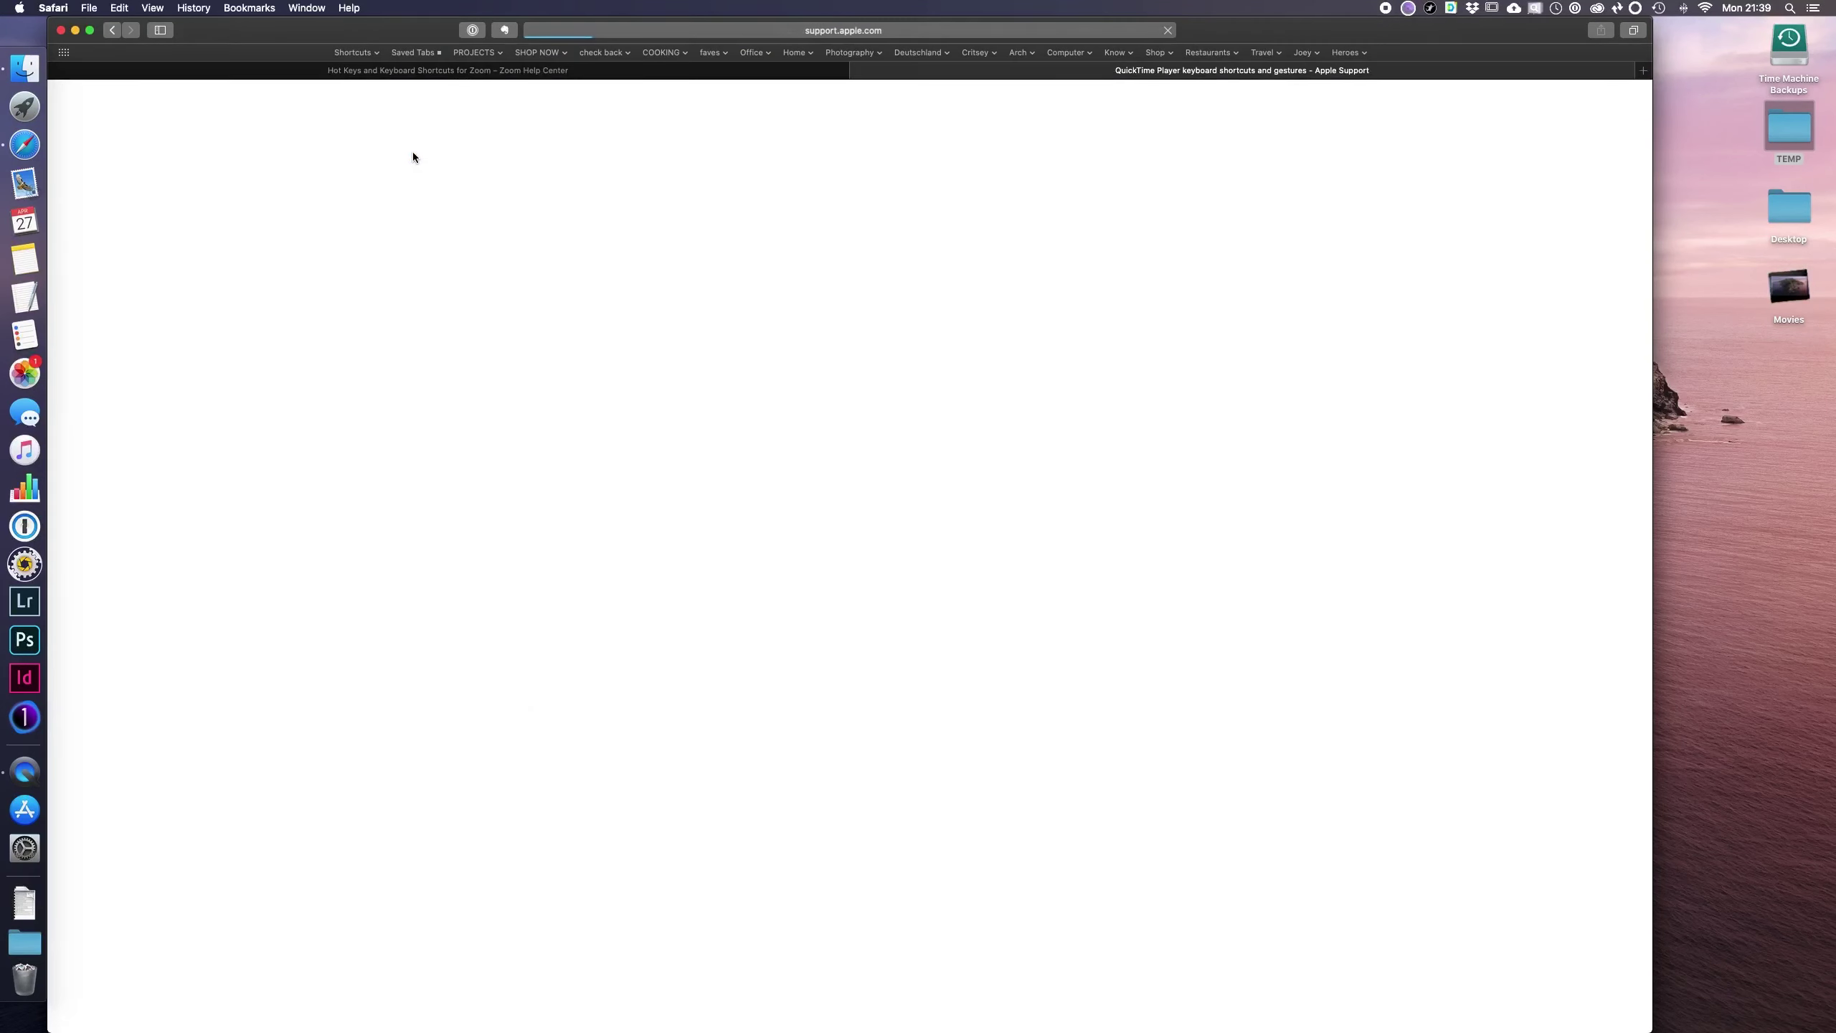
# Step: Load the bookmarked Keyboard shortcuts in Word page in a third tab
pyautogui.press('super+t')
pyautogui.click(354, 52)
pyautogui.click(386, 86)
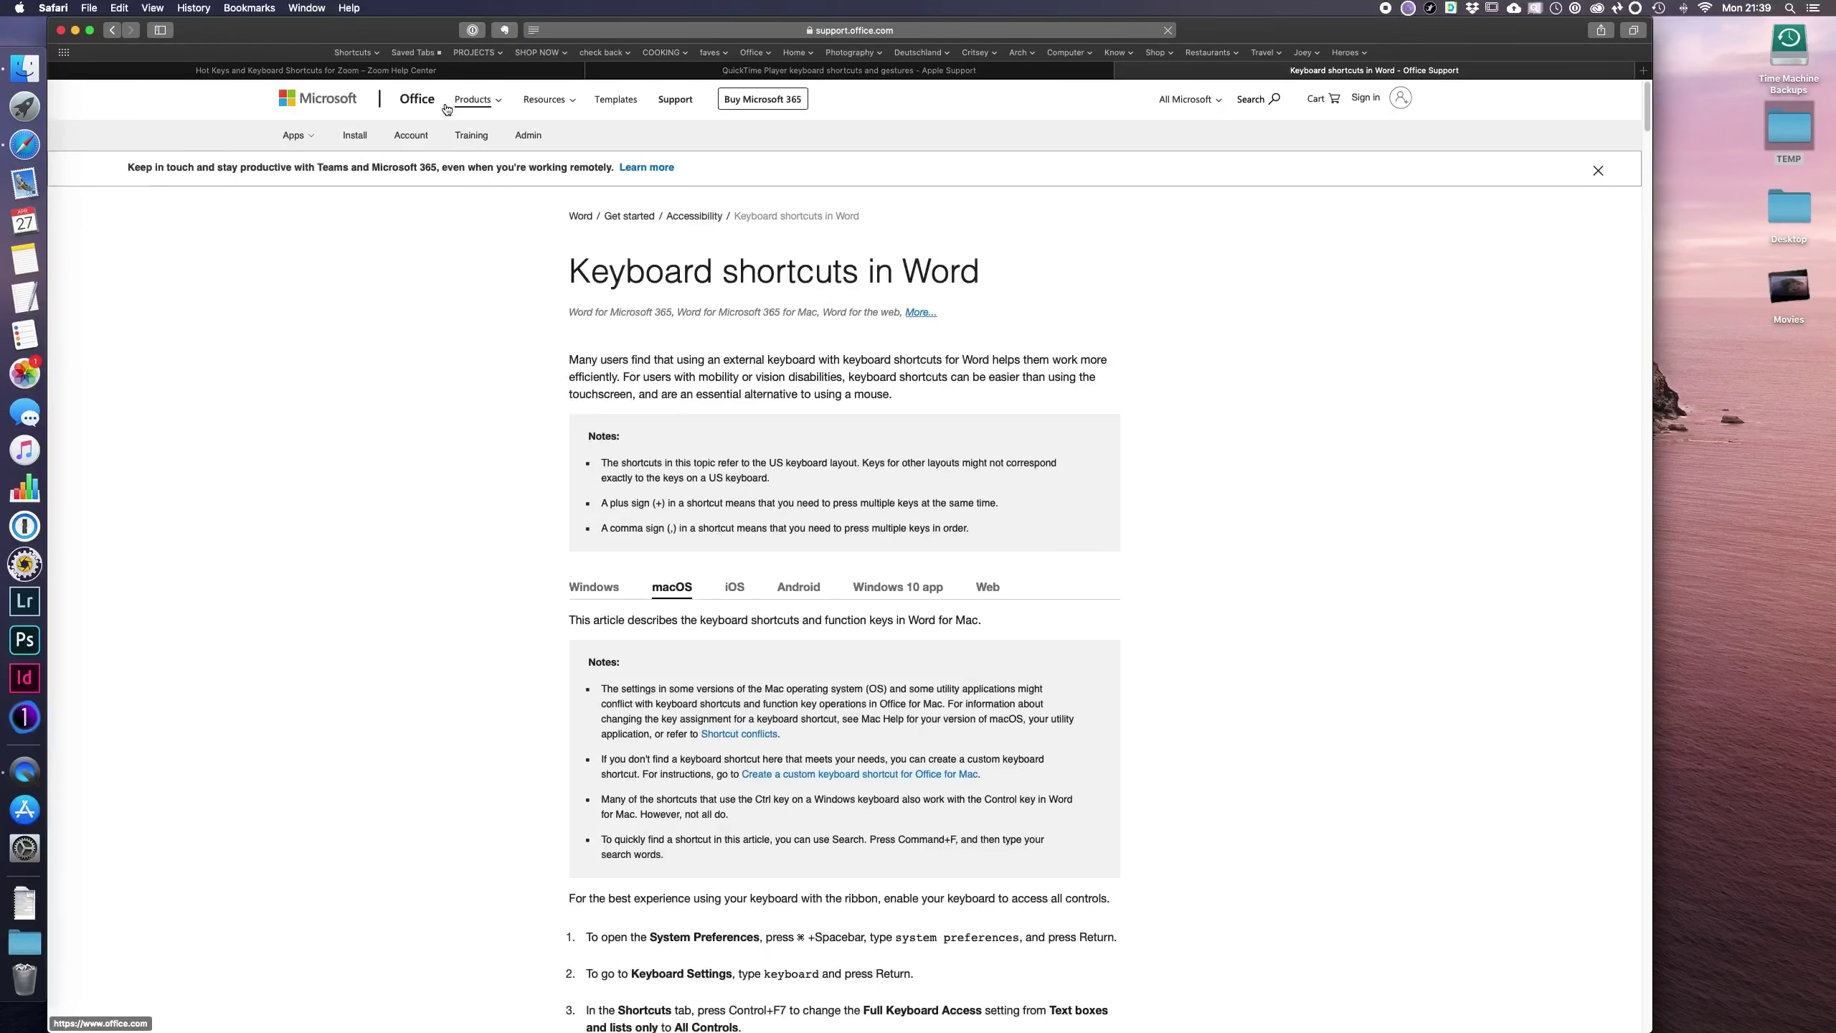
# Step: Close all browser tabs except the Word shortcuts page, then close the remaining window
pyautogui.press('super+alt+w')
pyautogui.press('super+alt+w')
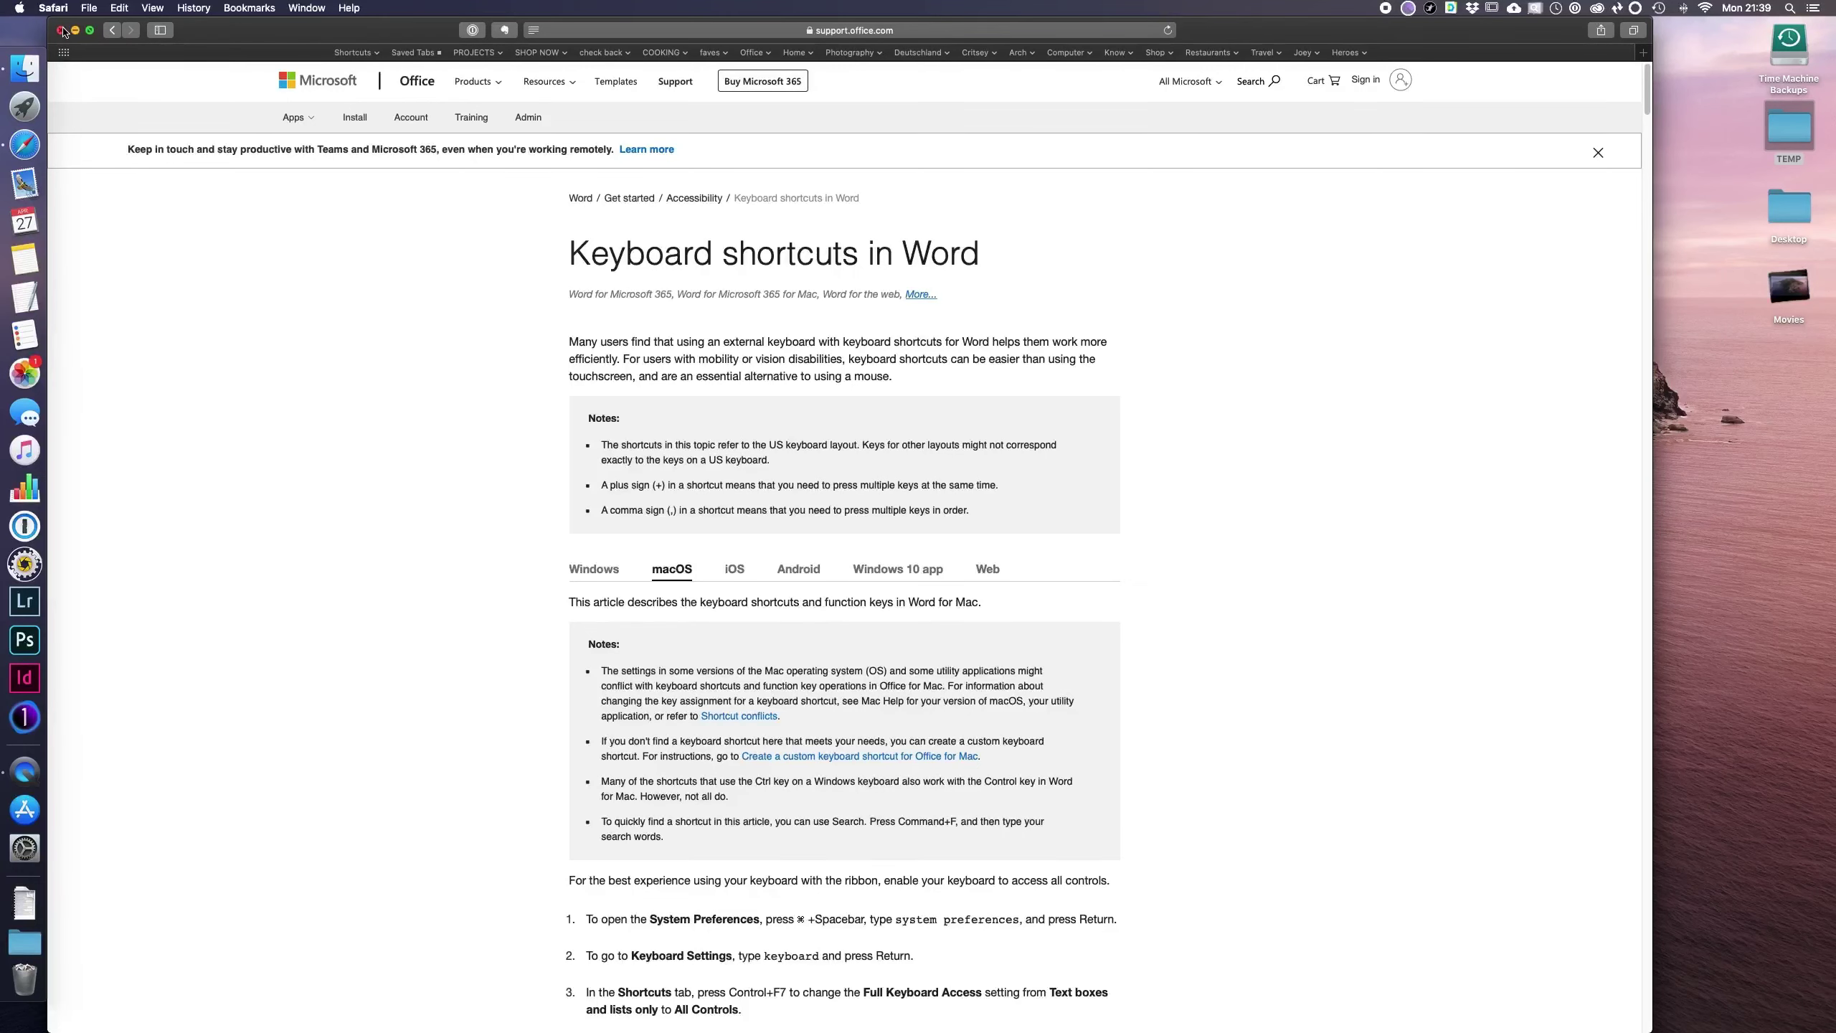
pyautogui.press('super+w')
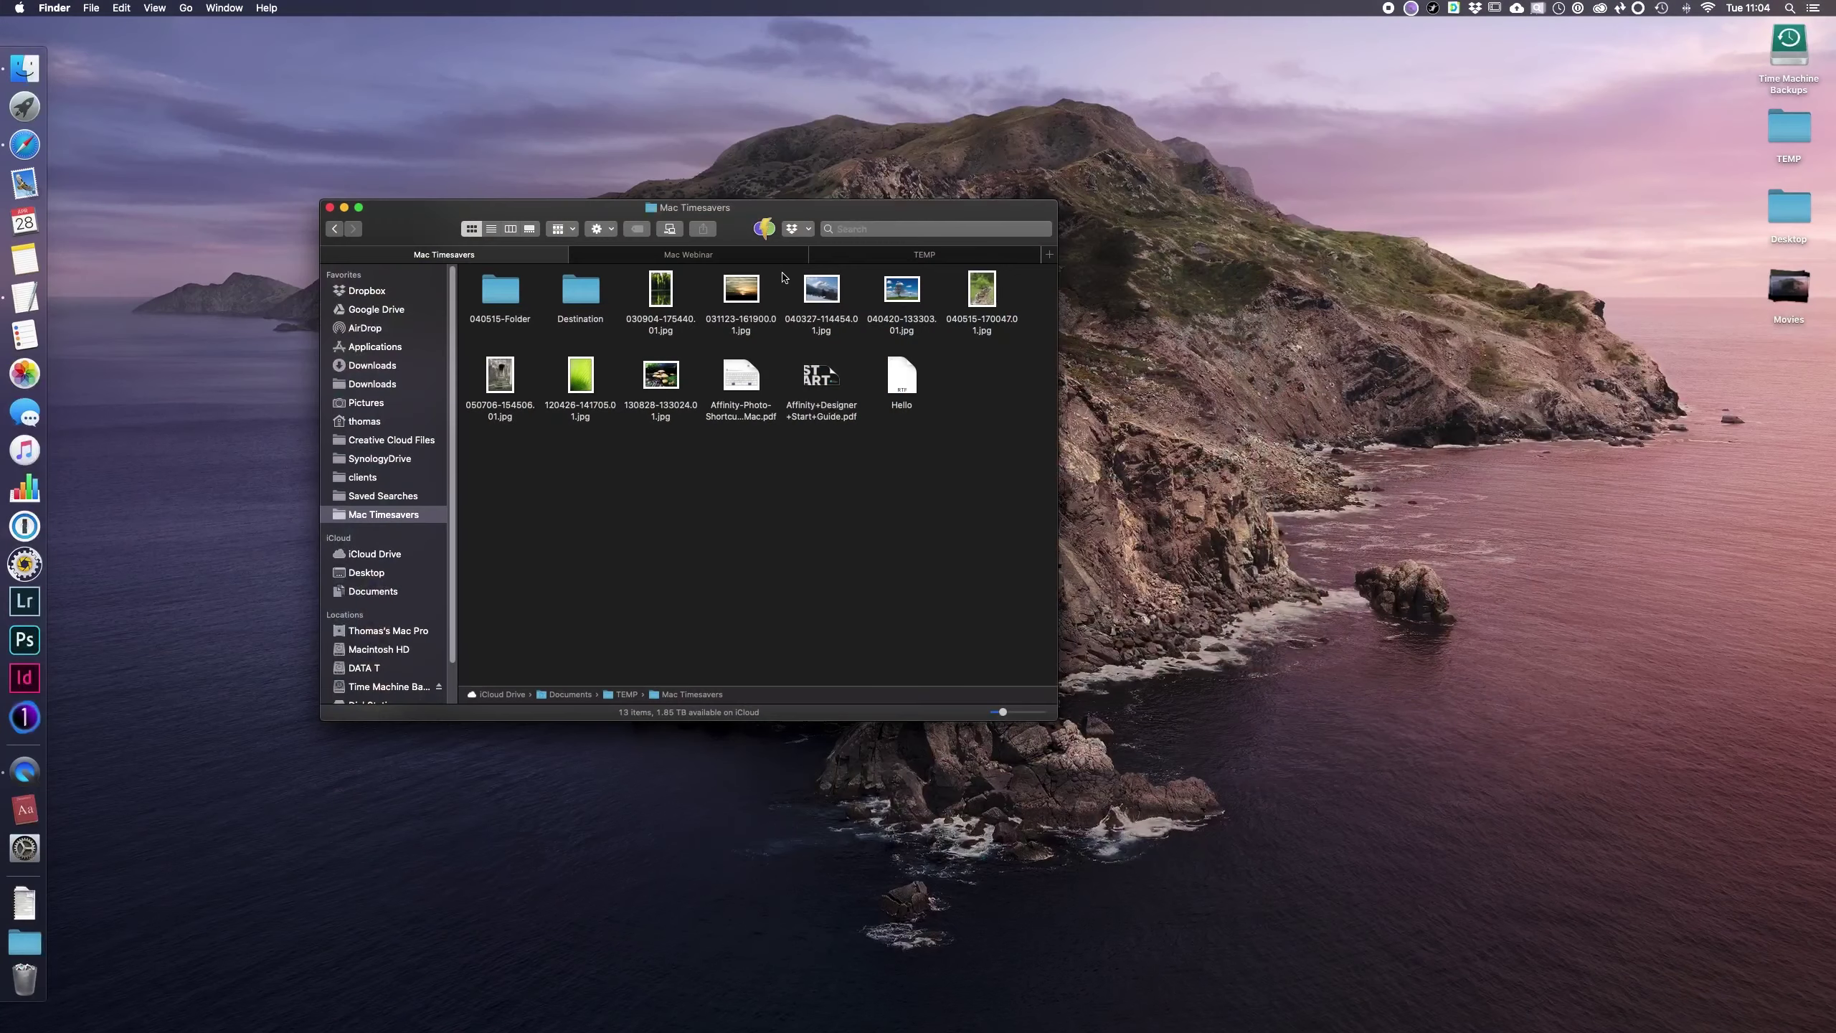
# Step: Pull the Mac Webinar tab out into its own Finder window and arrange the two windows side by side
pyautogui.click(776, 257)
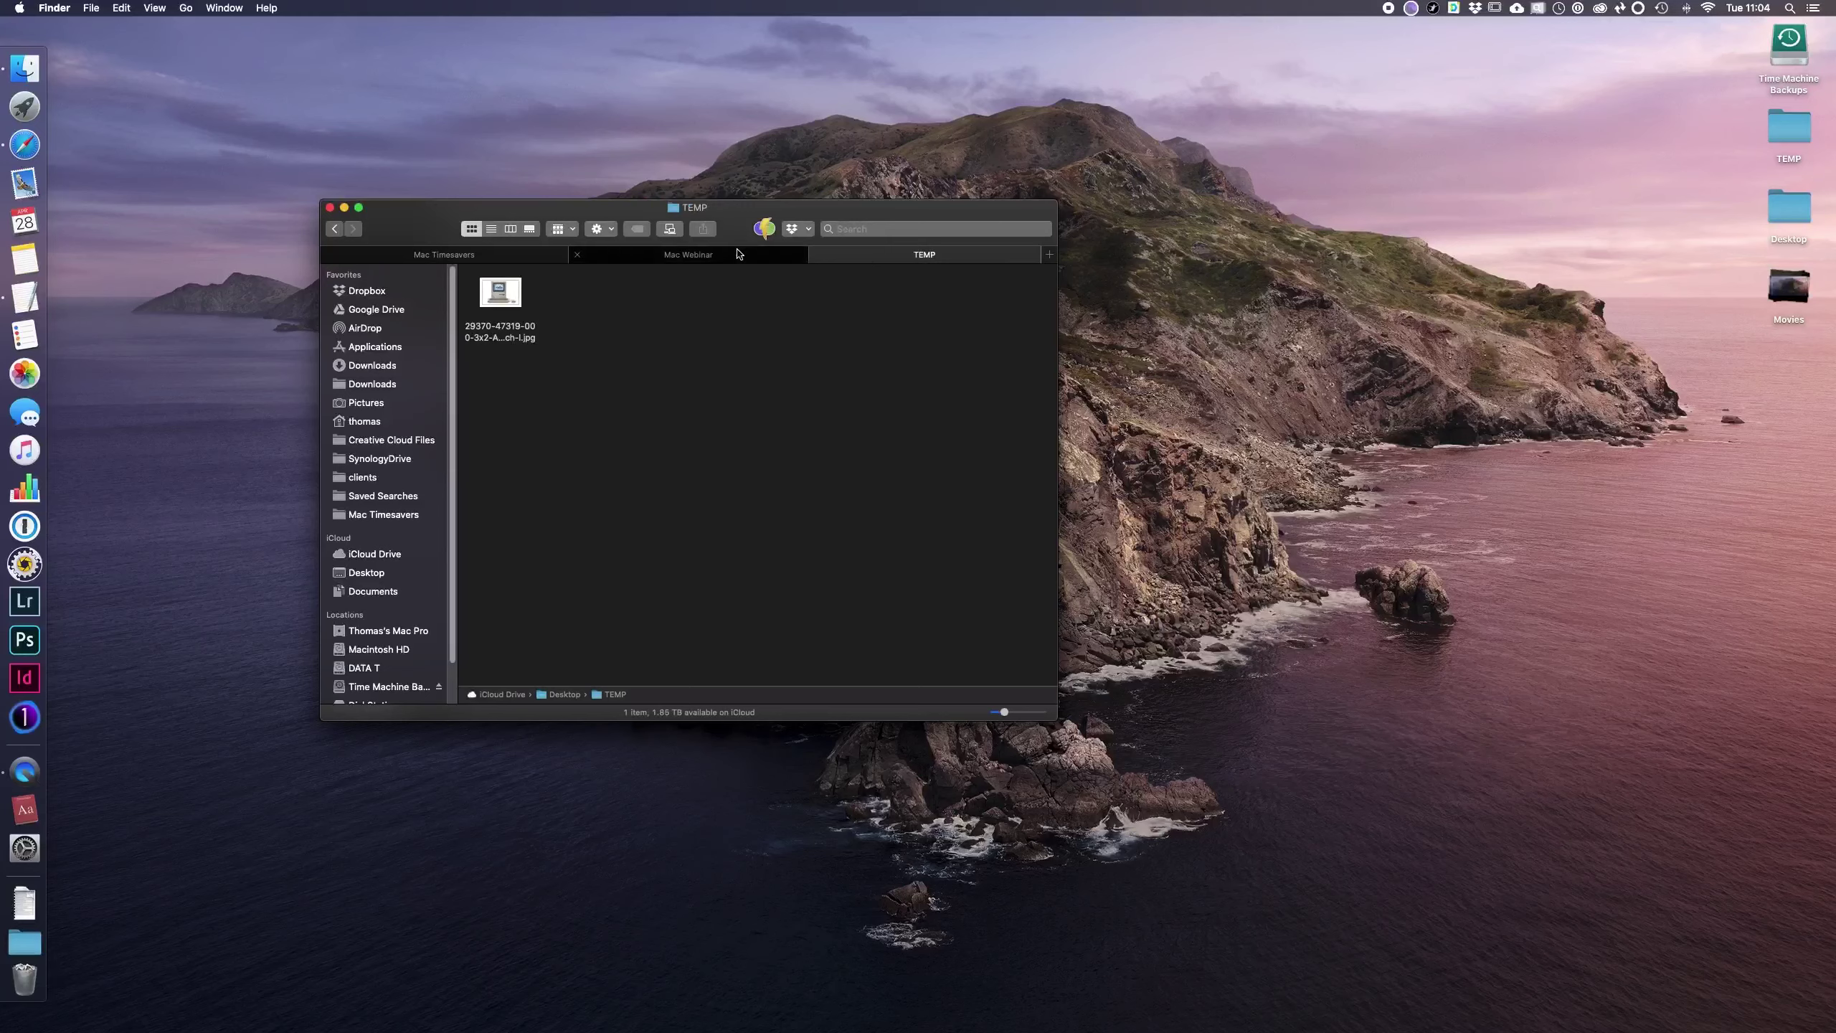
pyautogui.moveTo(730, 258); pyautogui.dragTo(1386, 391)
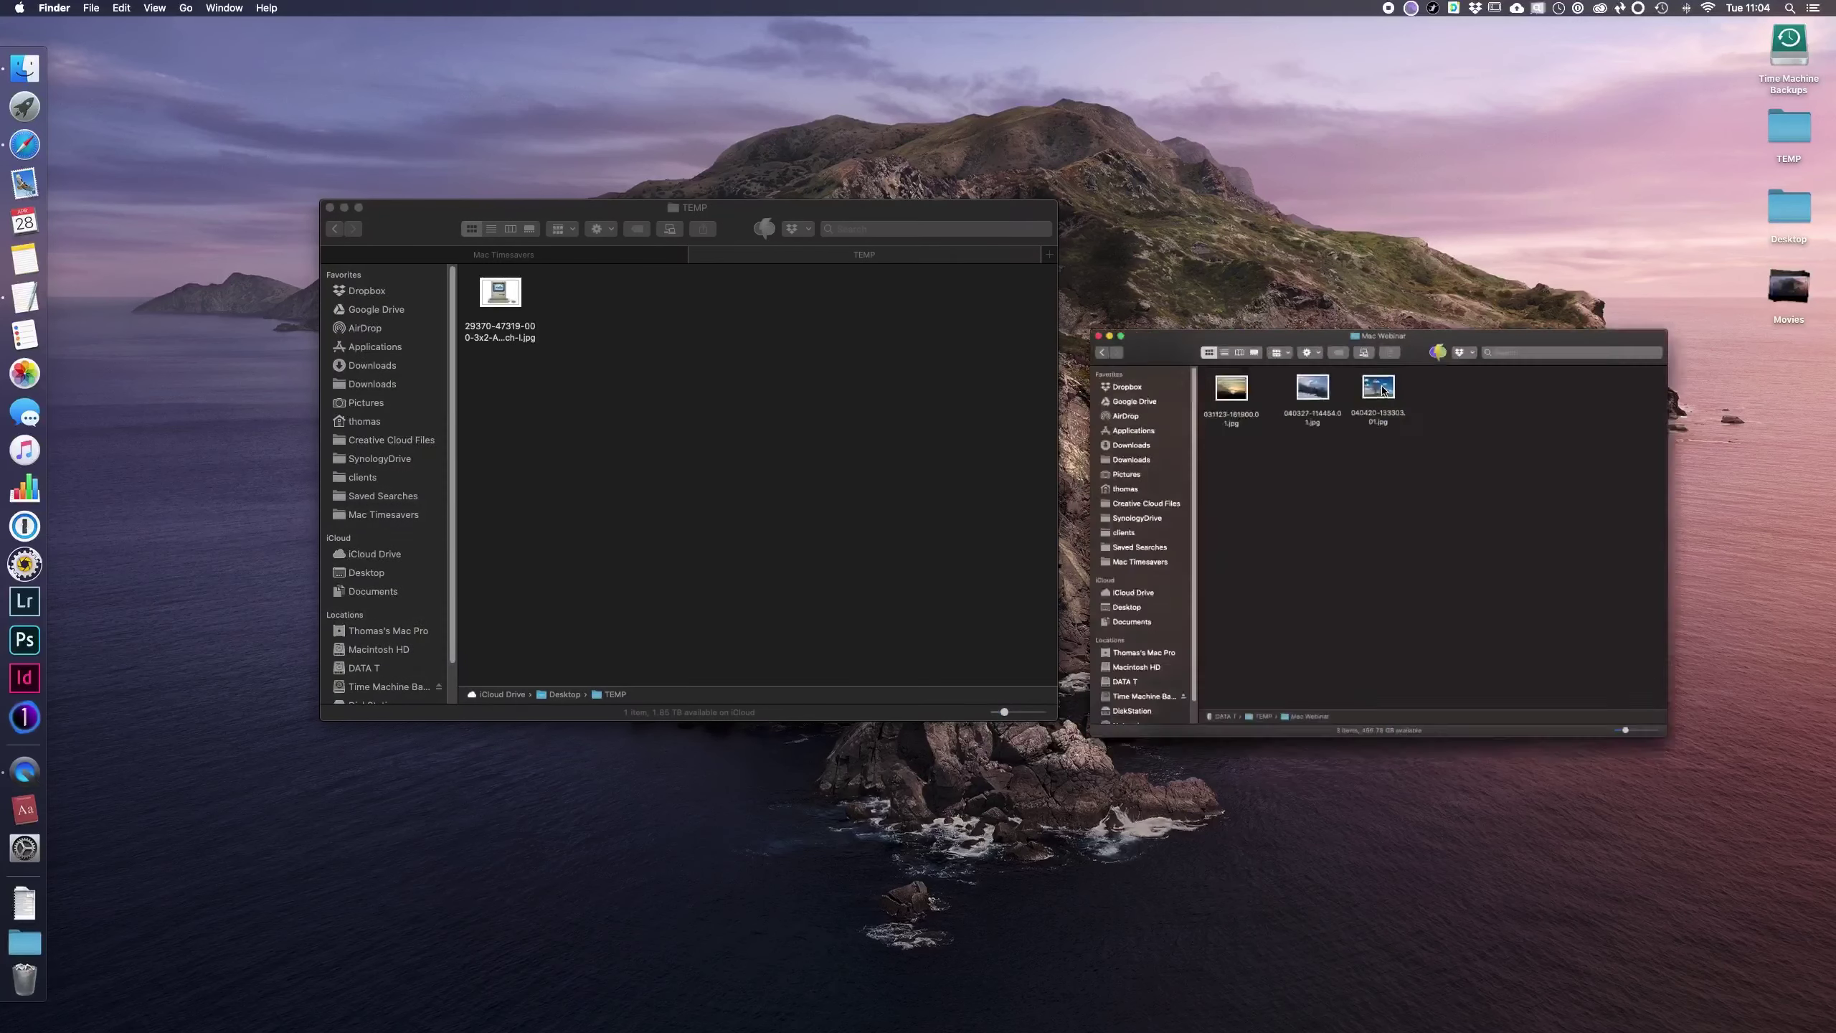
pyautogui.moveTo(1008, 223); pyautogui.dragTo(896, 303)
pyautogui.moveTo(1094, 360); pyautogui.dragTo(1043, 311)
# Step: Move the TEMP tab into the Mac Webinar window and return it to the Mac Timesavers window
pyautogui.moveTo(655, 337); pyautogui.dragTo(1369, 432)
pyautogui.click(1383, 294)
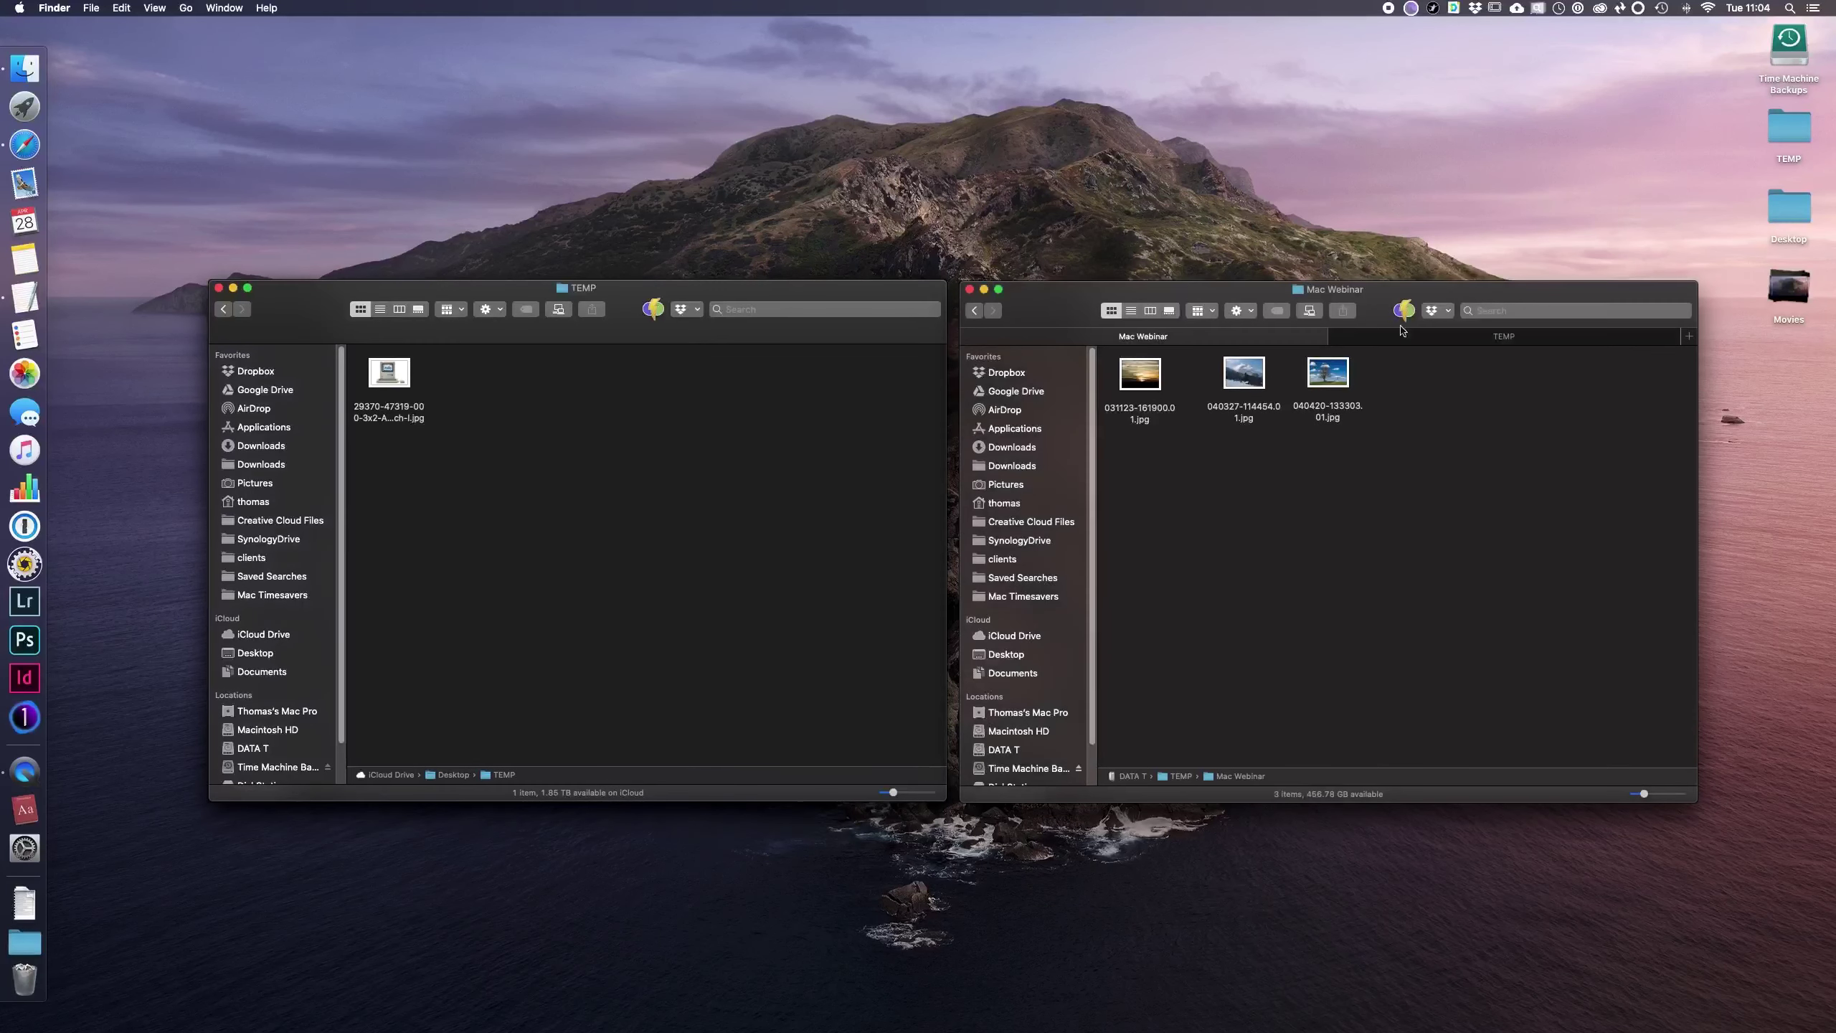
pyautogui.moveTo(1414, 340); pyautogui.dragTo(781, 355)
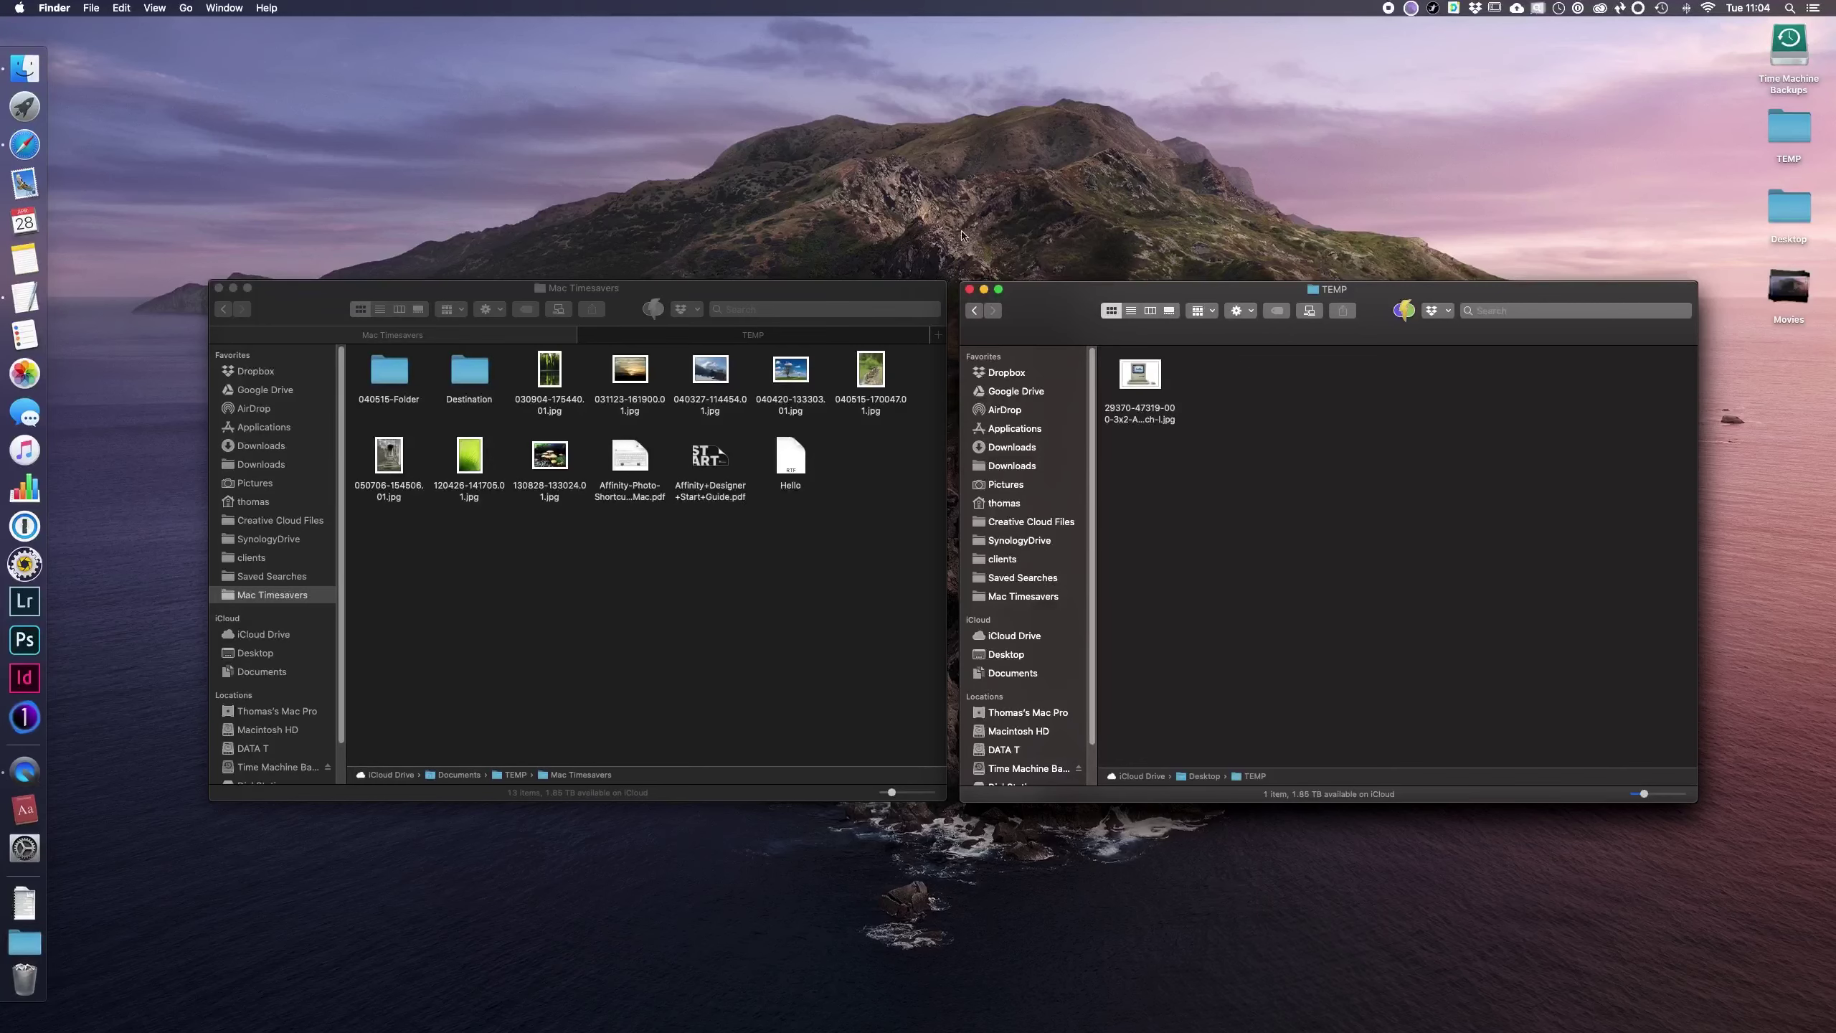
# Step: Show the tab bar of the separate Finder window and merge its Mac Webinar tab between the Mac Timesavers and TEMP tabs
pyautogui.click(156, 8)
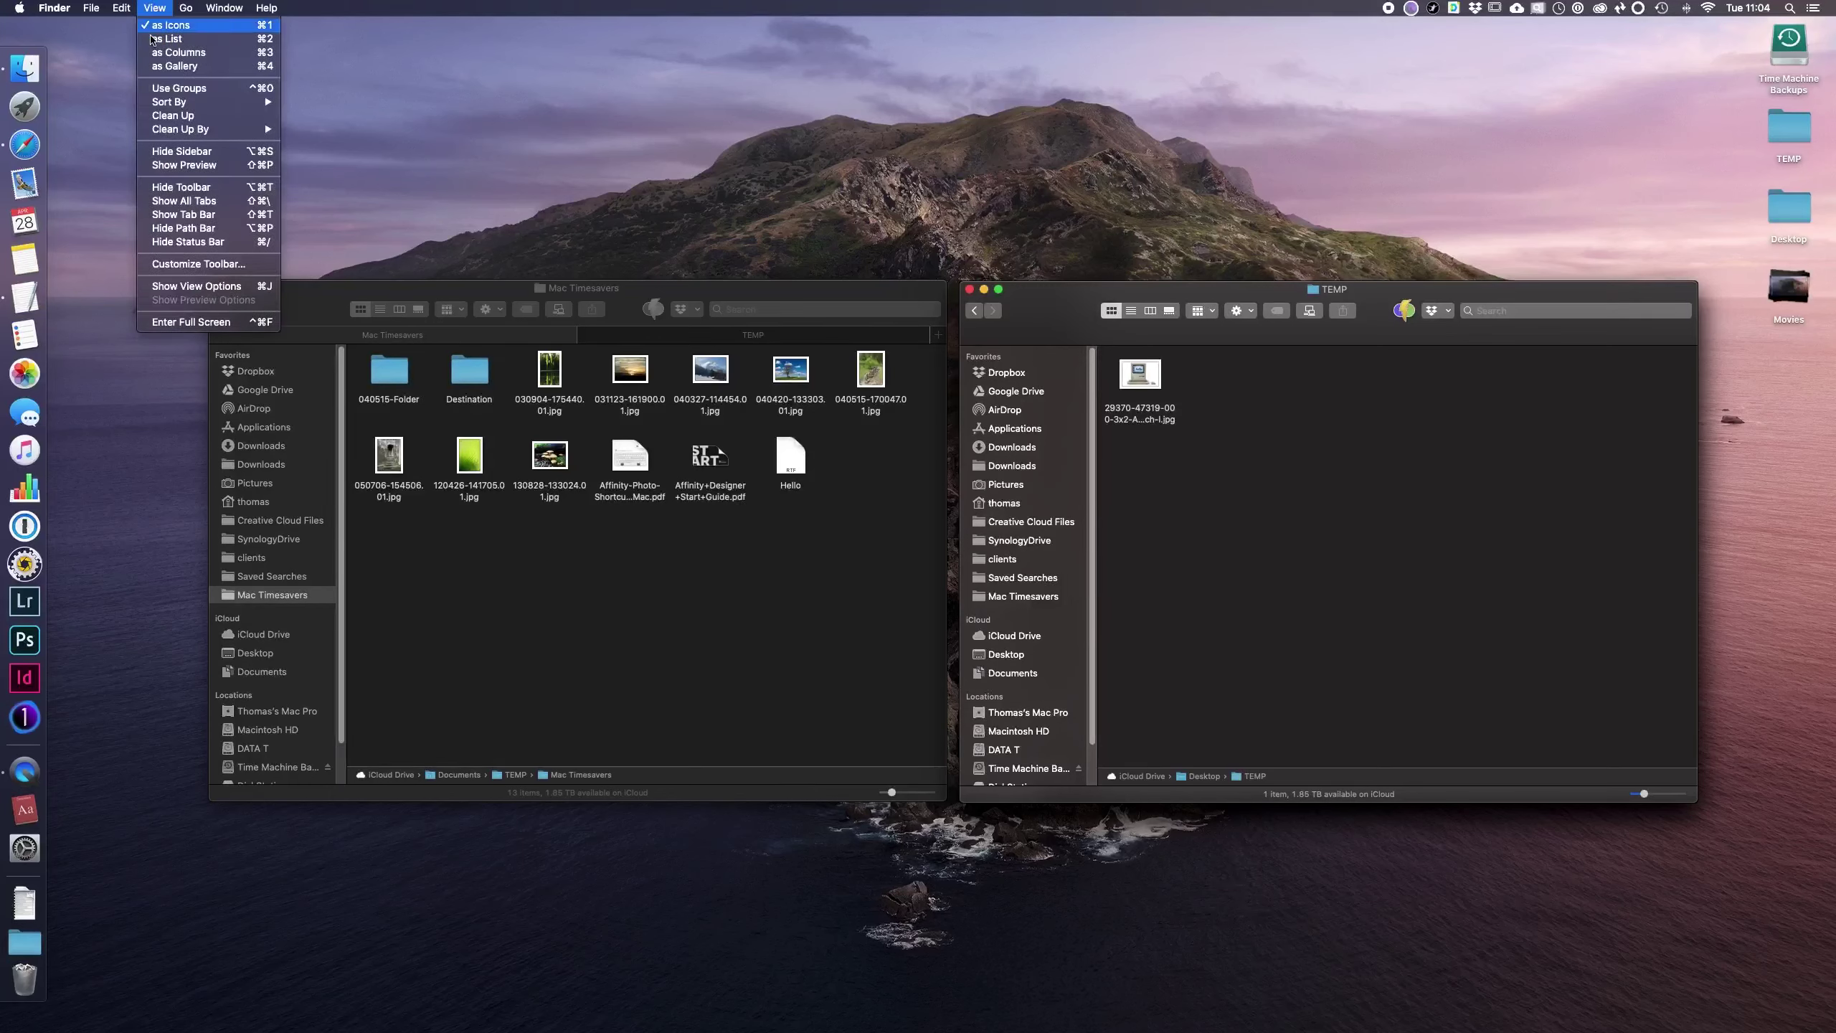
pyautogui.click(192, 215)
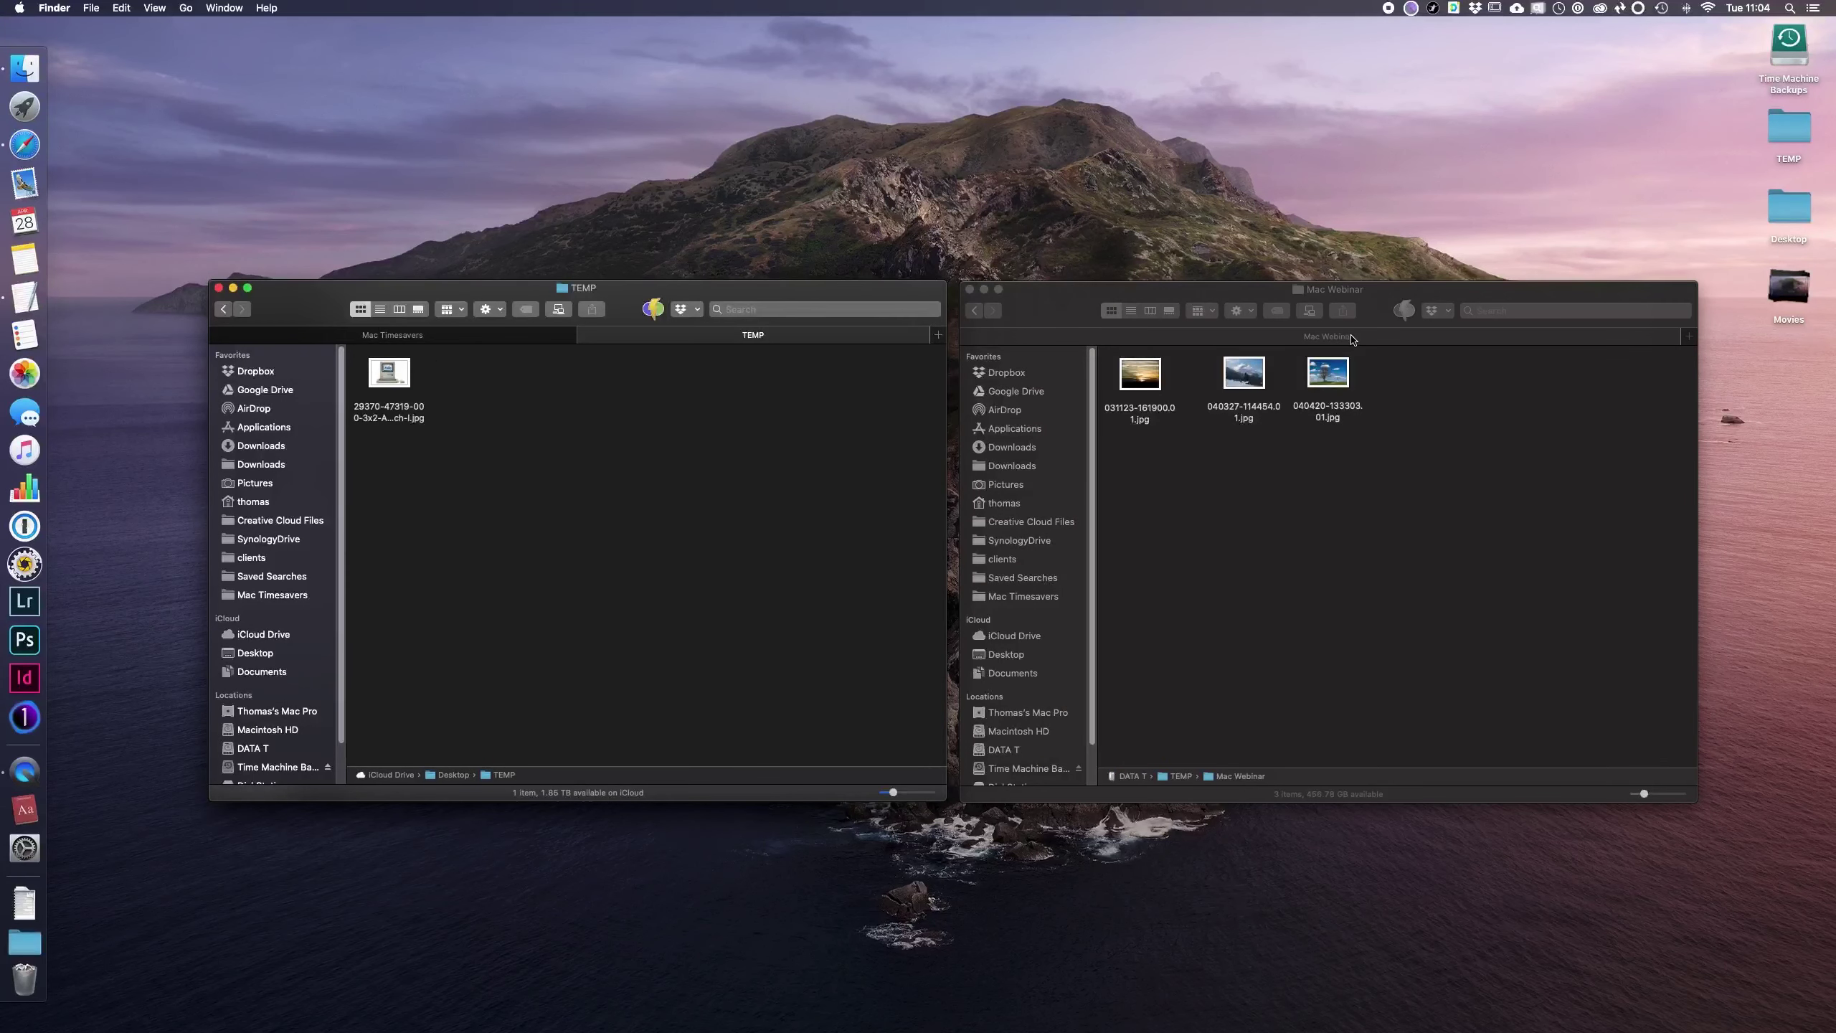
pyautogui.click(1349, 338)
pyautogui.press('super+shift+m')
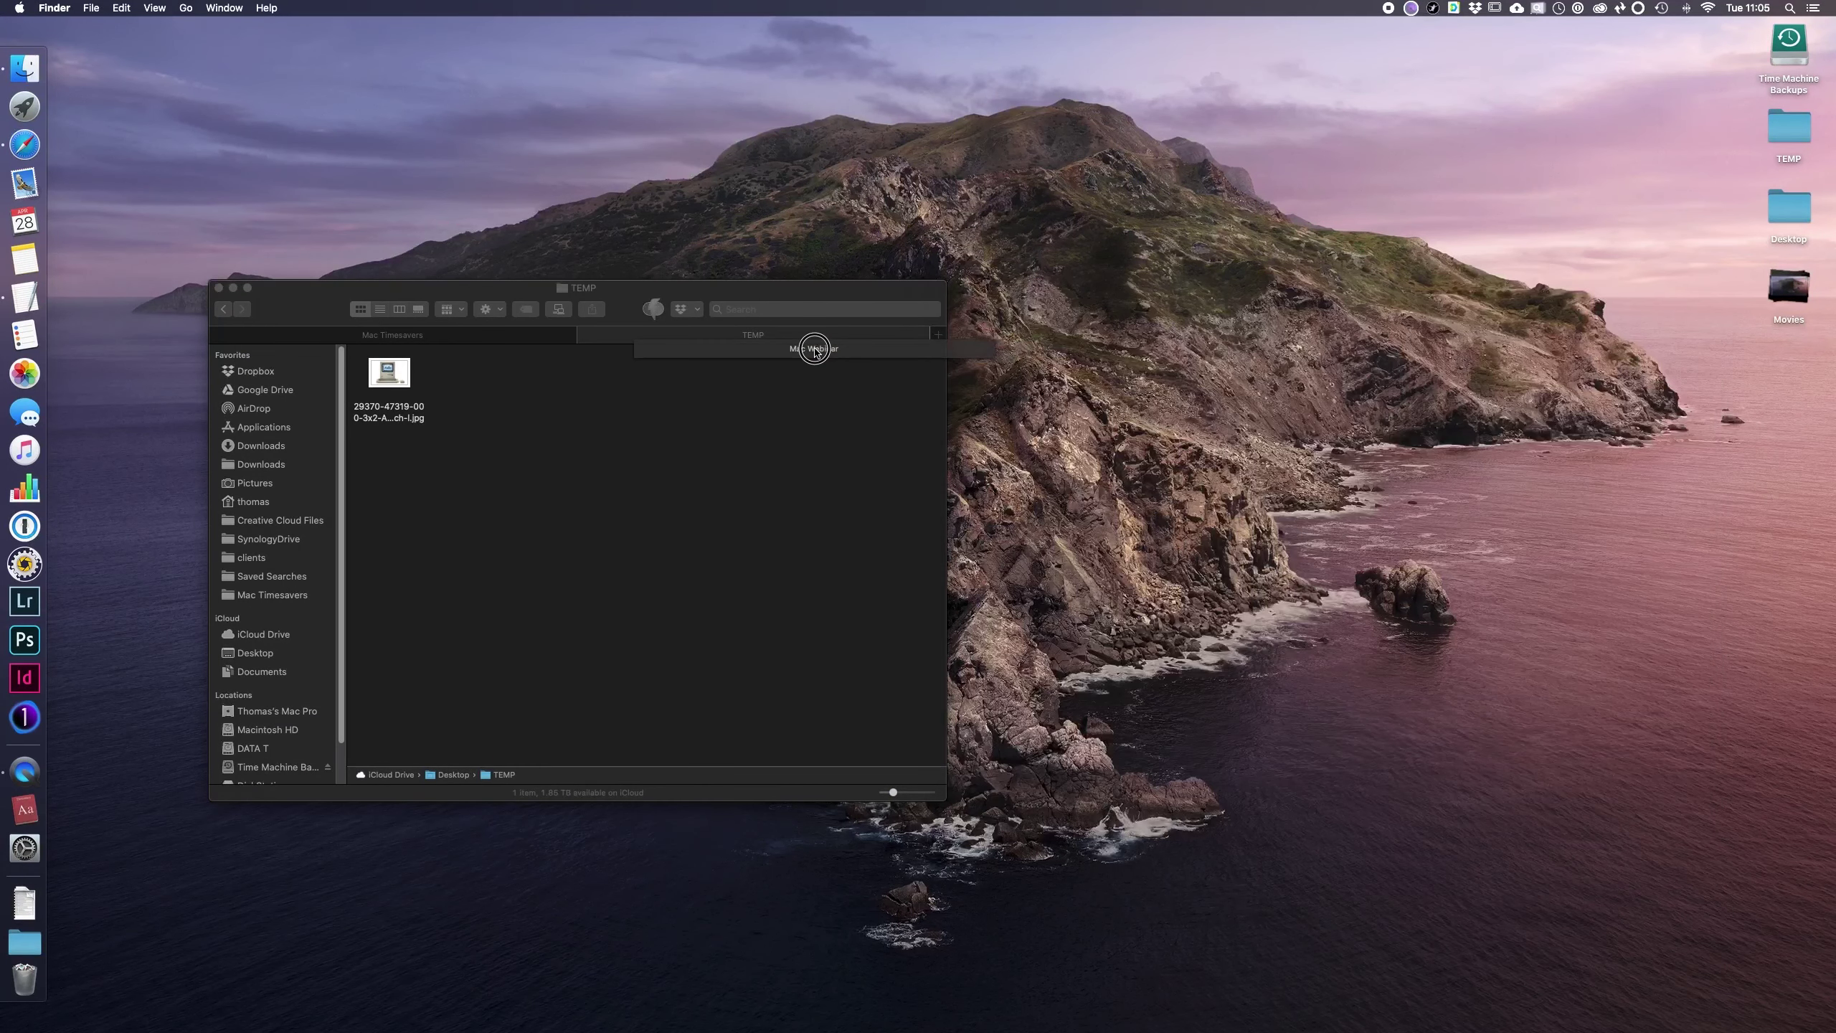
pyautogui.moveTo(622, 337); pyautogui.dragTo(831, 337)
pyautogui.moveTo(653, 308); pyautogui.dragTo(825, 304)
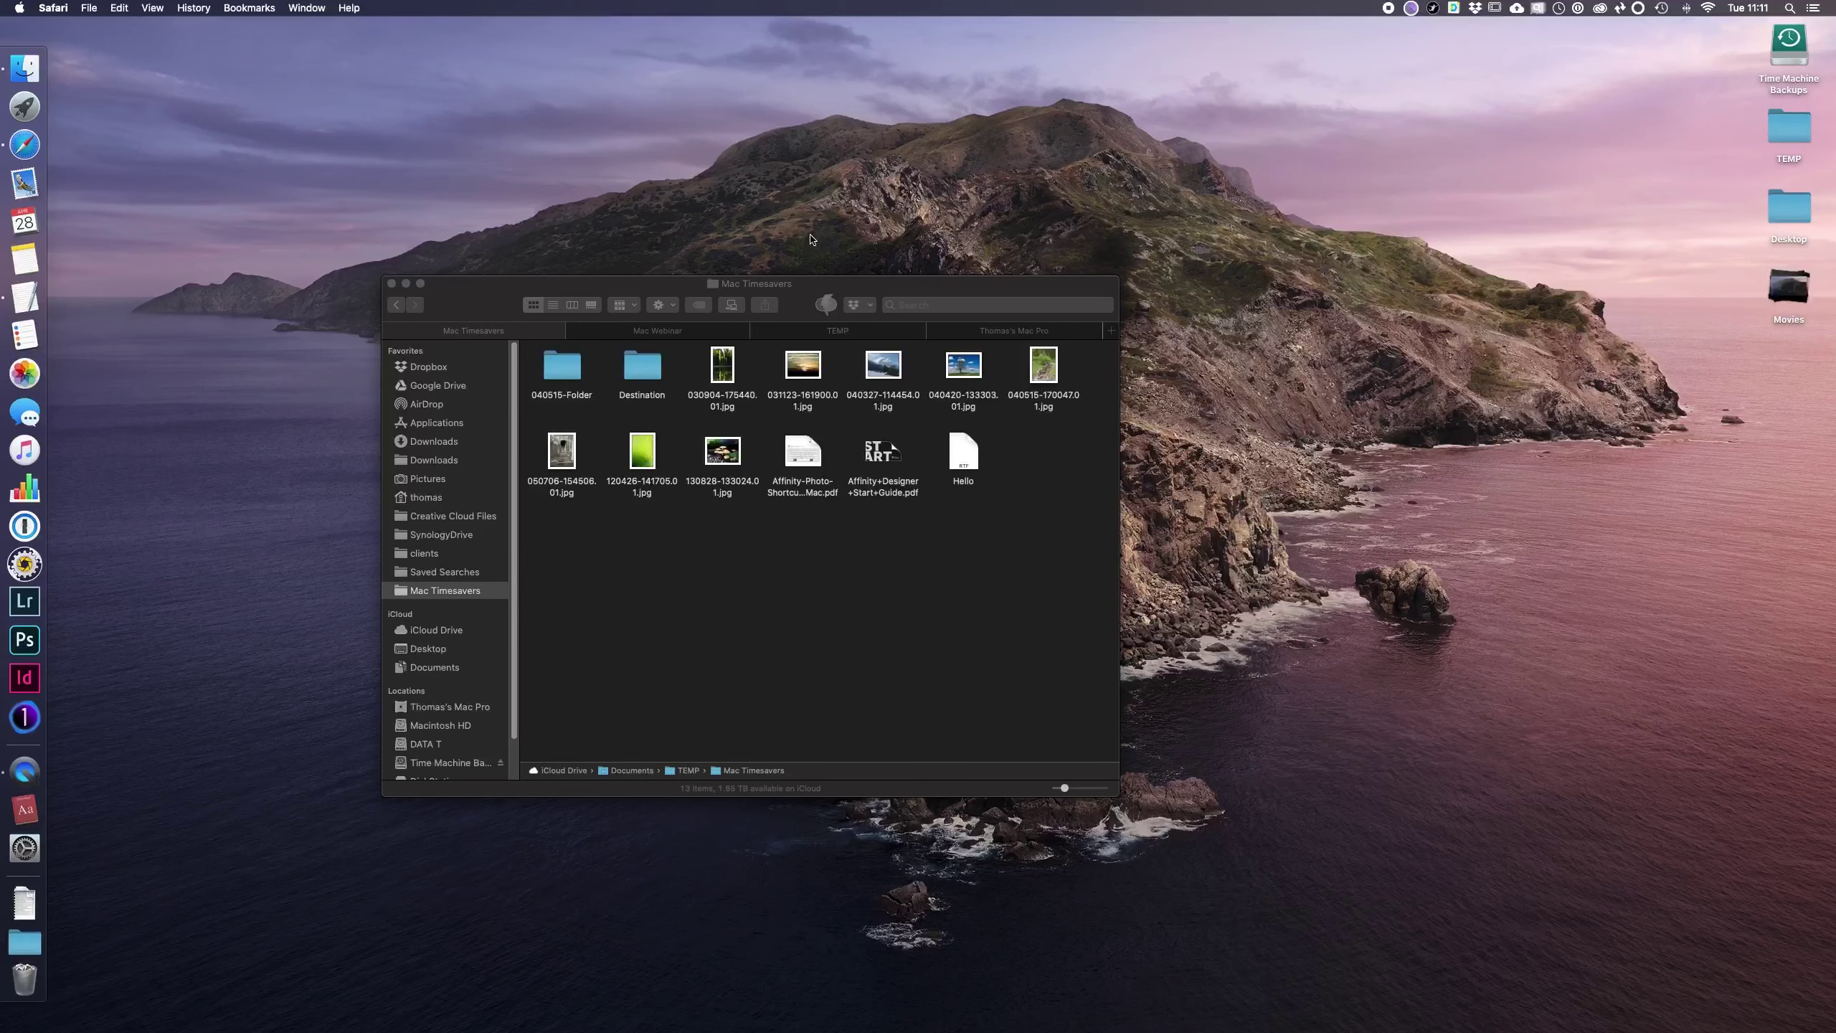
# Step: Switch to Safari and open Google Maps and the Architecture Abstracts Instagram page from Top Sites in two tabs
pyautogui.click(27, 145)
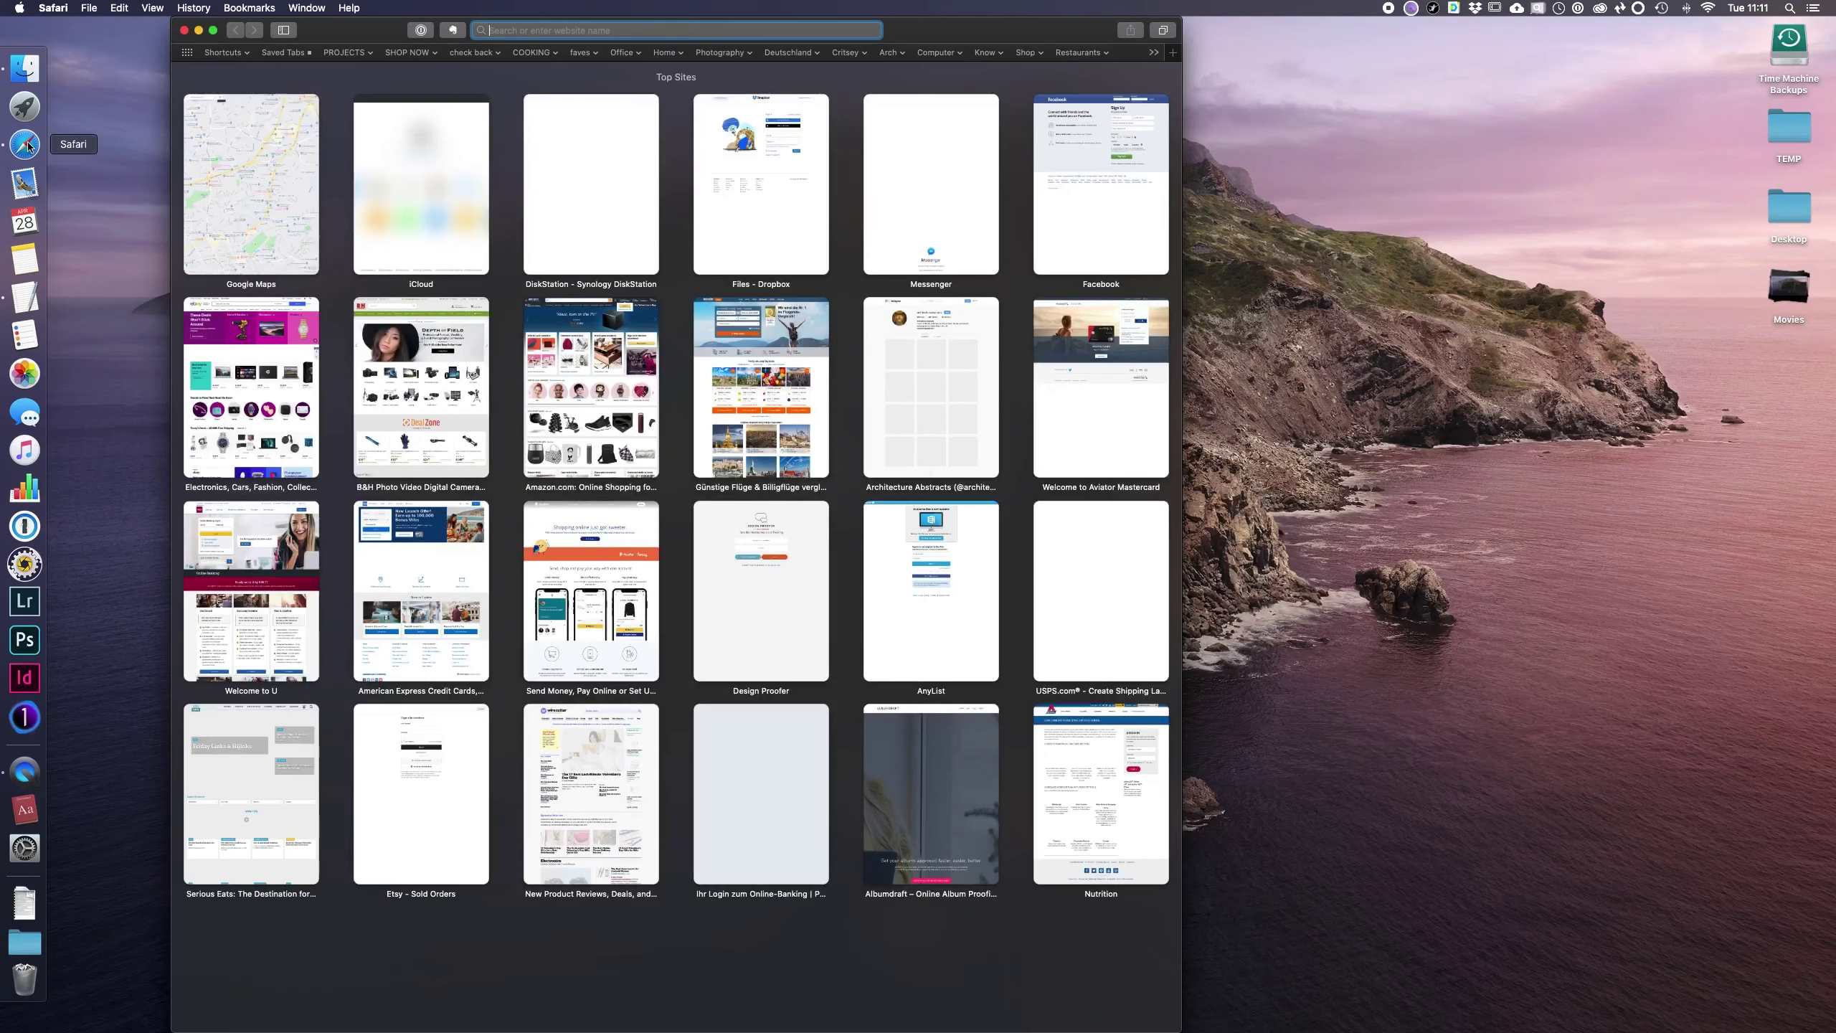
pyautogui.click(238, 189)
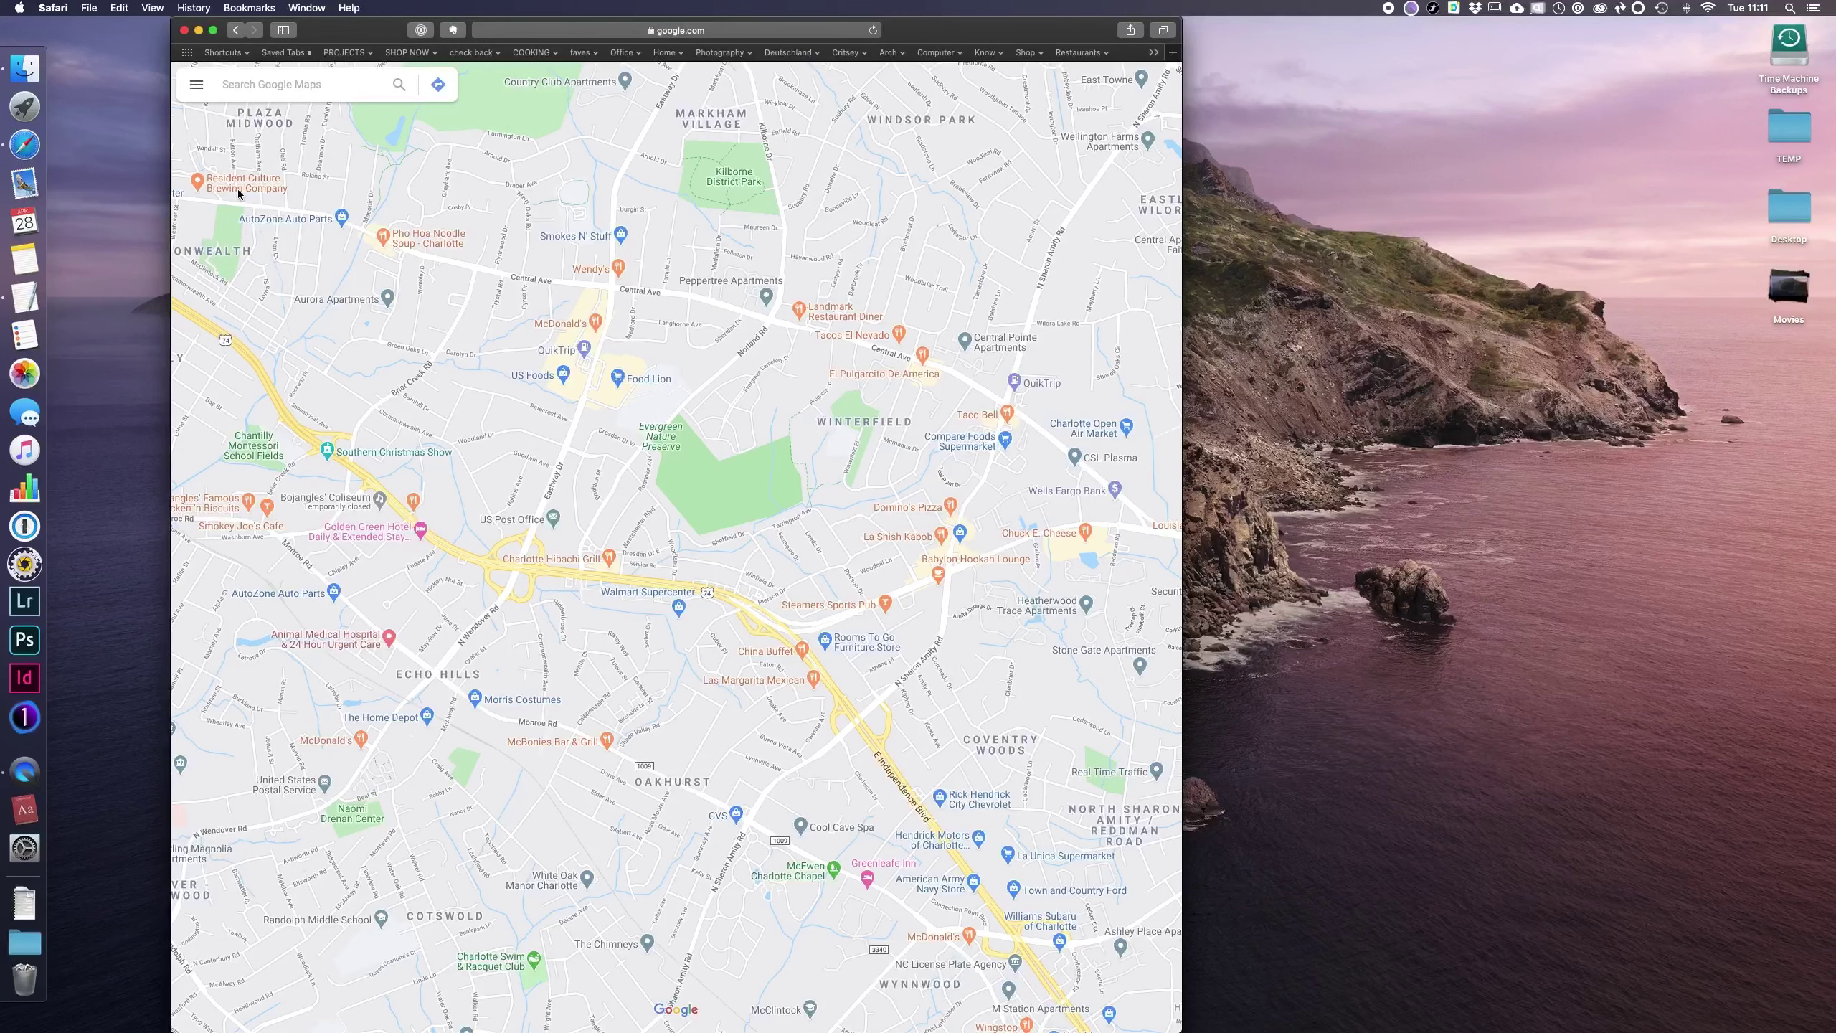
pyautogui.press('super+t')
pyautogui.click(912, 392)
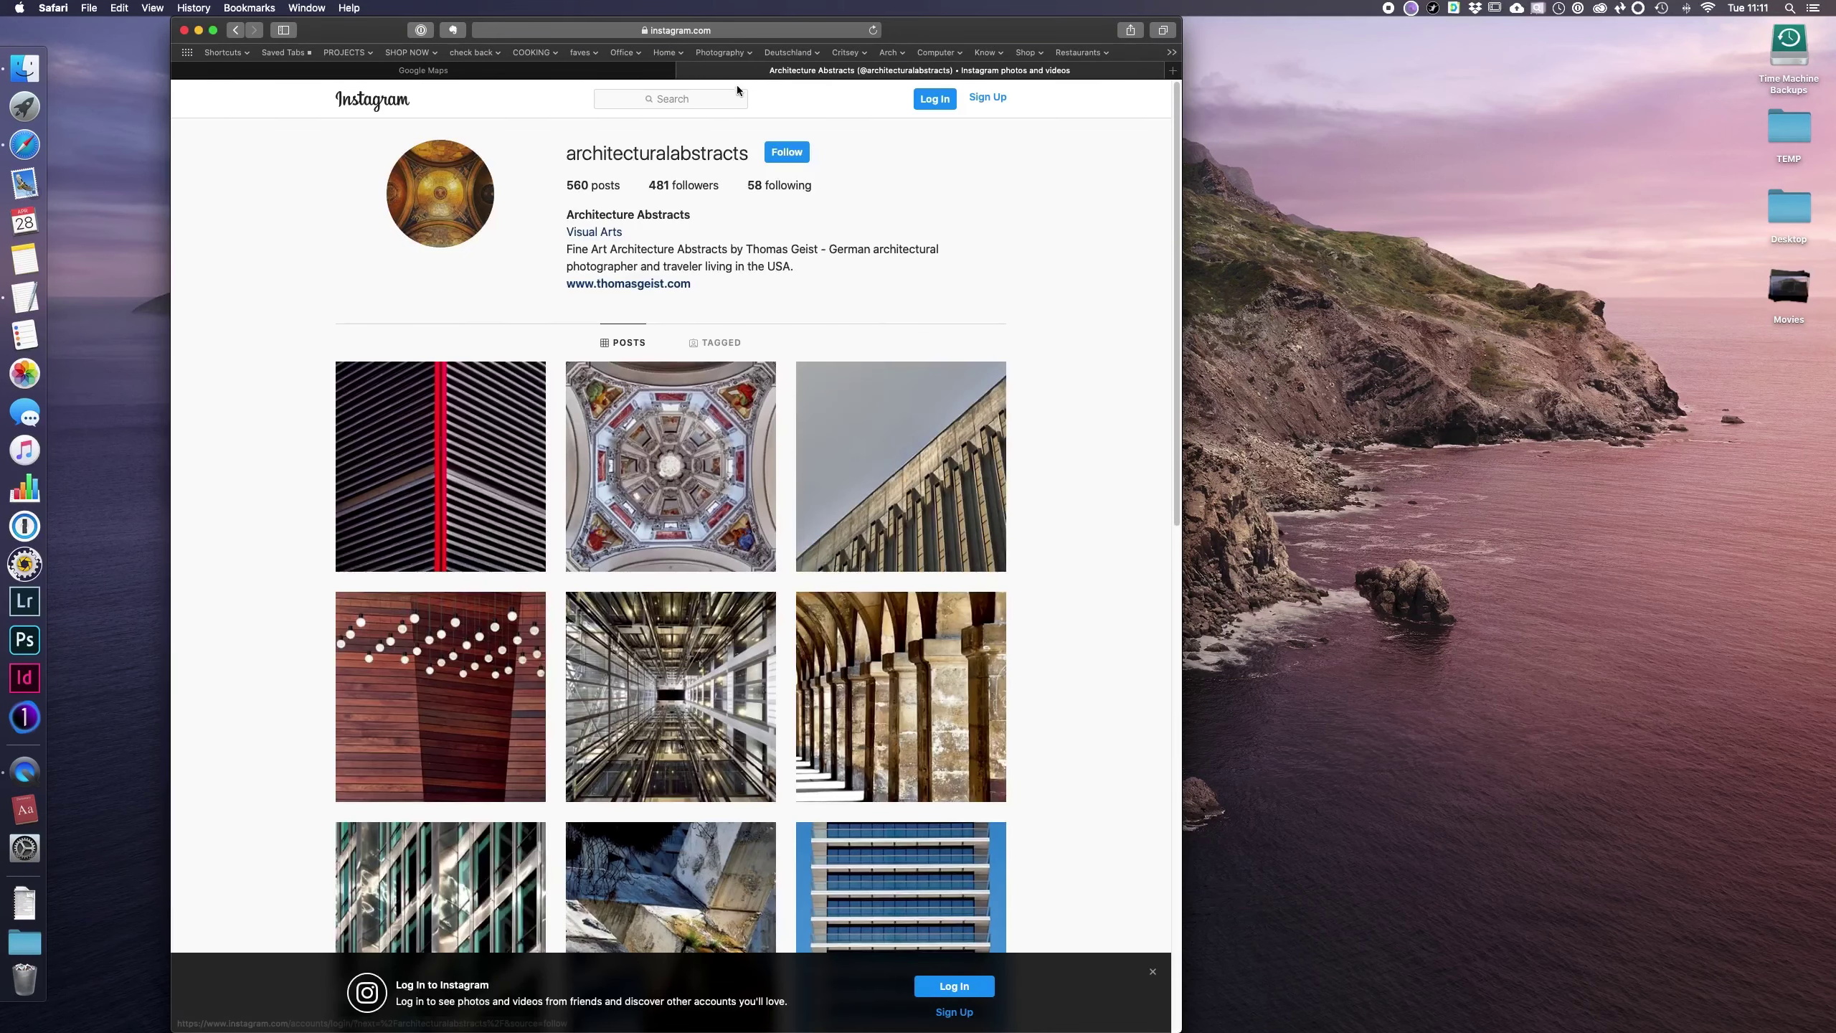
# Step: Detach the Instagram tab into its own window, then close both the Google Maps and Instagram windows
pyautogui.moveTo(735, 71); pyautogui.dragTo(1376, 229)
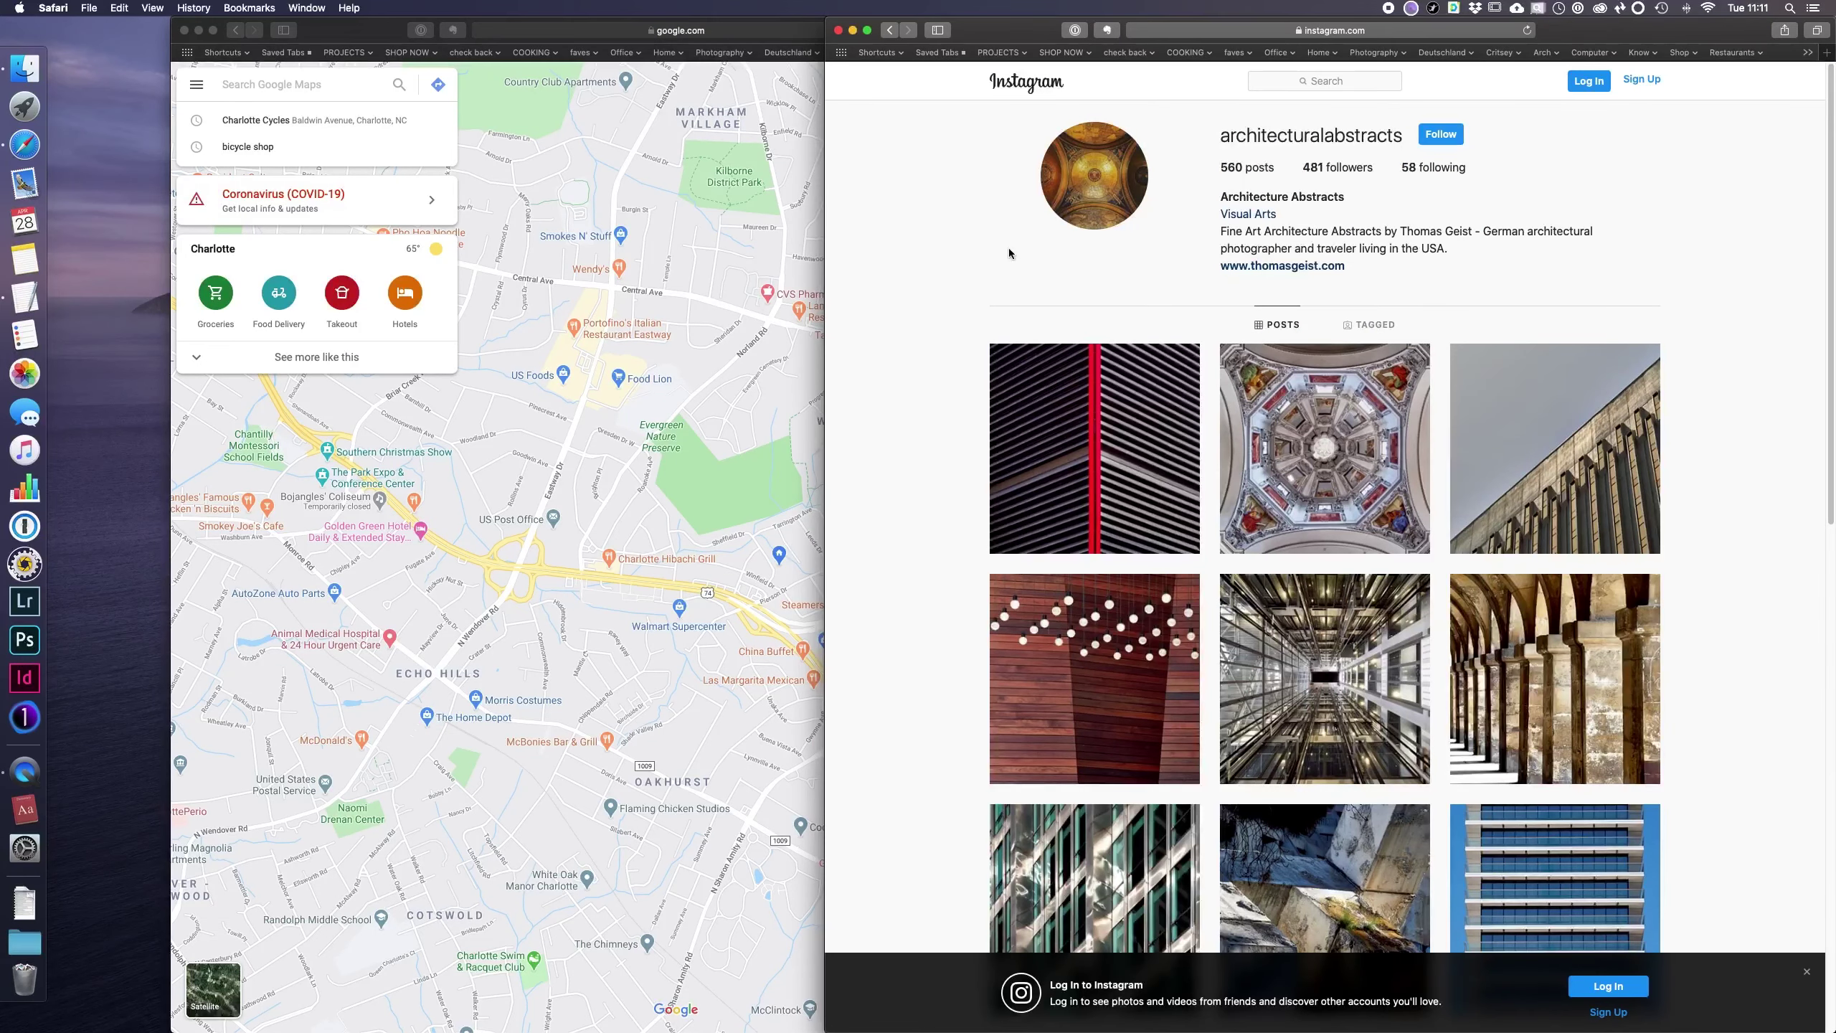
pyautogui.click(677, 256)
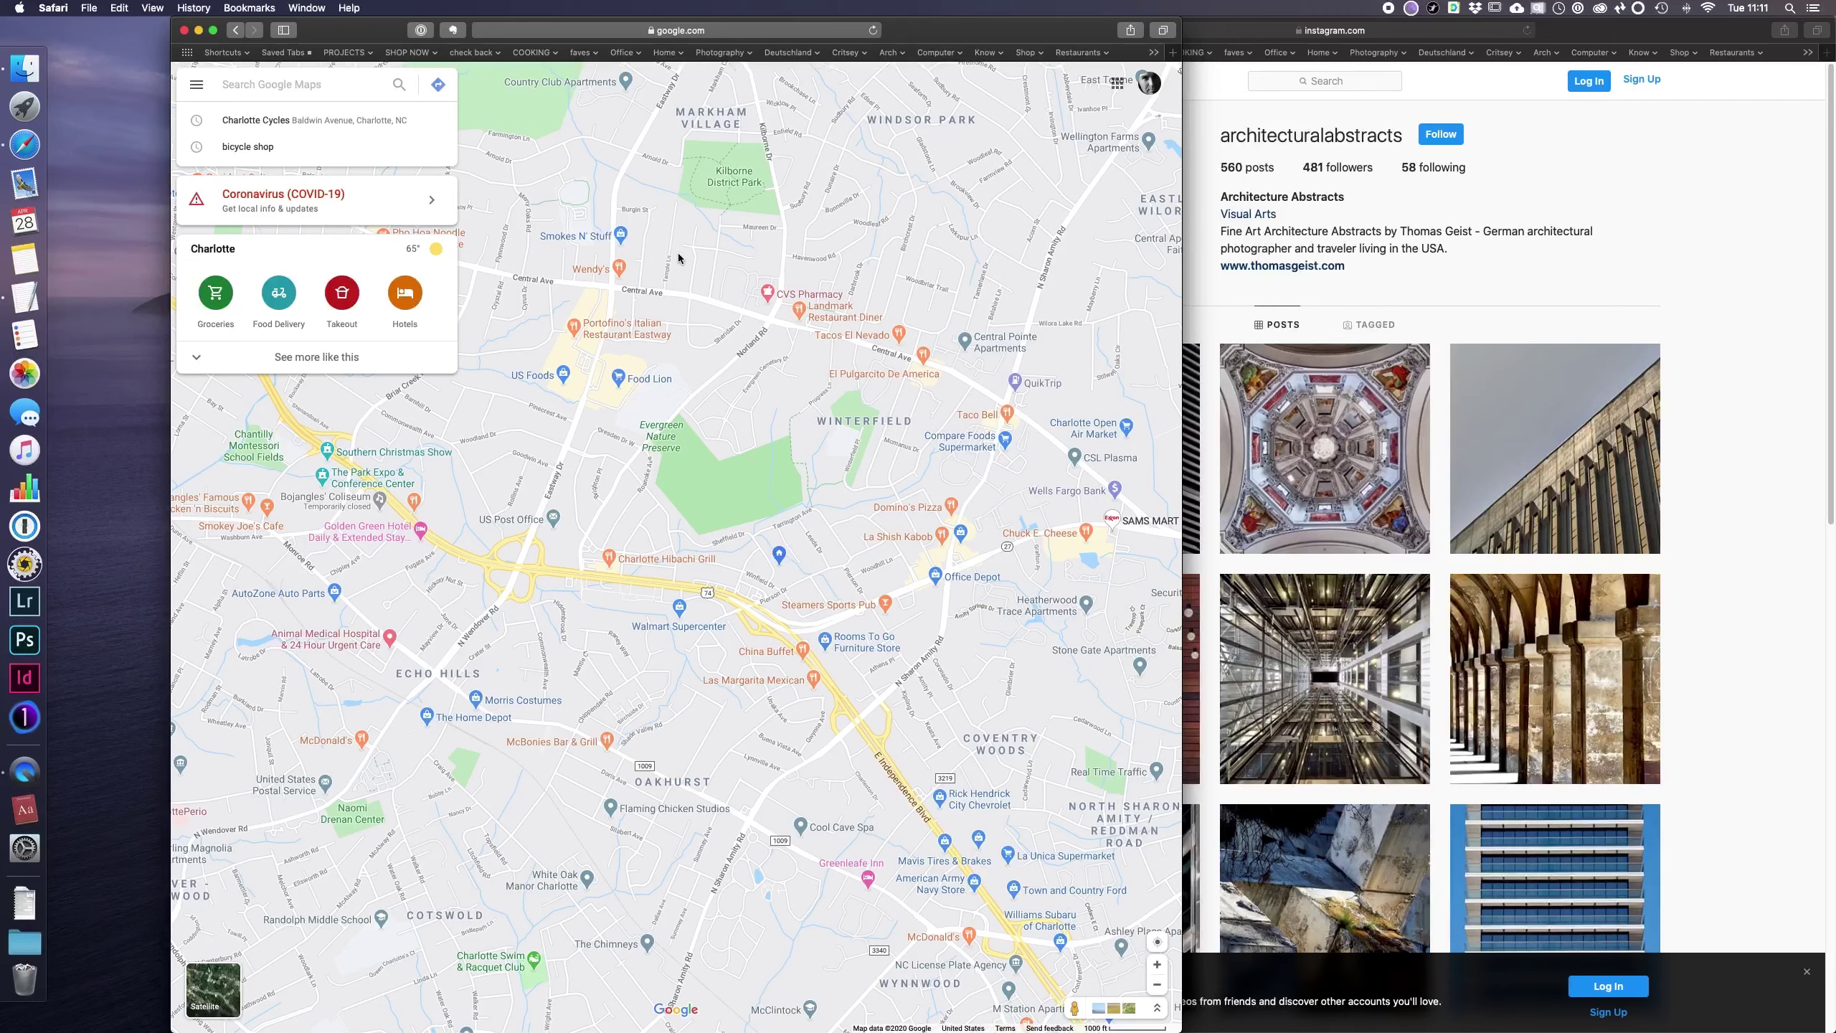
pyautogui.press('super+w')
pyautogui.press('super+w')
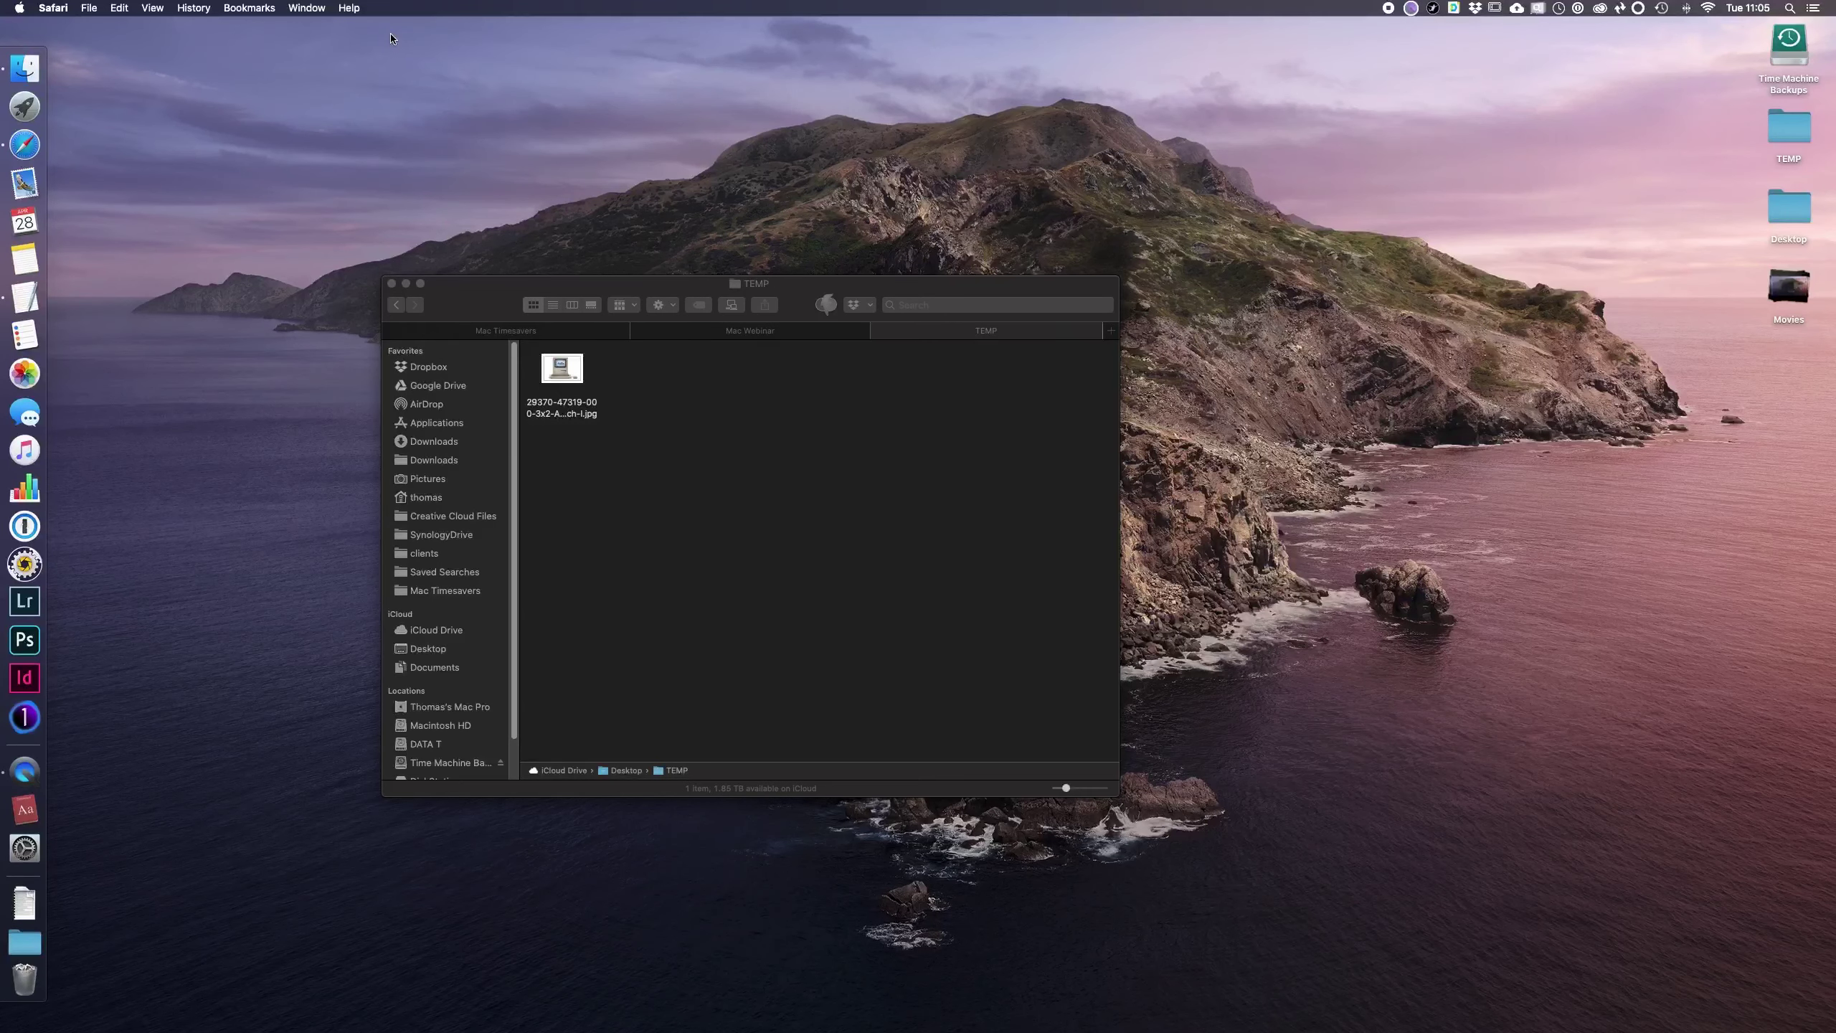
# Step: Return to the Finder window, show all its tabs as thumbnails and switch to the Mac Timesavers tab
pyautogui.click(465, 306)
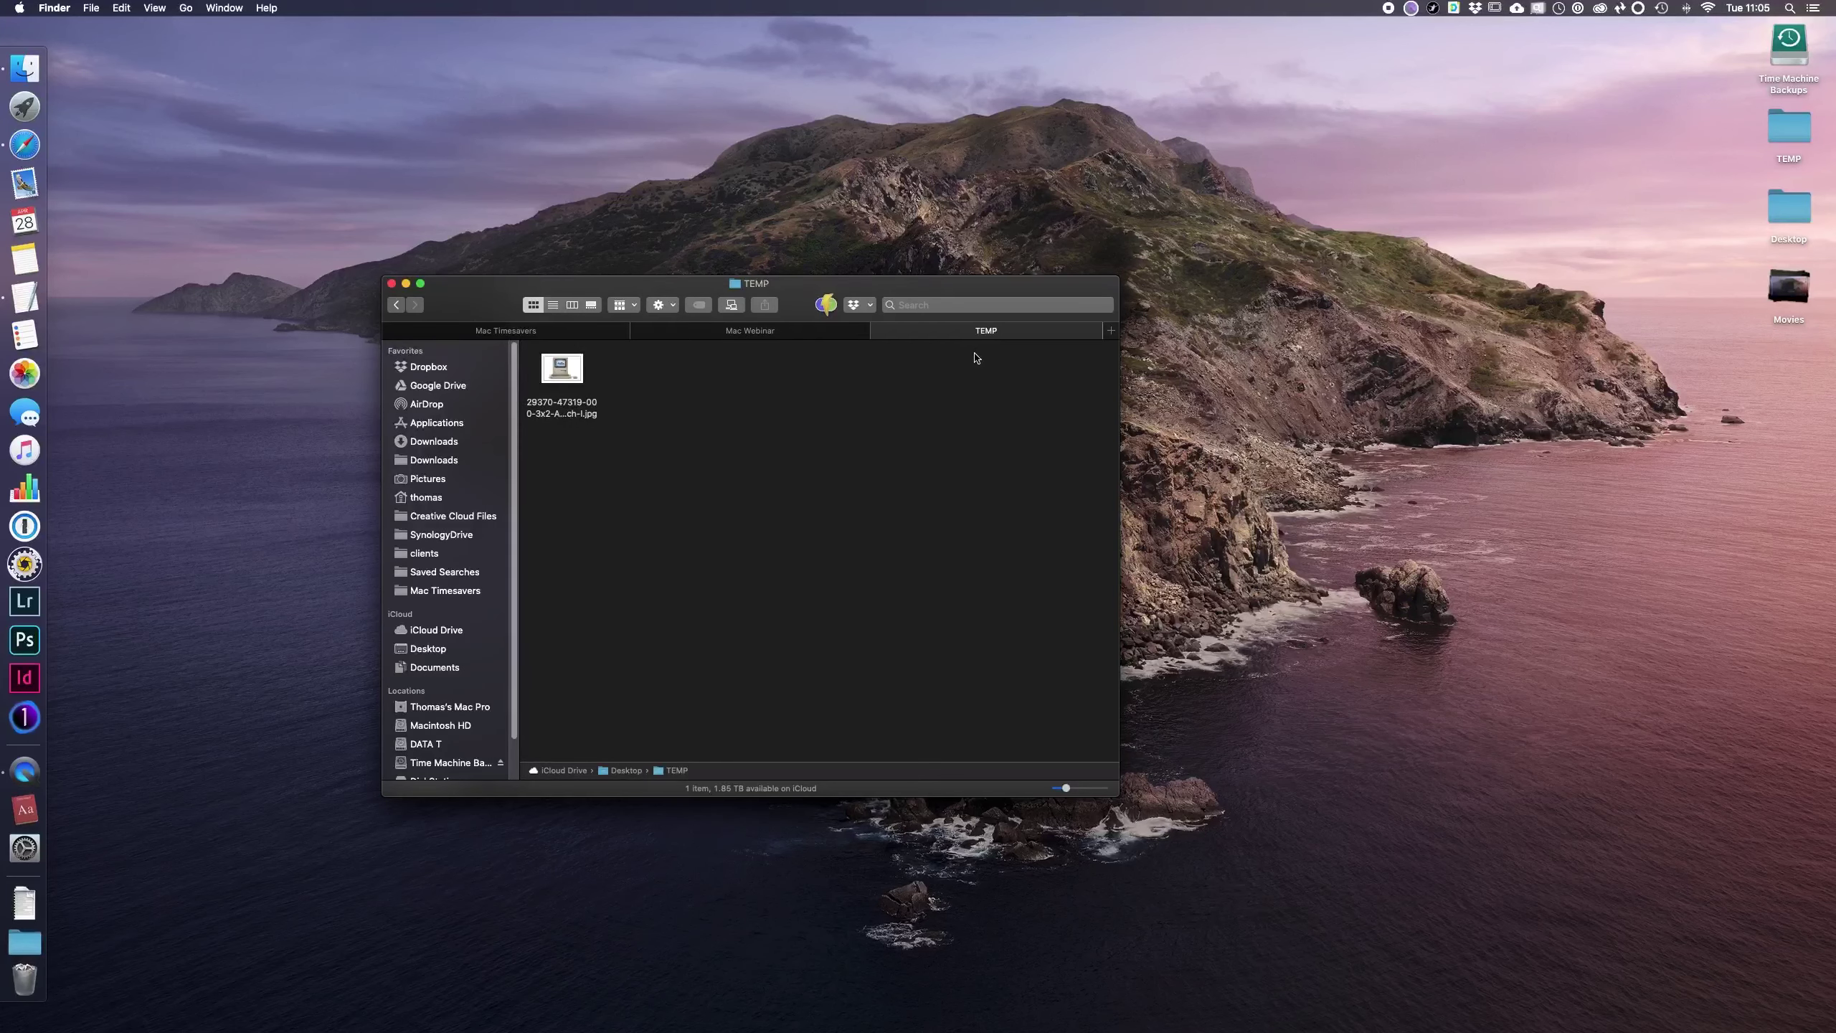
pyautogui.click(153, 9)
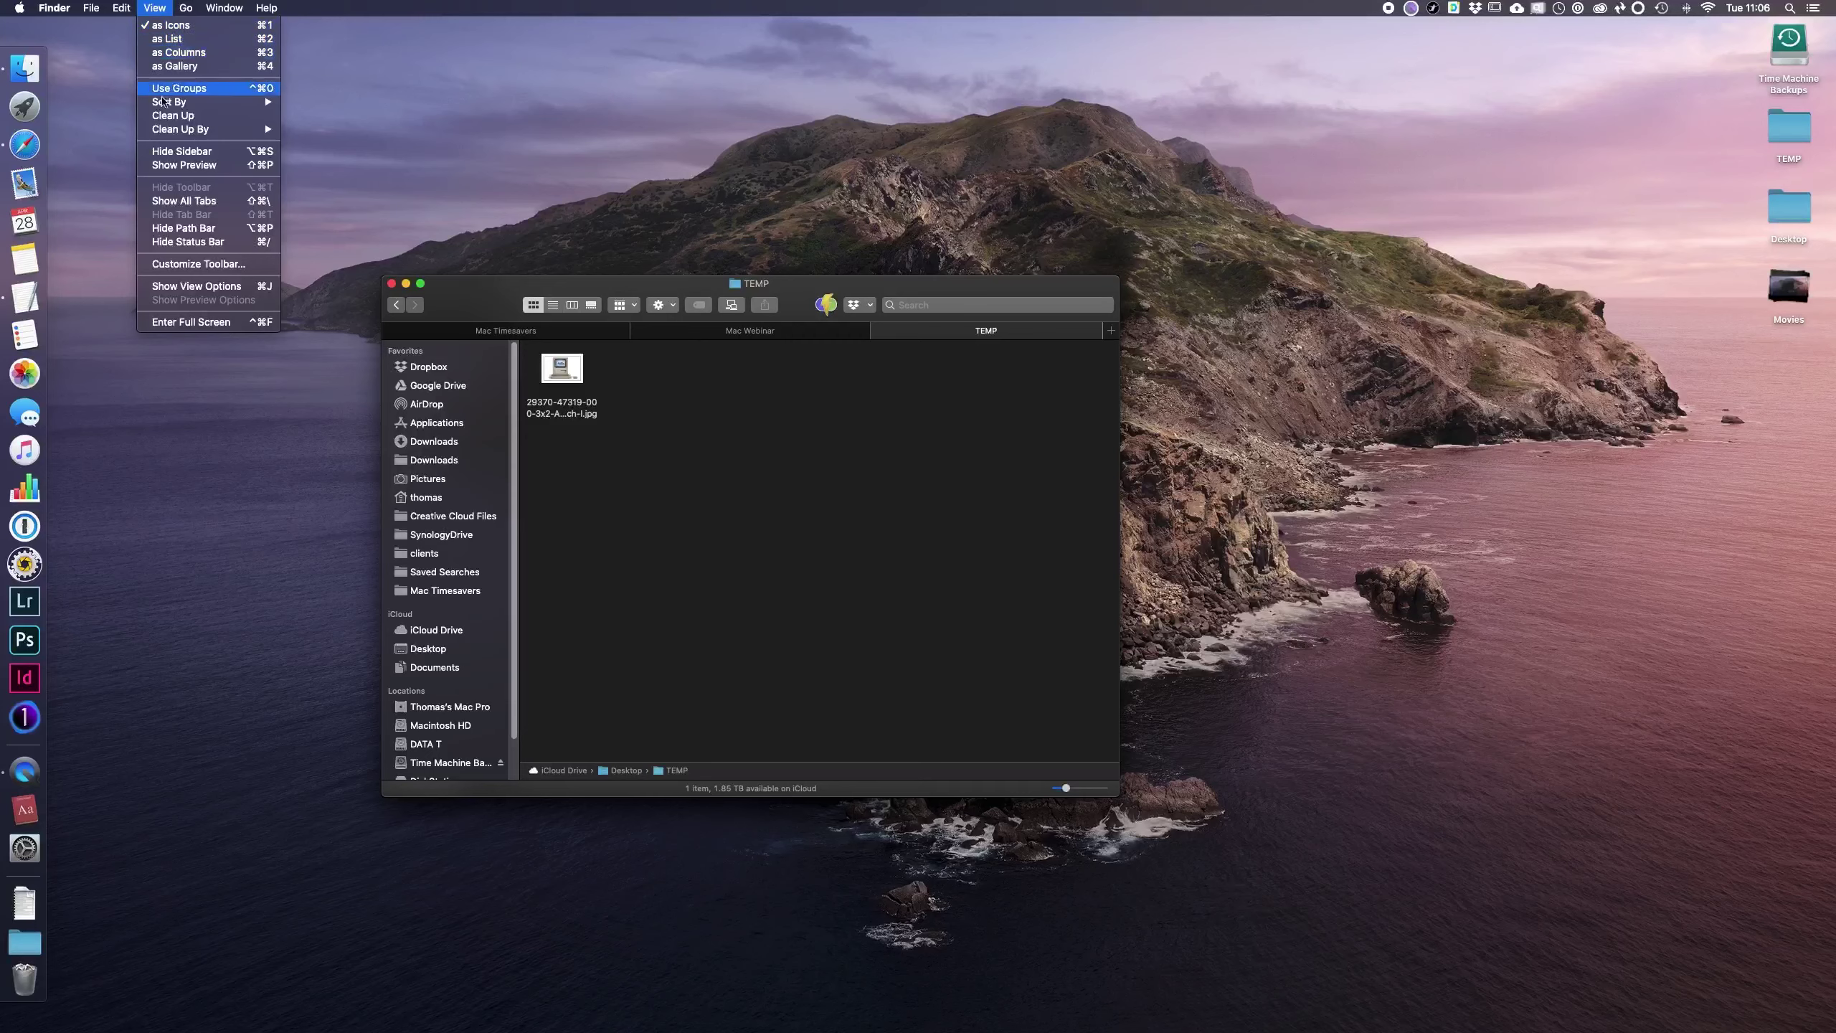
pyautogui.click(178, 202)
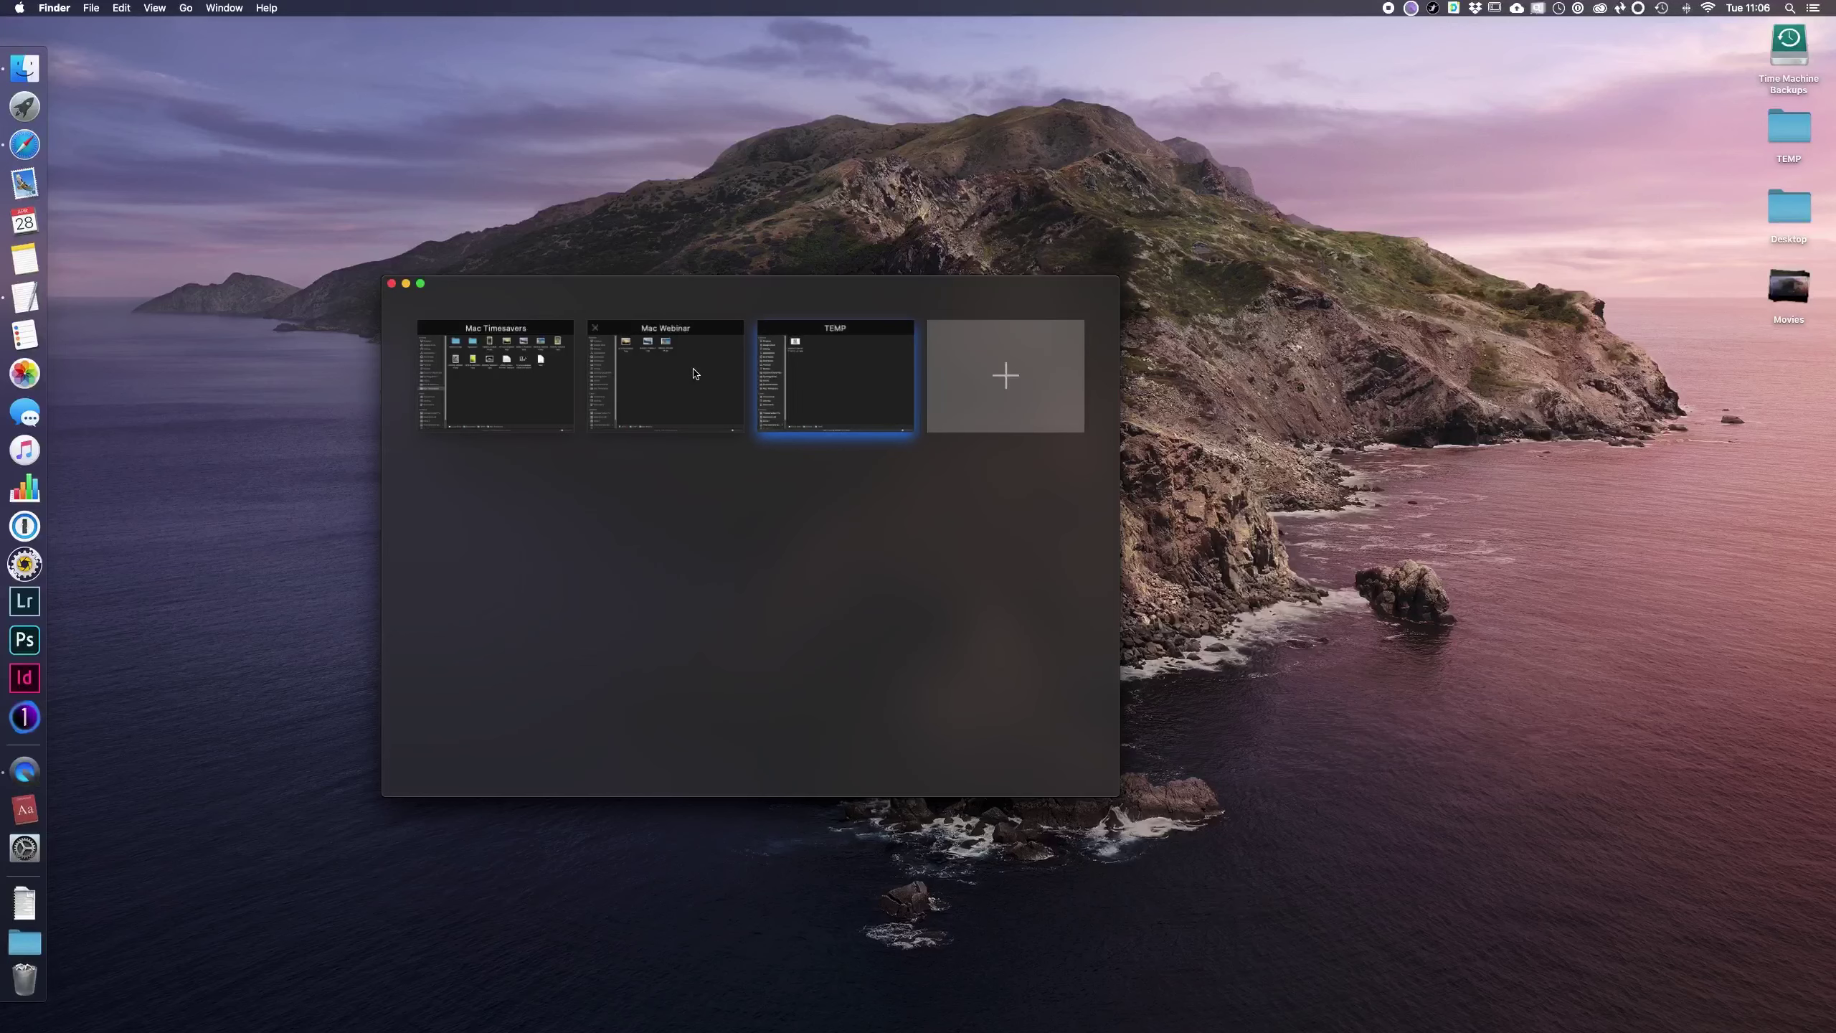
pyautogui.click(518, 388)
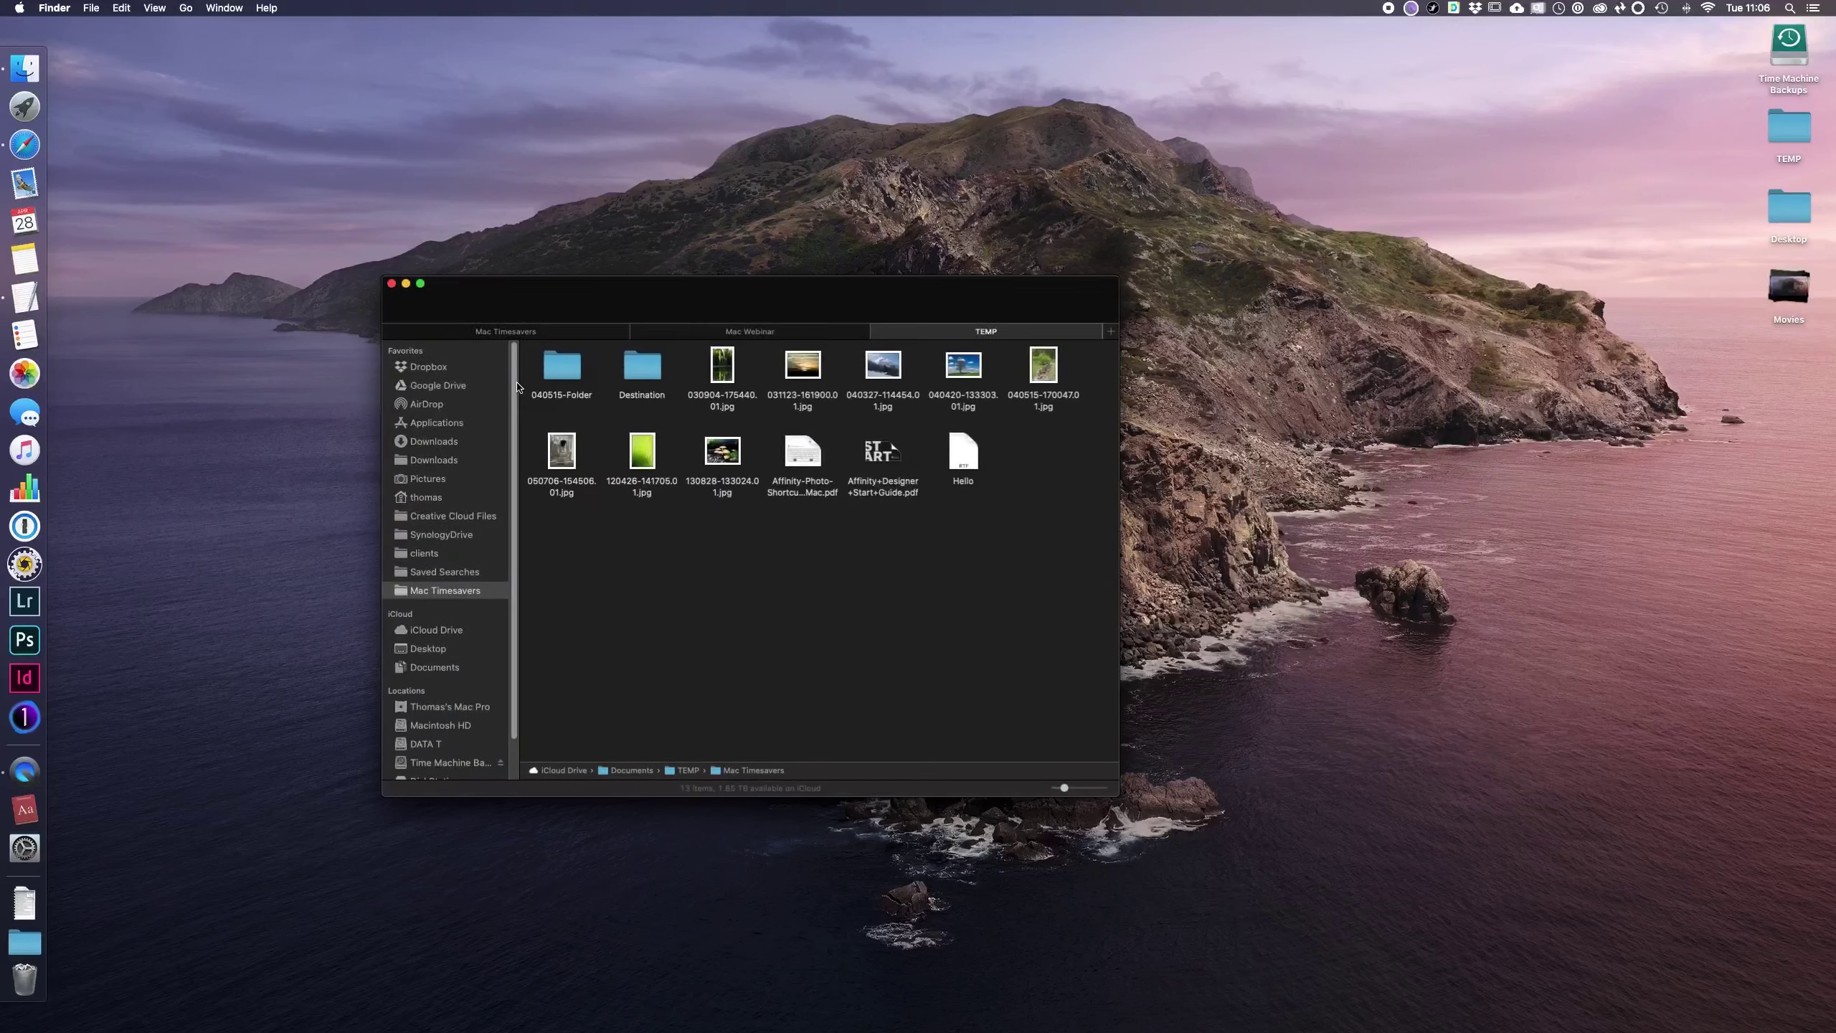
# Step: Look up the shortcut for Show All Tabs, bring up the tab overview with it and add a new tab
pyautogui.click(160, 10)
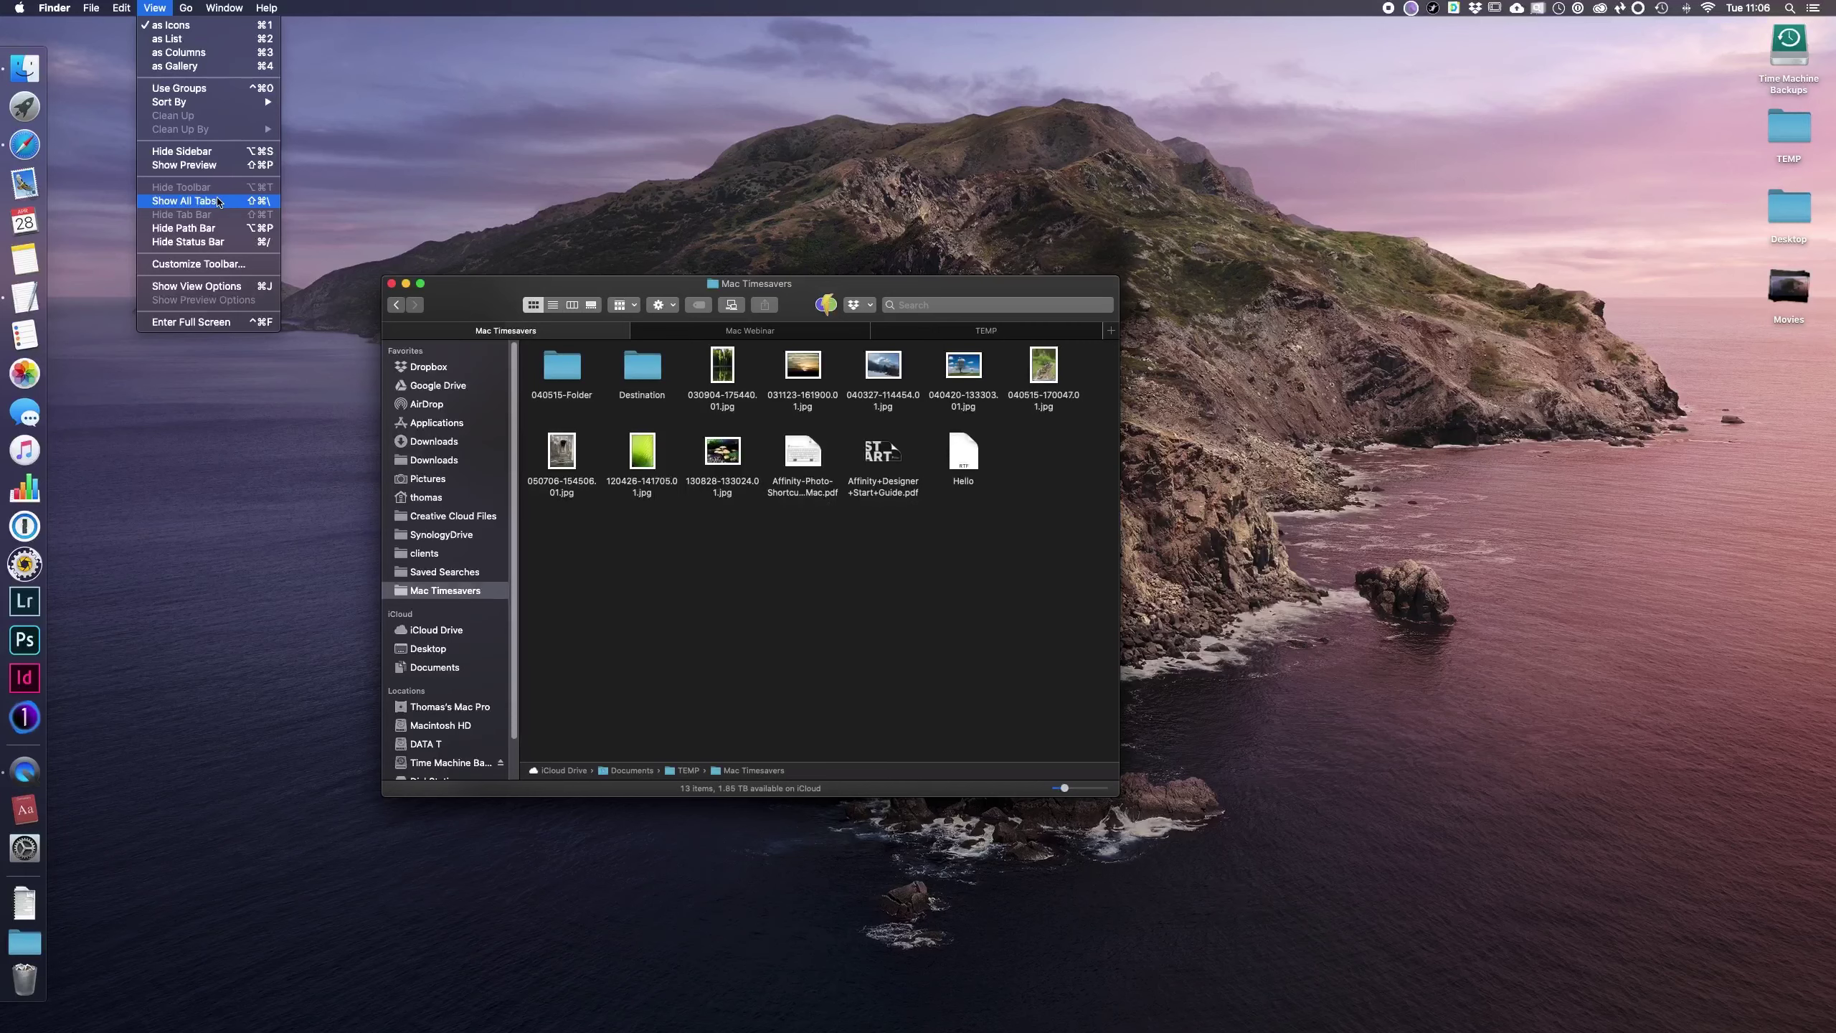
pyautogui.click(488, 296)
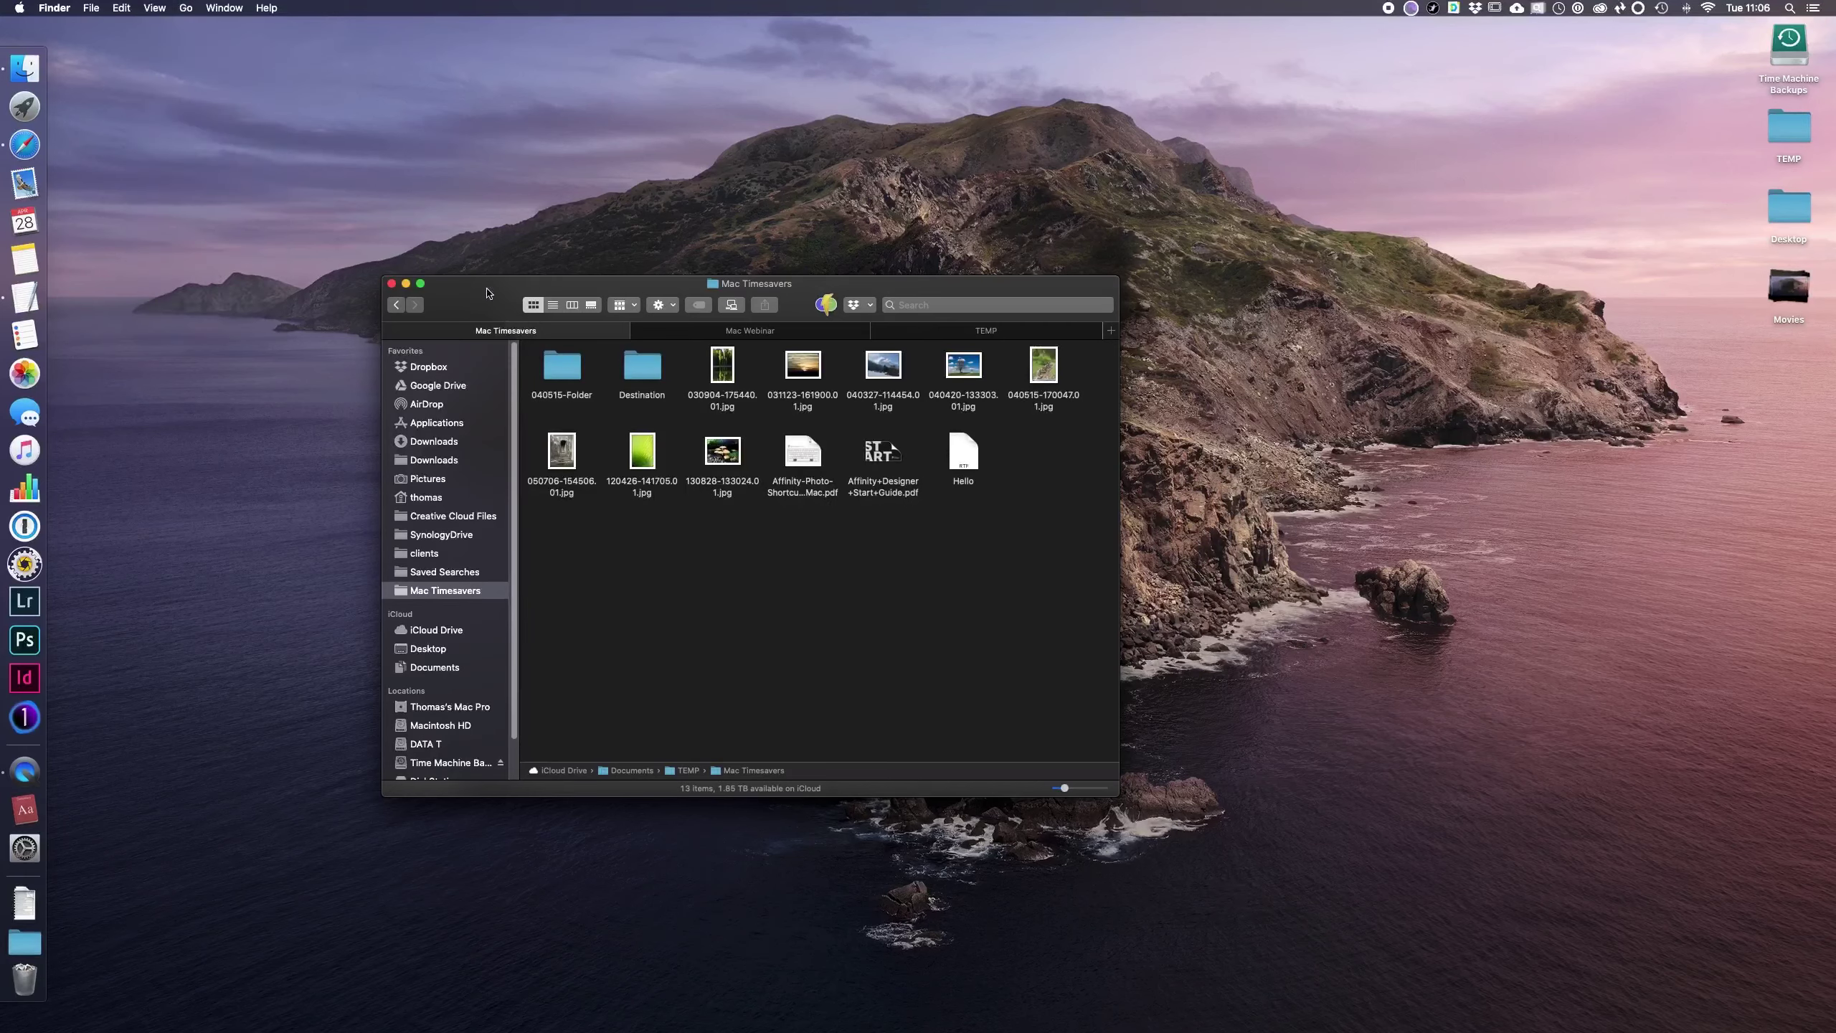
pyautogui.press('super+shift+backslash')
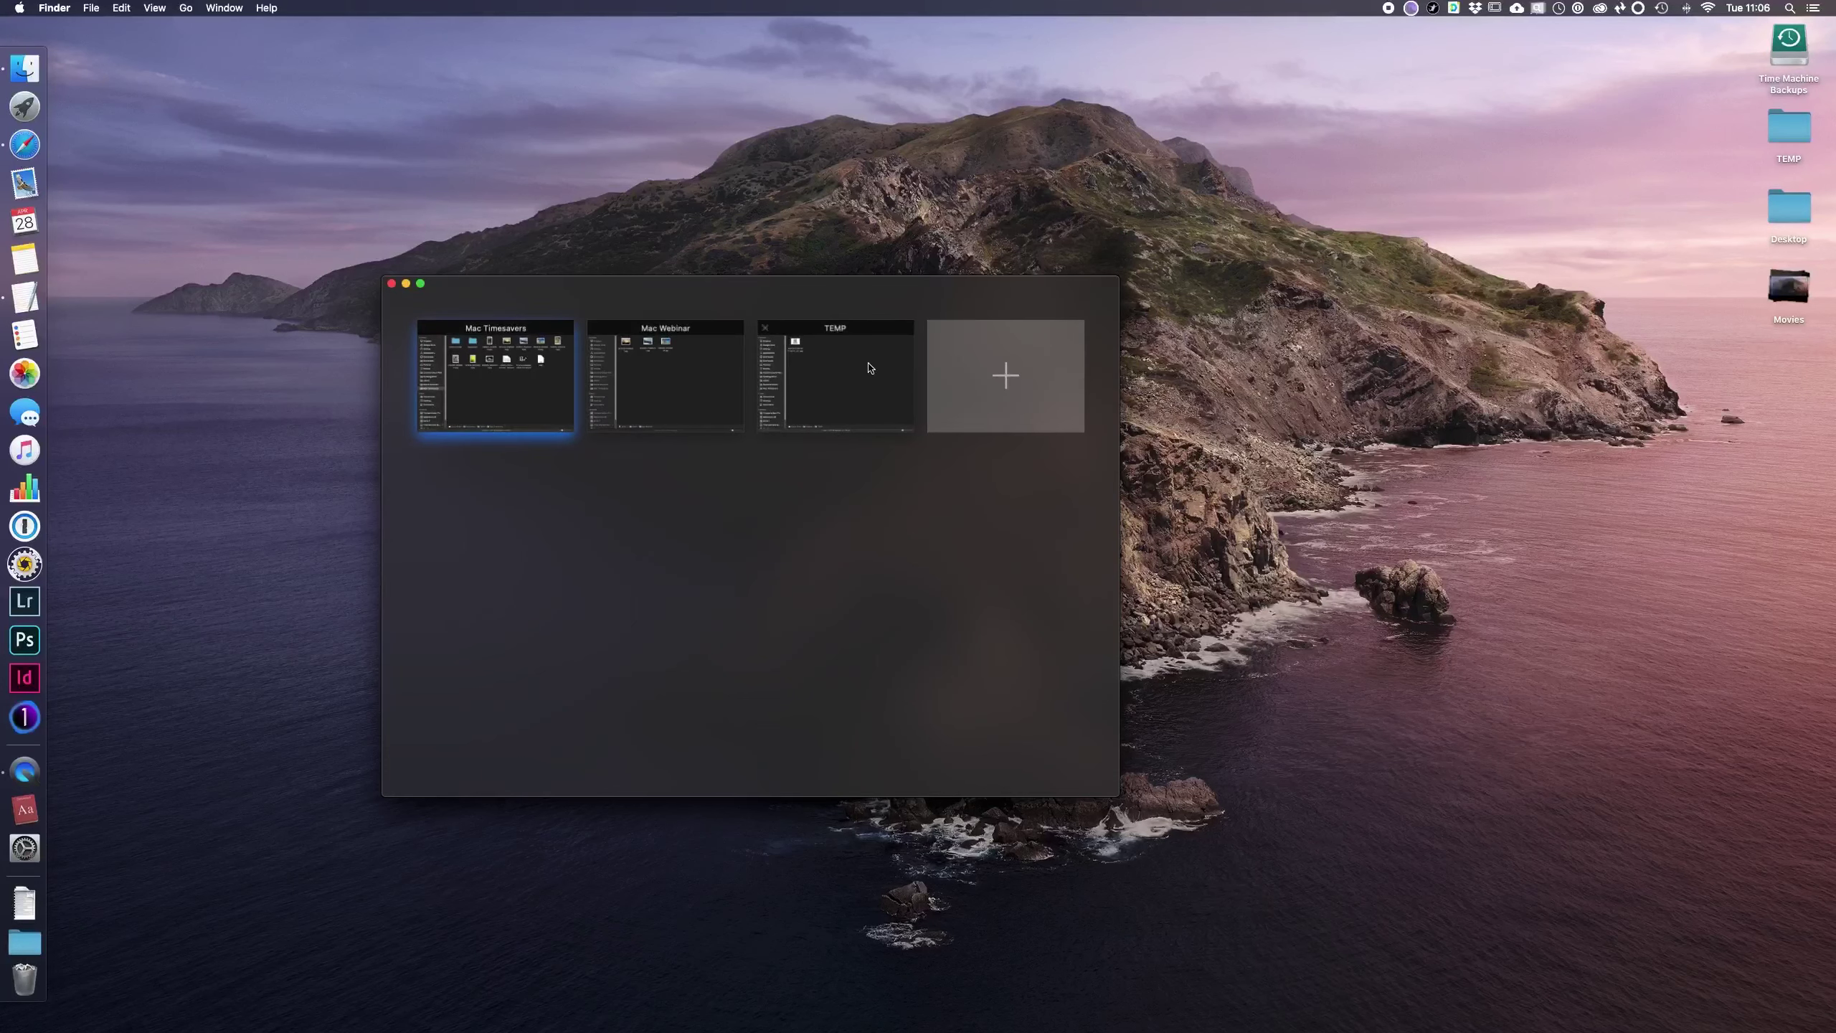
pyautogui.click(1007, 378)
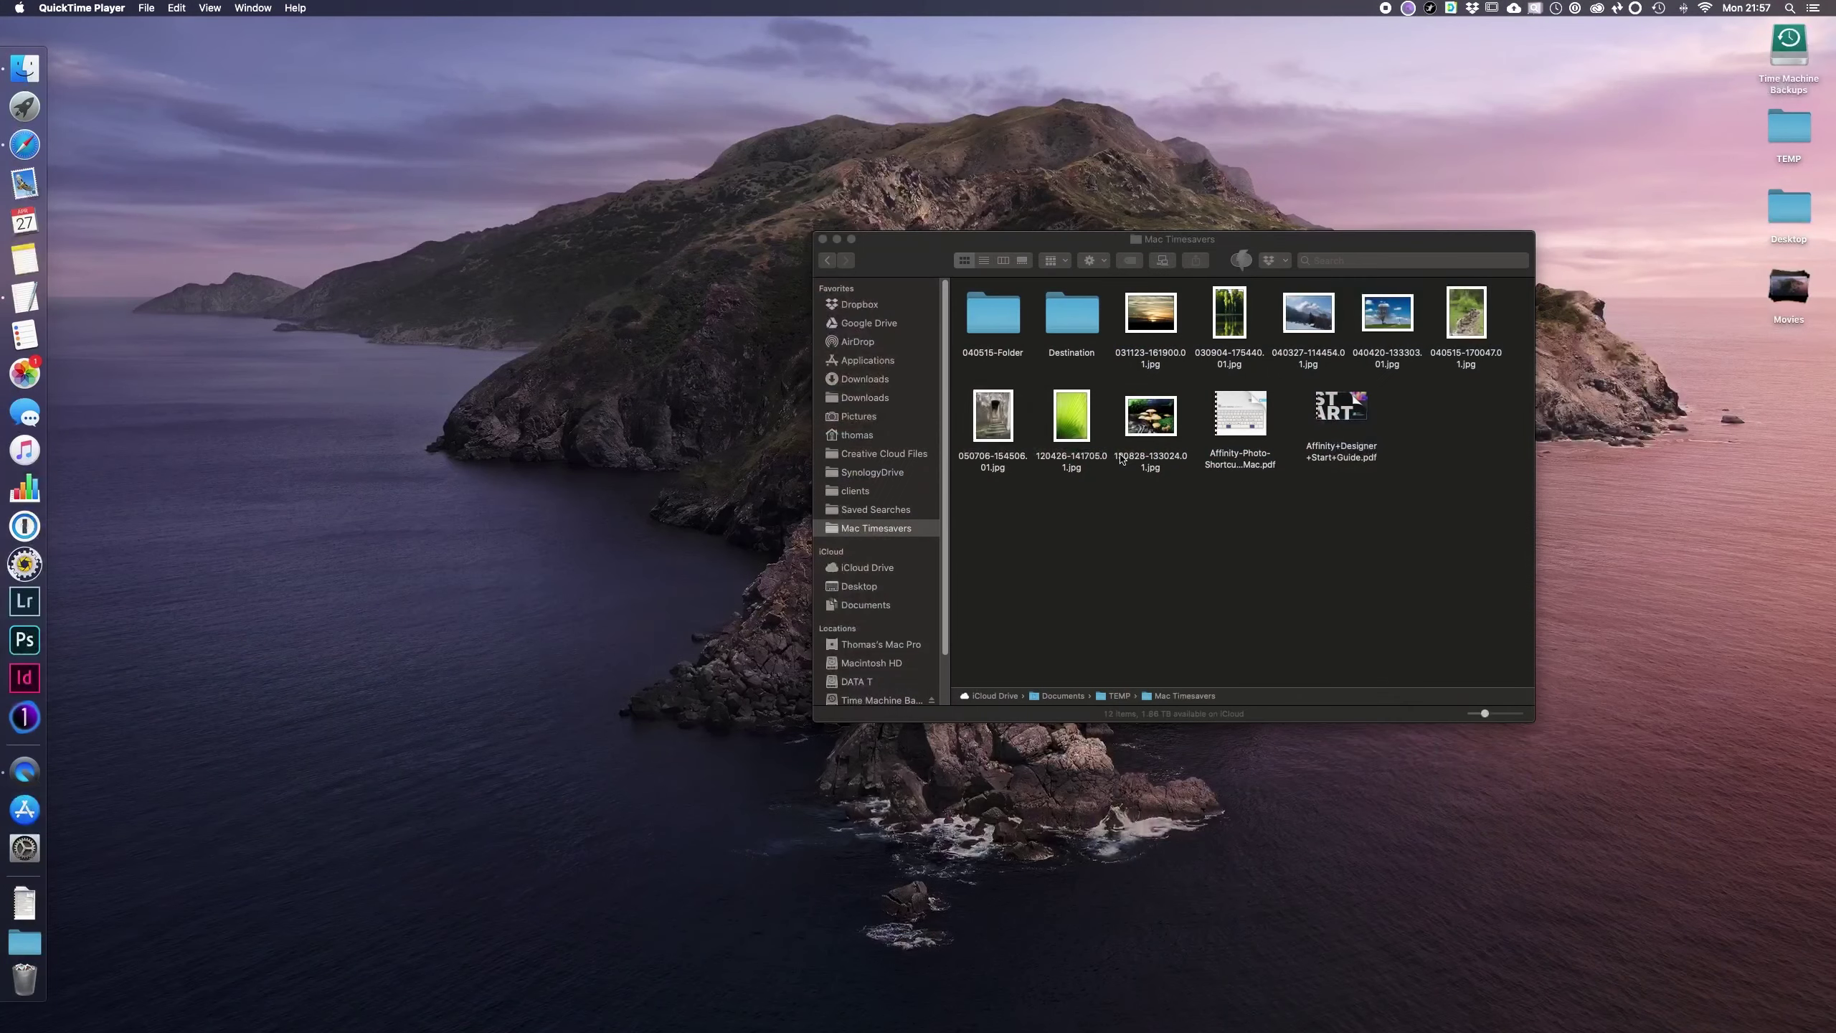
# Step: Enlarge the icons in the Mac Timesavers window, skim through them, and reduce the icons to a small size
pyautogui.click(938, 255)
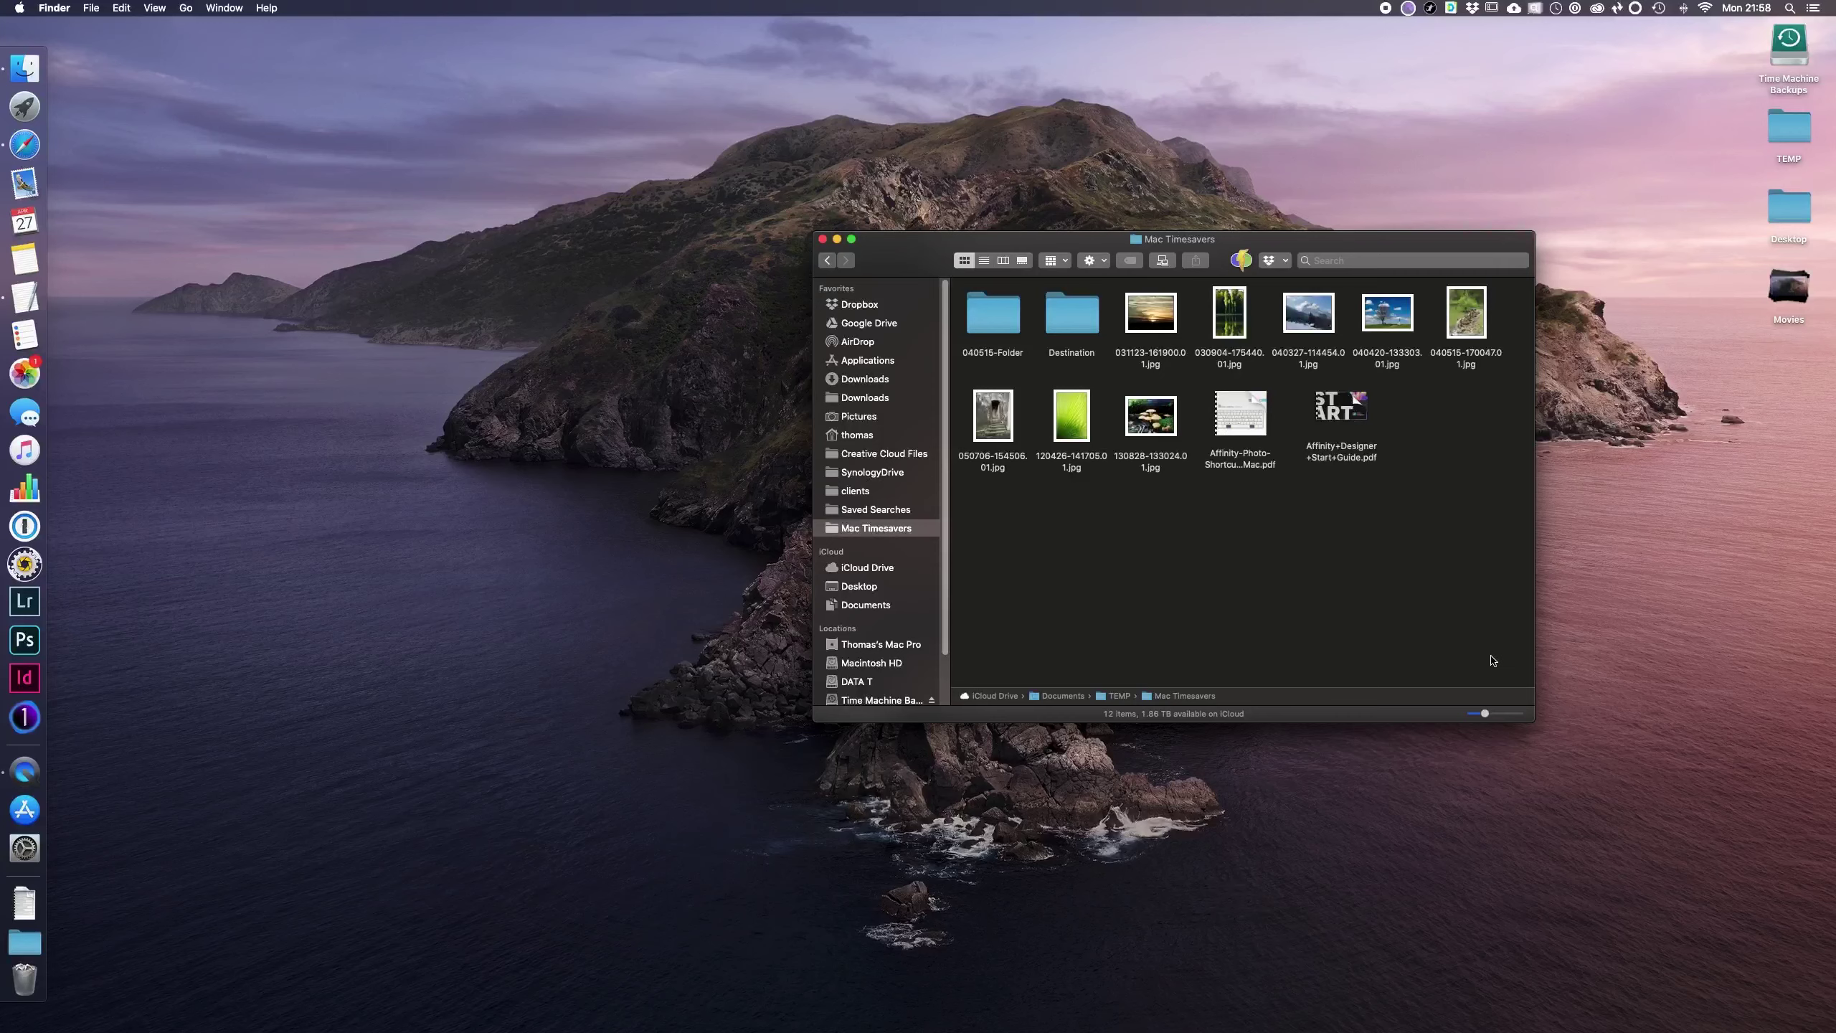
pyautogui.moveTo(1485, 715); pyautogui.dragTo(1509, 716)
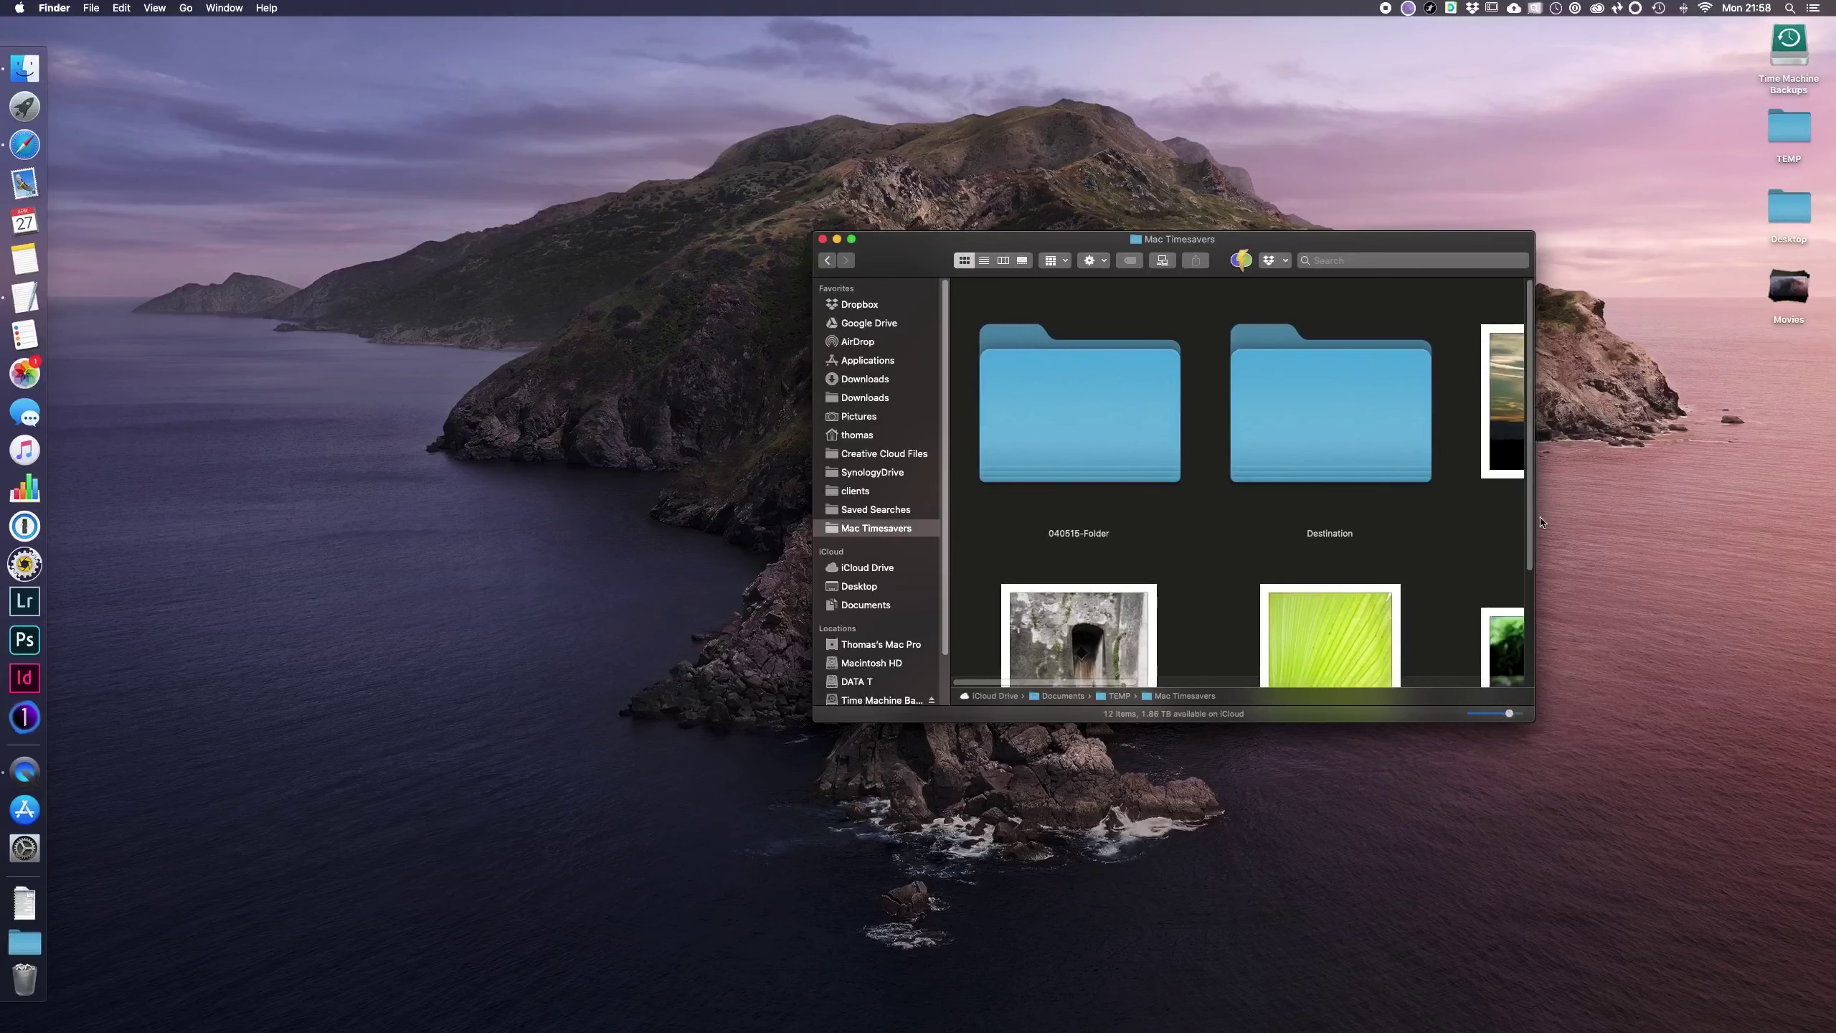
pyautogui.scroll(-3, 1518, 683)
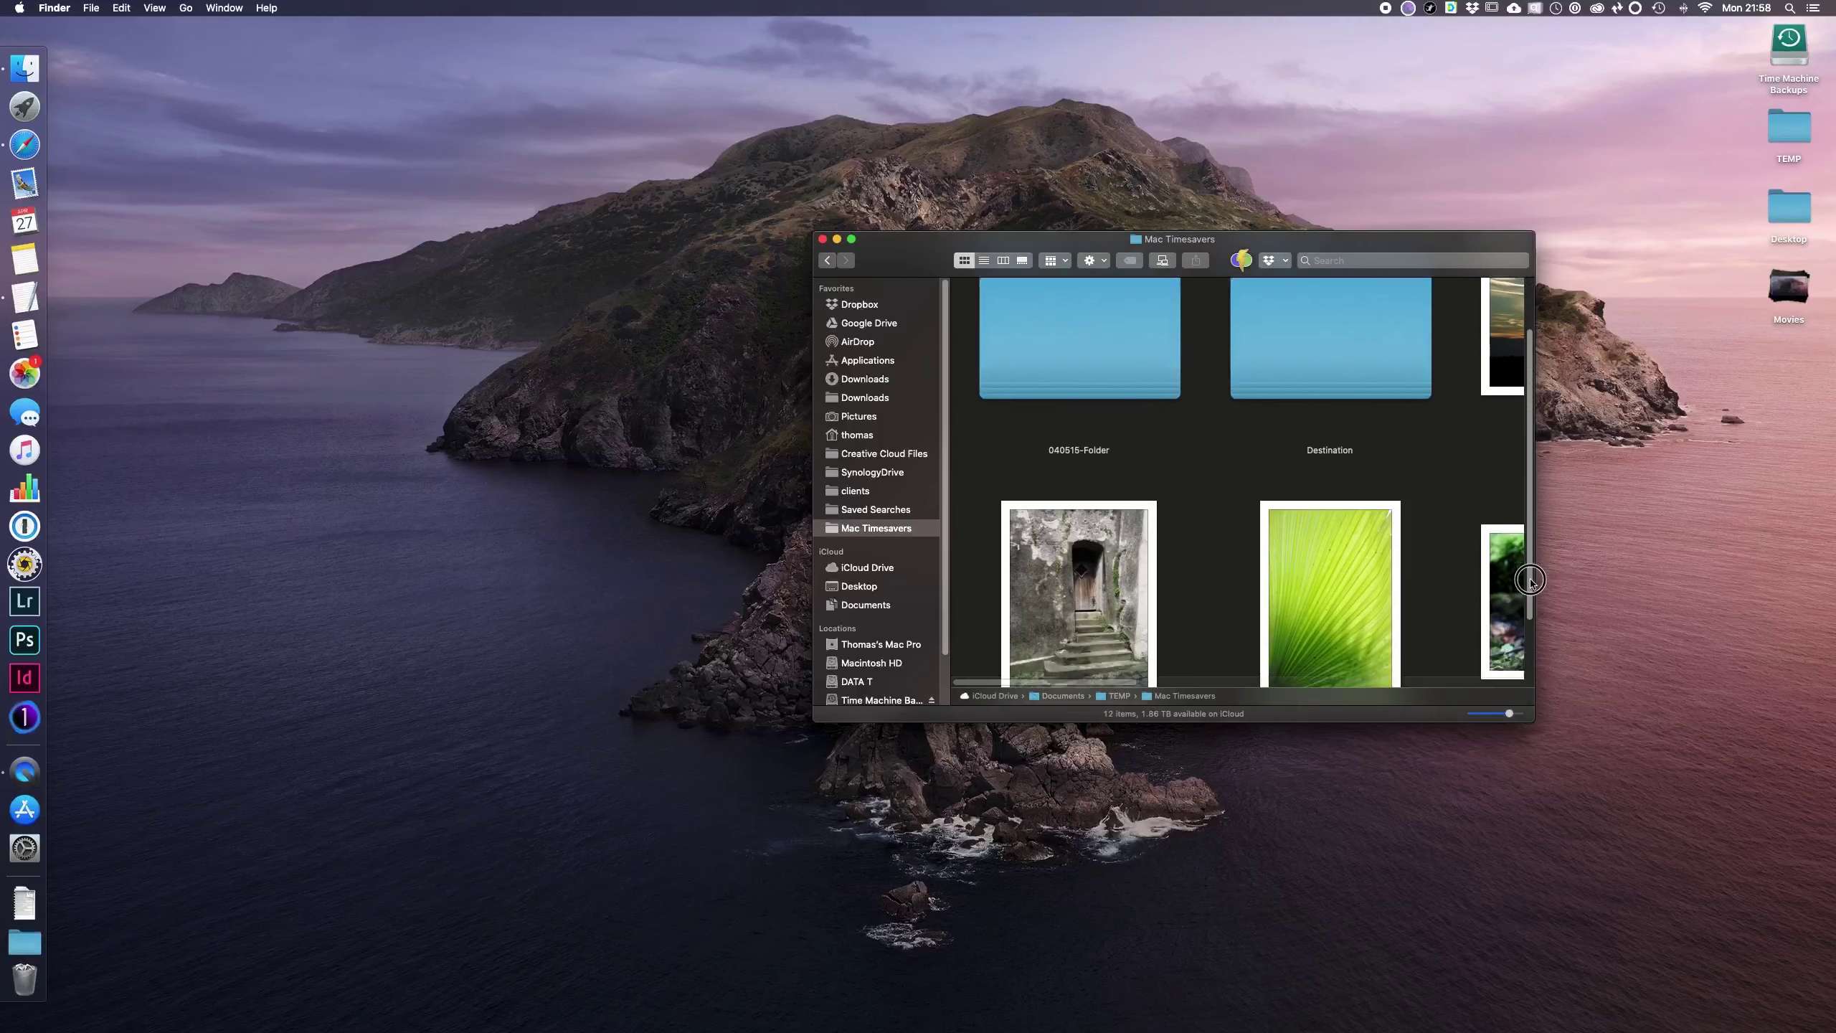
pyautogui.click(1480, 714)
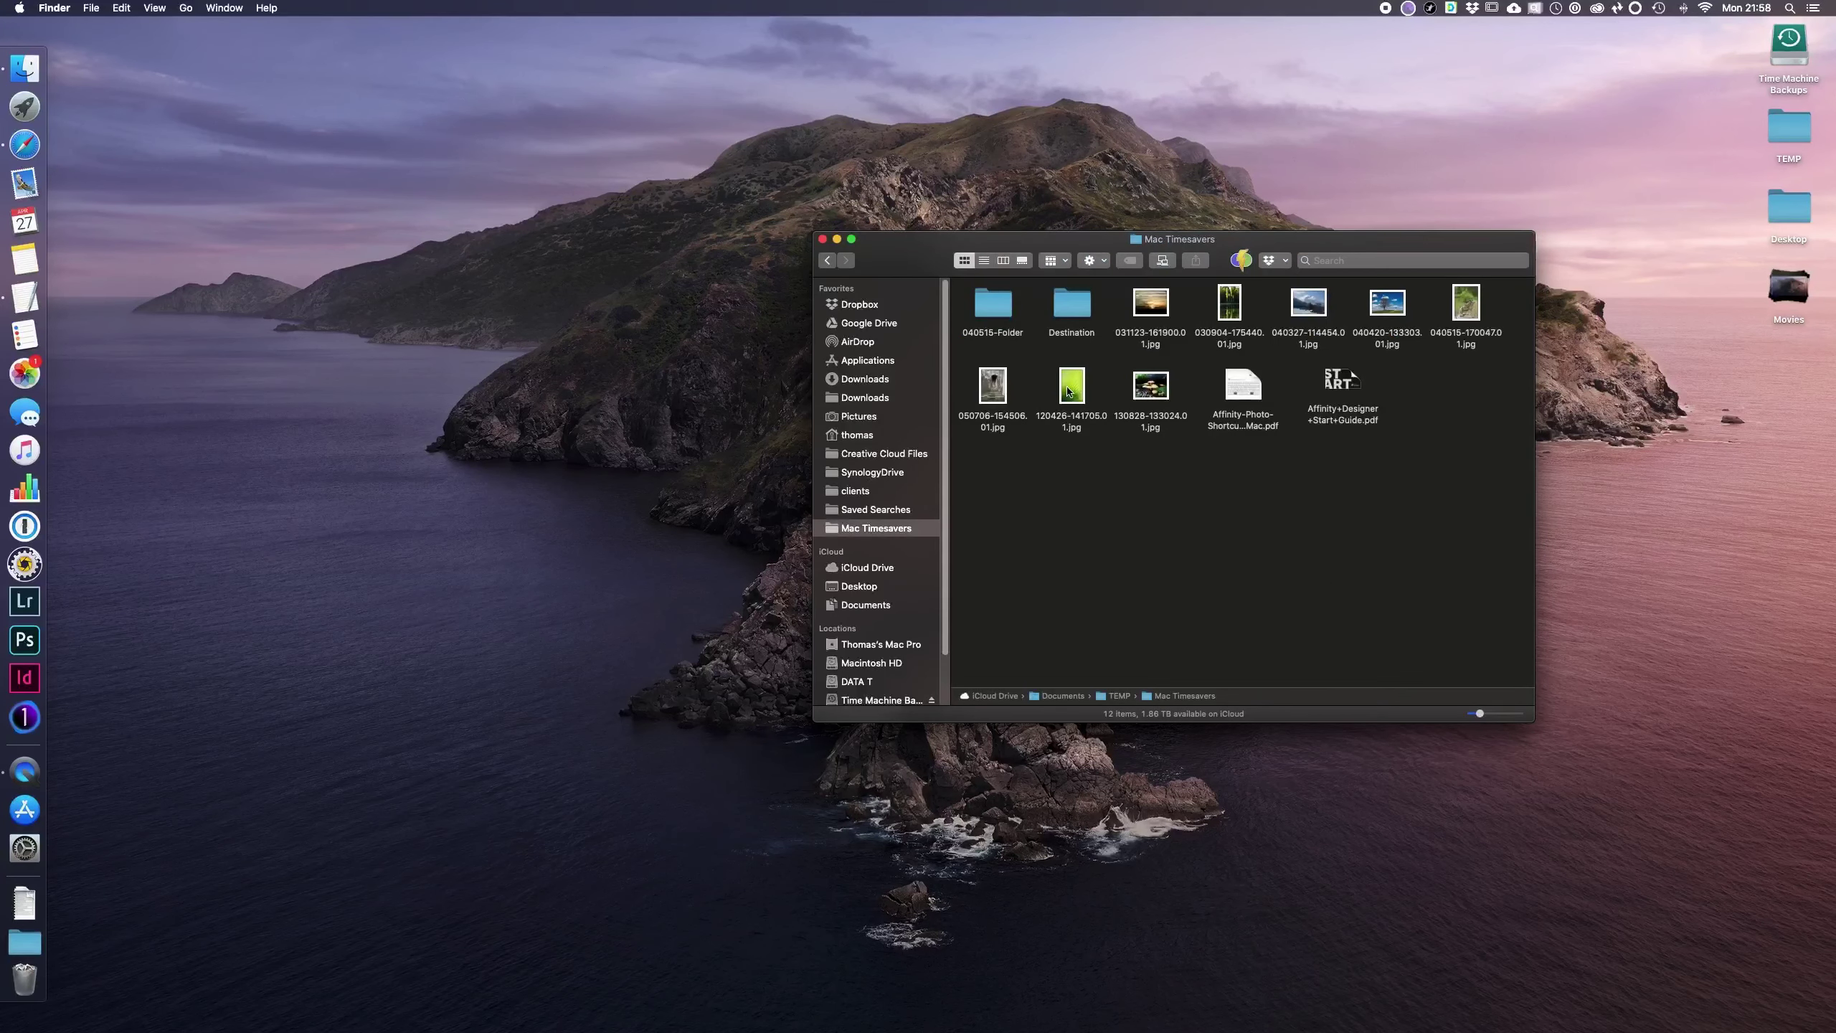
# Step: Preview the image 130828-133024.01.jpg with Quick Look
pyautogui.click(1151, 387)
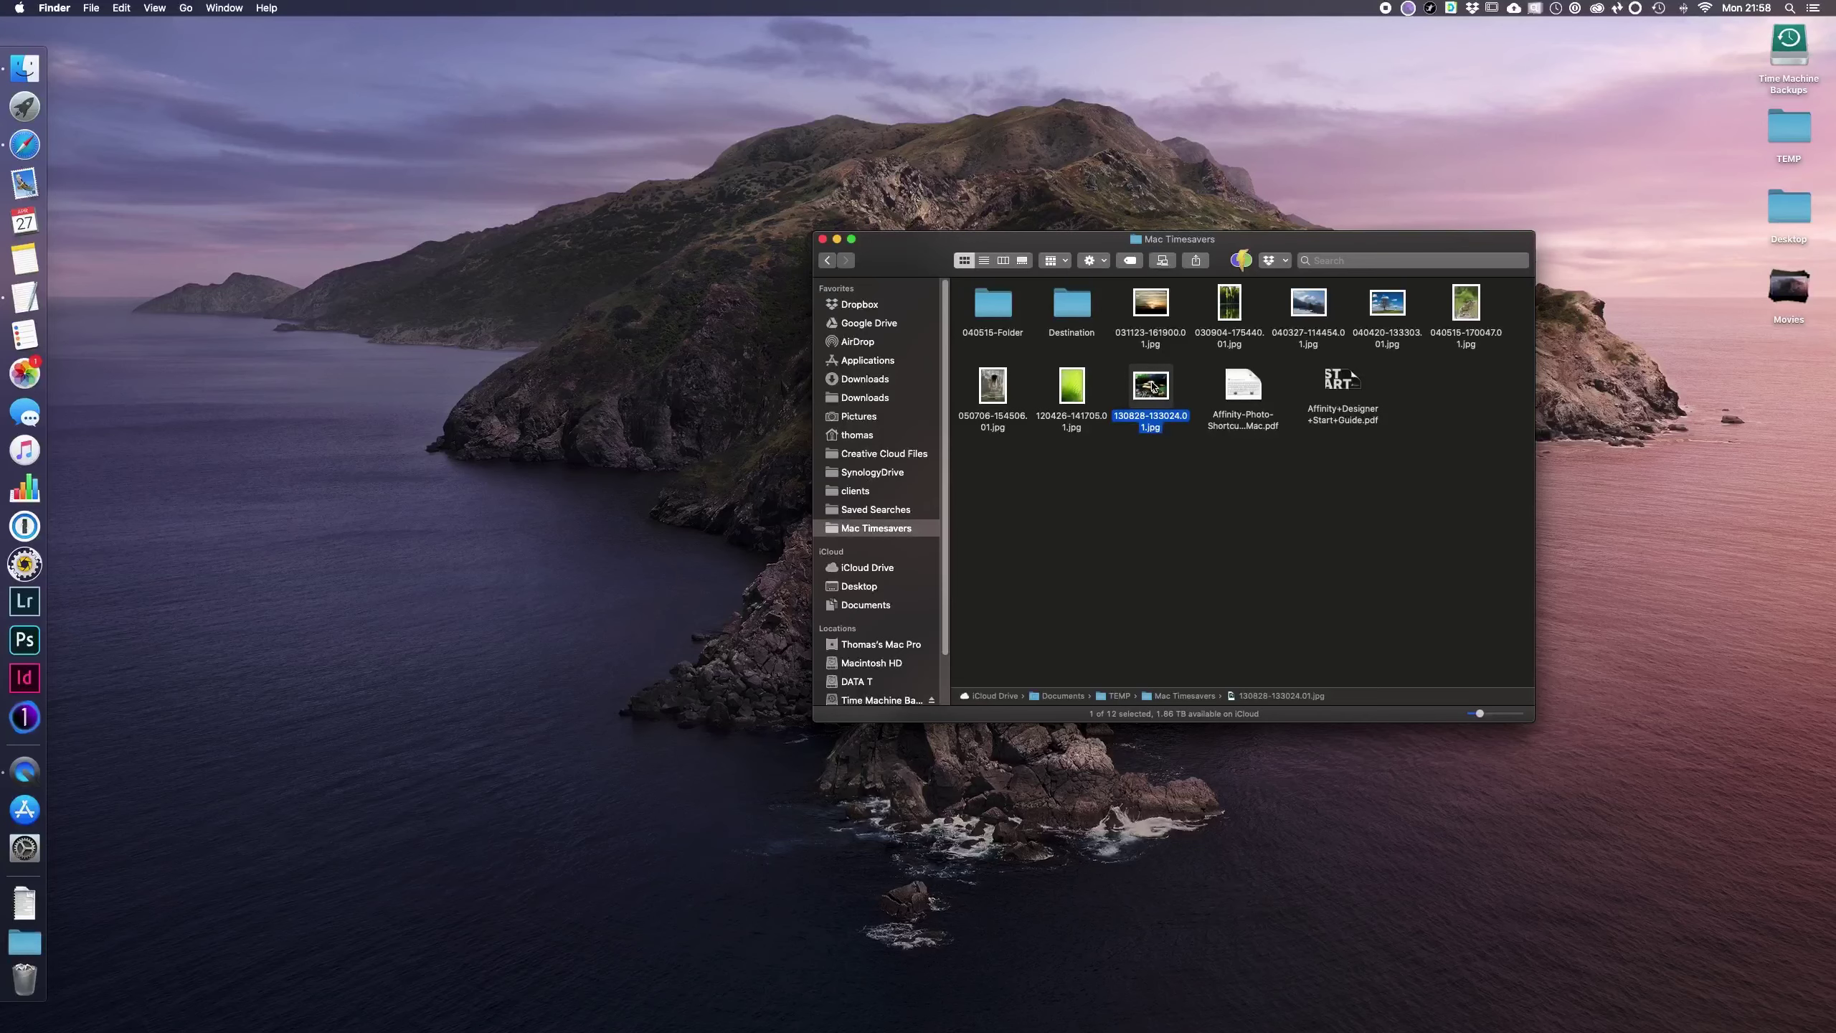
pyautogui.press('space')
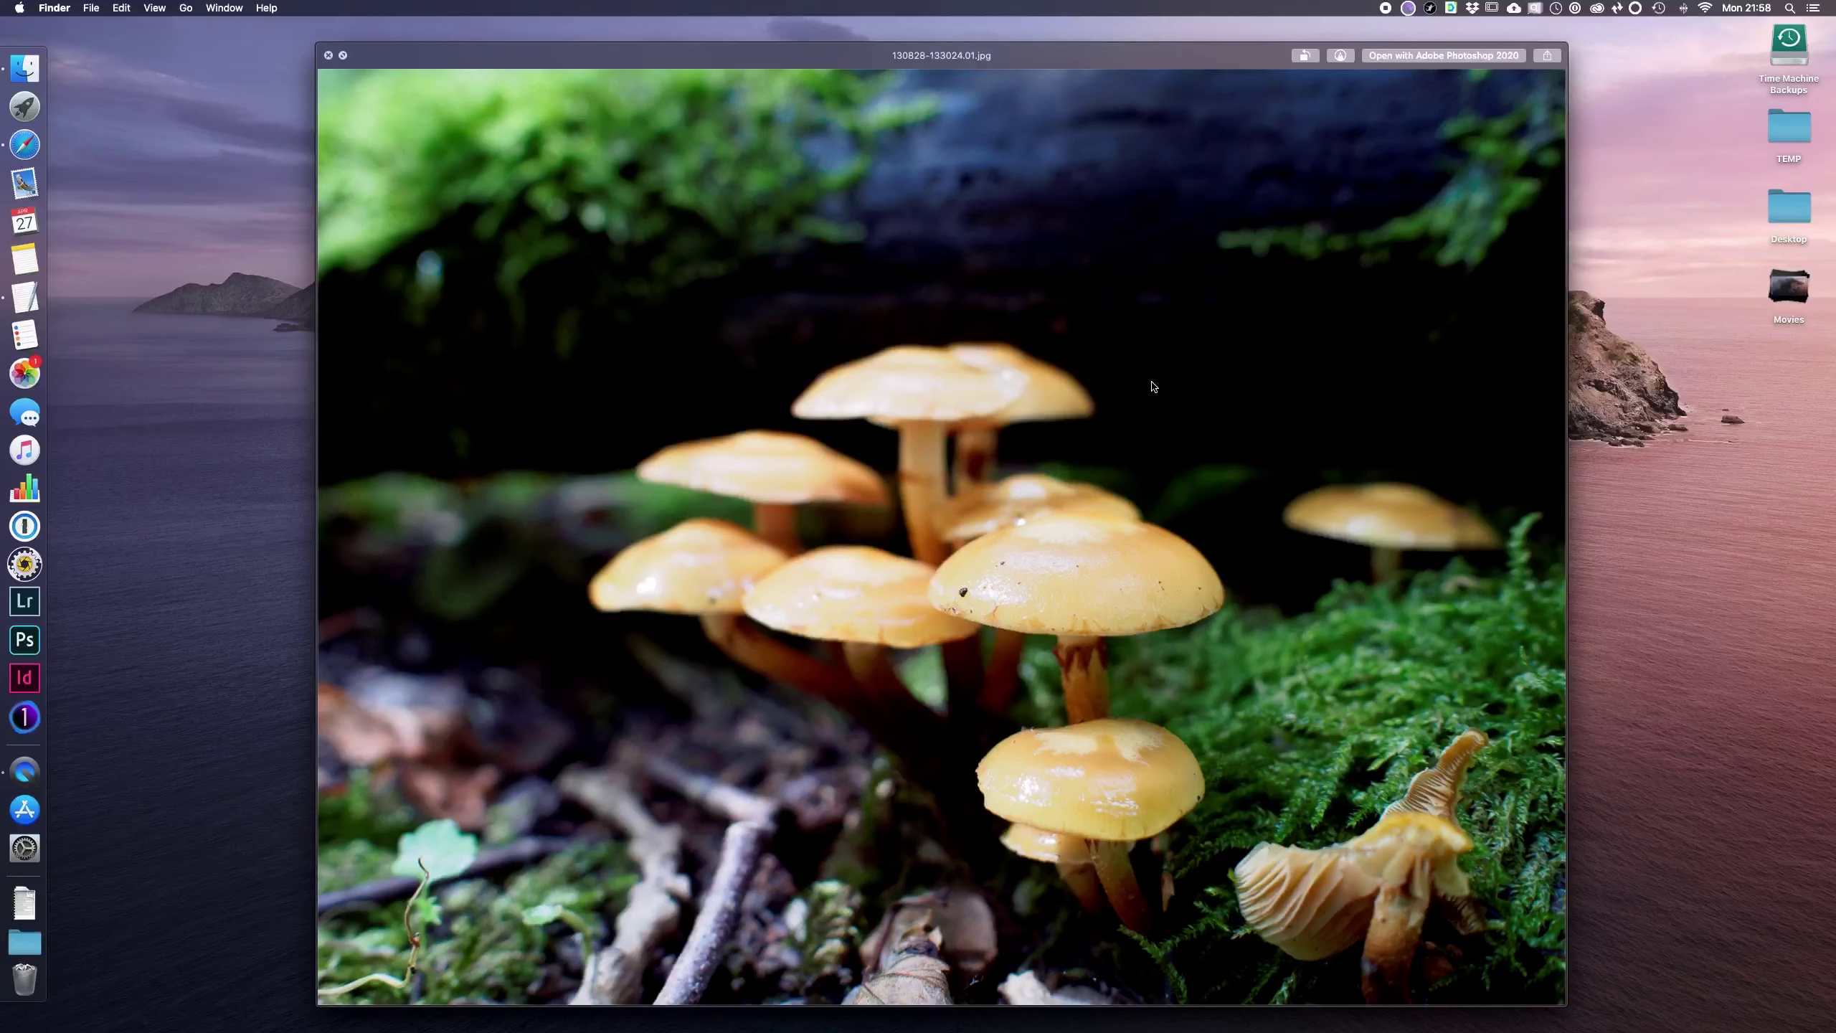
# Step: Close the image preview, preview Affinity+Designer+Start+Guide.pdf with Quick Look and browse its pages up to the Paint brush tool page
pyautogui.press('space')
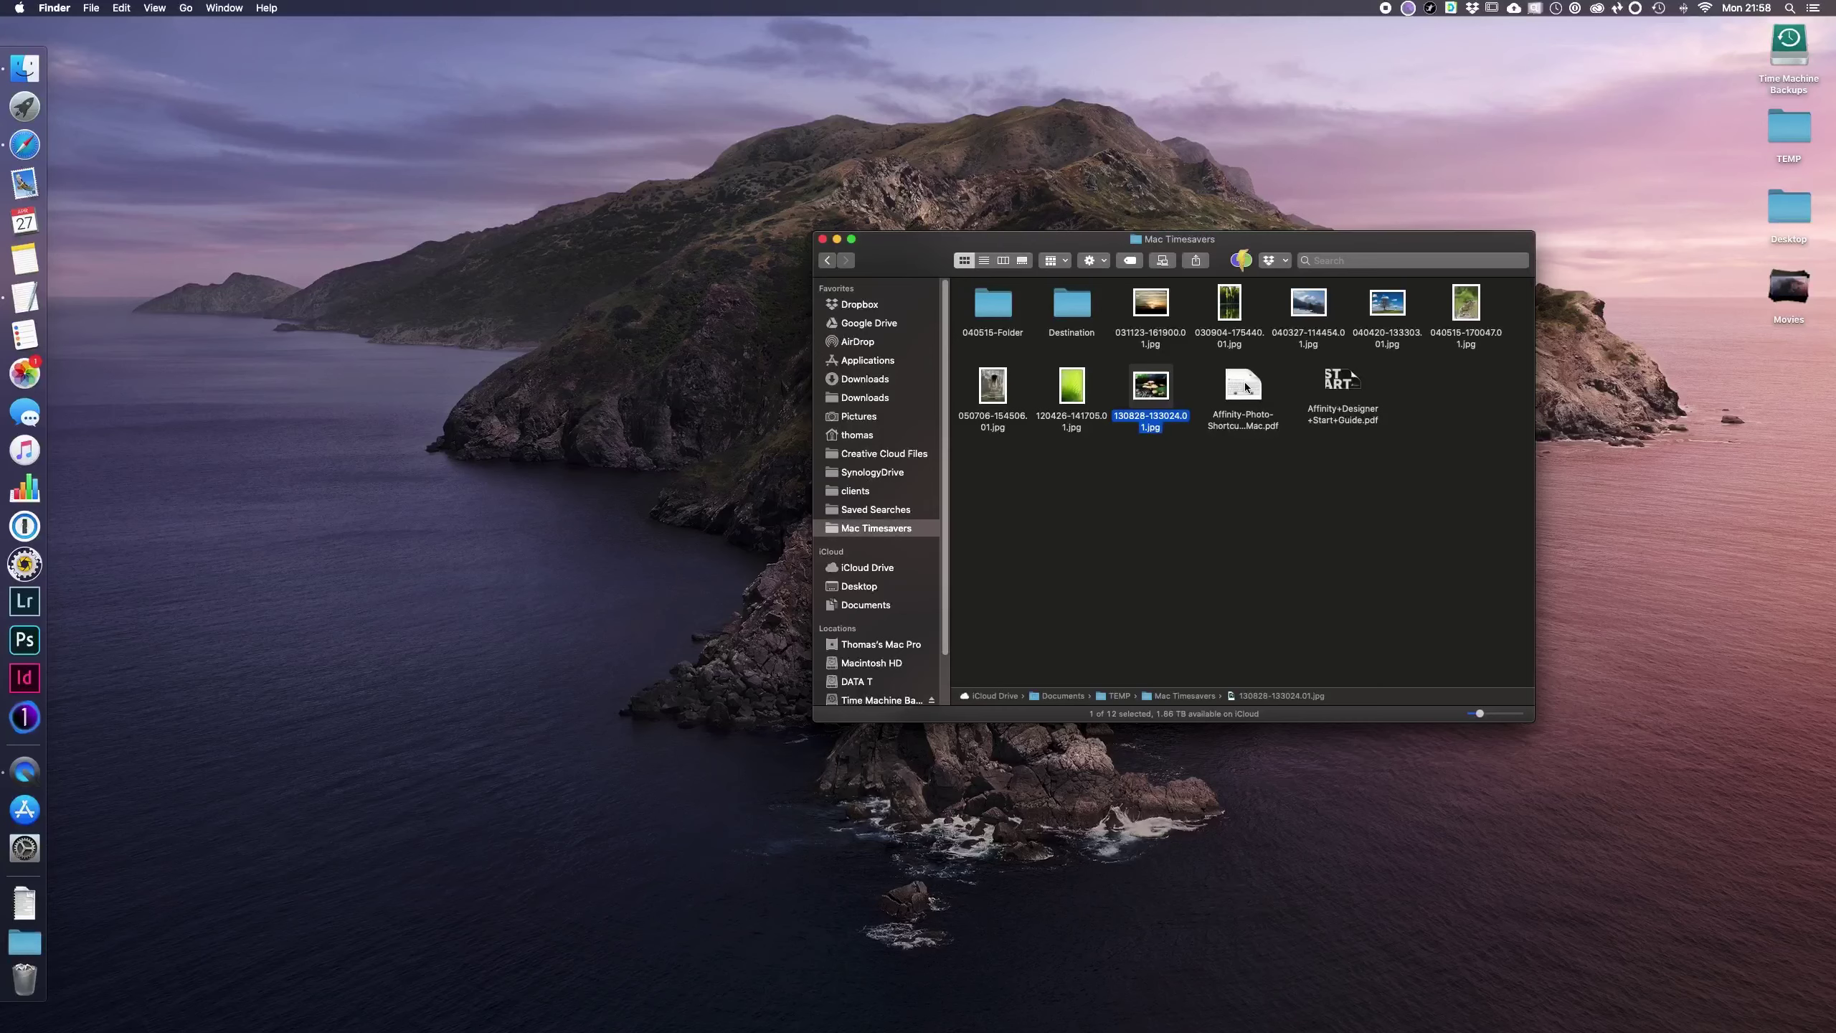
pyautogui.click(1339, 381)
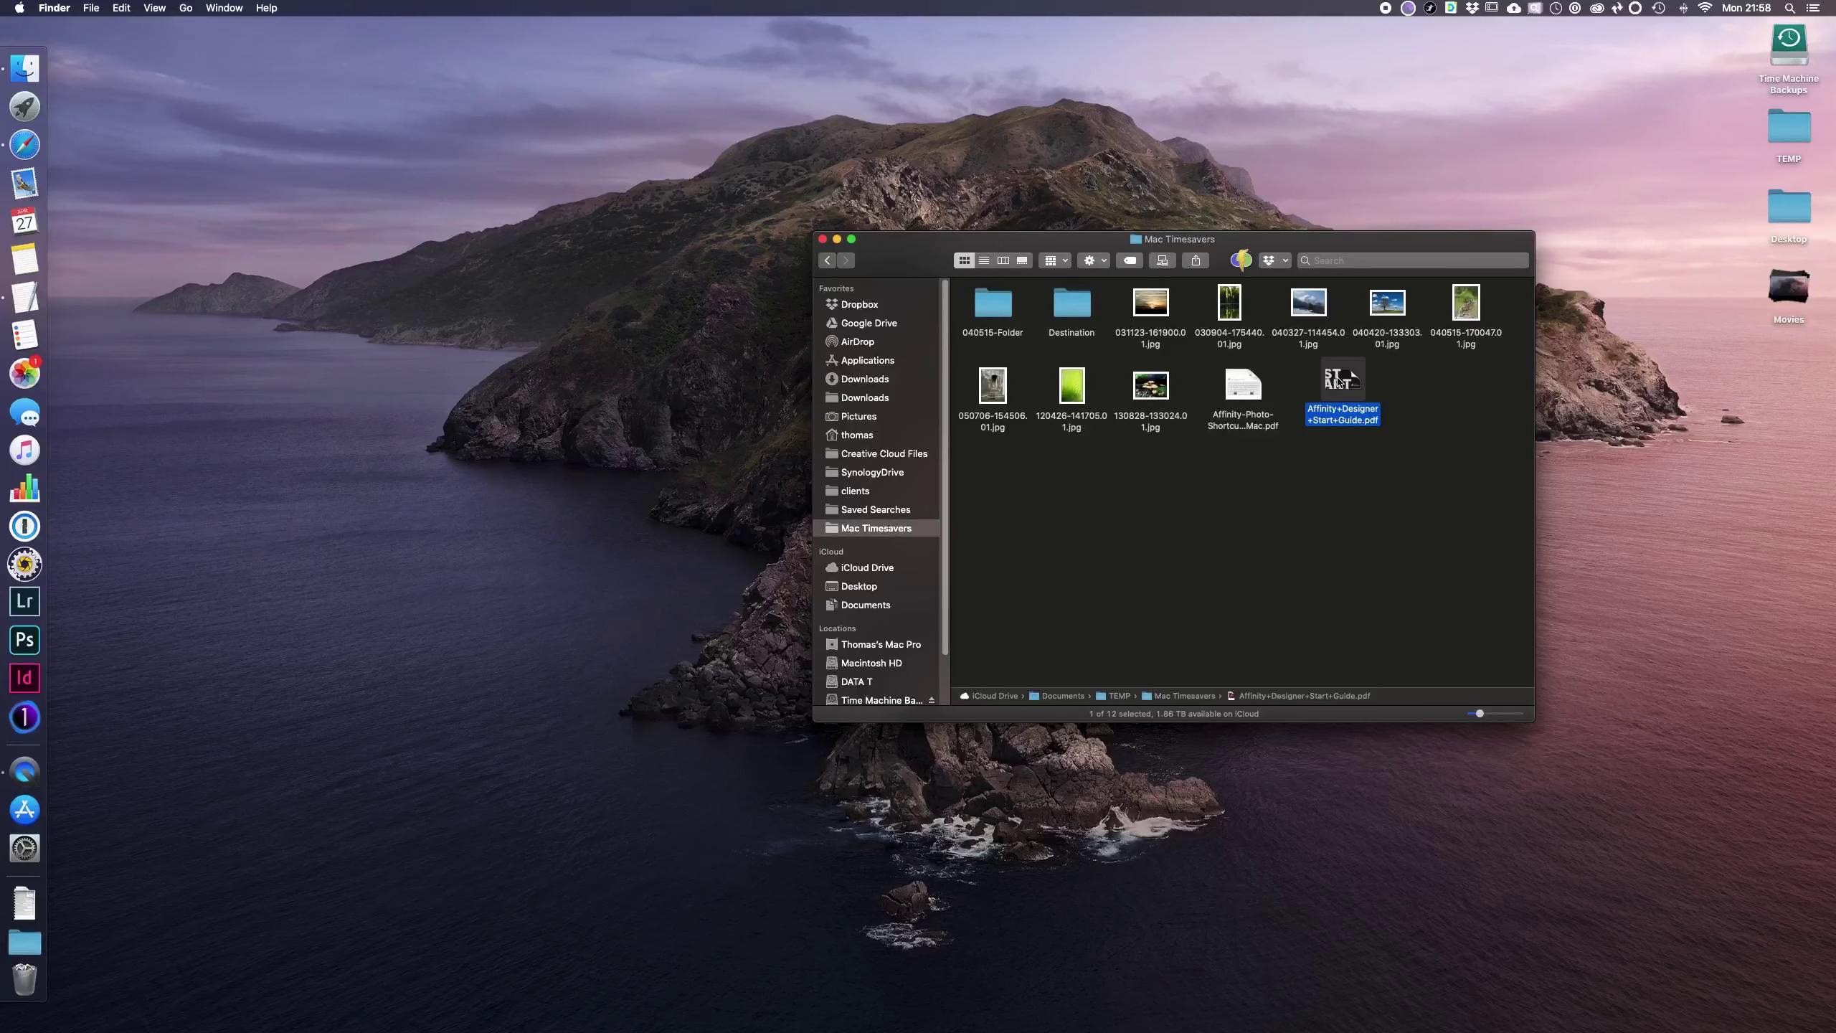
pyautogui.press('space')
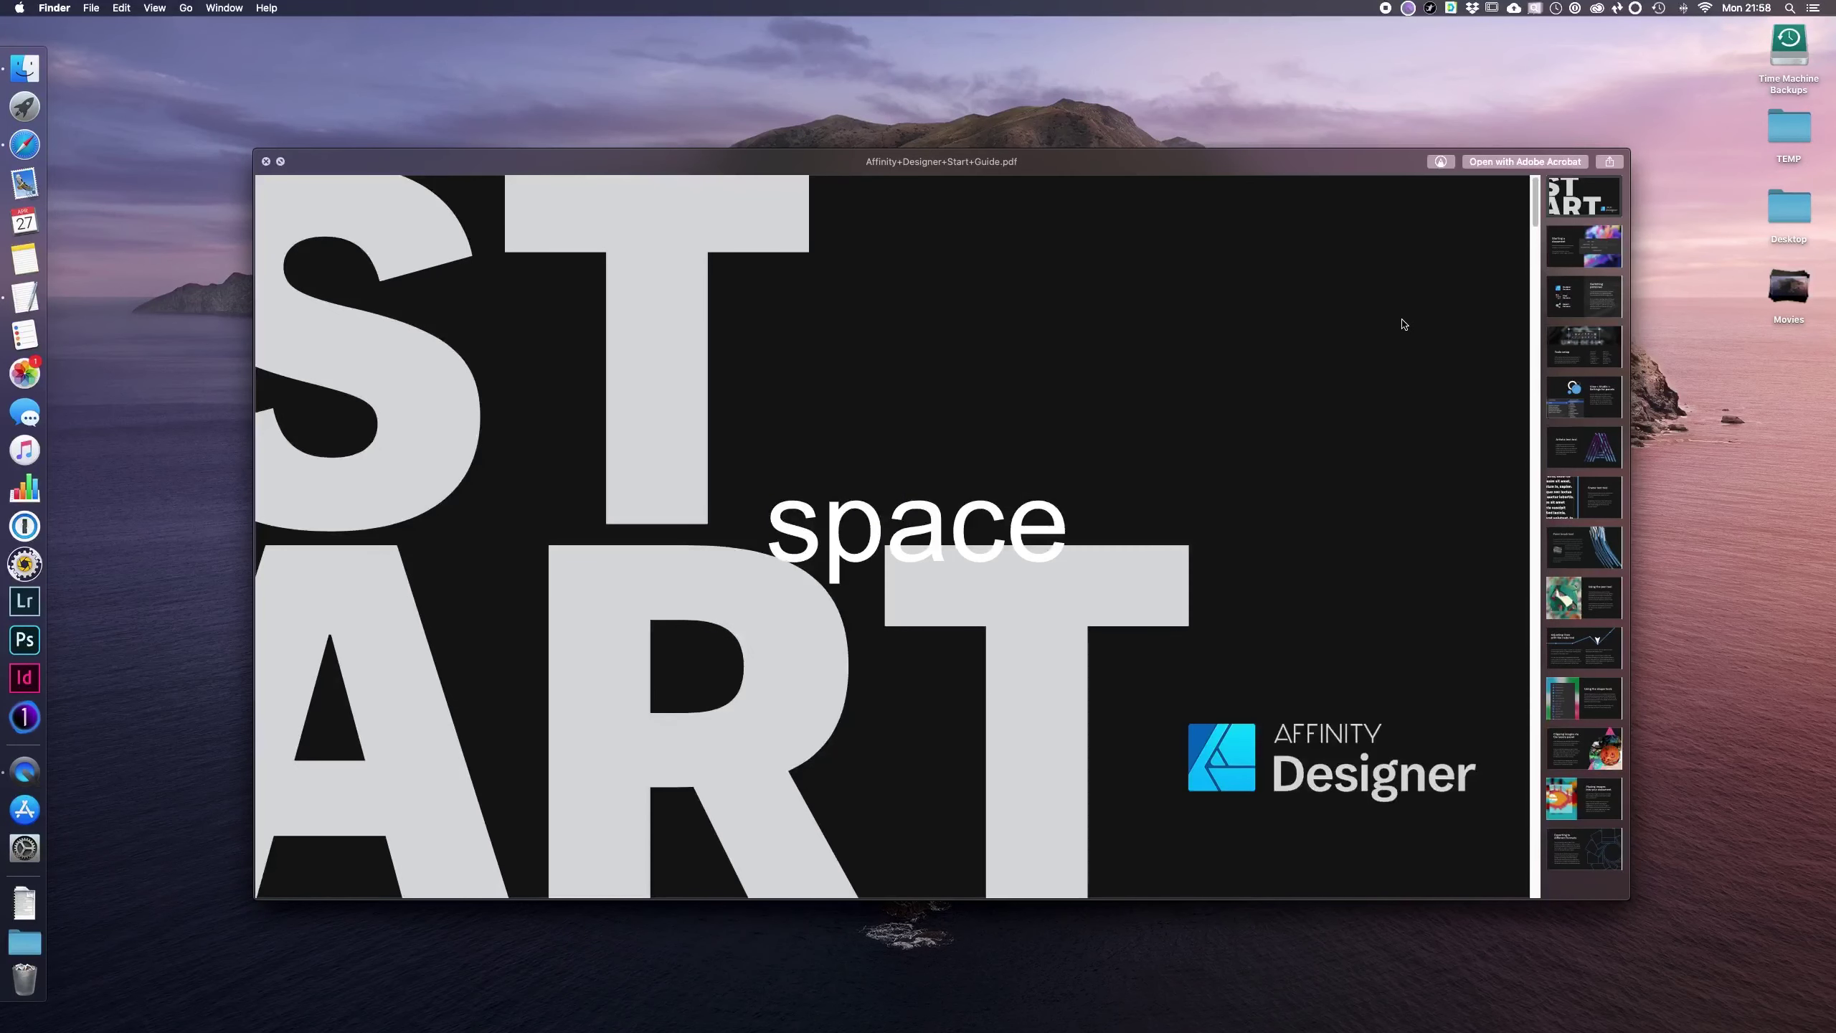
pyautogui.click(1576, 244)
pyautogui.click(1577, 282)
pyautogui.click(1590, 347)
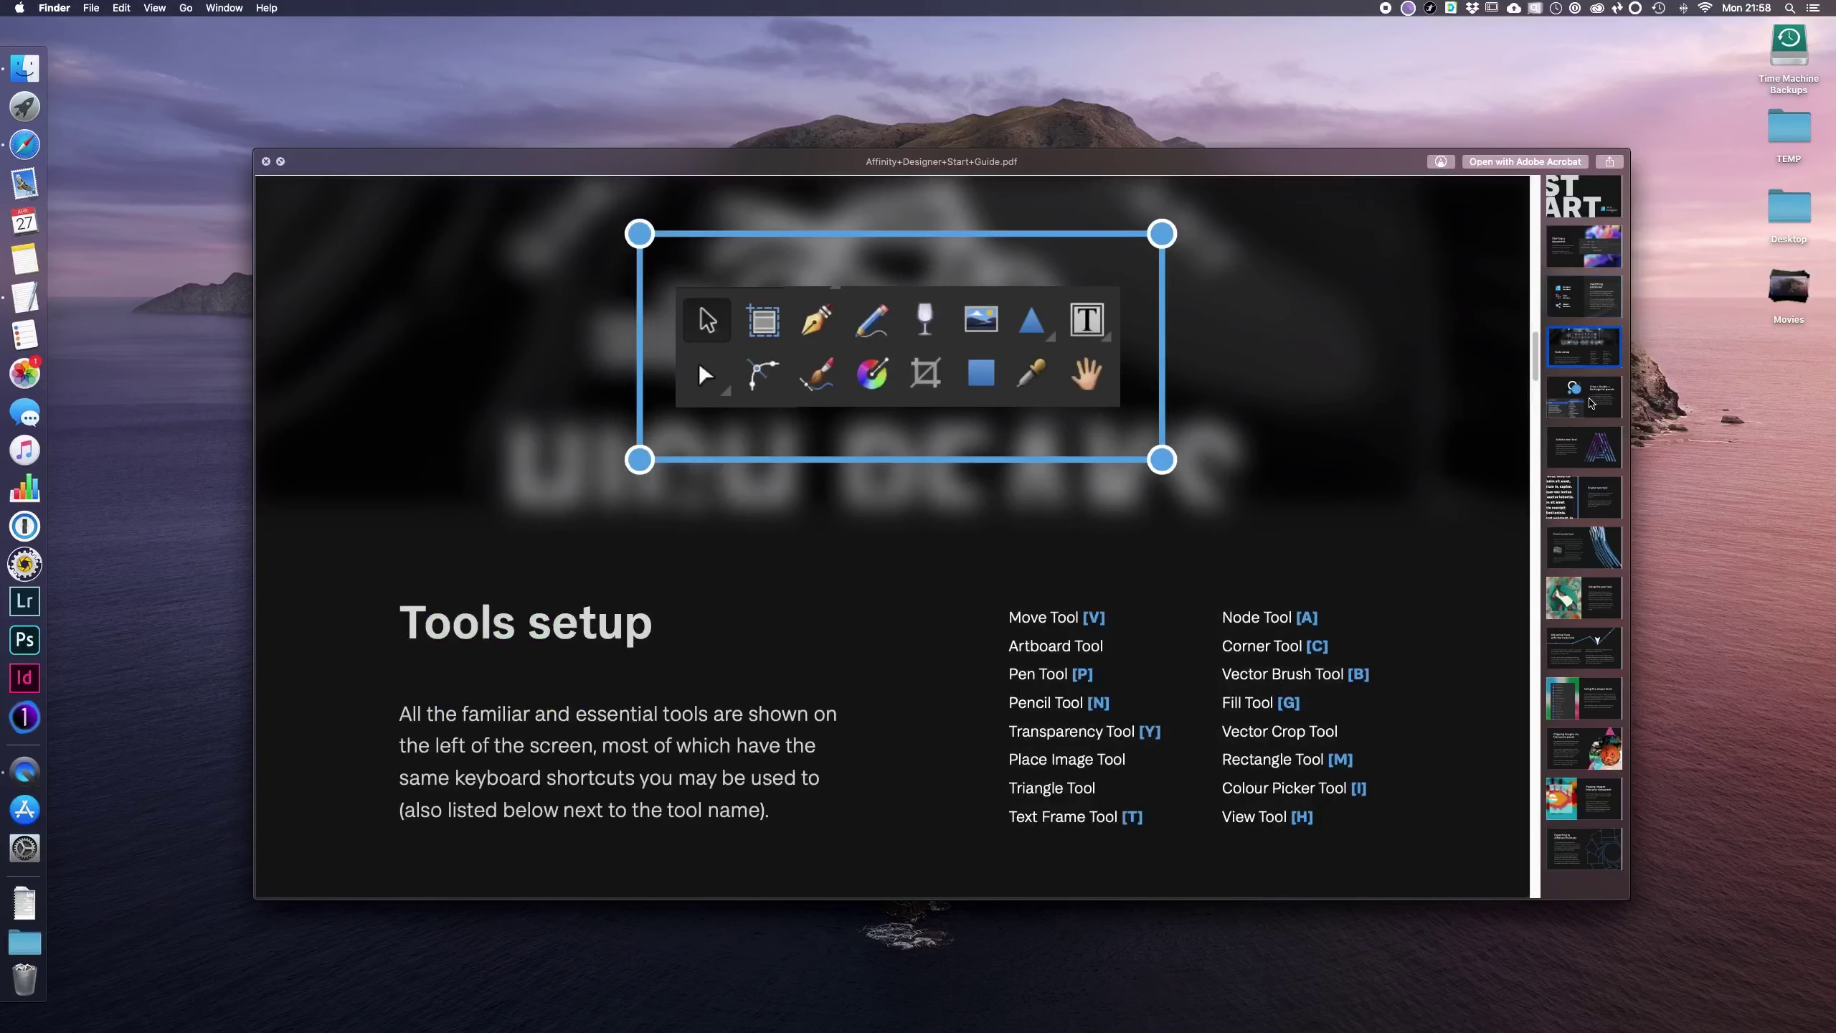
pyautogui.click(1590, 403)
pyautogui.click(1593, 455)
pyautogui.click(1594, 505)
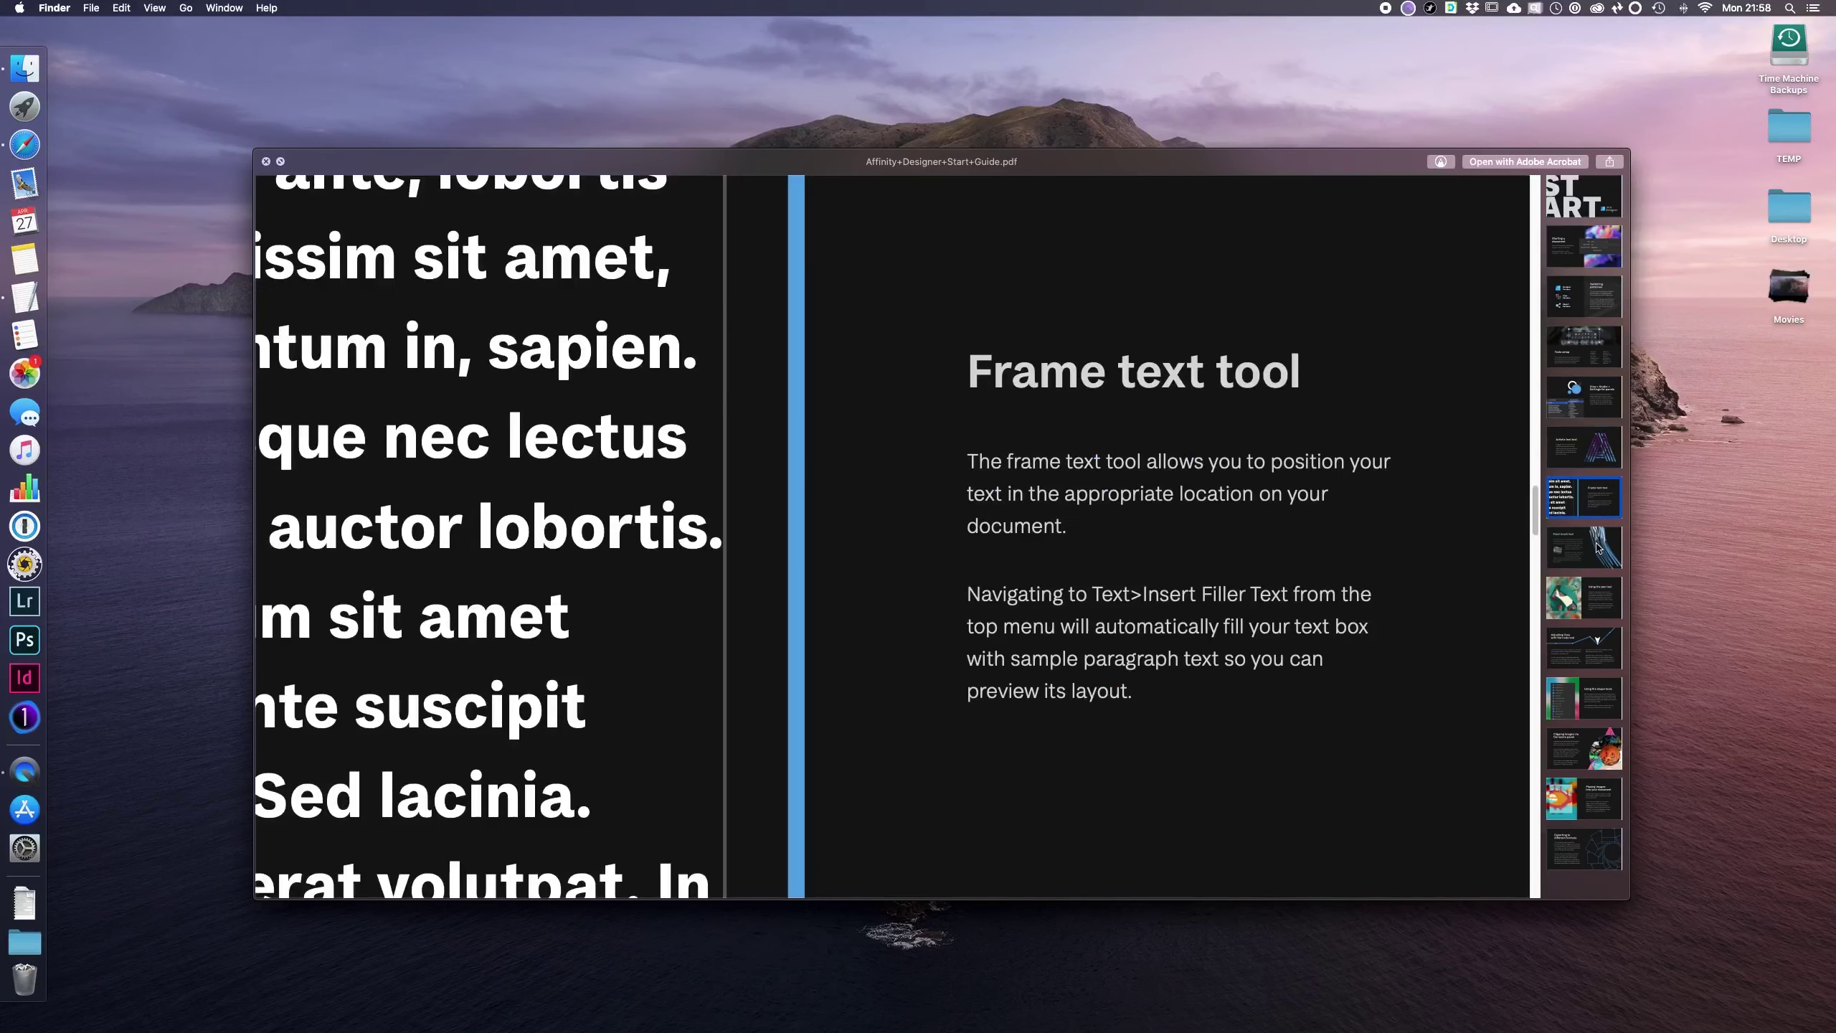
pyautogui.click(1597, 541)
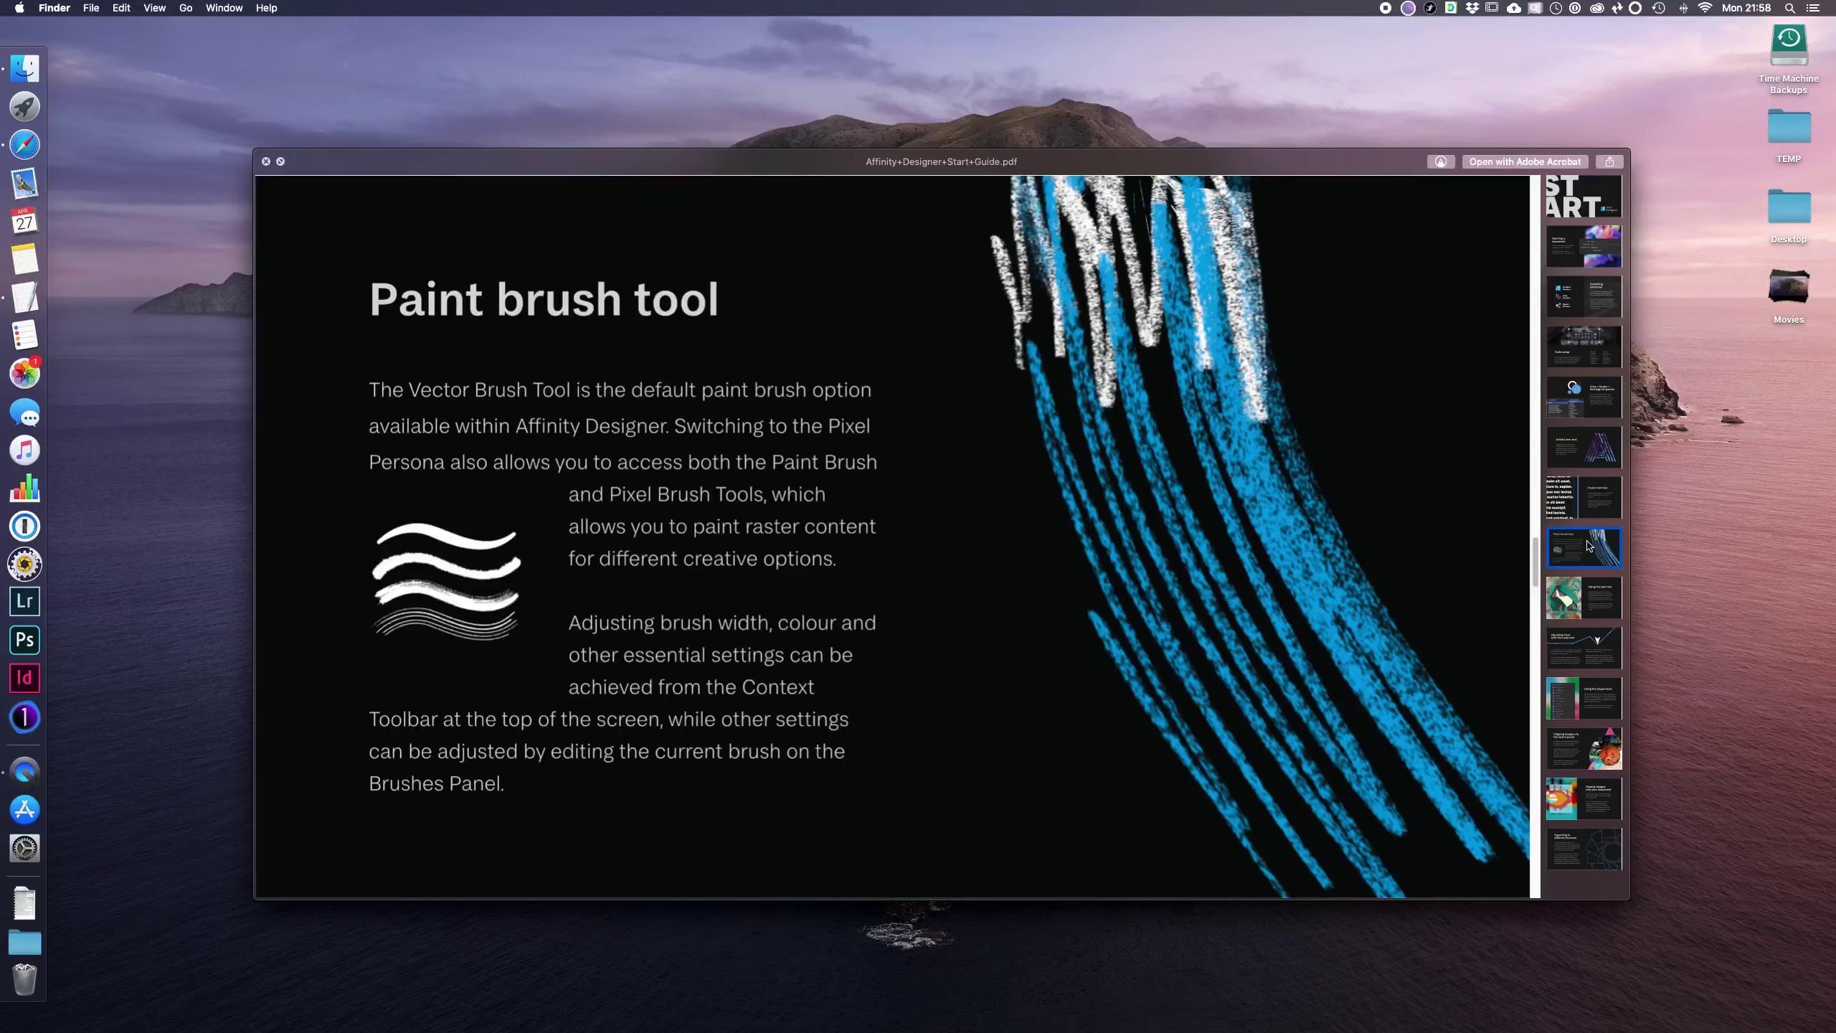
pyautogui.press('space')
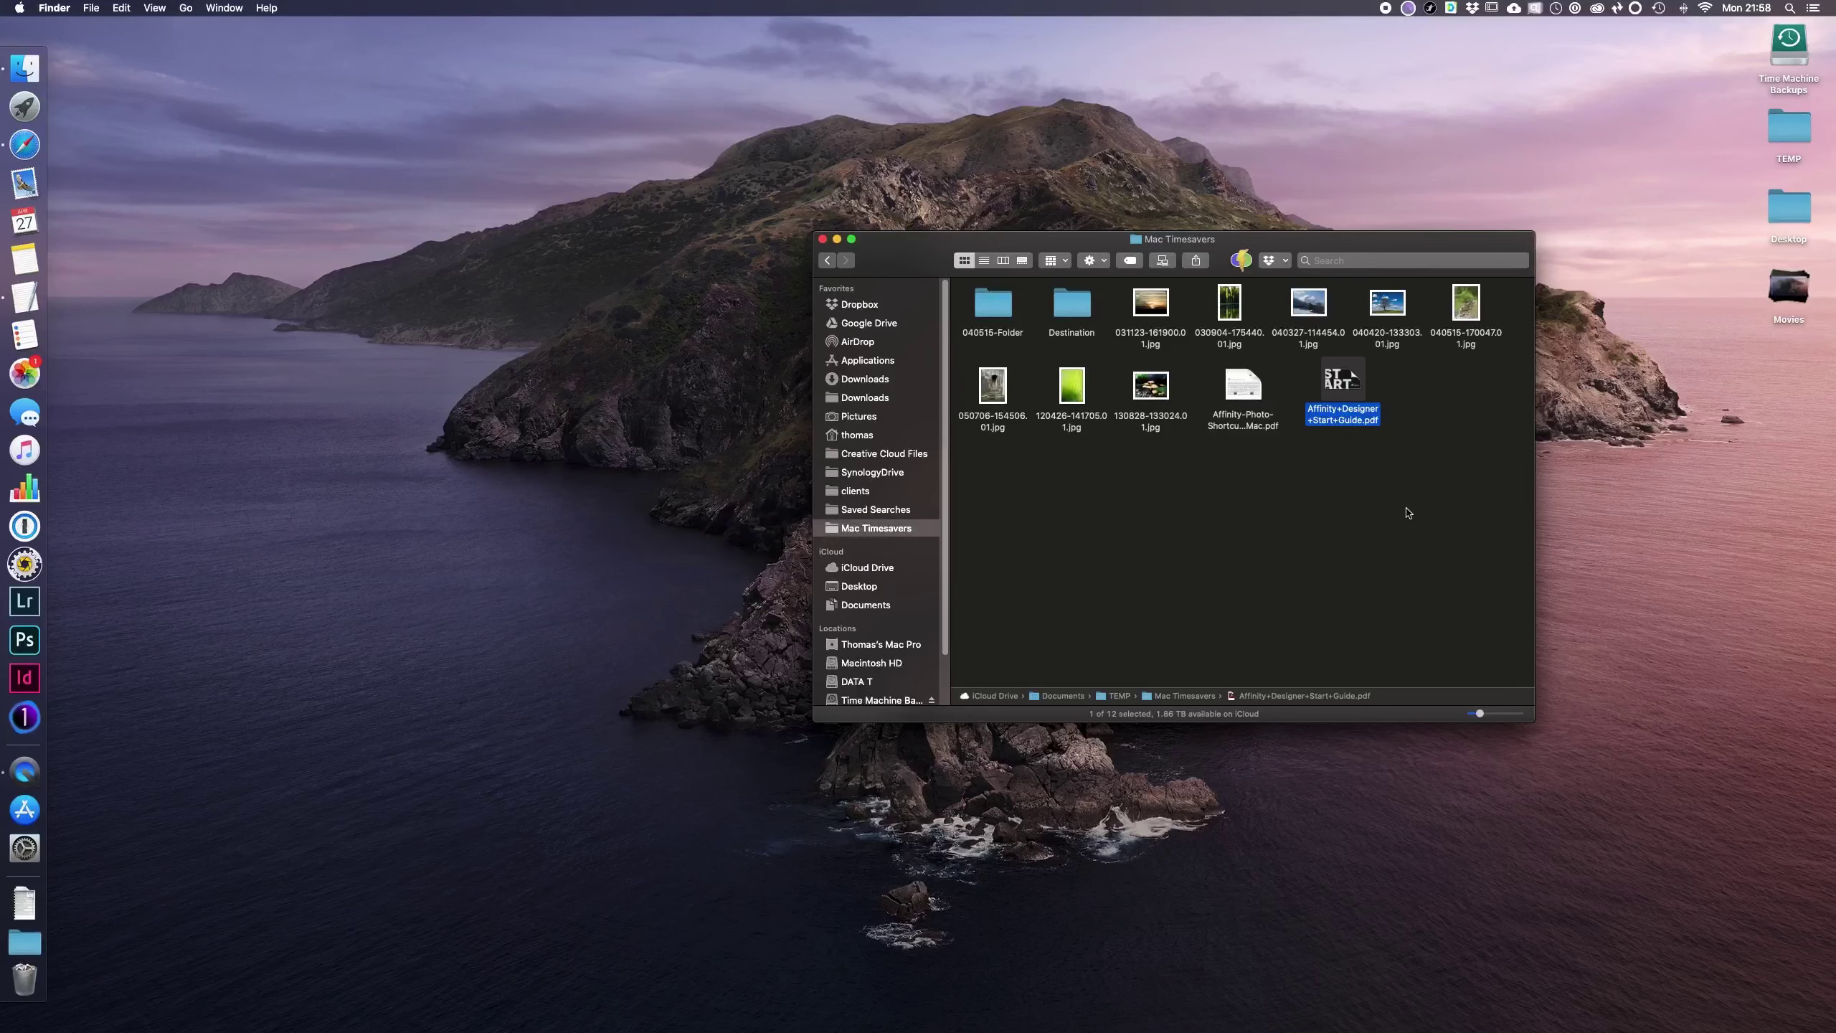
# Step: Show the folder in column view, page through the PDF in the preview column and view it once in Quick Look
pyautogui.click(1003, 260)
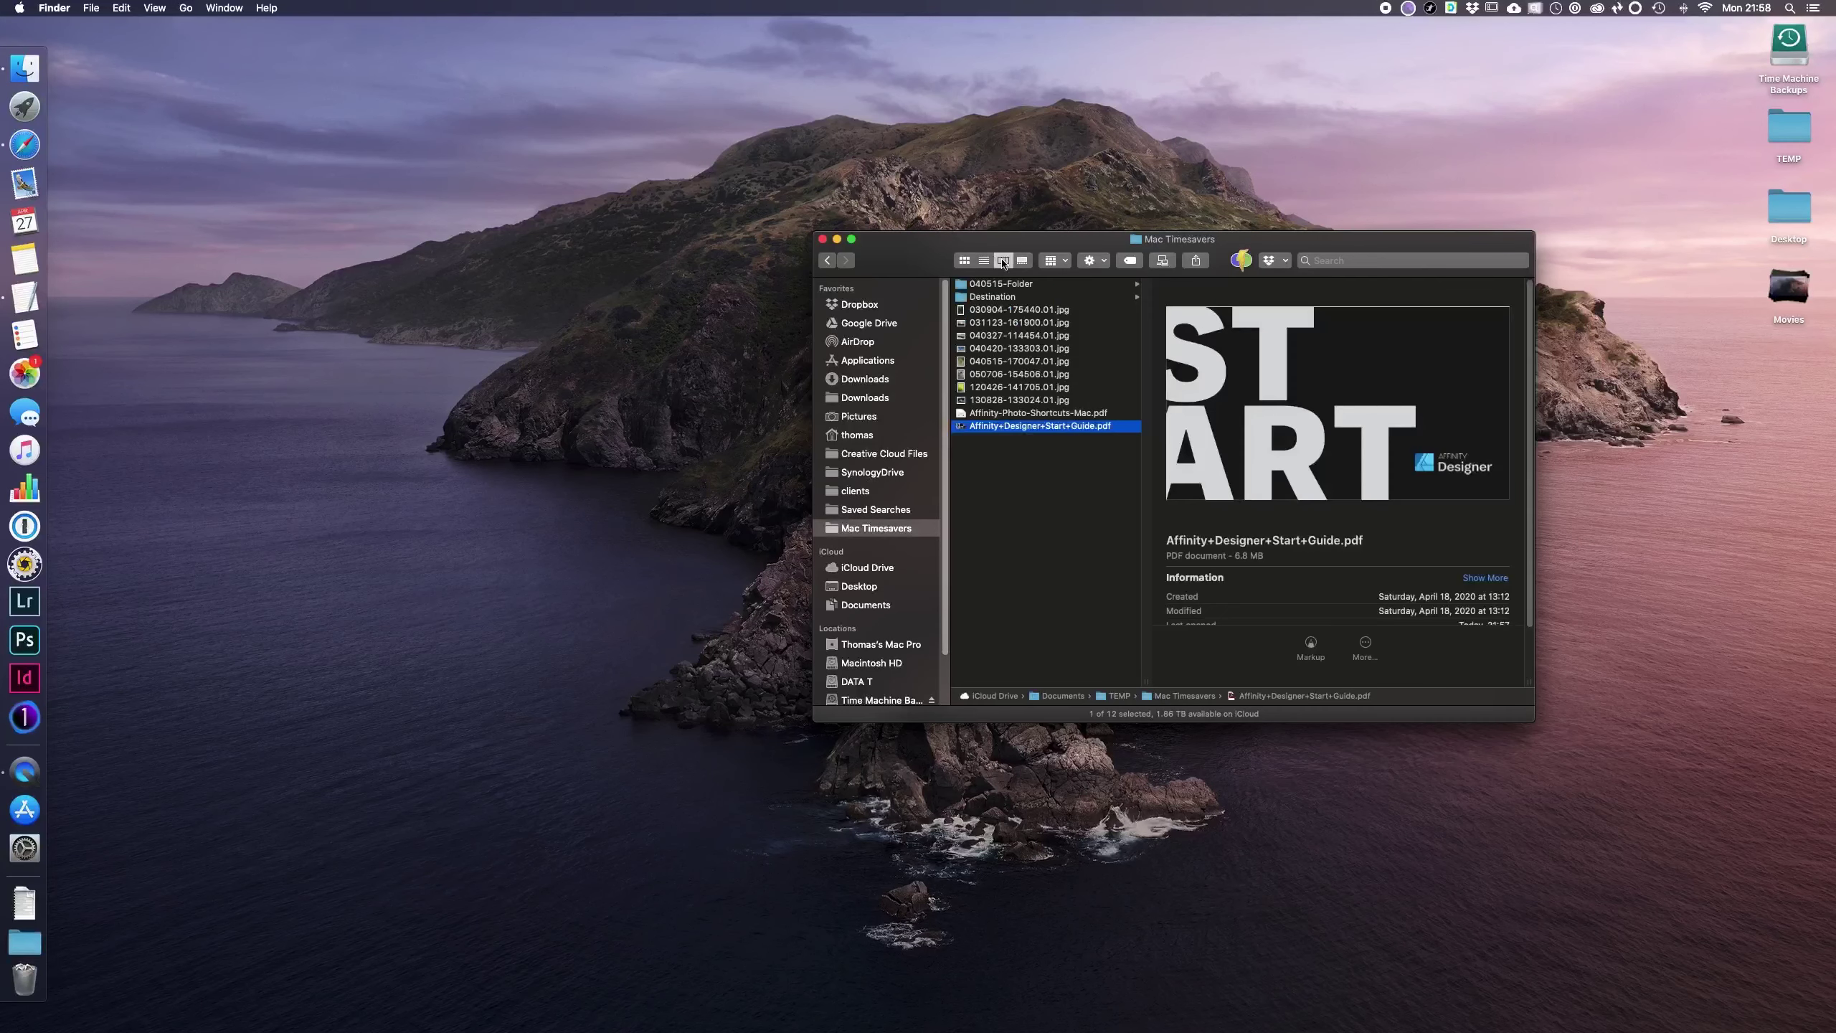
pyautogui.moveTo(1360, 349)
pyautogui.click(1352, 475)
pyautogui.click(1351, 474)
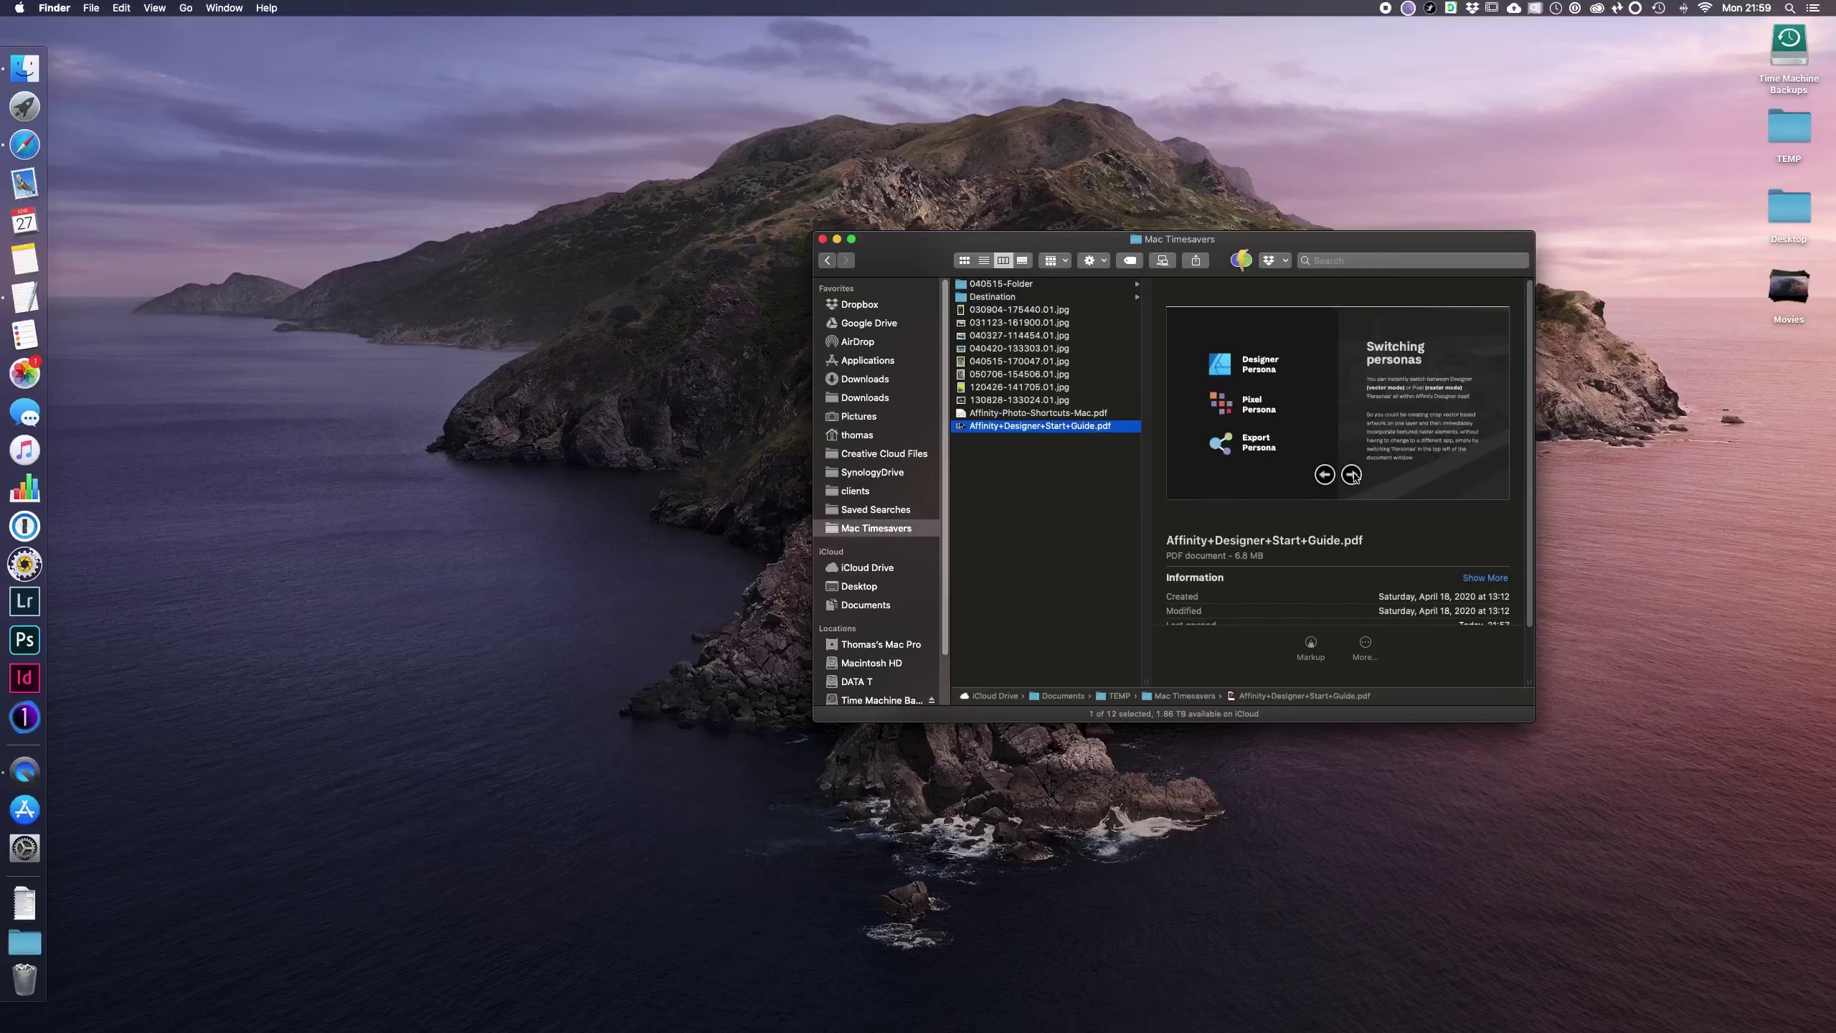
pyautogui.click(1351, 475)
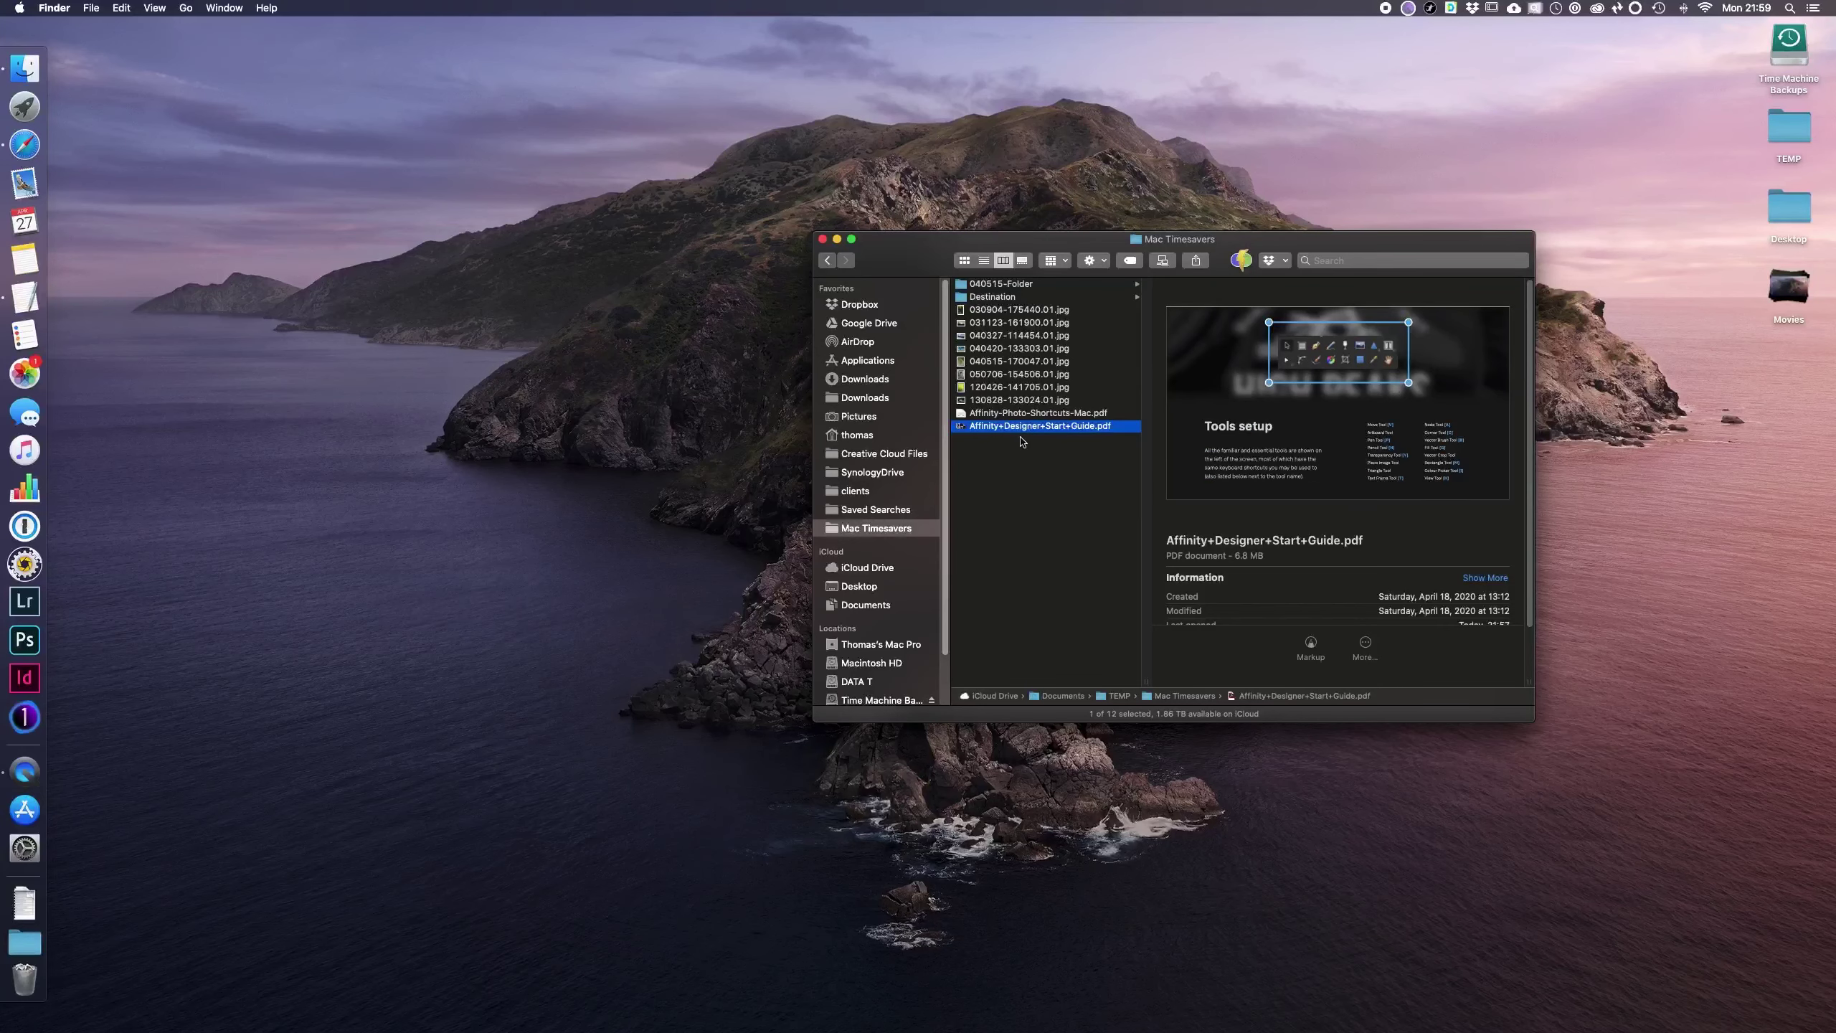
pyautogui.press('space')
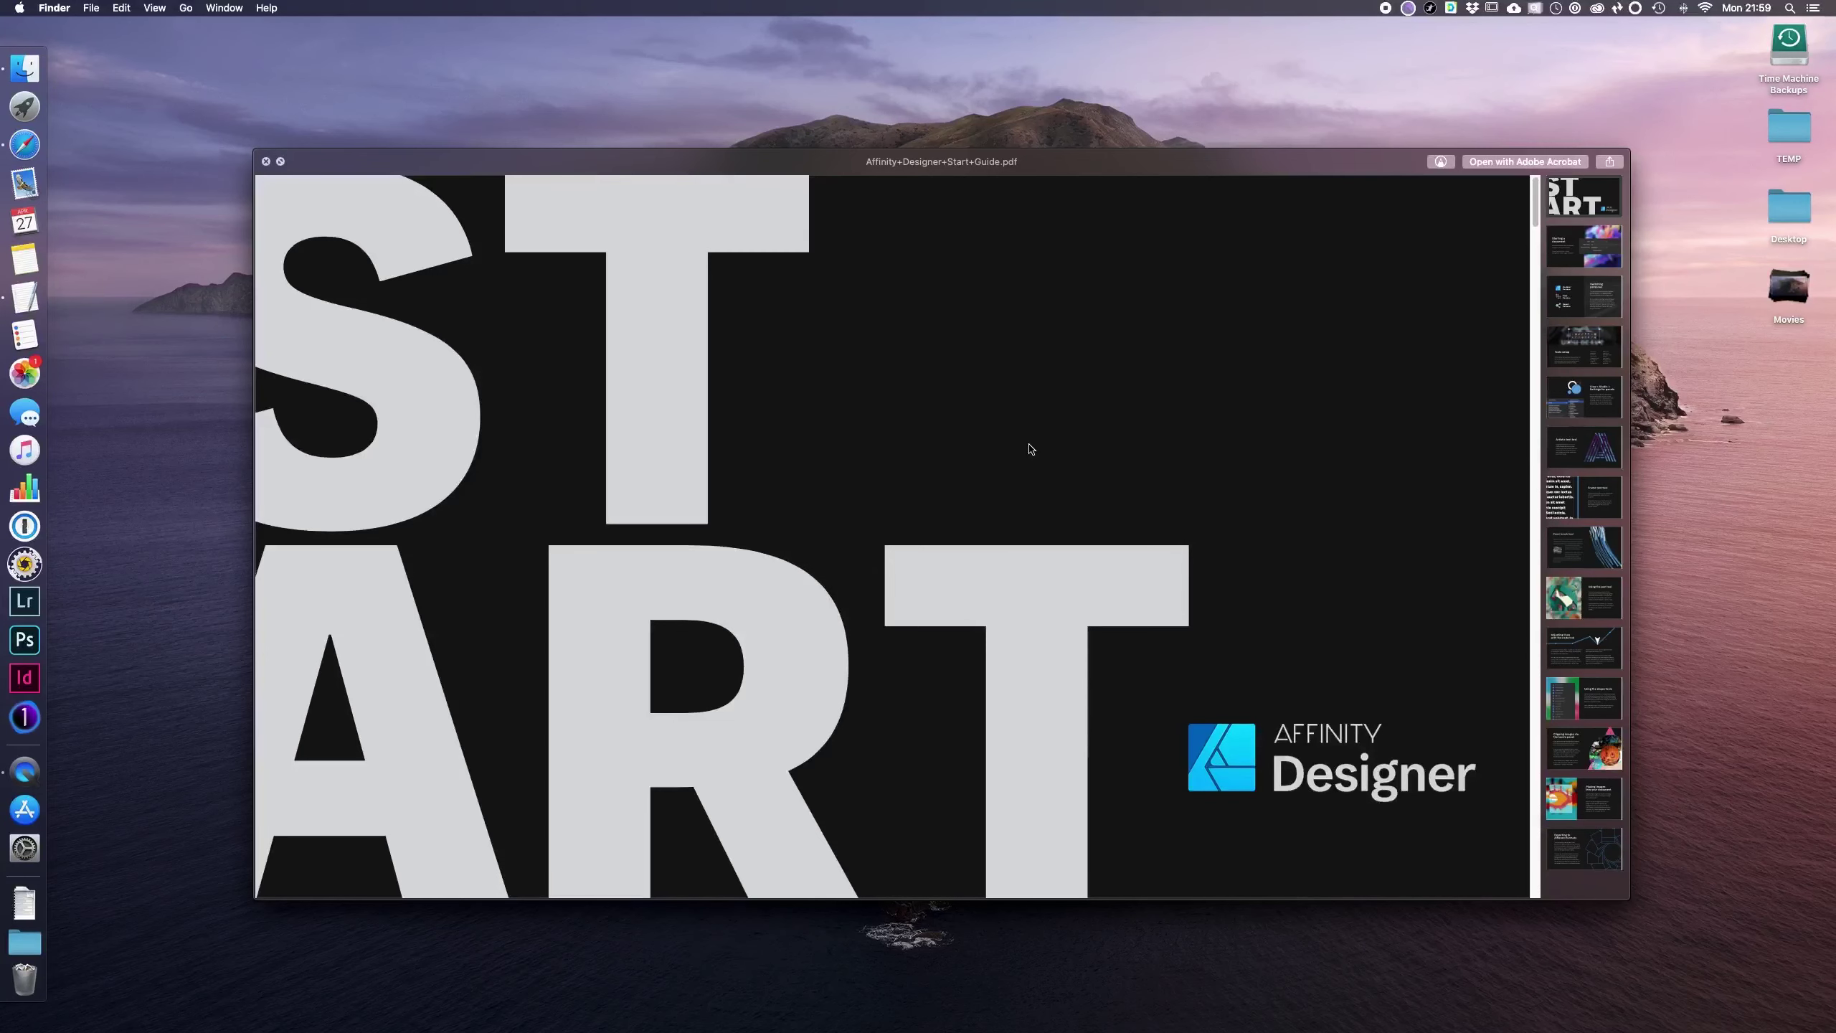
pyautogui.press('space')
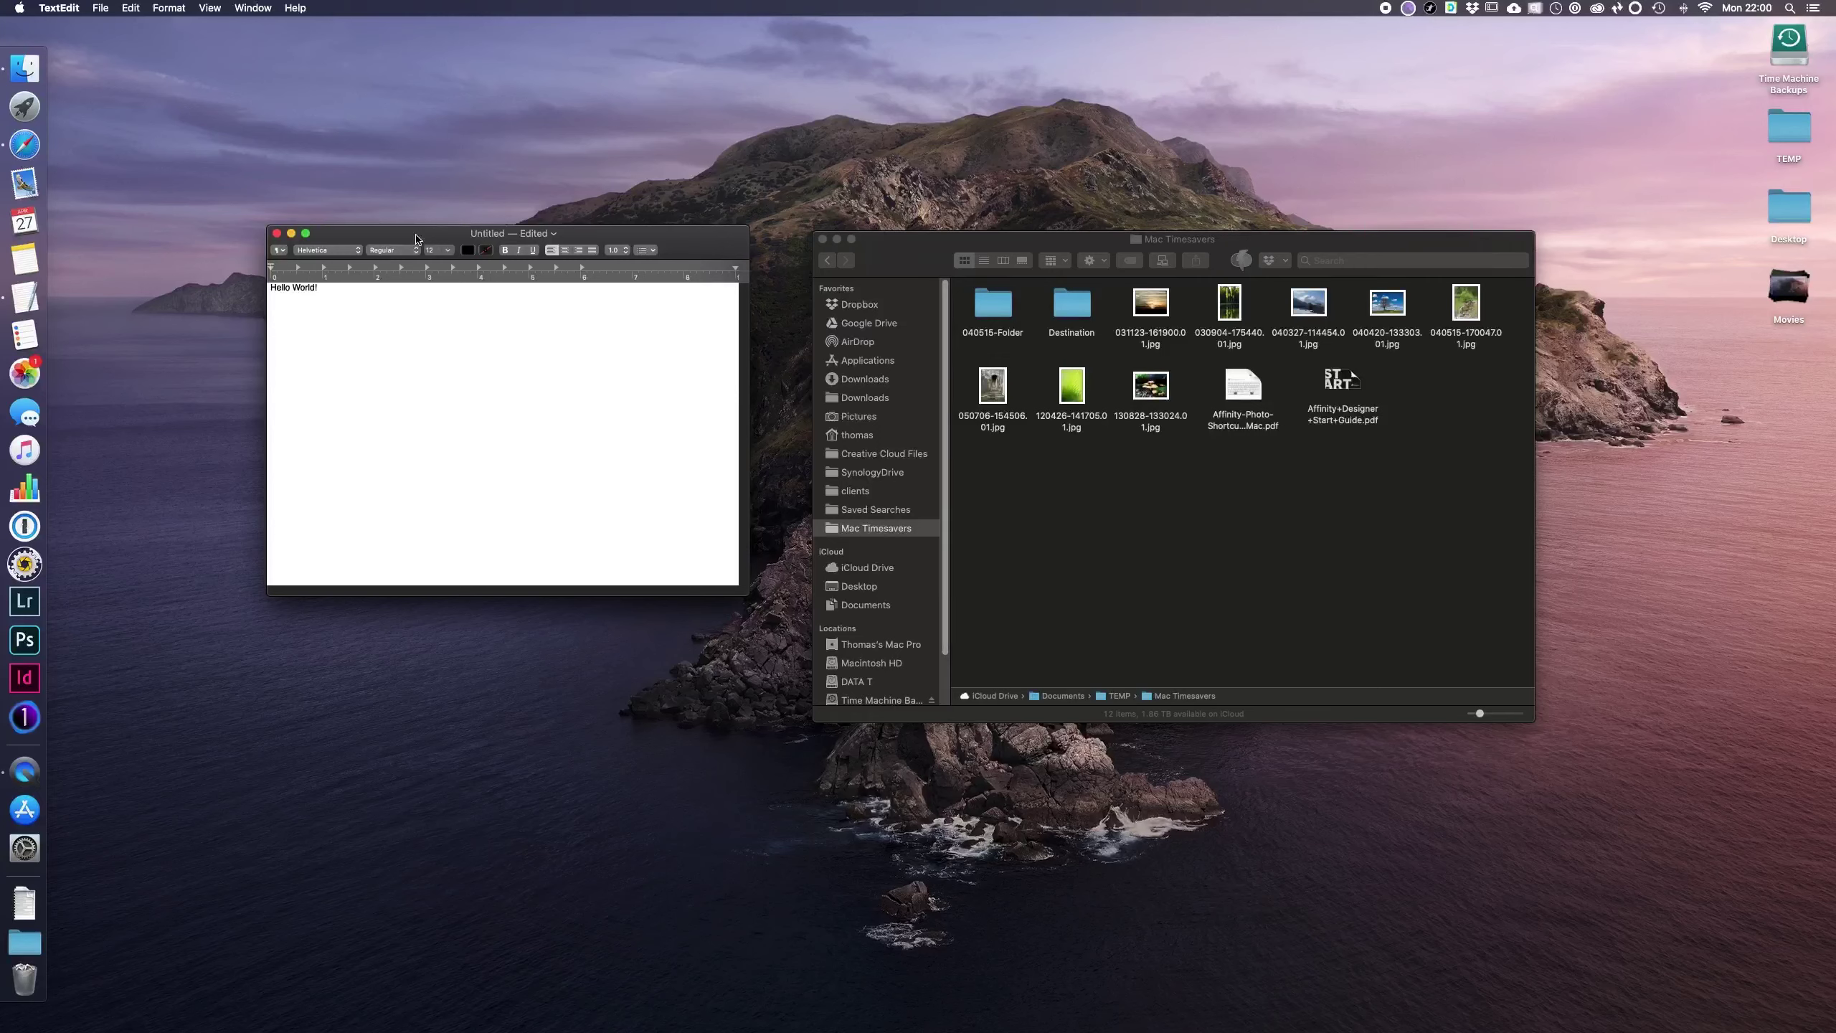
# Step: Start saving the untitled TextEdit document and point the save dialog to Mac Timesavers using the Finder window's folder icon
pyautogui.press('super+s')
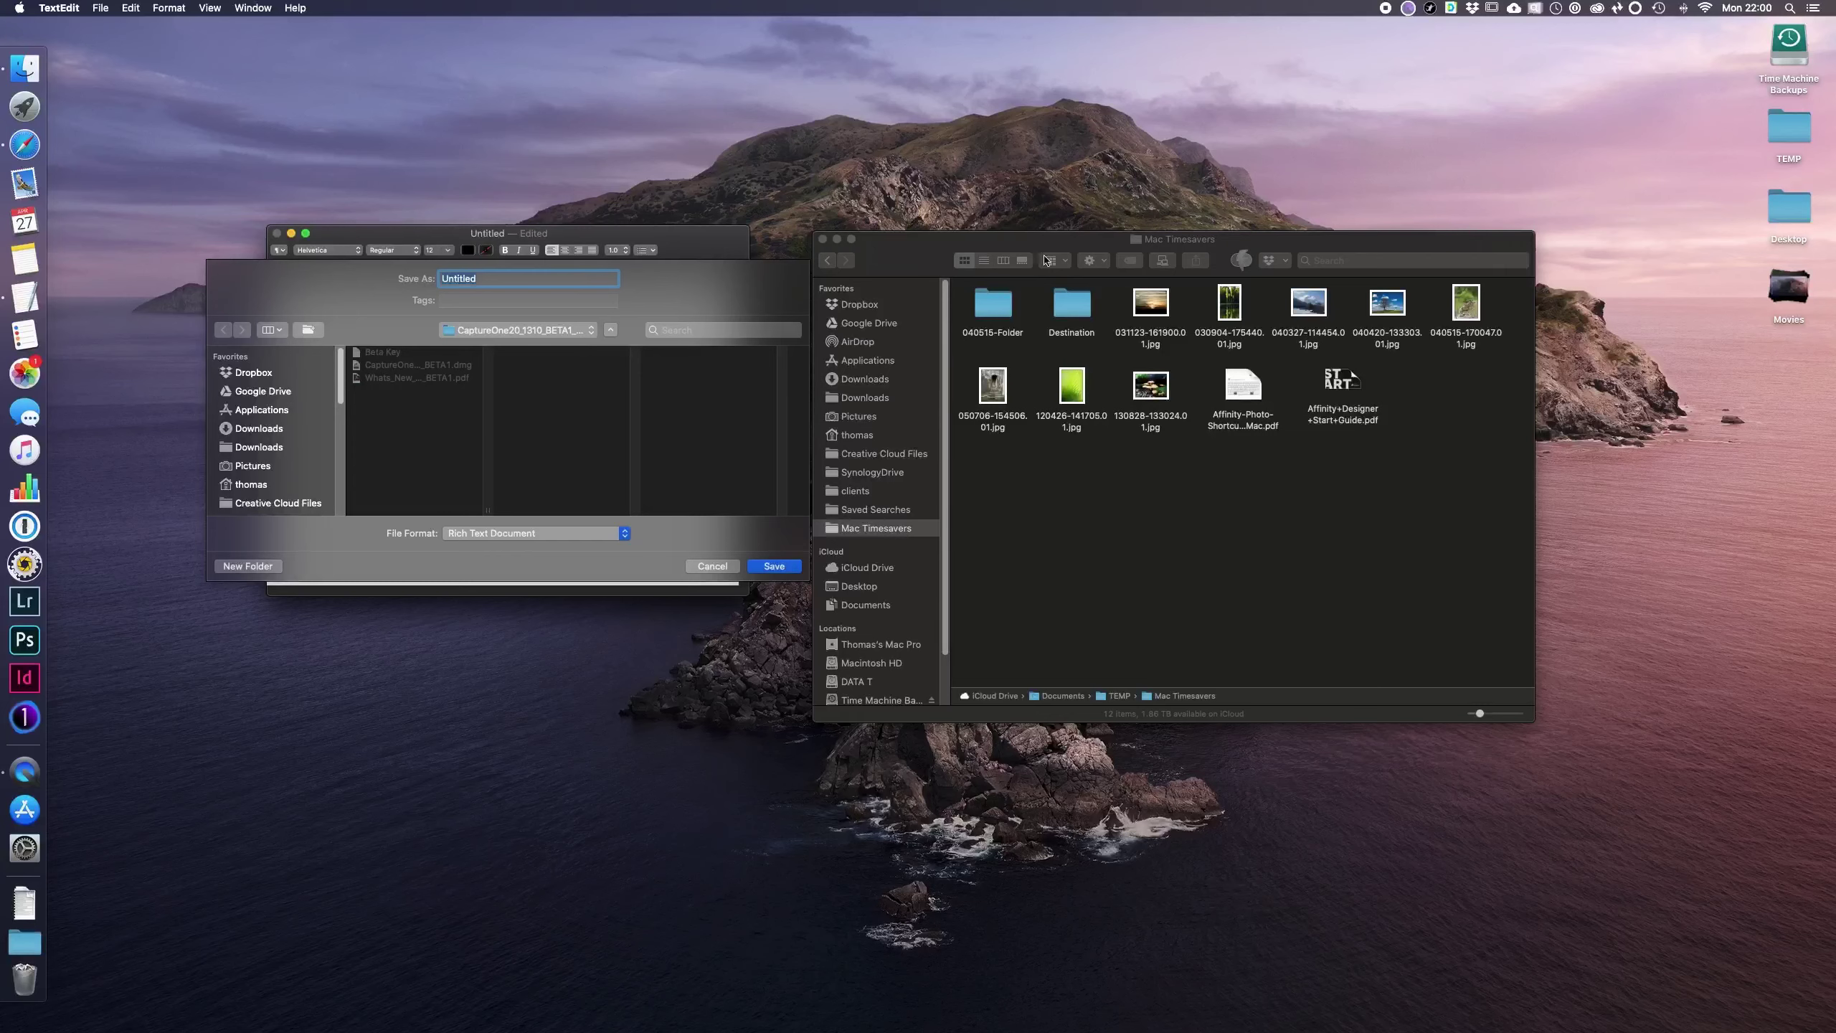
pyautogui.click(1139, 243)
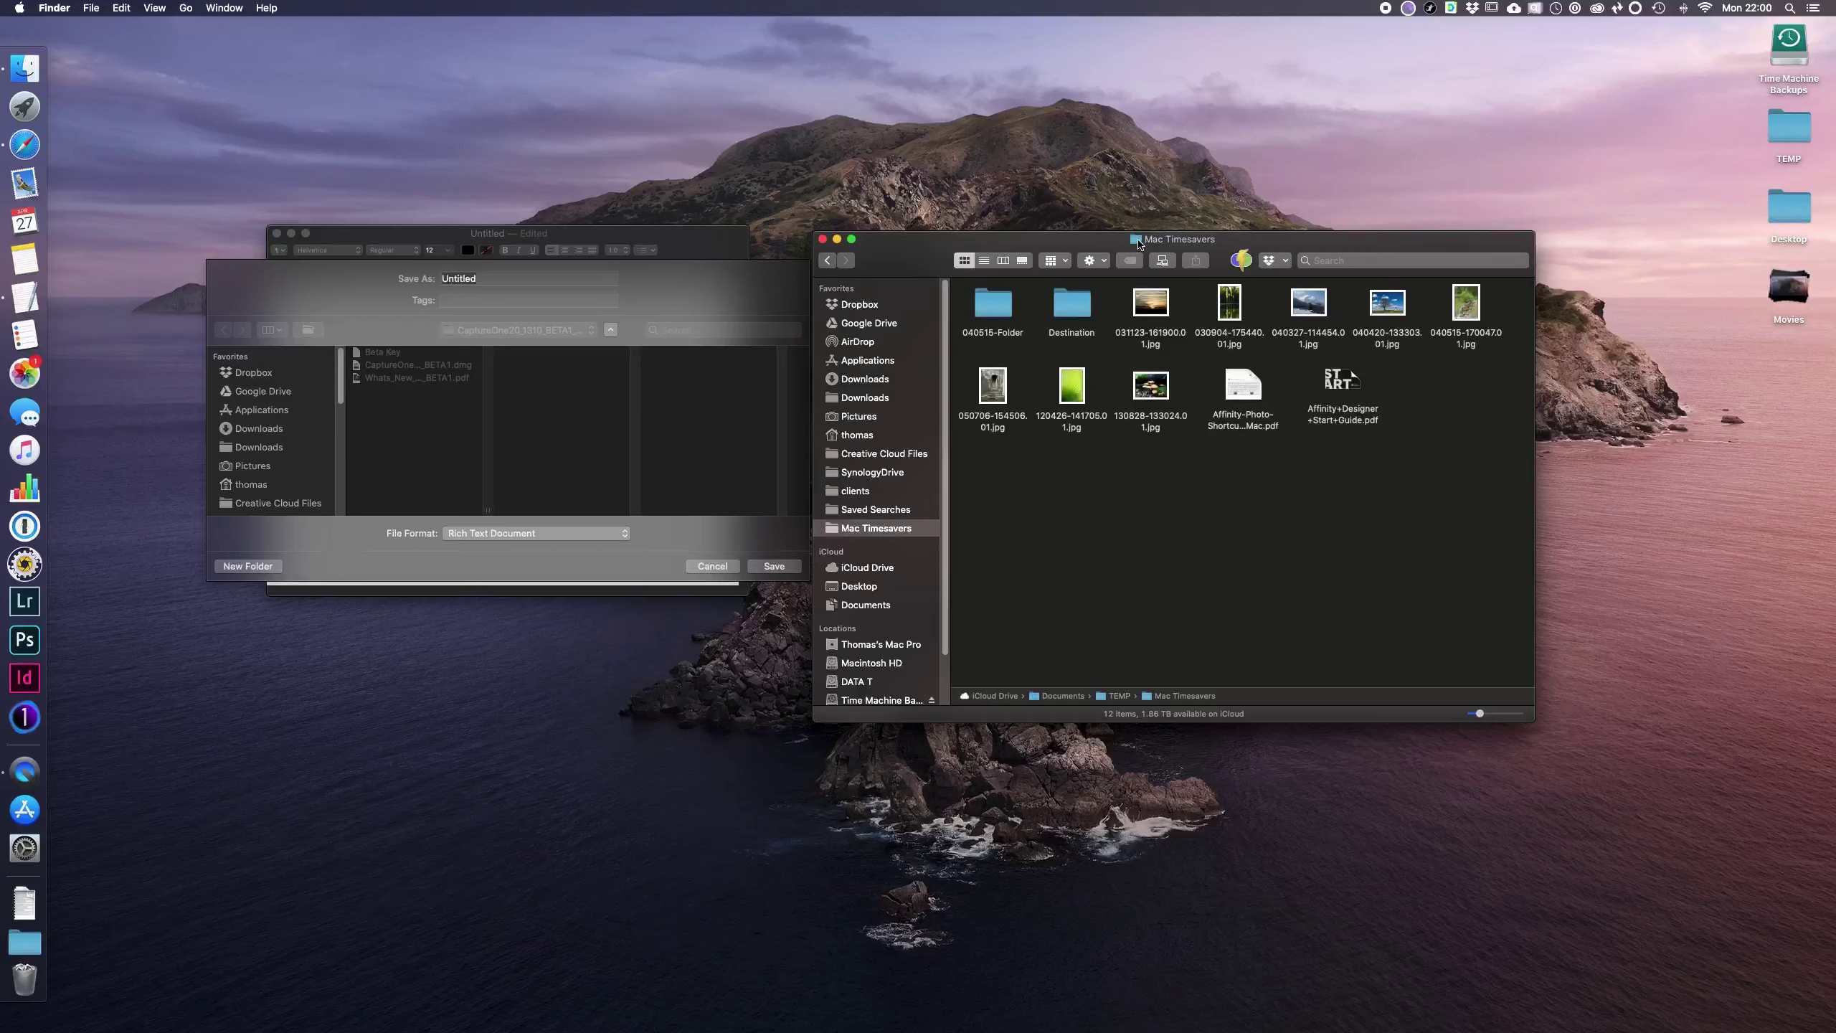
pyautogui.moveTo(1139, 242); pyautogui.dragTo(560, 426)
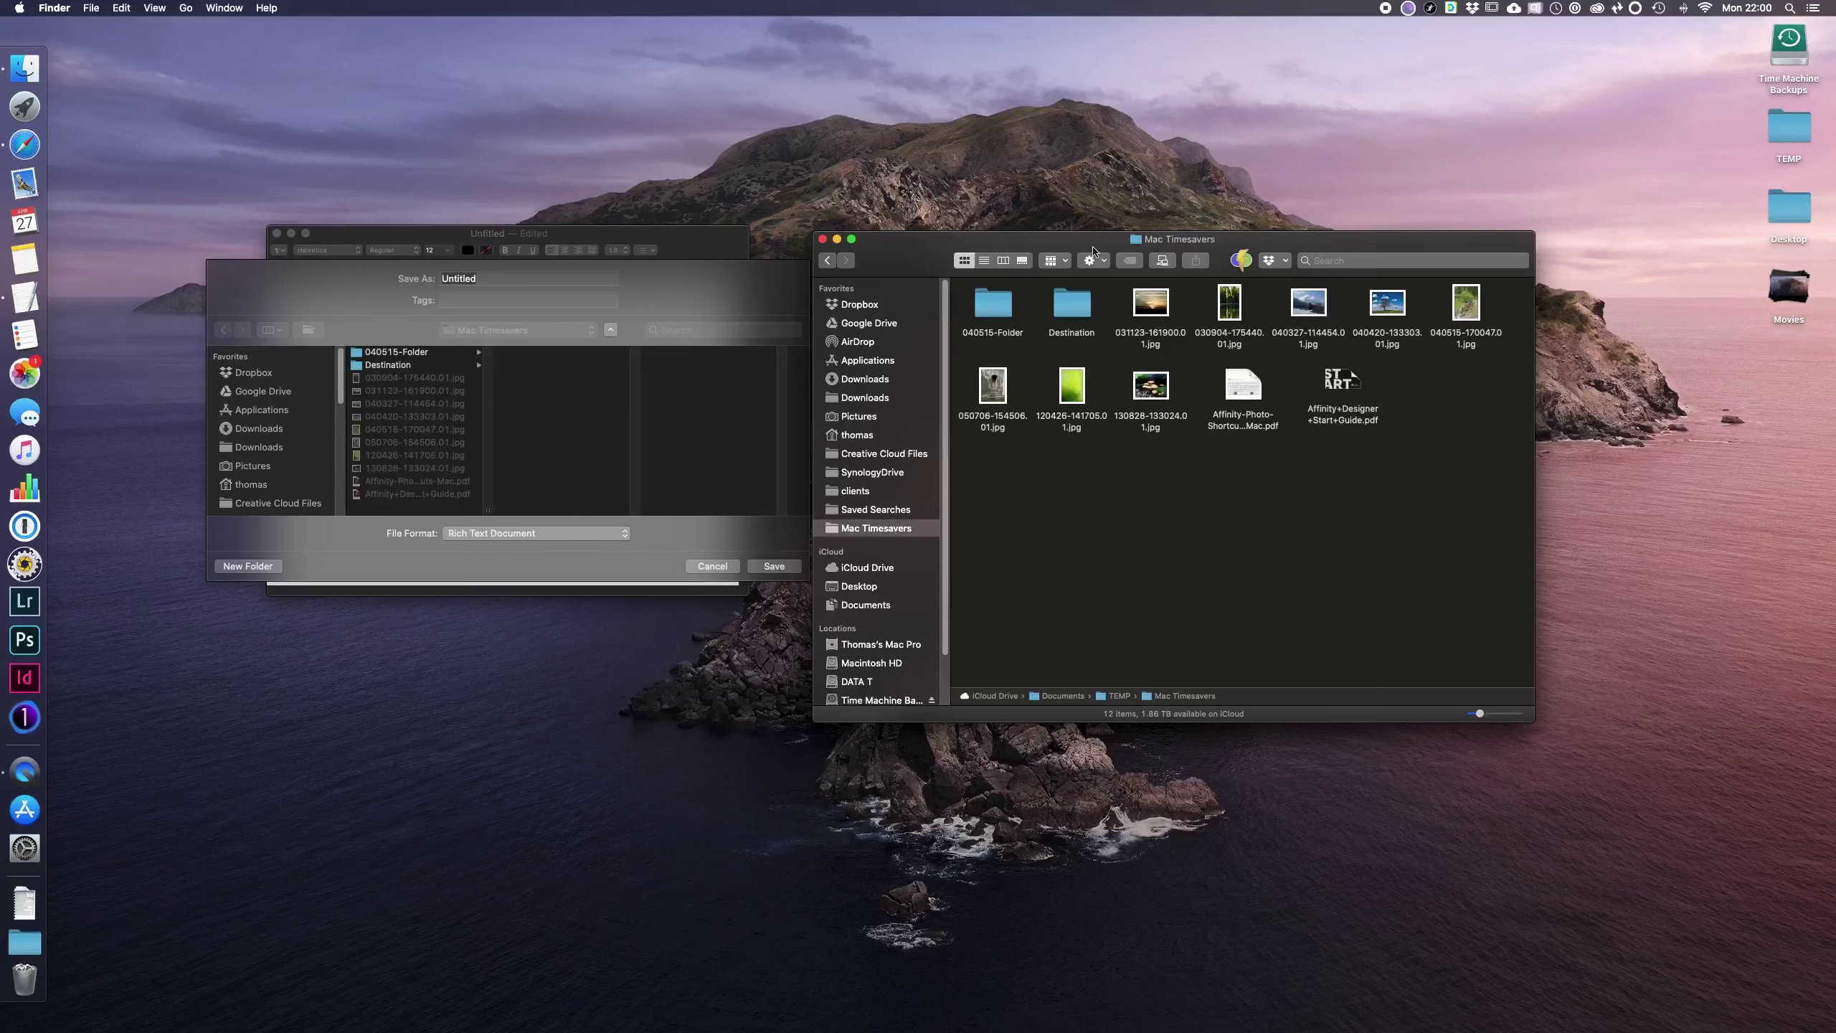
pyautogui.click(682, 277)
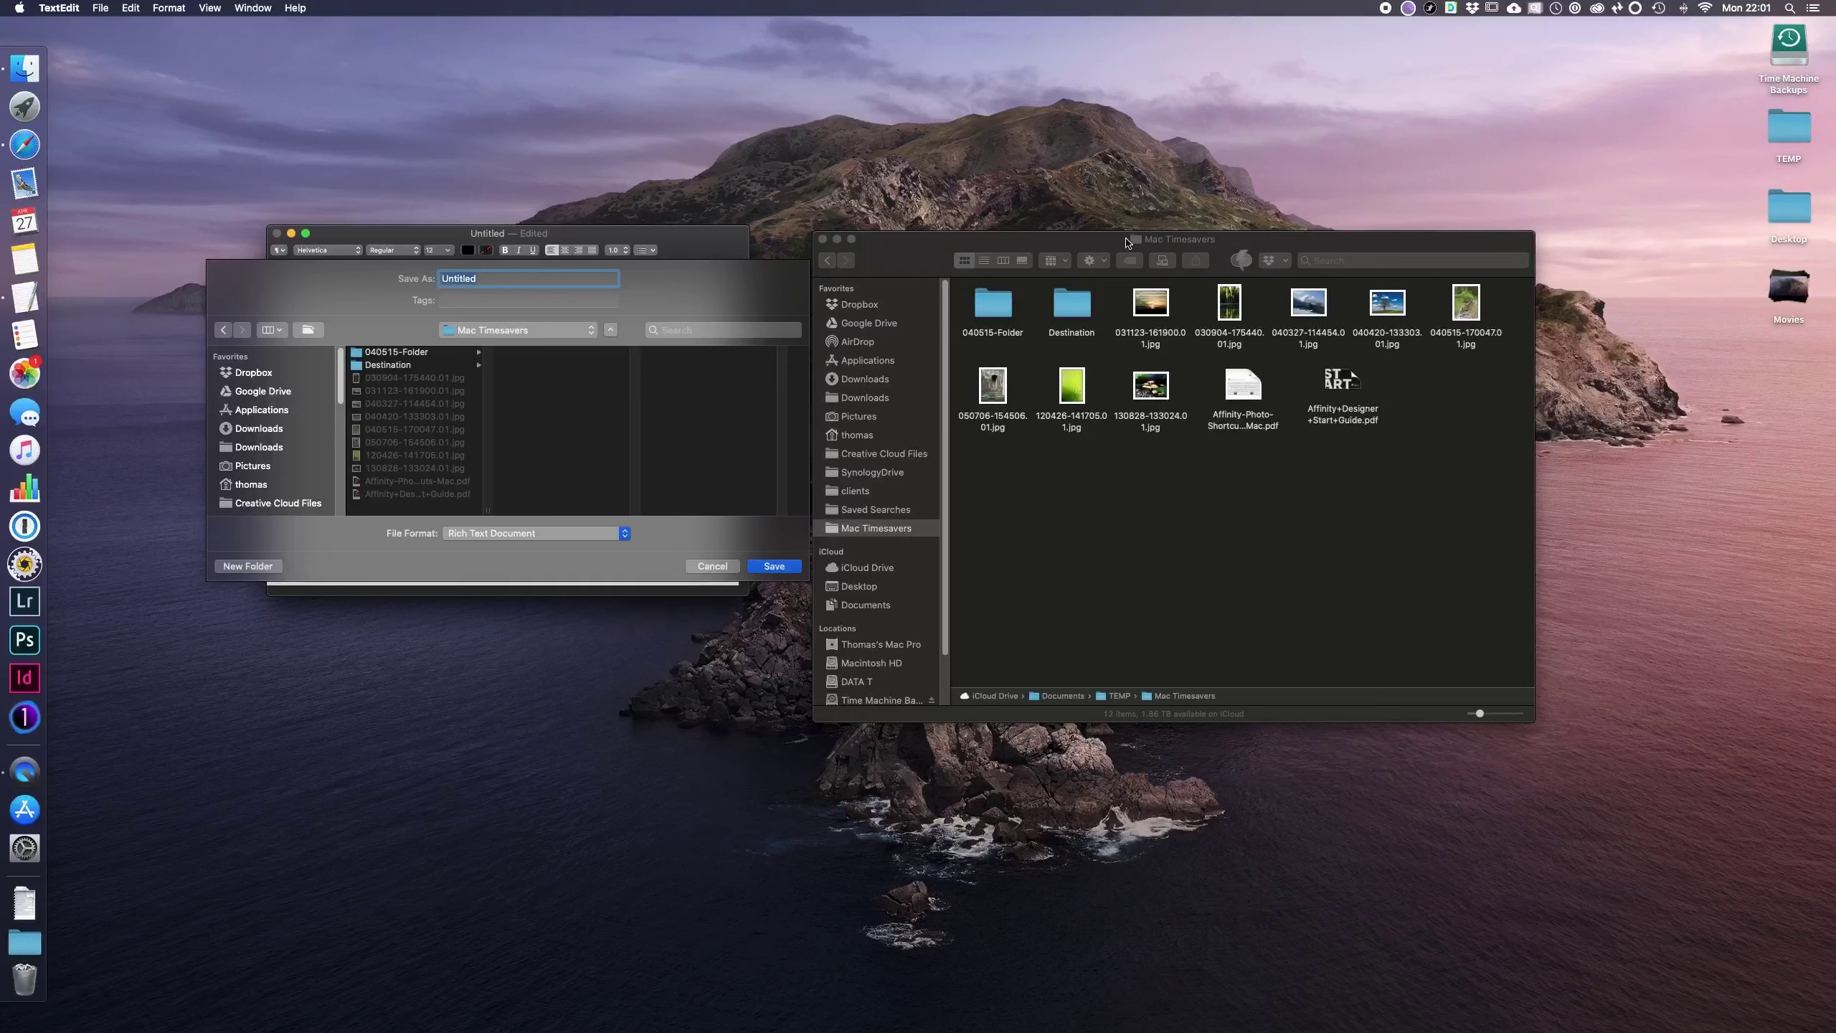
# Step: Switch the save location to the Desktop folder by dropping its desktop icon onto the save dialog
pyautogui.click(1112, 239)
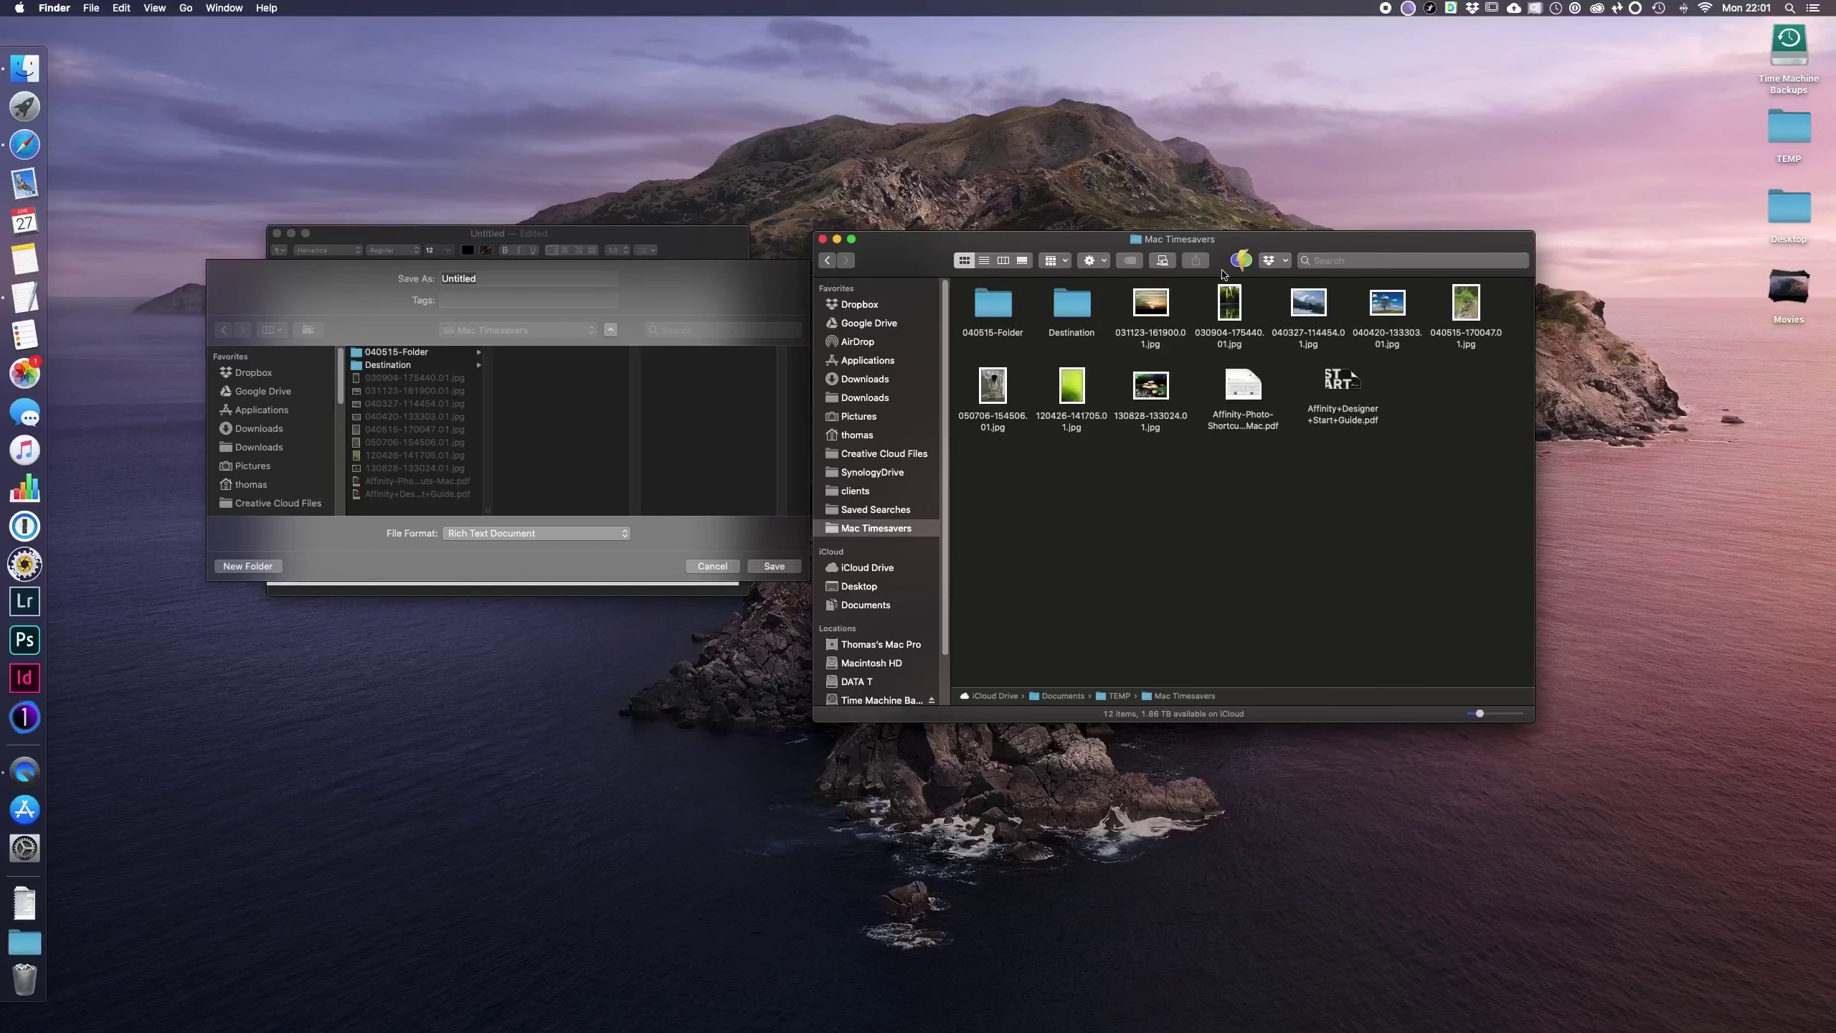
pyautogui.click(1785, 216)
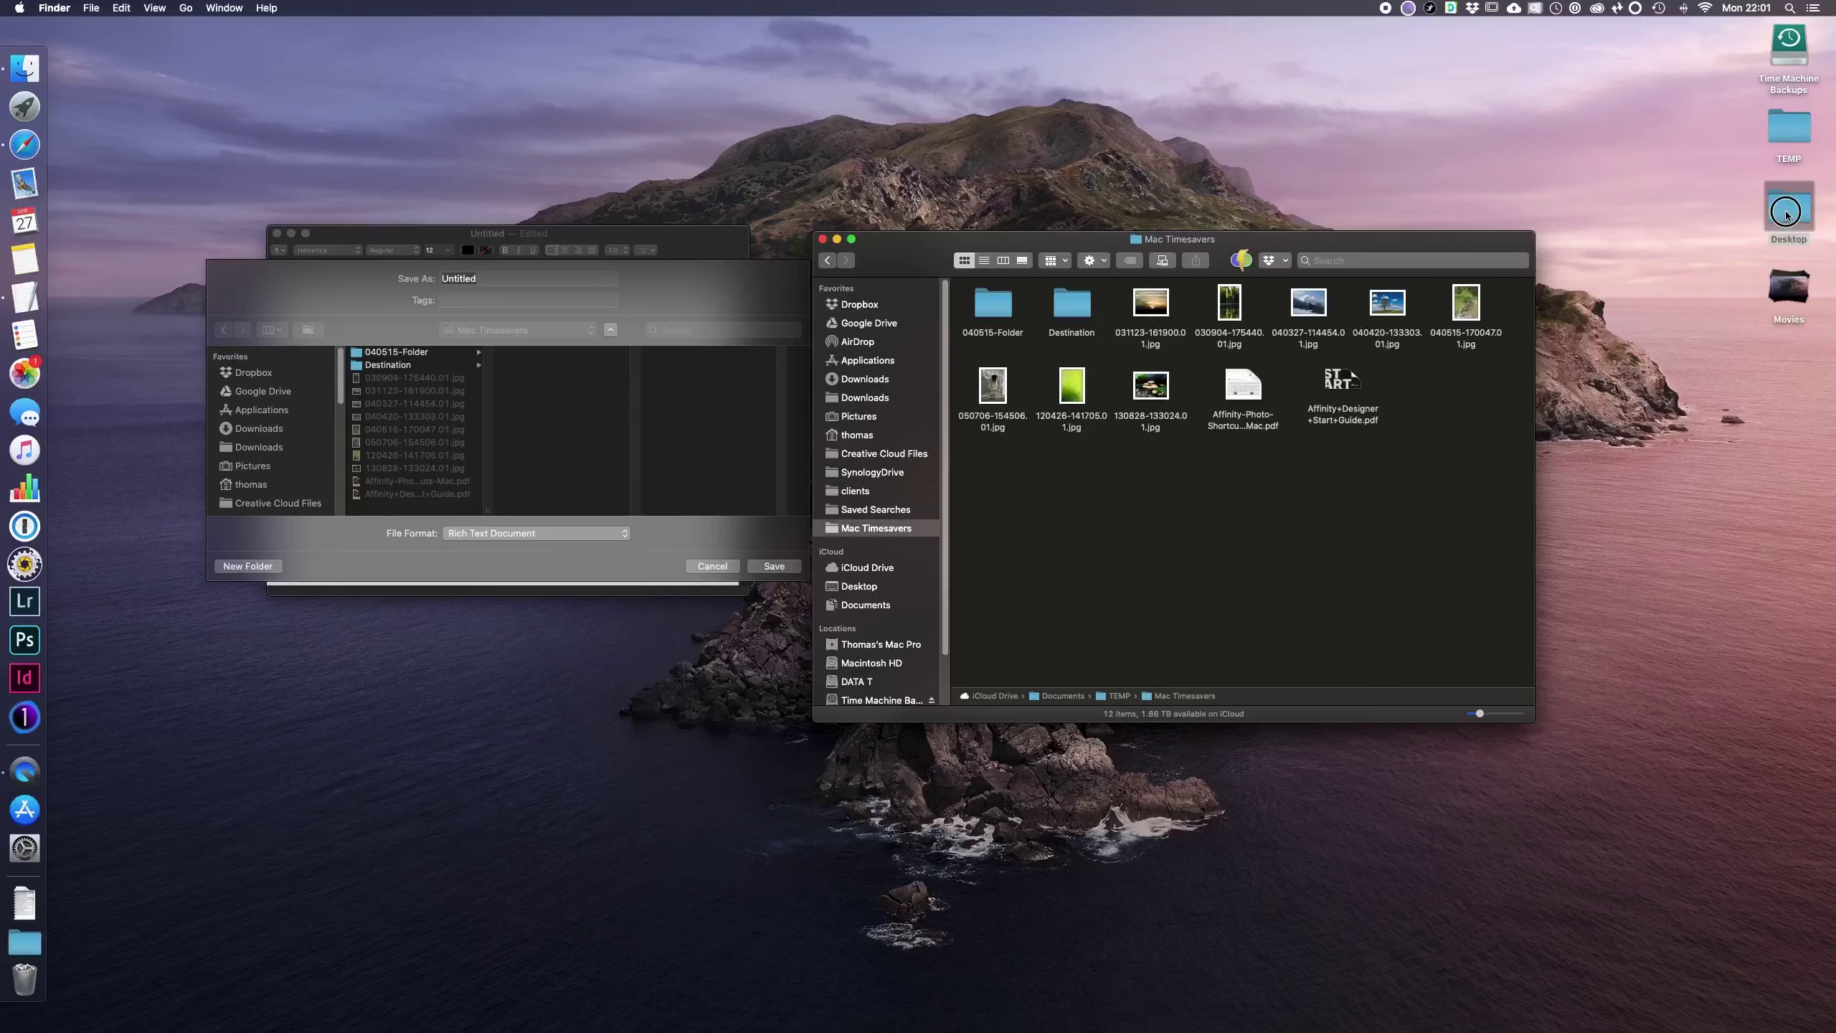
pyautogui.moveTo(1785, 216); pyautogui.dragTo(535, 418)
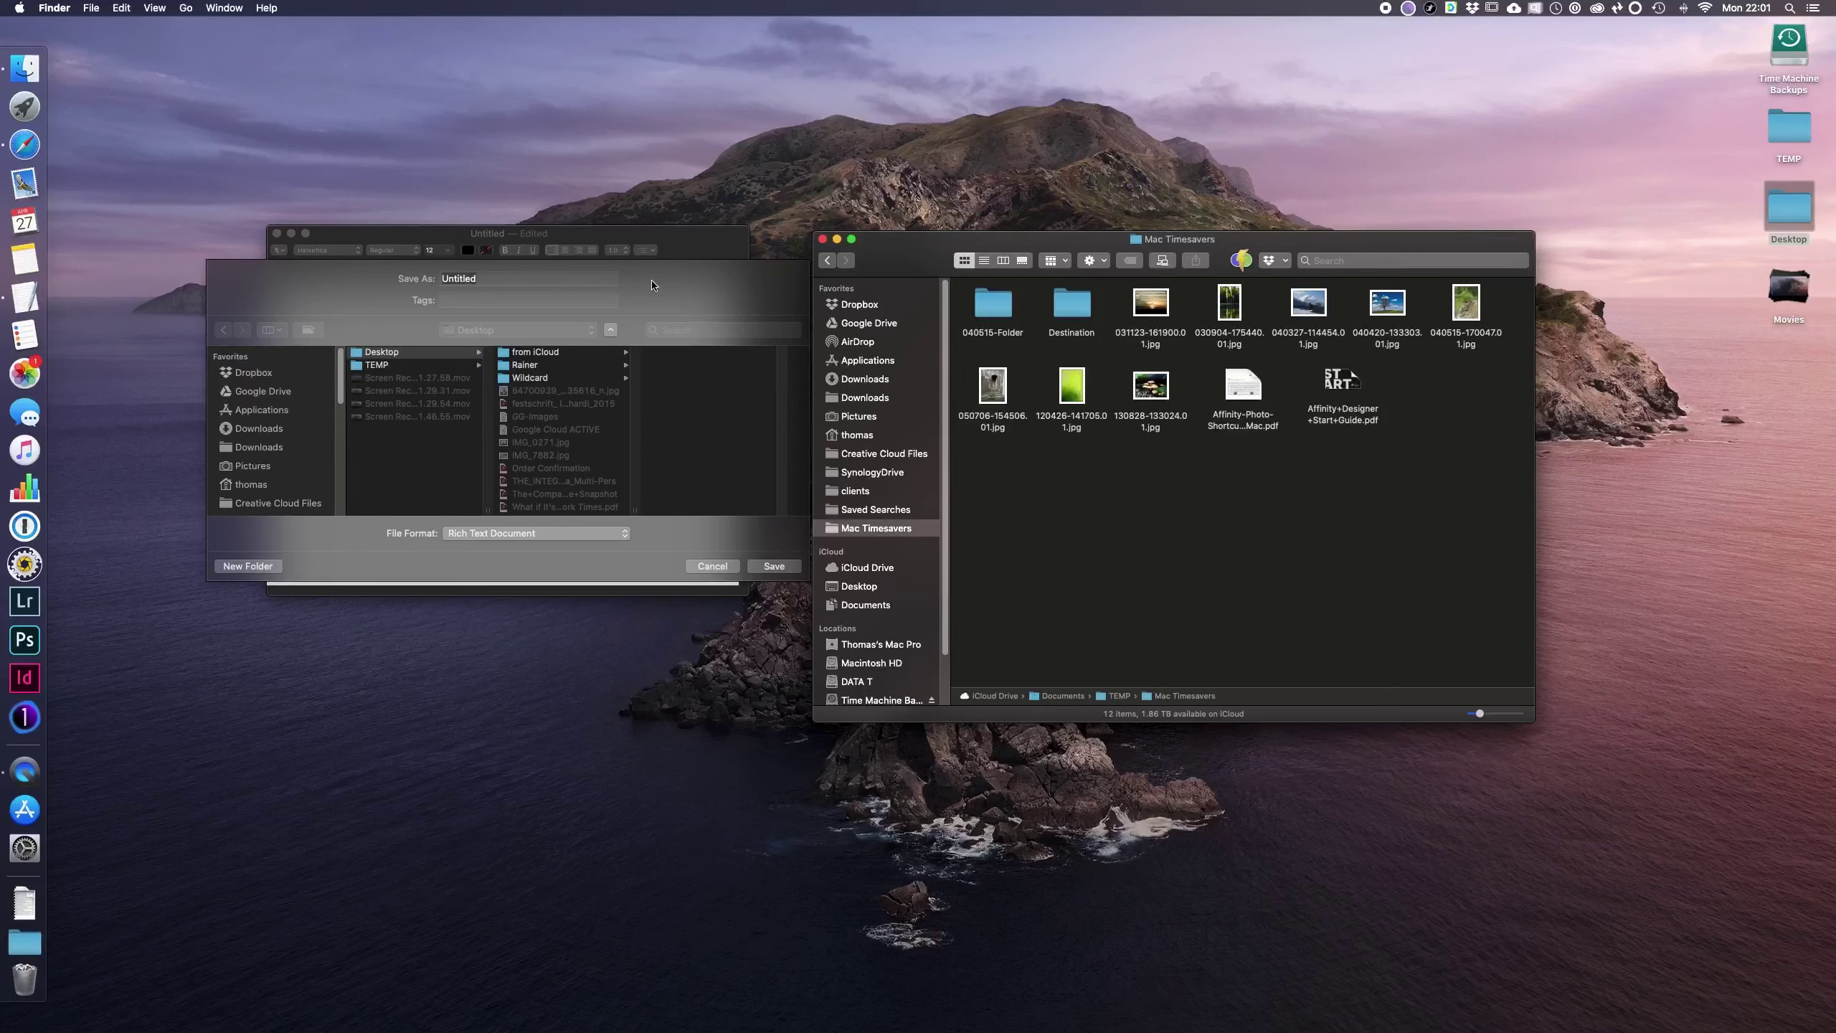
pyautogui.click(528, 282)
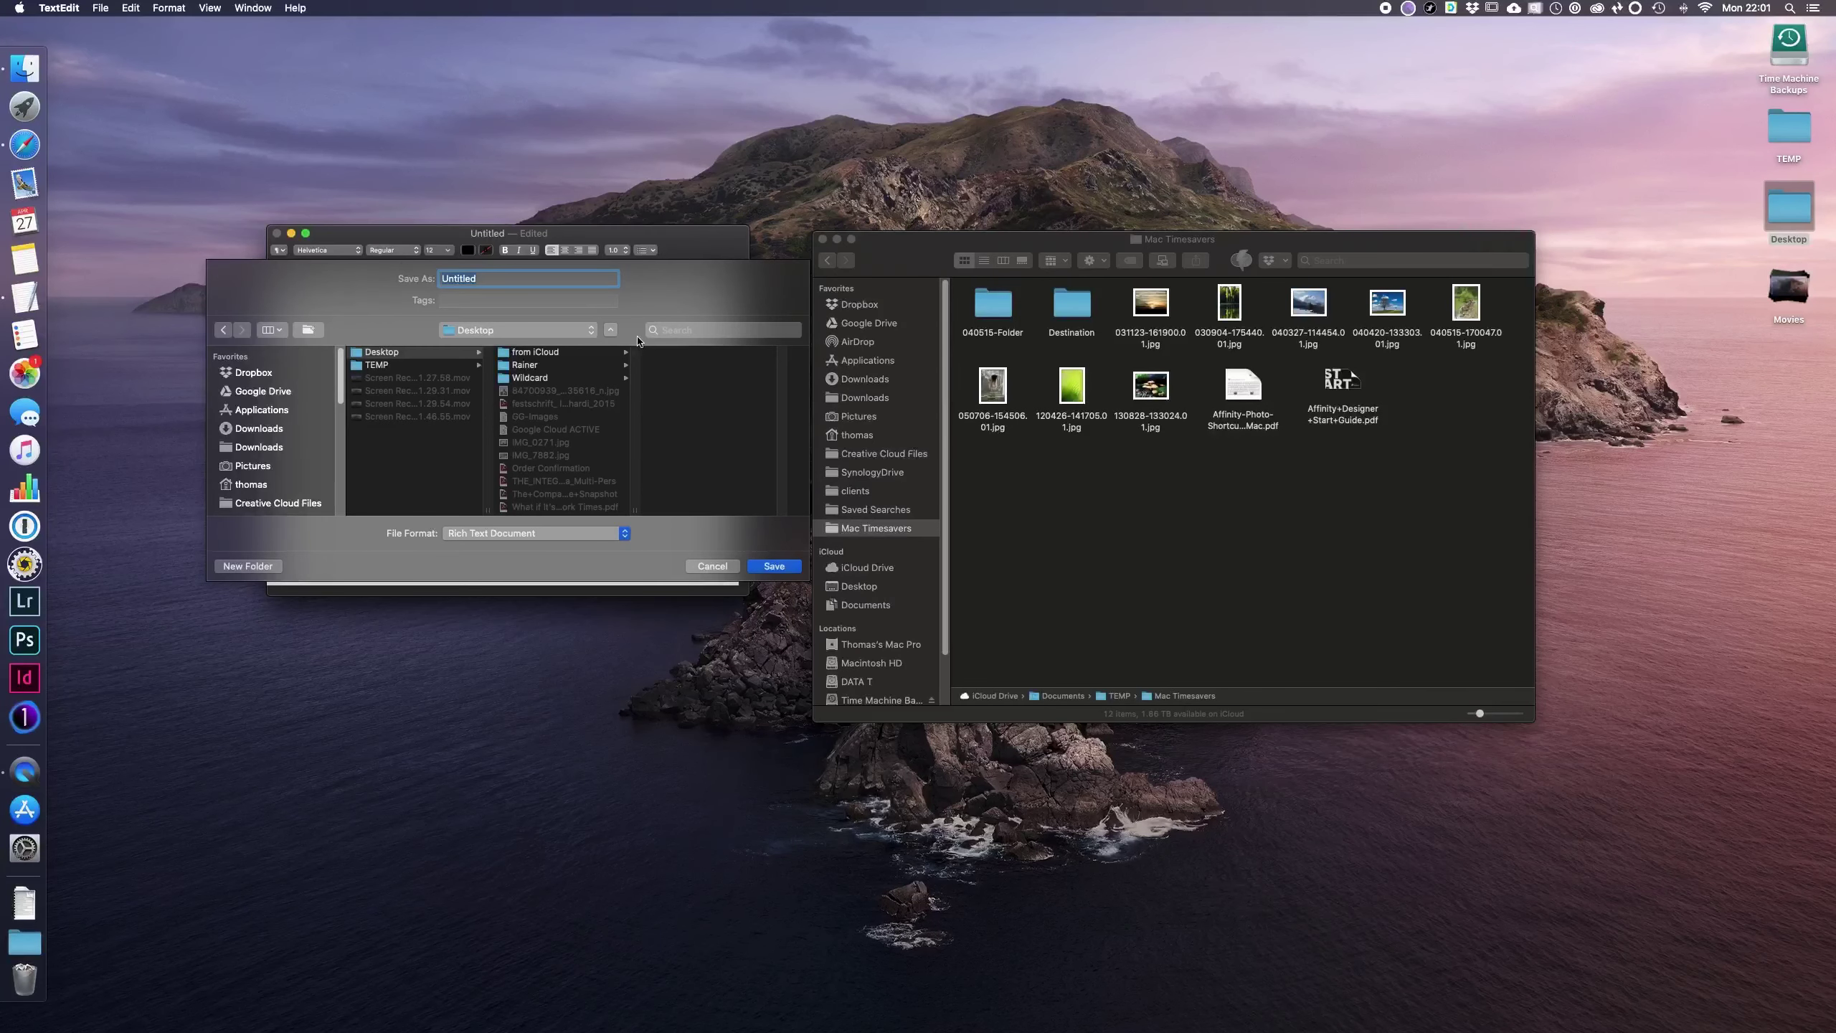
# Step: Point the save dialog back to Mac Timesavers, save the document there as Hello and close it
pyautogui.moveTo(1138, 240); pyautogui.dragTo(720, 423)
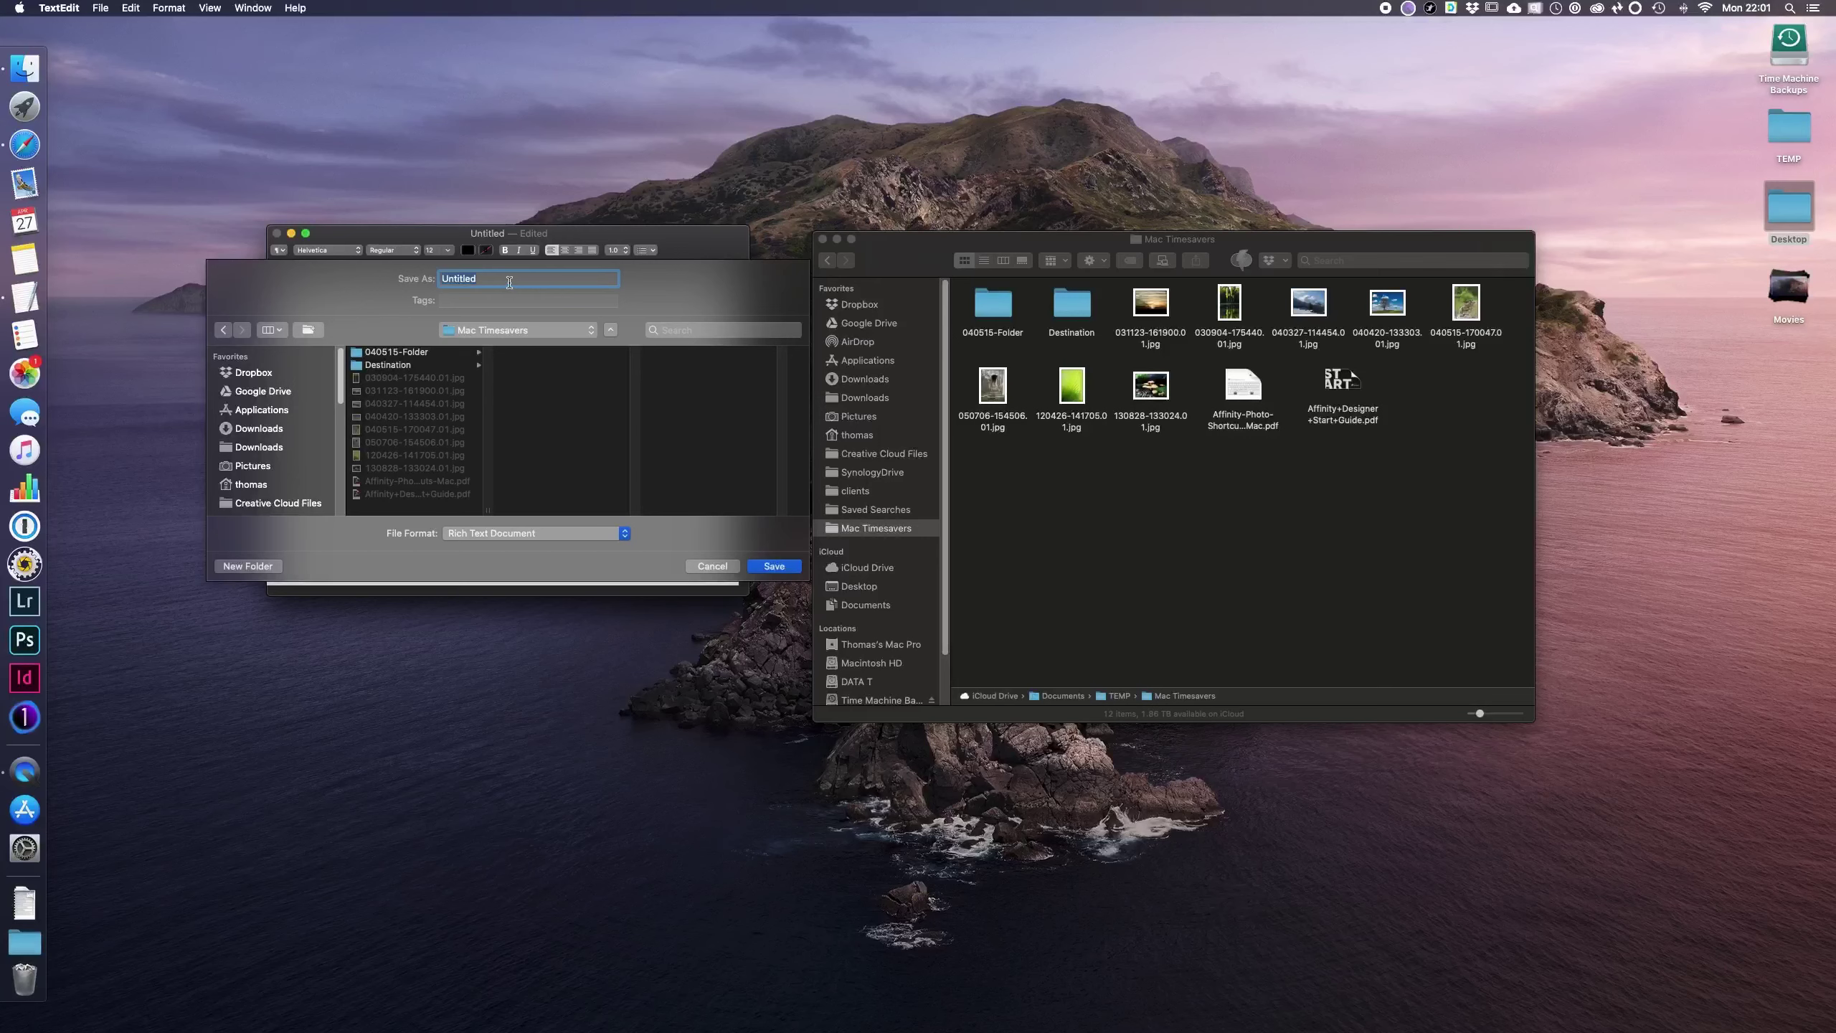
pyautogui.write('Hello')
pyautogui.click(774, 566)
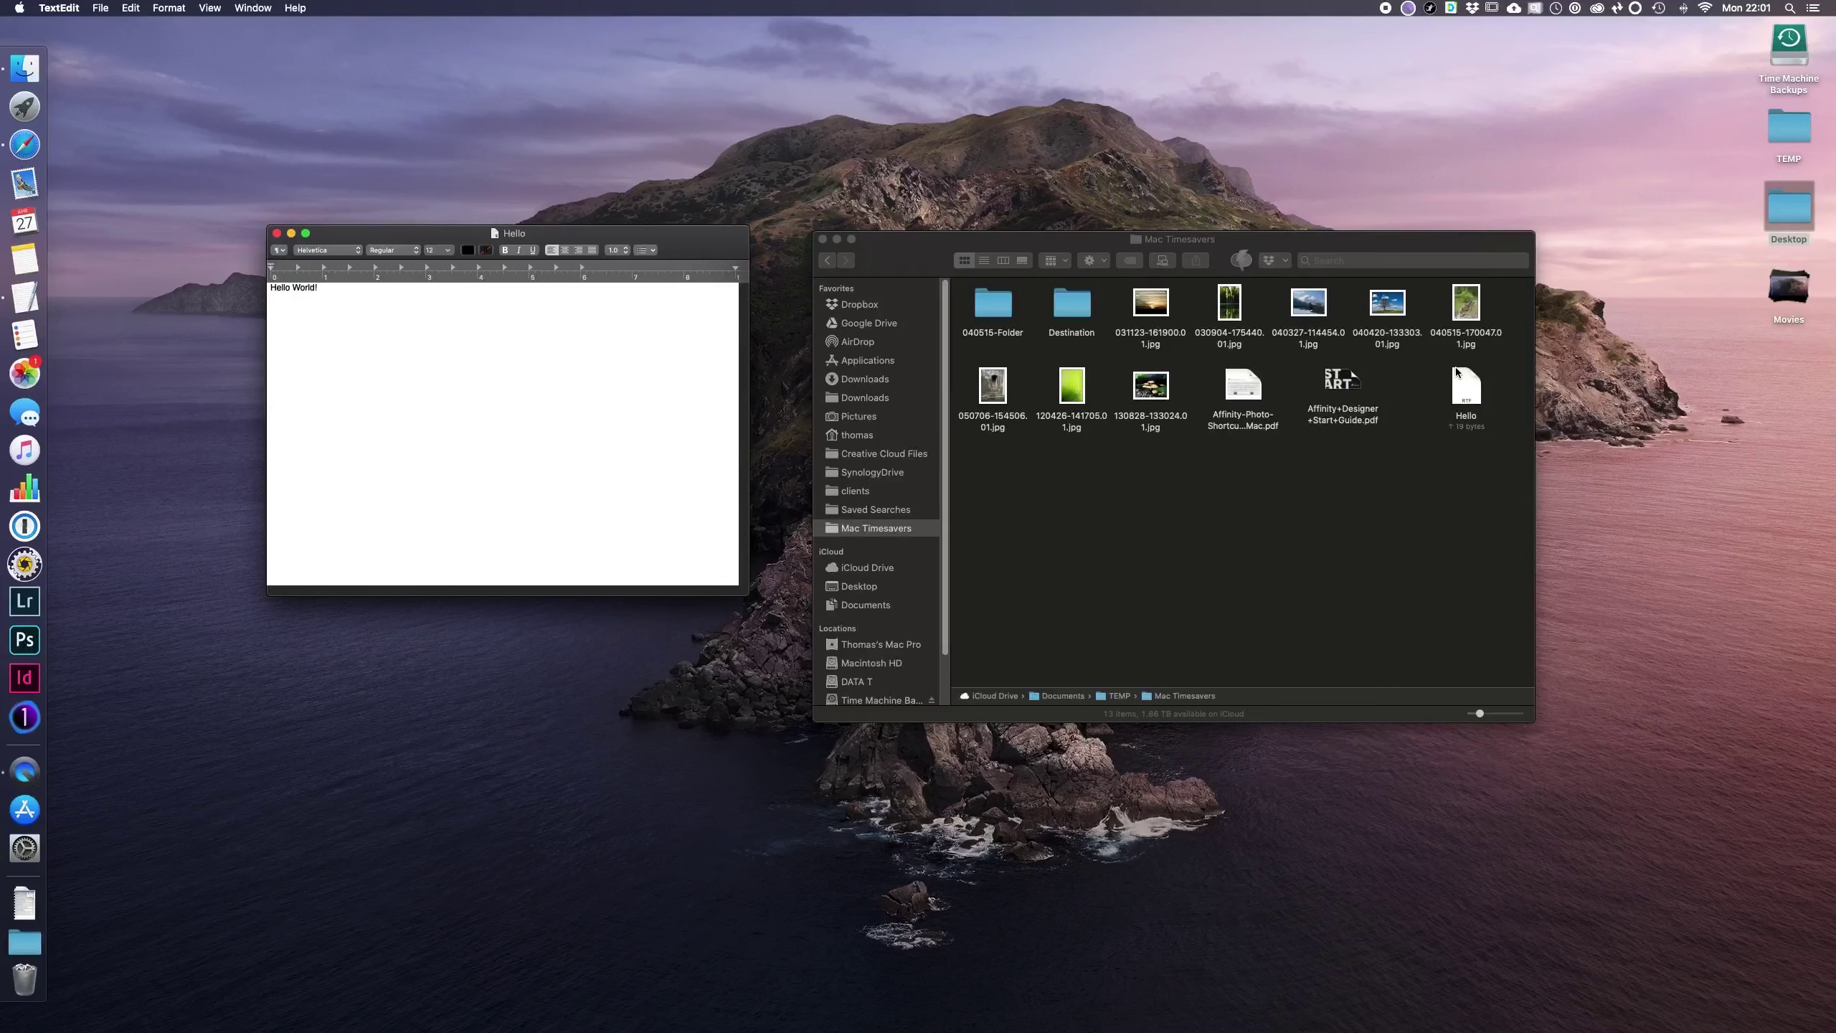
pyautogui.click(276, 233)
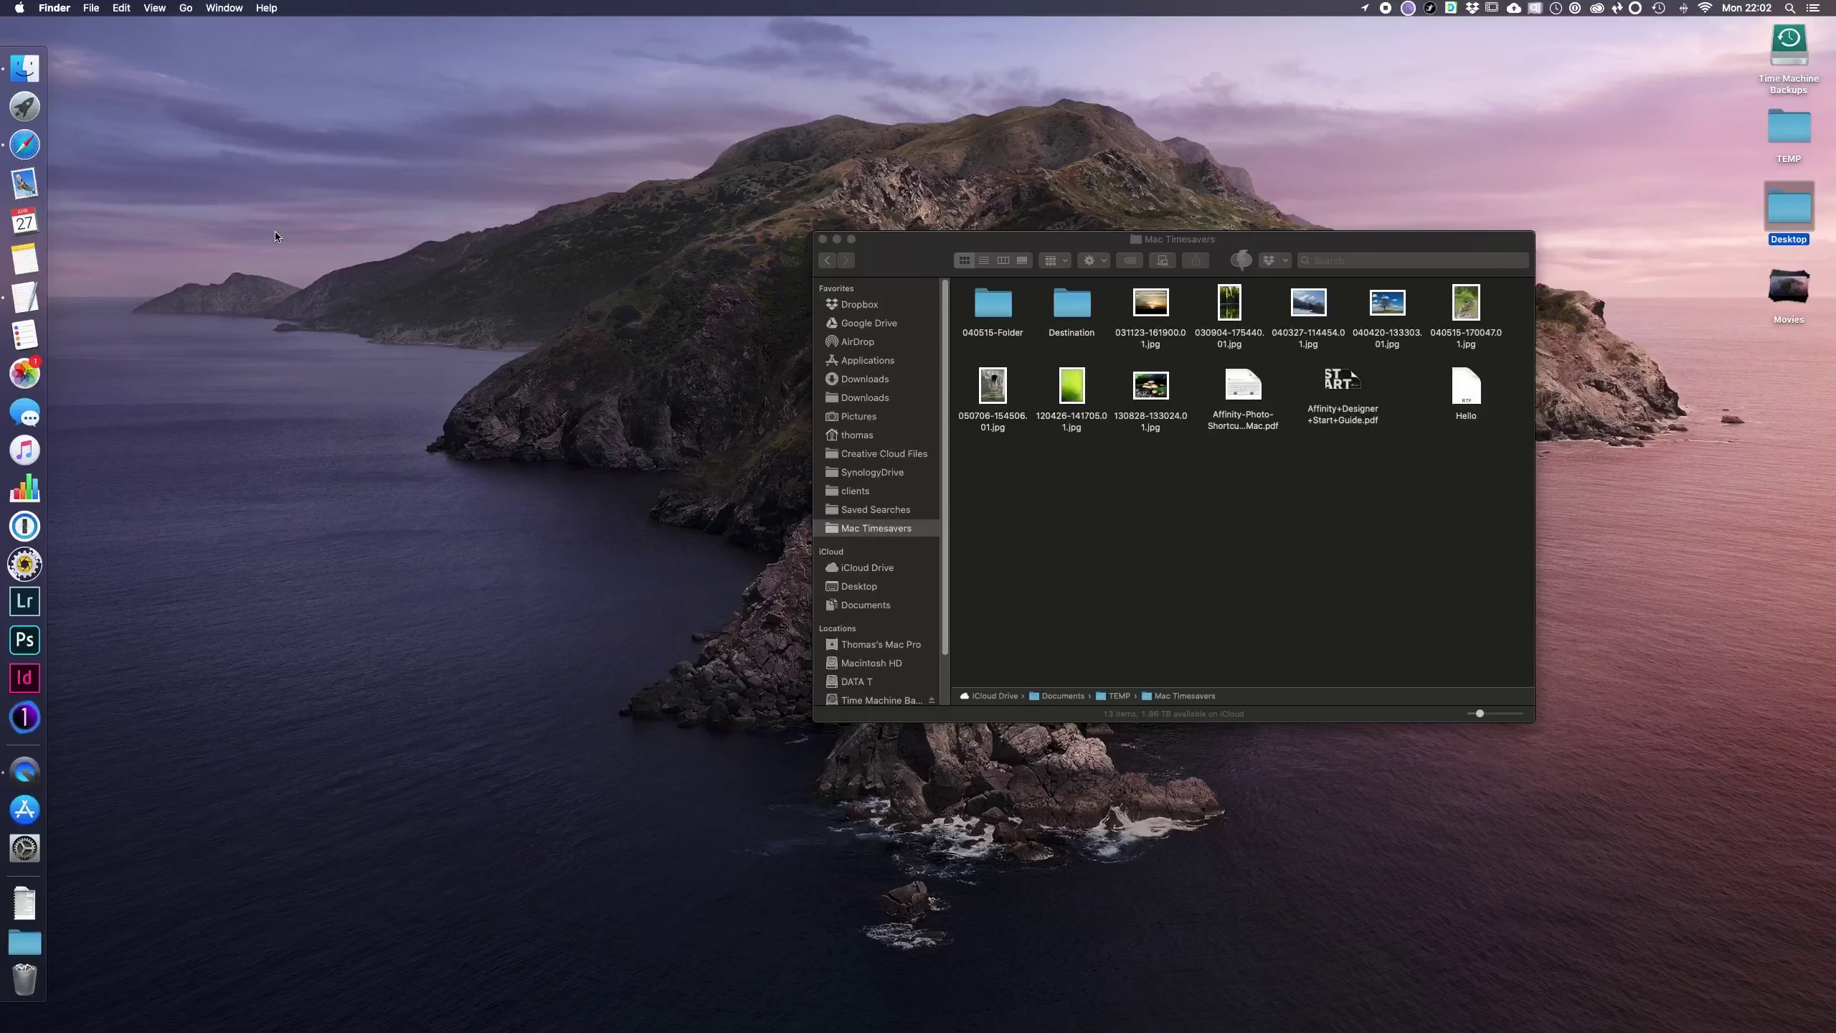
# Step: Close the Mac Timesavers window and briefly open the Hello document from the recent documents of TextEdit's Dock icon
pyautogui.click(822, 239)
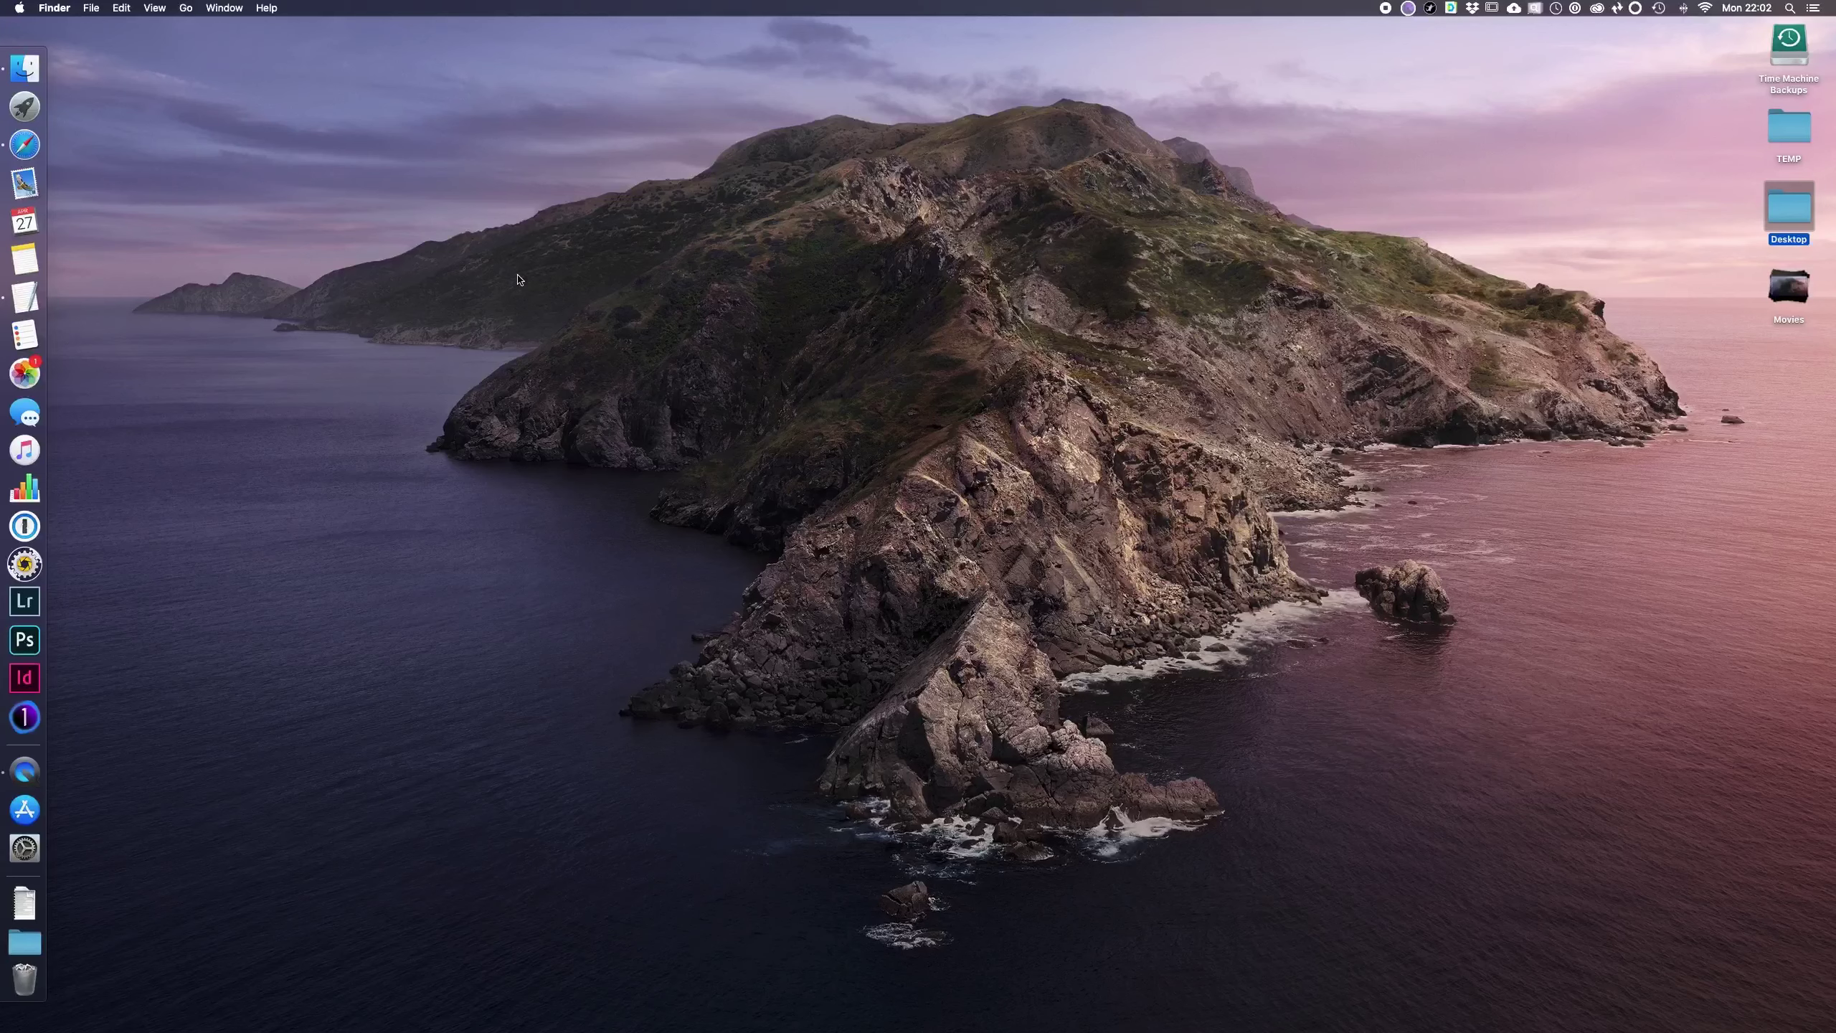
pyautogui.rightClick(24, 299)
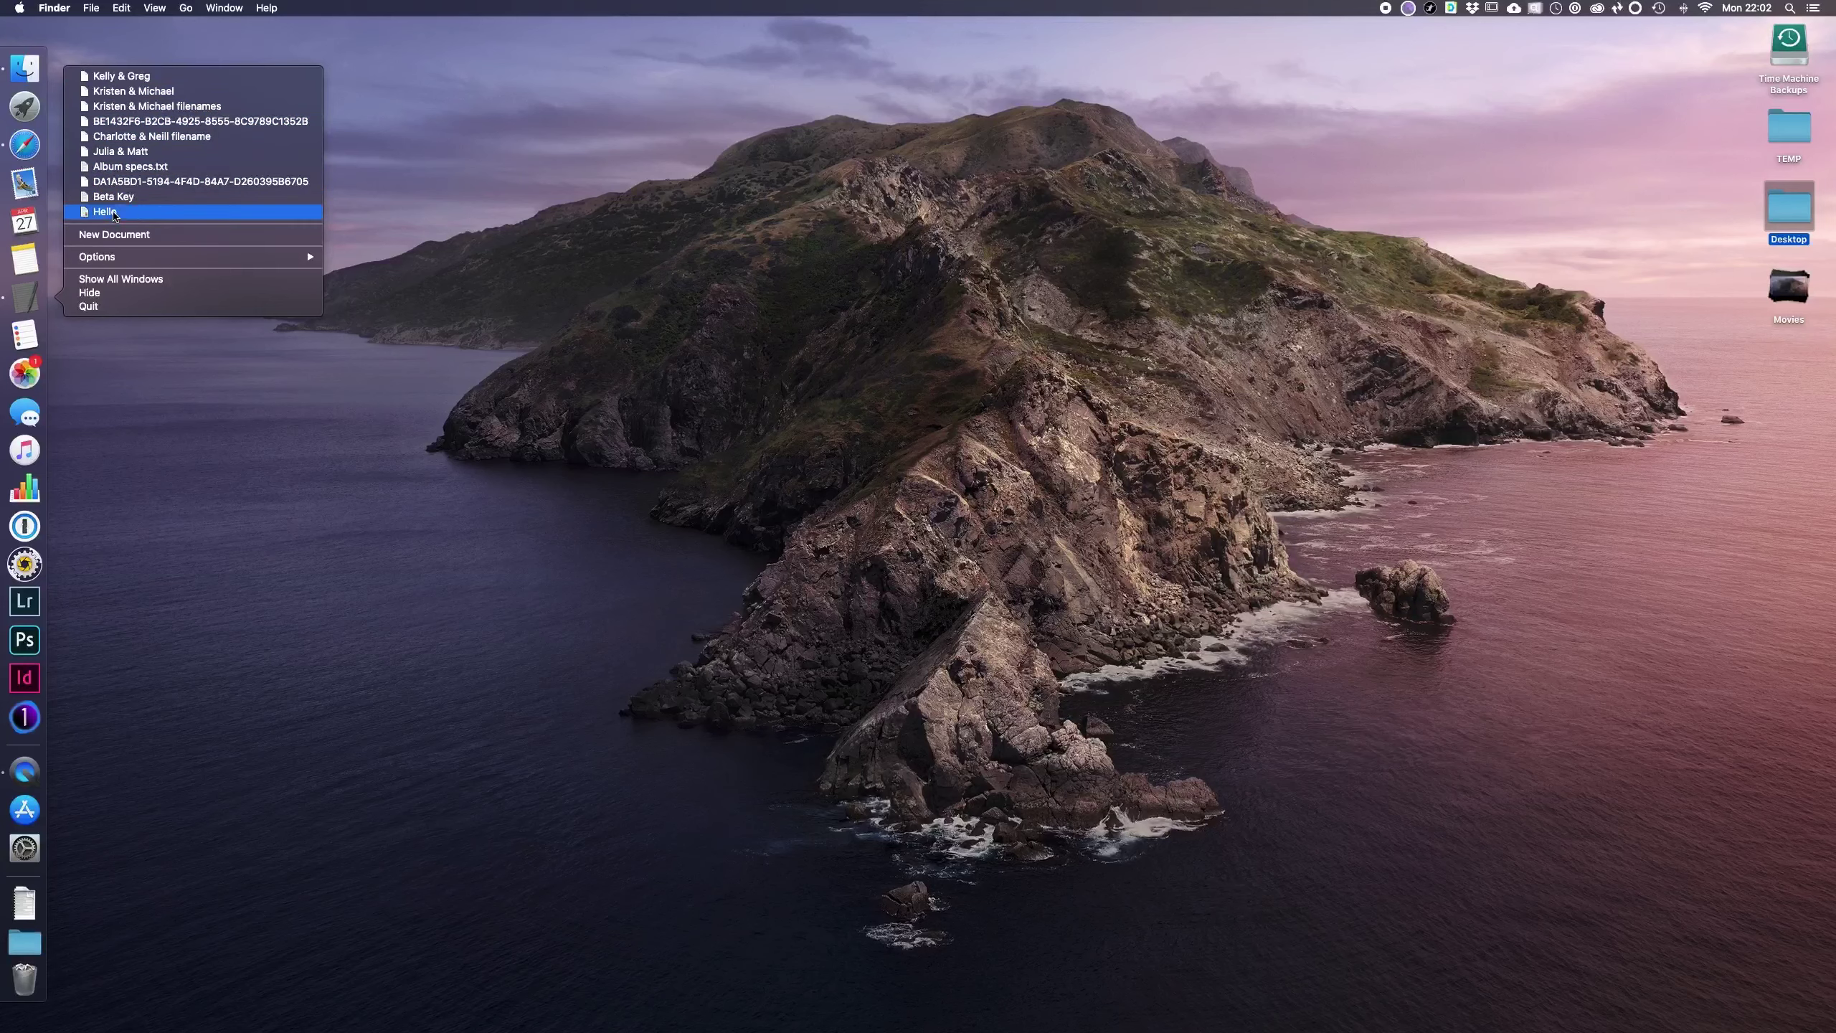
pyautogui.click(114, 212)
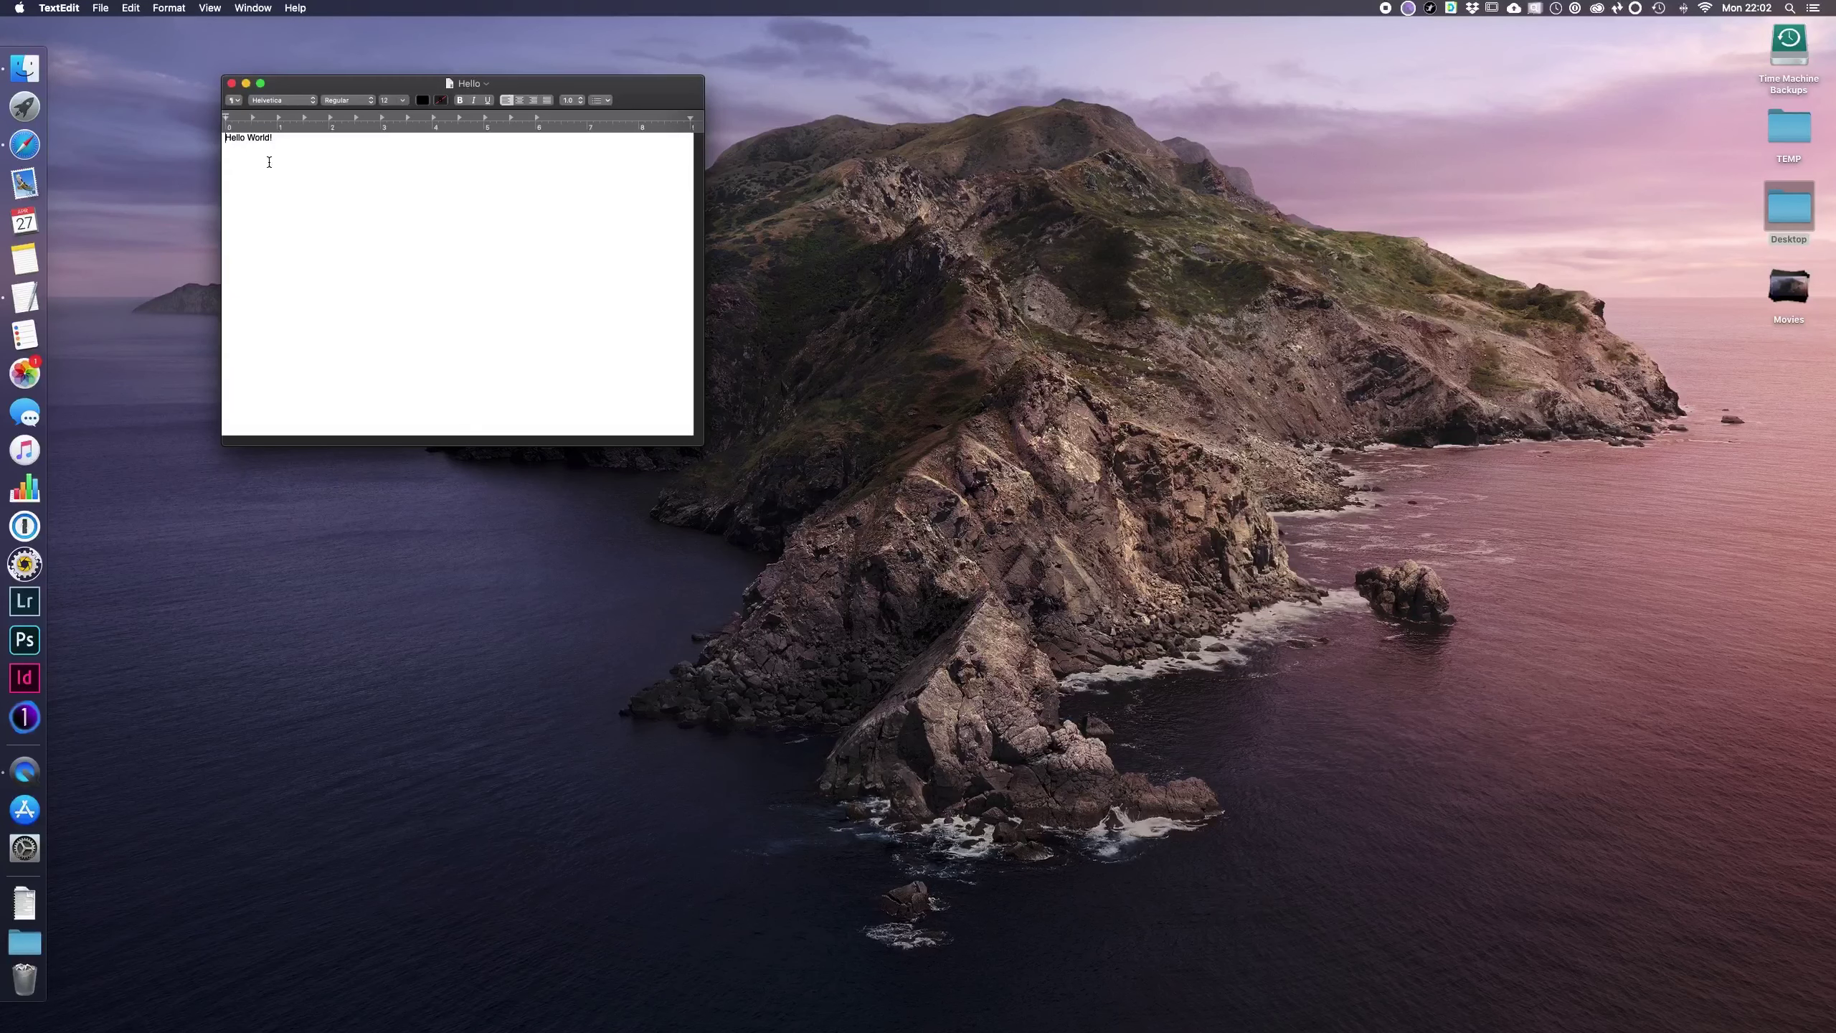
pyautogui.click(231, 83)
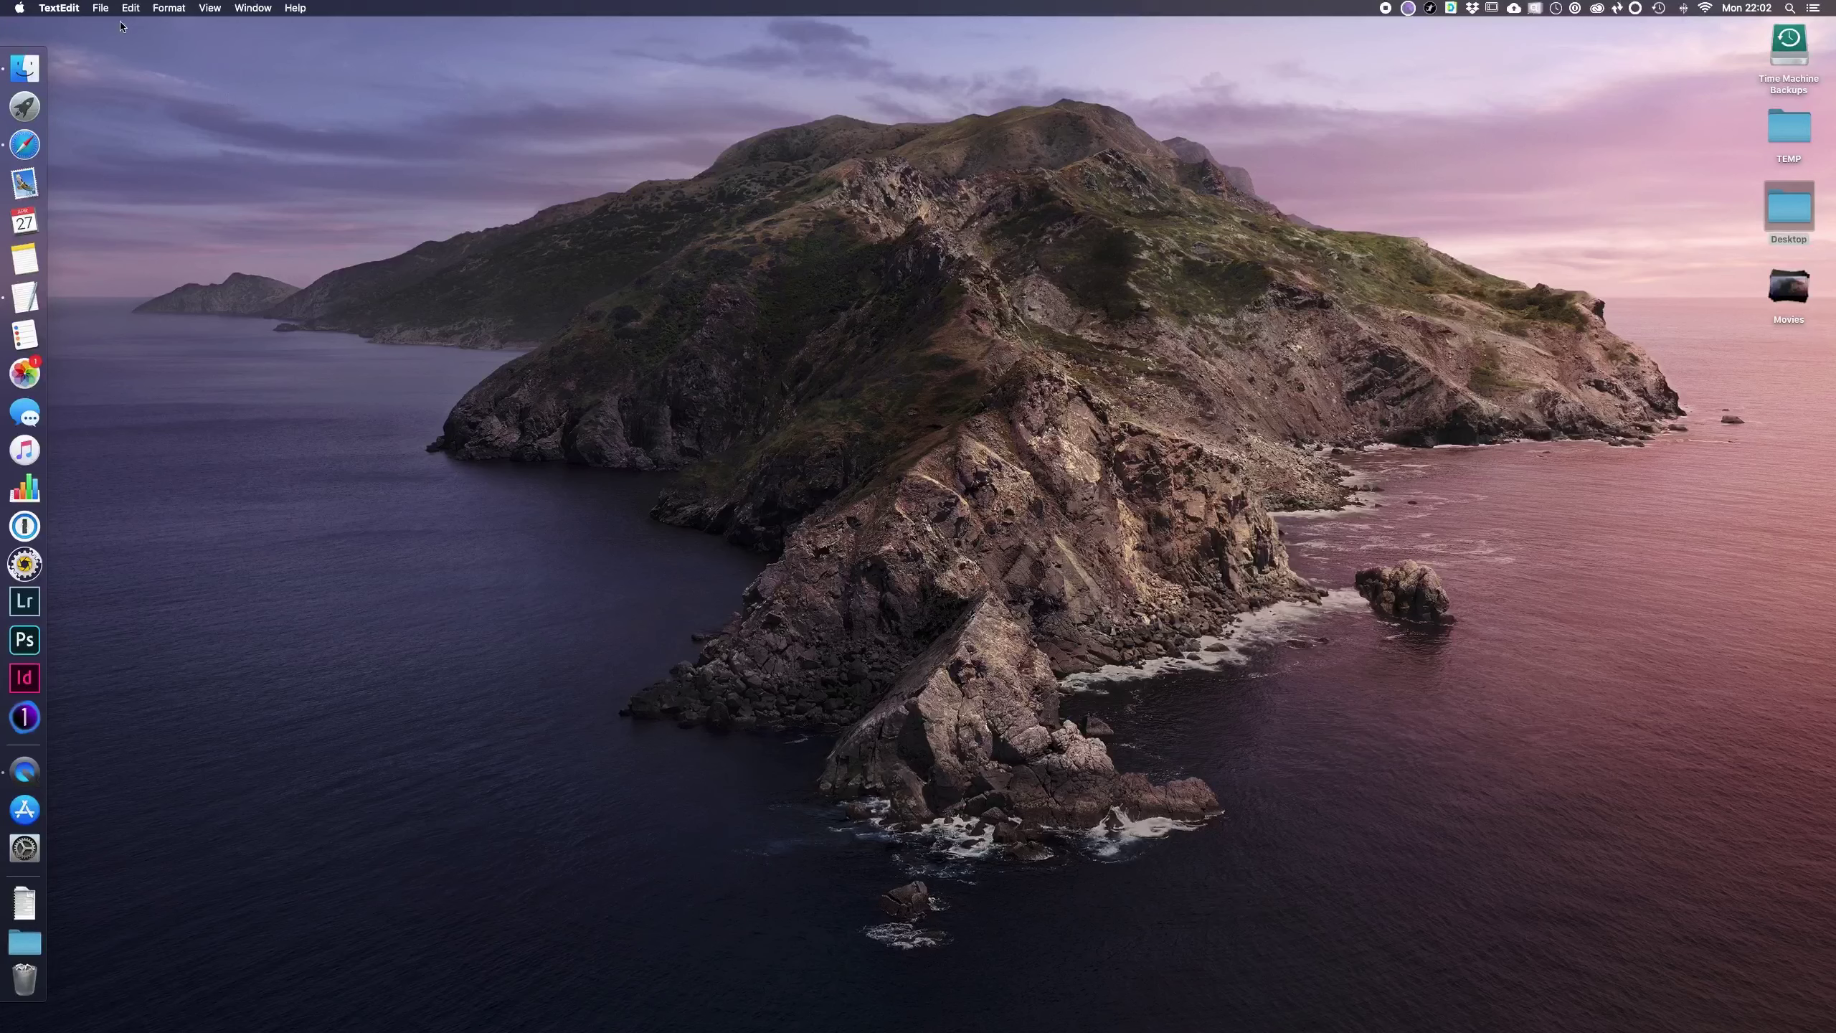
# Step: Reopen the Hello document with TextEdit's Open Recent command and review the recent documents offered by its Dock icon
pyautogui.click(102, 10)
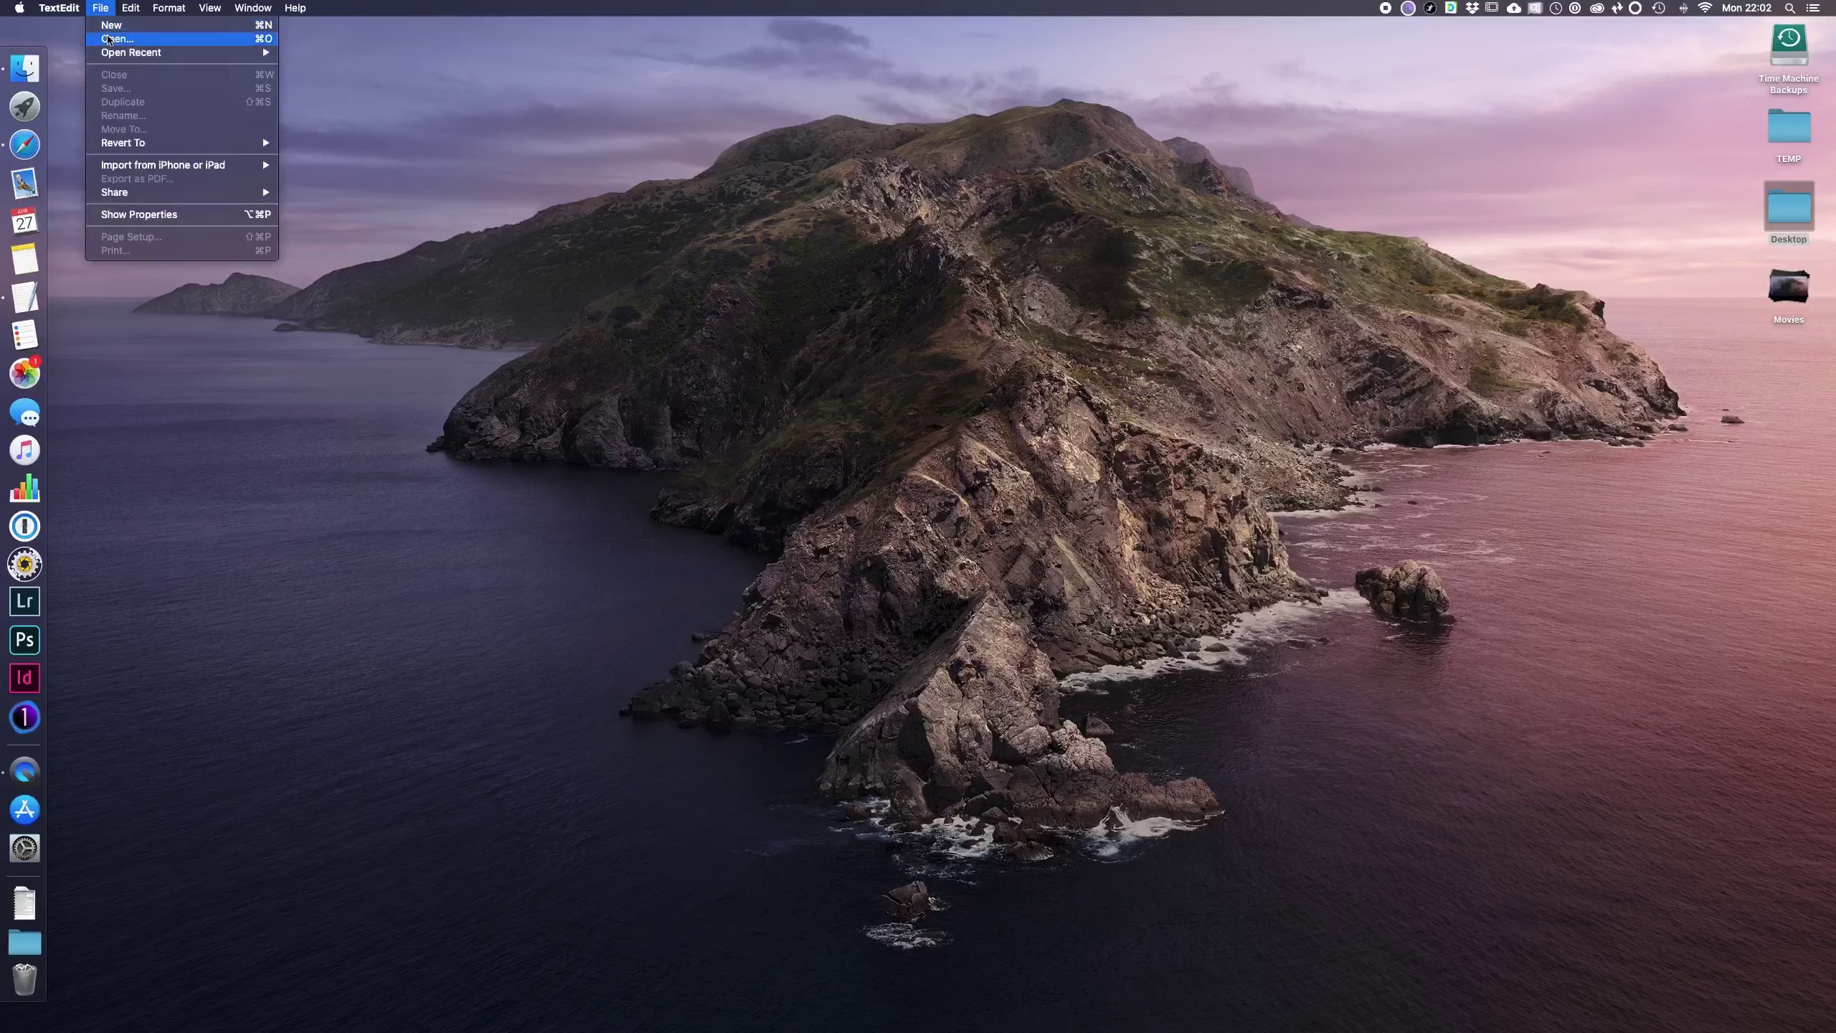
pyautogui.moveTo(113, 54)
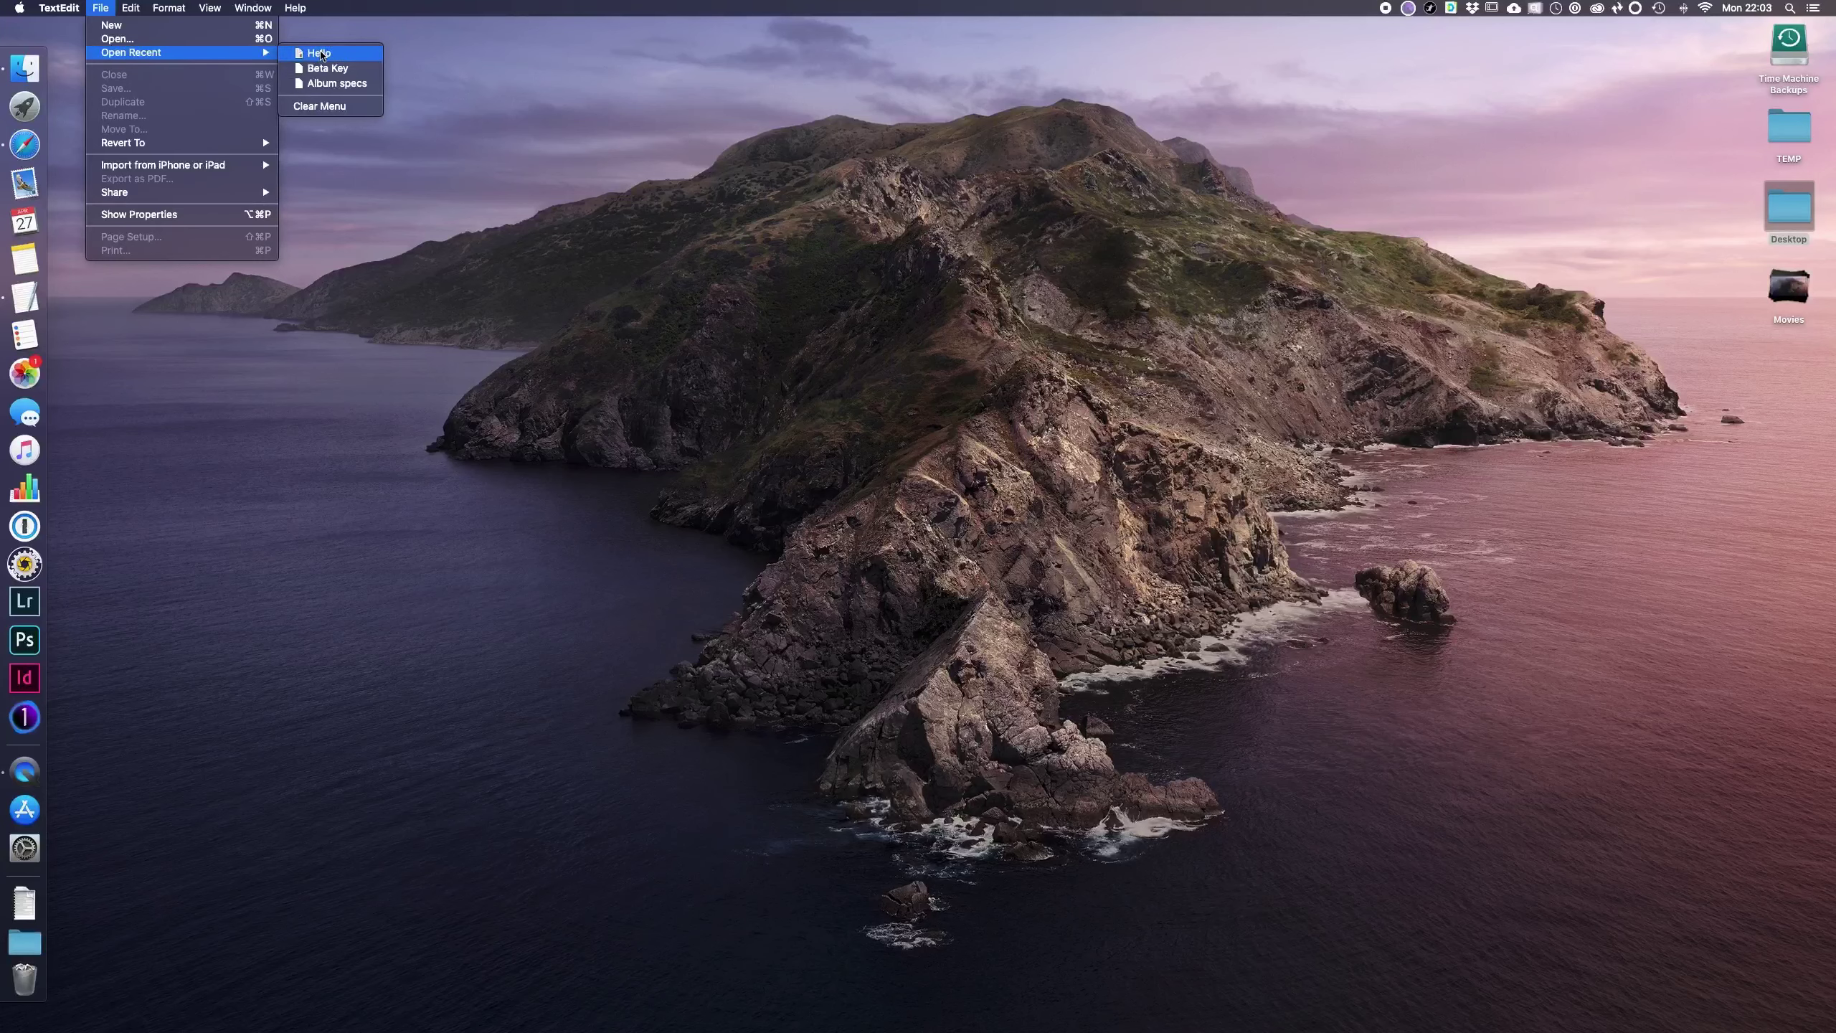
pyautogui.click(321, 53)
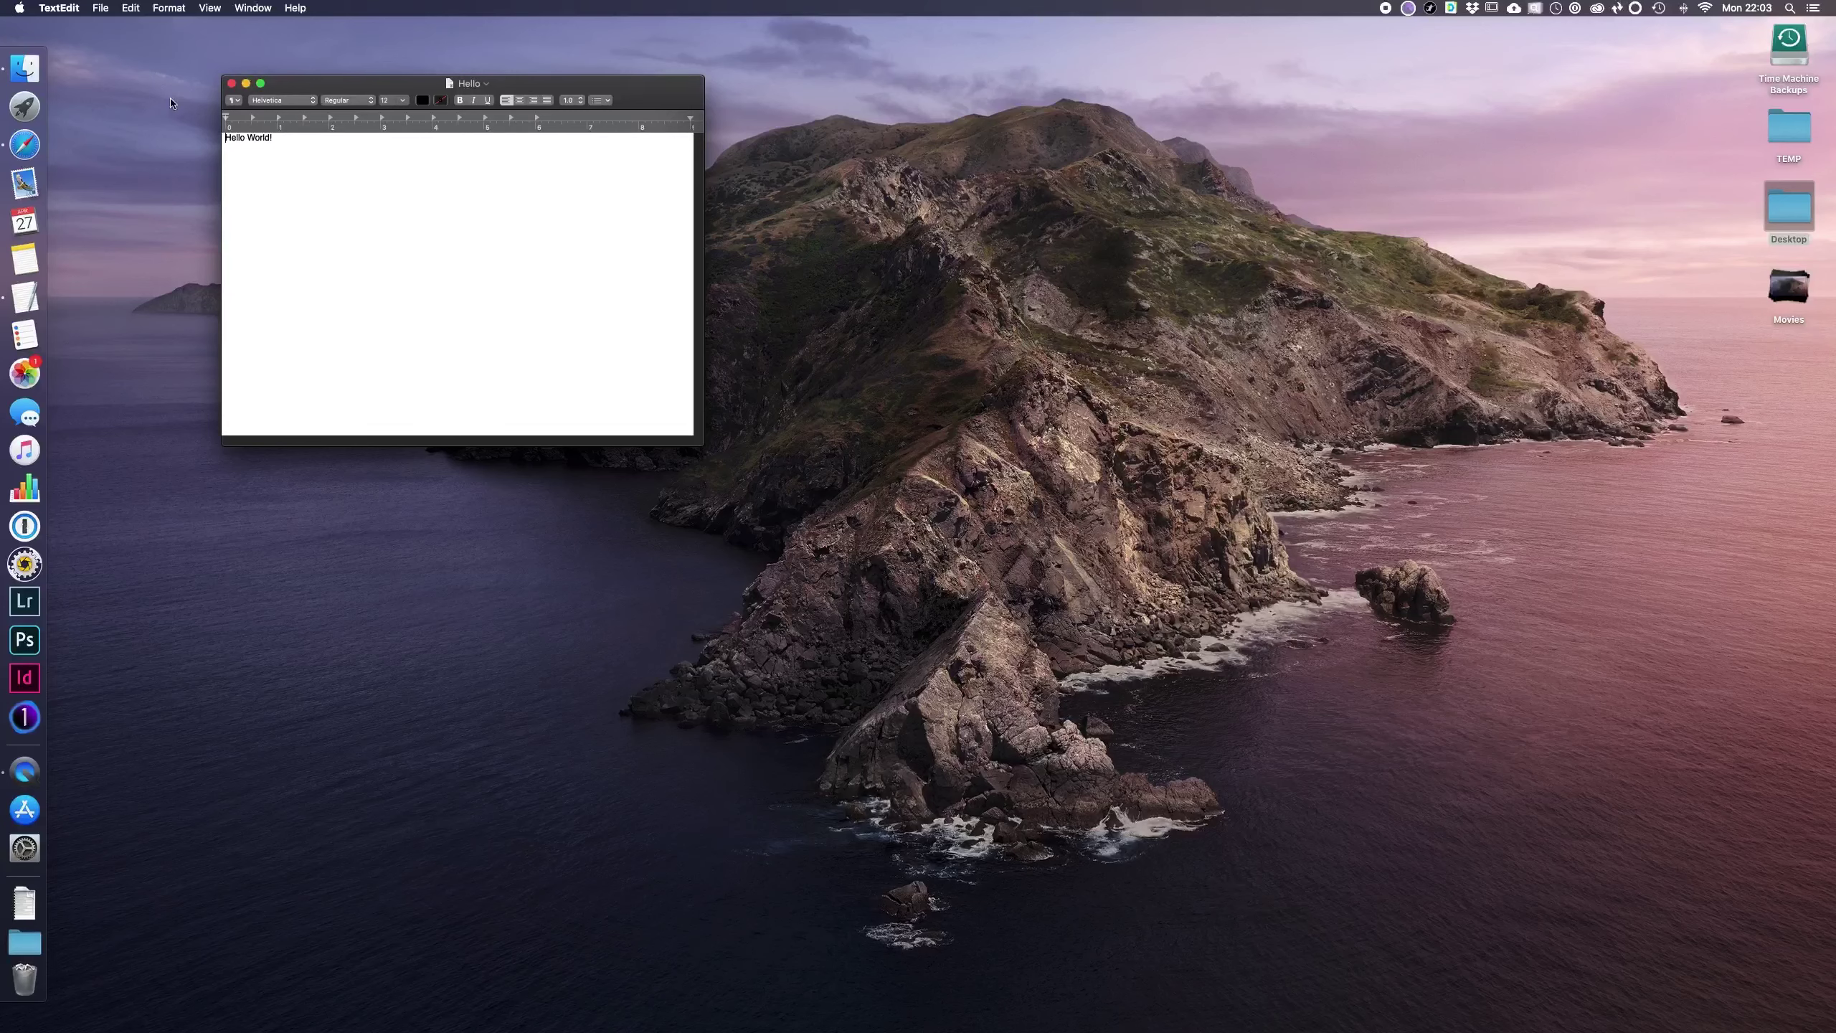
pyautogui.rightClick(27, 297)
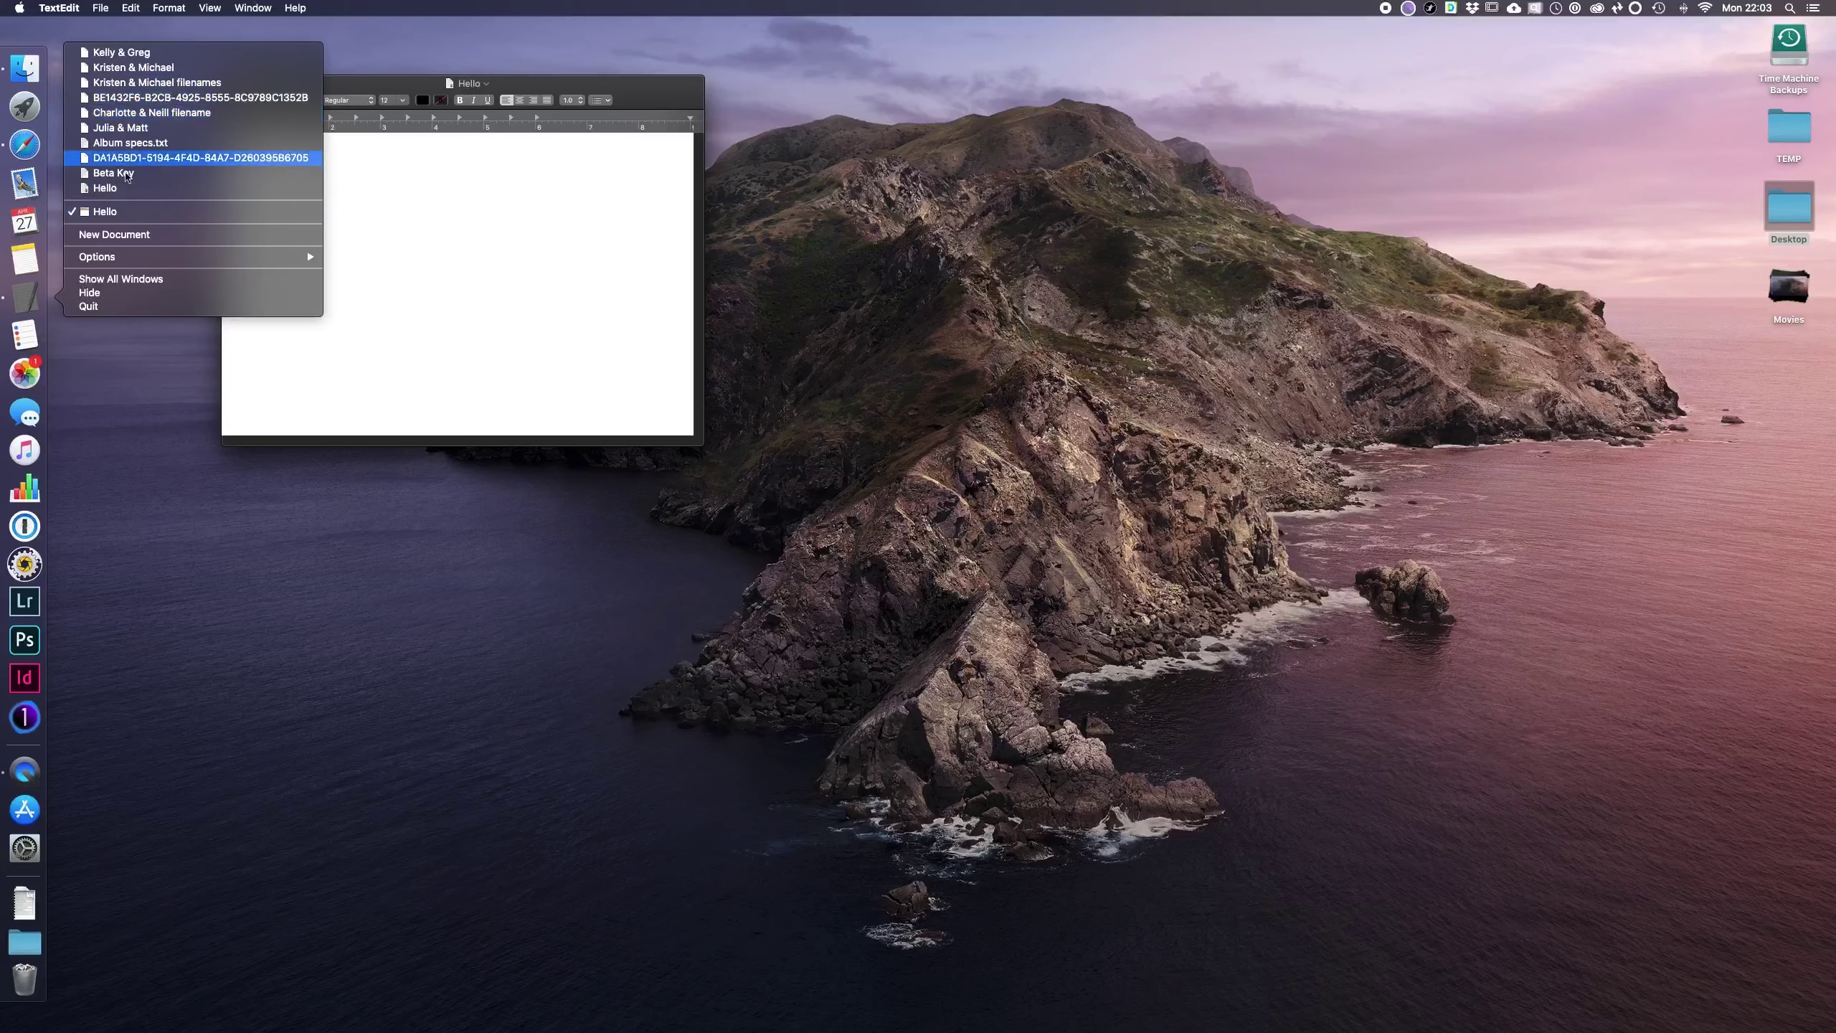
pyautogui.click(143, 385)
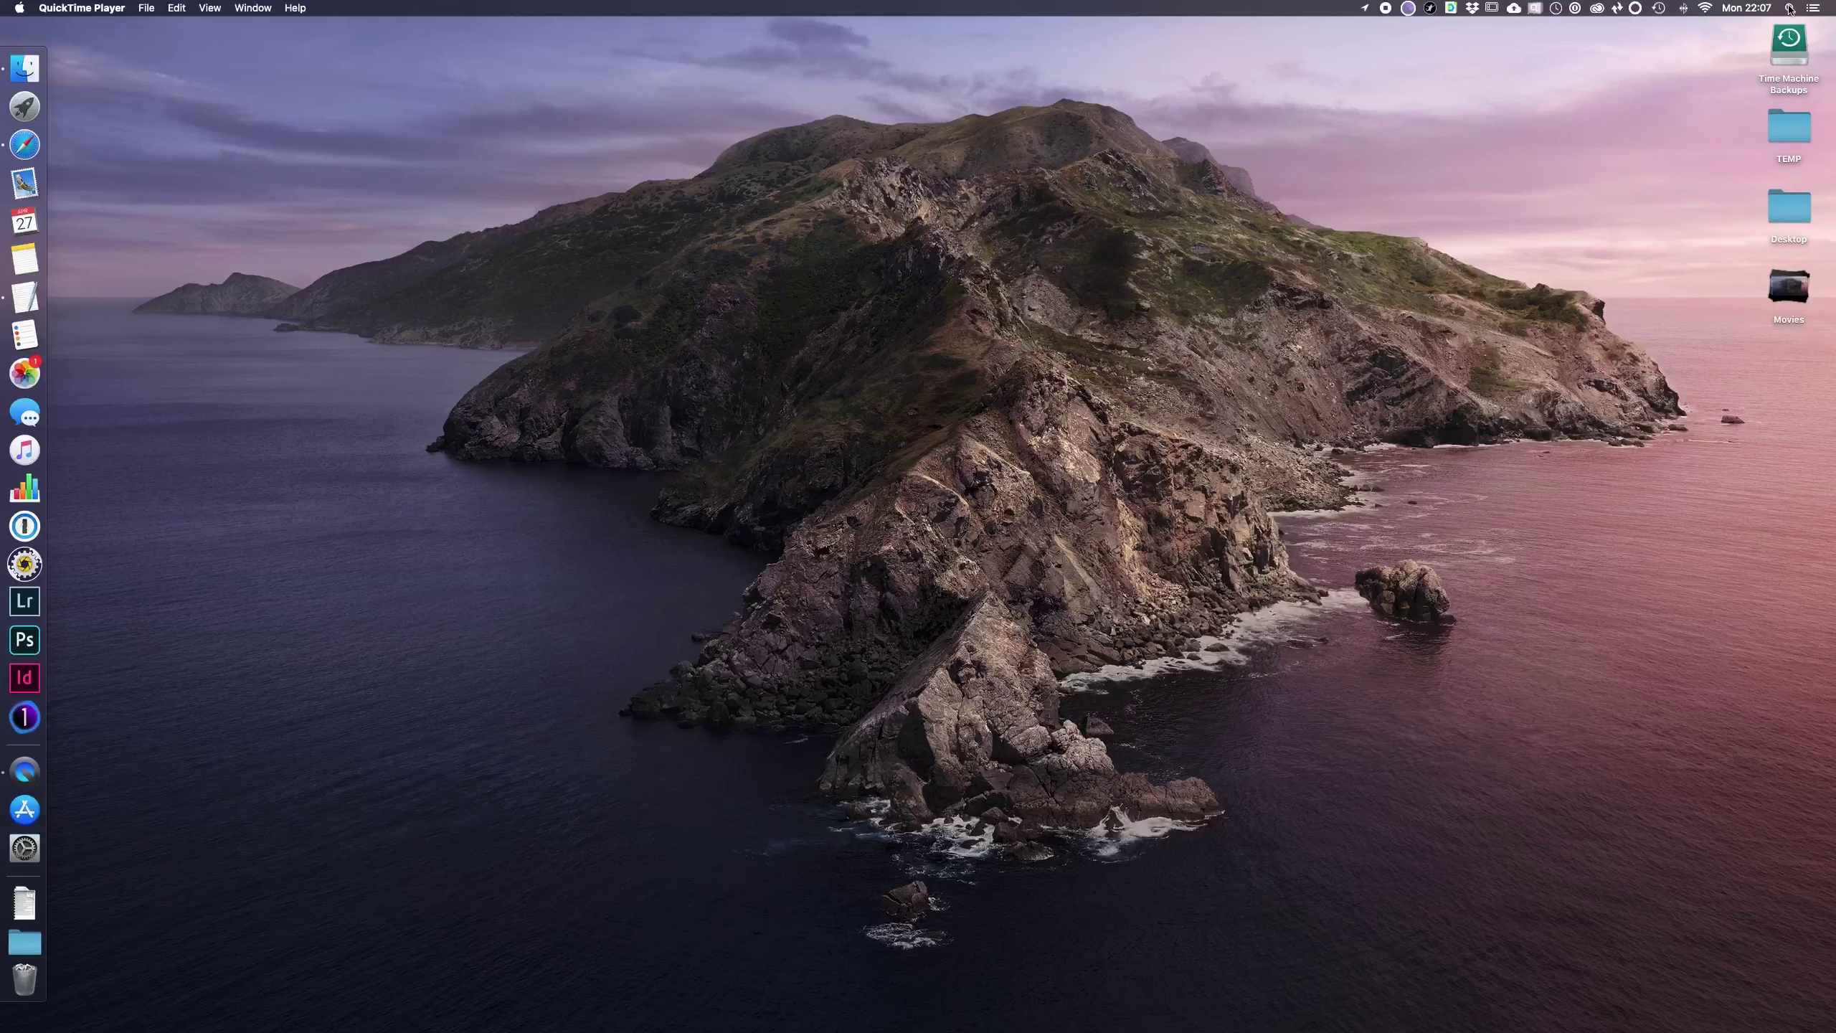
# Step: Search the Mac for Hello with Spotlight, examine the results and clear the search text
pyautogui.click(1789, 8)
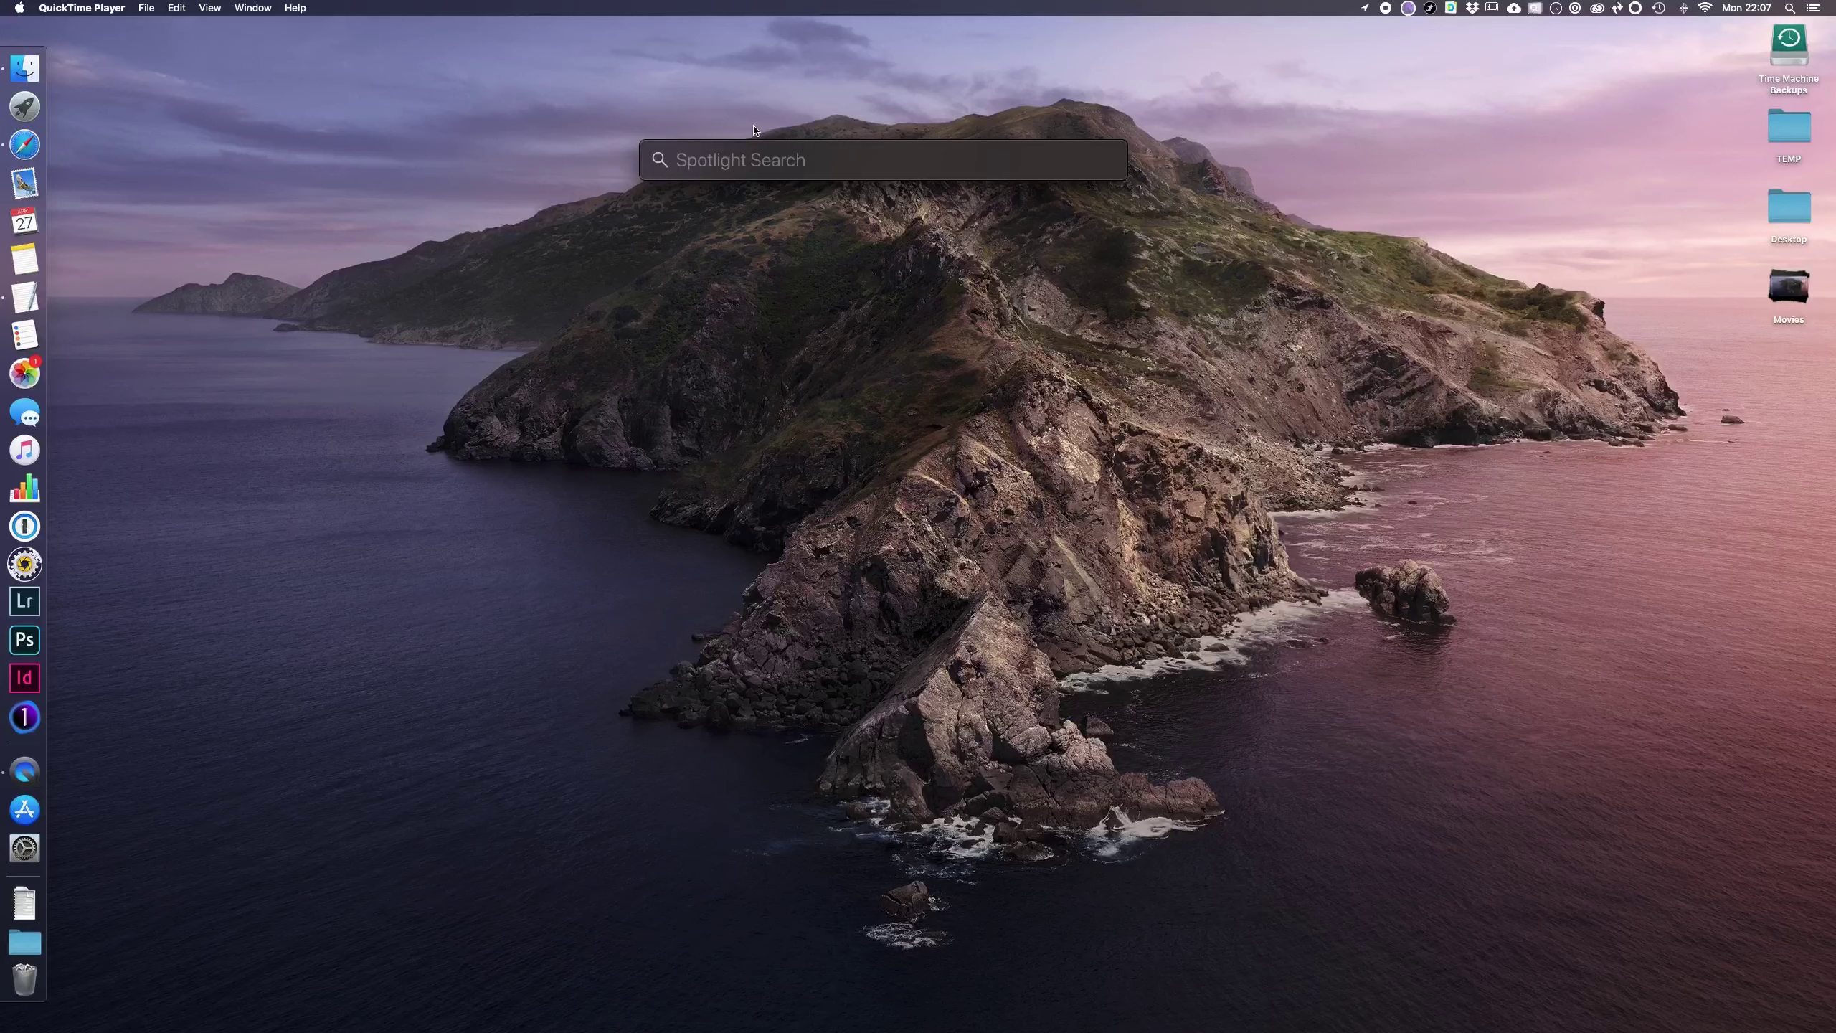
pyautogui.write('Hello')
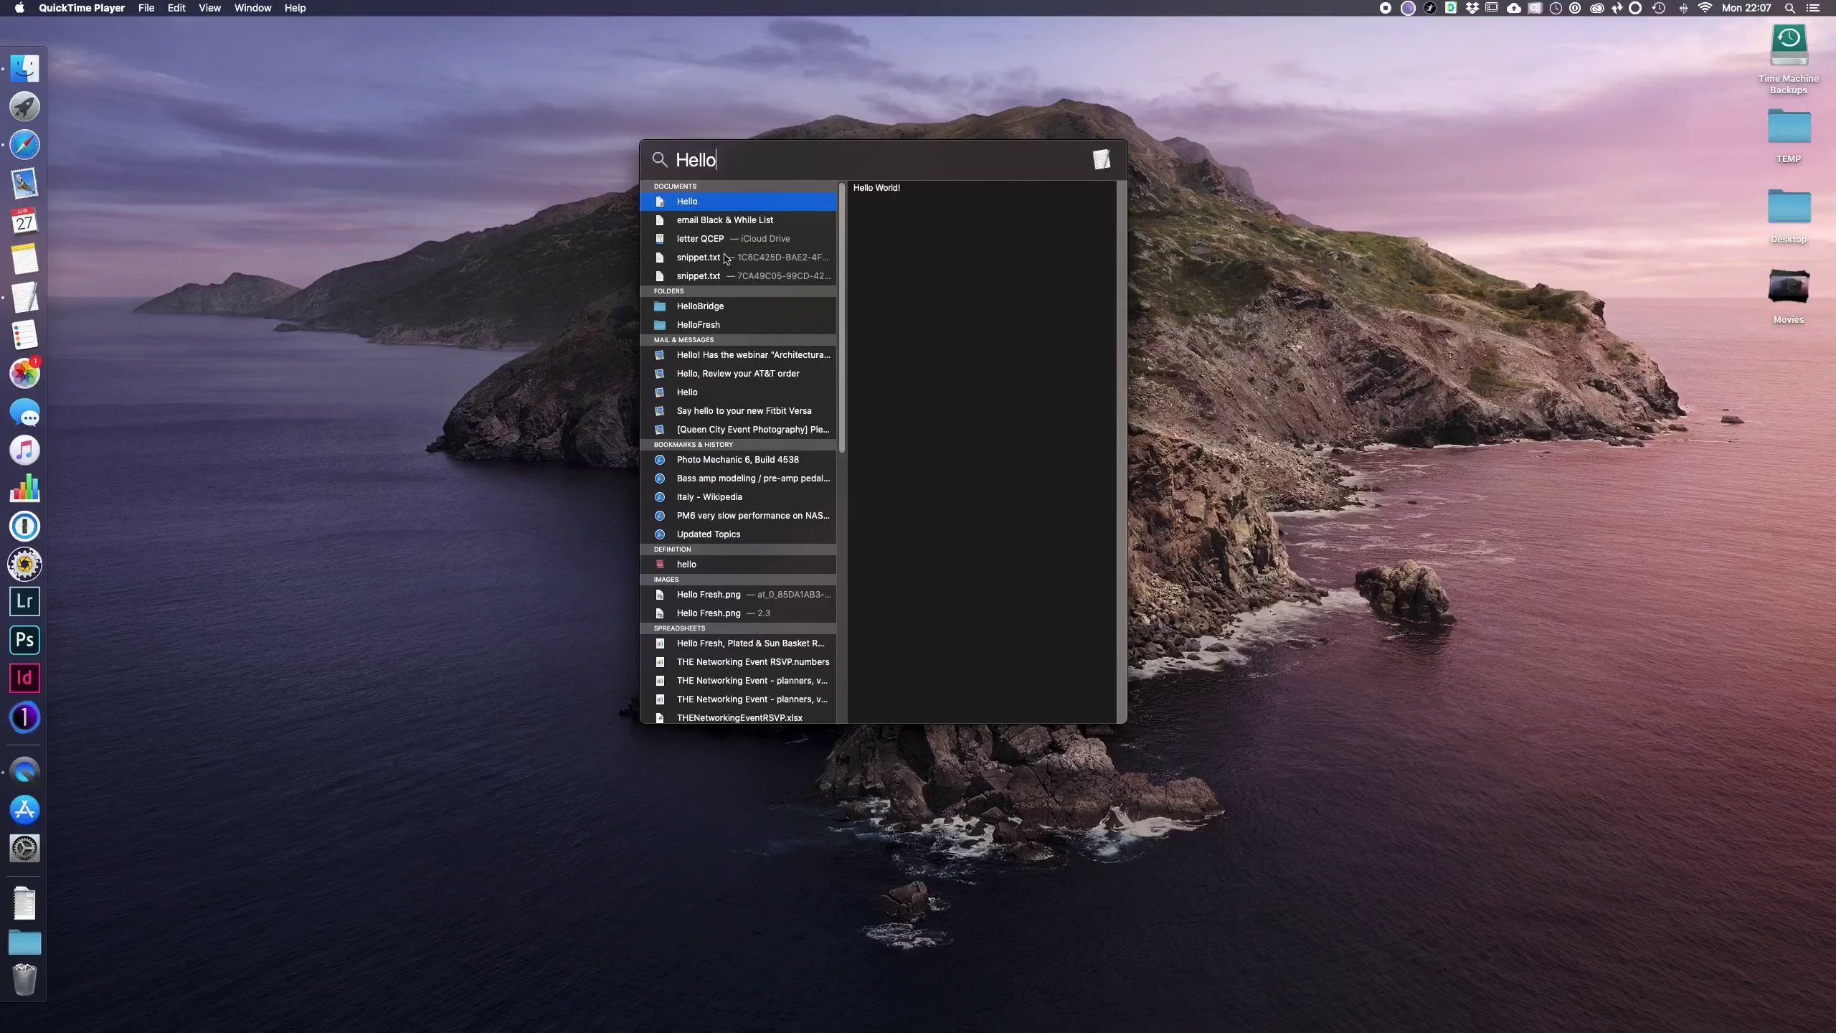
pyautogui.press('BackSpace')
pyautogui.press('BackSpace')
pyautogui.press('BackSpace')
pyautogui.press('BackSpace')
pyautogui.press('BackSpace')
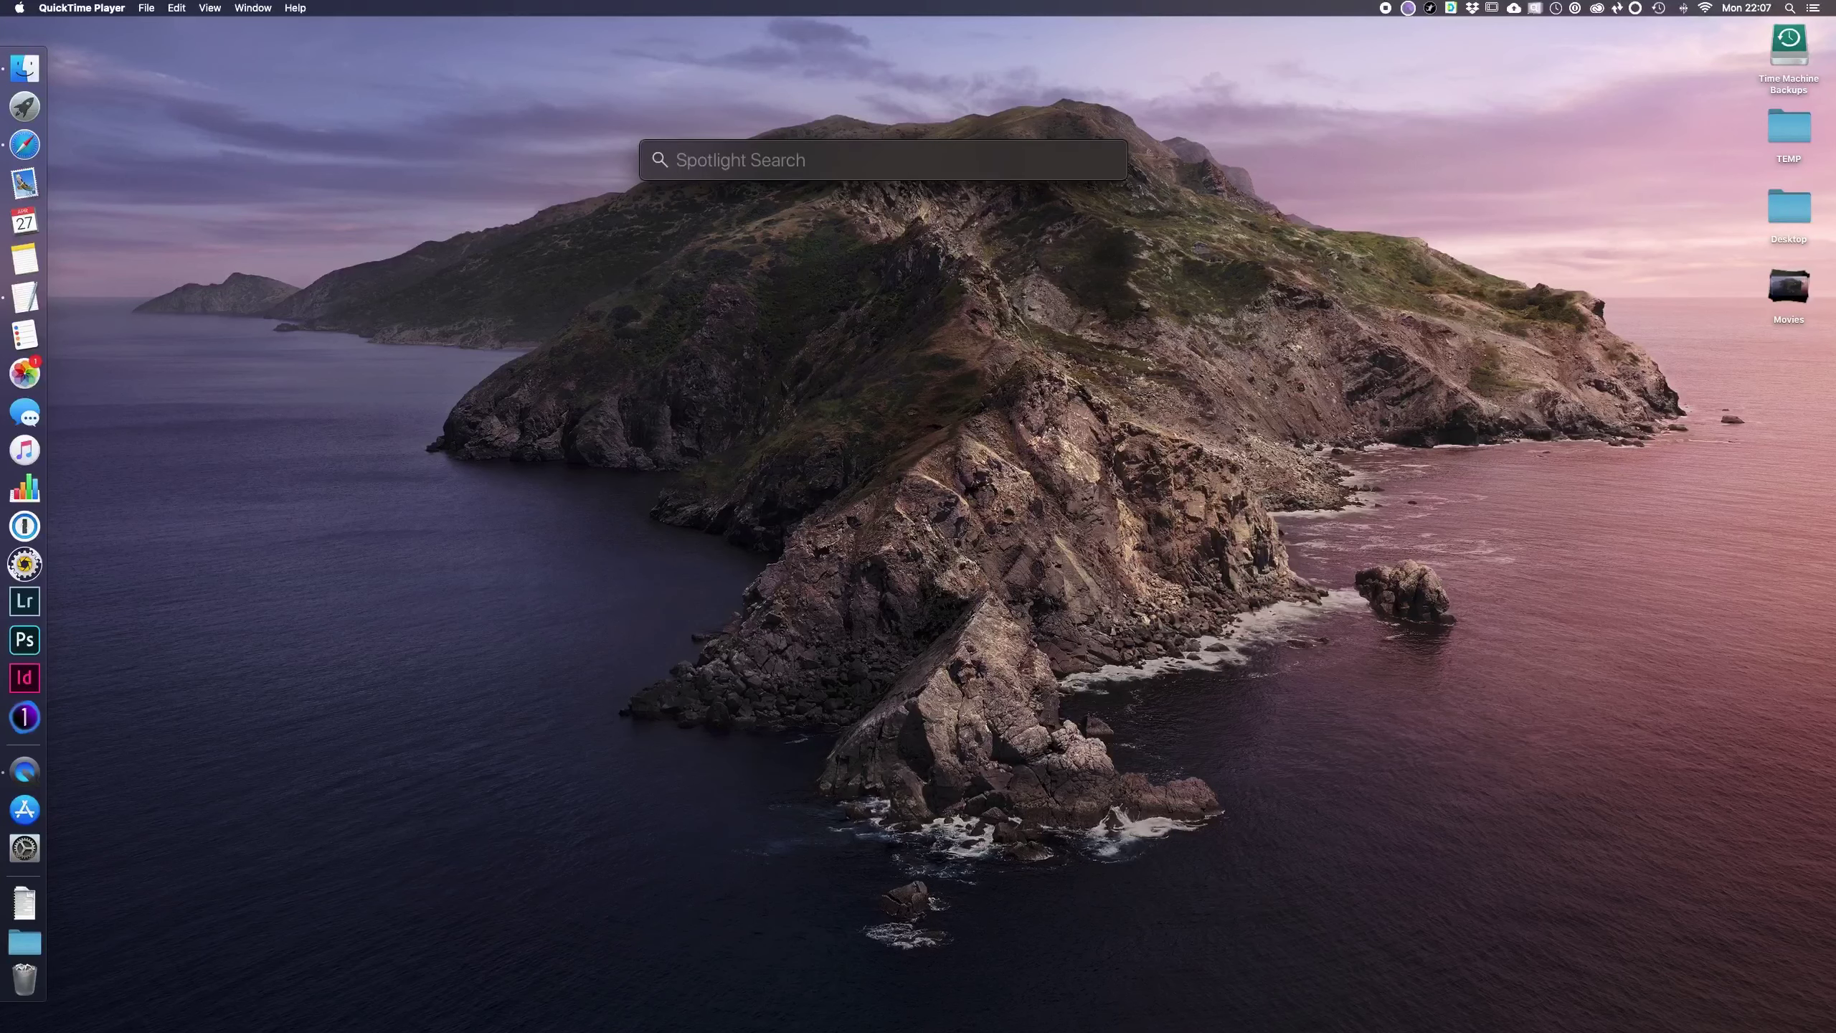
# Step: Search Spotlight for Affinity and restrict the results to PDF files with kind:pdf
pyautogui.write('Affinity')
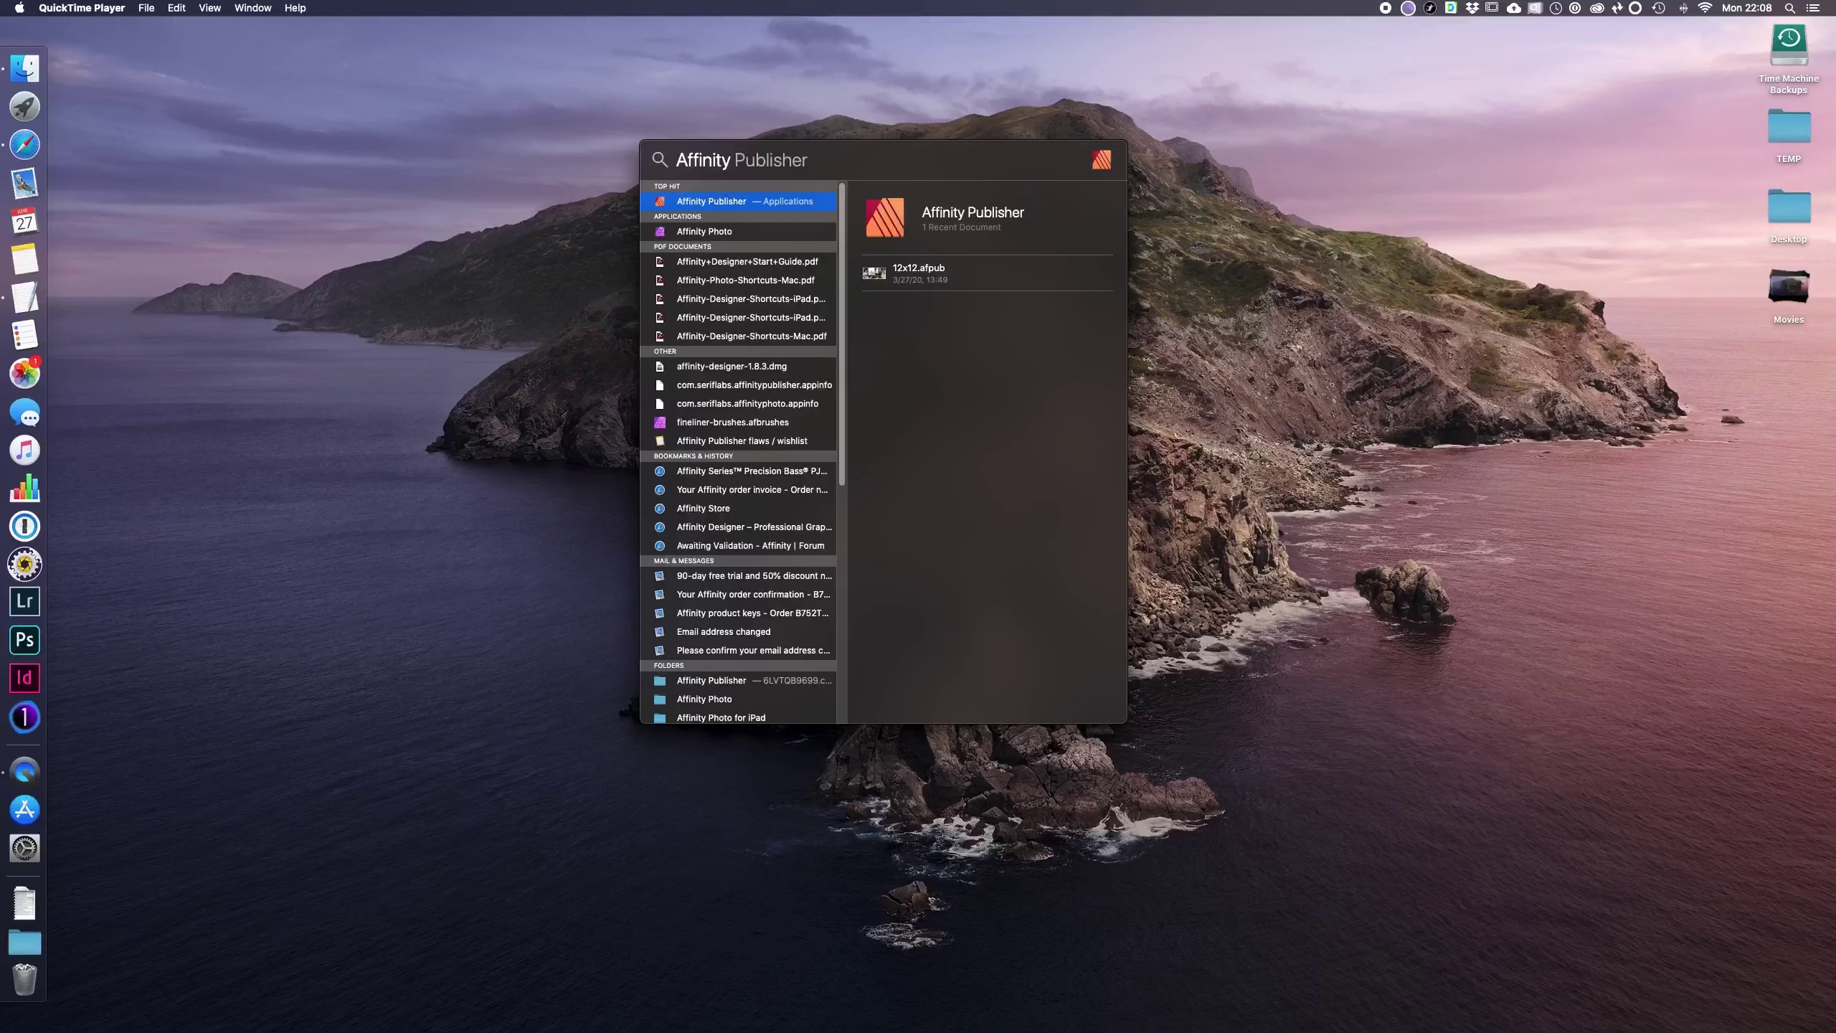
pyautogui.write('kind')
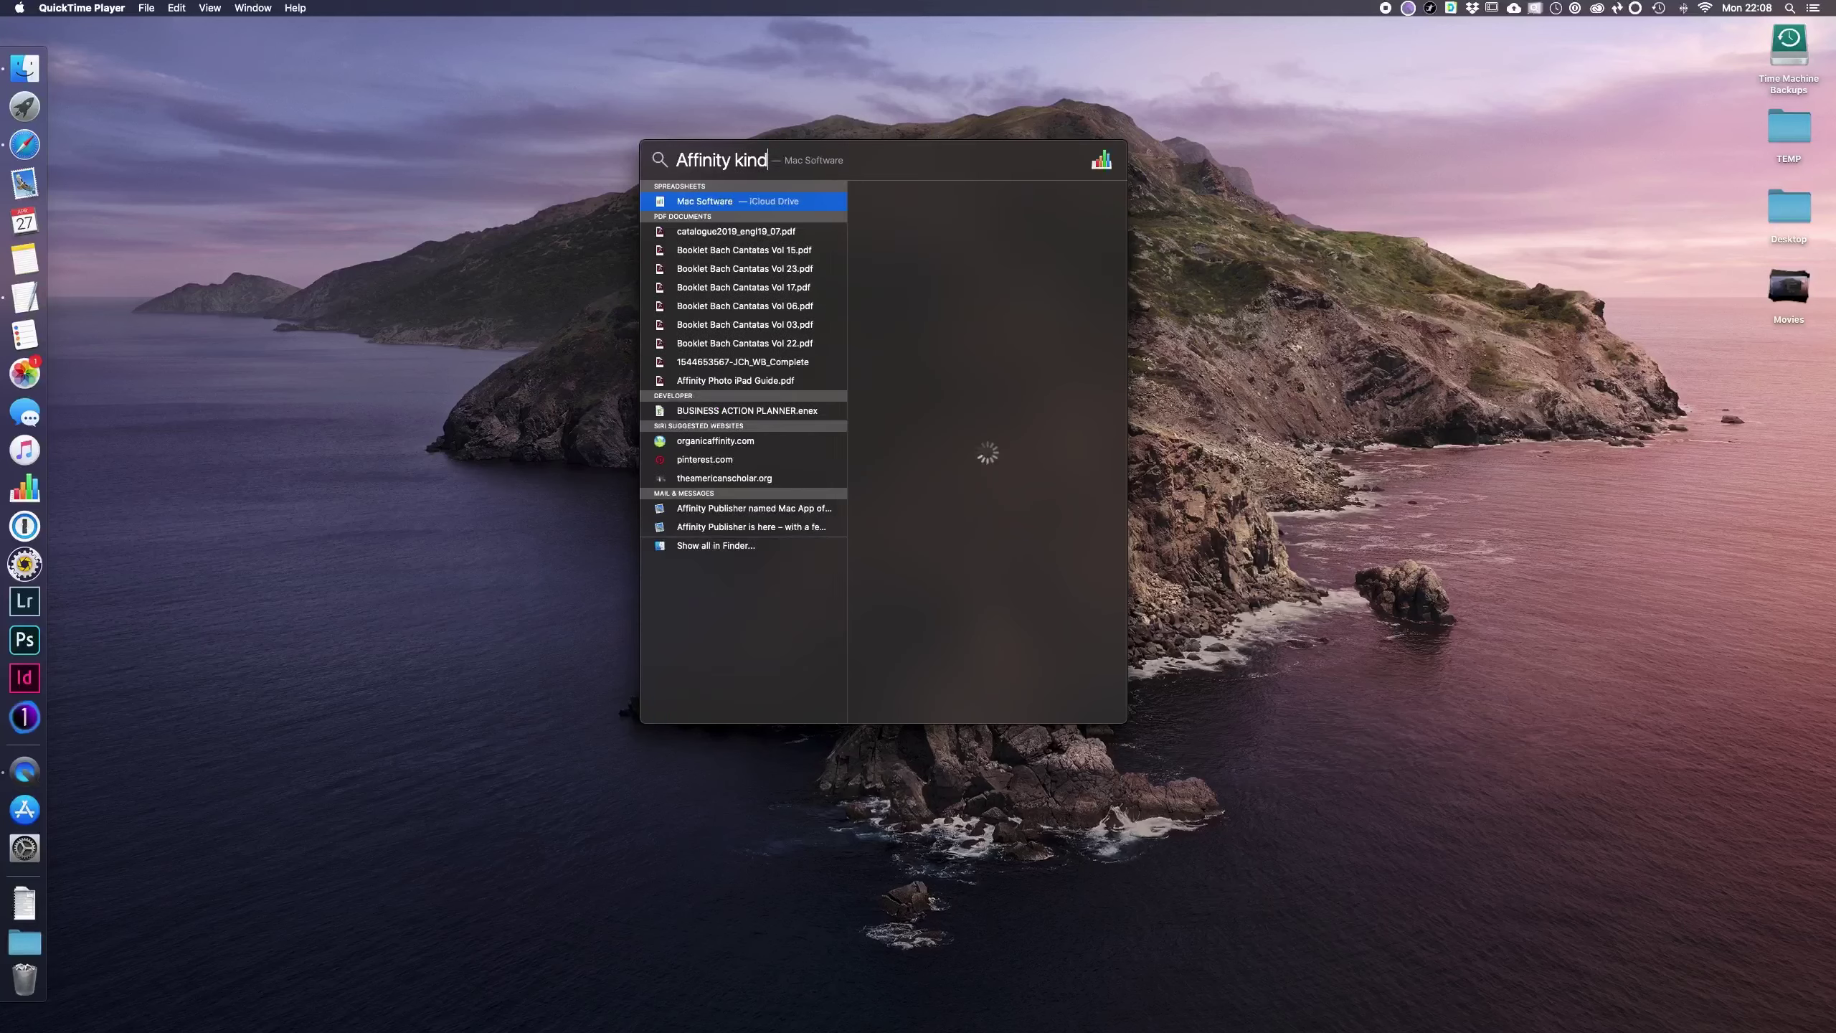
pyautogui.write(':')
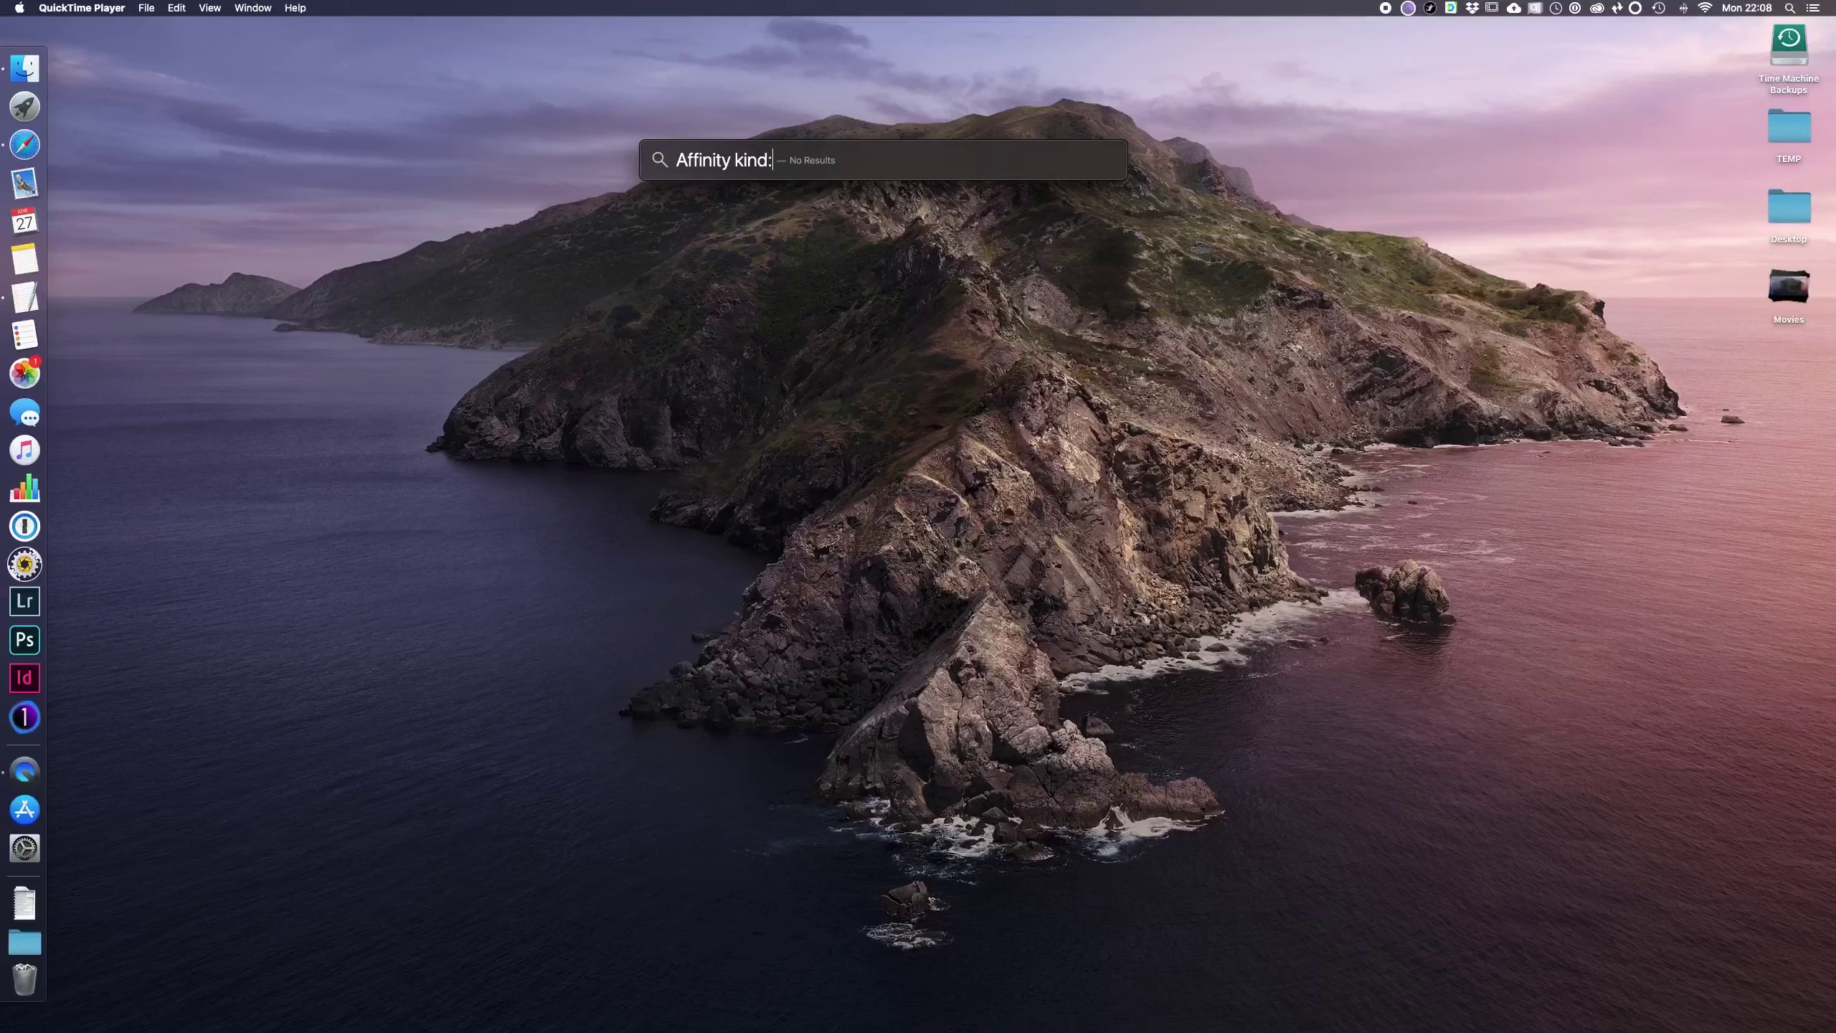
pyautogui.write('pdf')
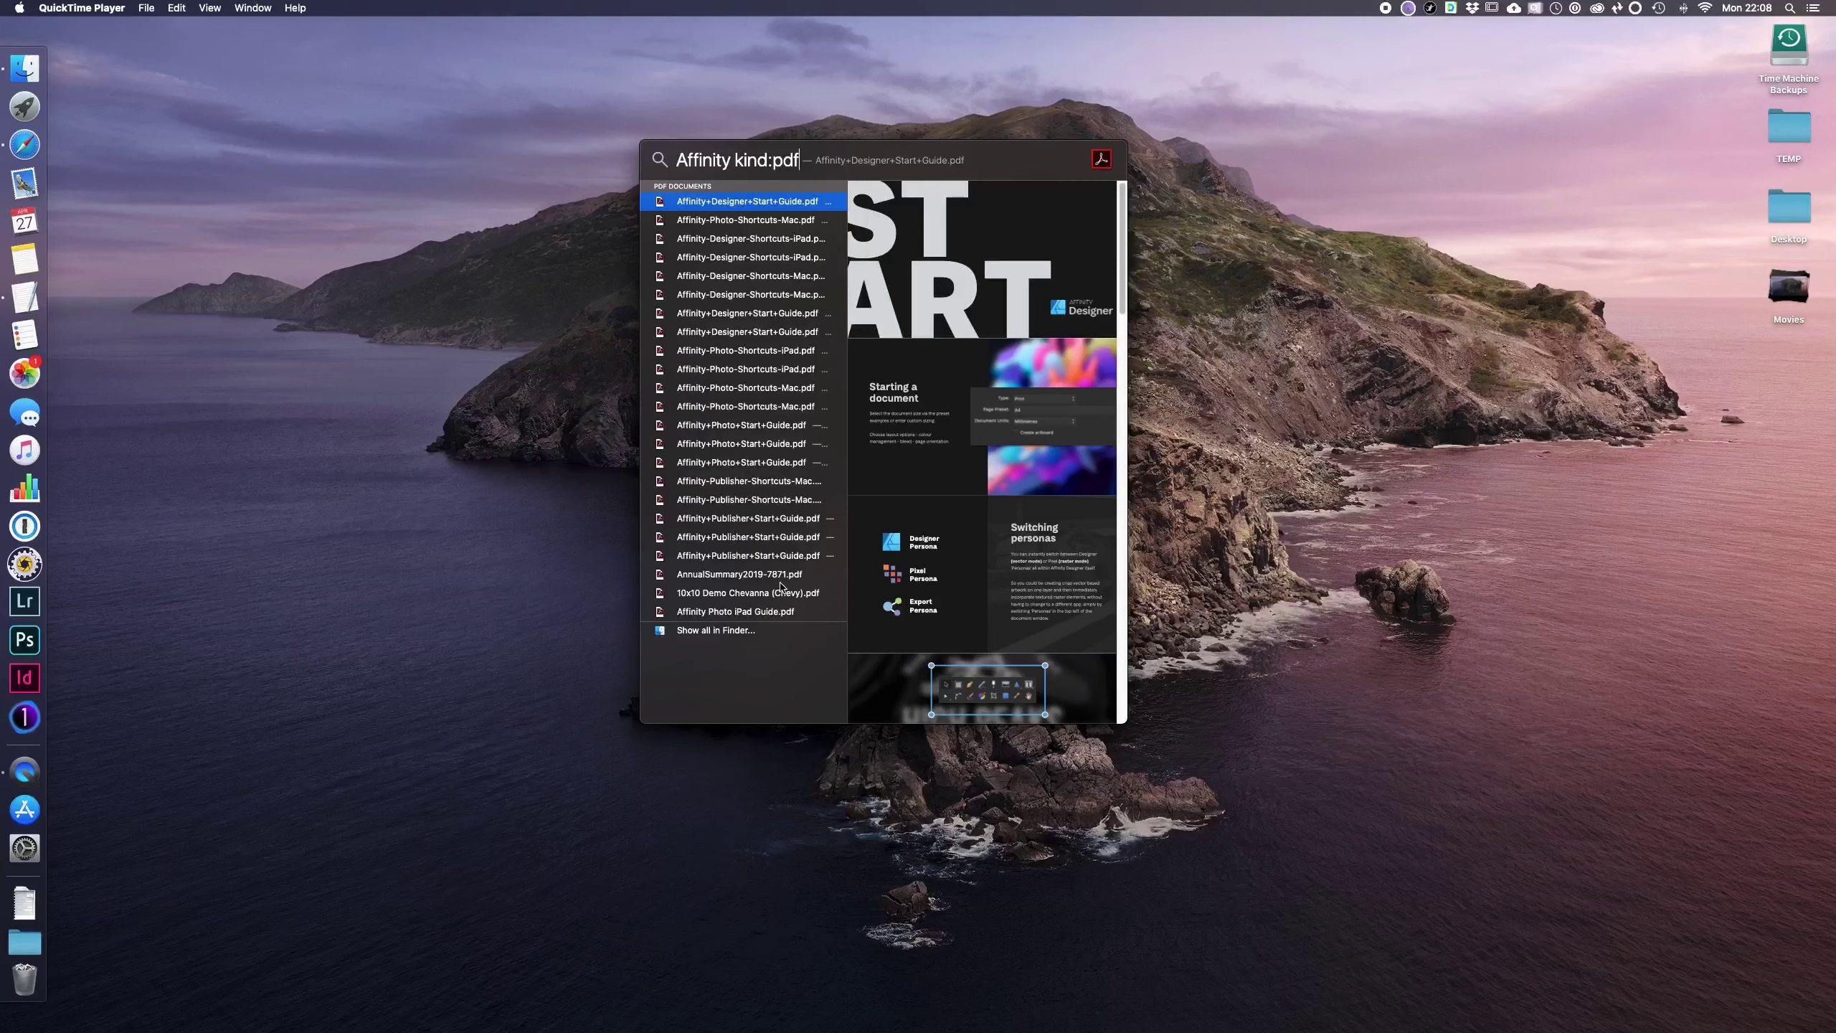
# Step: Change the Affinity search filter to kind:folder, look through the matching folders and clear the search
pyautogui.press('BackSpace')
pyautogui.press('BackSpace')
pyautogui.press('BackSpace')
pyautogui.write('folder')
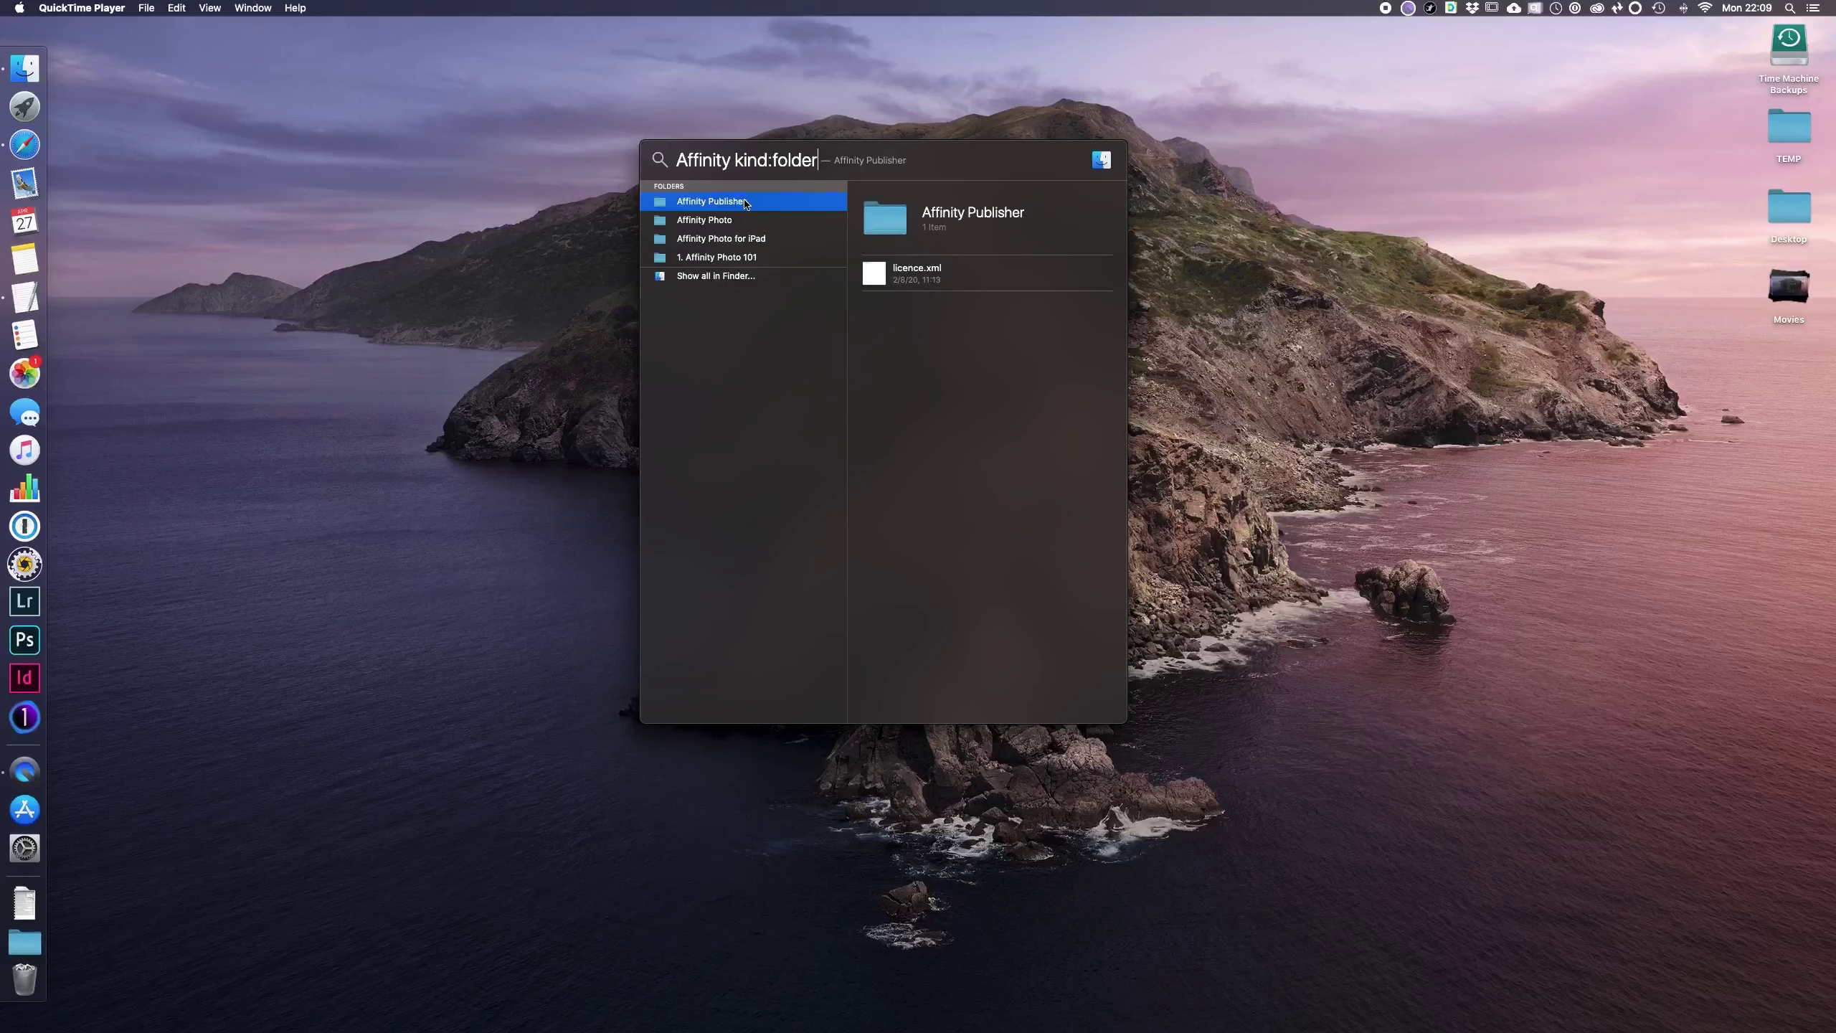
pyautogui.press('Escape')
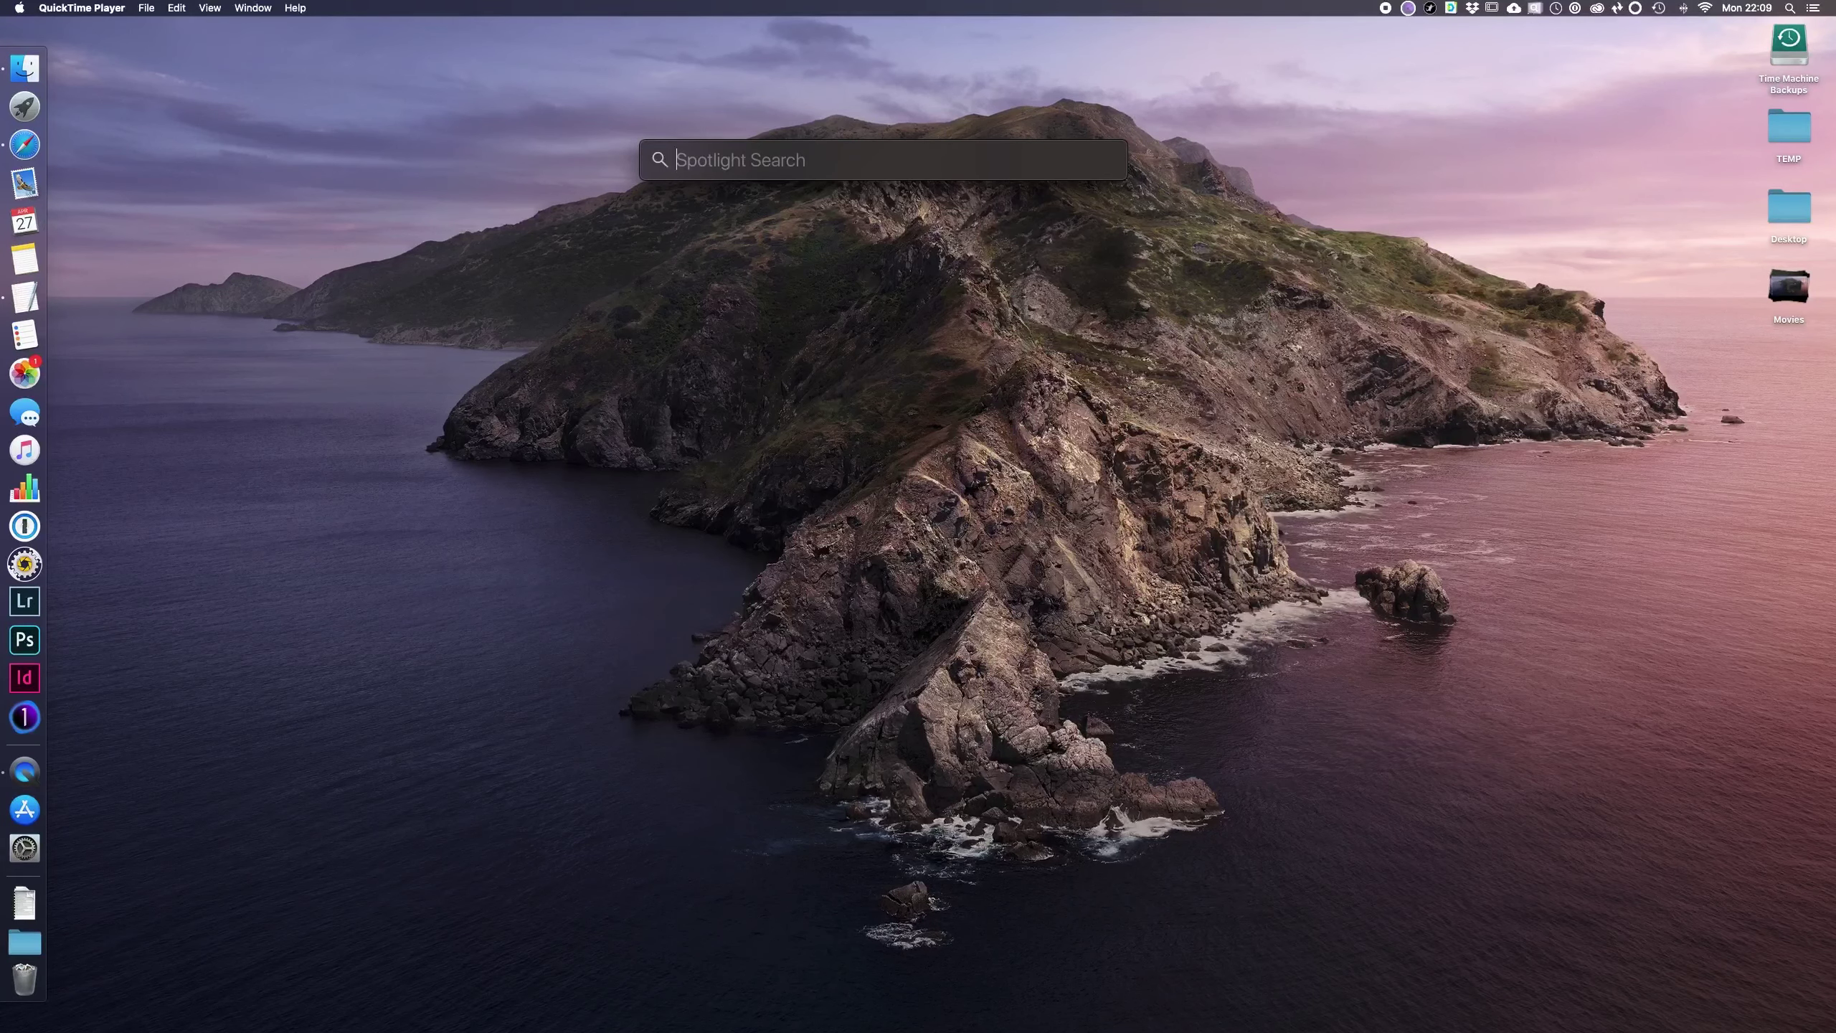
# Step: Calculate 34/55 in Spotlight and clear the calculation
pyautogui.write('34/55')
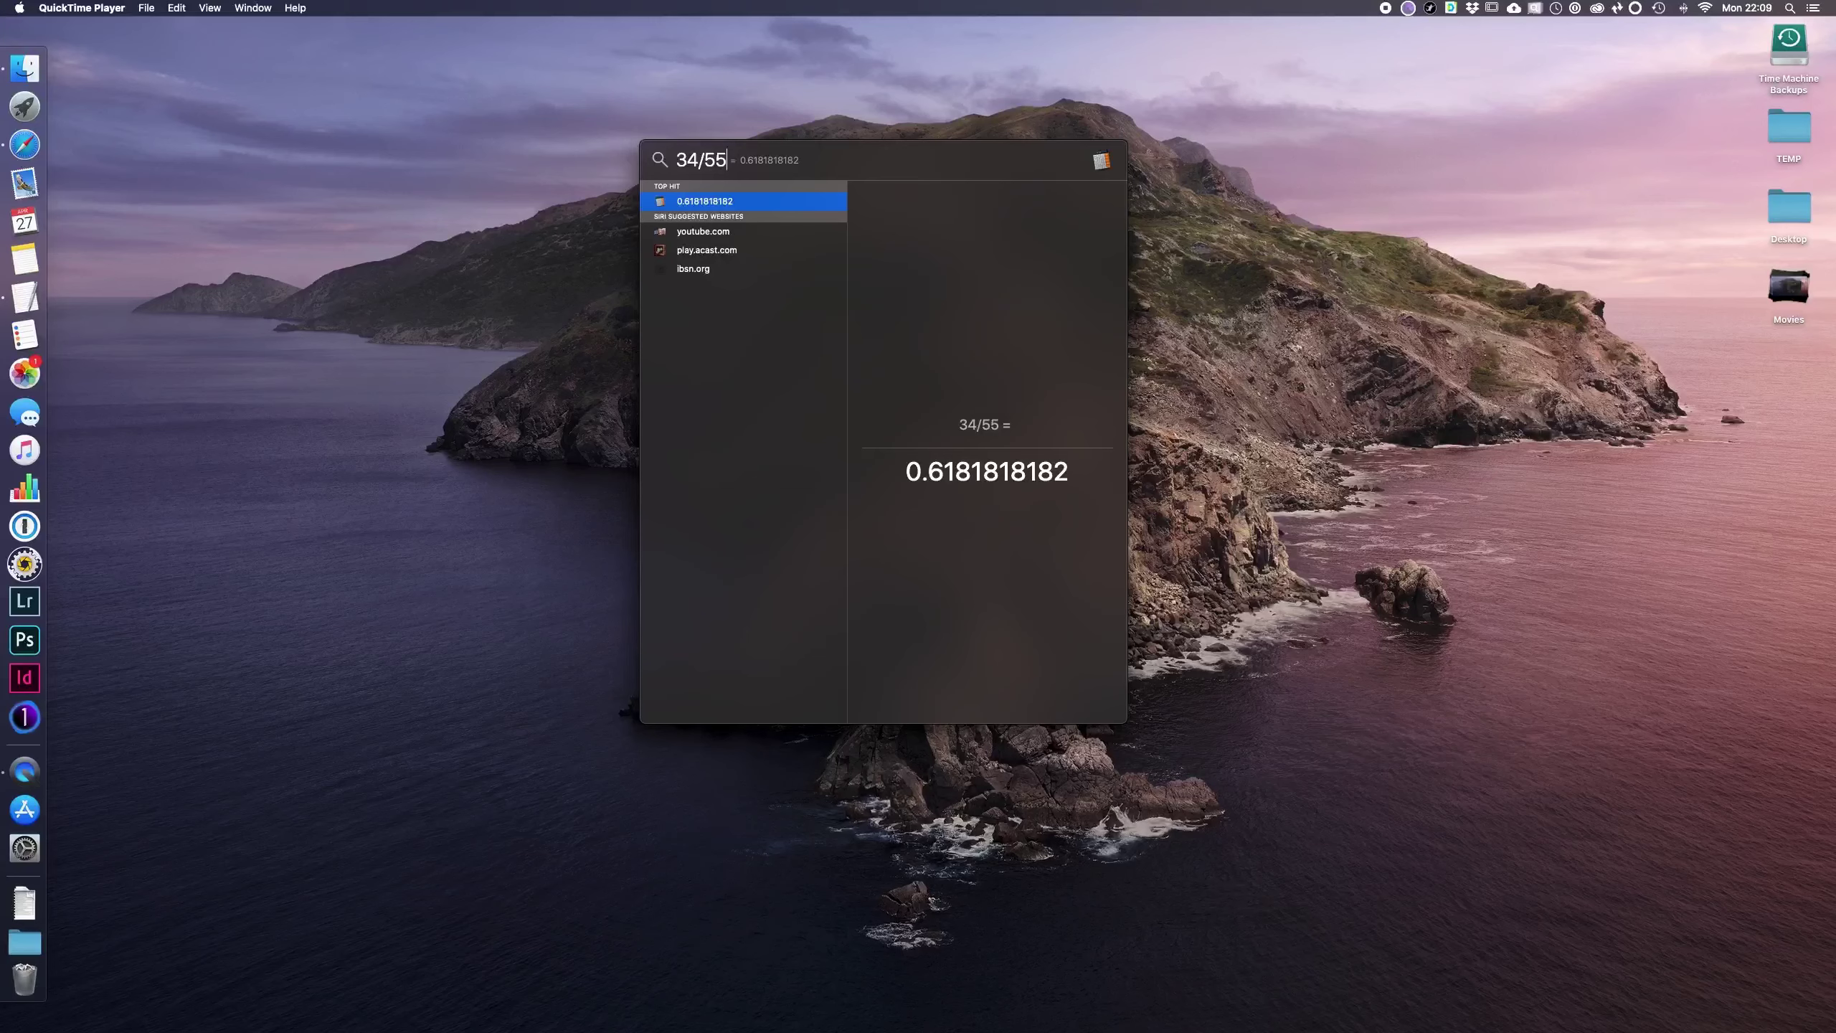
pyautogui.press('BackSpace')
pyautogui.press('BackSpace')
pyautogui.press('BackSpace')
pyautogui.press('BackSpace')
pyautogui.press('BackSpace')
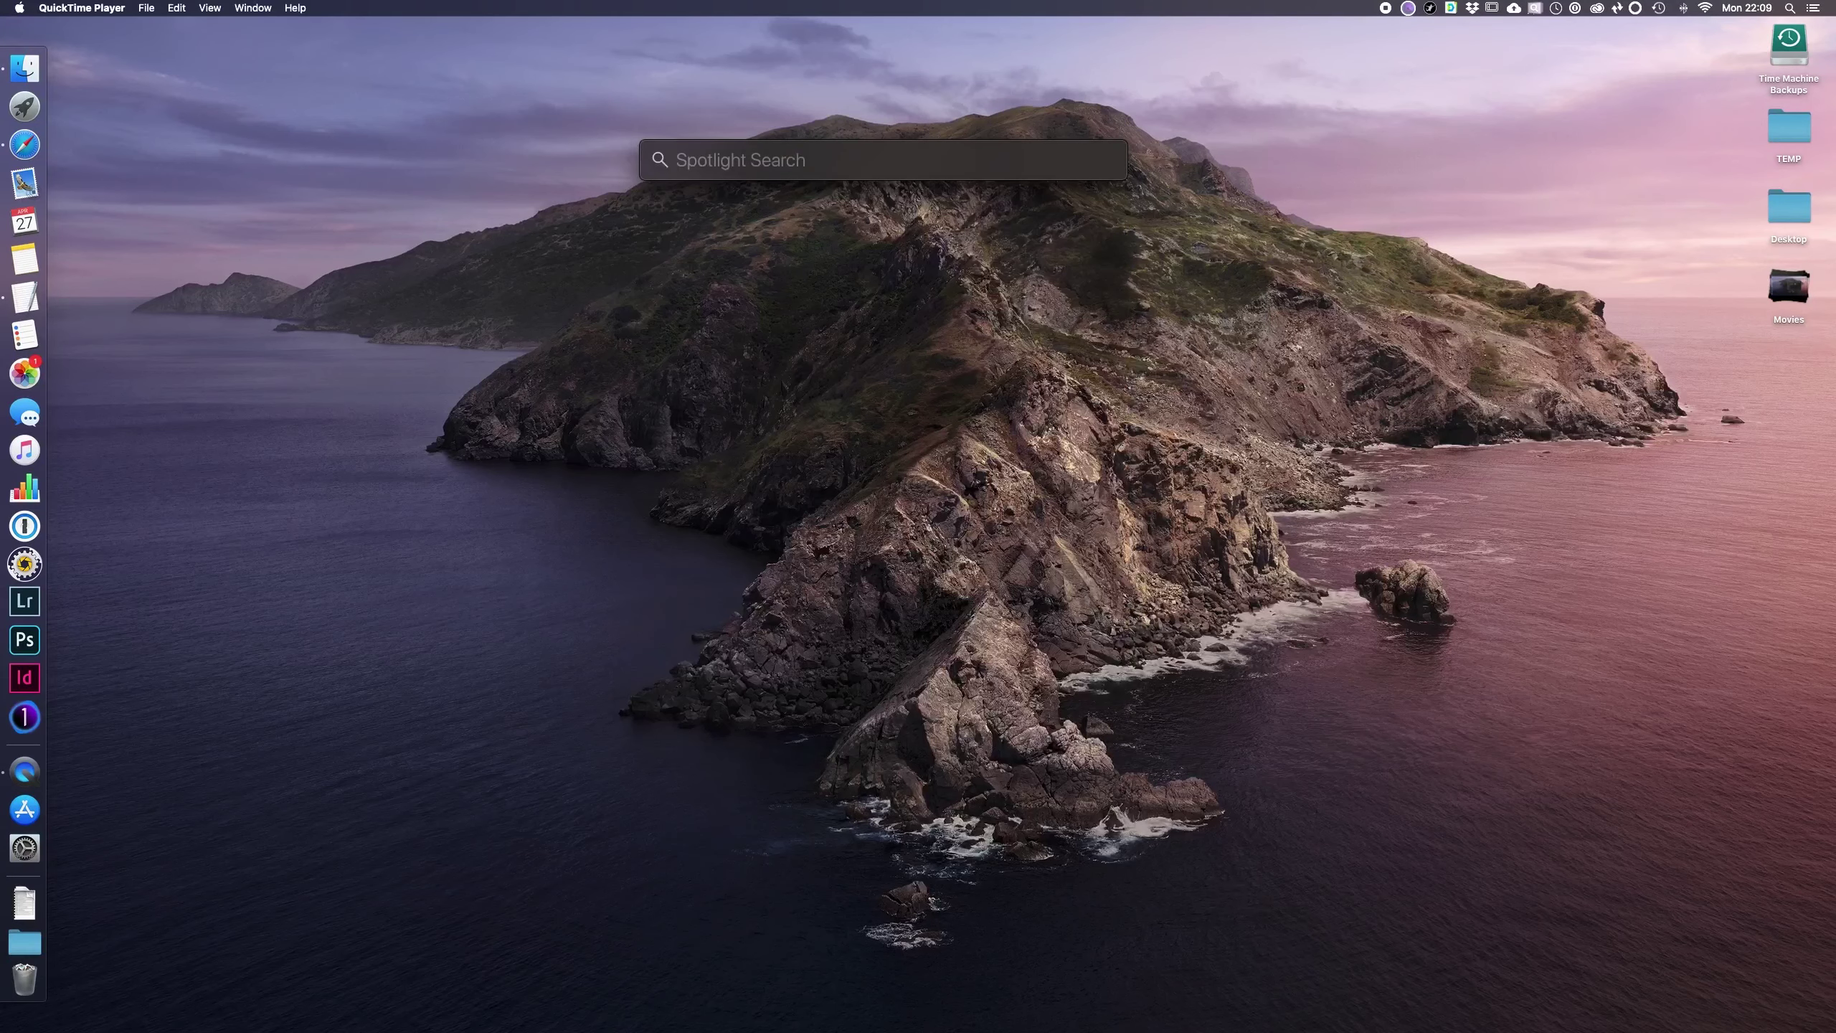
# Step: Look up the currency conversion of 54 euros in Spotlight, and replace it with a search for weather atlanta
pyautogui.write('54 euros')
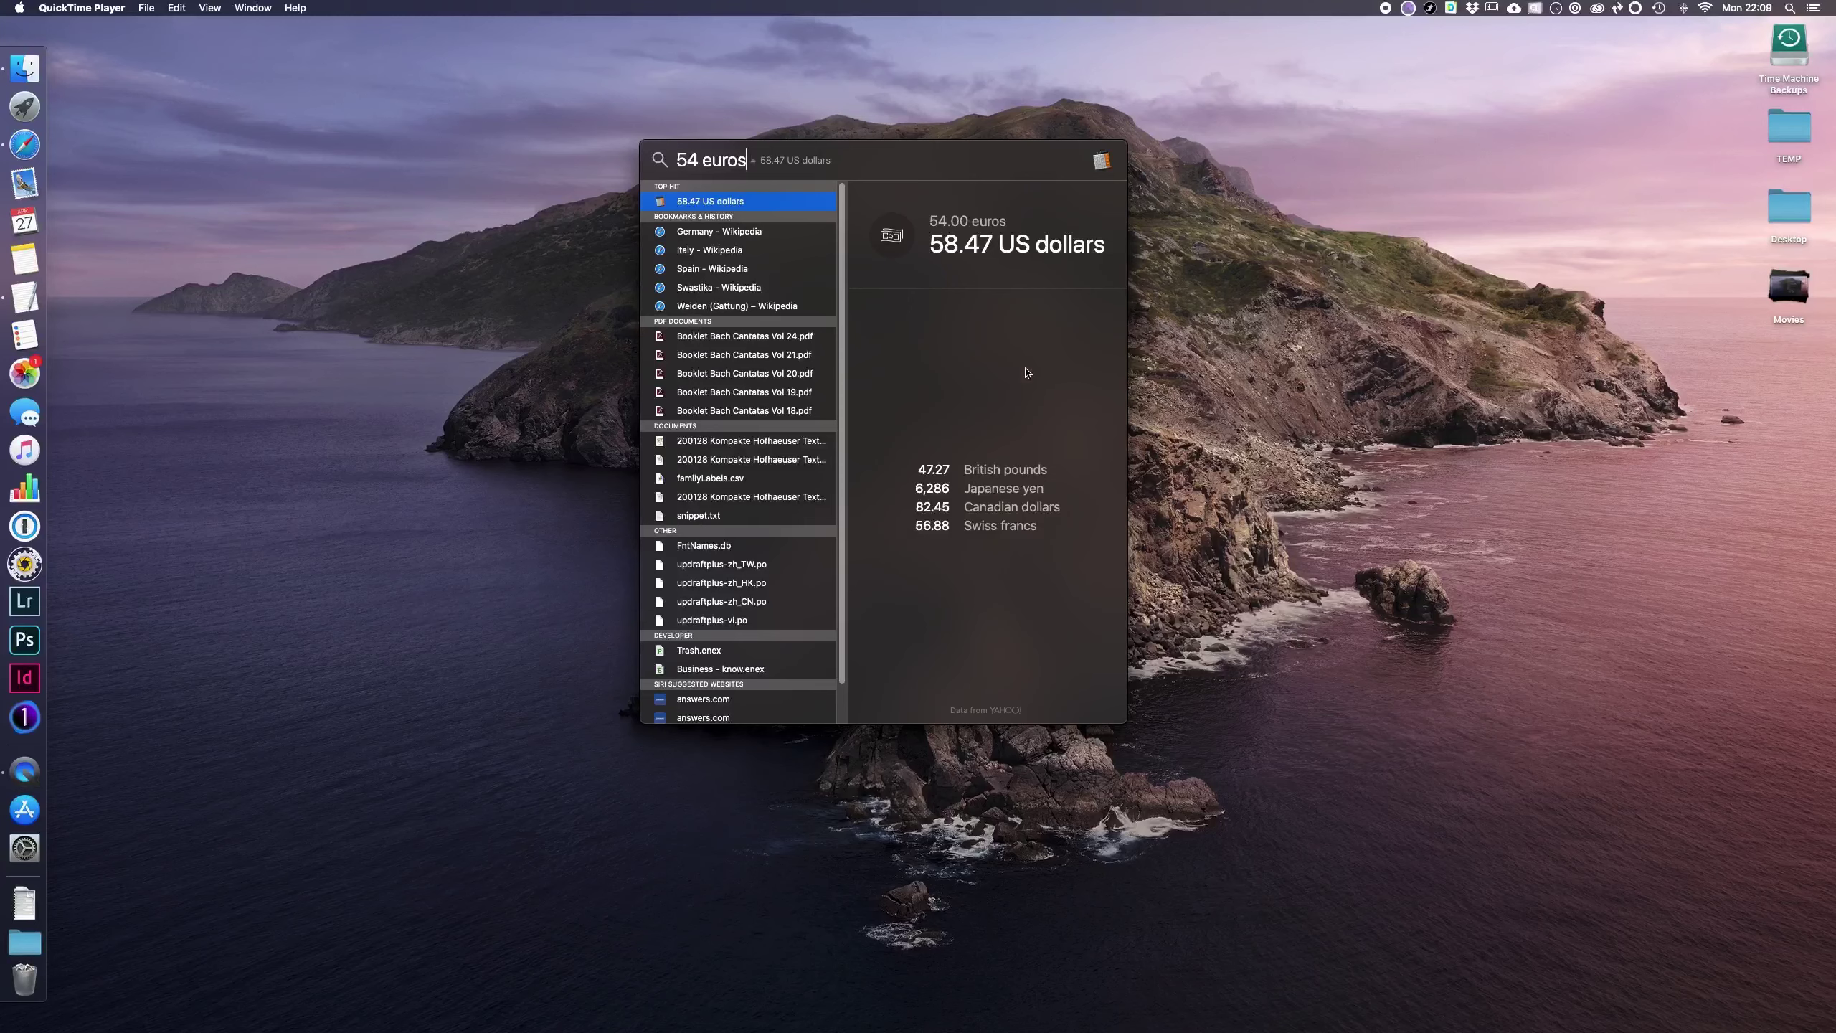
pyautogui.press('Escape')
pyautogui.write('weather at')
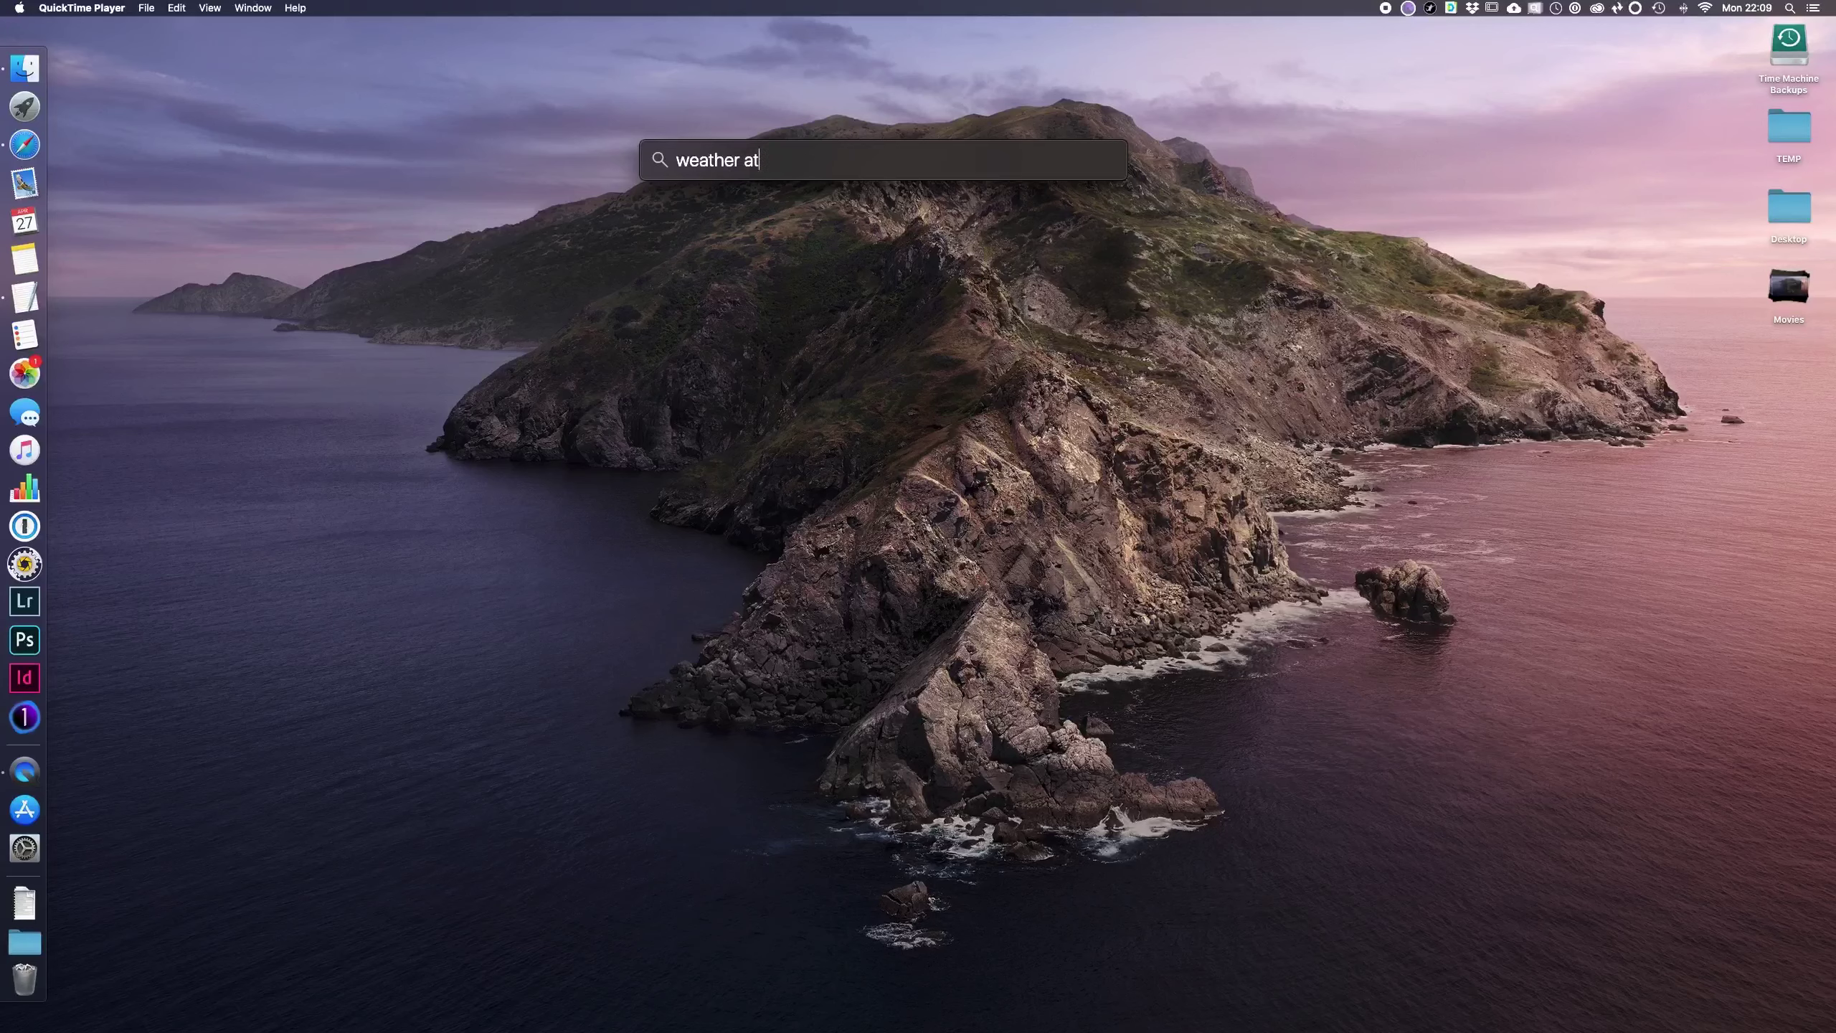
pyautogui.write('lanta')
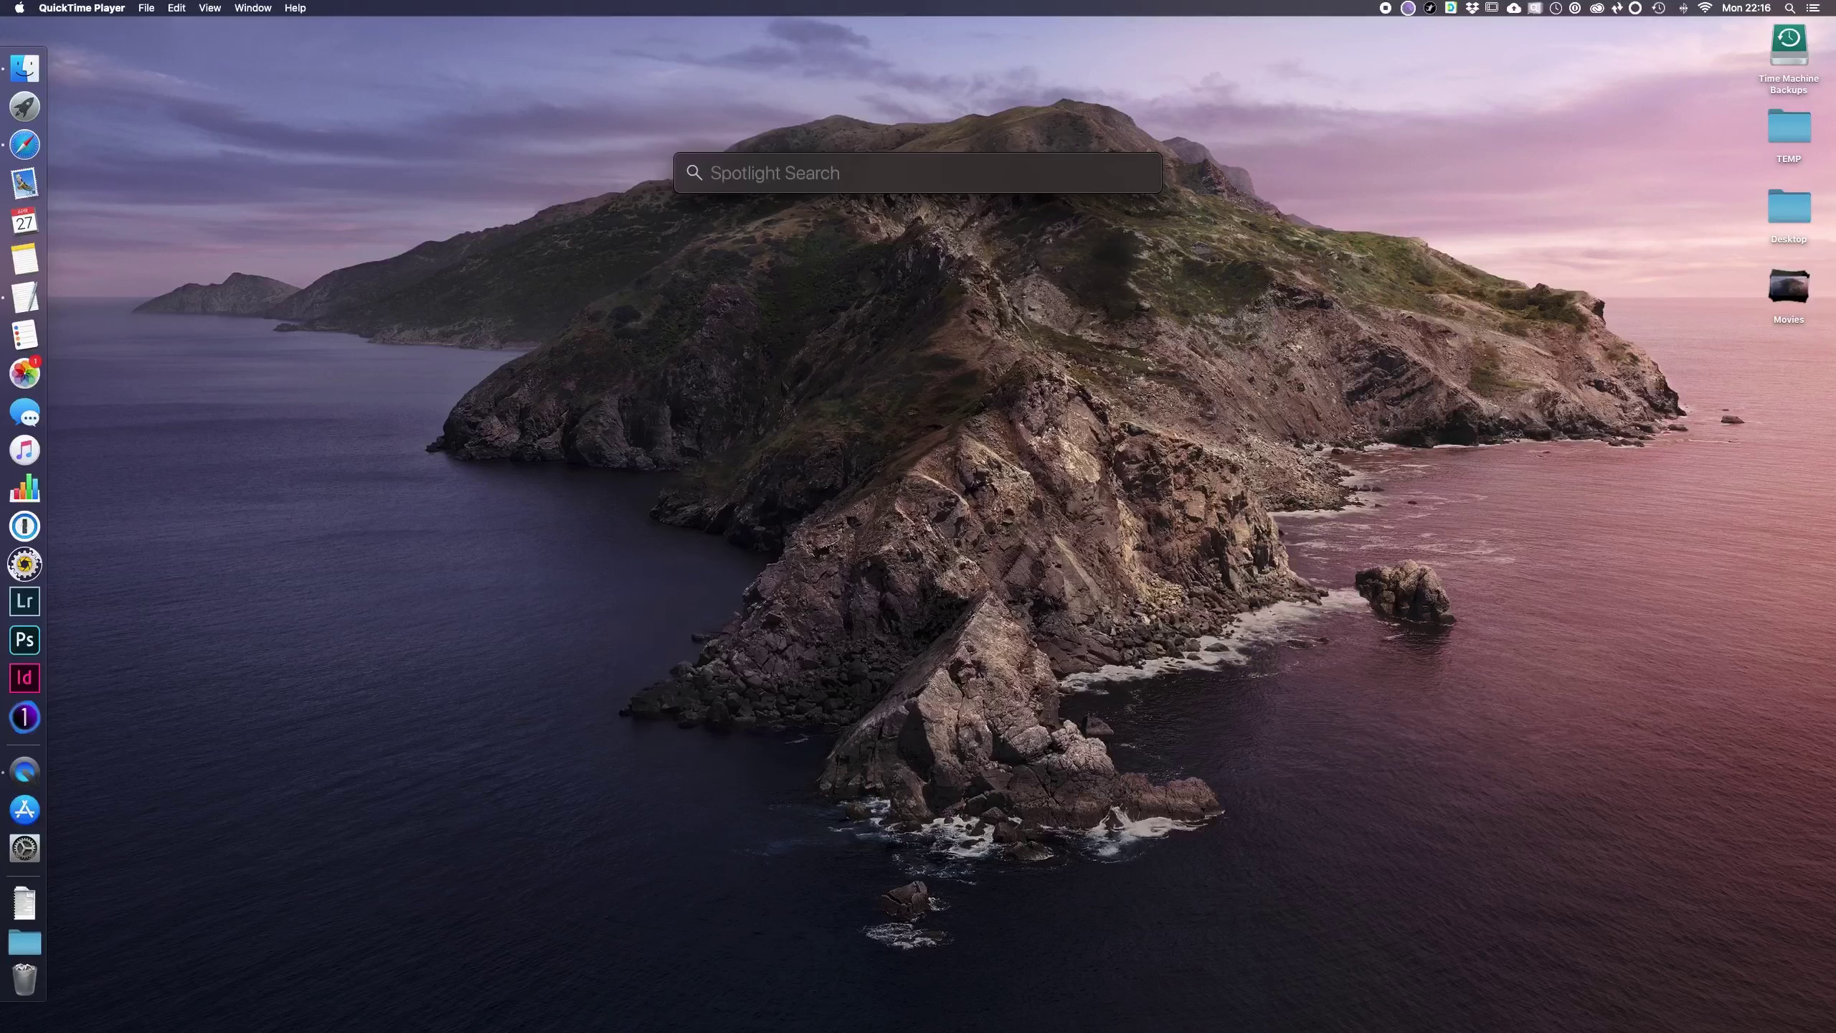
# Step: Search Spotlight for photos in march, and replace the query with panthers vs saints
pyautogui.write('photos in march')
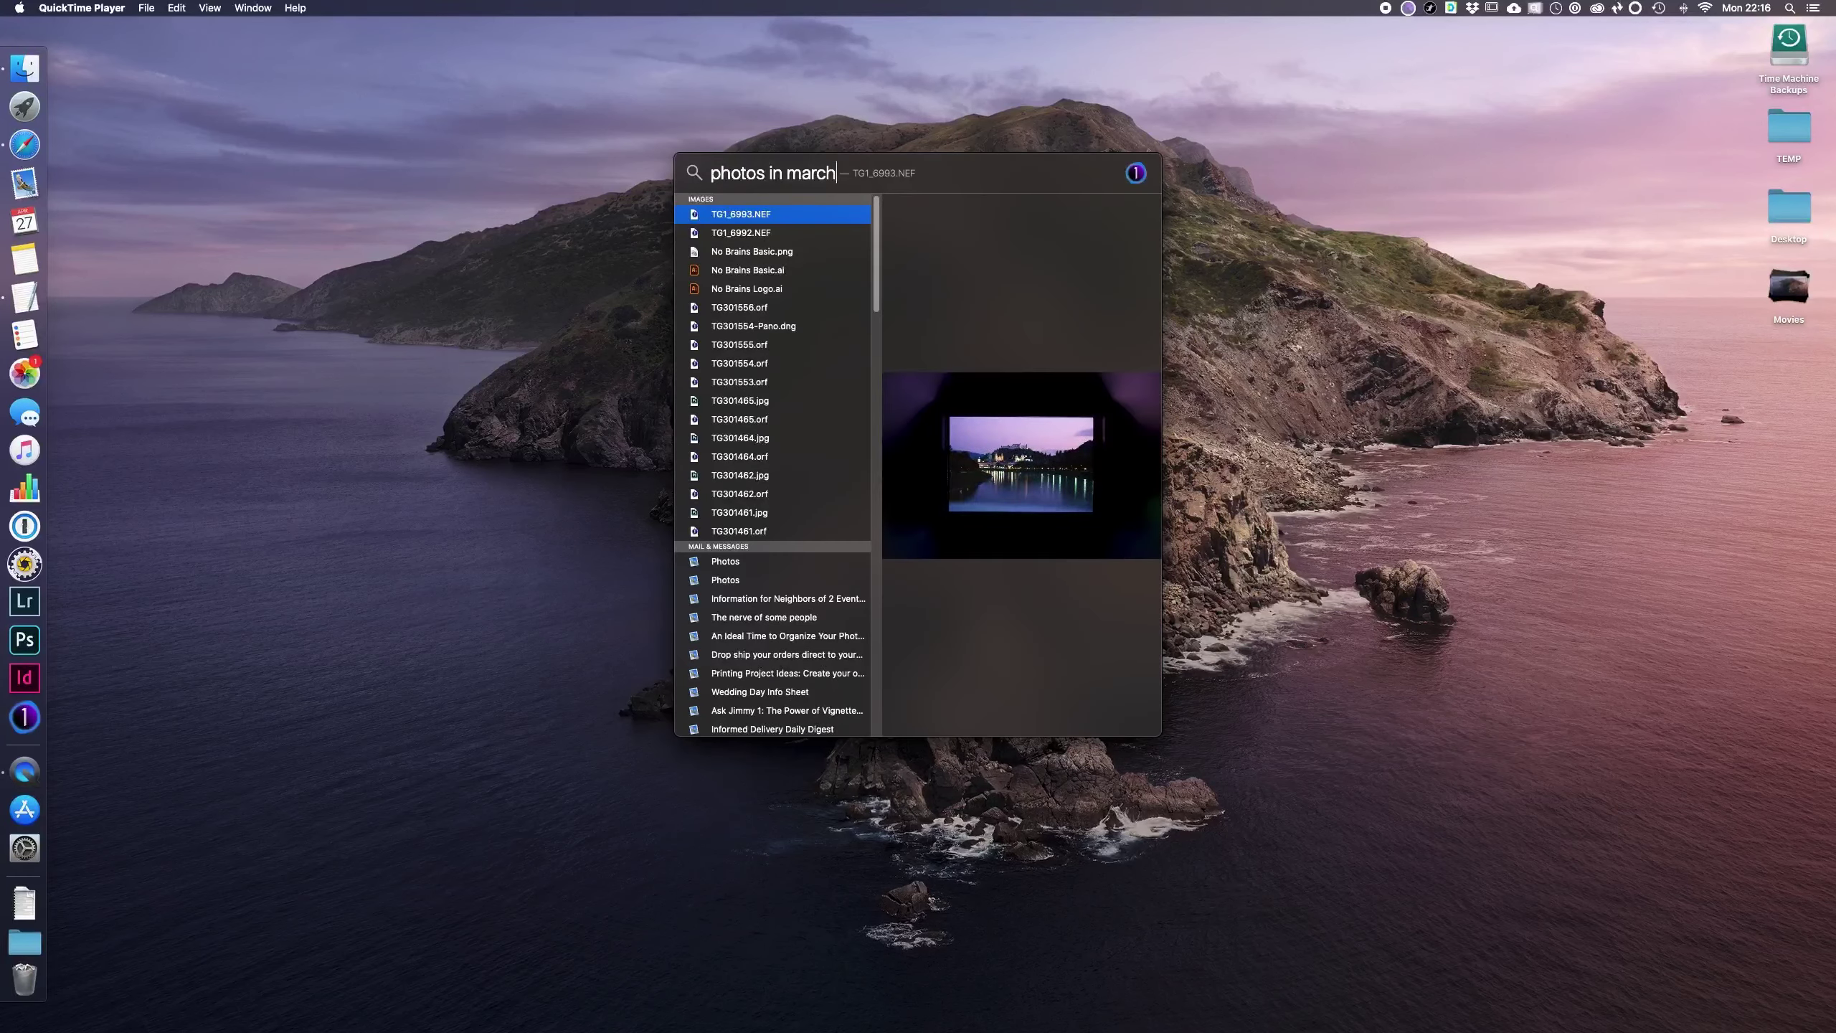
pyautogui.moveTo(713, 174); pyautogui.dragTo(866, 179)
pyautogui.write('pan')
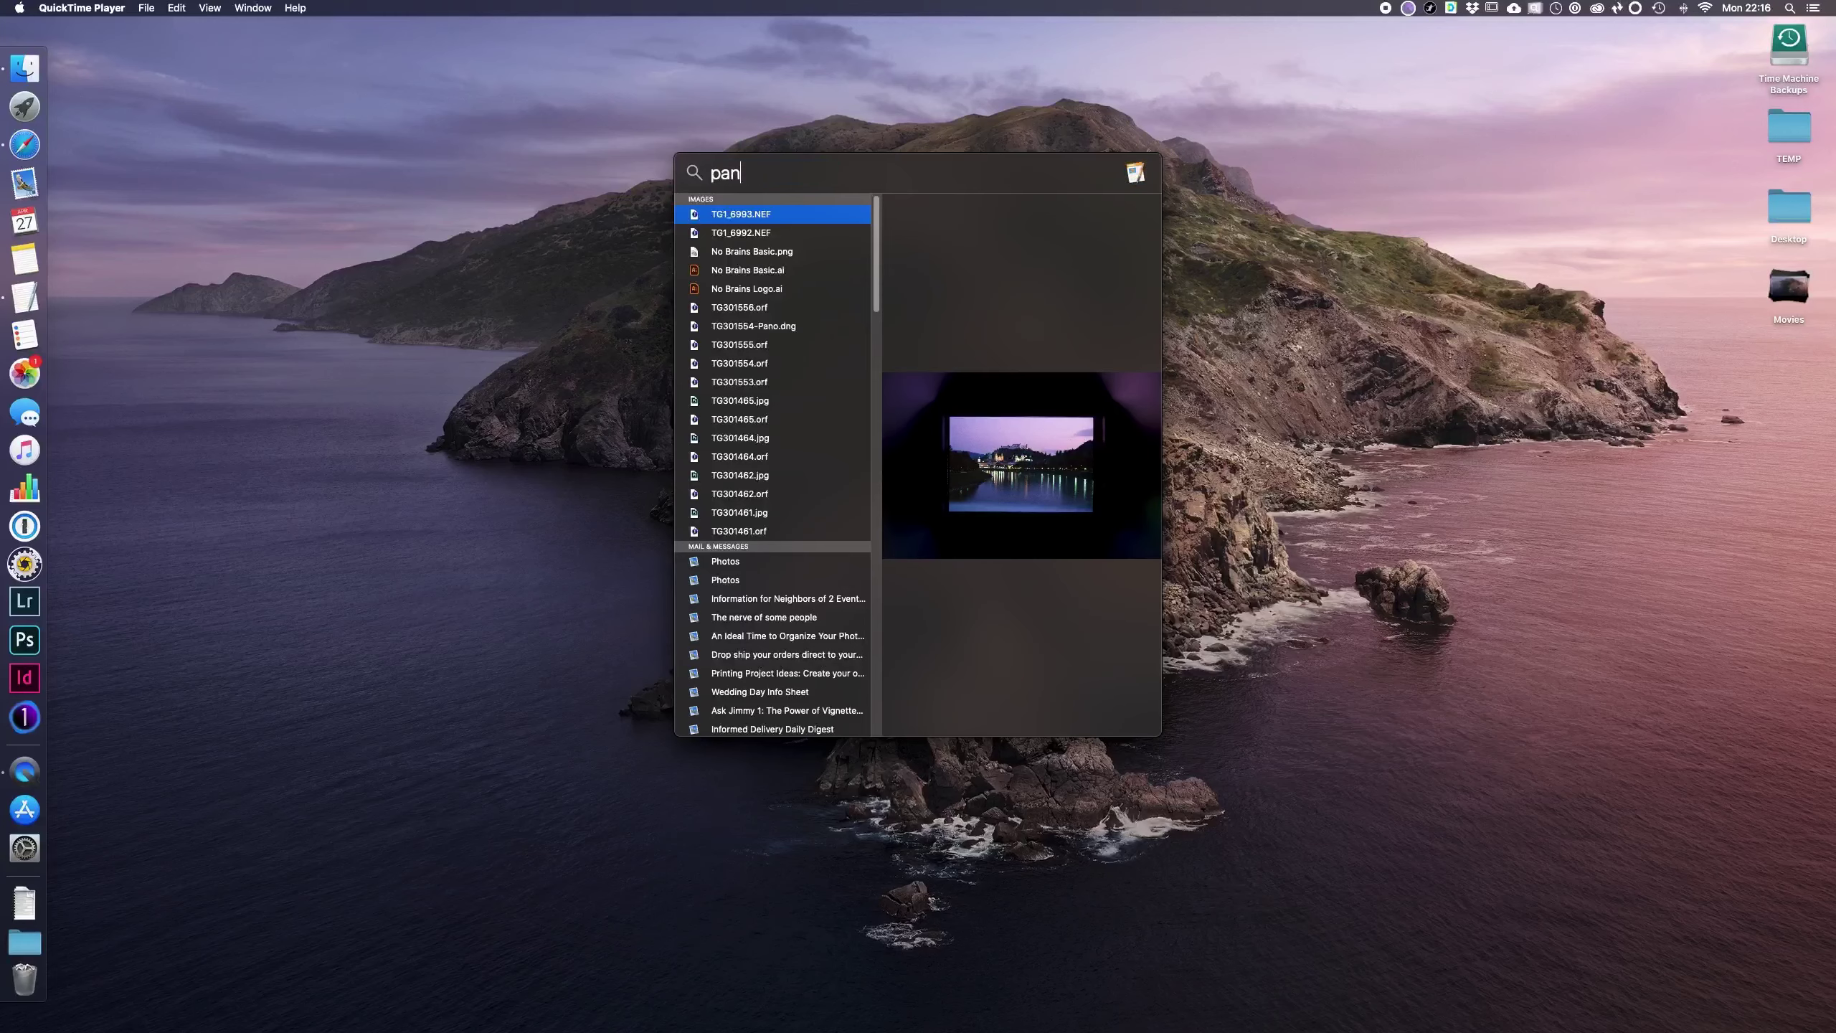
pyautogui.write('thers vs saints')
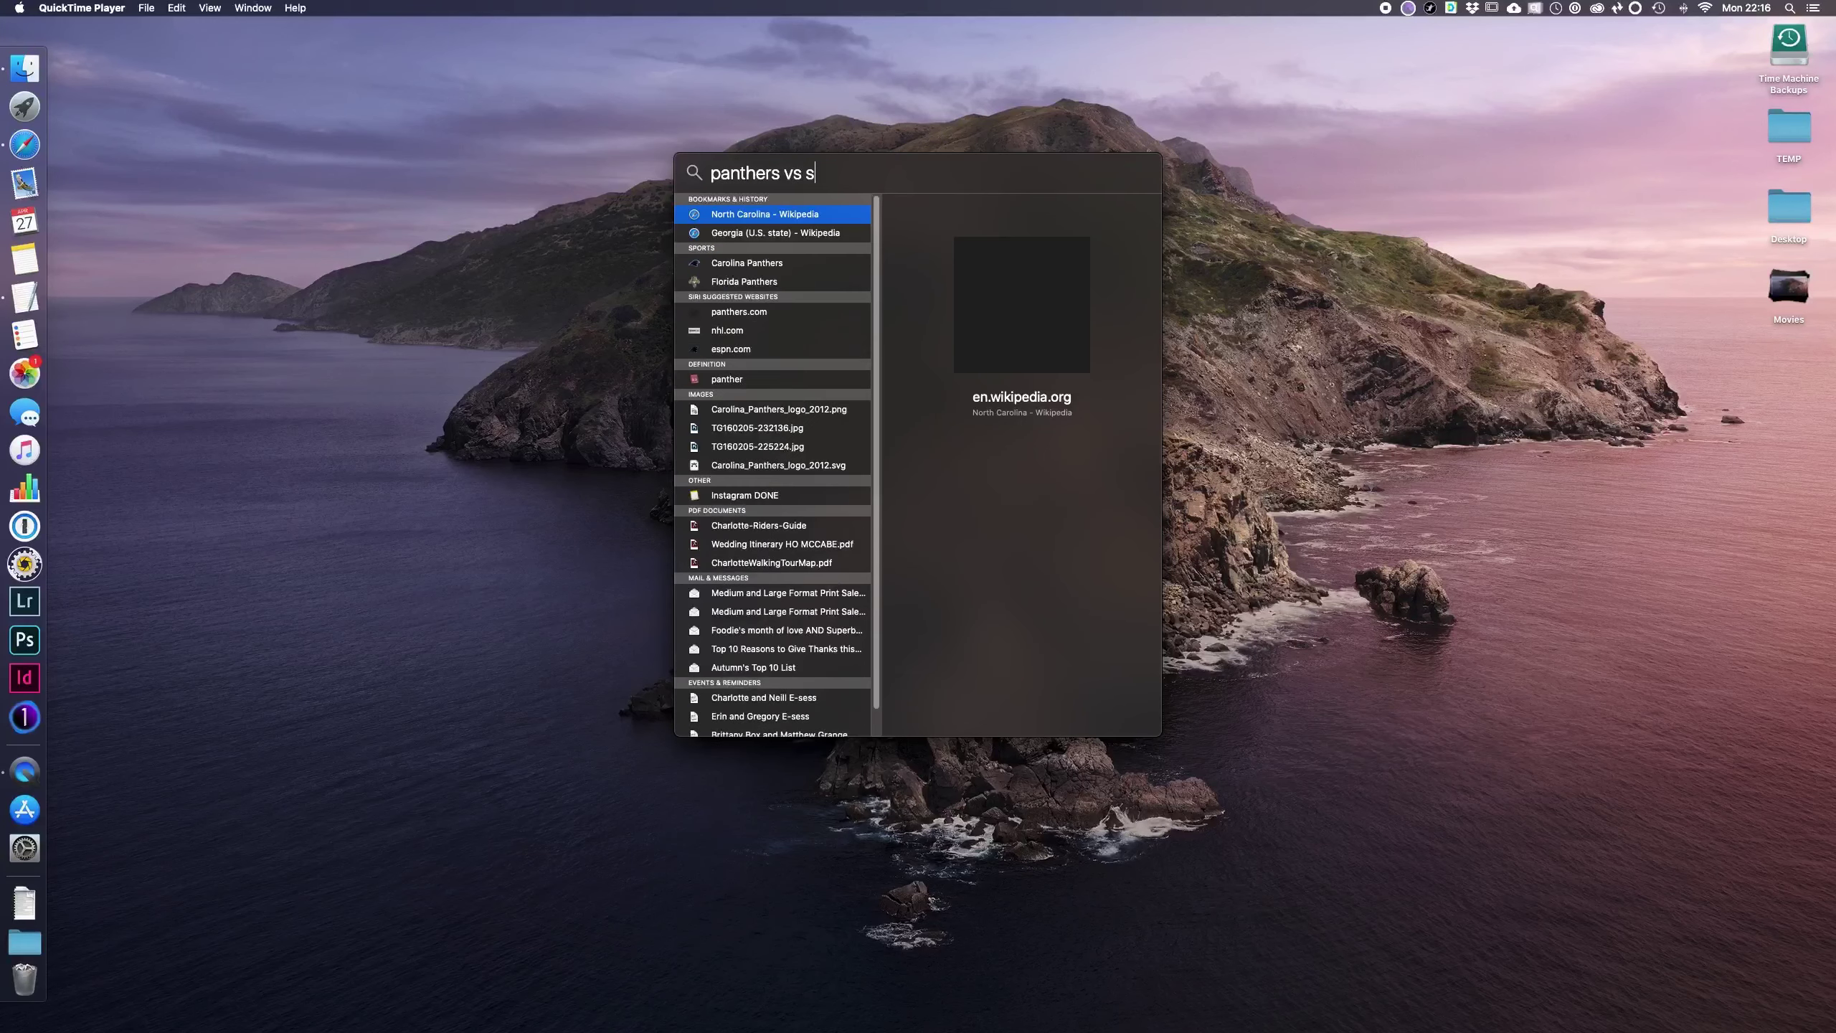
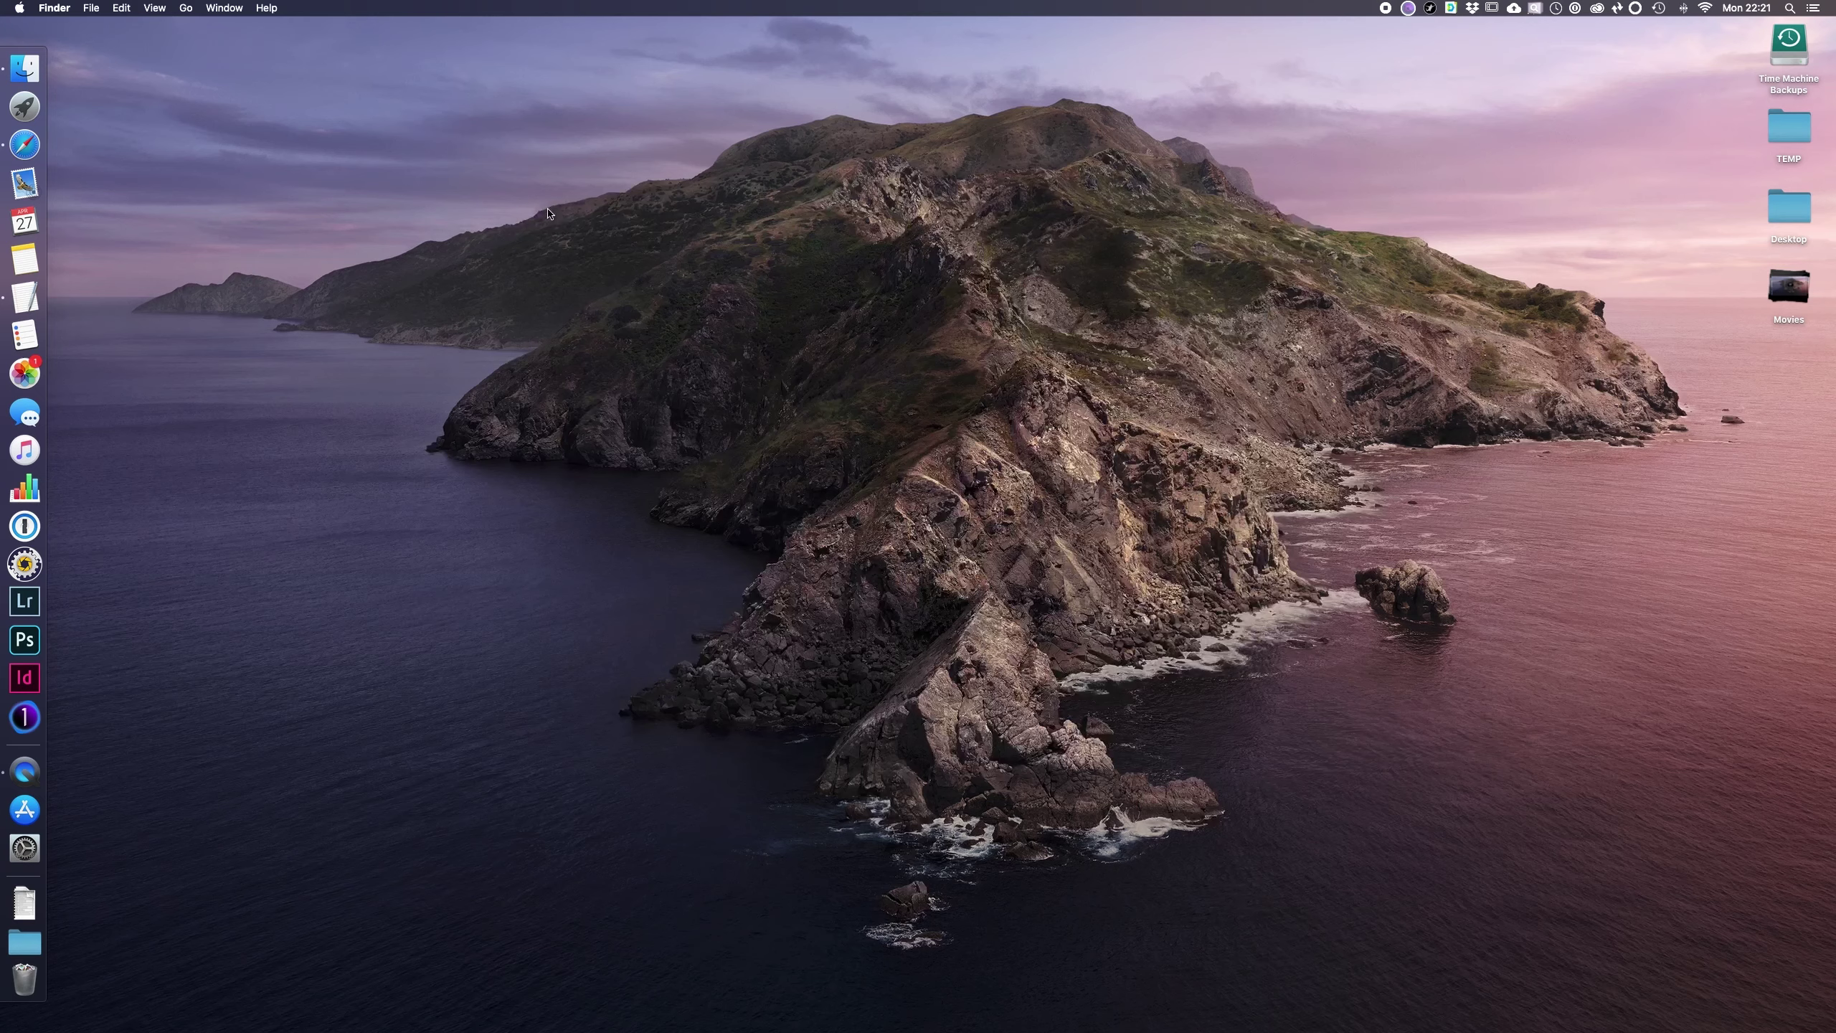
# Step: Open a new Finder window and show the Mac Webinar folder followed by the Mac Timesavers folder
pyautogui.press('super+n')
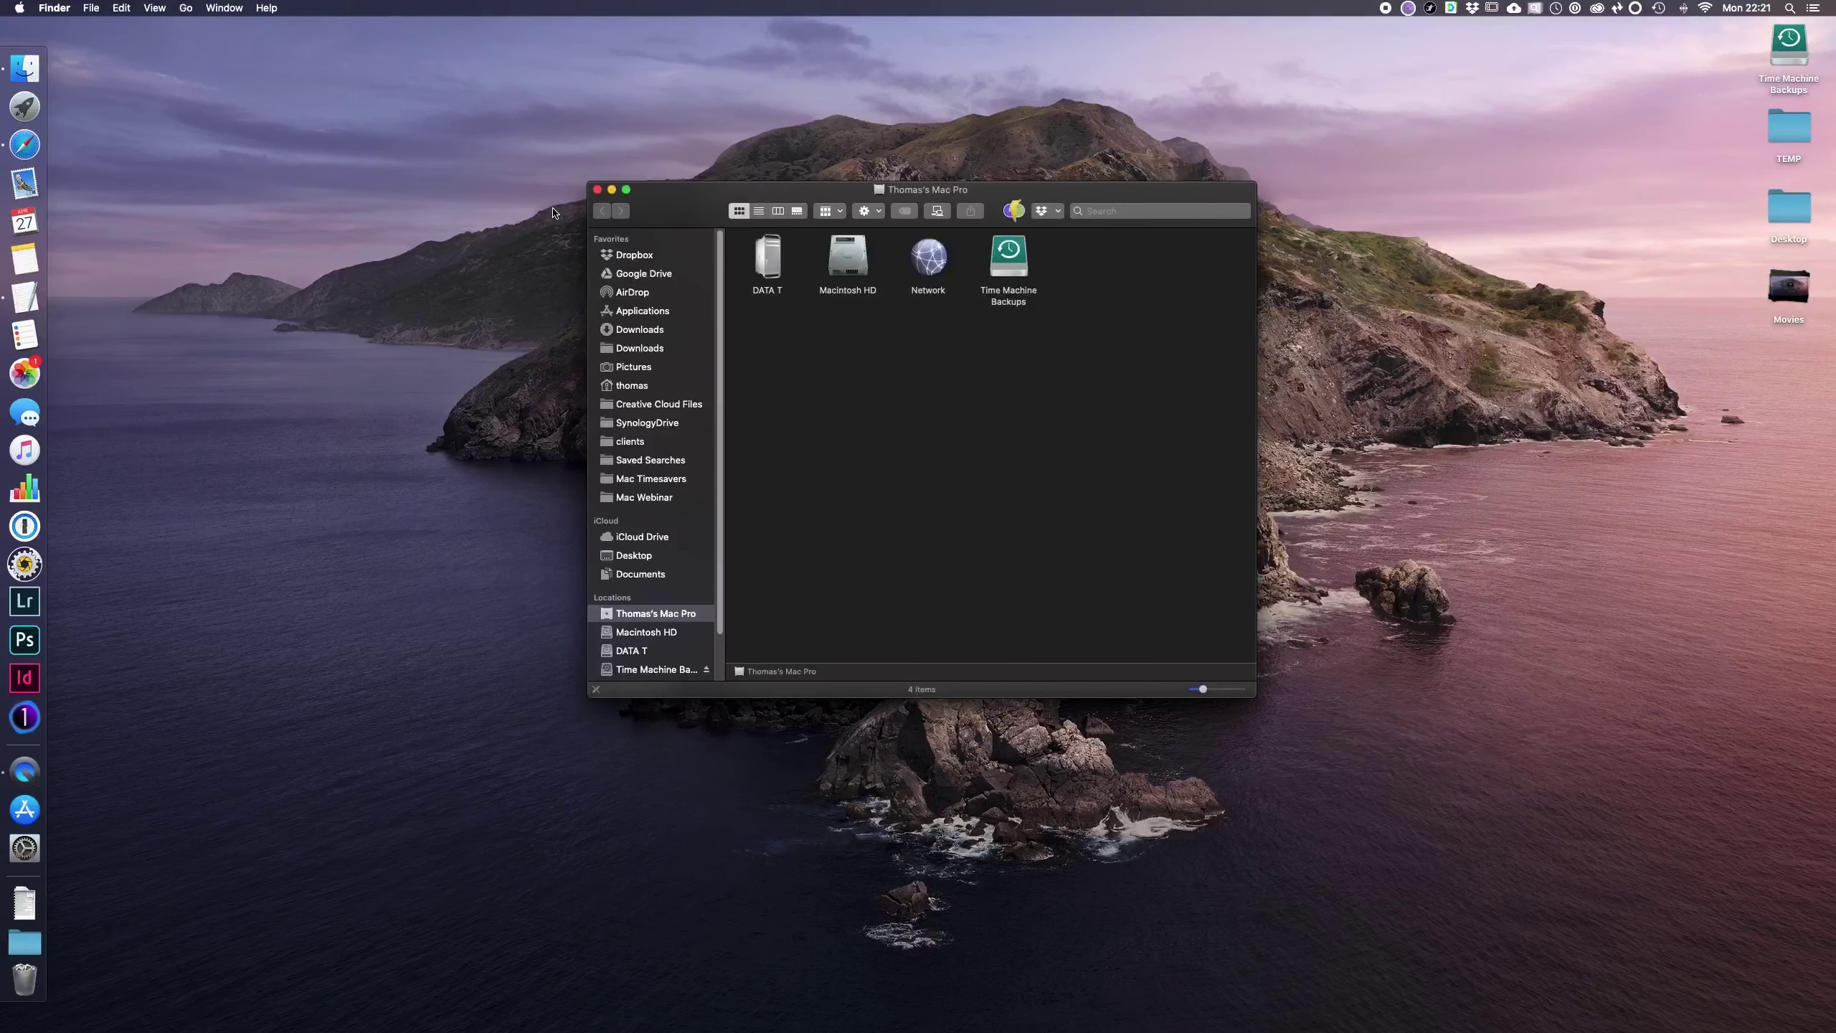
pyautogui.click(654, 498)
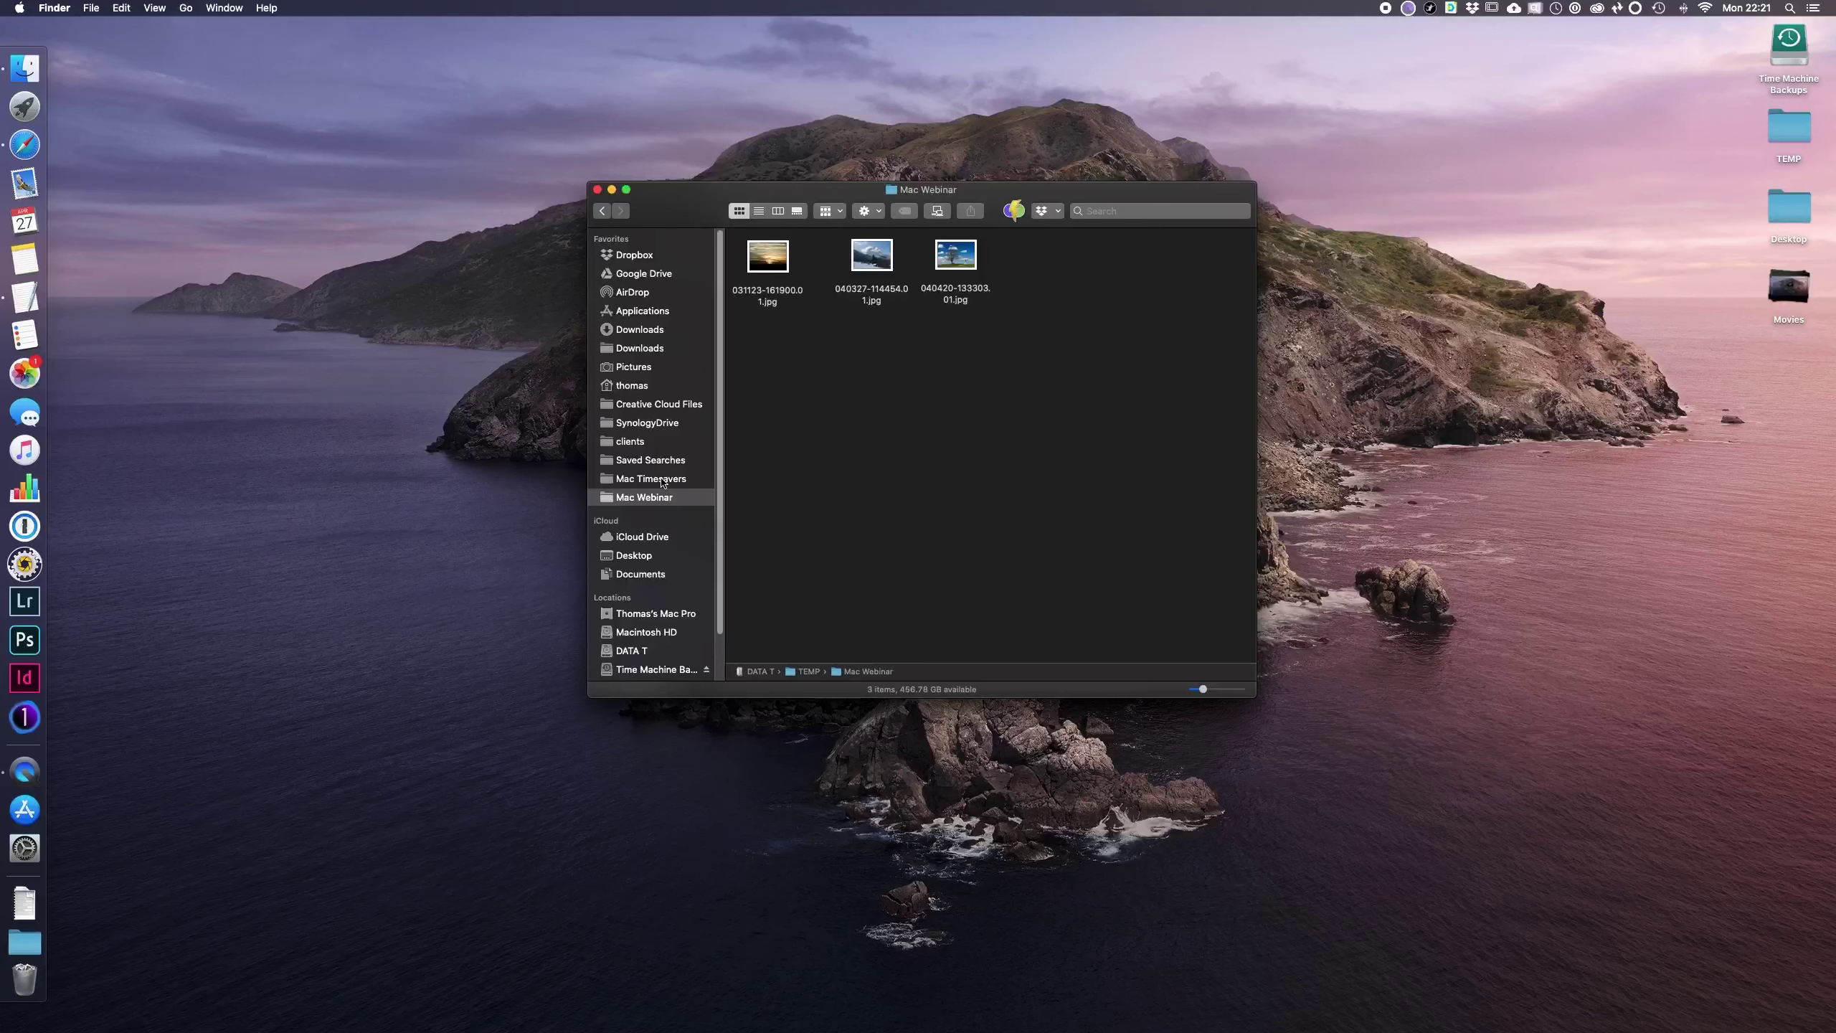
pyautogui.click(662, 483)
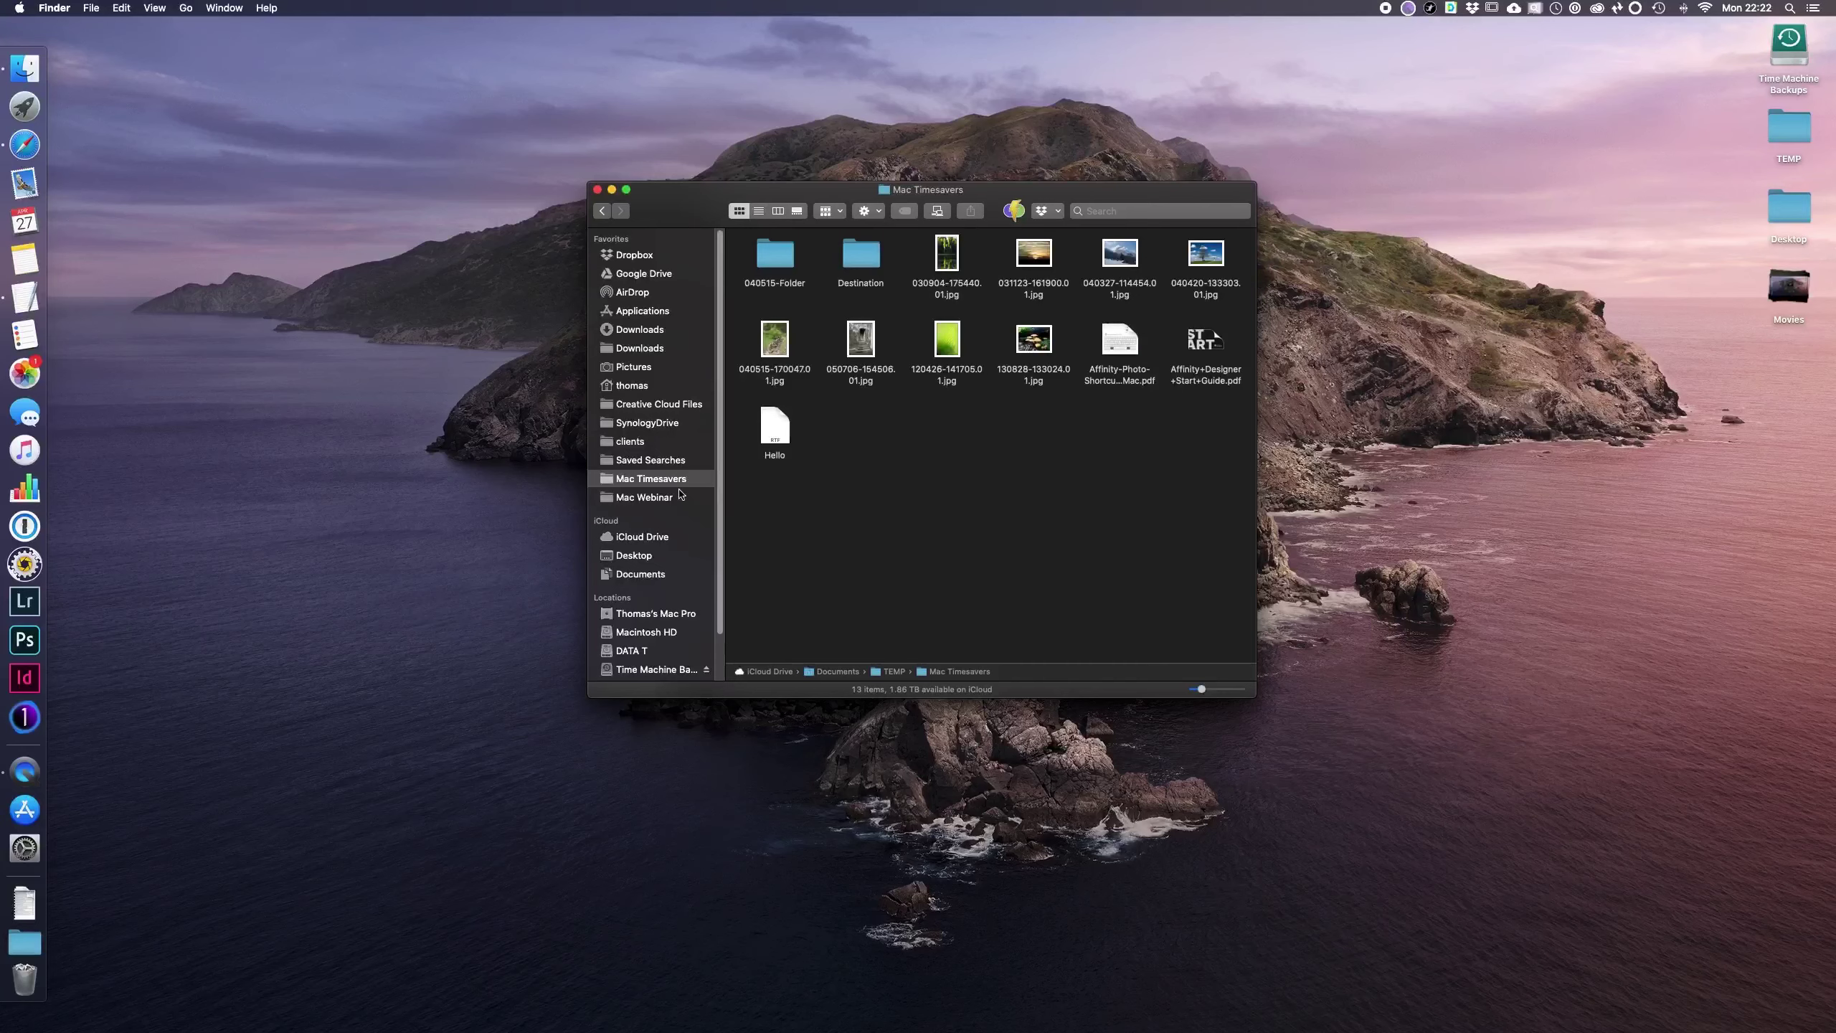
# Step: Remove the Mac Webinar folder from the Finder sidebar's Favorites
pyautogui.rightClick(640, 499)
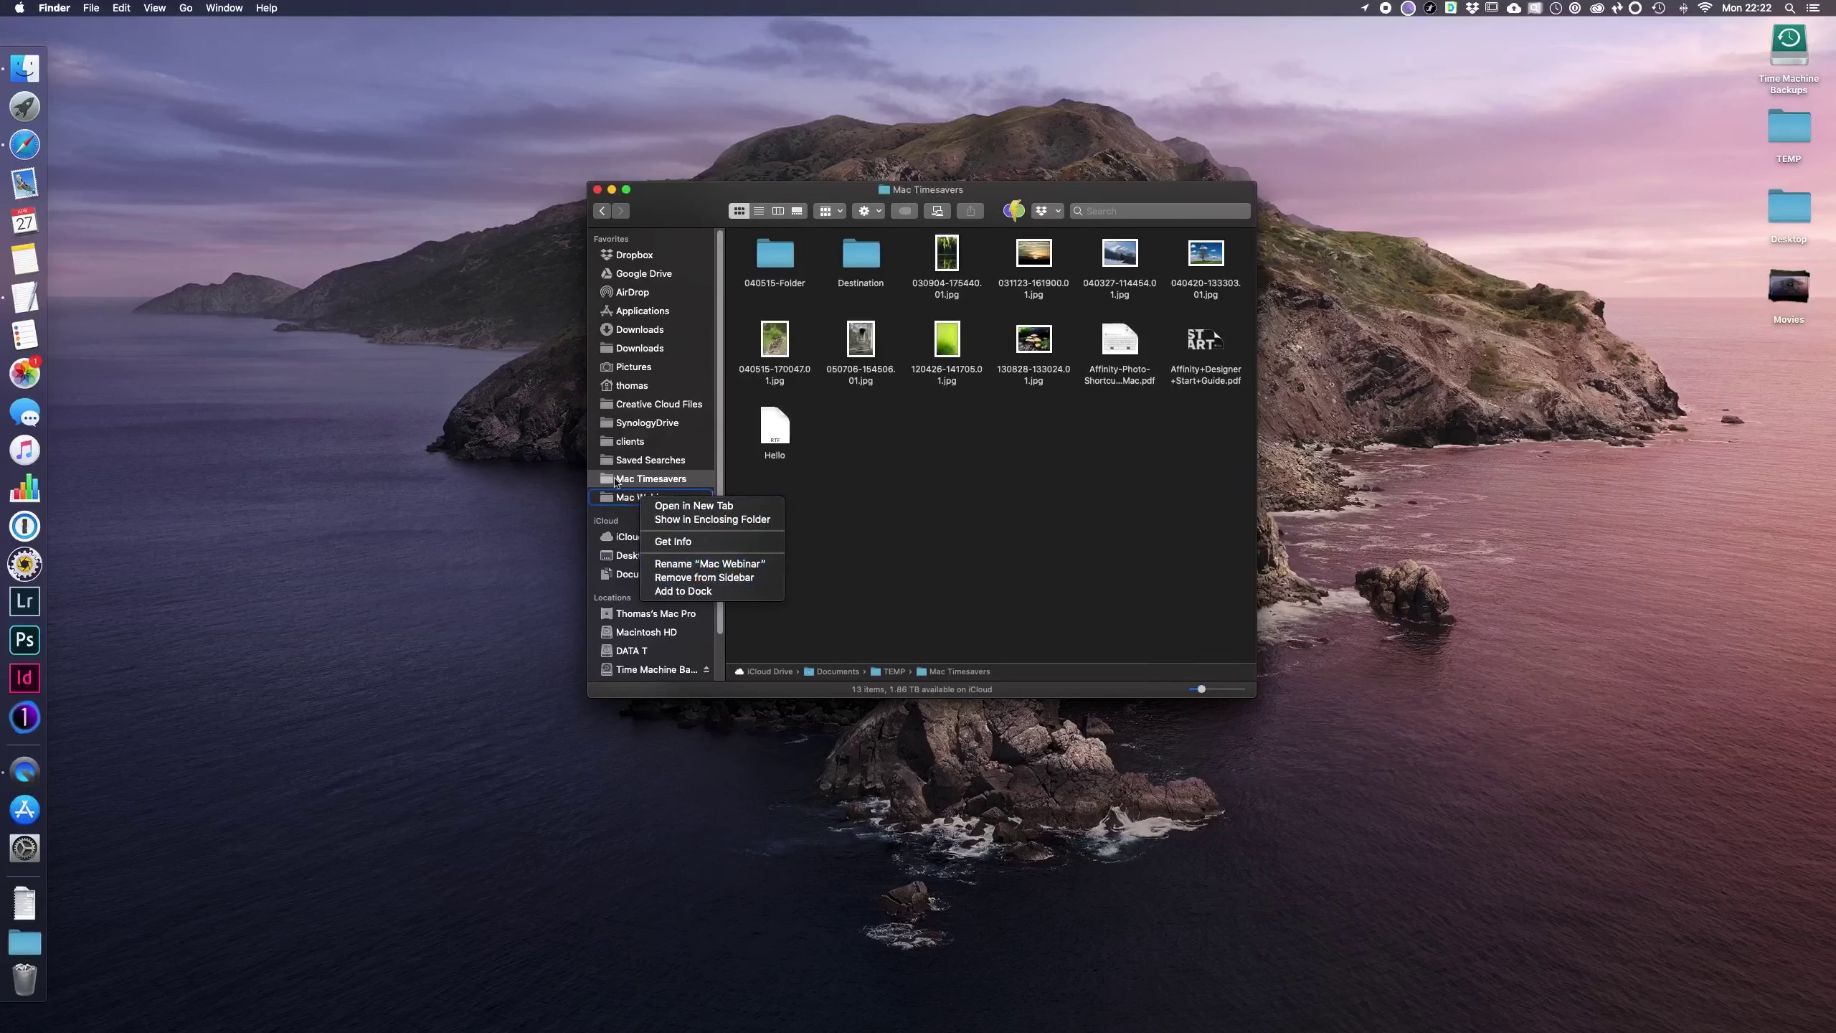
pyautogui.click(604, 497)
pyautogui.moveTo(604, 496); pyautogui.dragTo(452, 471)
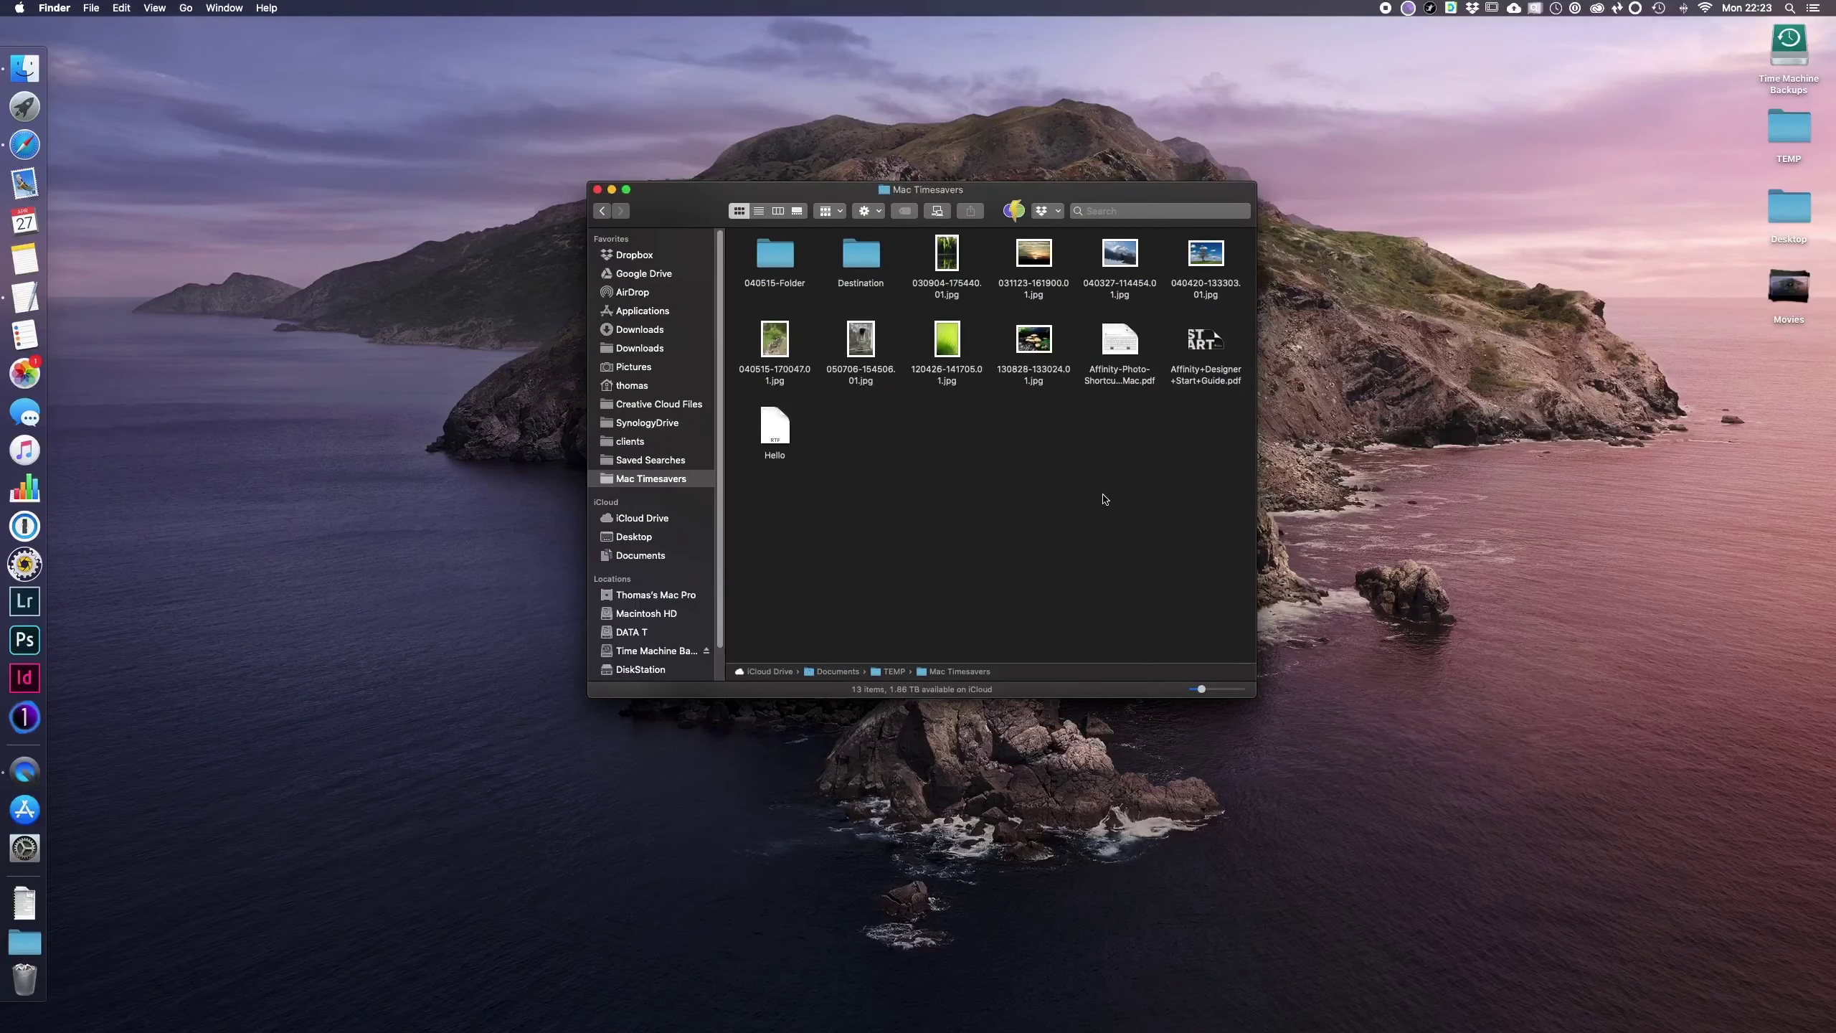
# Step: Open 120426-141705.01.jpg and Affinity-Photo-Shortcuts-Mac.pdf in their default application, close both, quit Preview and deselect the file
pyautogui.doubleClick(947, 346)
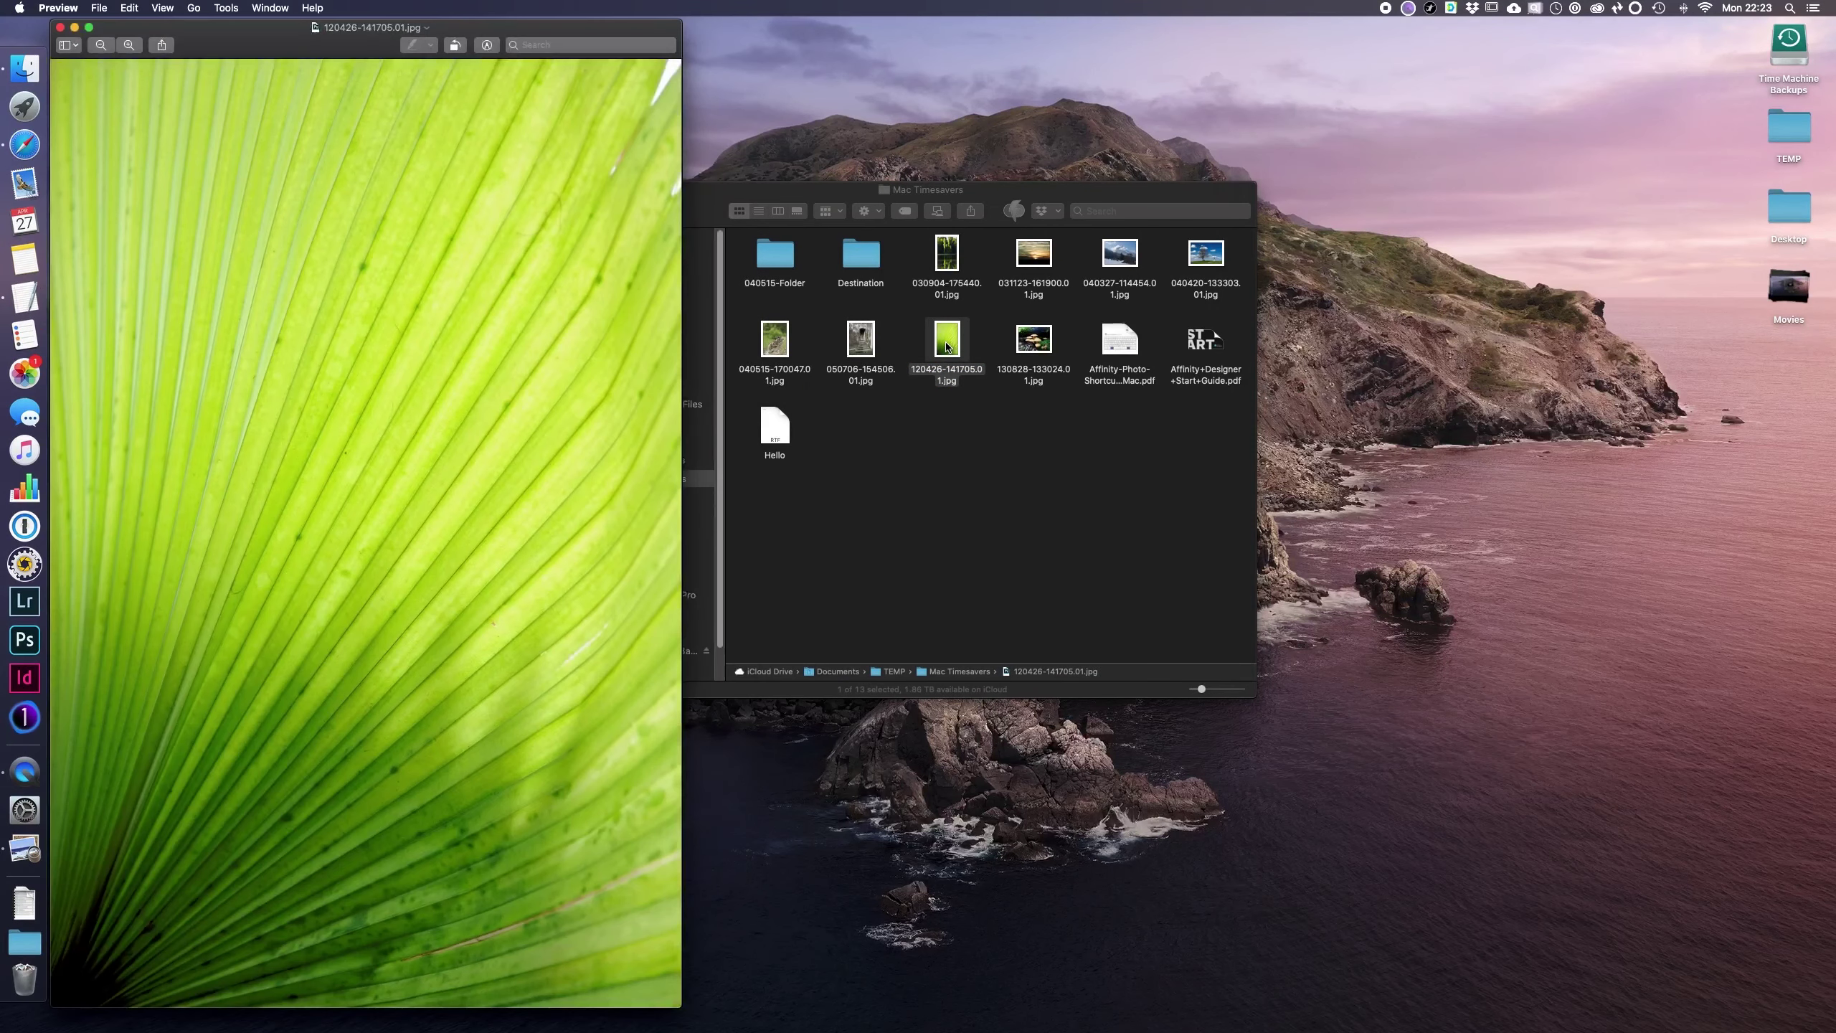
pyautogui.doubleClick(1124, 340)
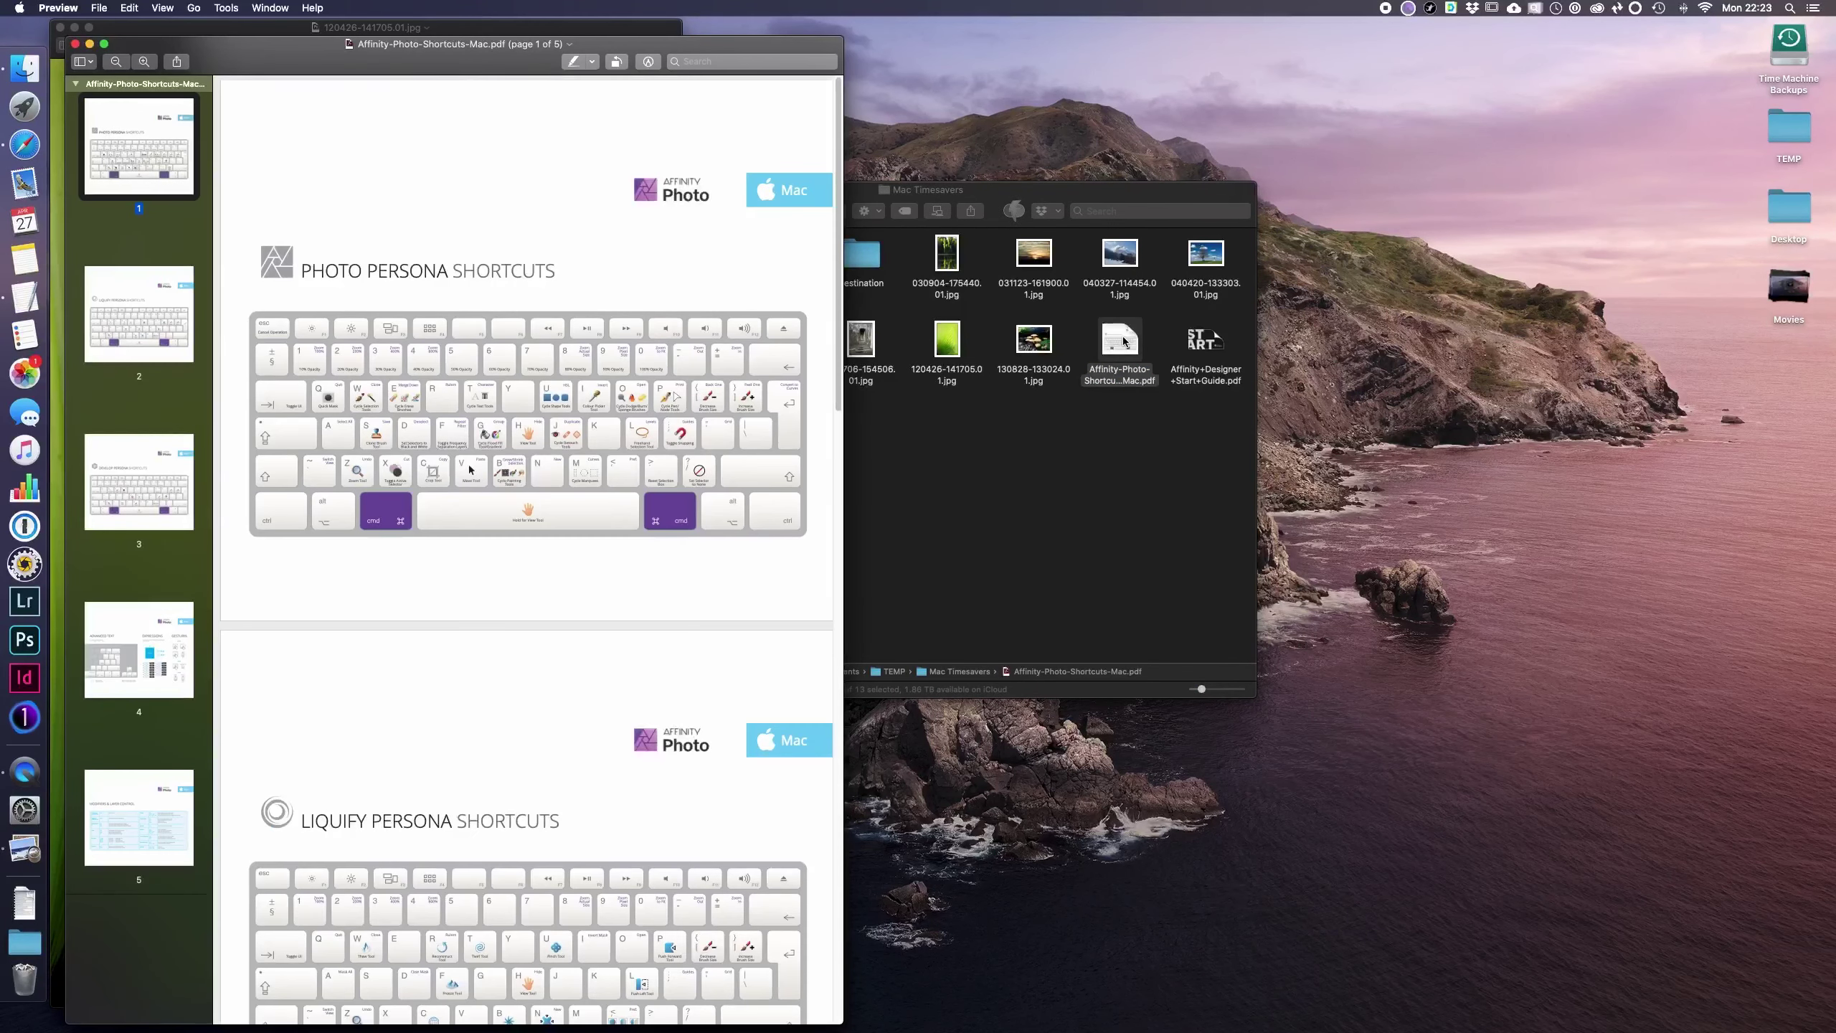
pyautogui.click(76, 45)
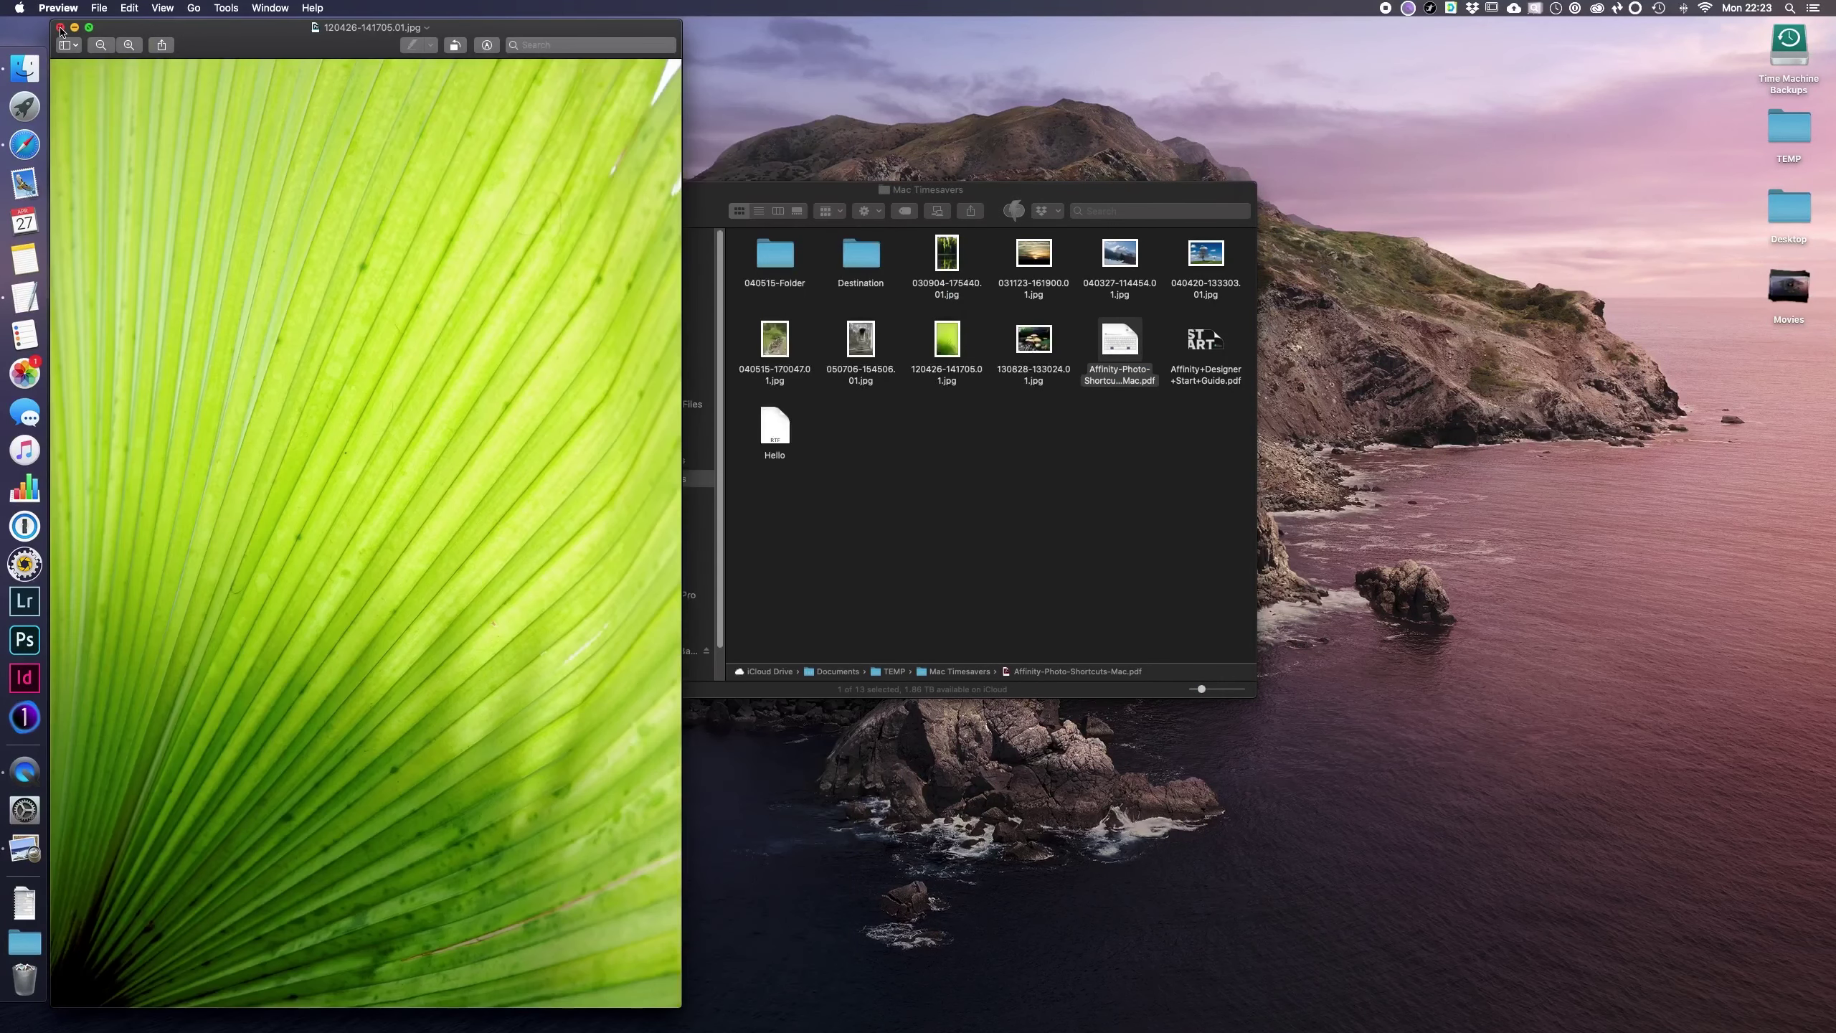
pyautogui.click(60, 27)
pyautogui.click(59, 8)
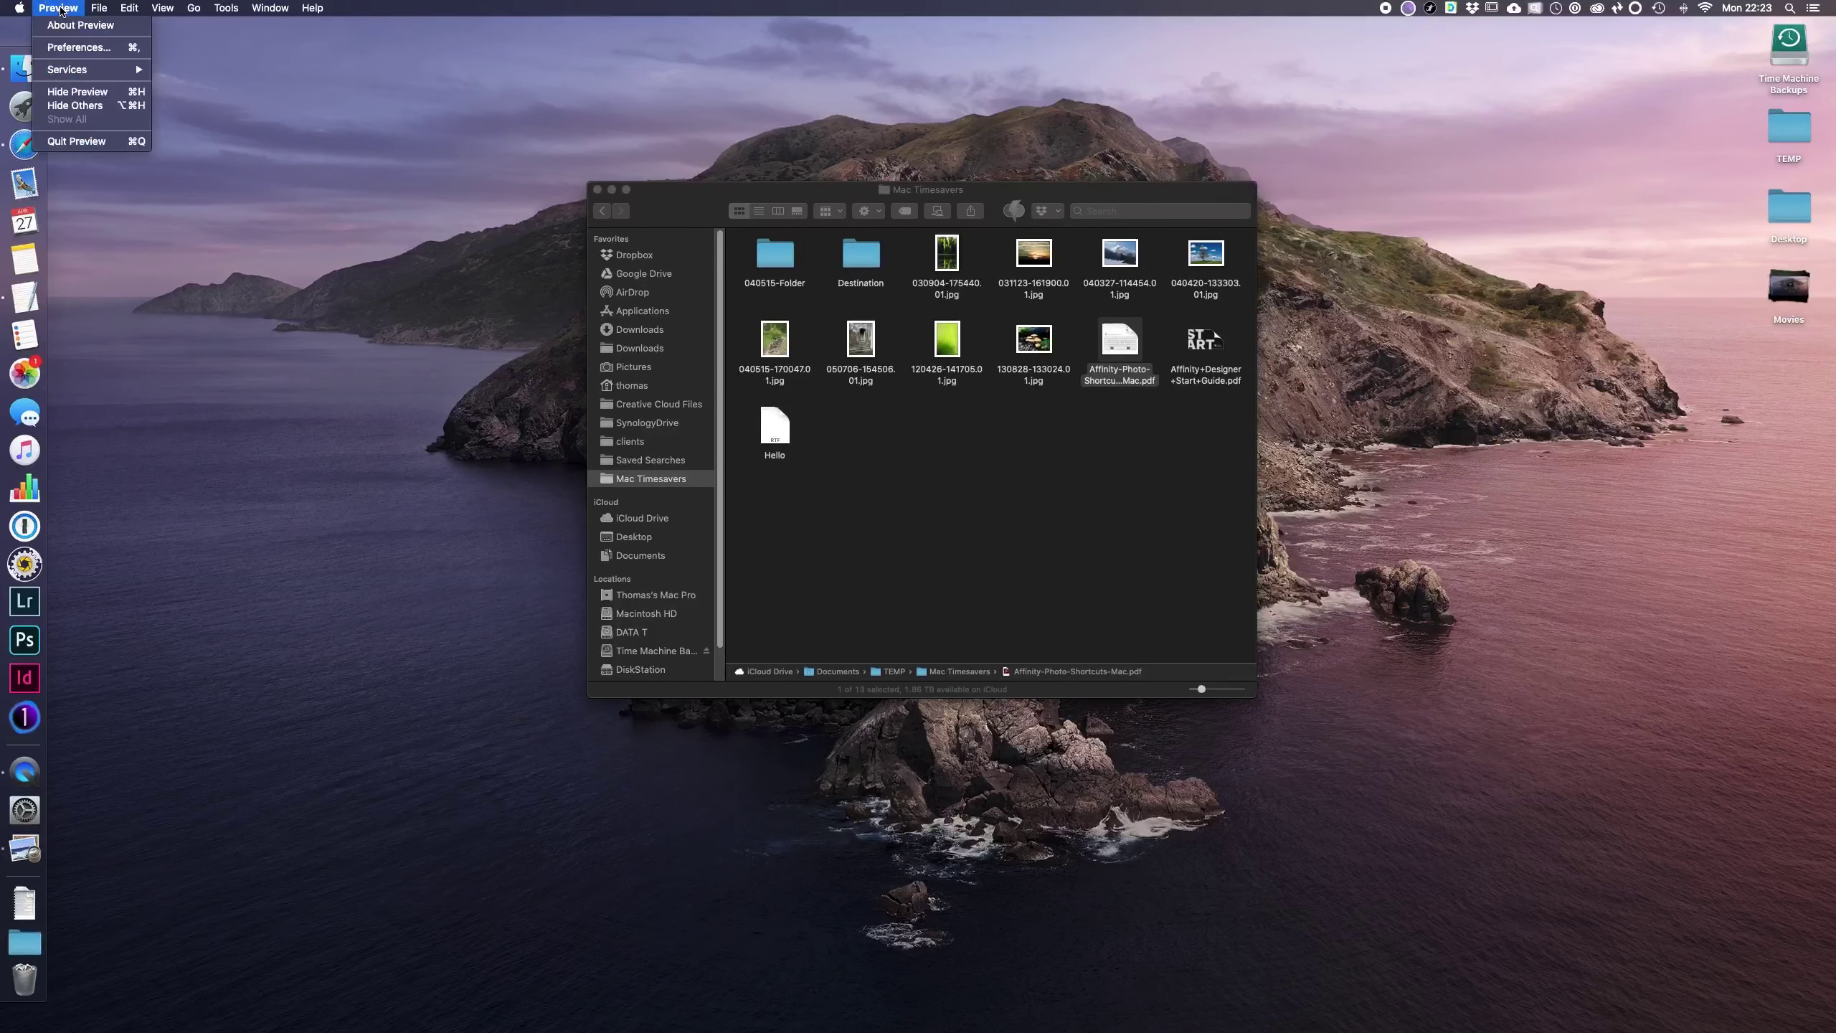
pyautogui.click(88, 142)
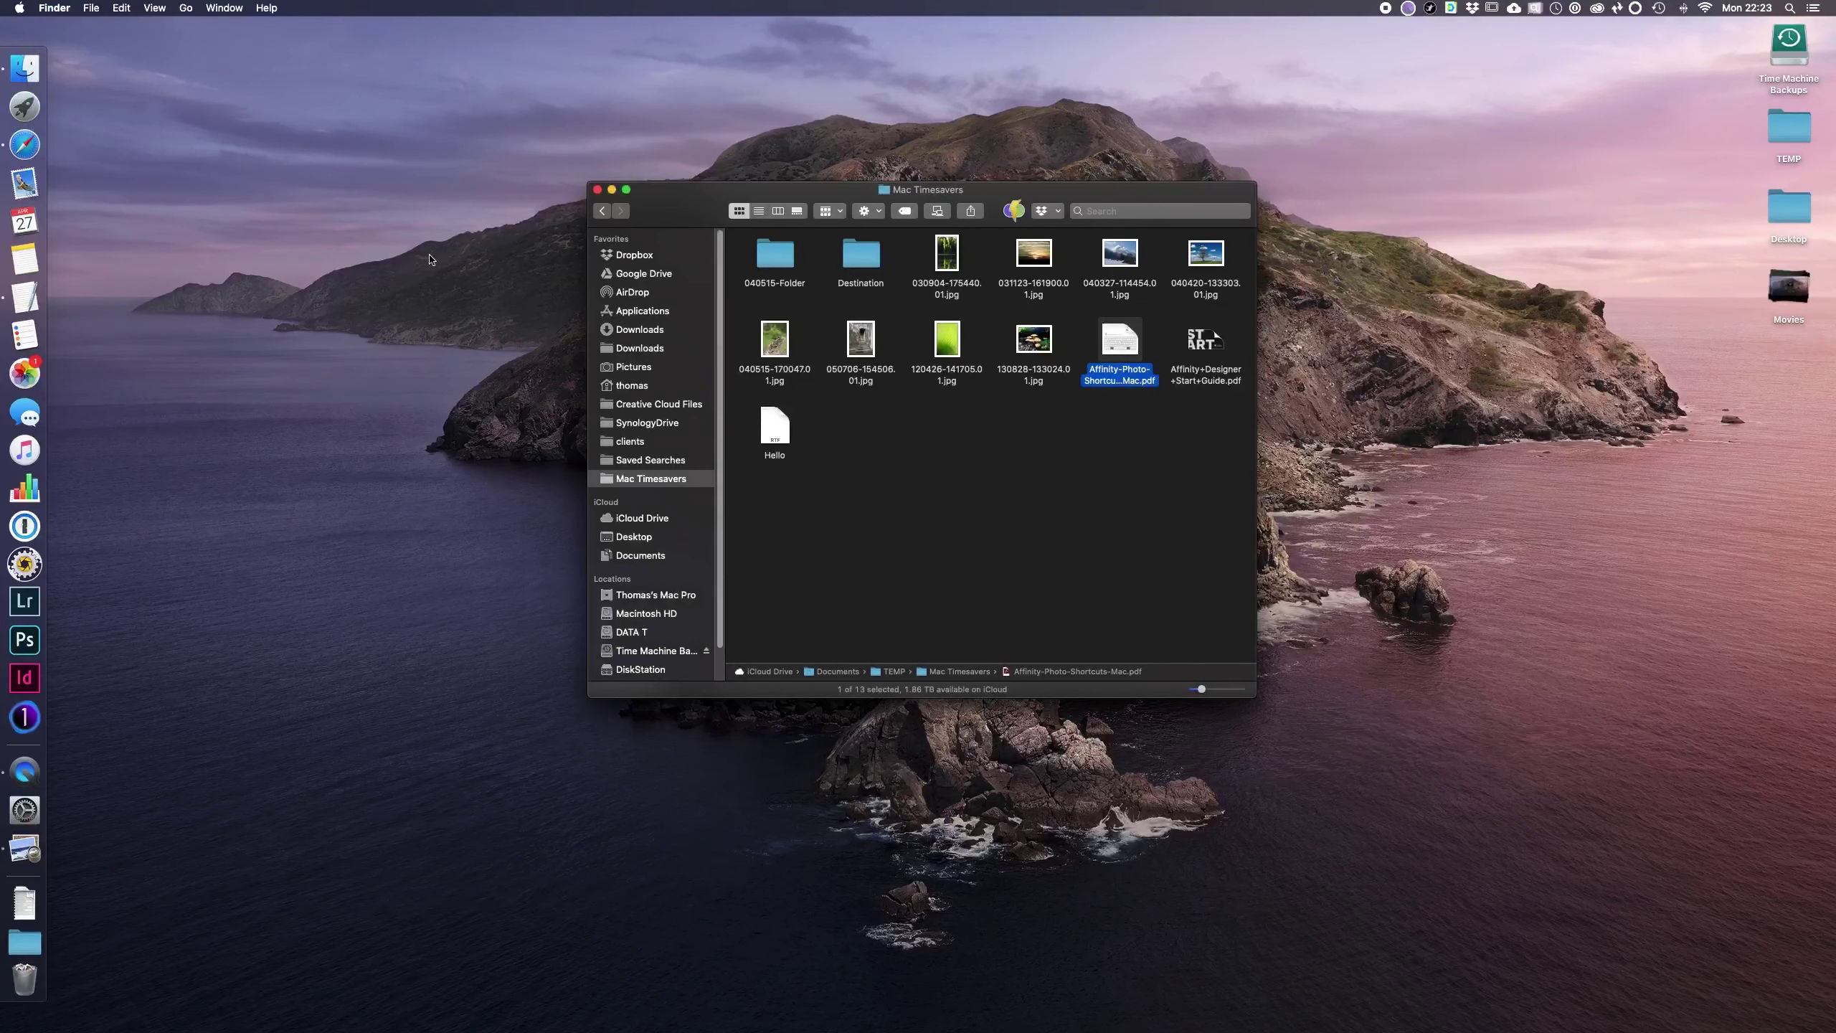
pyautogui.click(1079, 529)
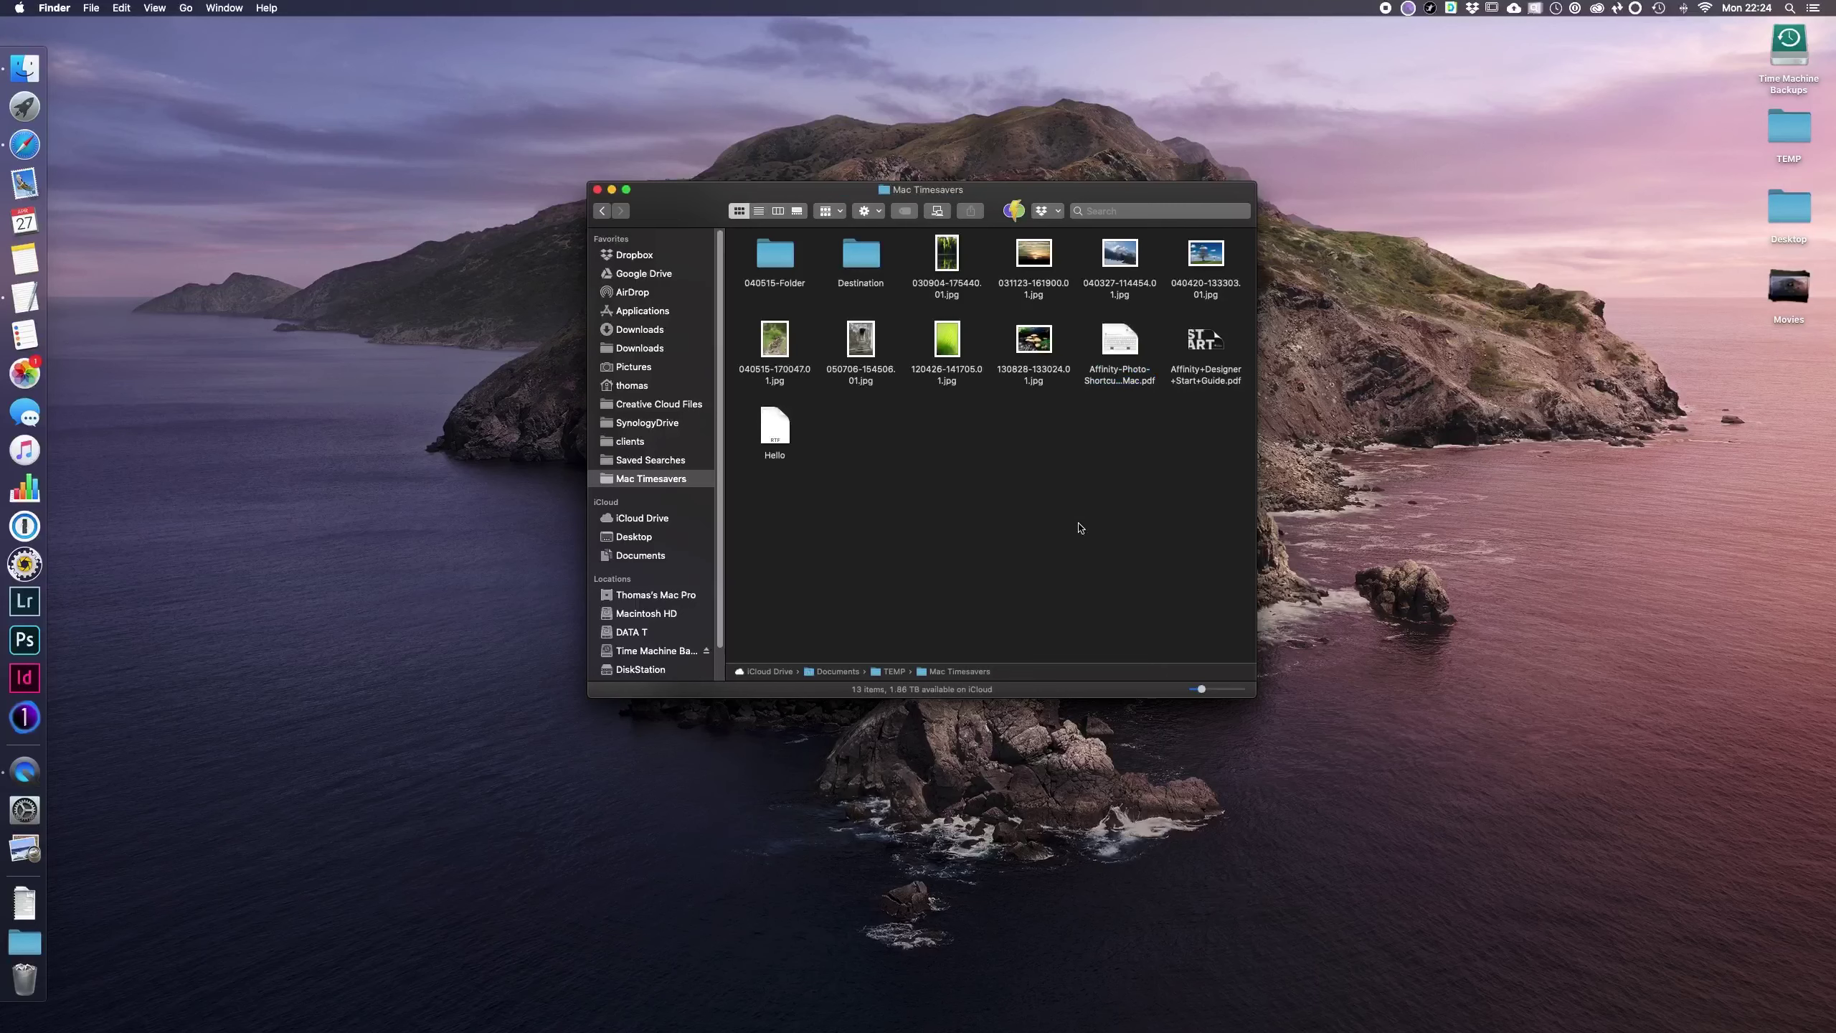
# Step: Make Adobe Photoshop 2020 the default application for all JPG files through the info of 120426-141705.01.jpg, and close the info window
pyautogui.rightClick(947, 340)
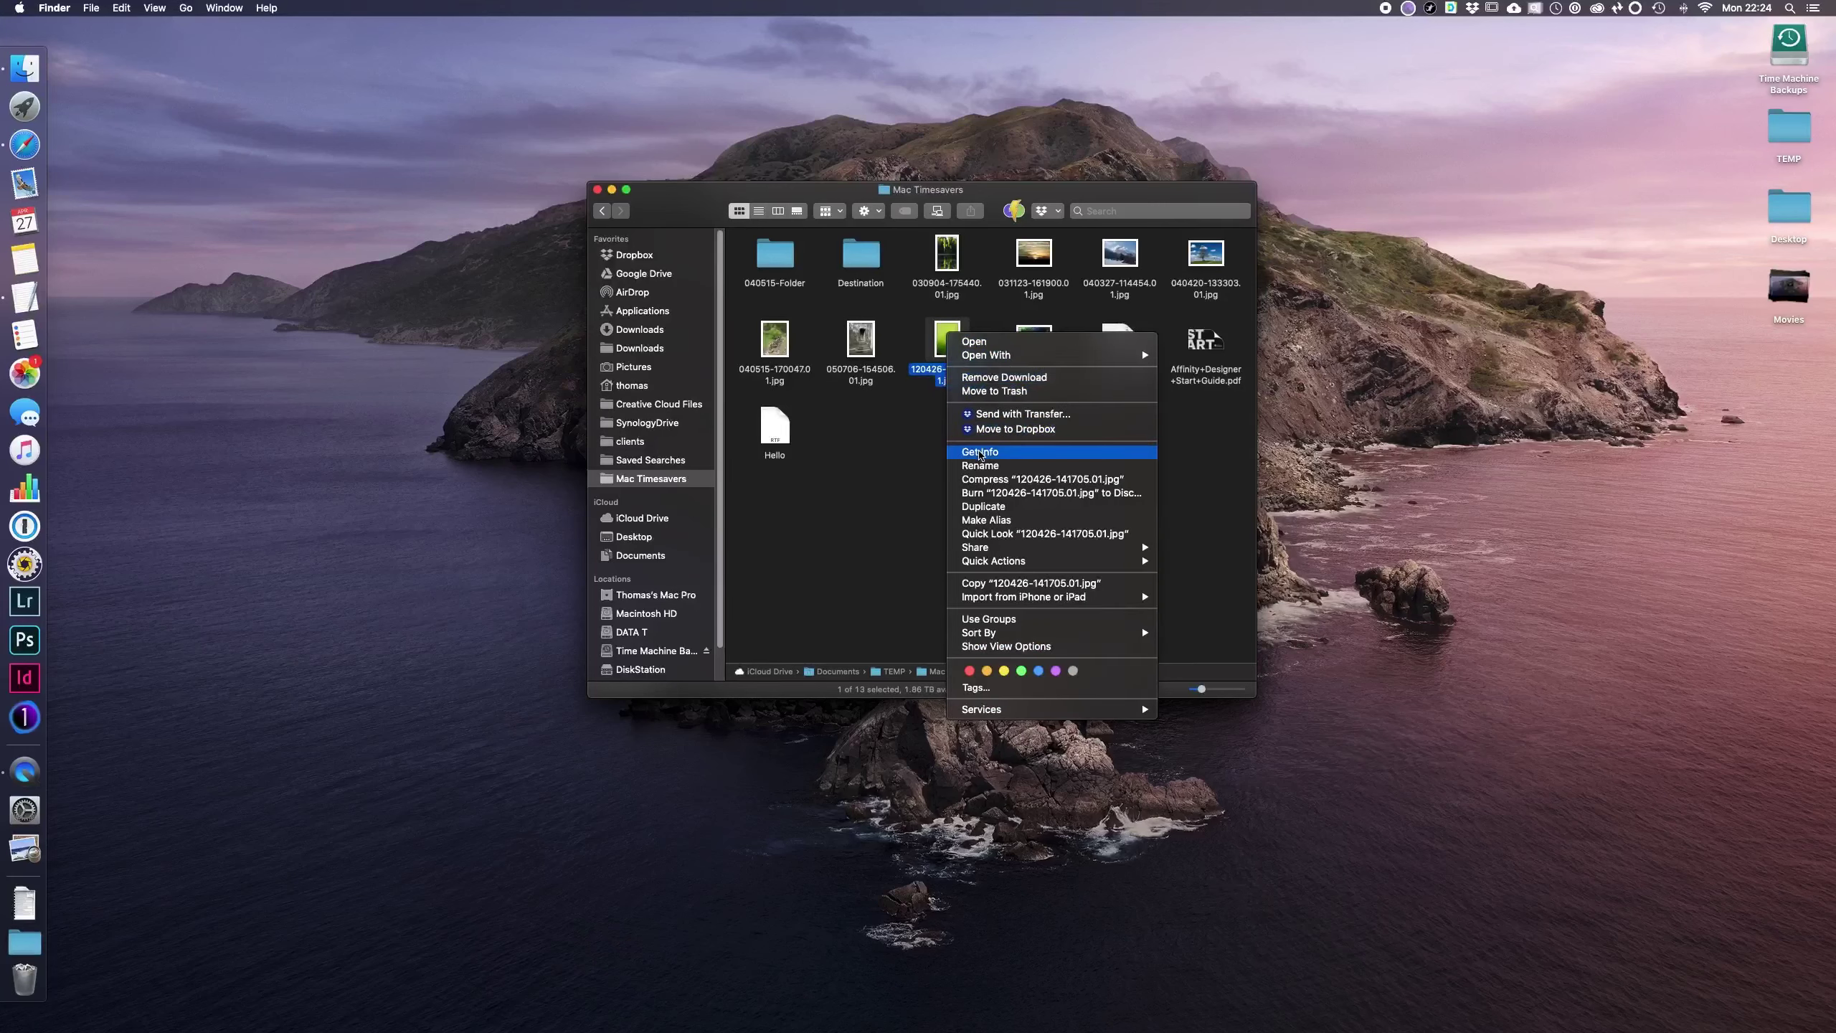
pyautogui.click(980, 451)
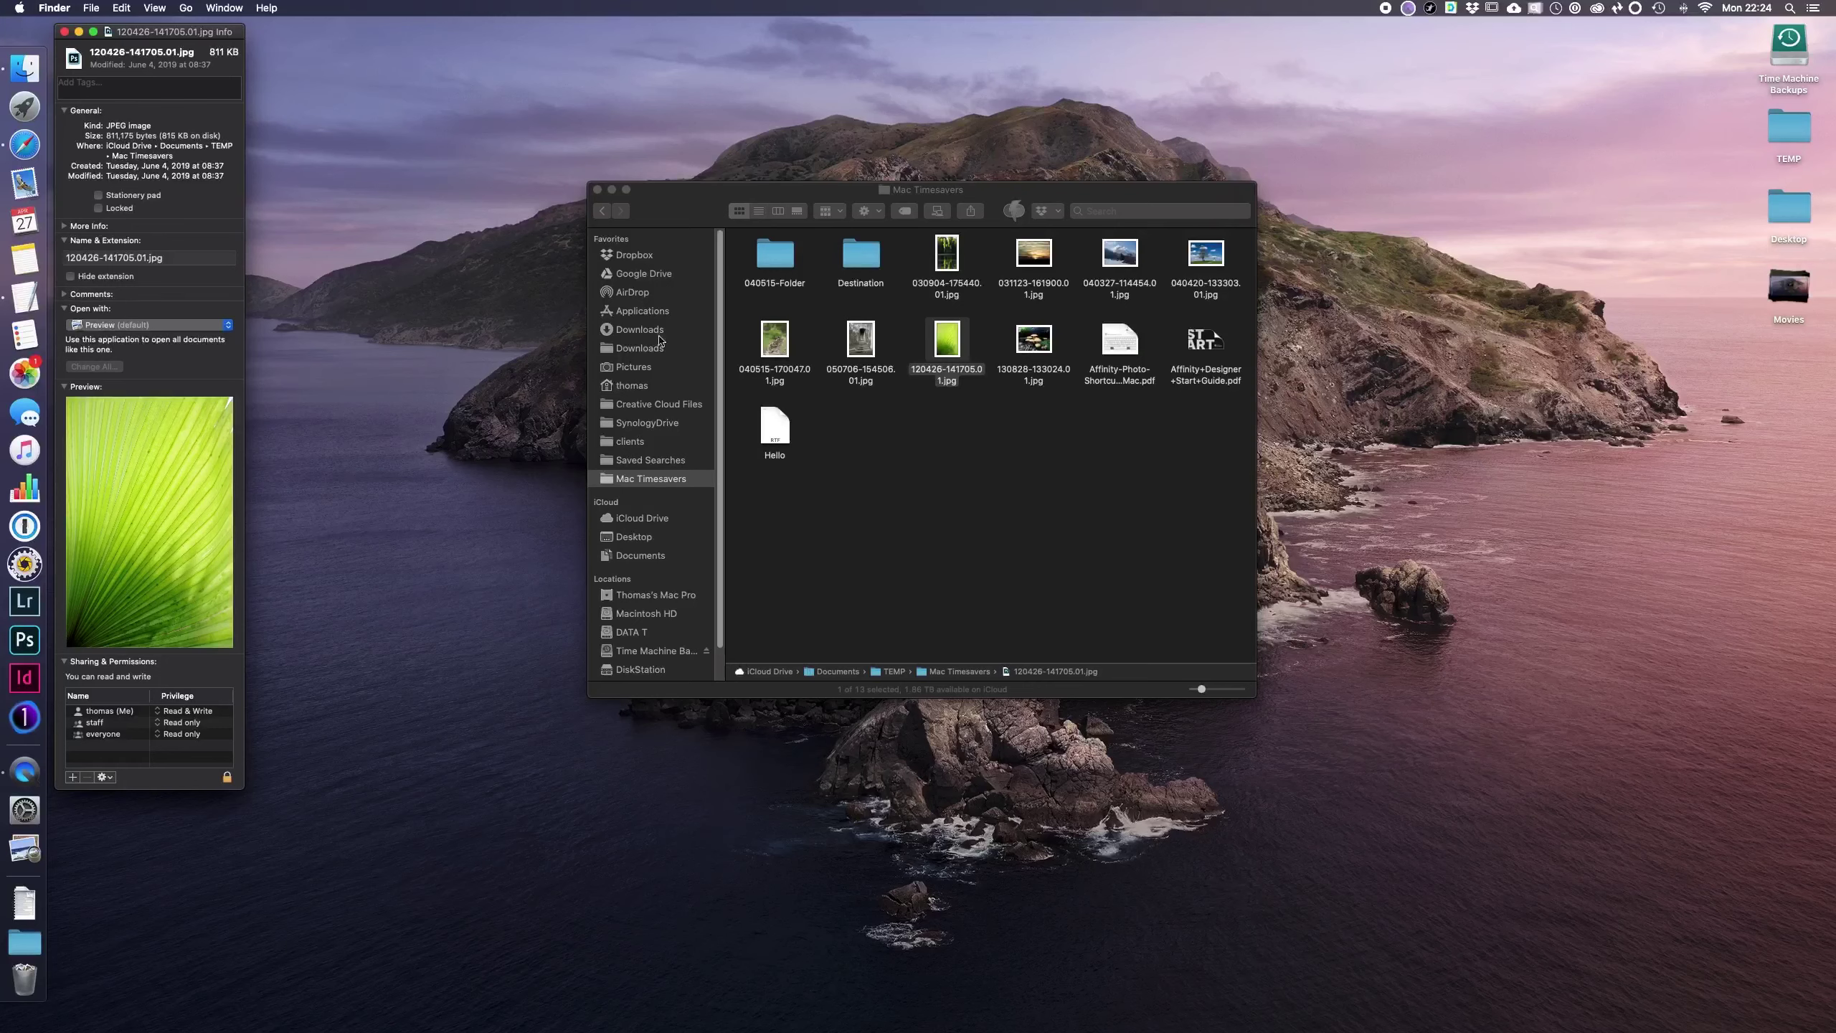
pyautogui.click(113, 327)
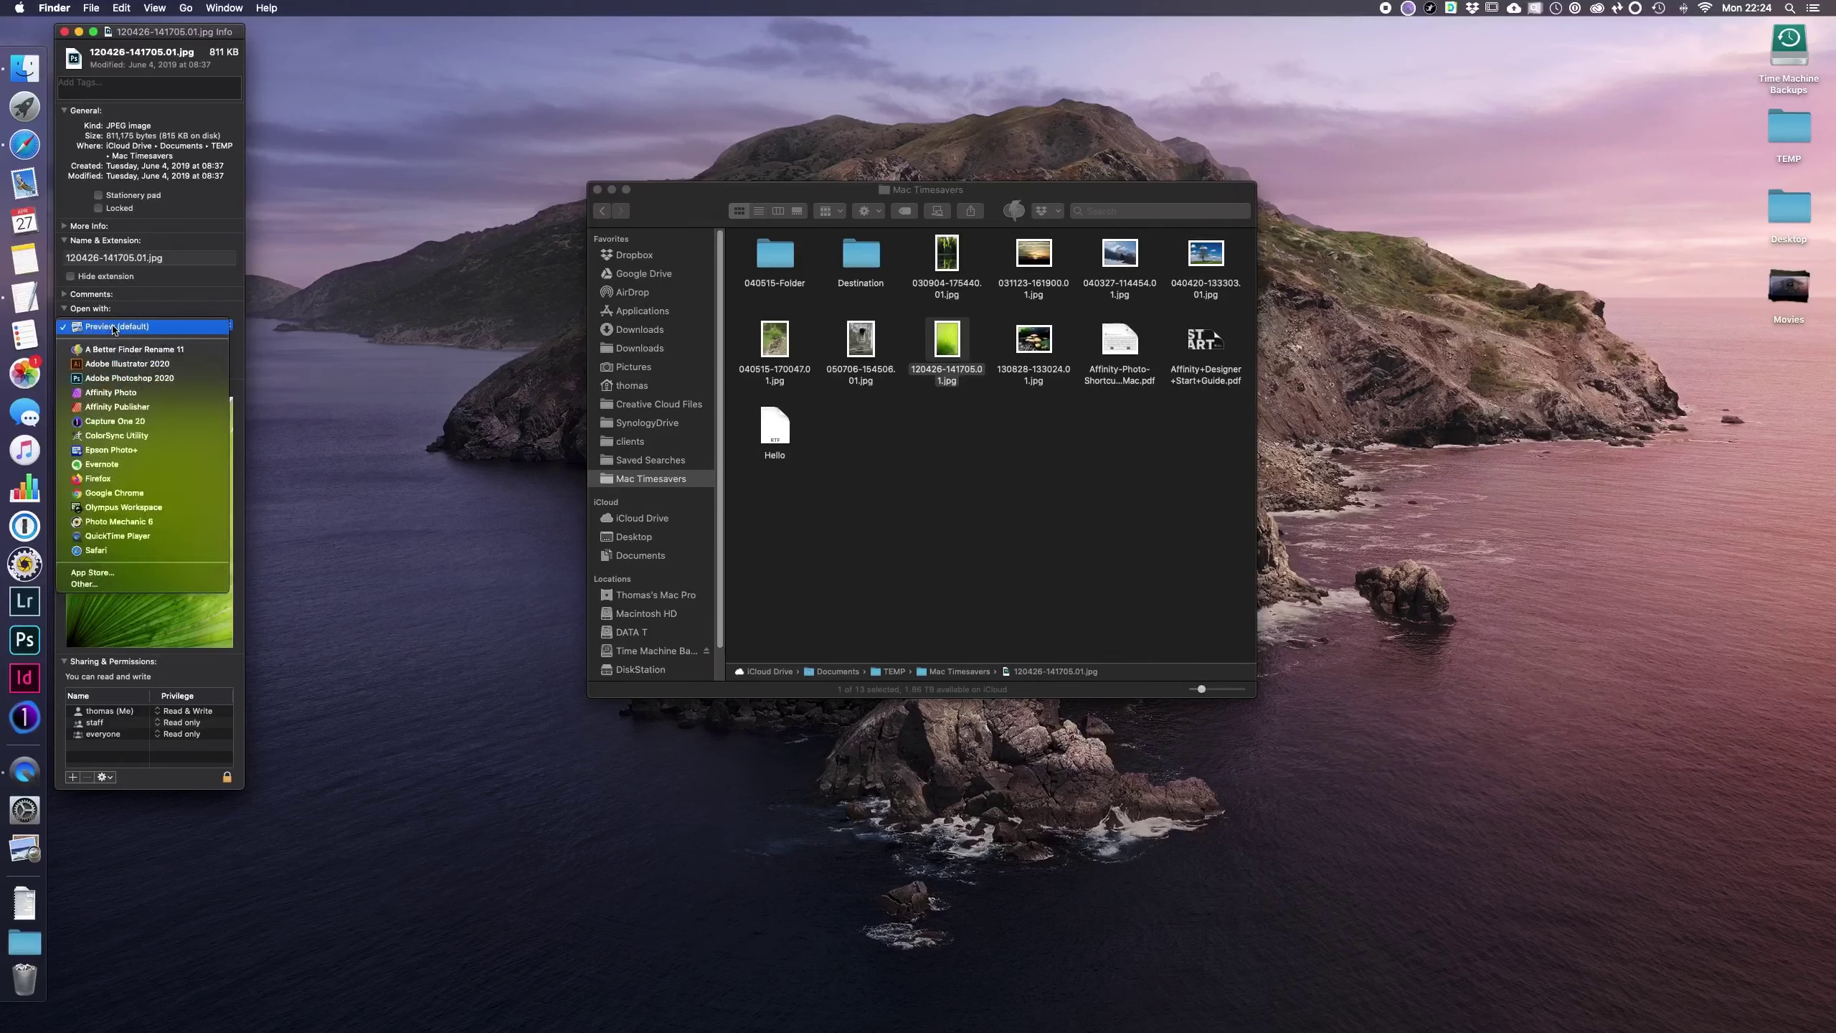
pyautogui.click(118, 377)
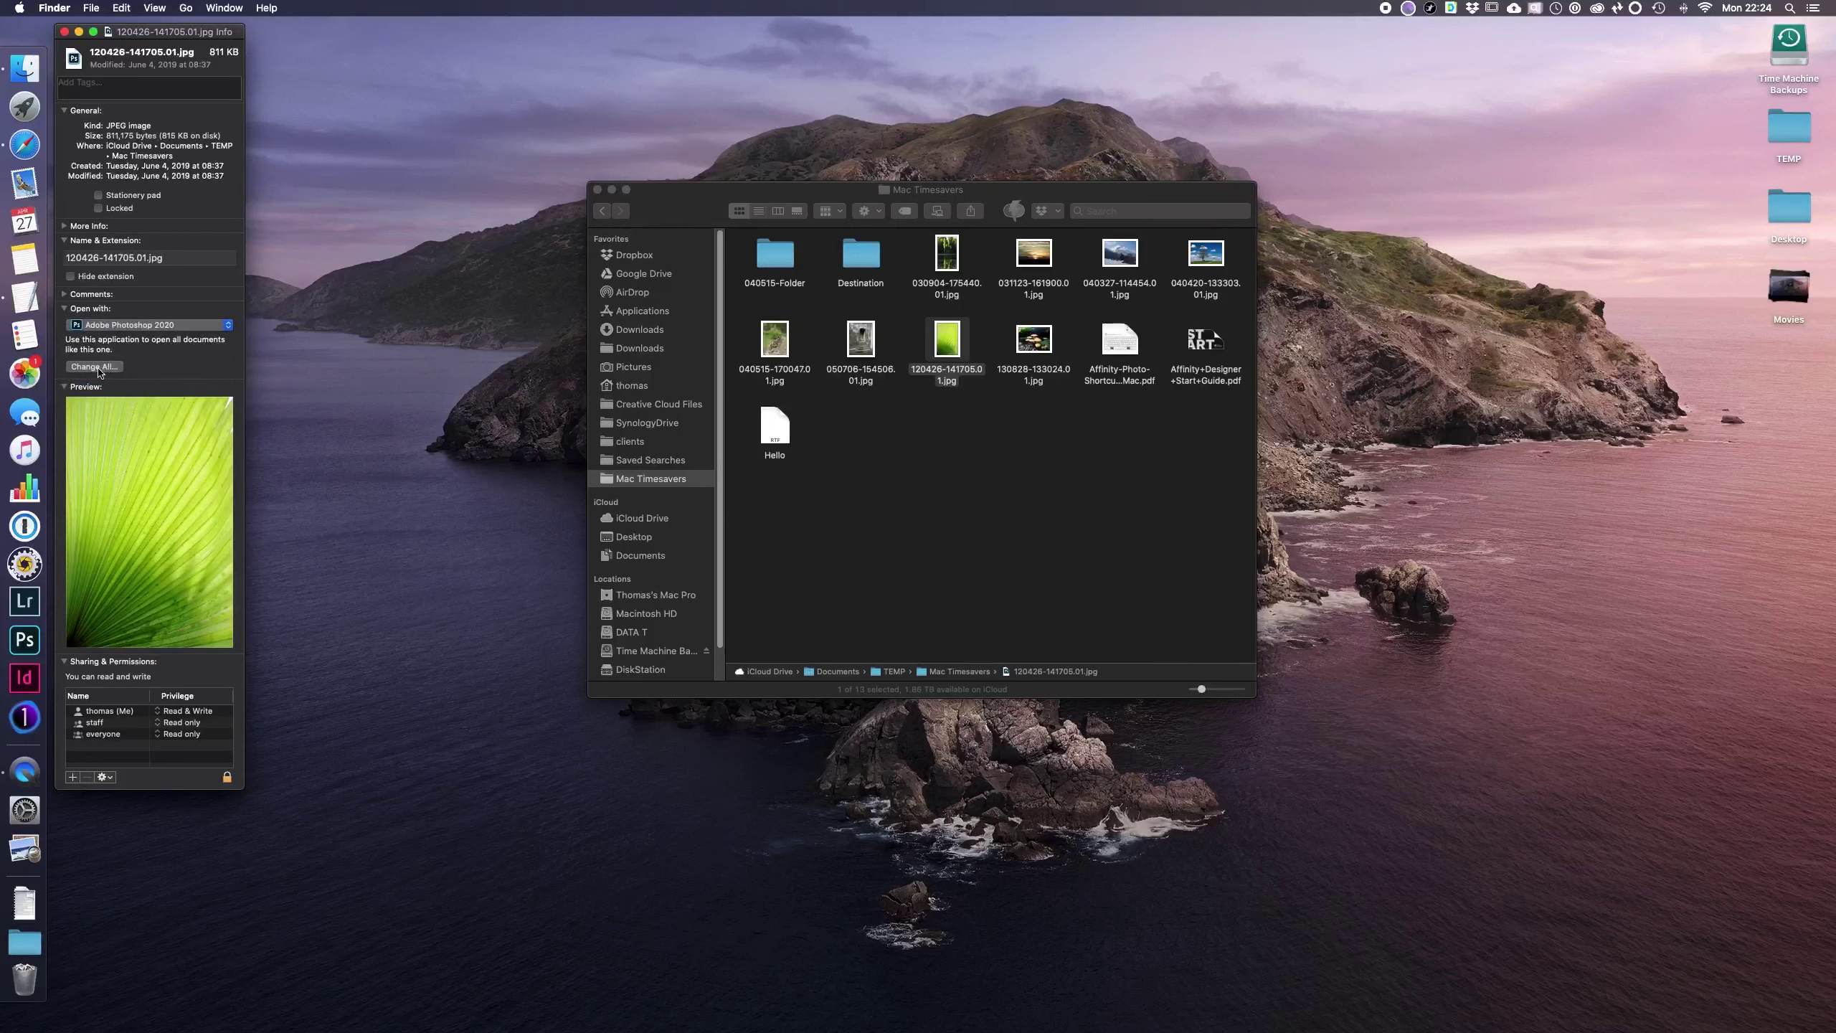
pyautogui.click(98, 366)
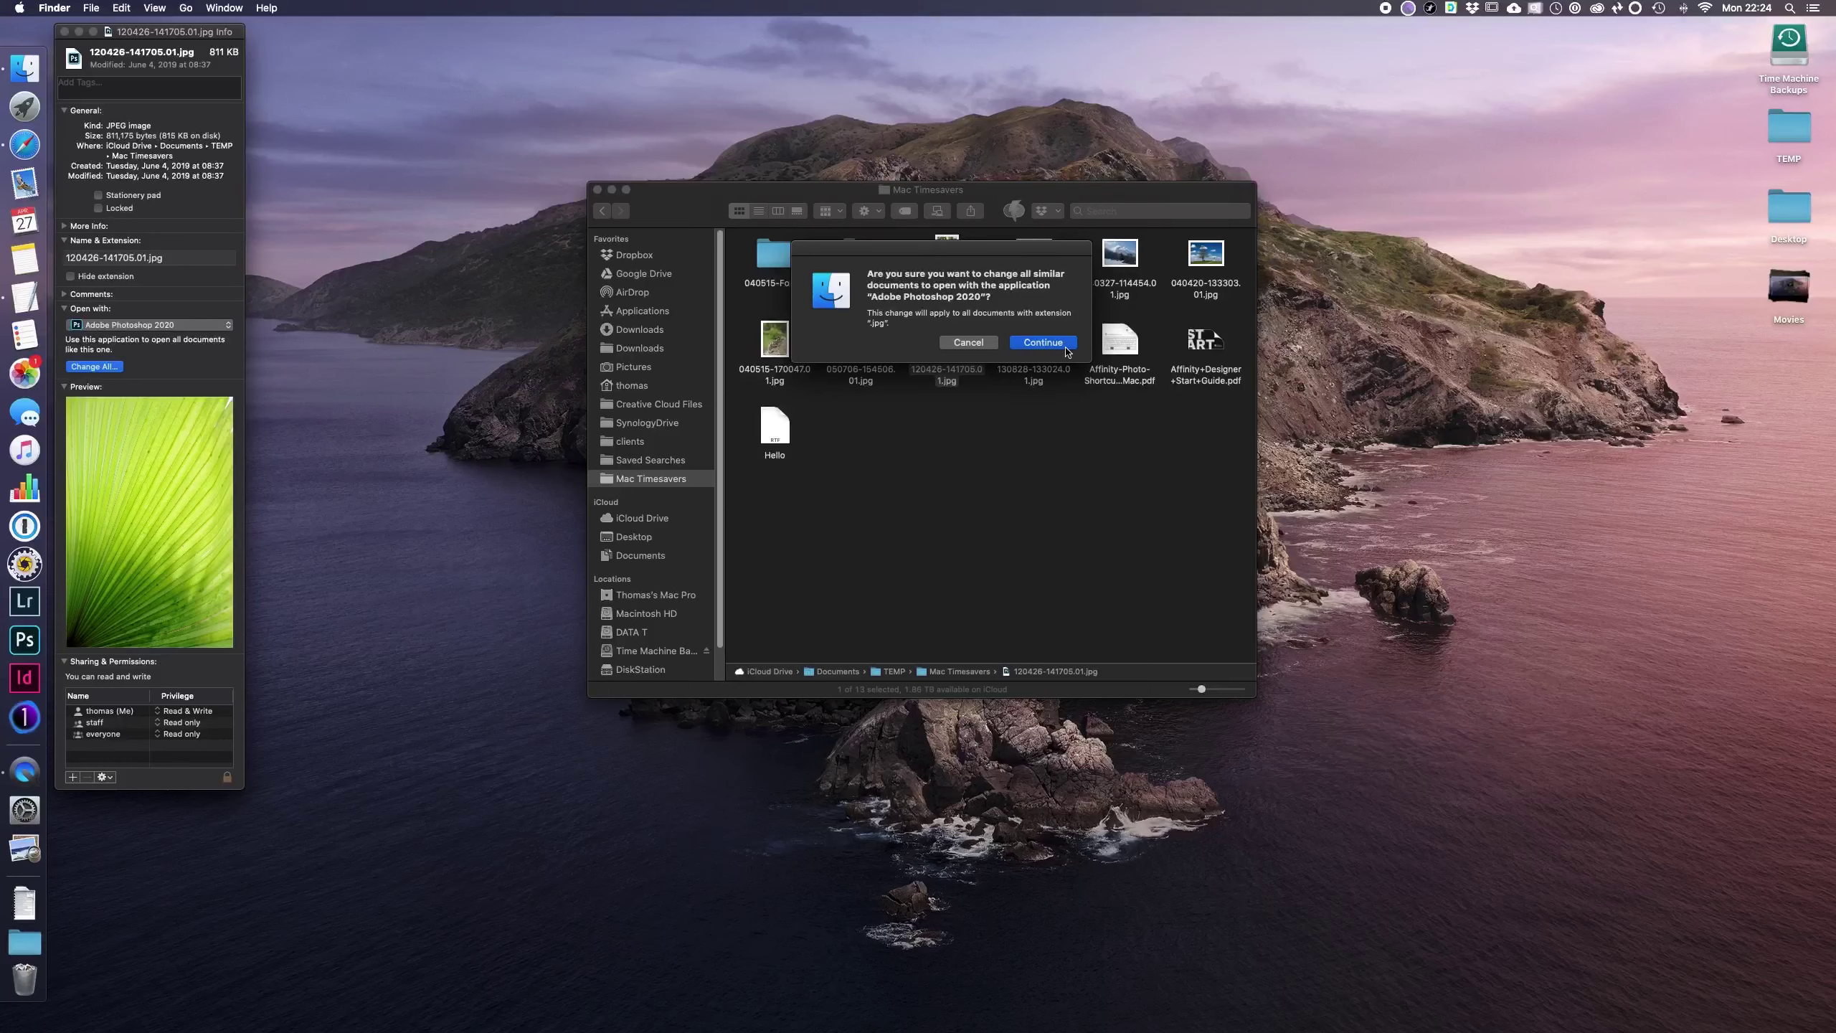
pyautogui.click(1043, 343)
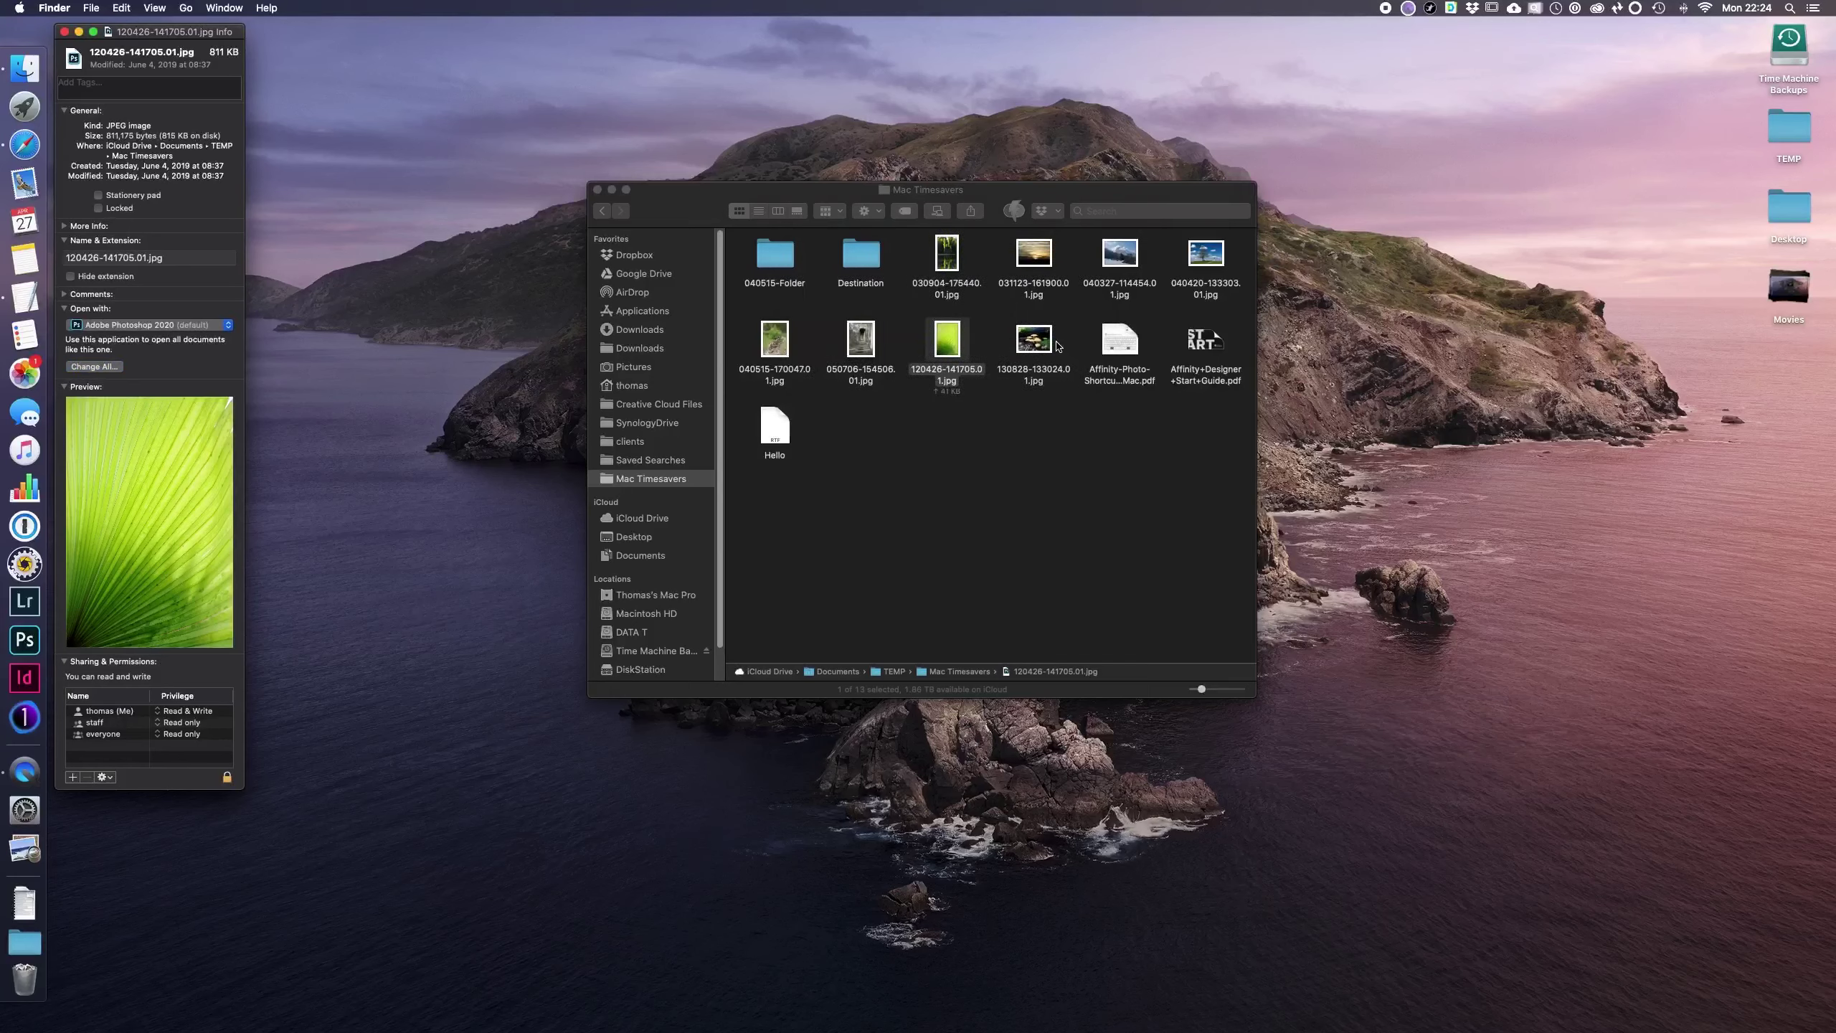
pyautogui.click(65, 32)
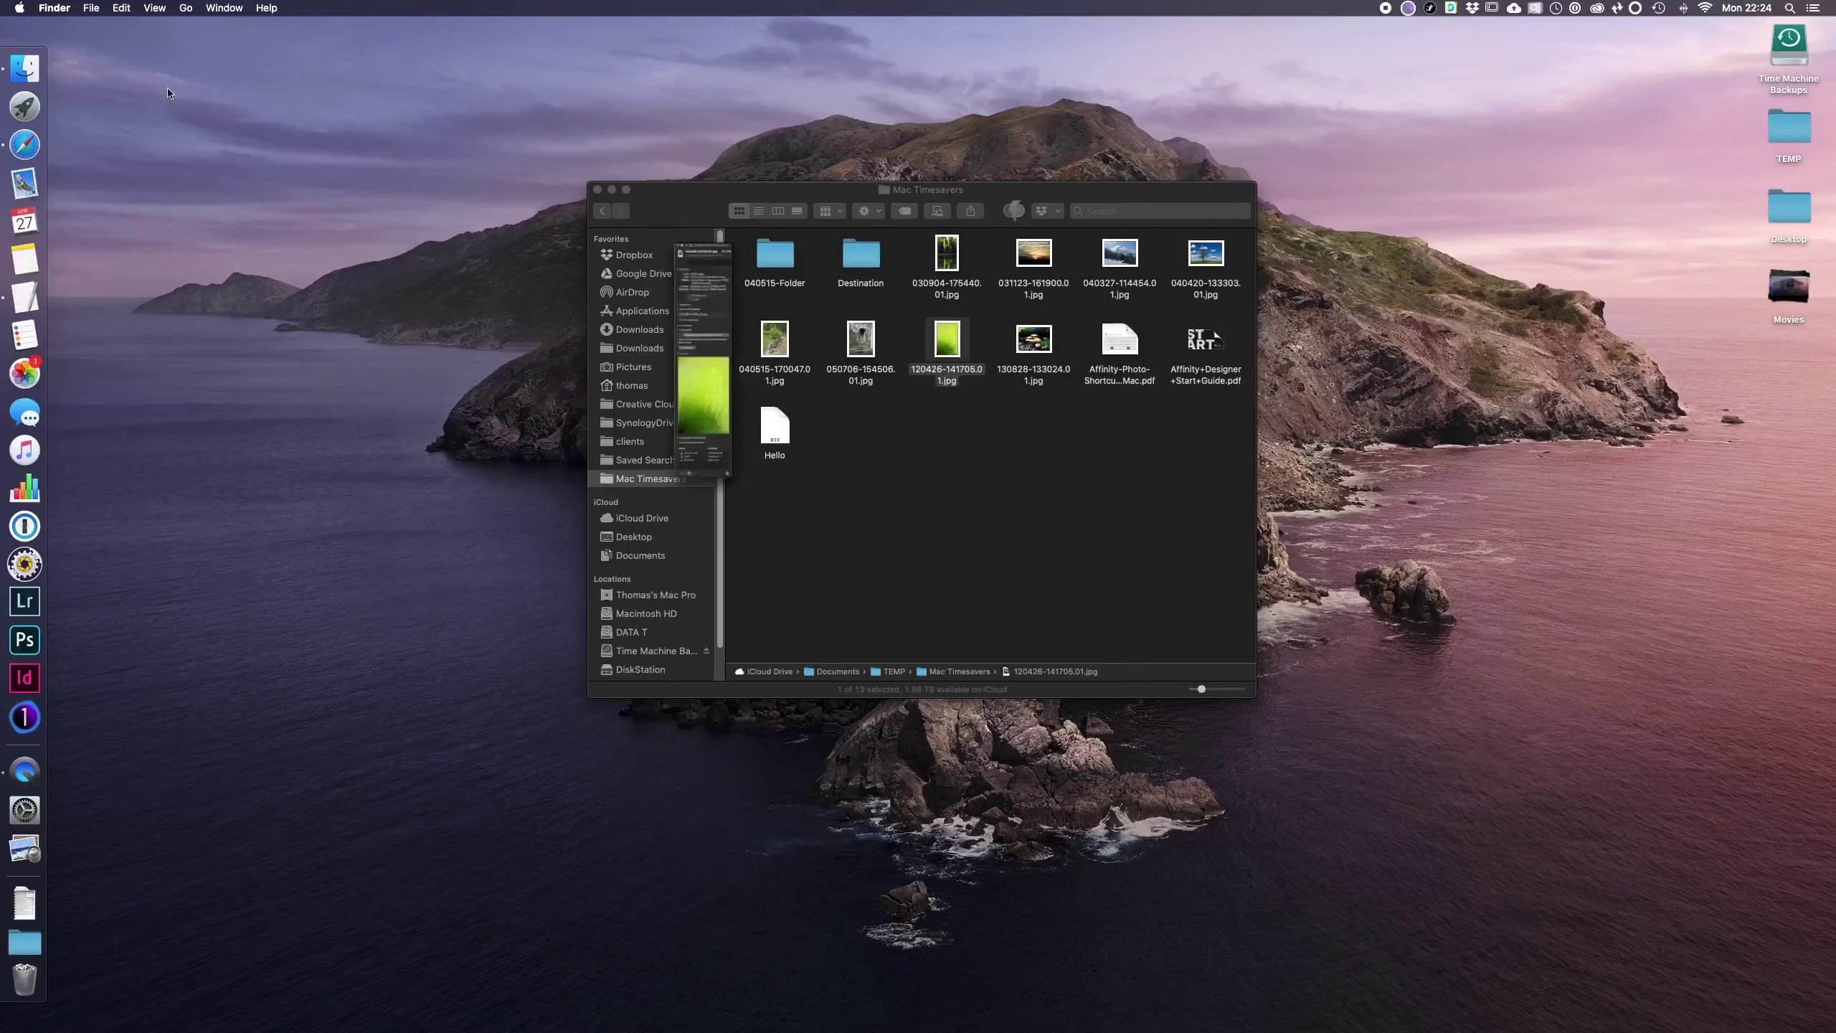
# Step: Make Acrobat Pro DC the default application for all PDF files through the info of Affinity-Photo-Shortcuts-Mac.pdf, and close the info window
pyautogui.rightClick(1121, 349)
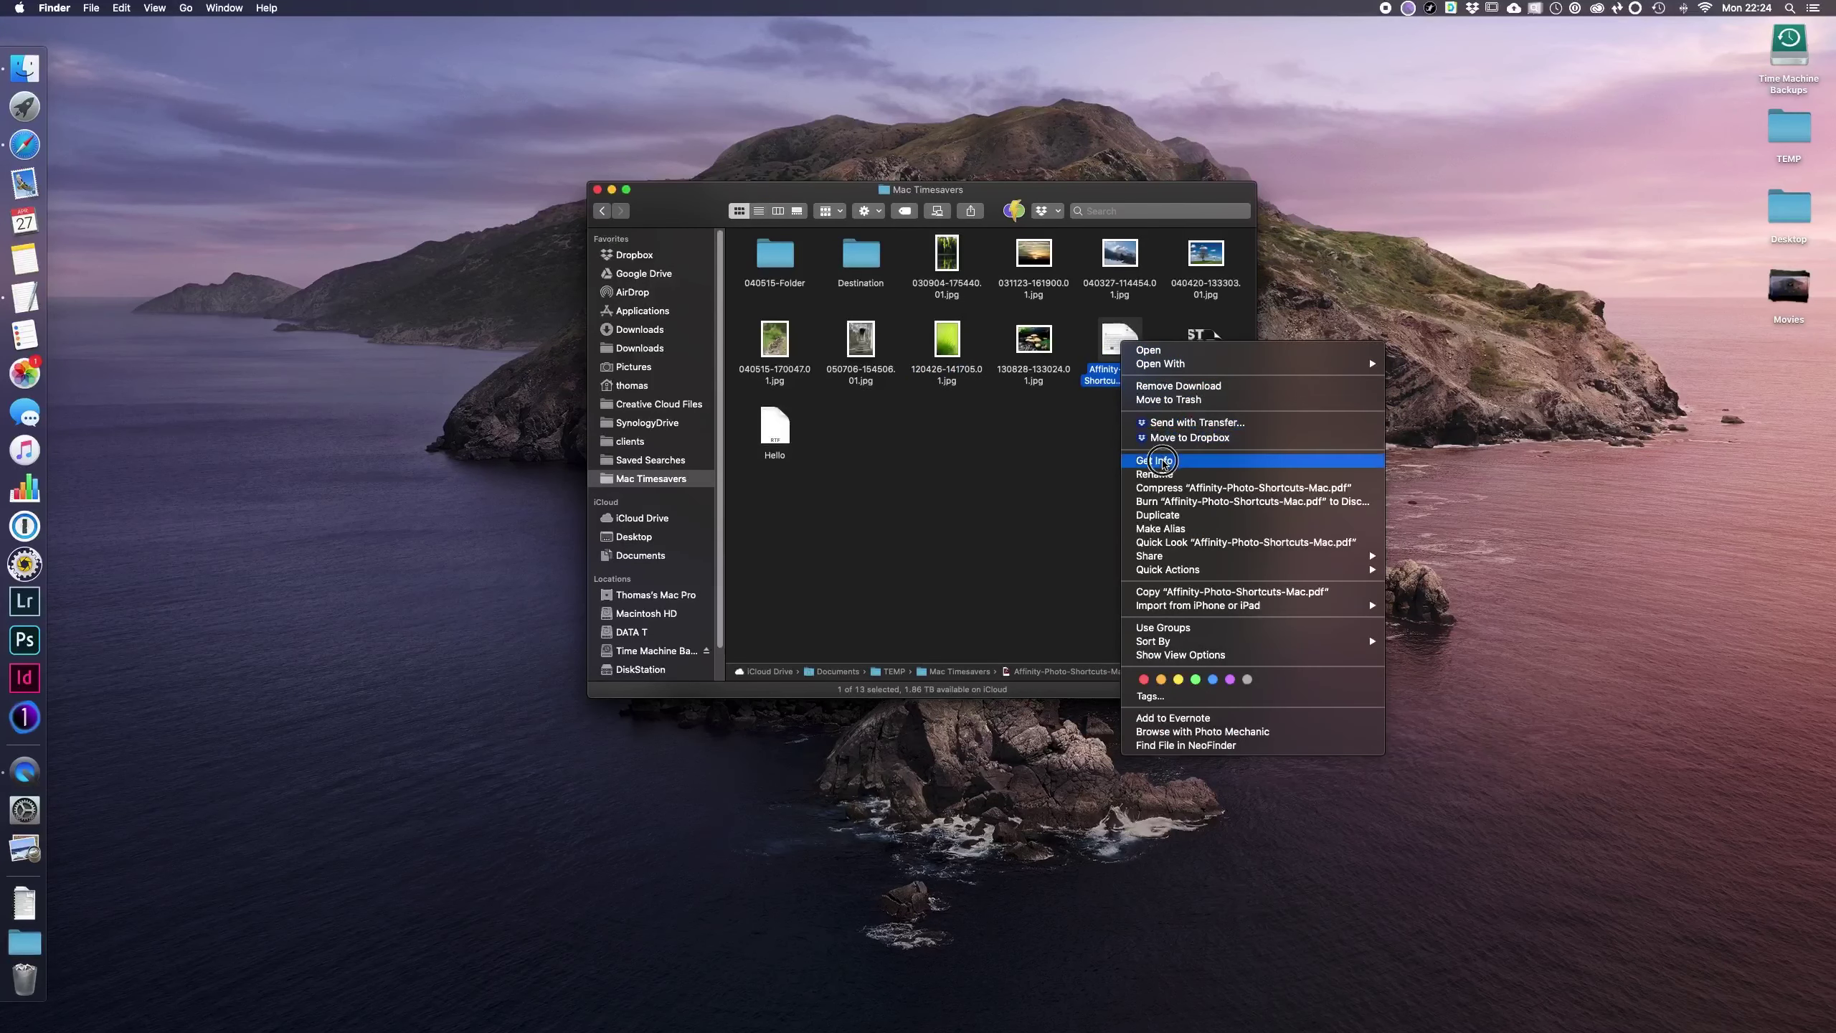
pyautogui.click(1162, 461)
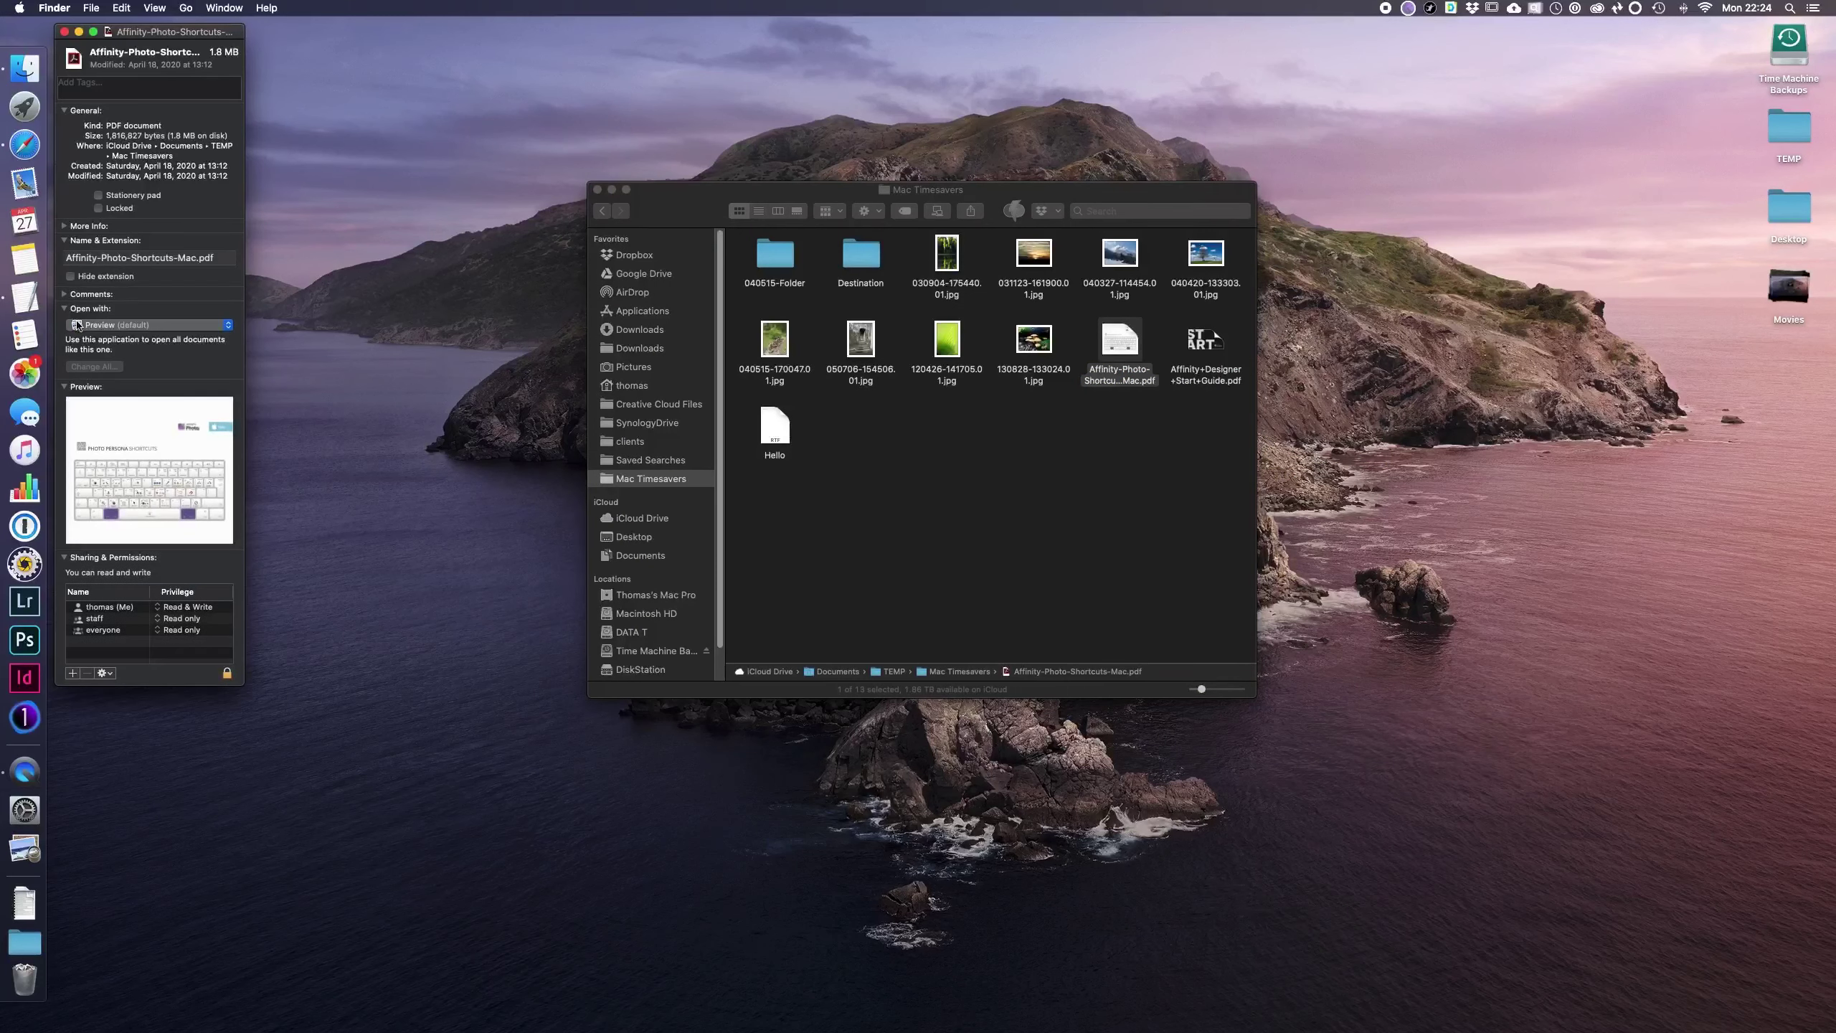
pyautogui.click(84, 327)
pyautogui.click(92, 349)
pyautogui.click(91, 366)
pyautogui.click(1043, 343)
pyautogui.click(64, 31)
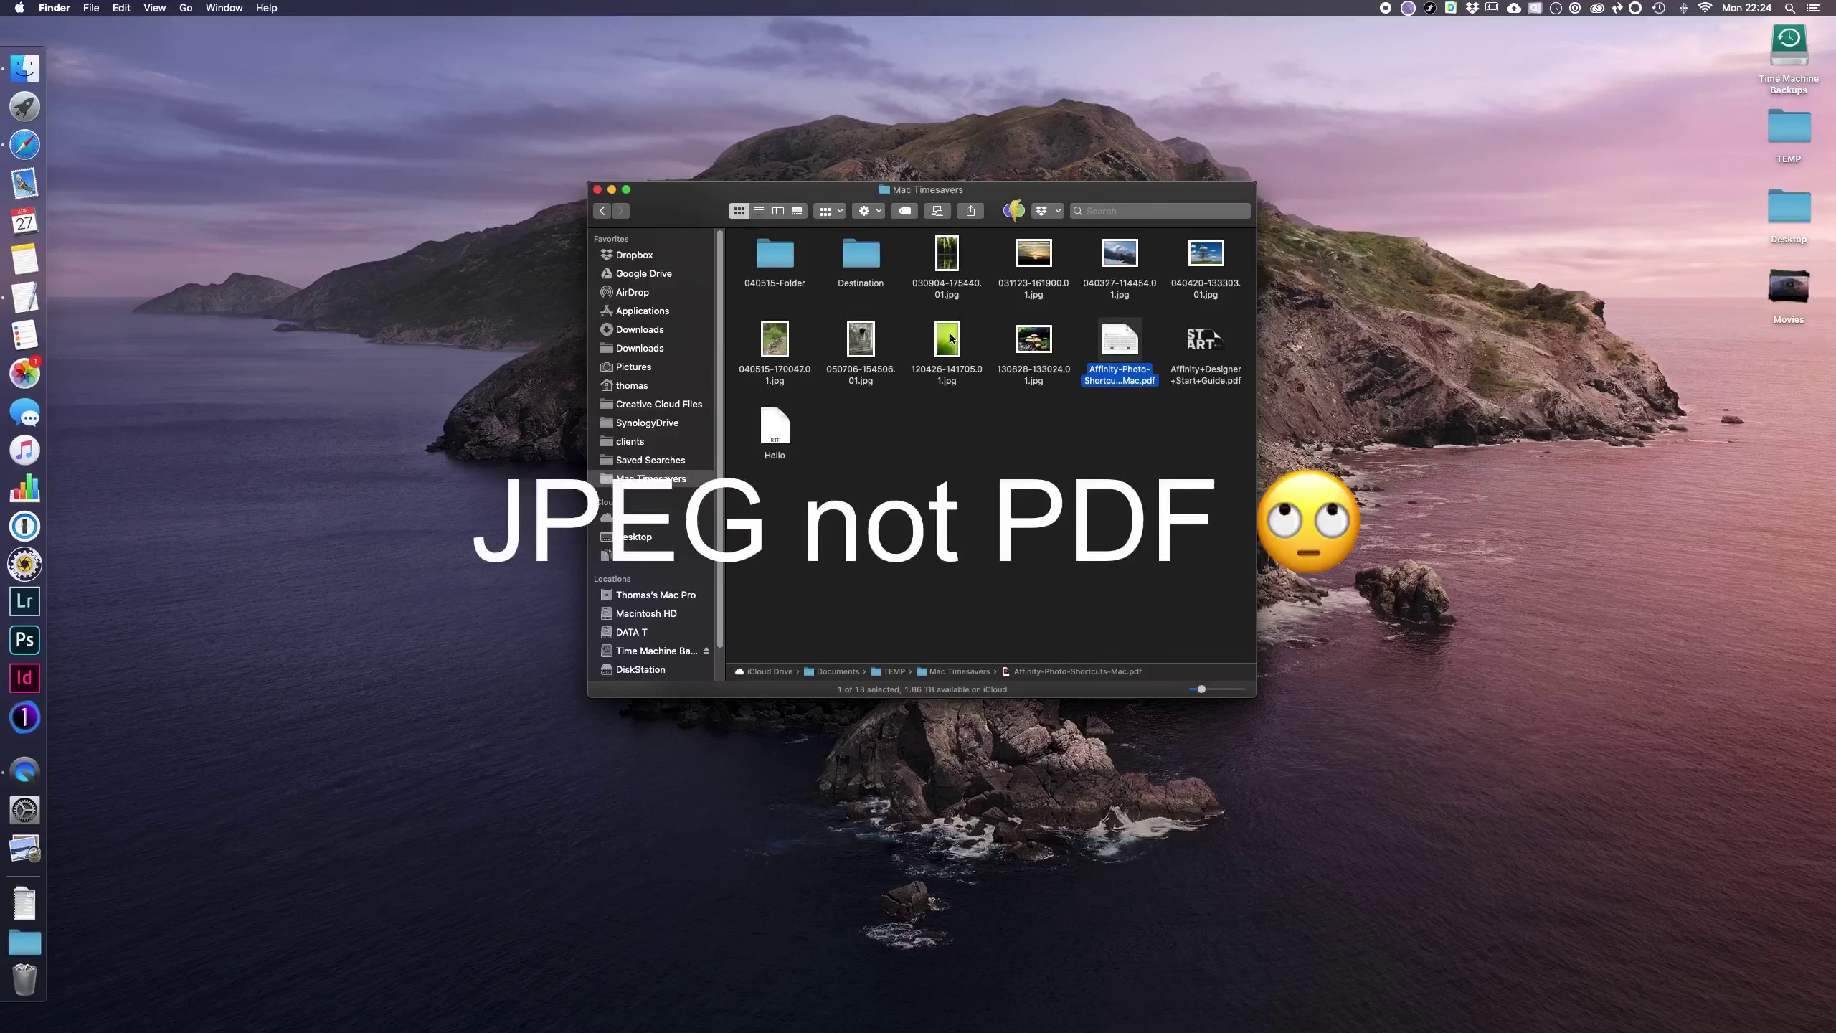
# Step: Open 120426-141705.01.jpg and Affinity-Photo-Shortcuts-Mac.pdf in their default applications, hide each application again and deselect the file
pyautogui.click(950, 339)
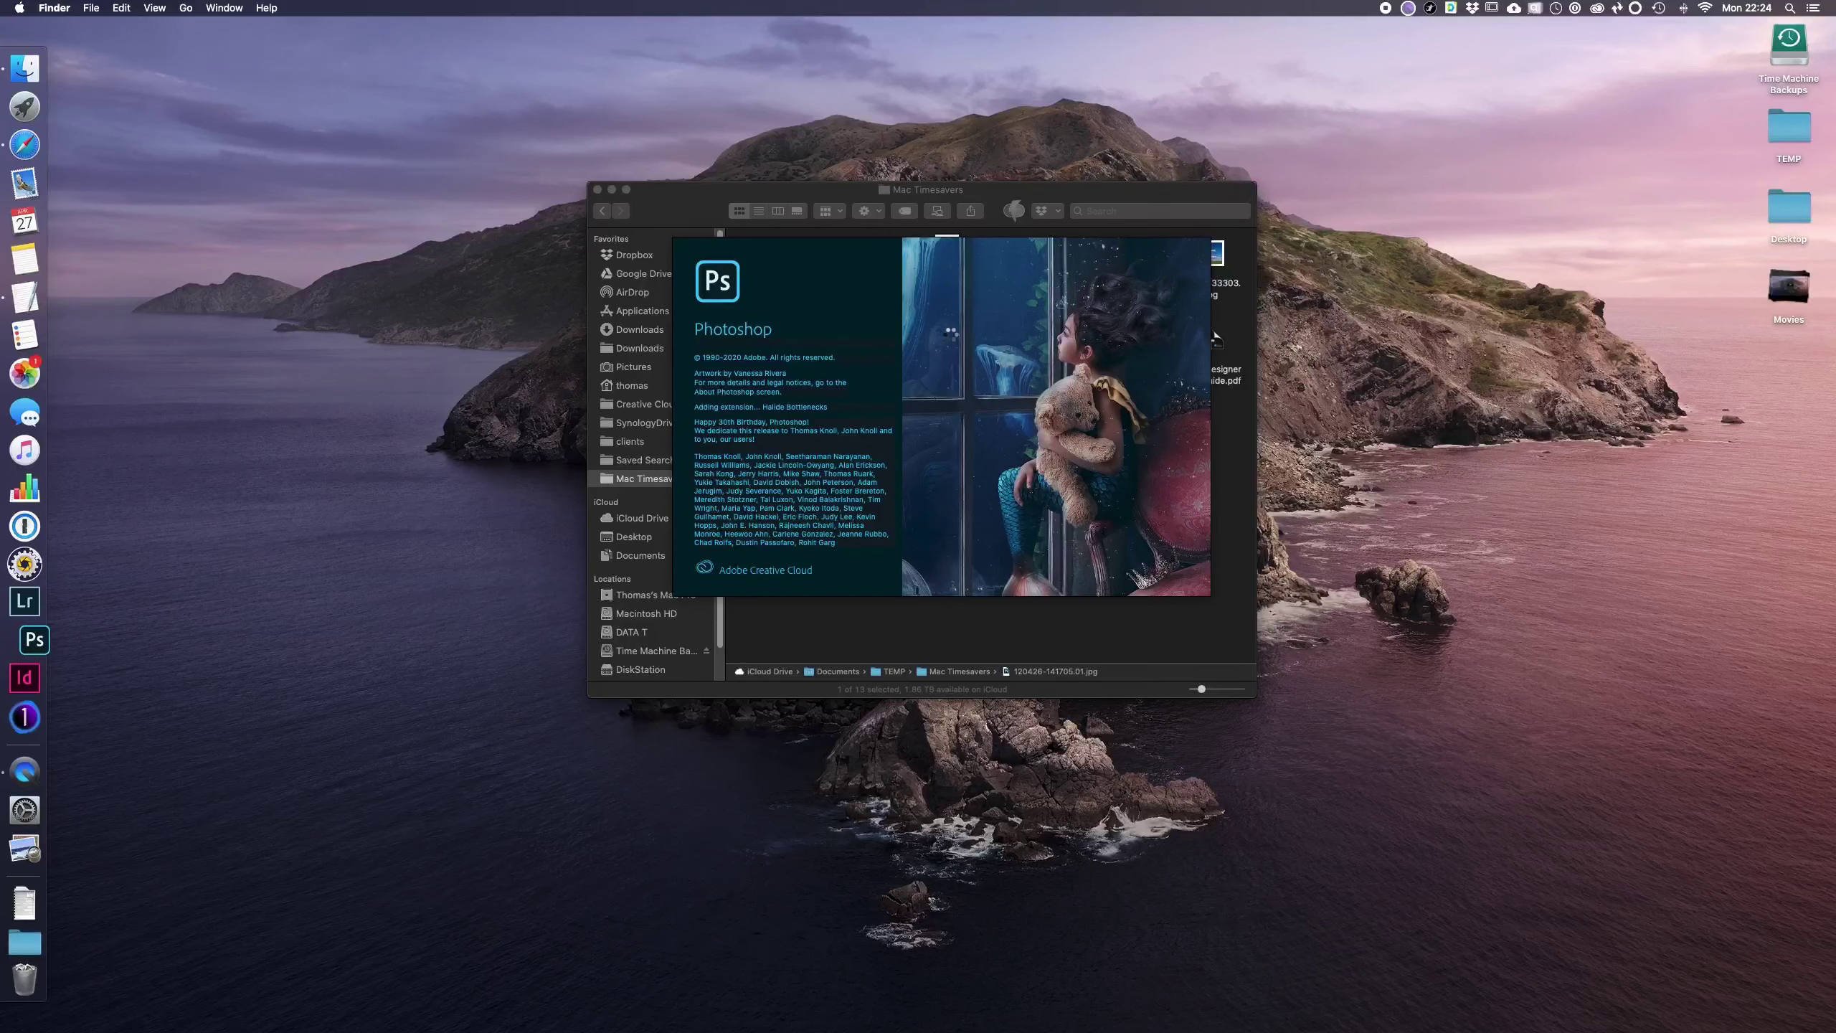
pyautogui.press('super+h')
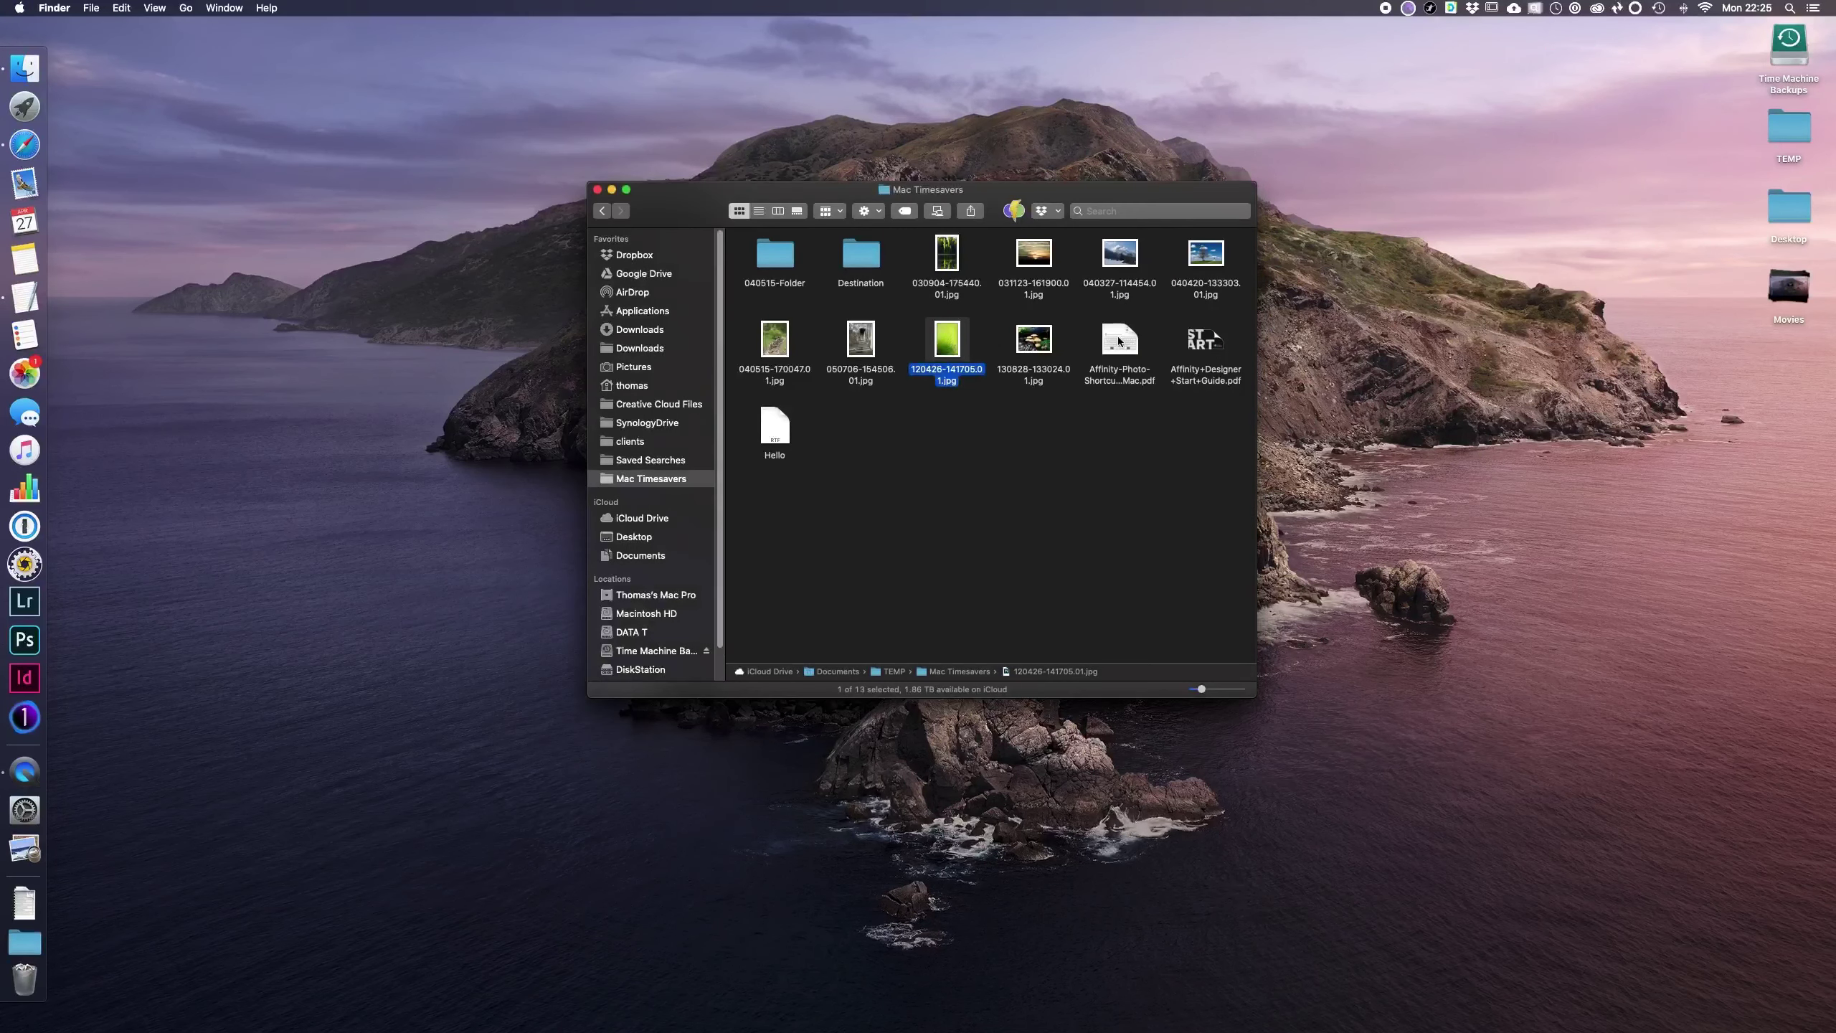
pyautogui.doubleClick(1118, 341)
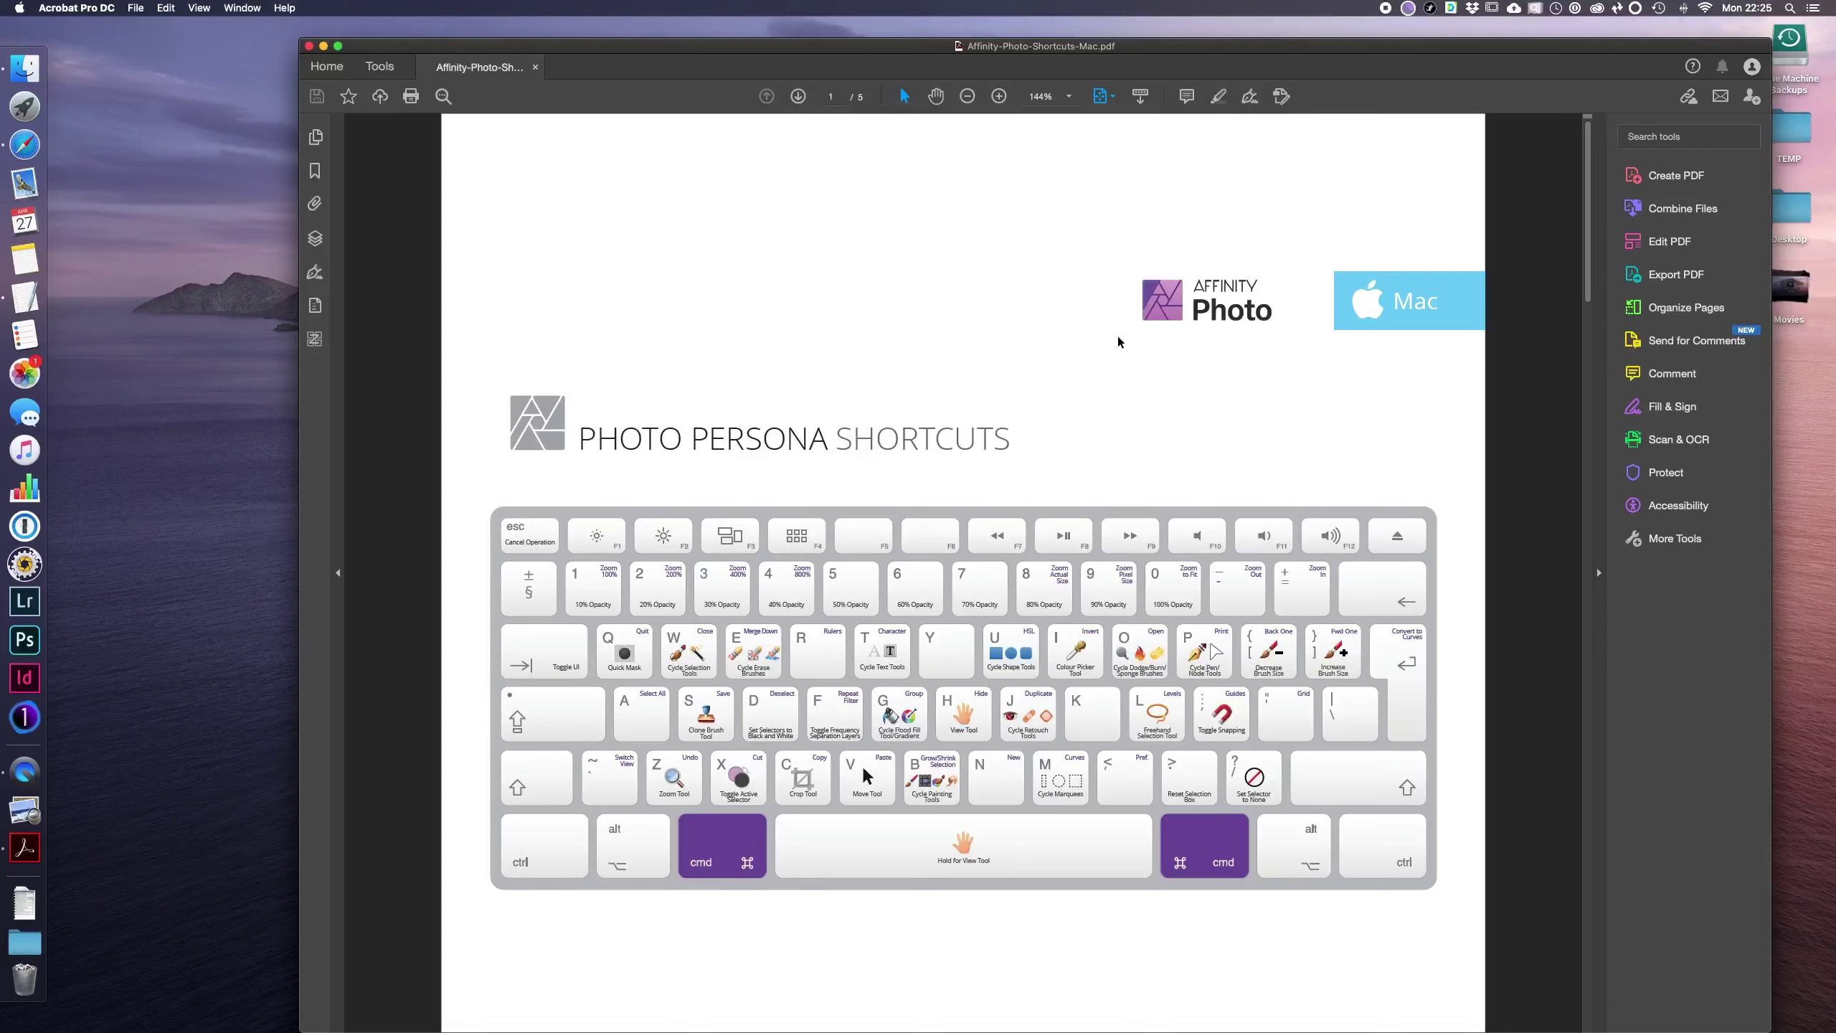
pyautogui.press('super+h')
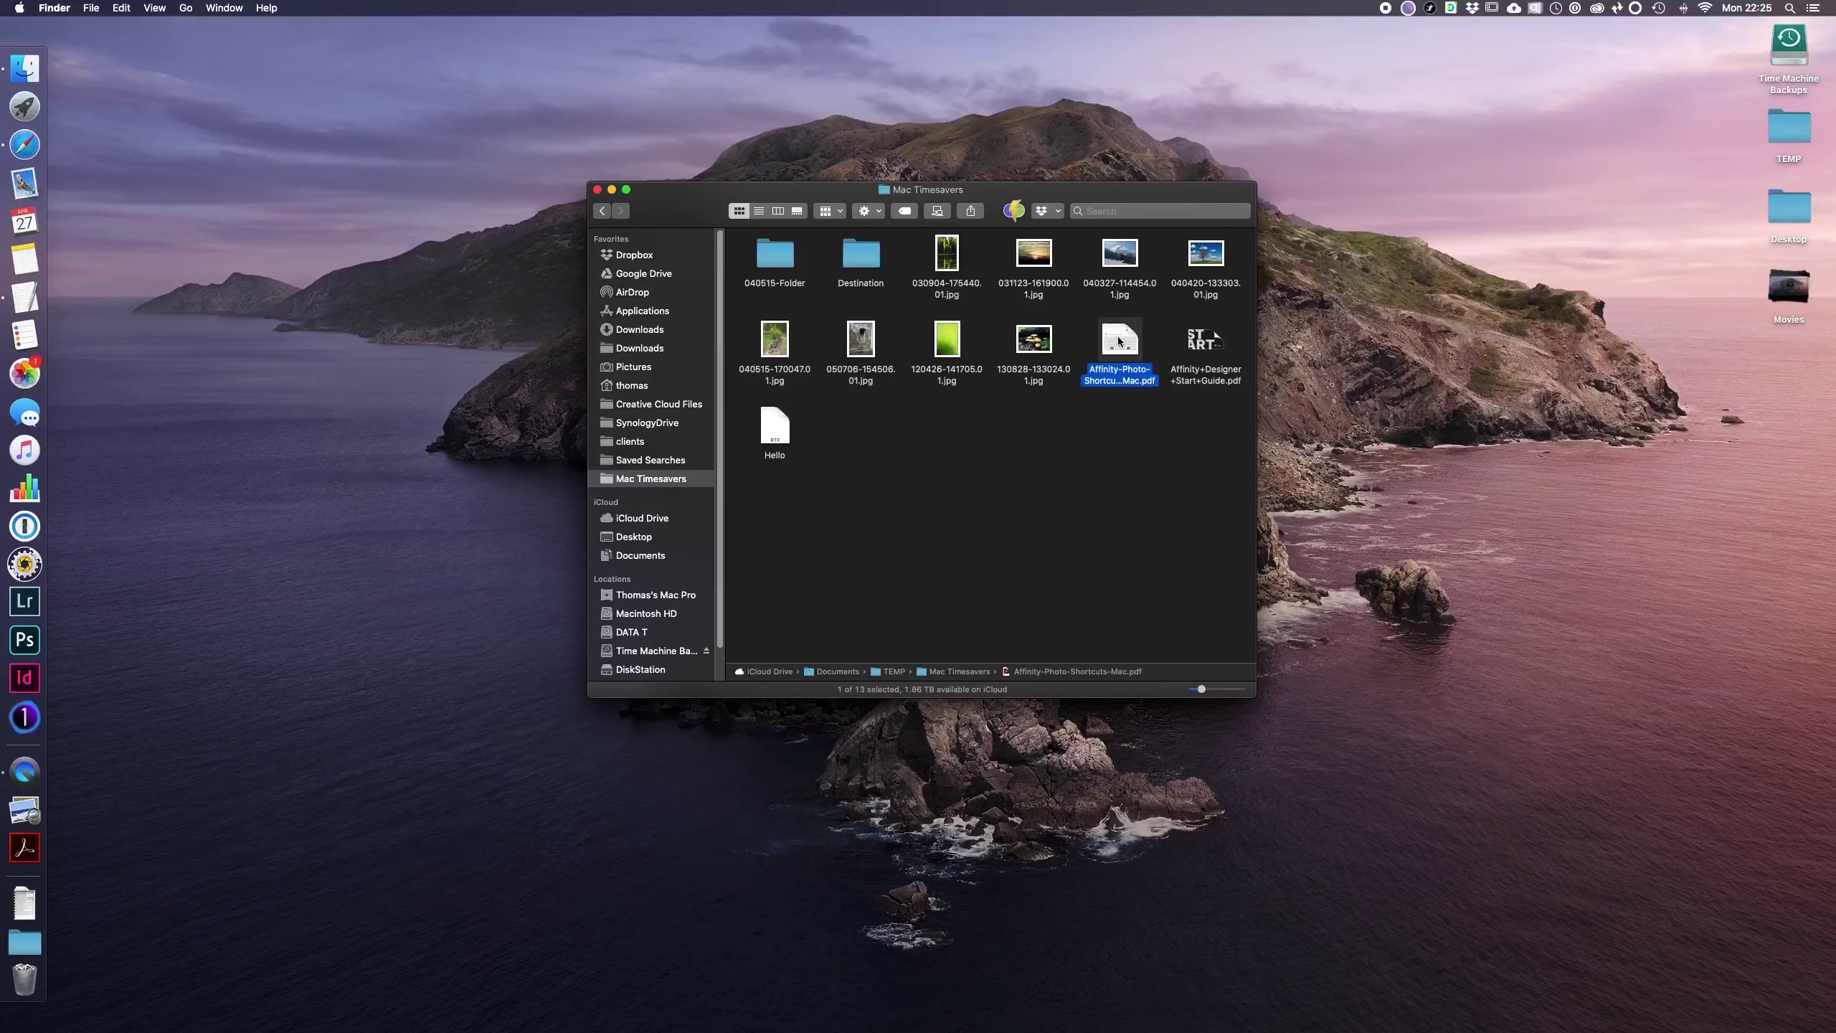
pyautogui.click(870, 431)
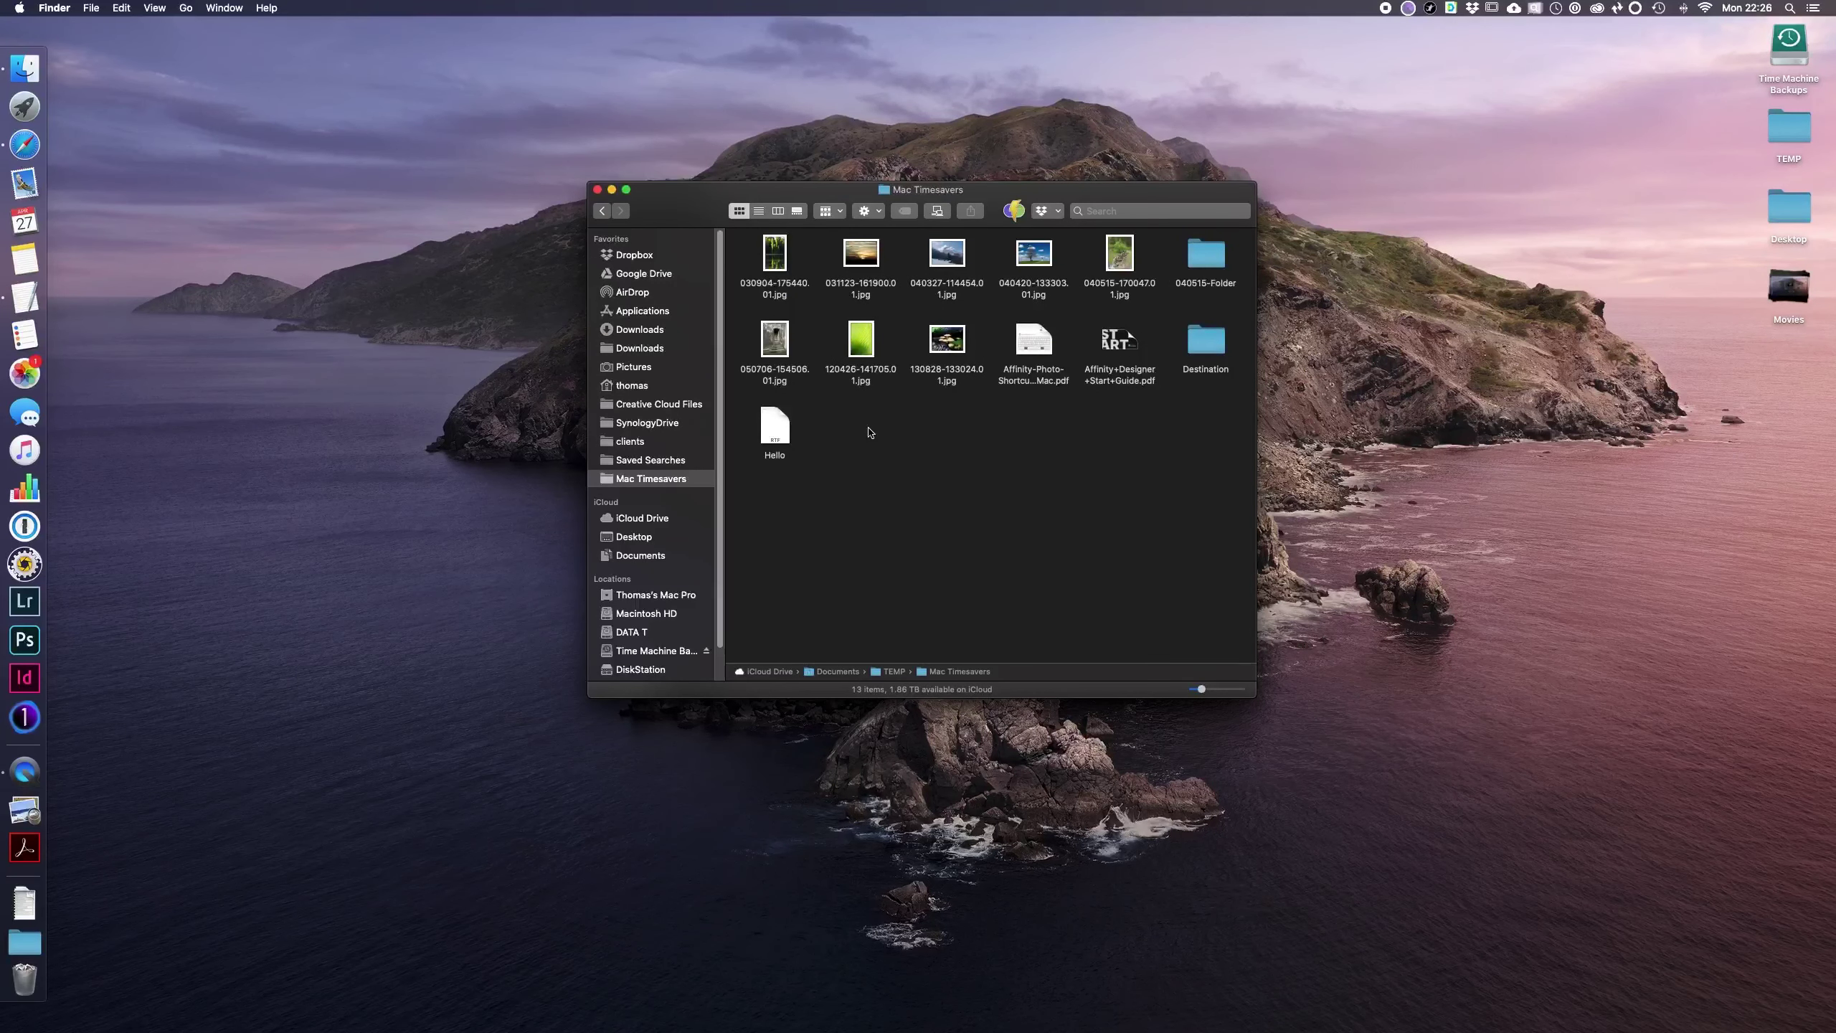
# Step: Show the Mac Timesavers folder in column view and set Finder to keep folders on top in windows when sorting by name
pyautogui.click(778, 211)
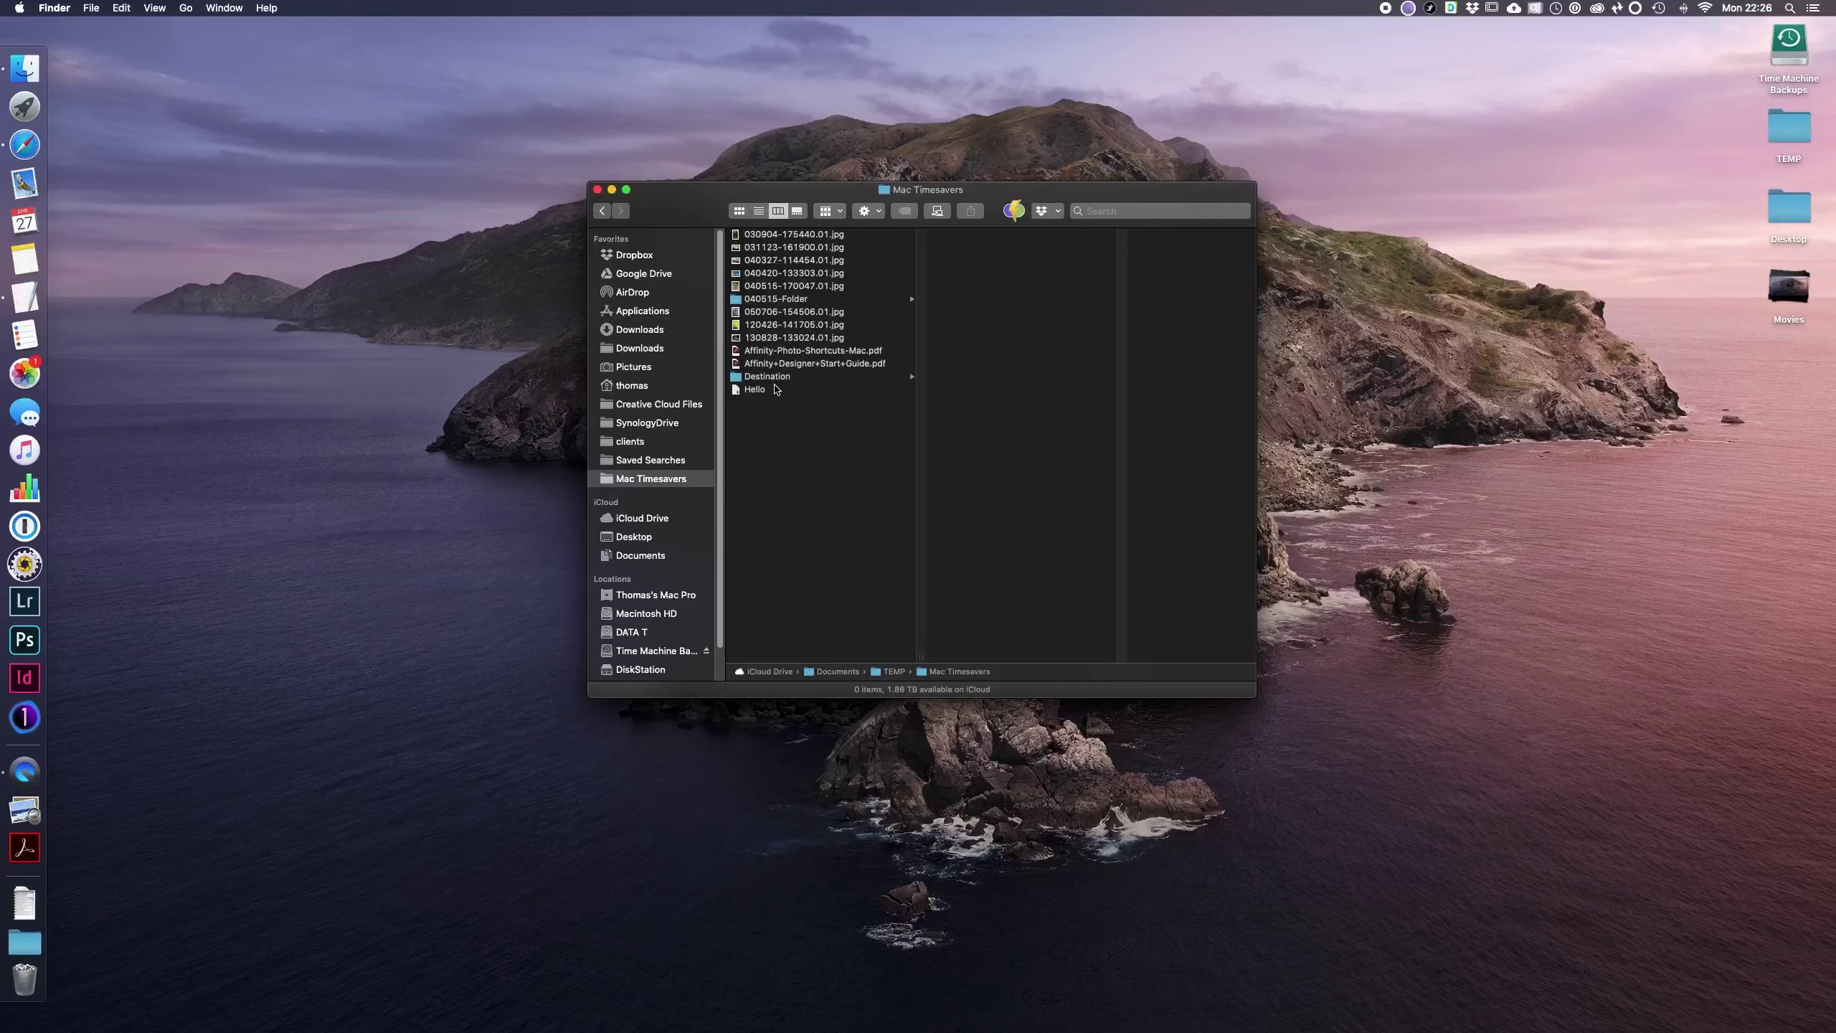
pyautogui.click(55, 9)
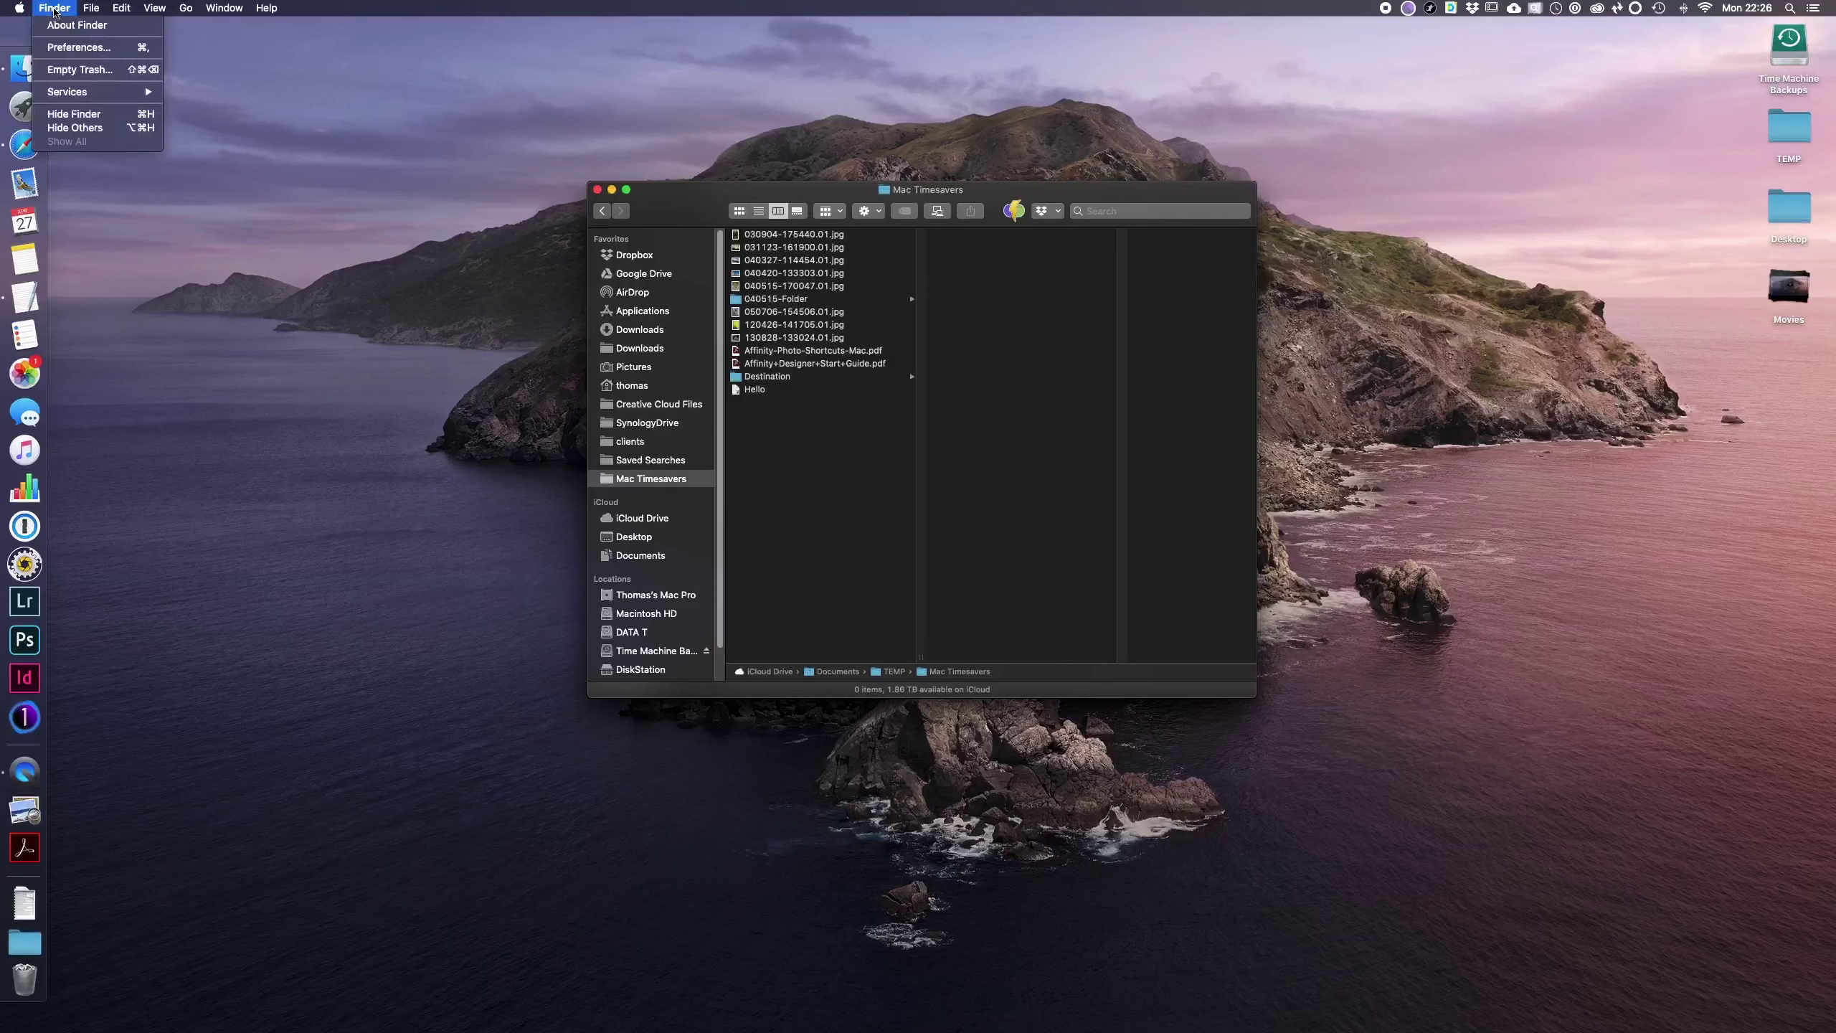
pyautogui.click(72, 48)
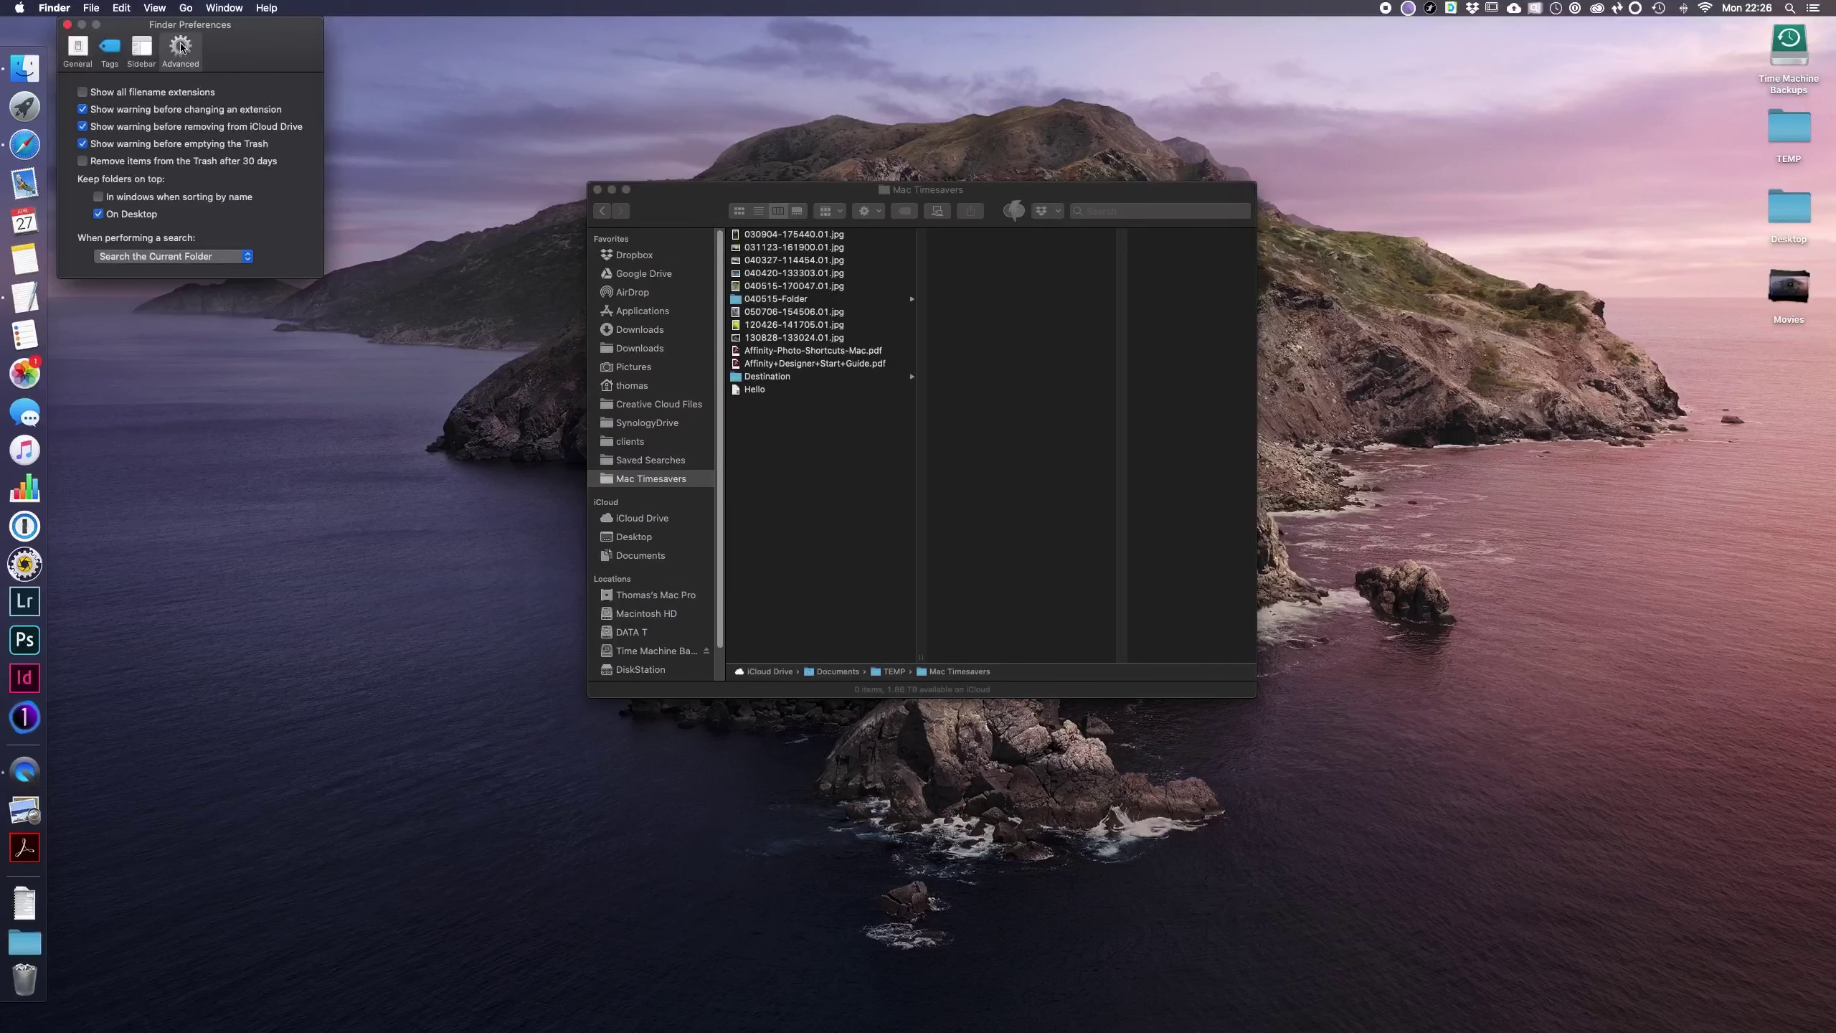
pyautogui.click(183, 50)
pyautogui.click(98, 197)
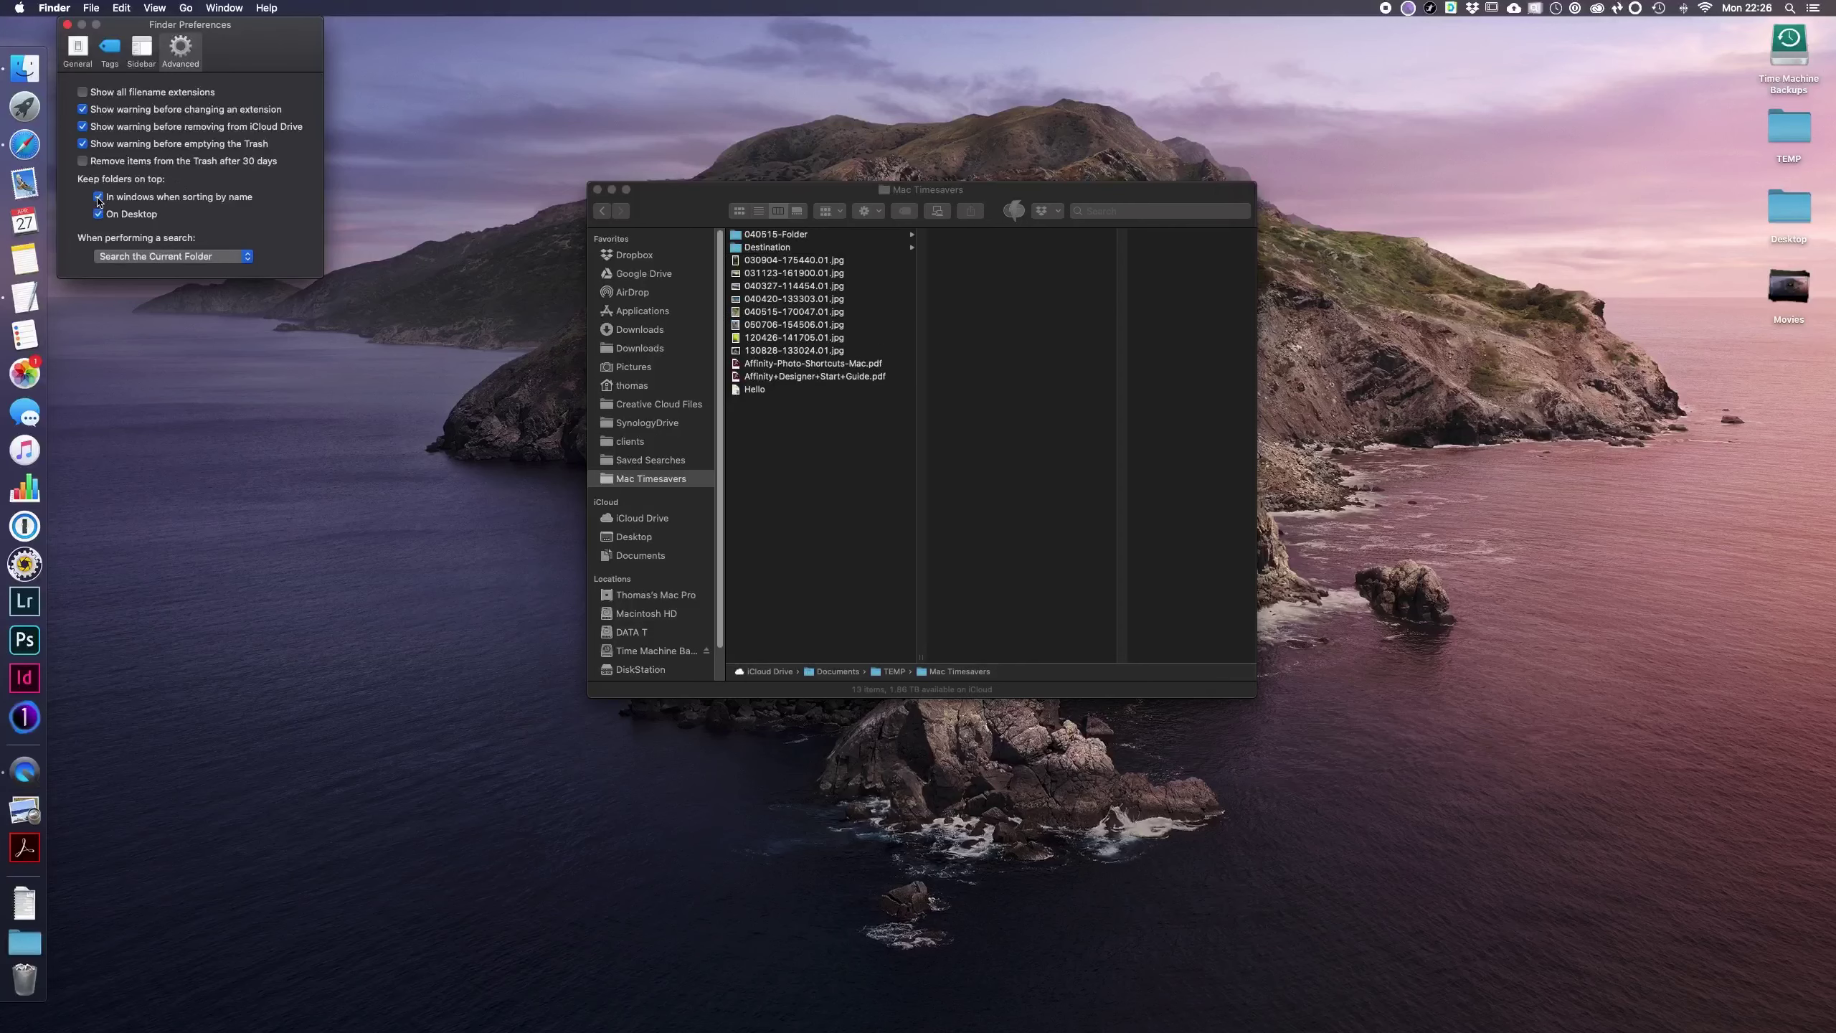
pyautogui.click(67, 25)
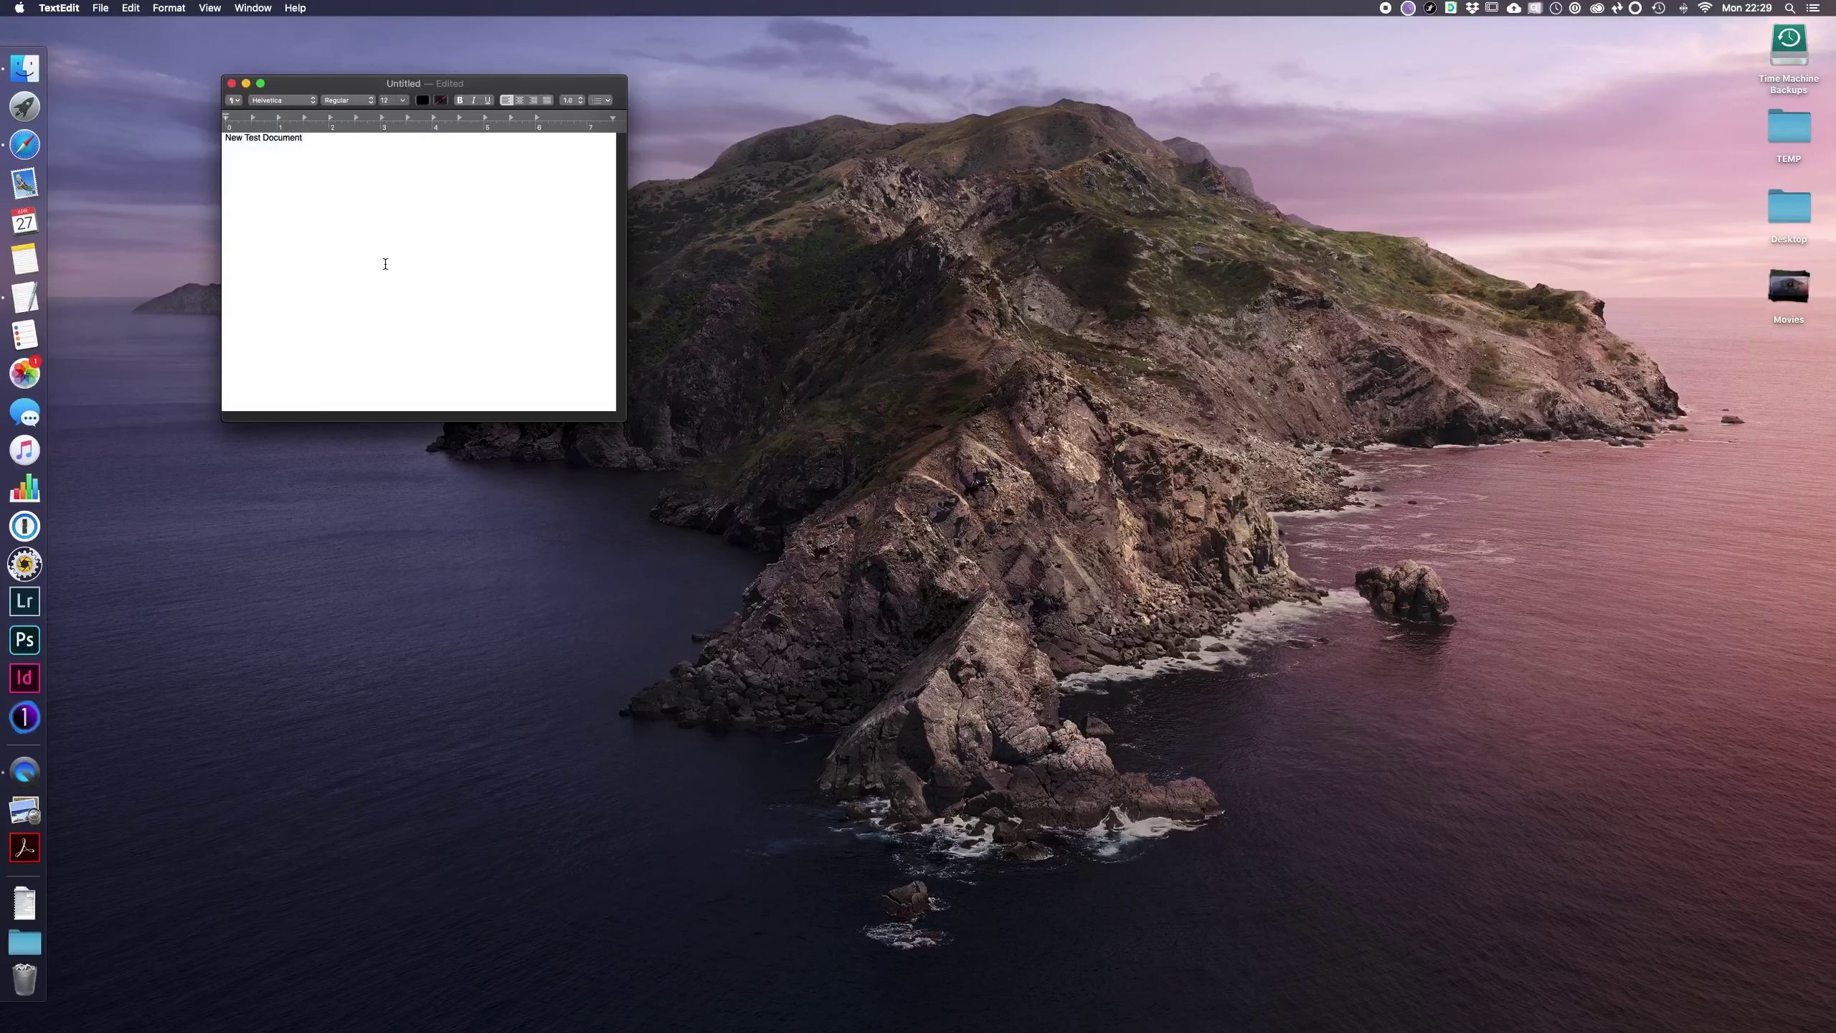
# Step: Open the save dialog for the untitled TextEdit document, expand it to look through the sidebar folders, and collapse it
pyautogui.press('super+s')
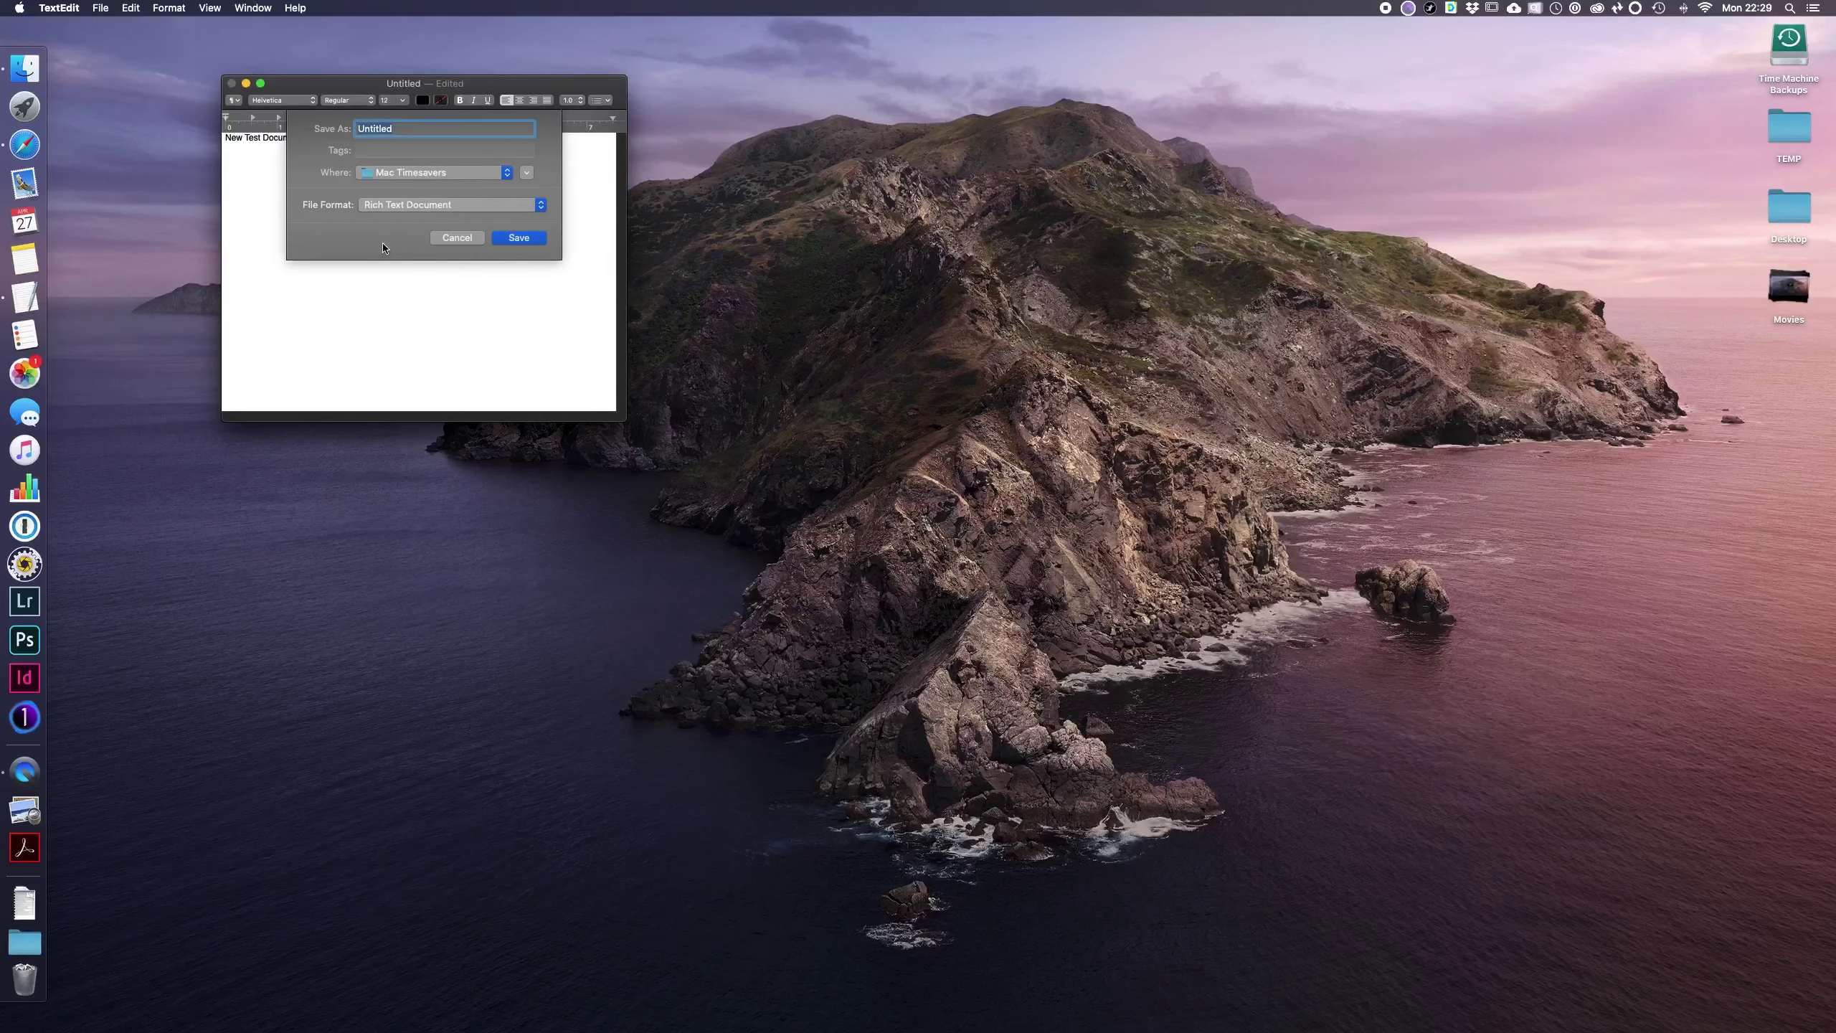
pyautogui.click(528, 173)
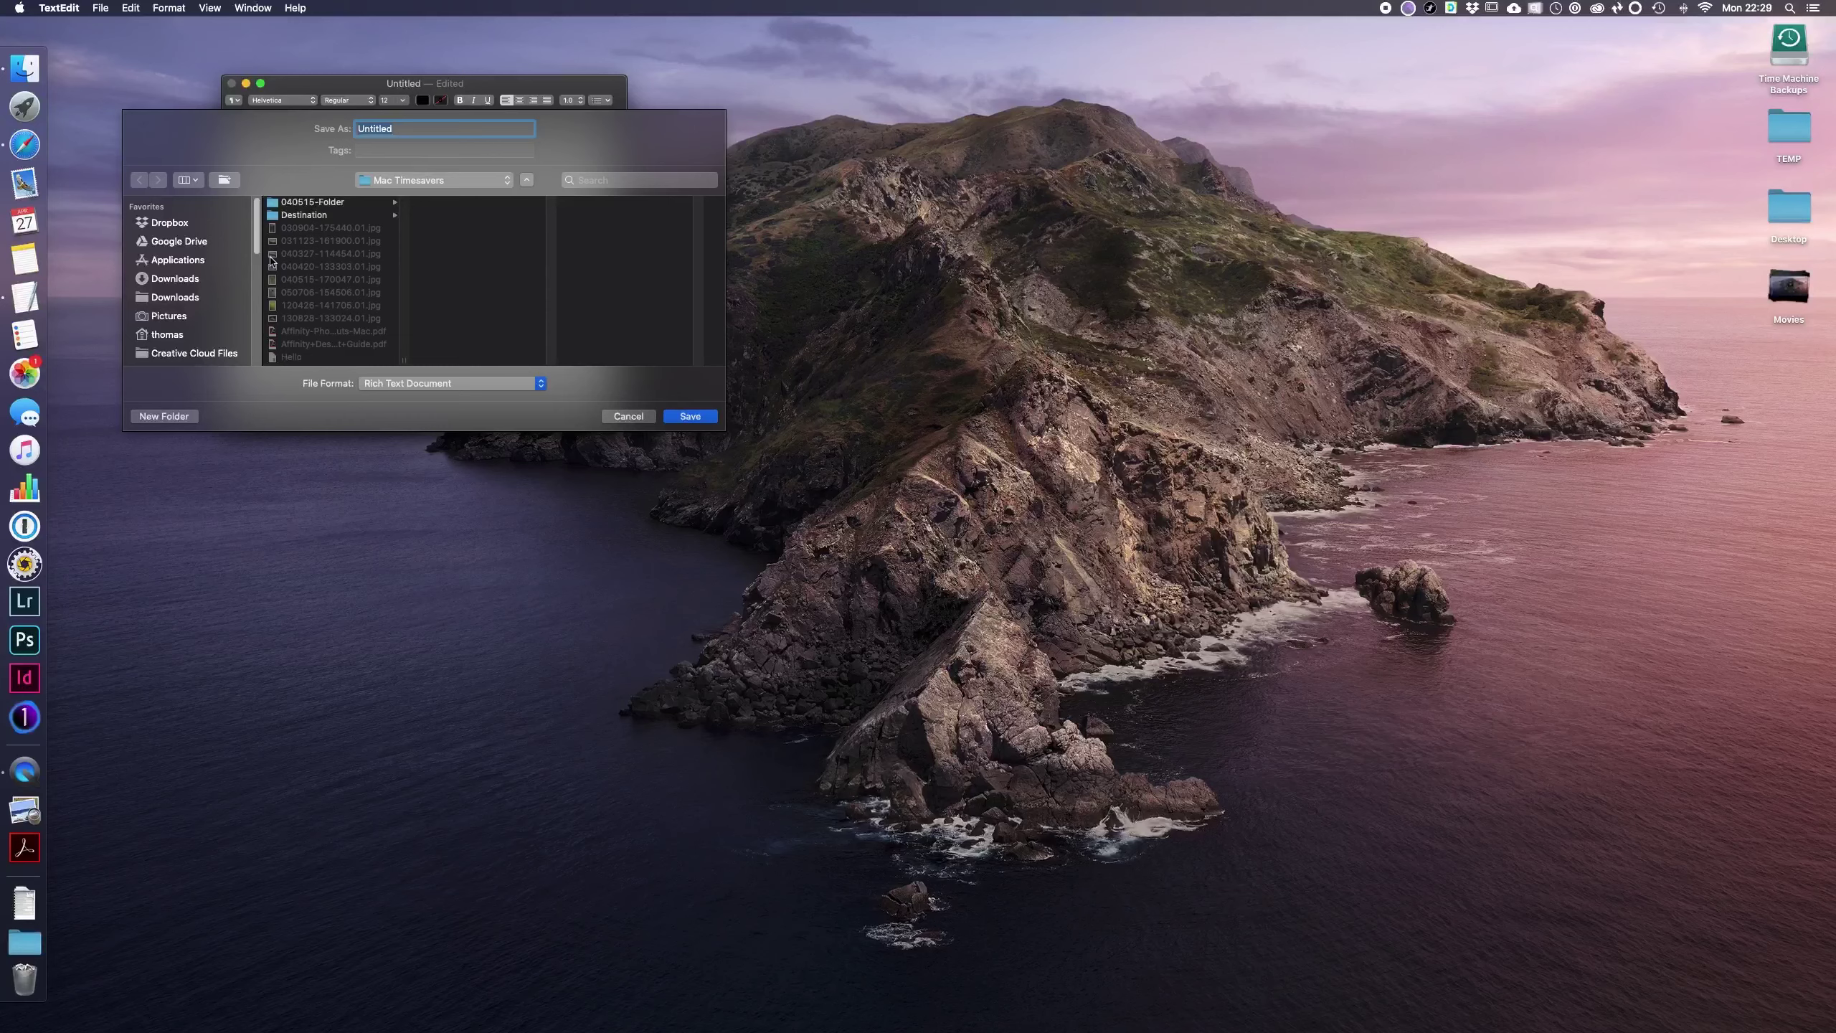
pyautogui.scroll(-4, 192, 332)
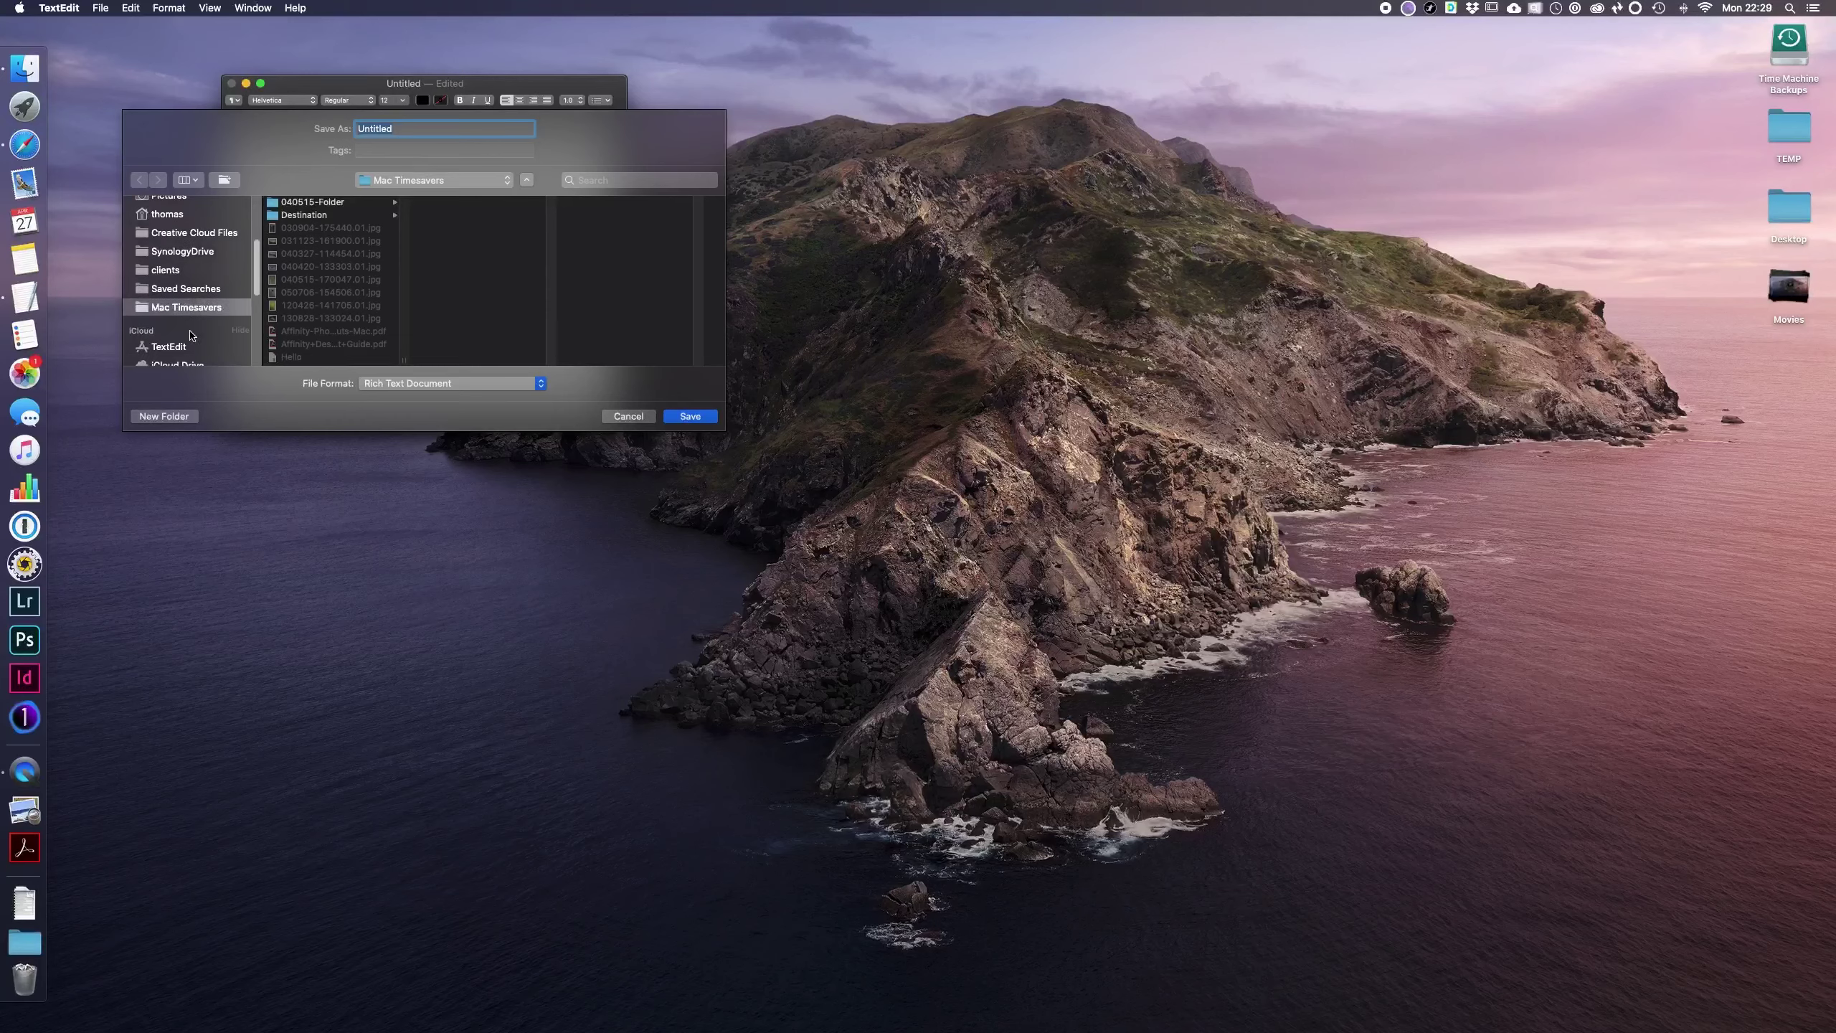
pyautogui.scroll(3, 190, 311)
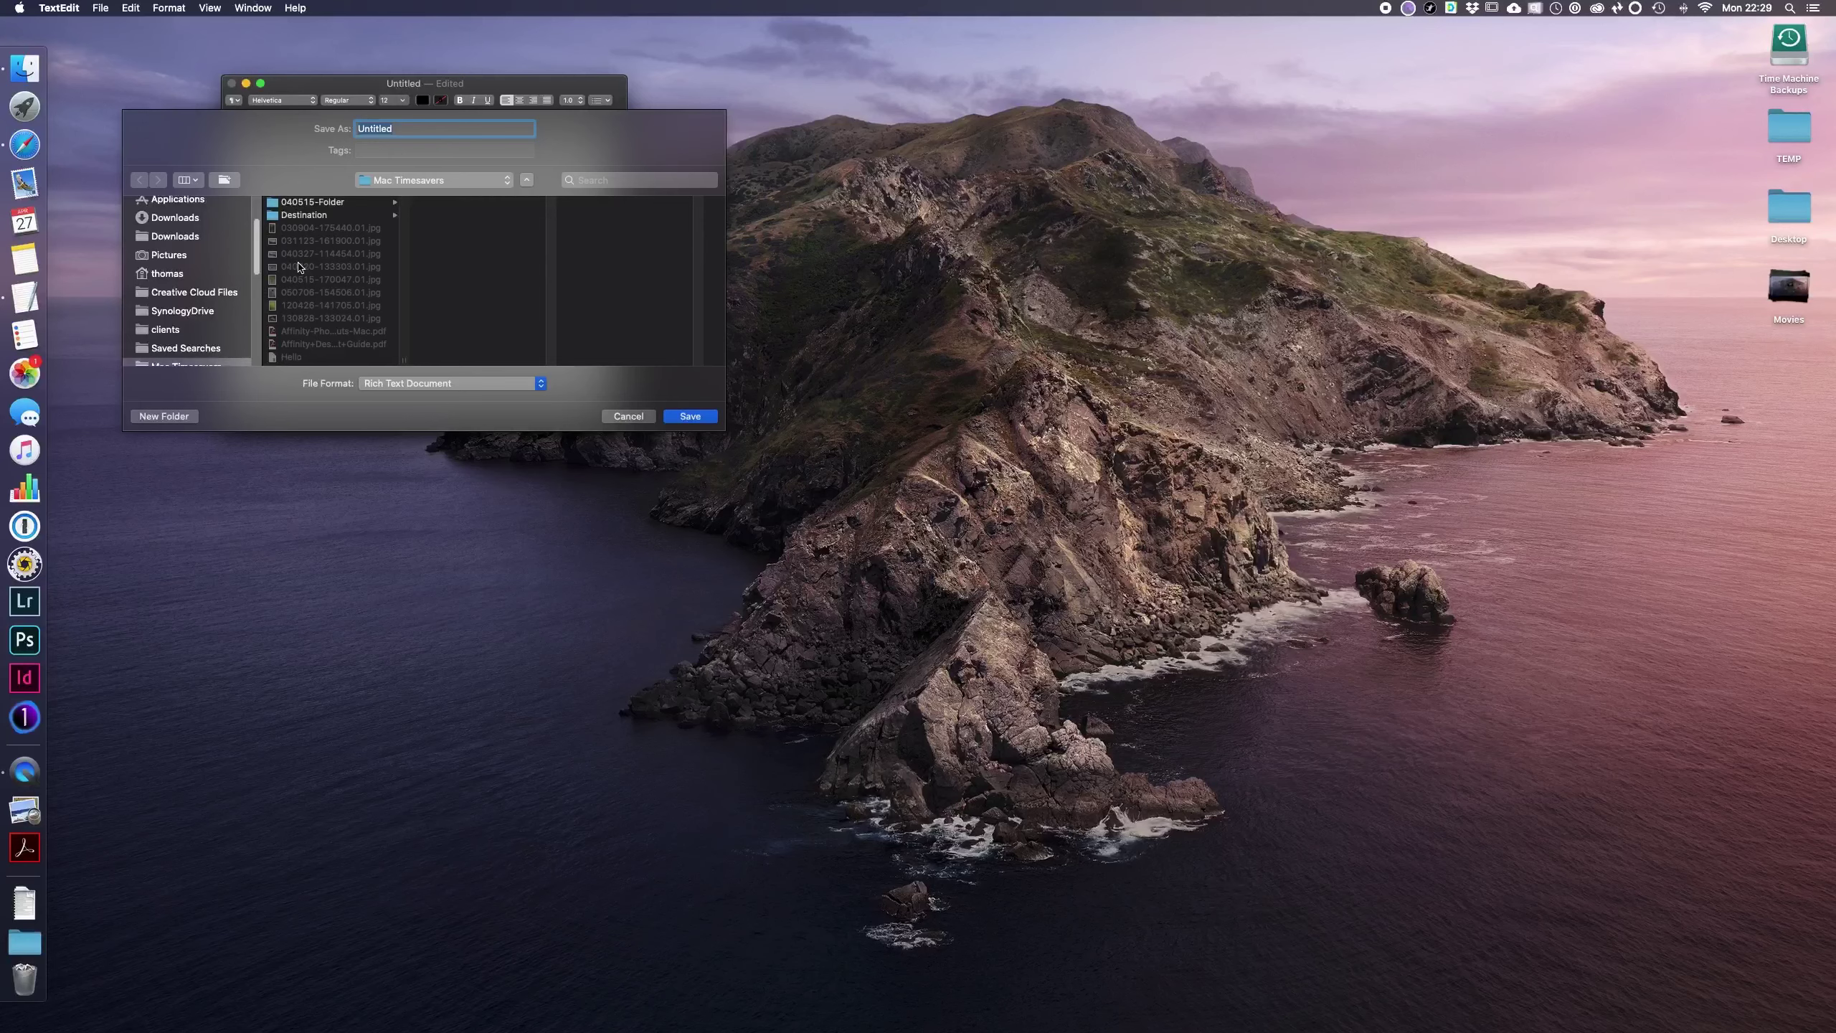
pyautogui.click(527, 180)
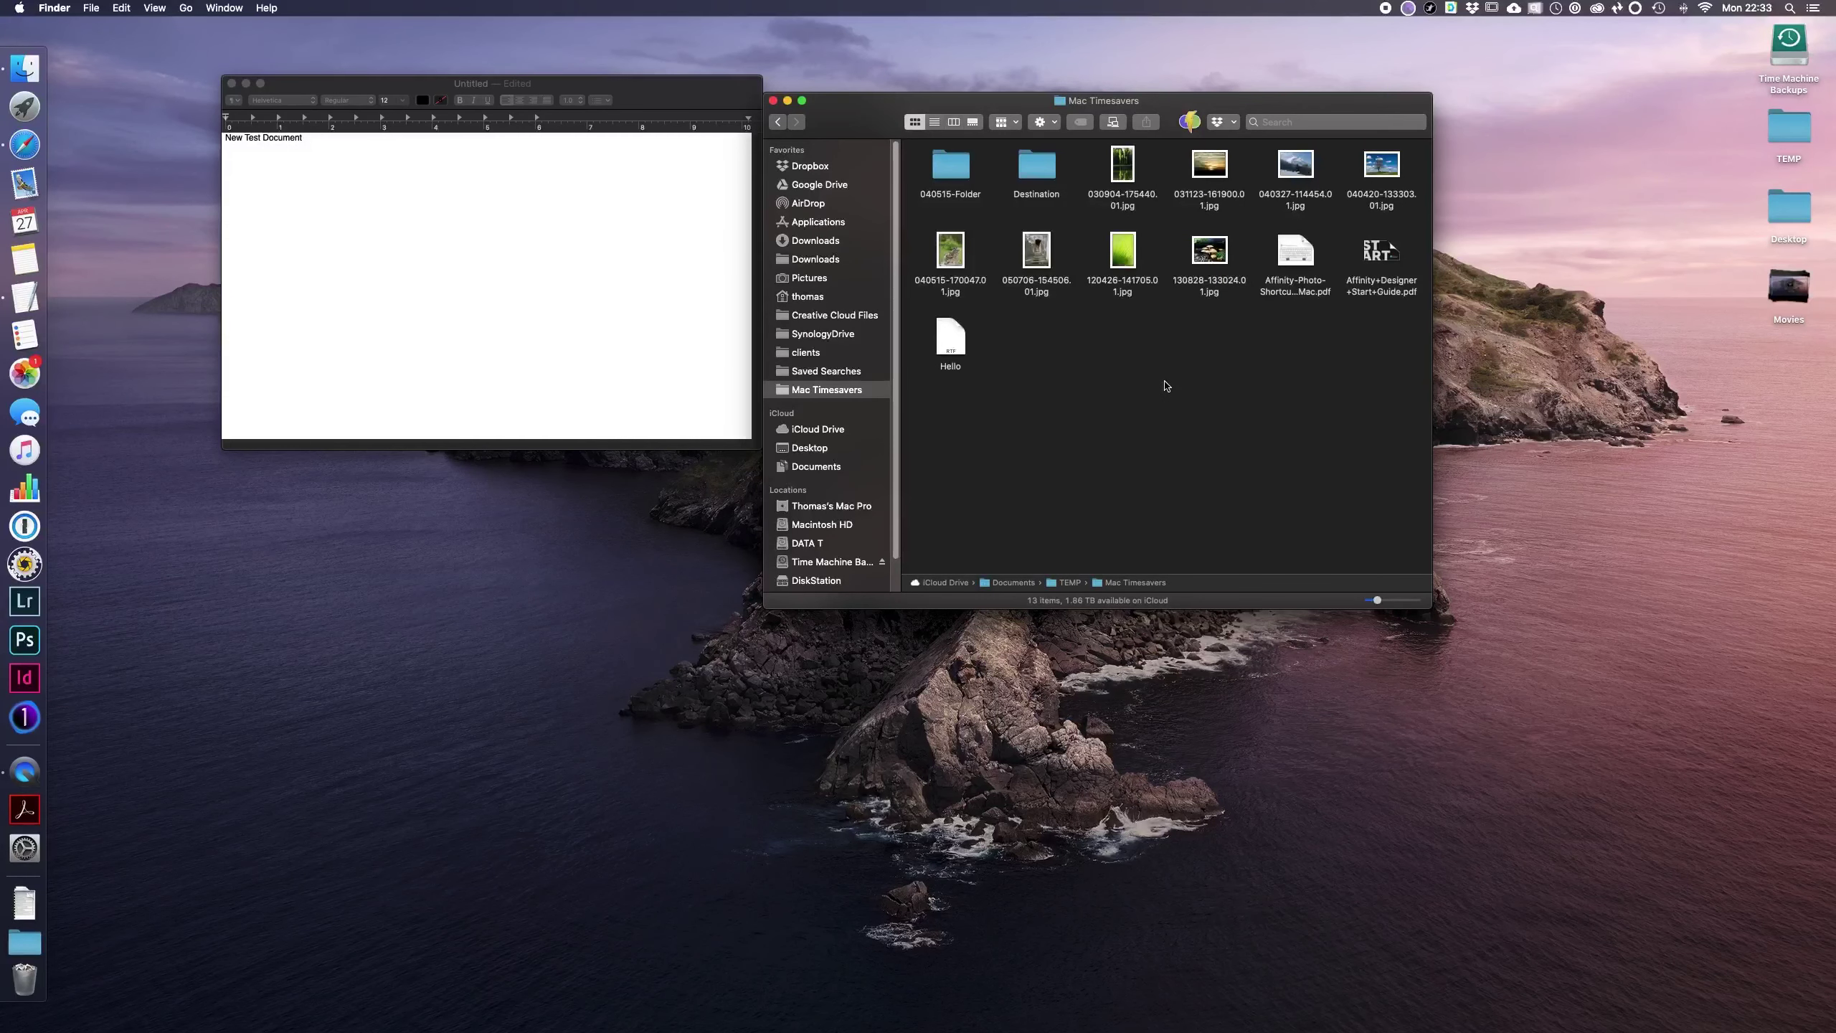
# Step: Insert 130828-133024.01.jpg from the Mac Timesavers folder into the text document, and attach the photo TG306249 from the IG AA album in Photos
pyautogui.moveTo(1211, 260); pyautogui.dragTo(552, 292)
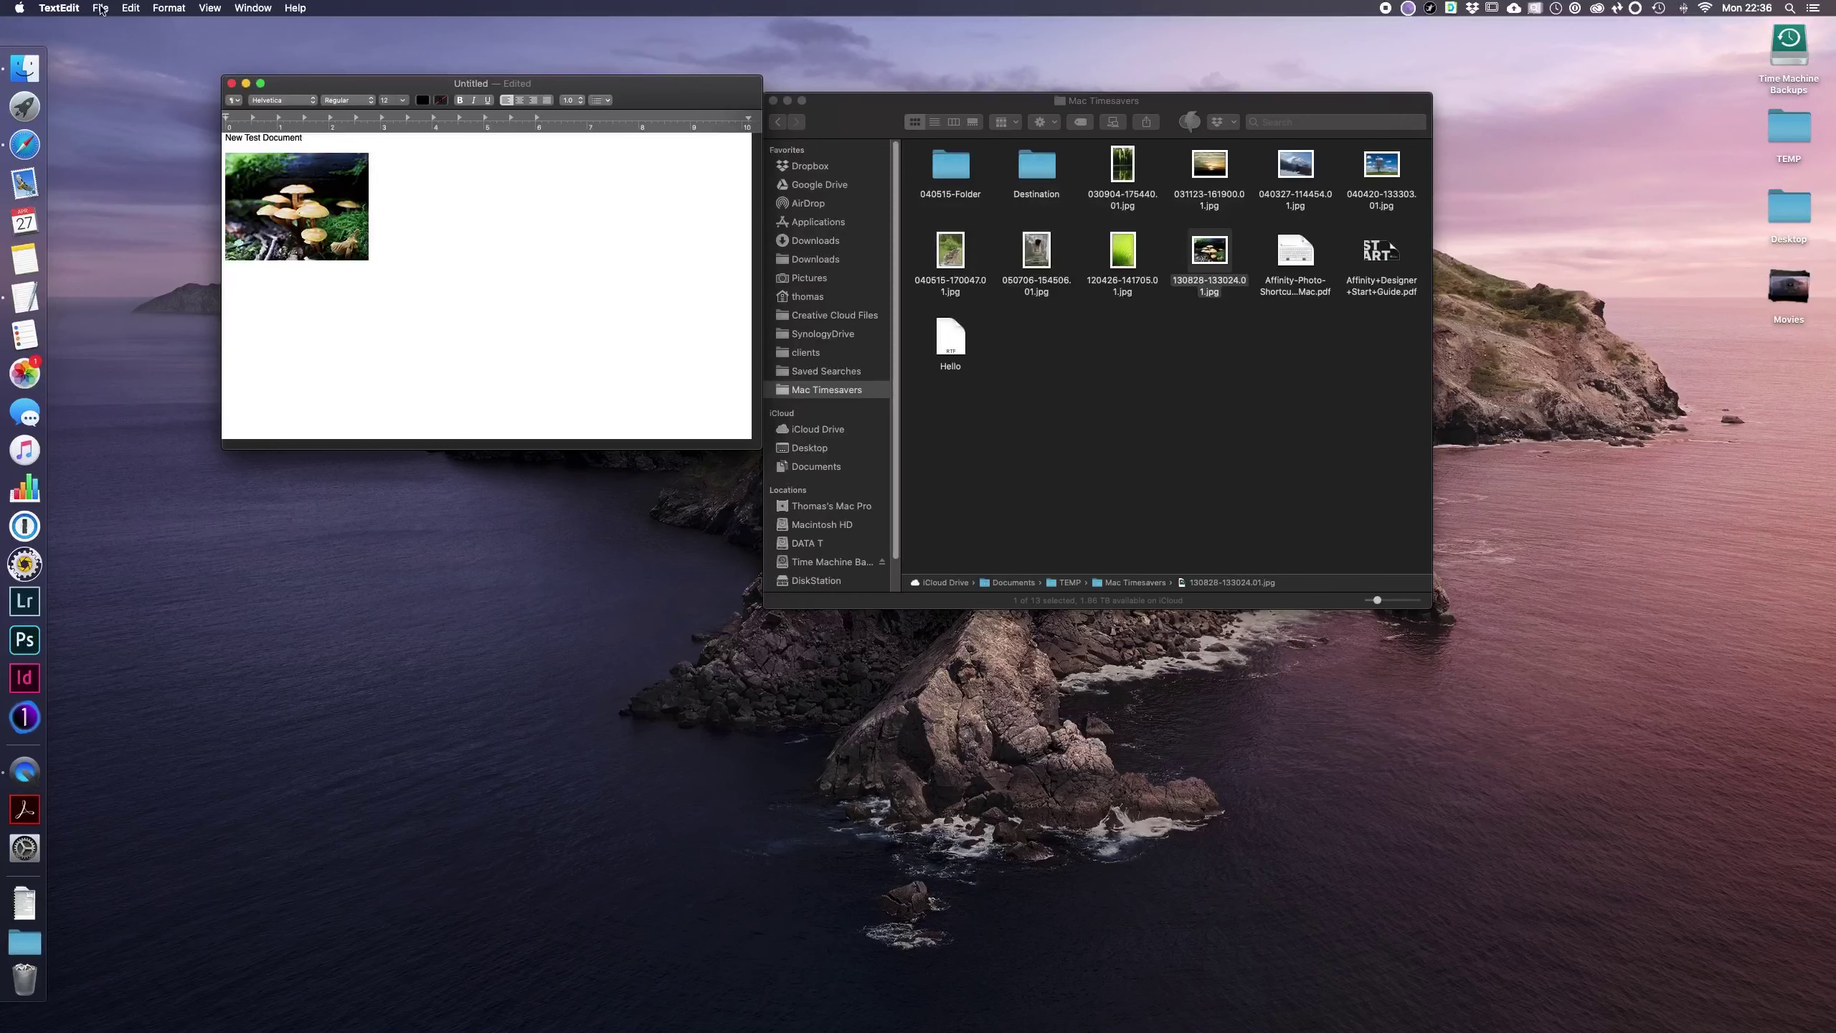
pyautogui.click(131, 8)
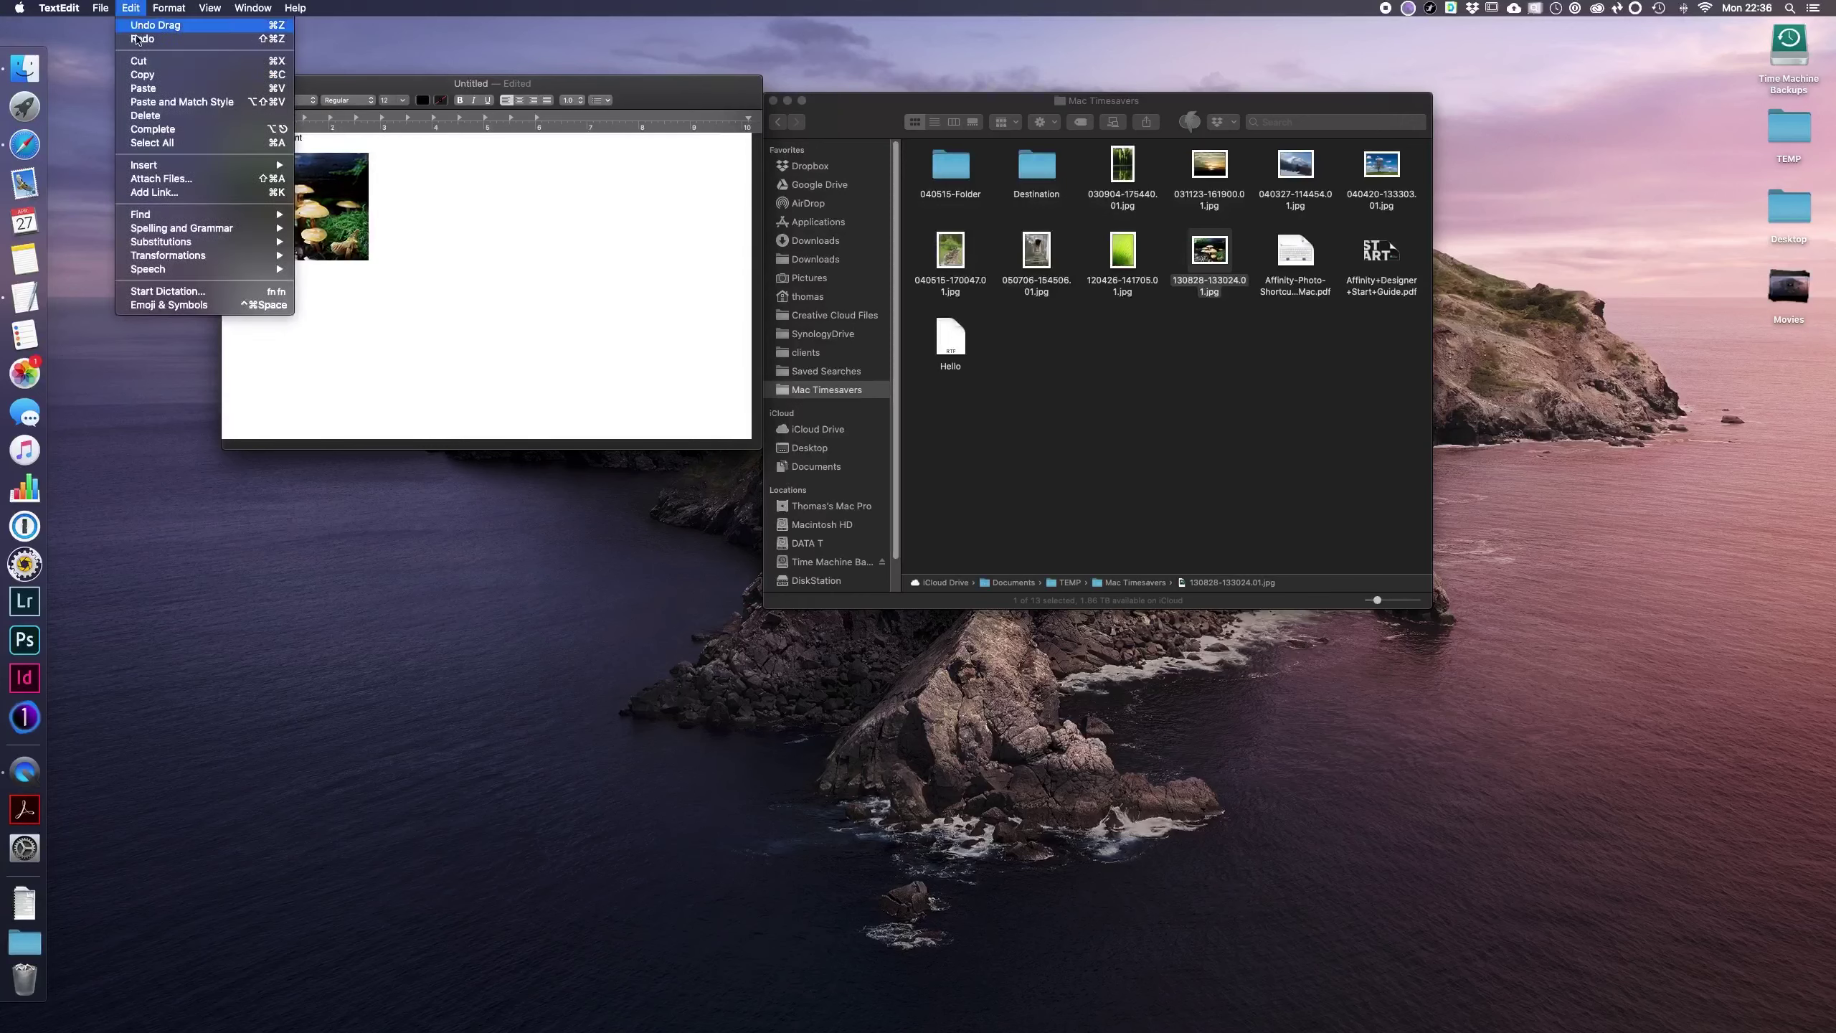
pyautogui.click(186, 180)
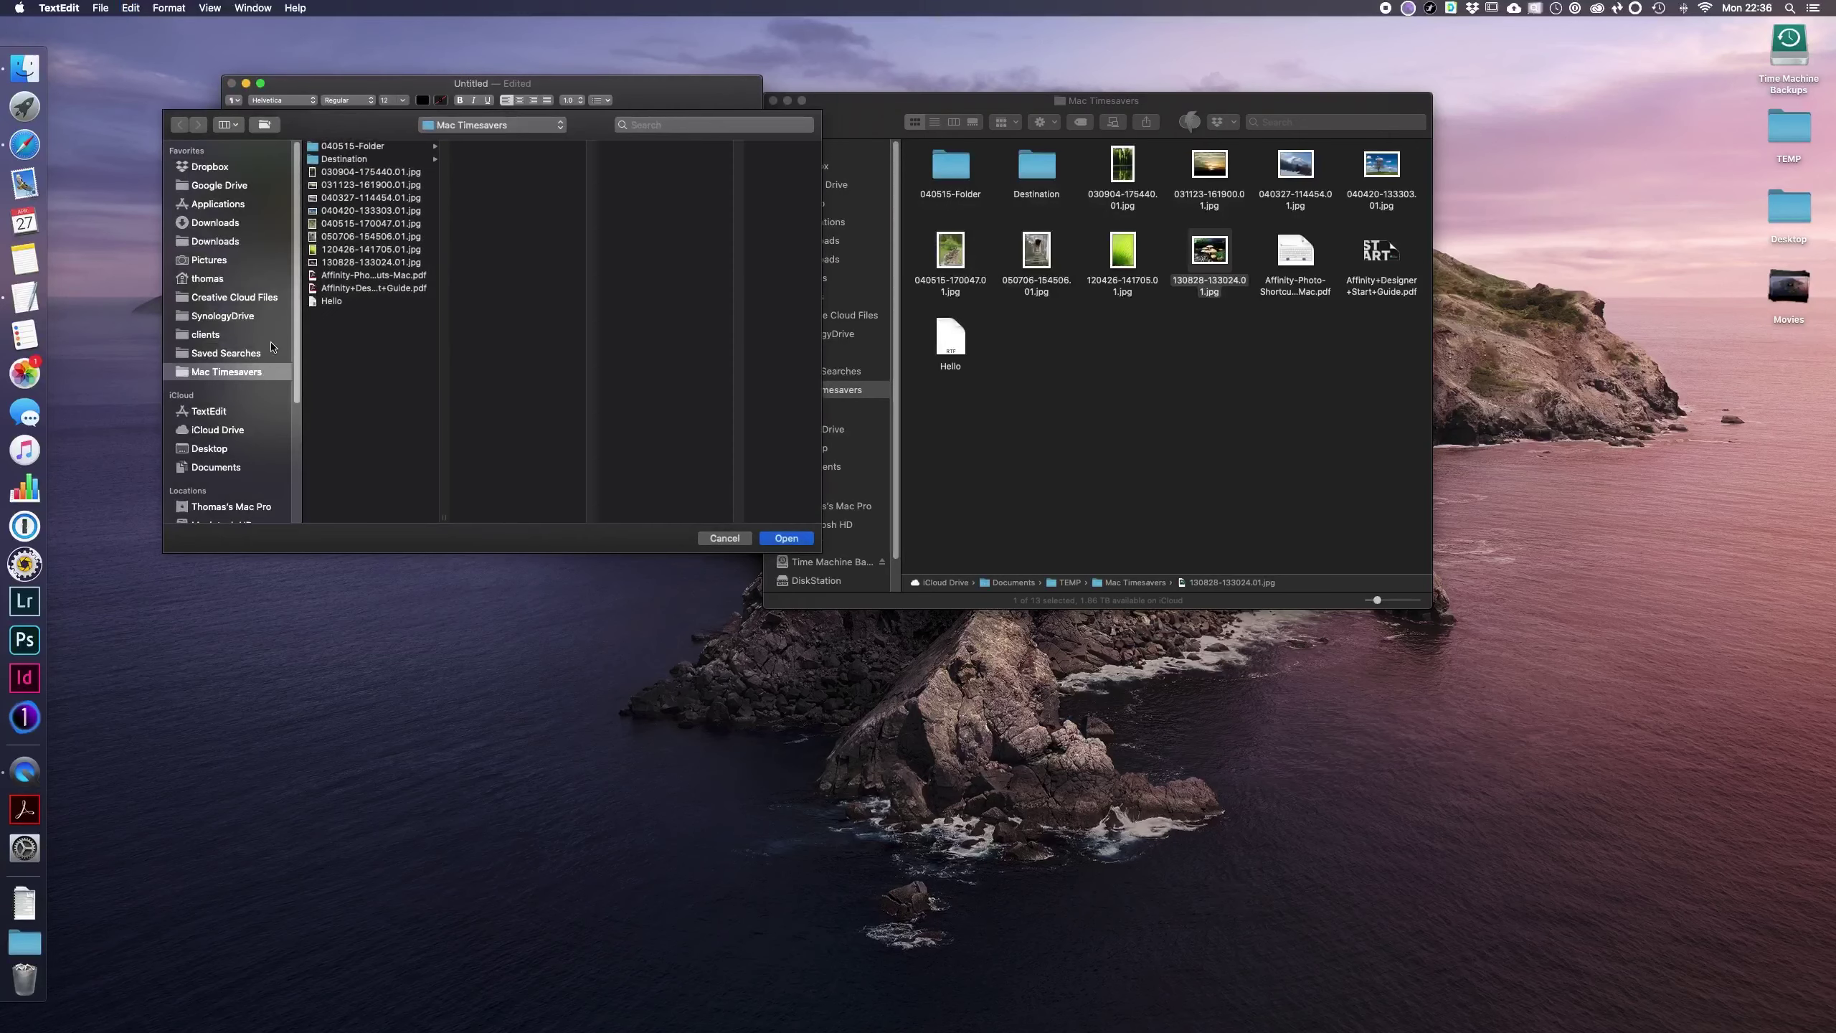
pyautogui.moveTo(296, 396); pyautogui.dragTo(294, 513)
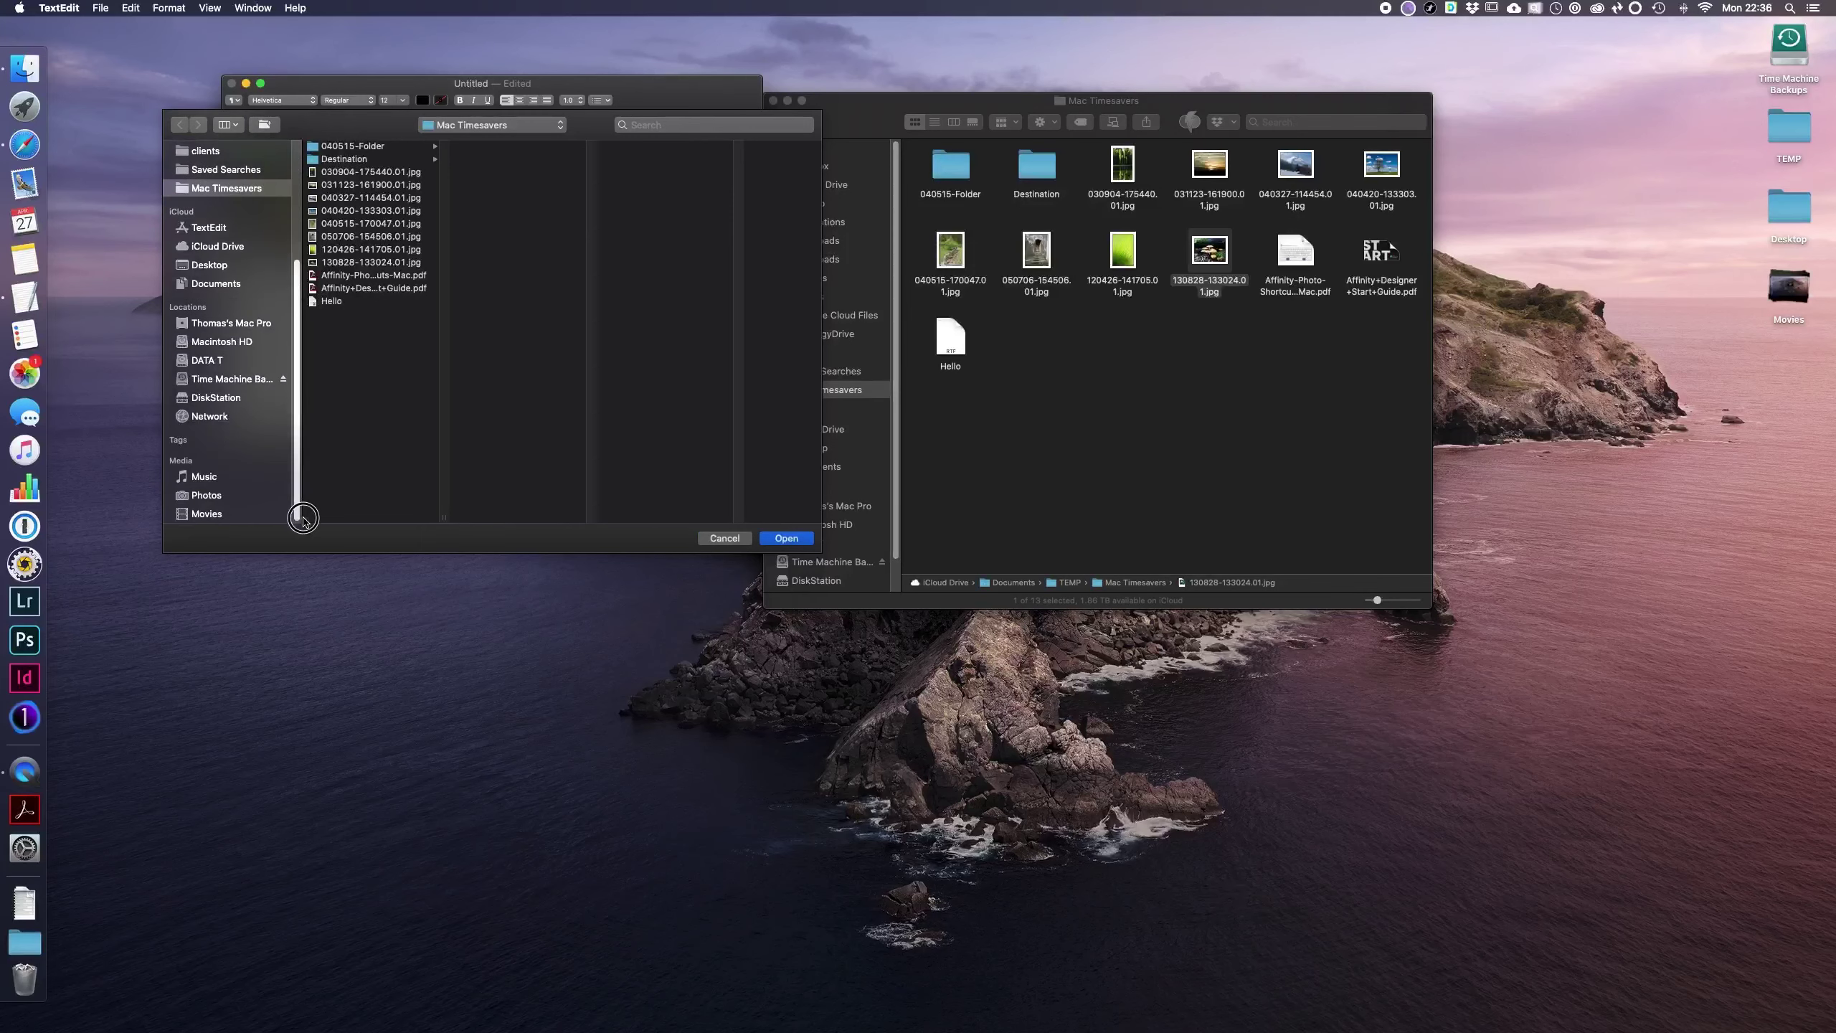
pyautogui.click(213, 497)
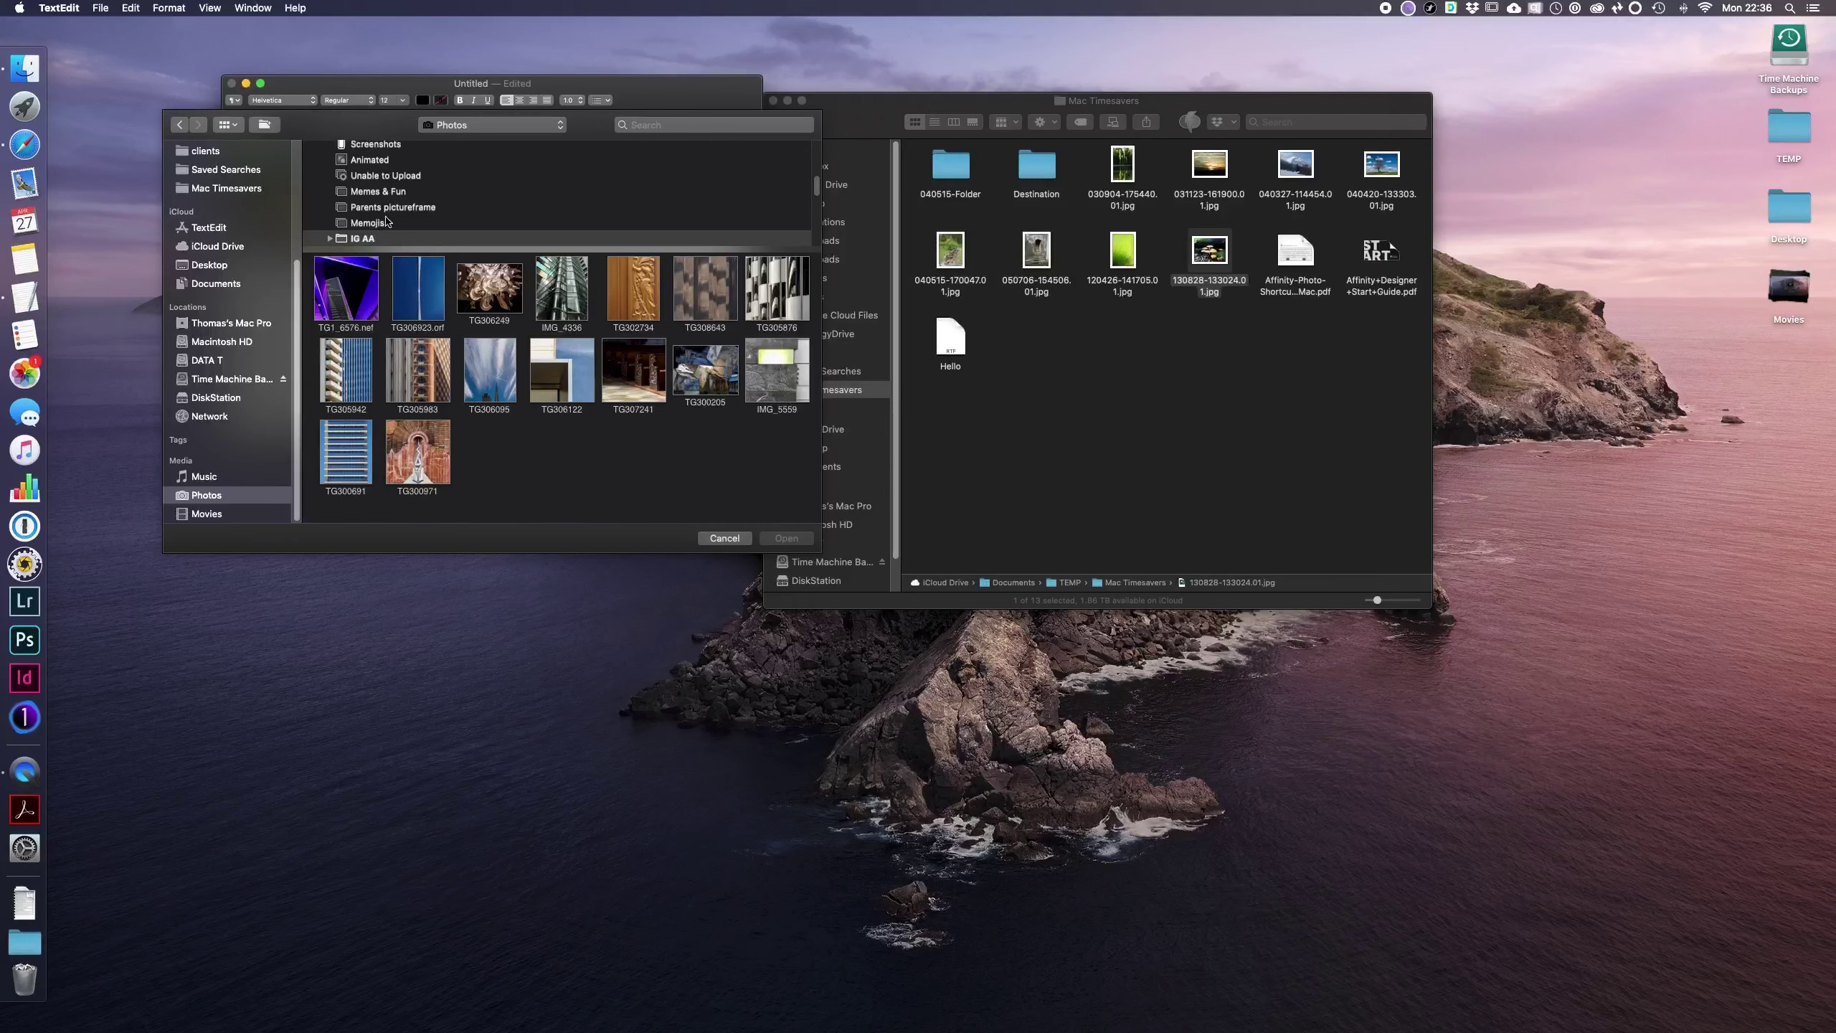
pyautogui.scroll(-3, 370, 221)
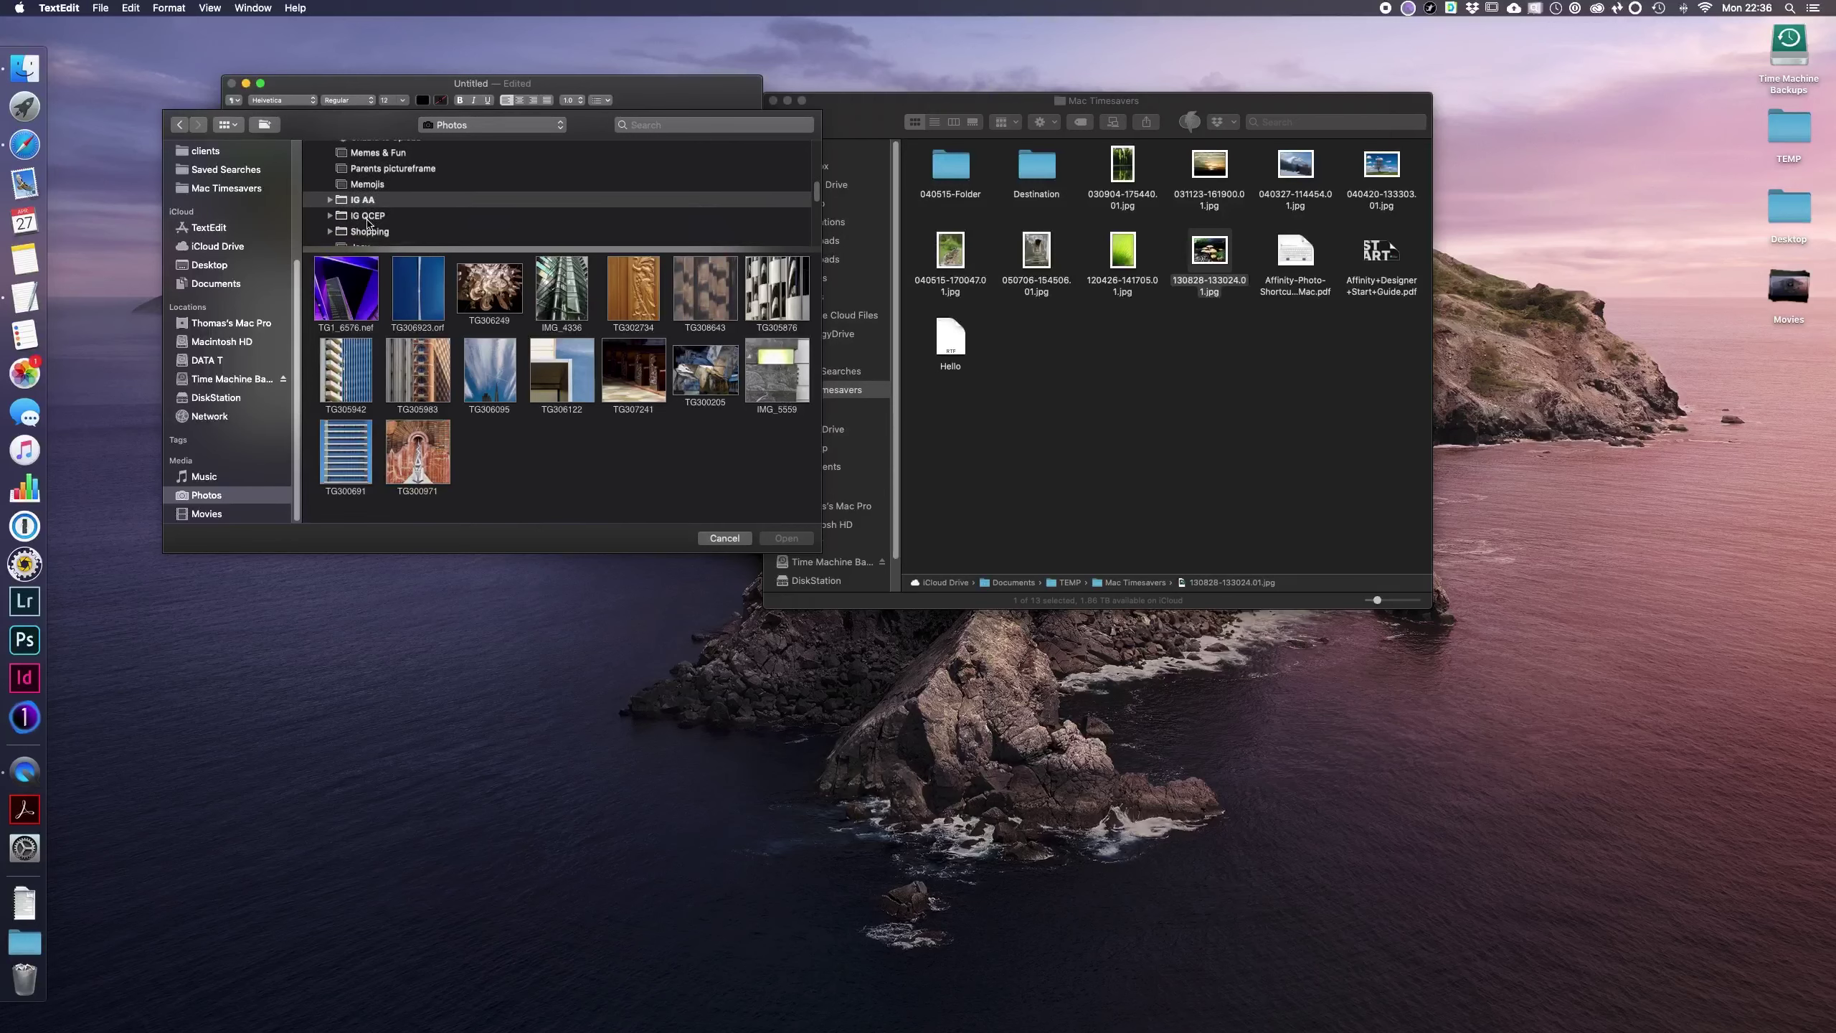
pyautogui.scroll(-1, 367, 217)
pyautogui.click(365, 205)
pyautogui.click(364, 193)
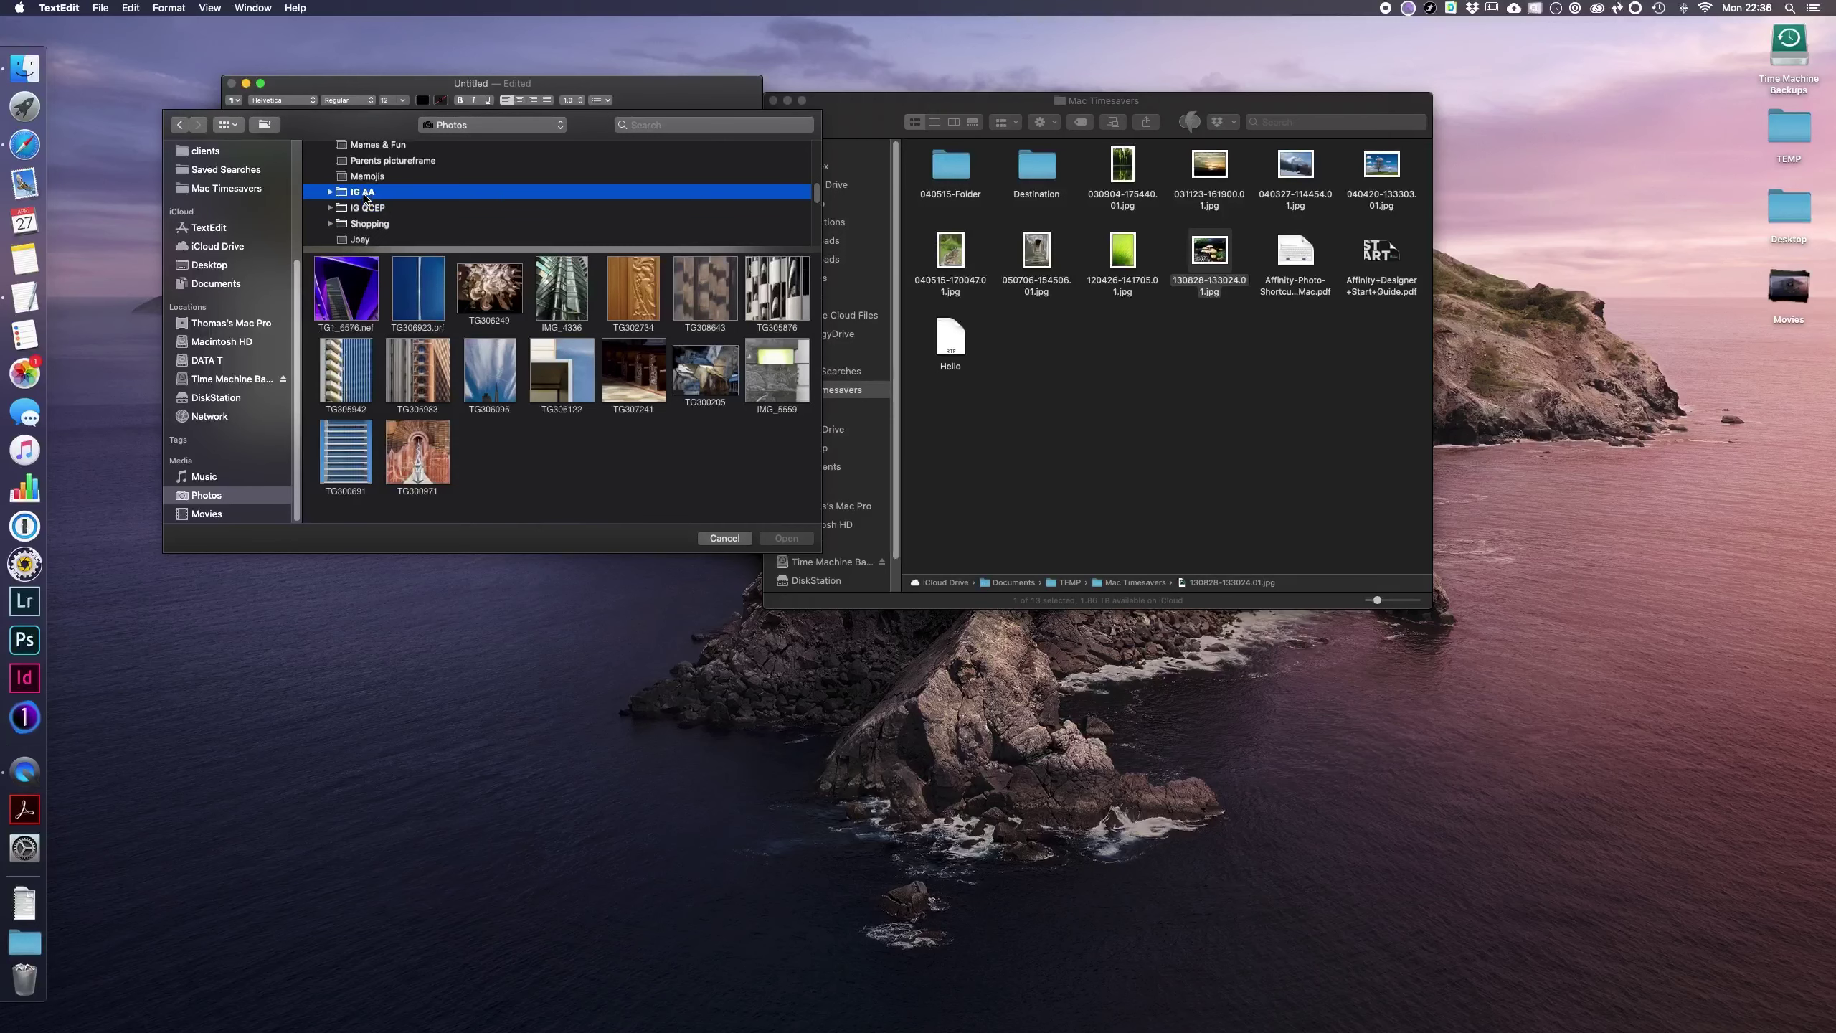
pyautogui.click(498, 293)
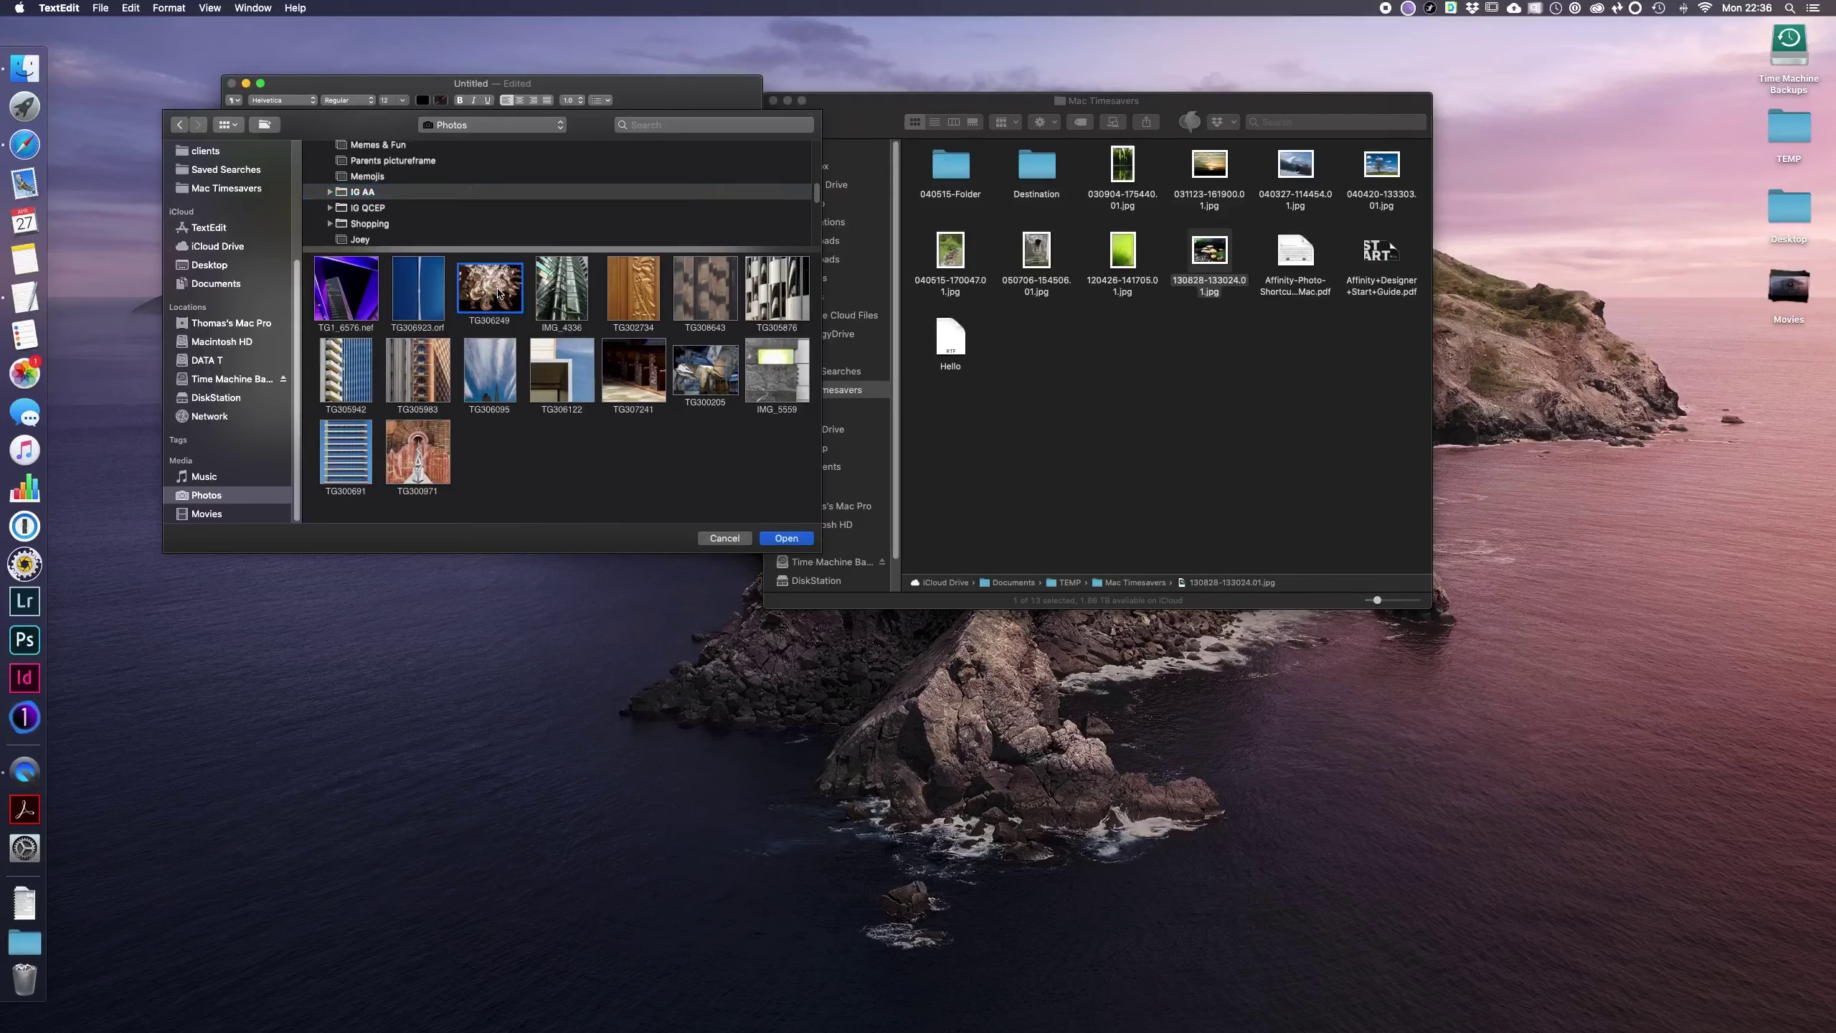
pyautogui.click(786, 538)
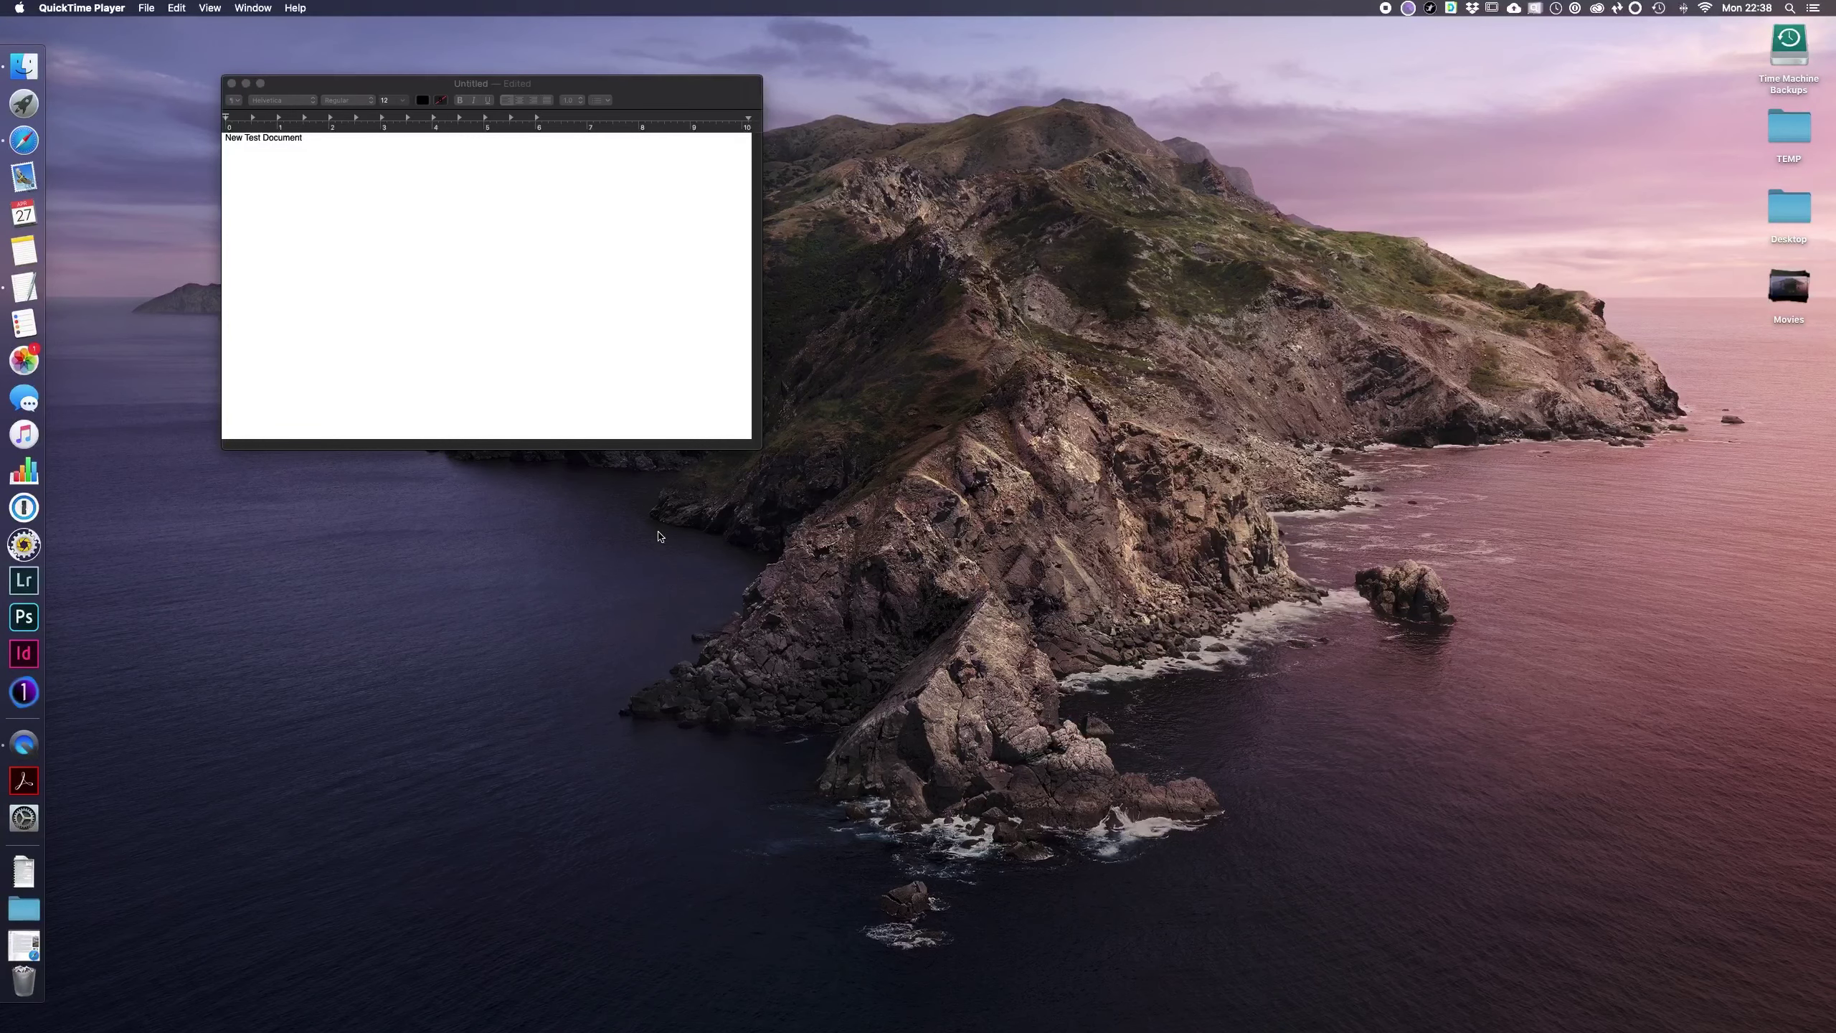
# Step: Restore the minimized Safari window with the Munich Wikipedia article and move it beside the text document
pyautogui.click(24, 945)
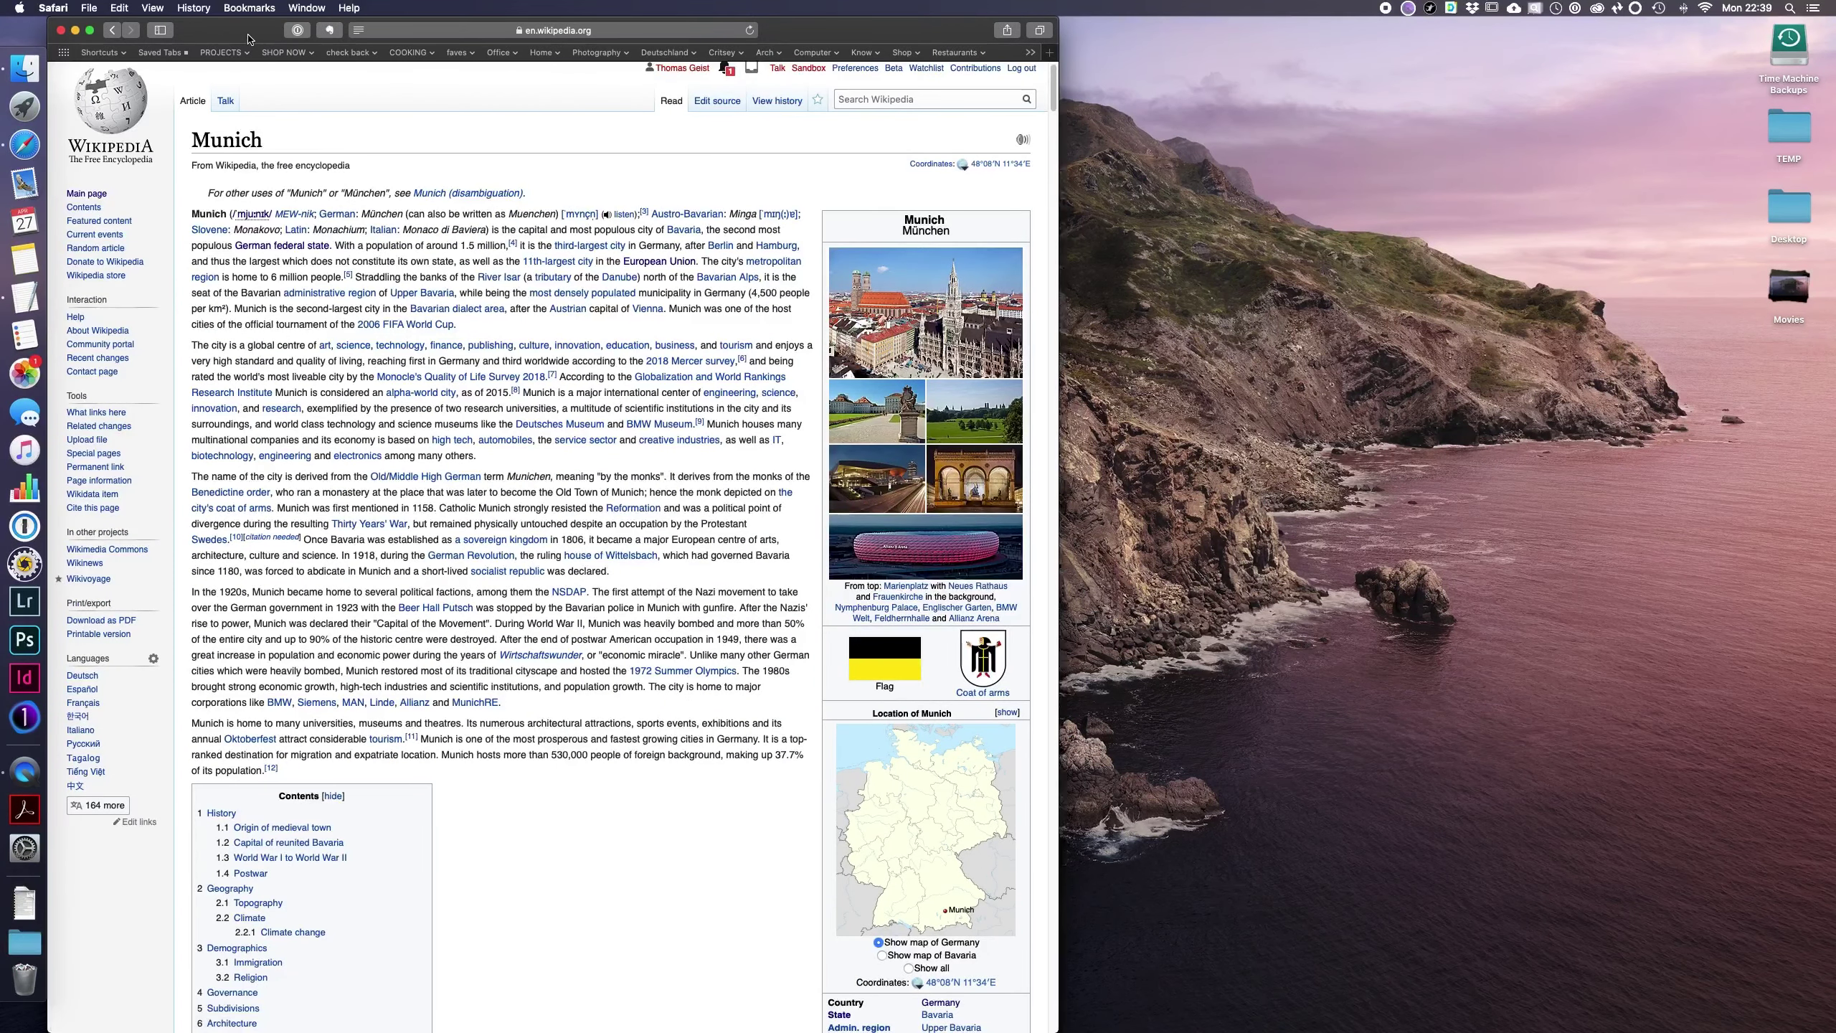
pyautogui.doubleClick(429, 29)
pyautogui.moveTo(429, 29); pyautogui.dragTo(946, 28)
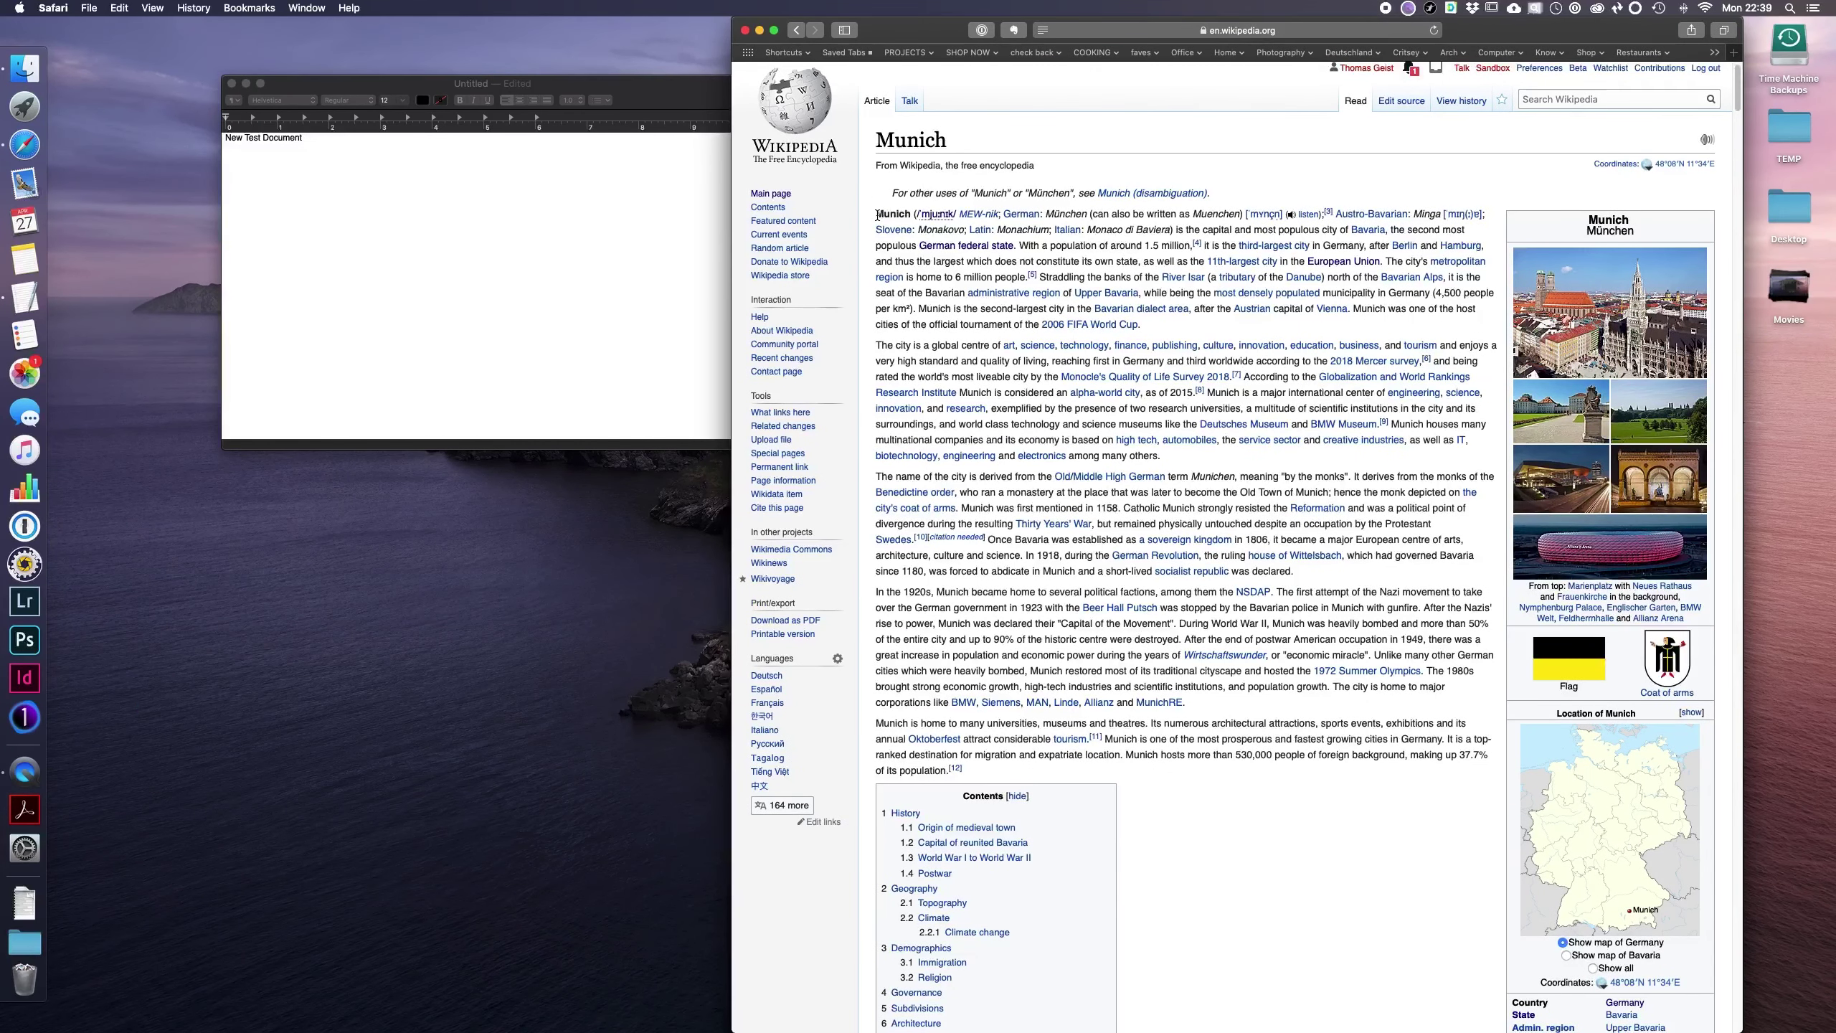
# Step: Copy the first paragraph of the Munich article and paste it with its web formatting into the TextEdit document
pyautogui.moveTo(878, 214); pyautogui.dragTo(1150, 324)
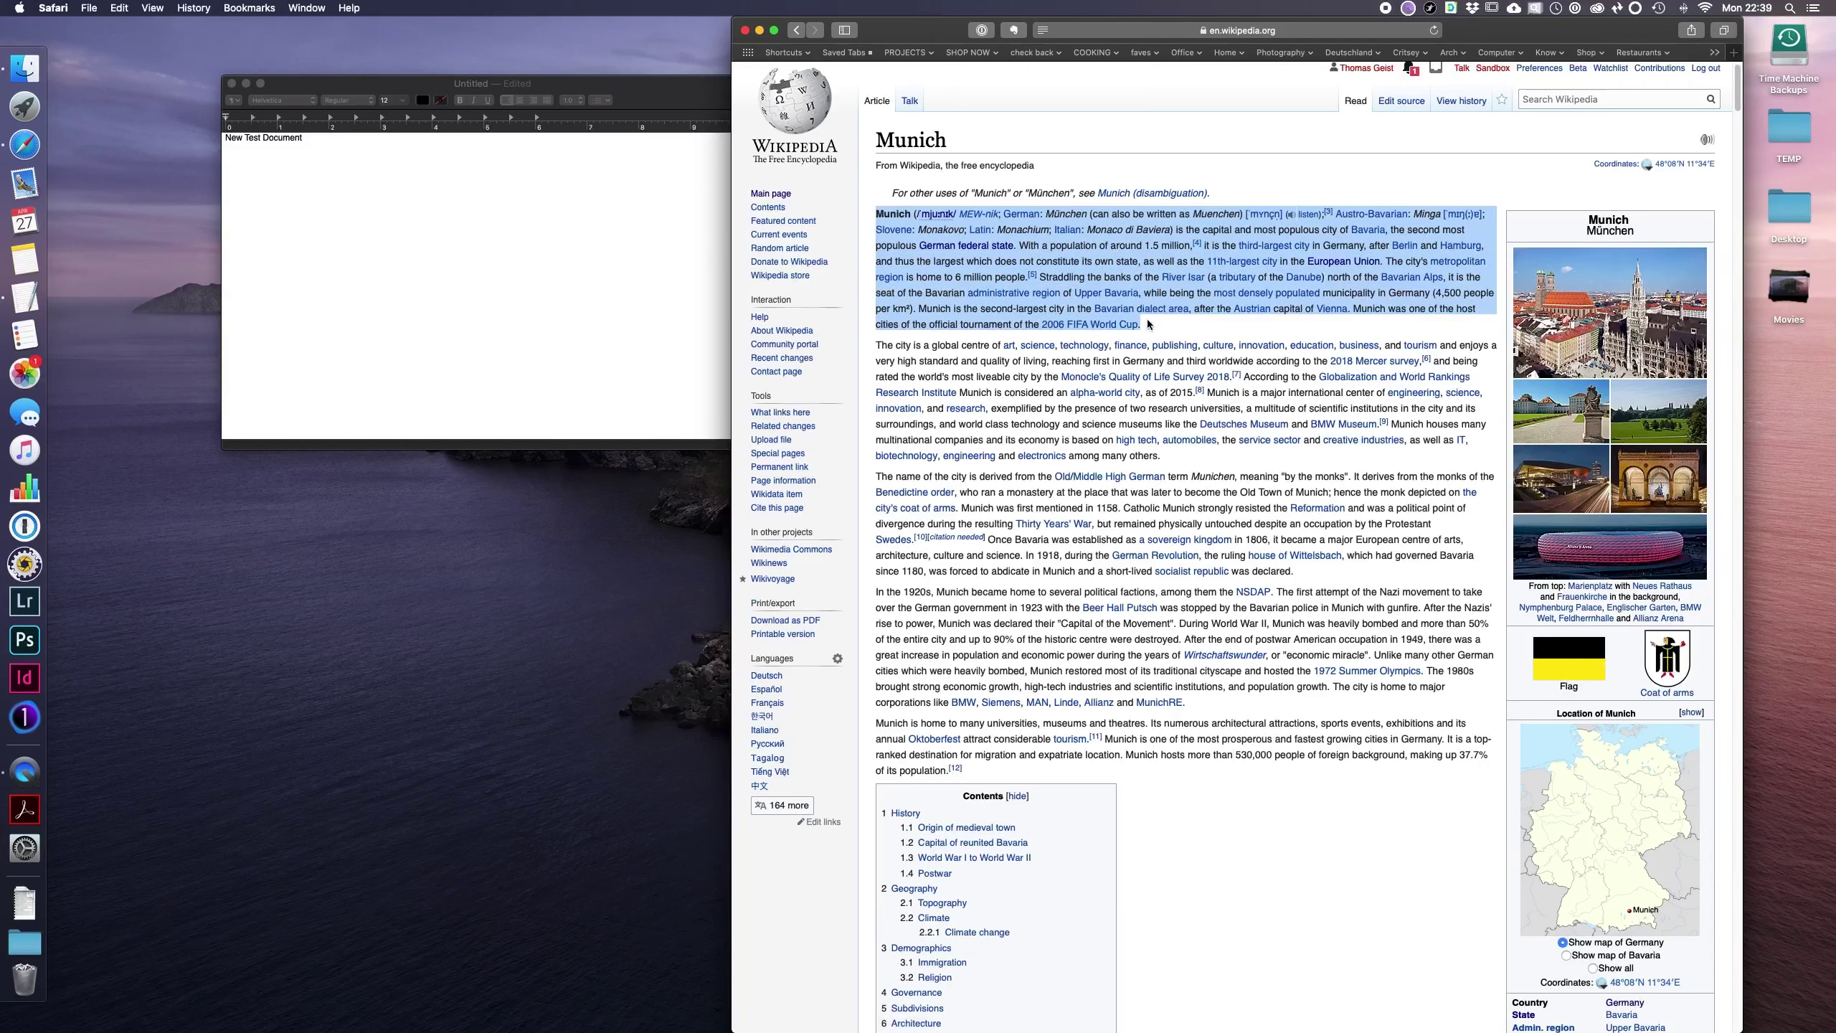
pyautogui.press('super+c')
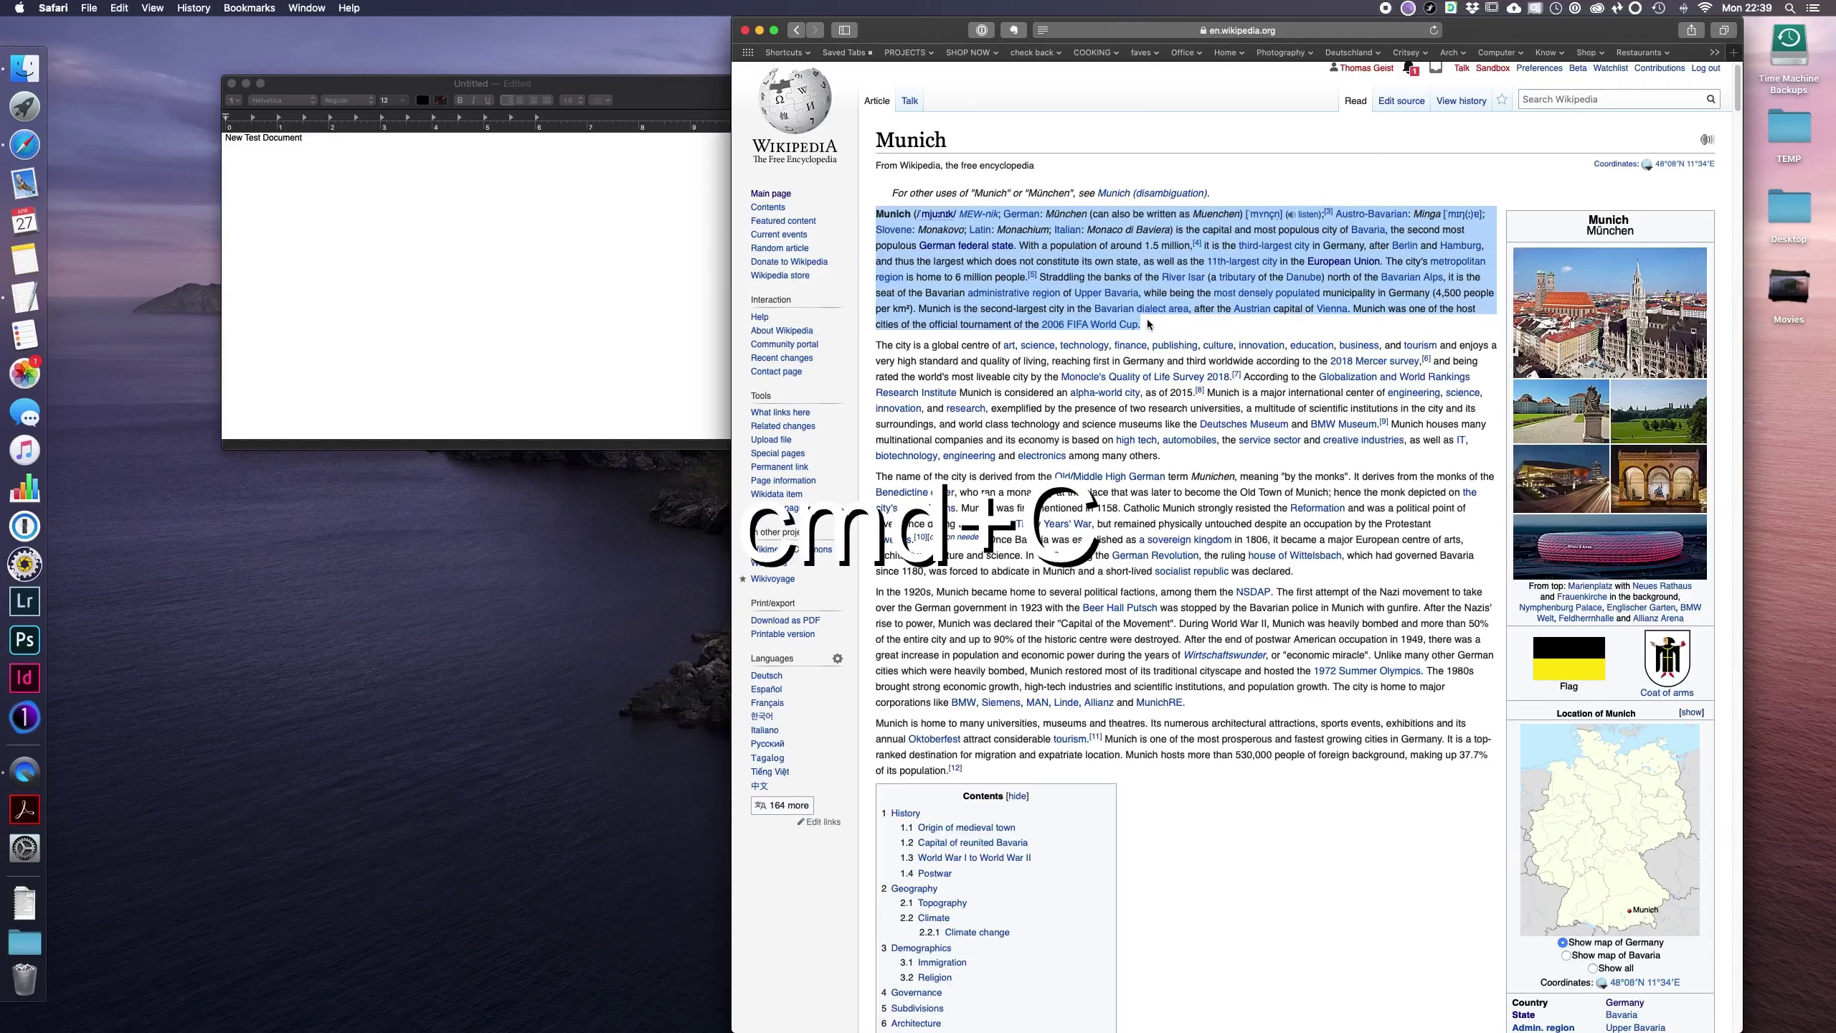
pyautogui.click(522, 261)
pyautogui.press('super+v')
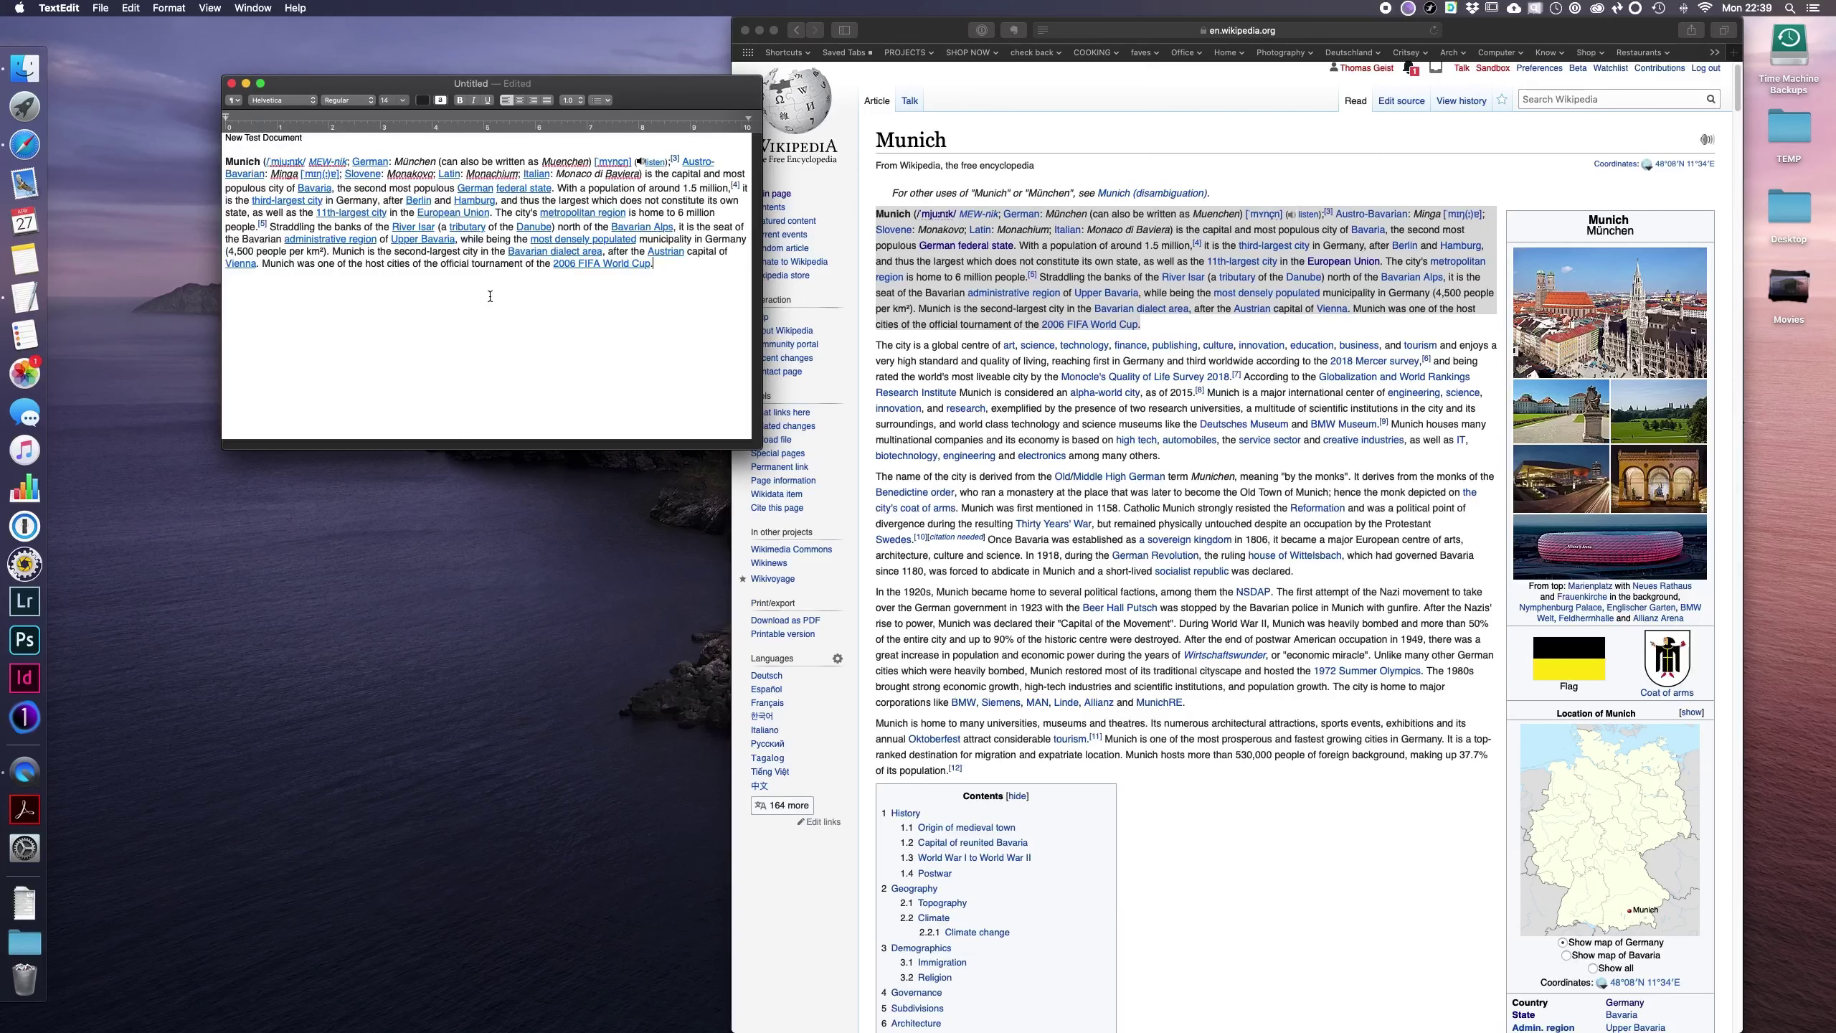
# Step: Undo the formatted paste, paste the copied text matching the document's style, and move the cursor back one word
pyautogui.press('super+z')
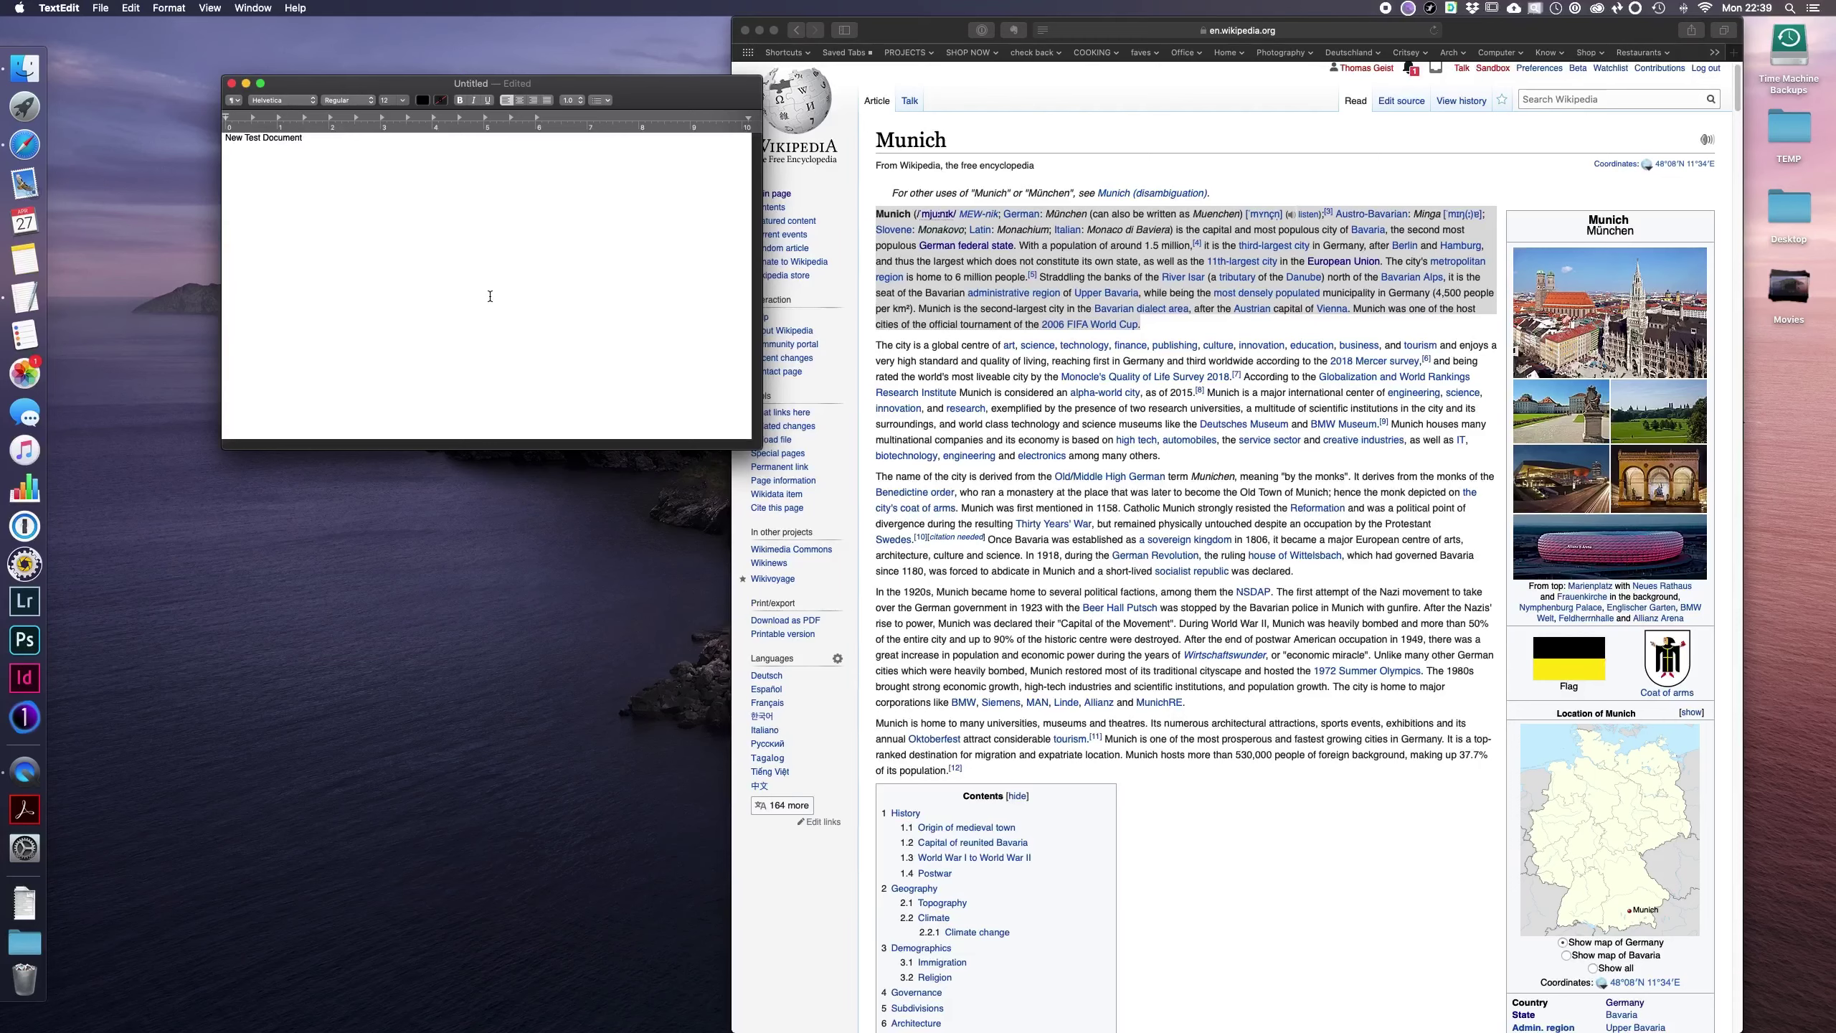
pyautogui.press('shift+super+alt+v')
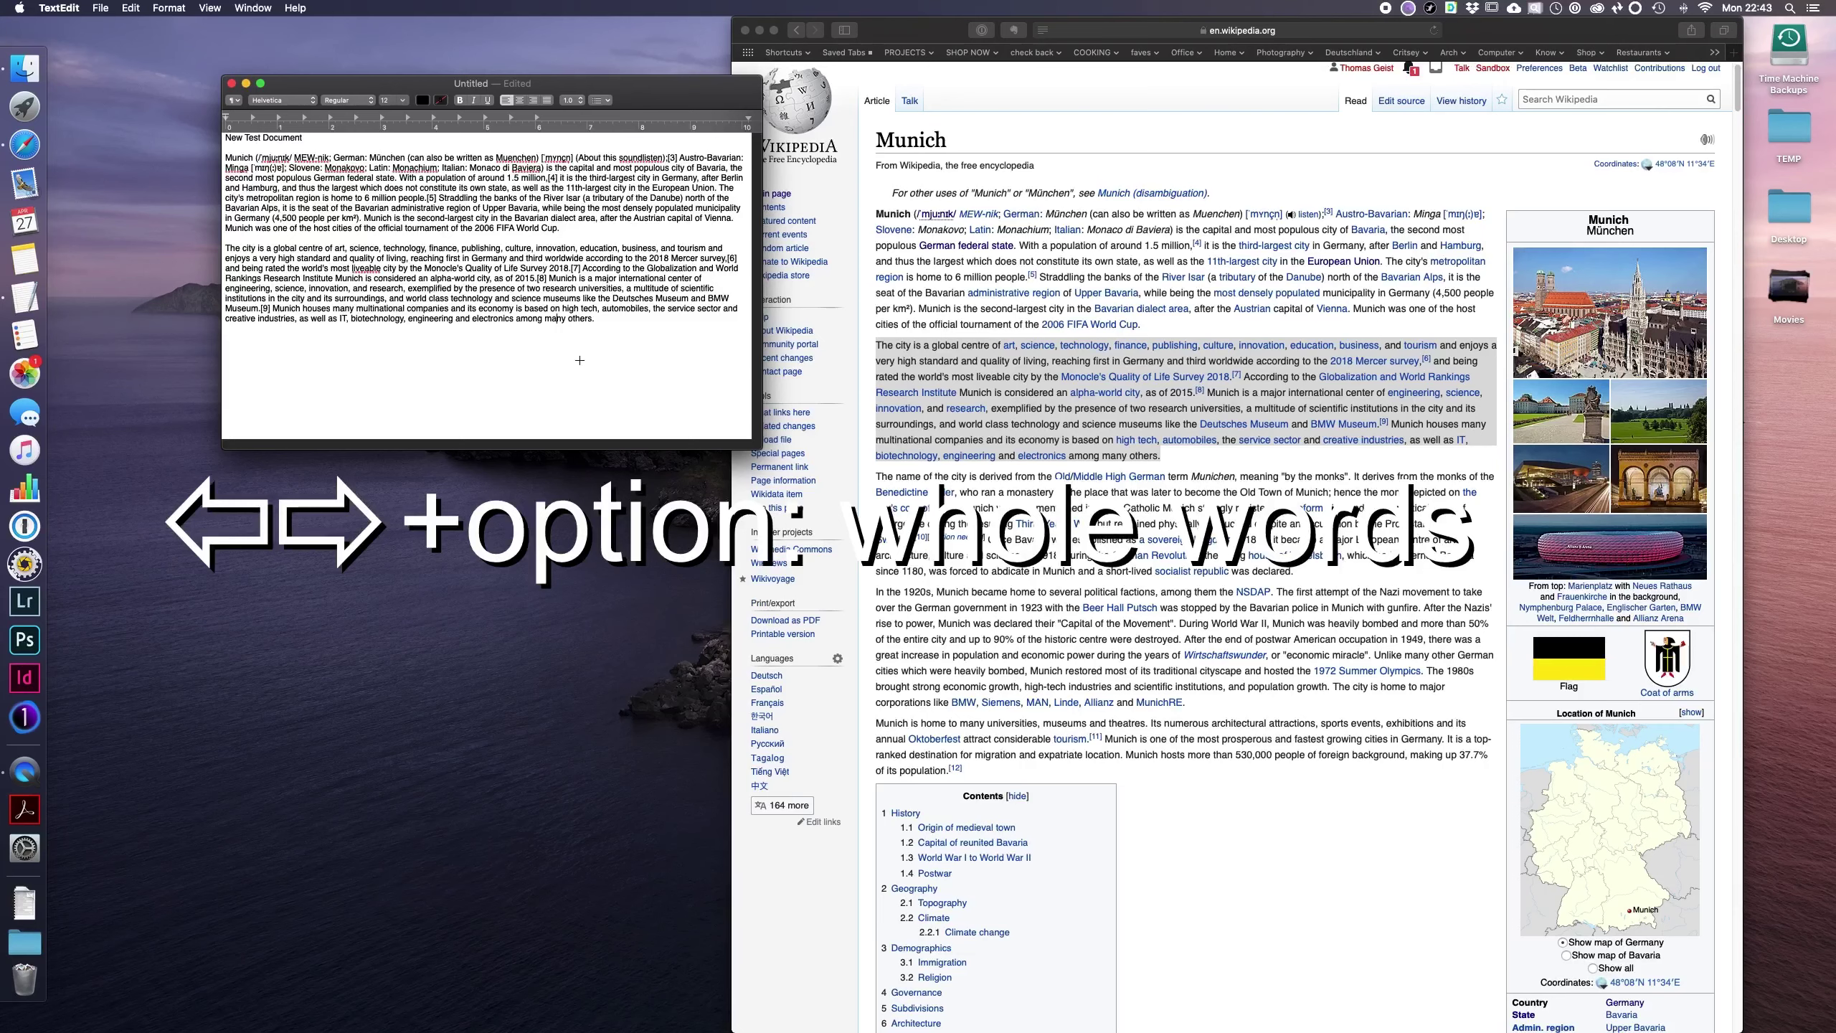
pyautogui.hotkey('alt', 'Left')
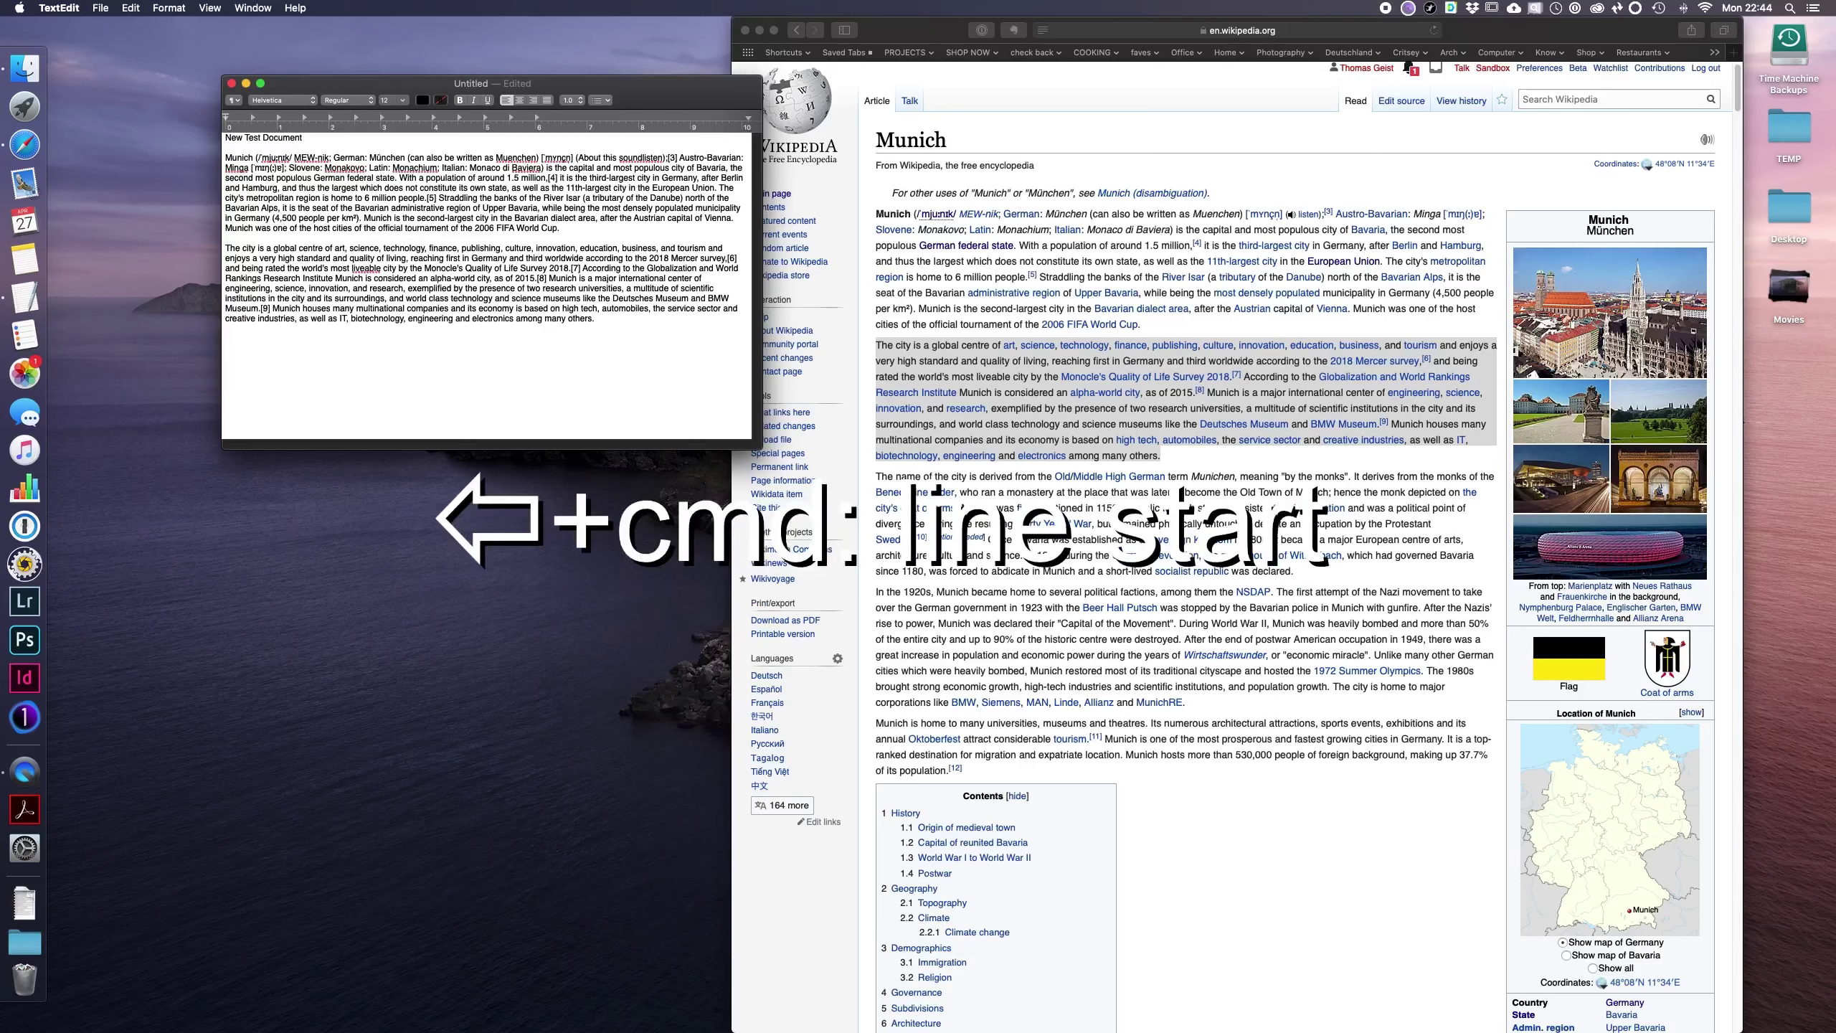
# Step: Move the text cursor to the end of the line, through the paragraphs, and to the end of the document
pyautogui.press('super+Right')
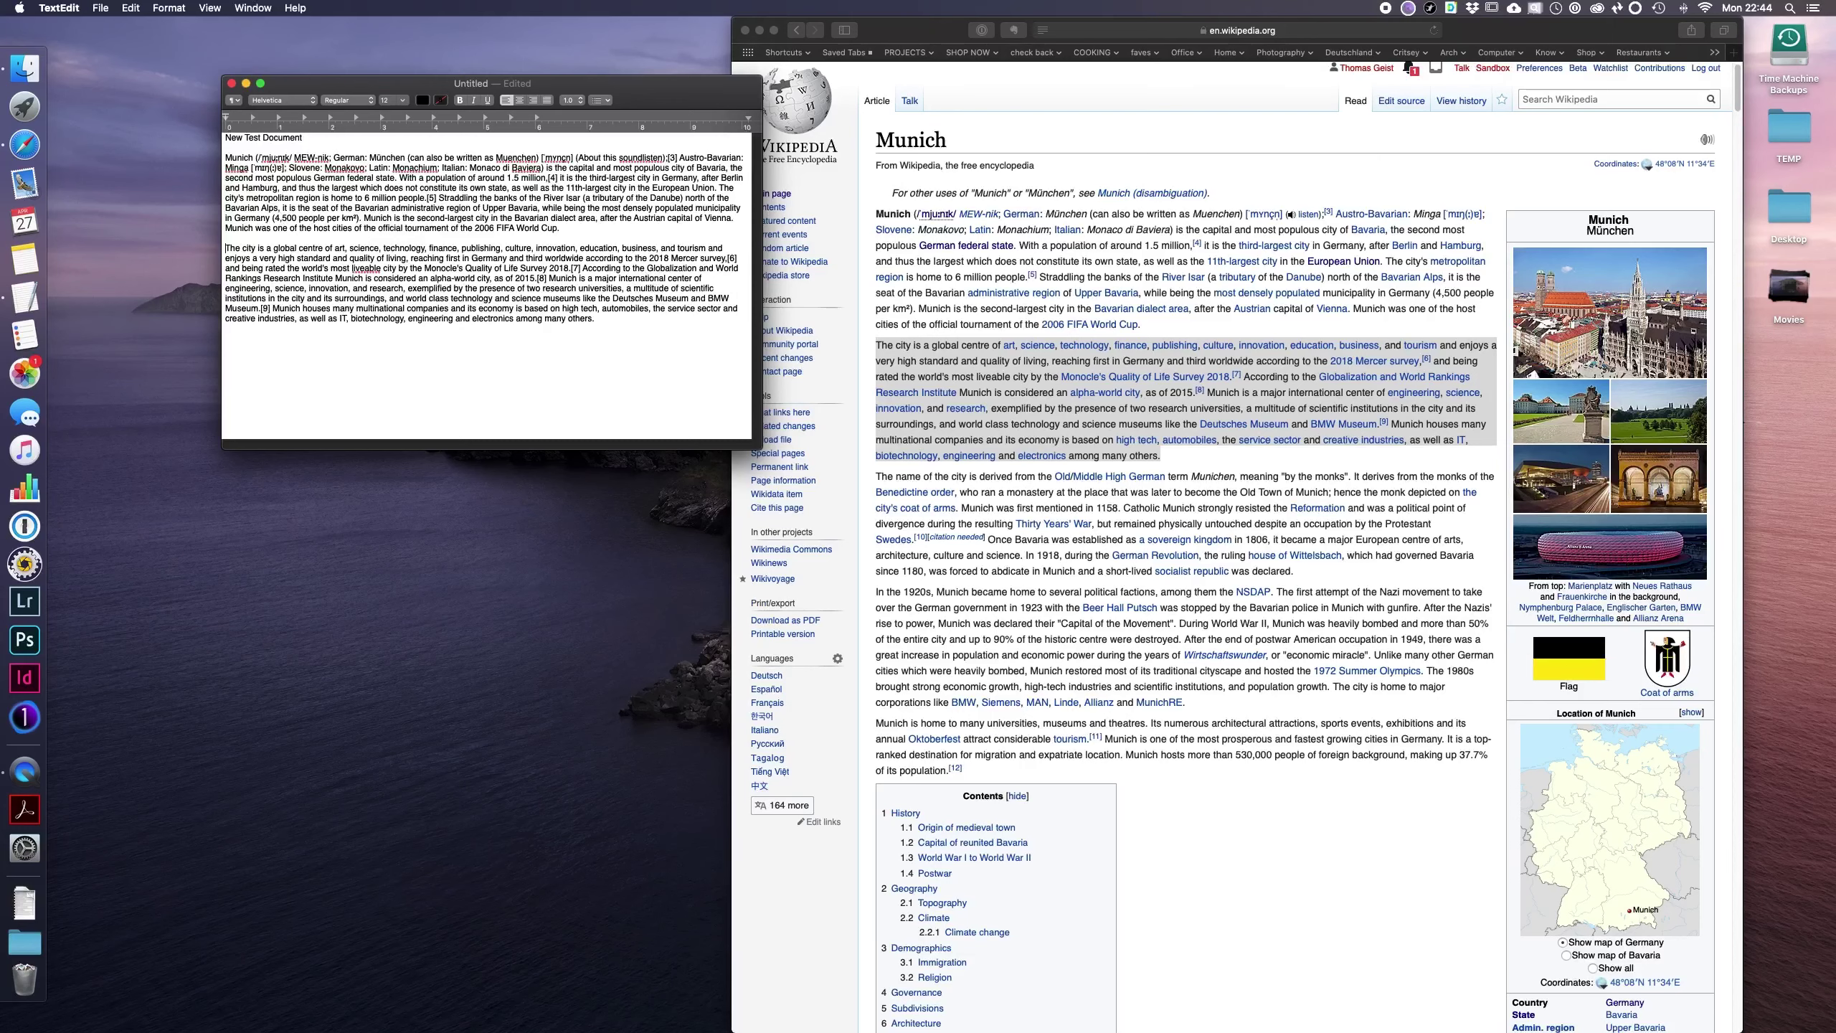
pyautogui.hotkey('shift', 'alt', 'Up')
pyautogui.hotkey('alt', 'Down')
pyautogui.press('super+Down')
# Step: Select text backward from the document's end by characters, by whole words, and to the start of the last line
pyautogui.hotkey('shift', 'Left')
pyautogui.hotkey('shift', 'Left')
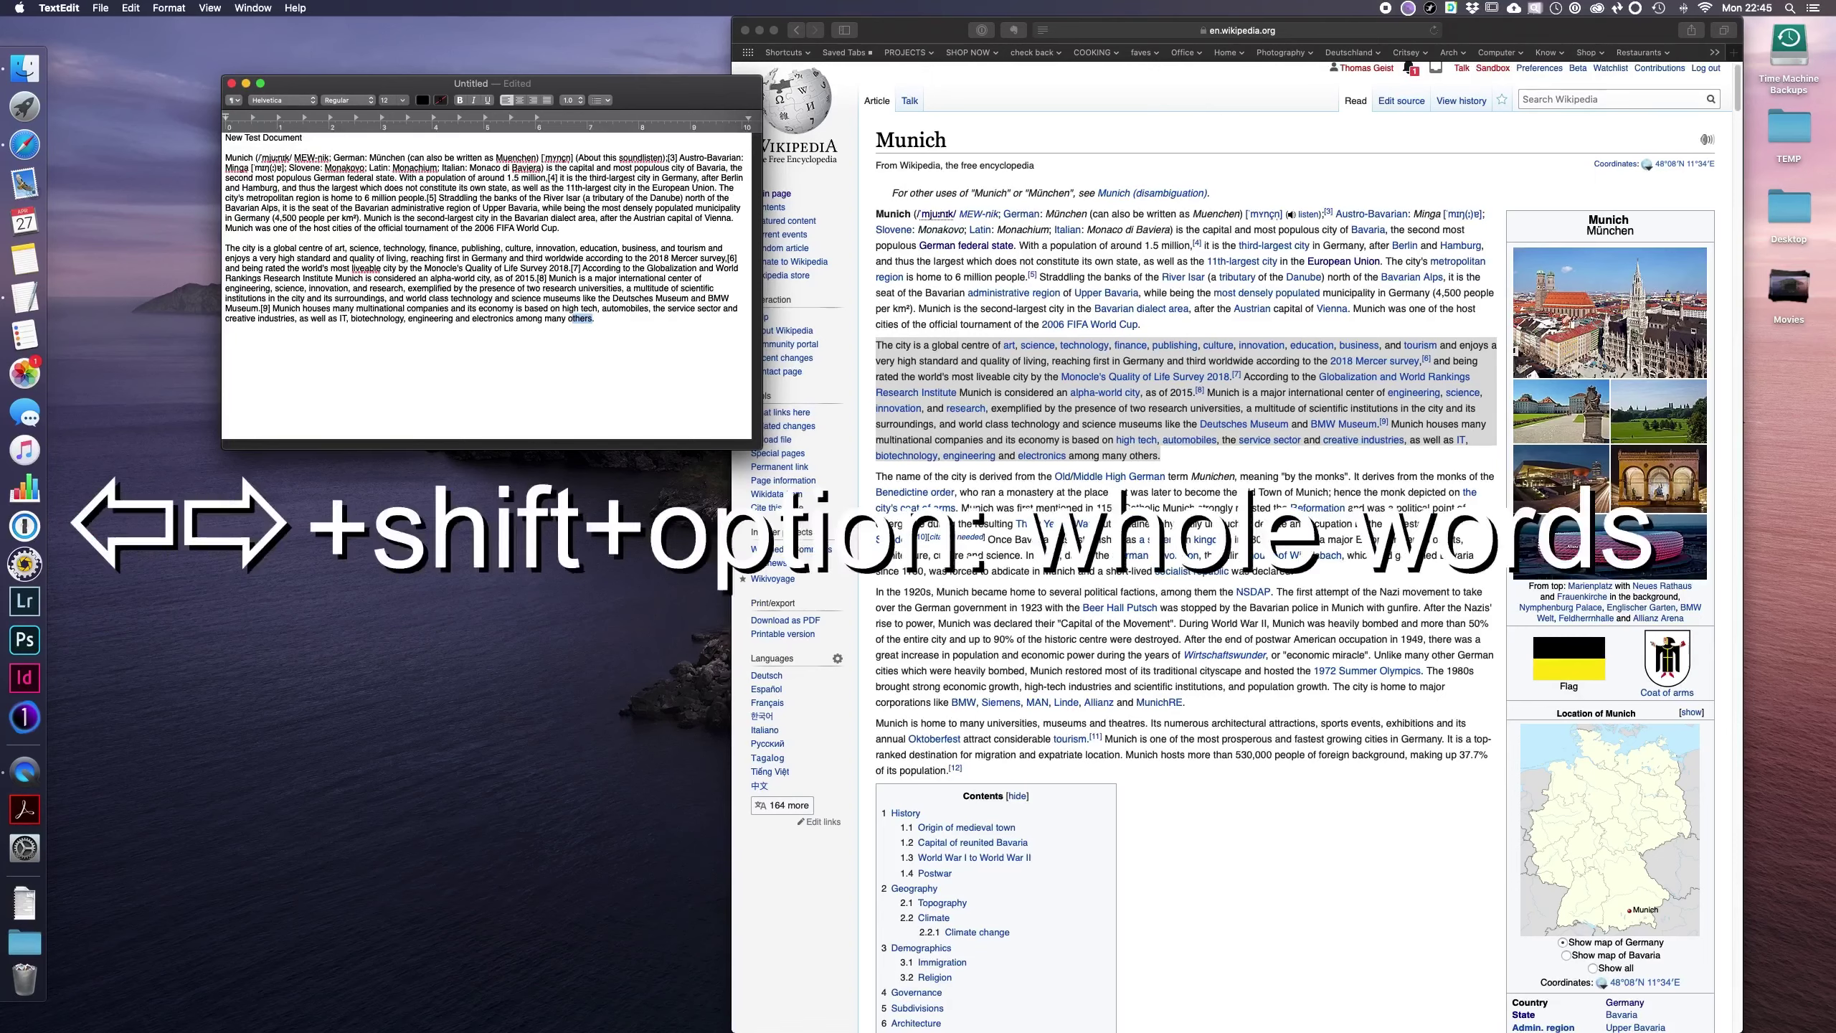
pyautogui.hotkey('shift', 'alt', 'Left')
pyautogui.hotkey('shift', 'alt', 'Left')
pyautogui.hotkey('shift', 'alt', 'Left')
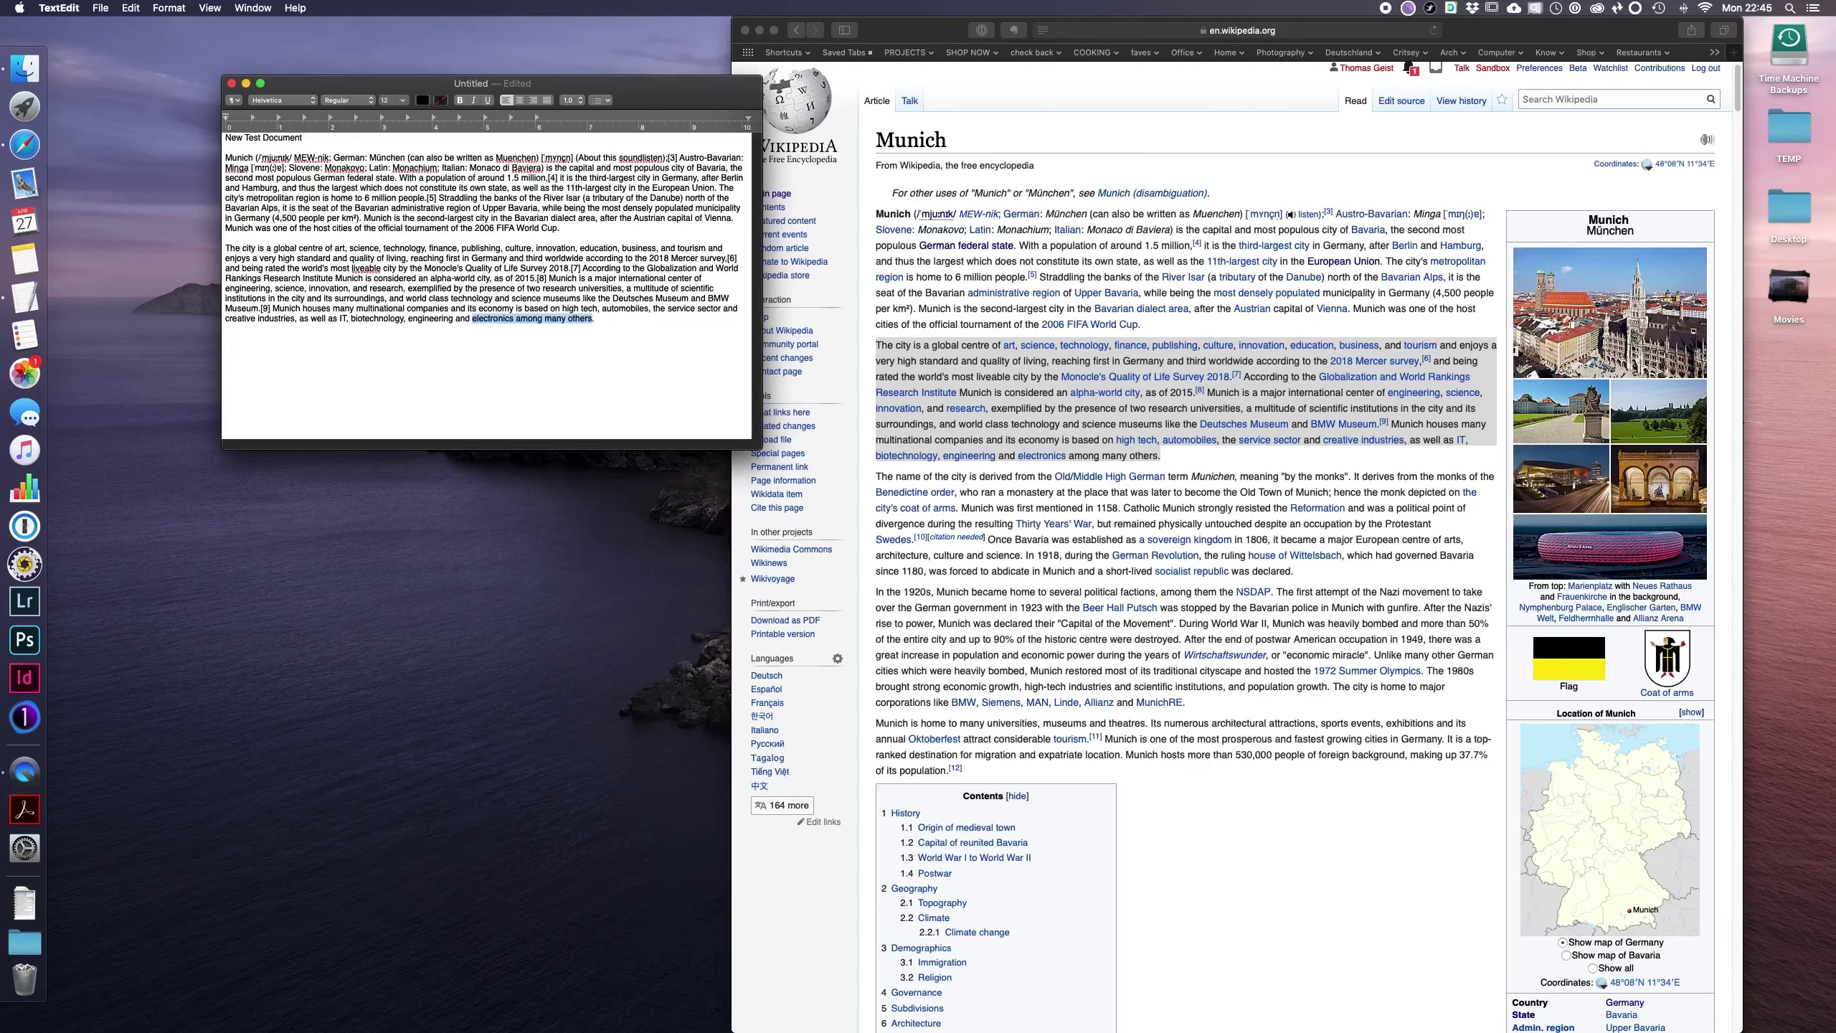
pyautogui.press('shift+super+Left')
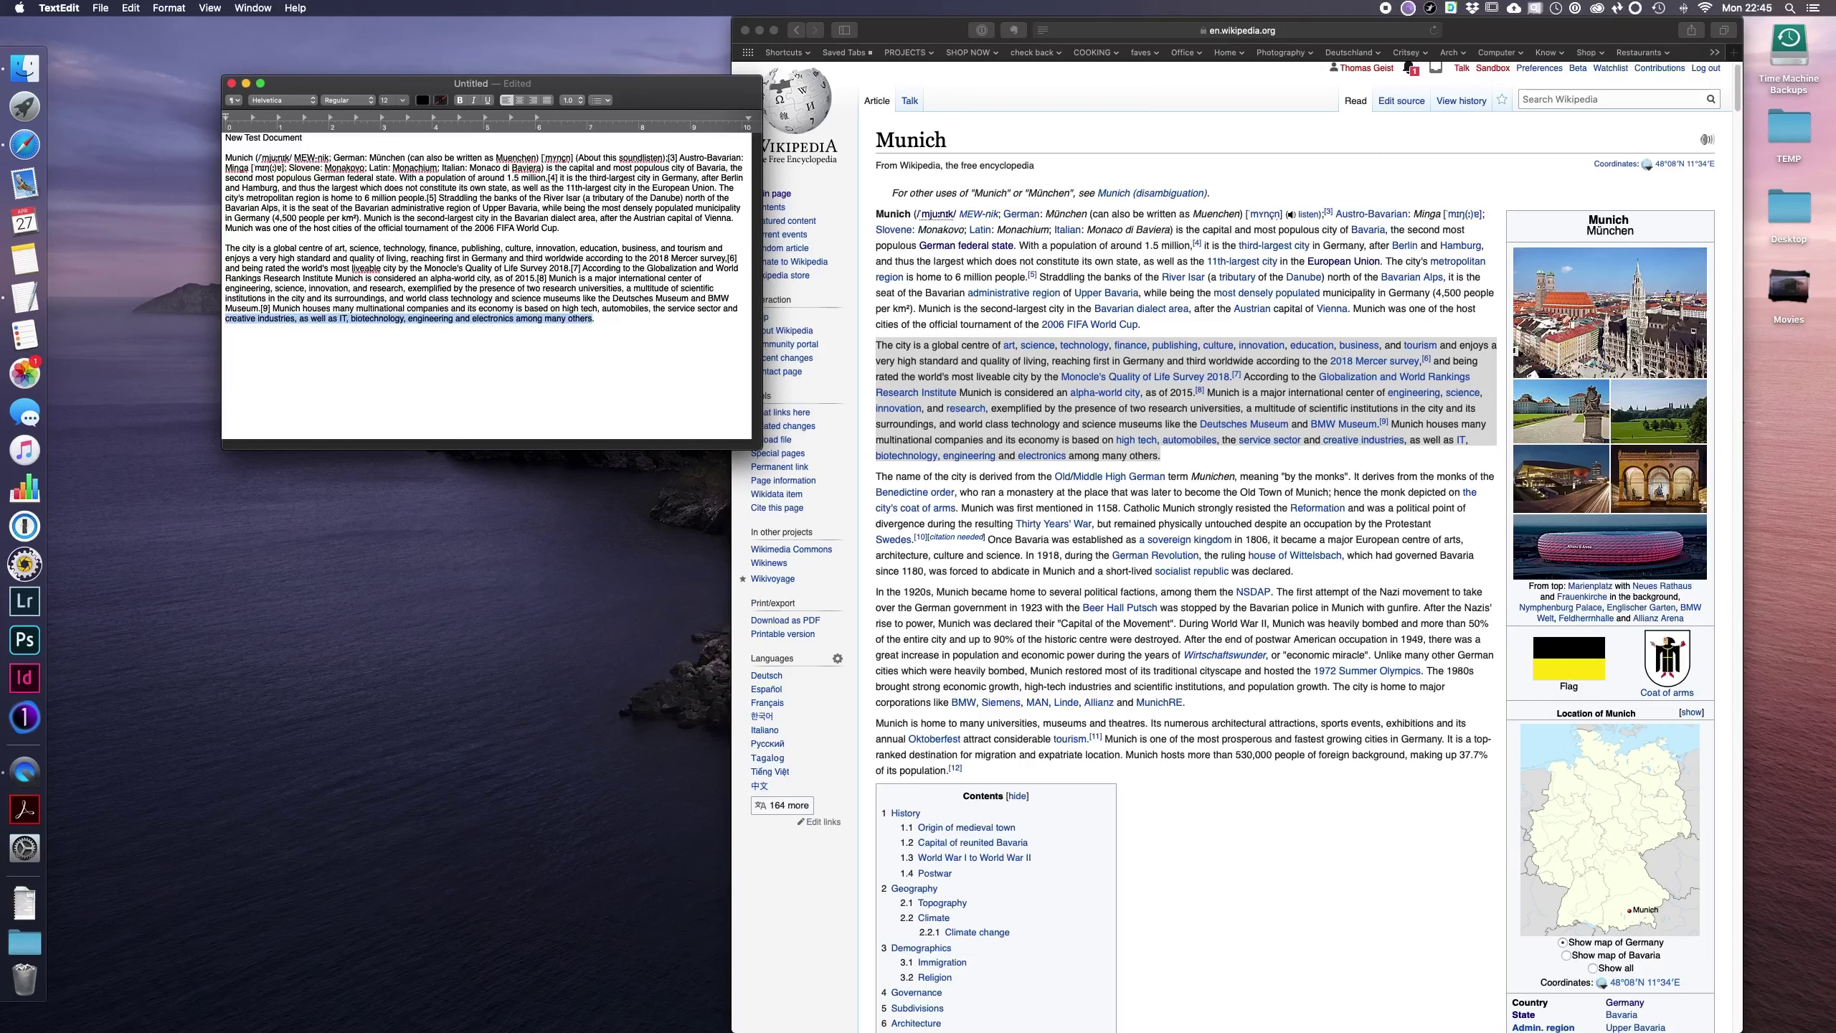
# Step: Place the cursor after "among many others.", select three lines upward, and extend the selection to the paragraph's start
pyautogui.click(606, 323)
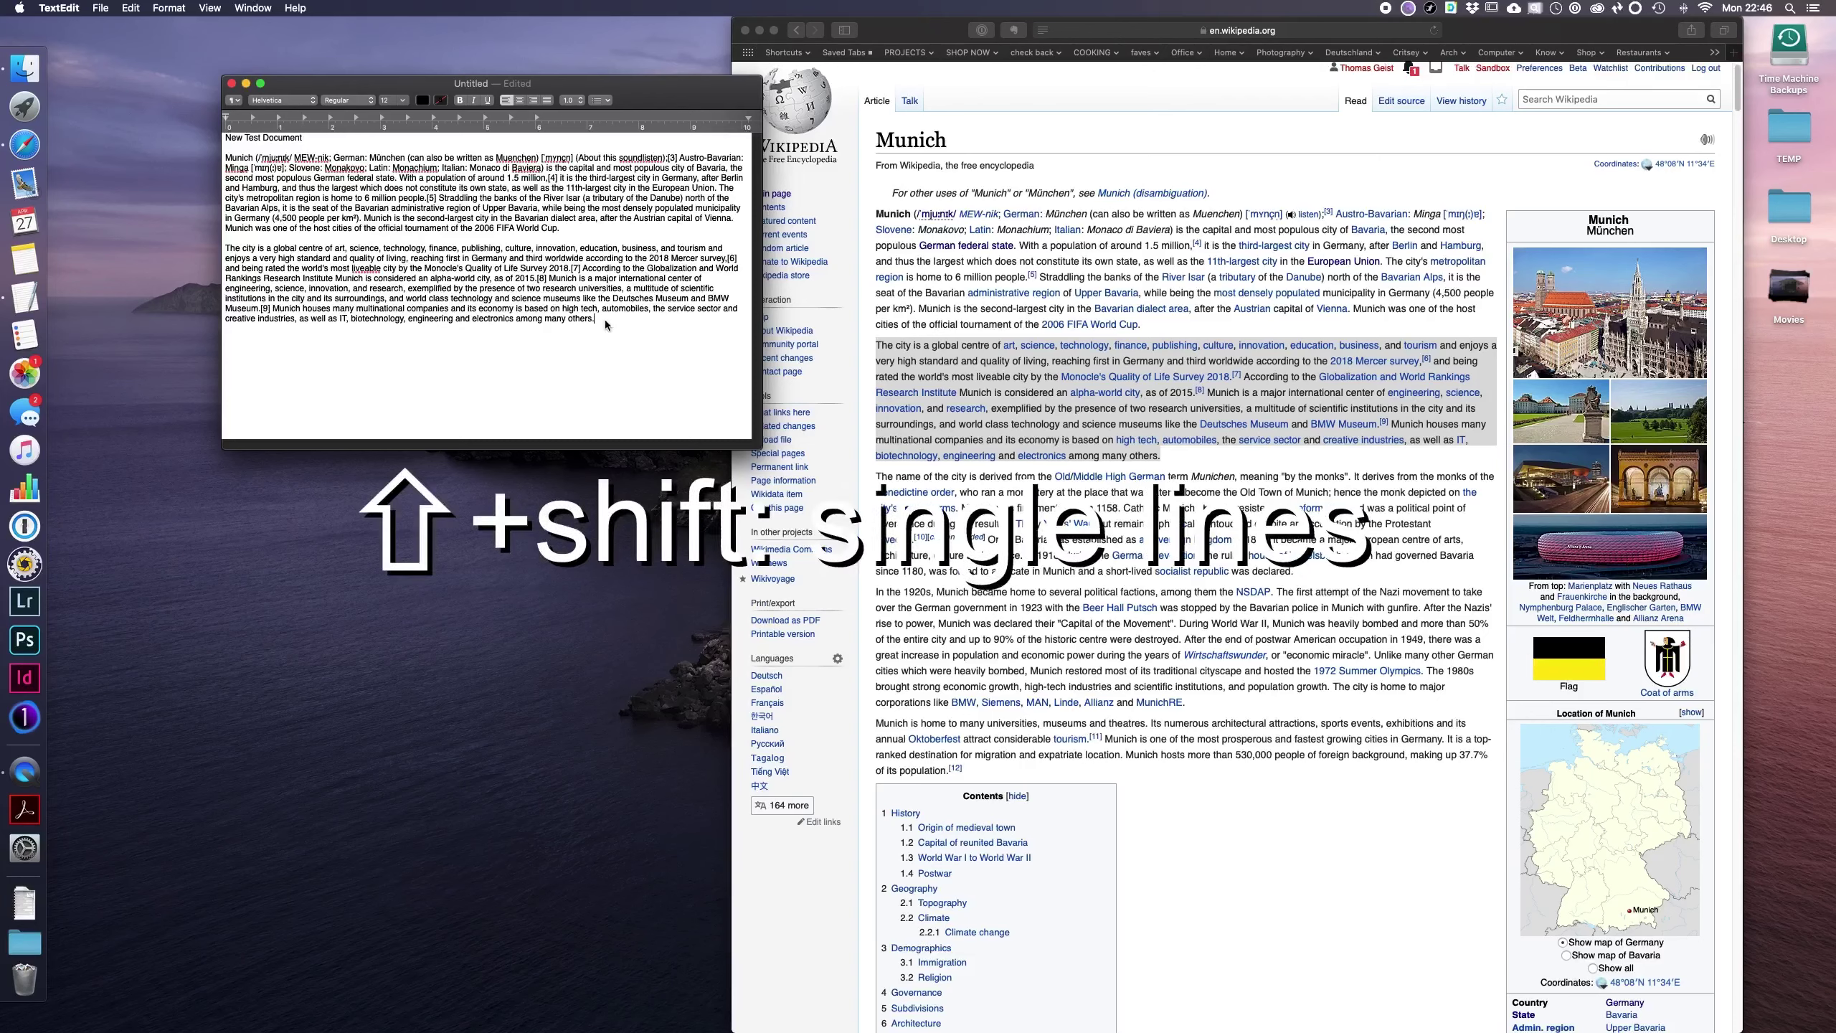
pyautogui.hotkey('shift', 'Up')
pyautogui.hotkey('shift', 'Up')
pyautogui.hotkey('shift', 'Up')
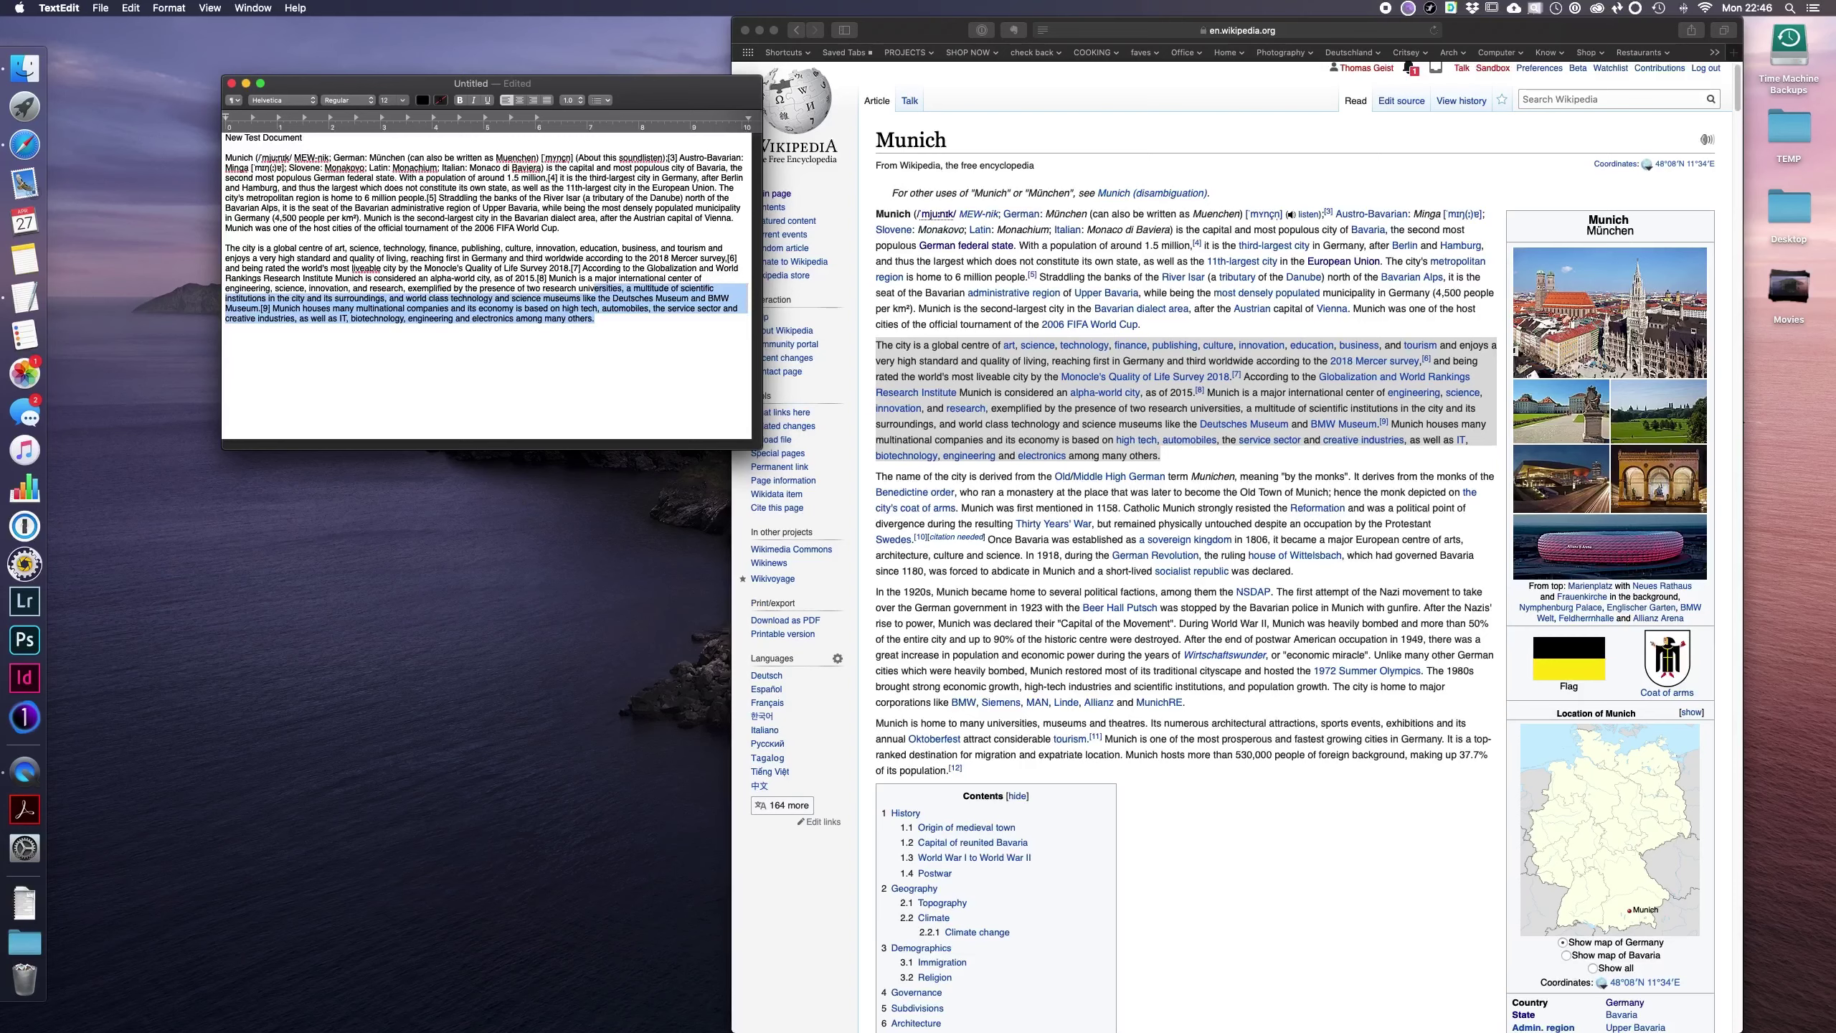
pyautogui.hotkey('shift', 'alt', 'Up')
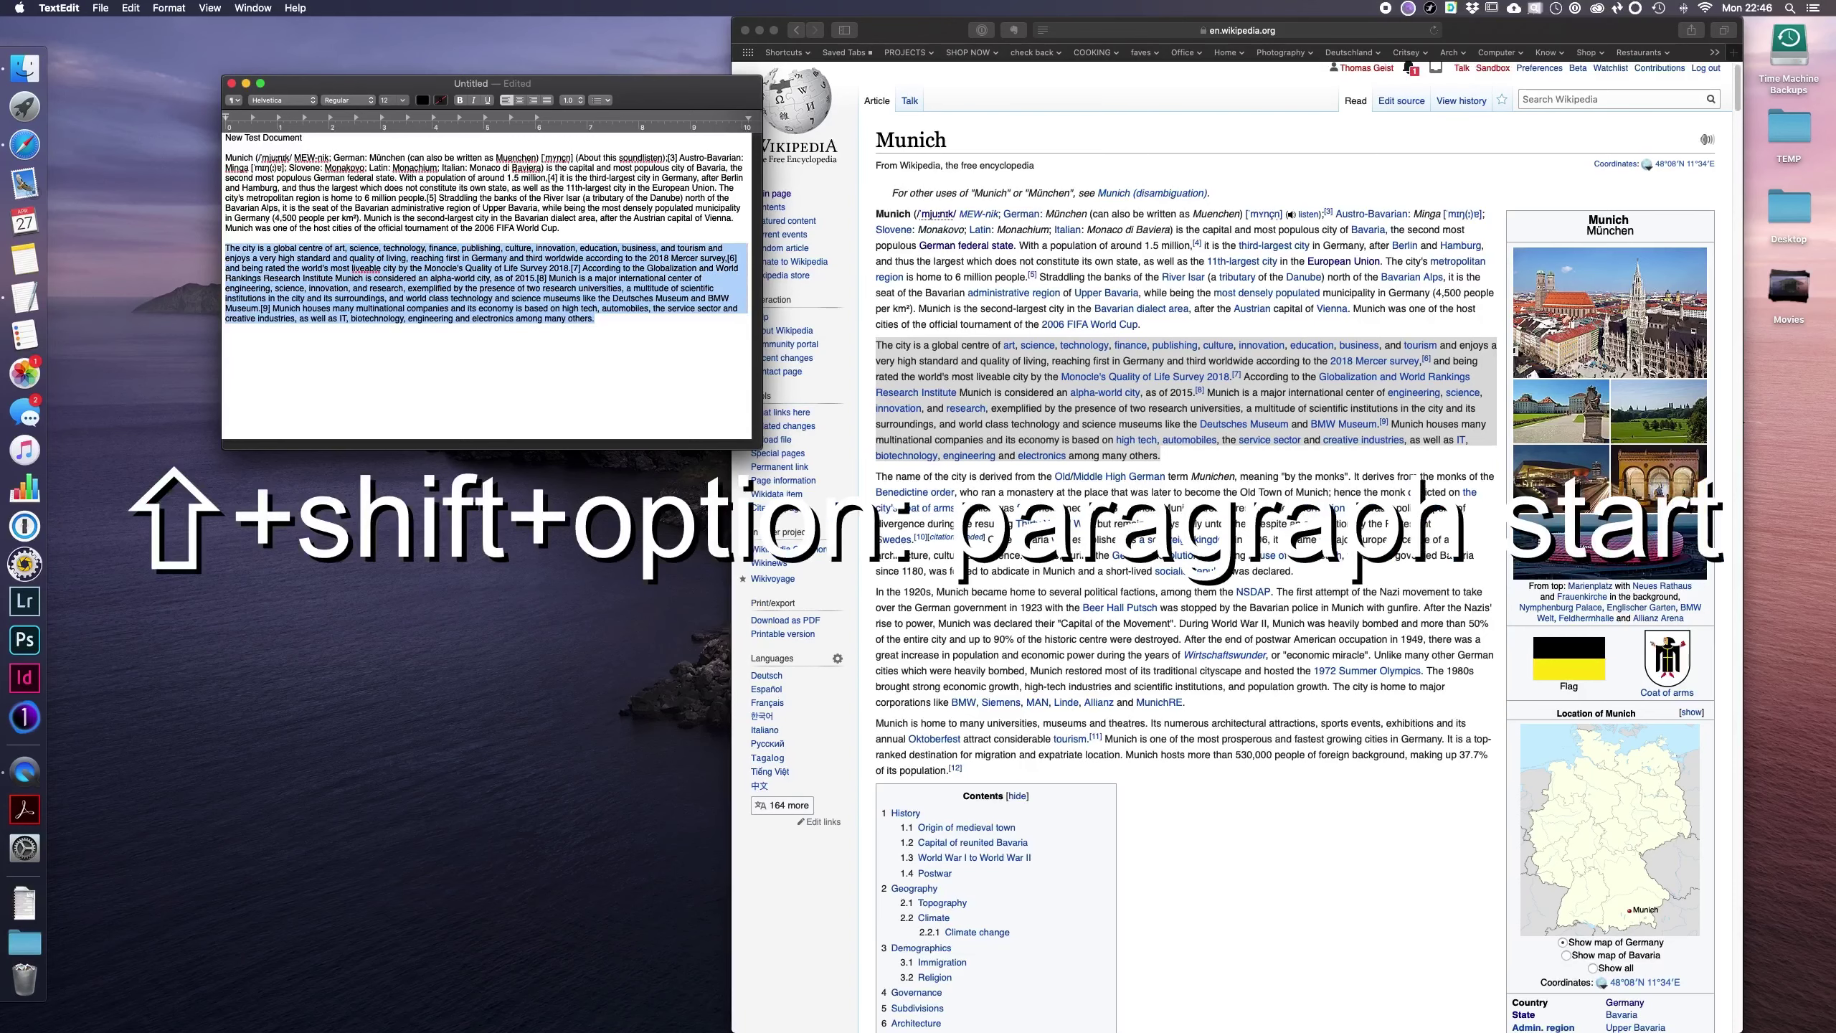
# Step: Extend the selection up over the first Munich paragraph, and shrink it paragraph by paragraph back to the document's end
pyautogui.hotkey('shift', 'alt', 'Up')
pyautogui.hotkey('shift', 'alt', 'Up')
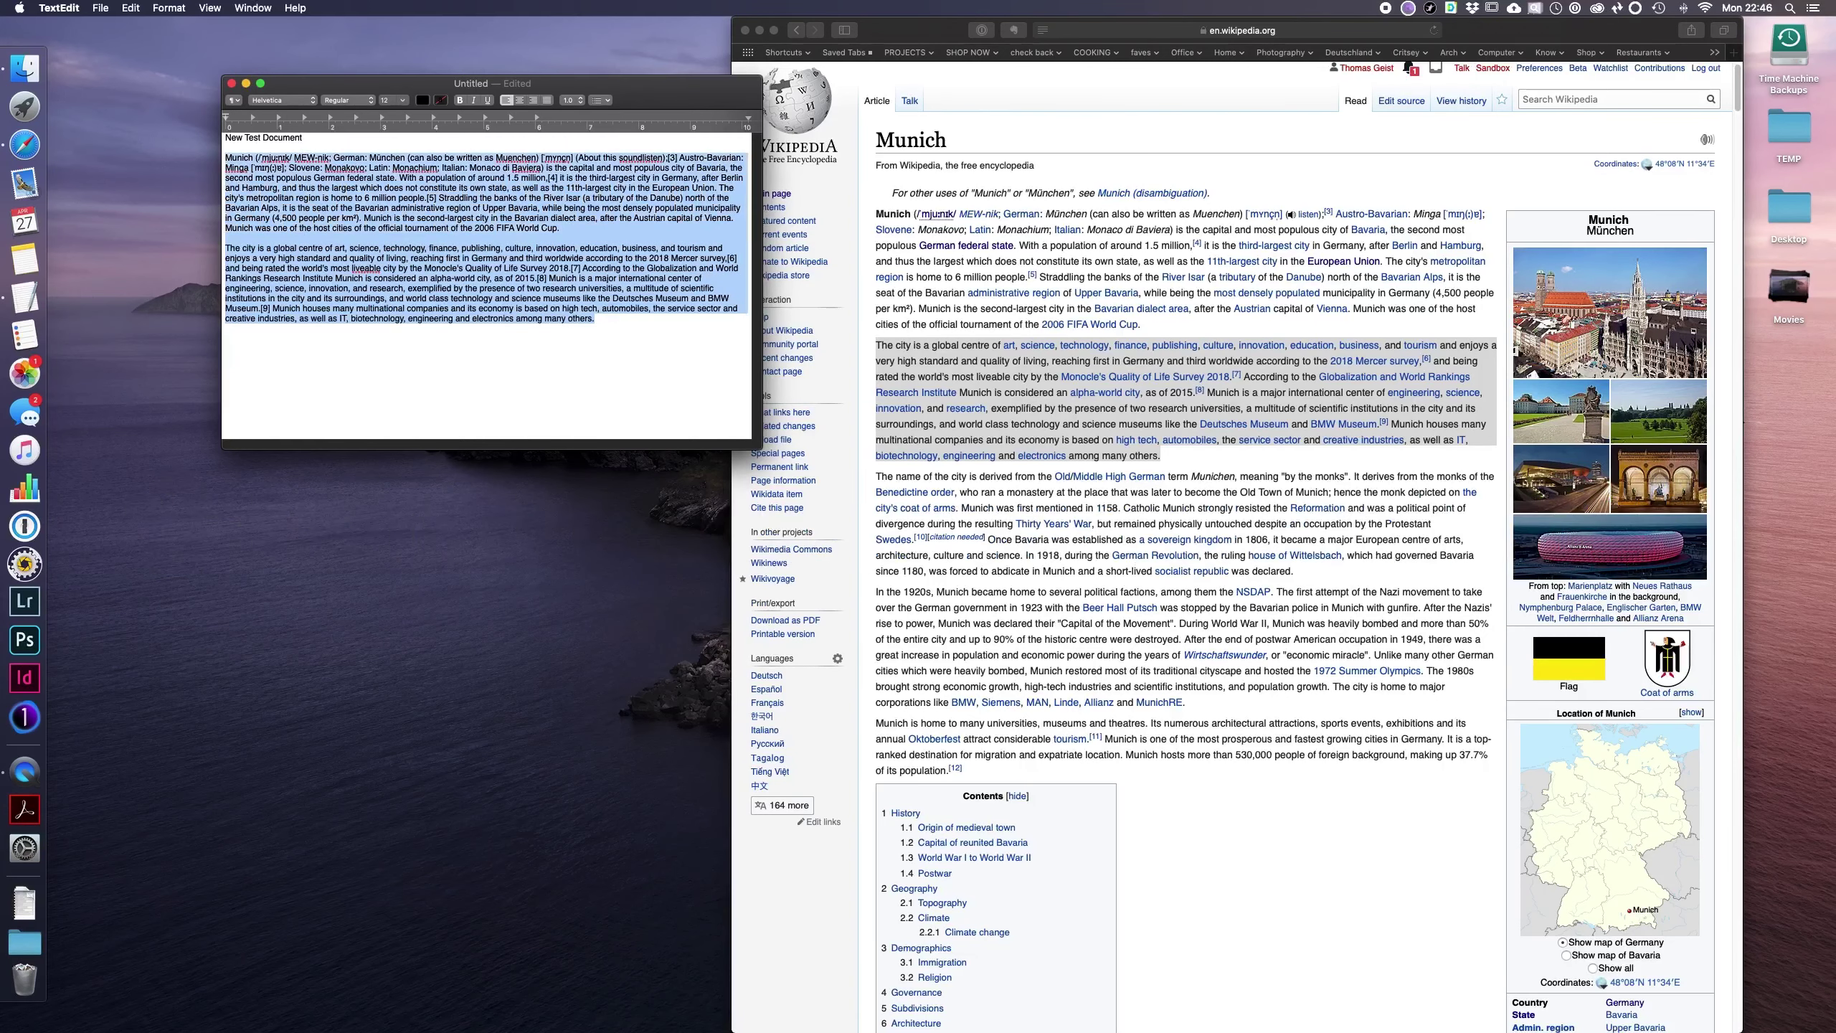
pyautogui.hotkey('shift', 'alt', 'Down')
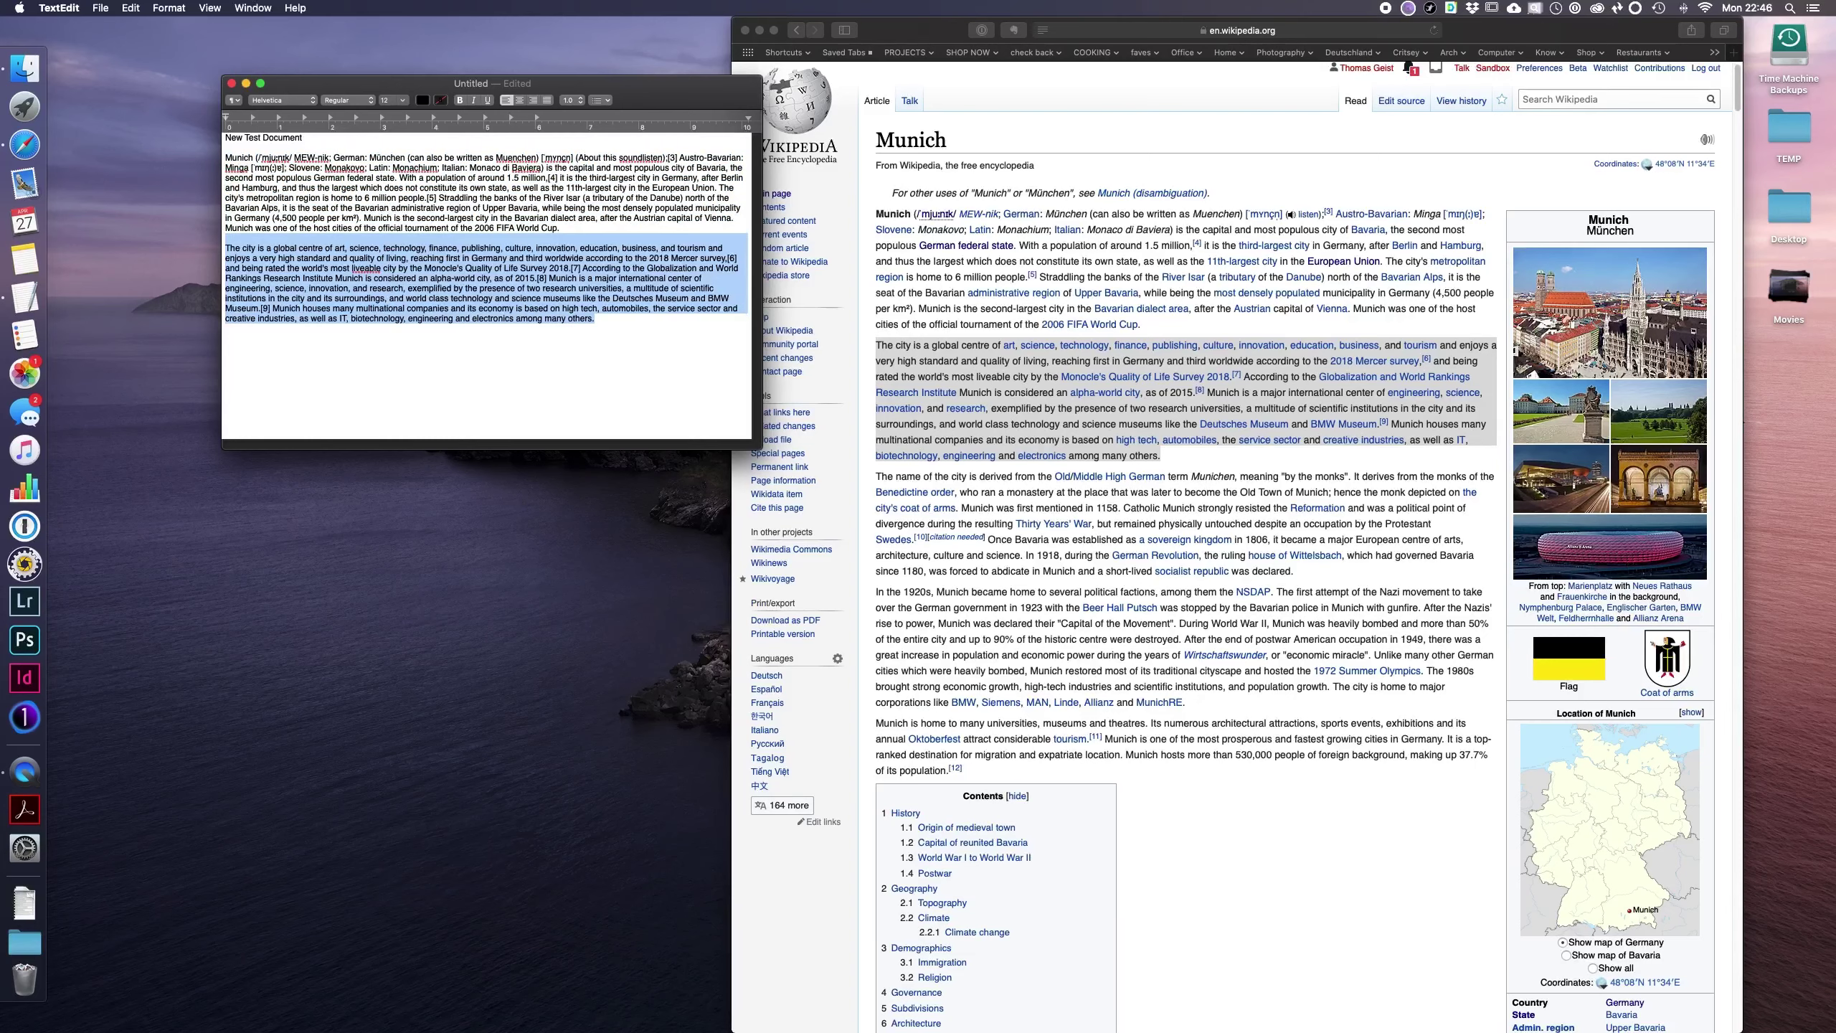
pyautogui.hotkey('shift', 'alt', 'Down')
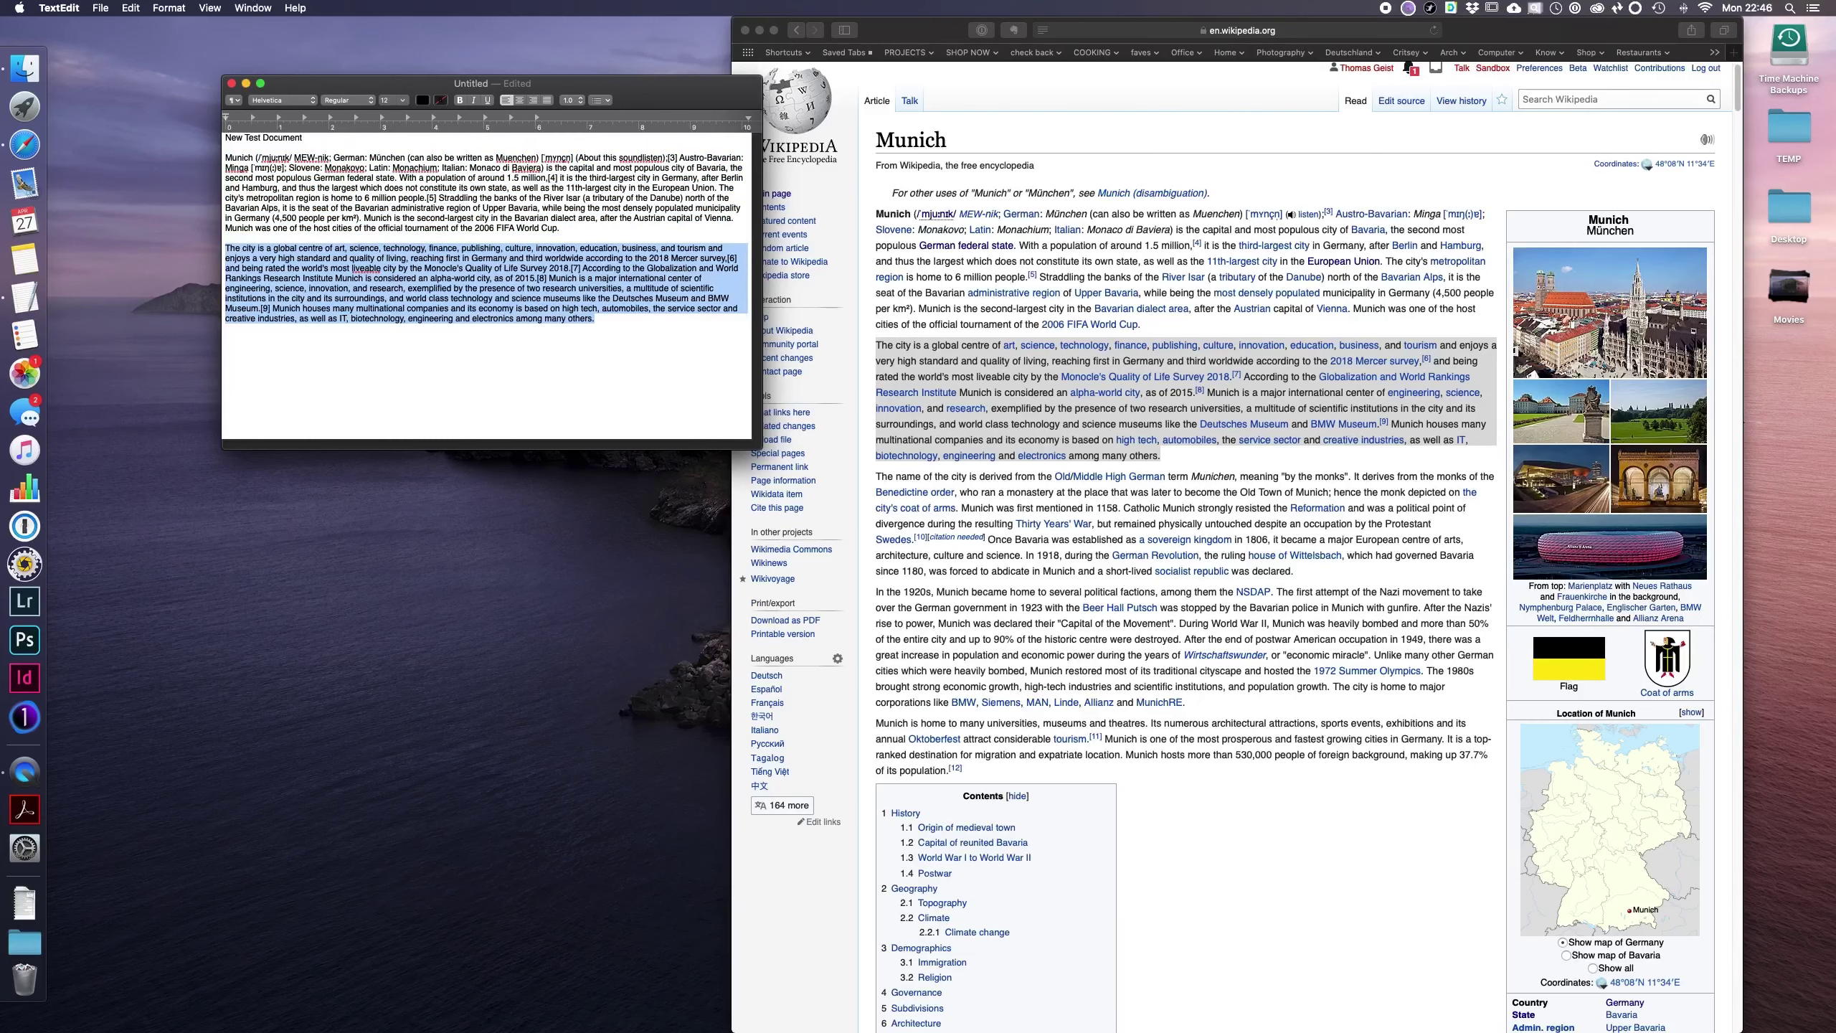
pyautogui.hotkey('shift', 'alt', 'Down')
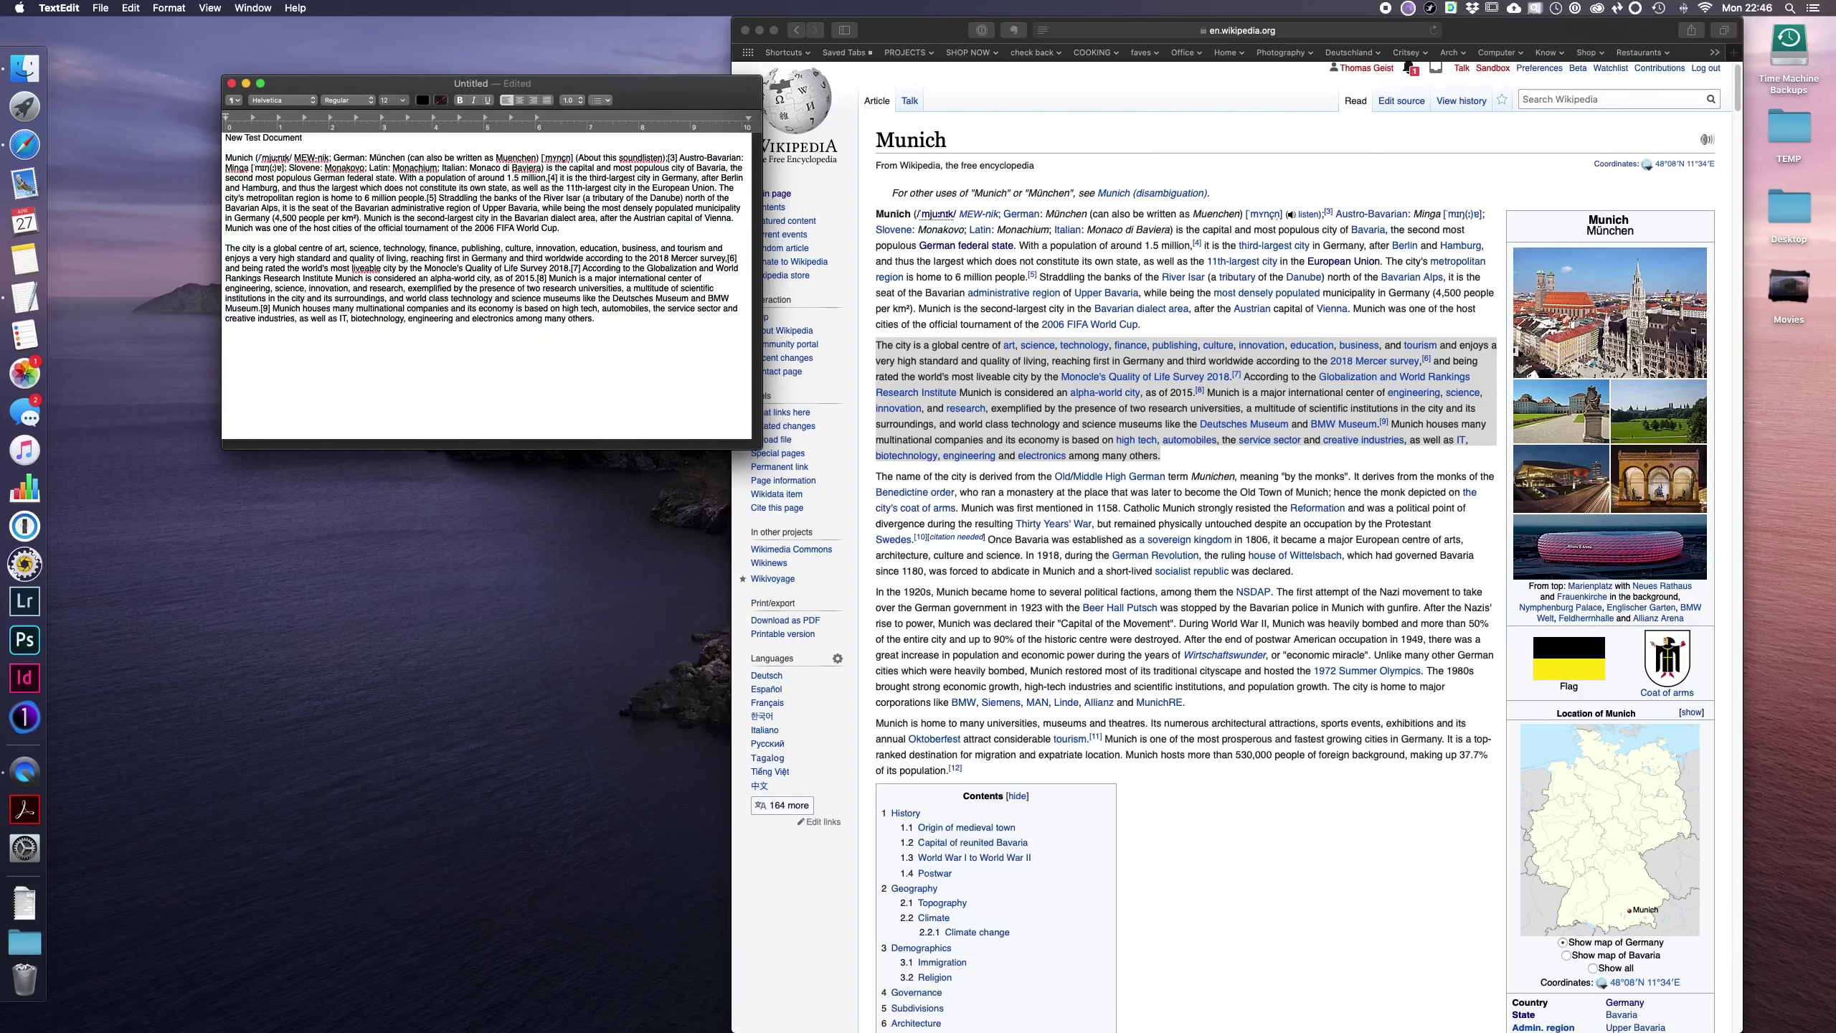
# Step: Select from the document's end to its start, and select from within the "New Test Document" line to the document's end
pyautogui.press('shift+super+Up')
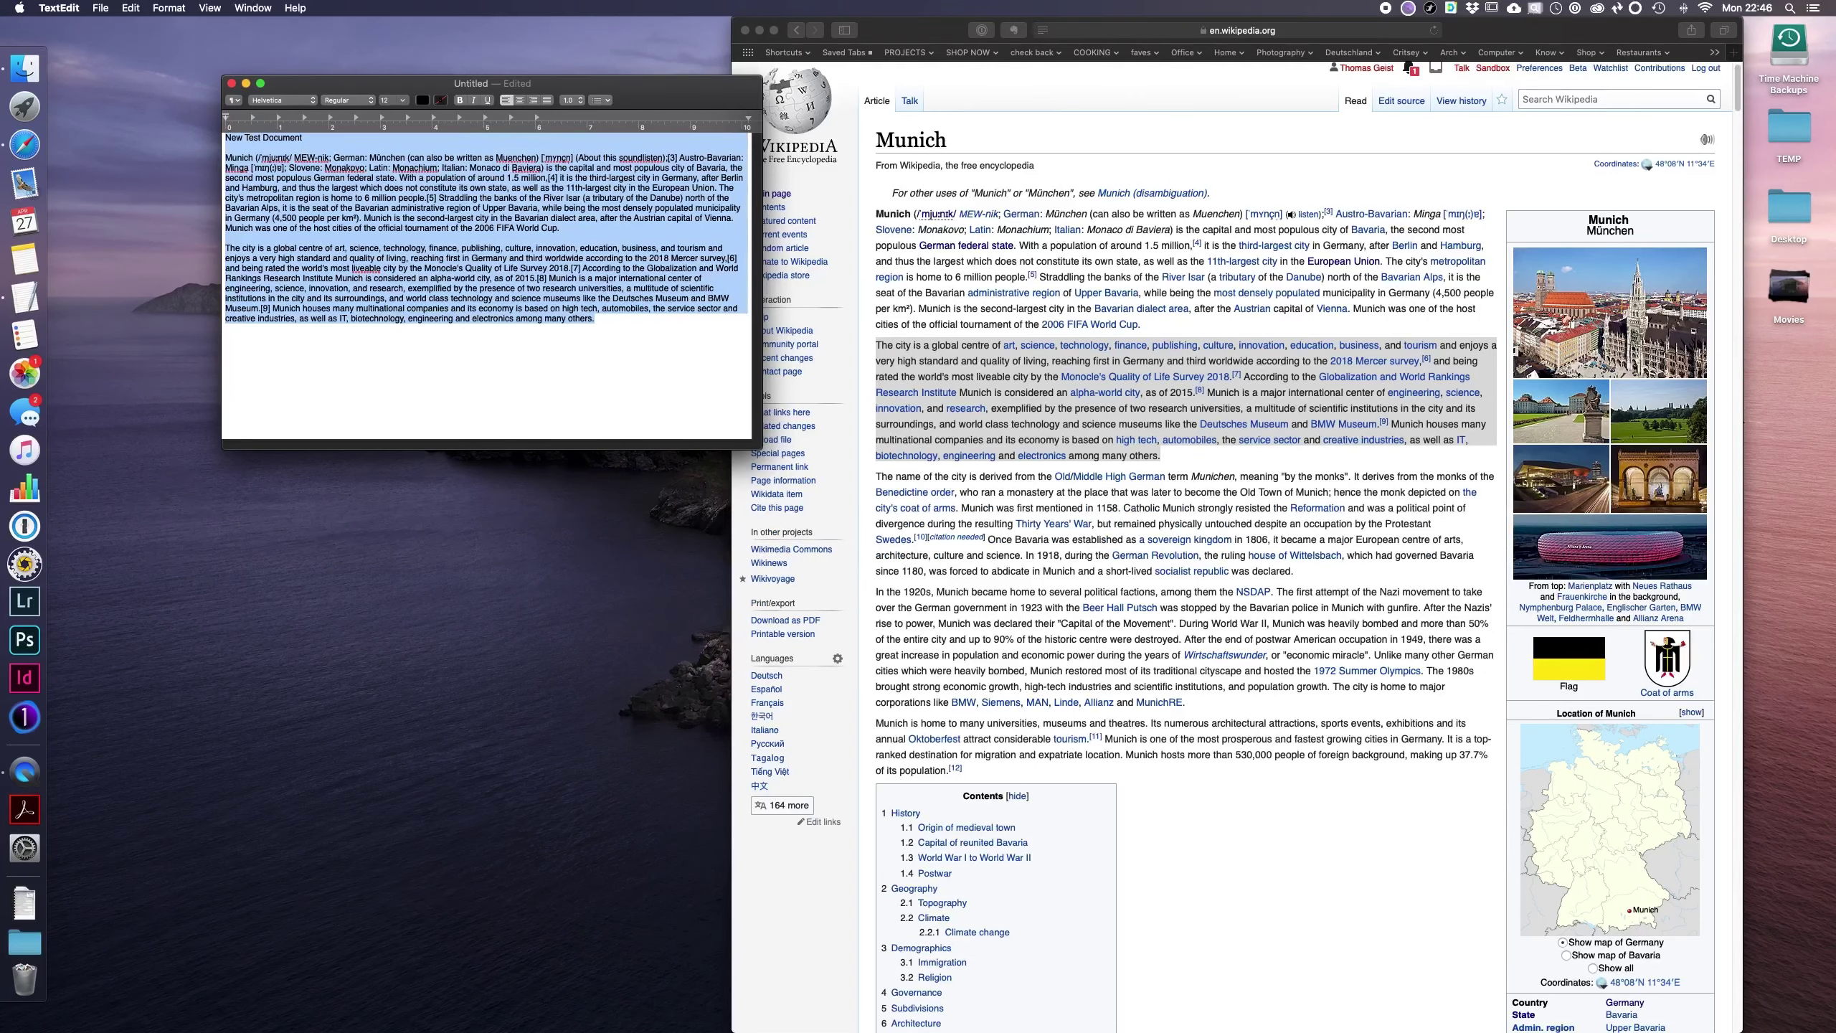
pyautogui.click(280, 139)
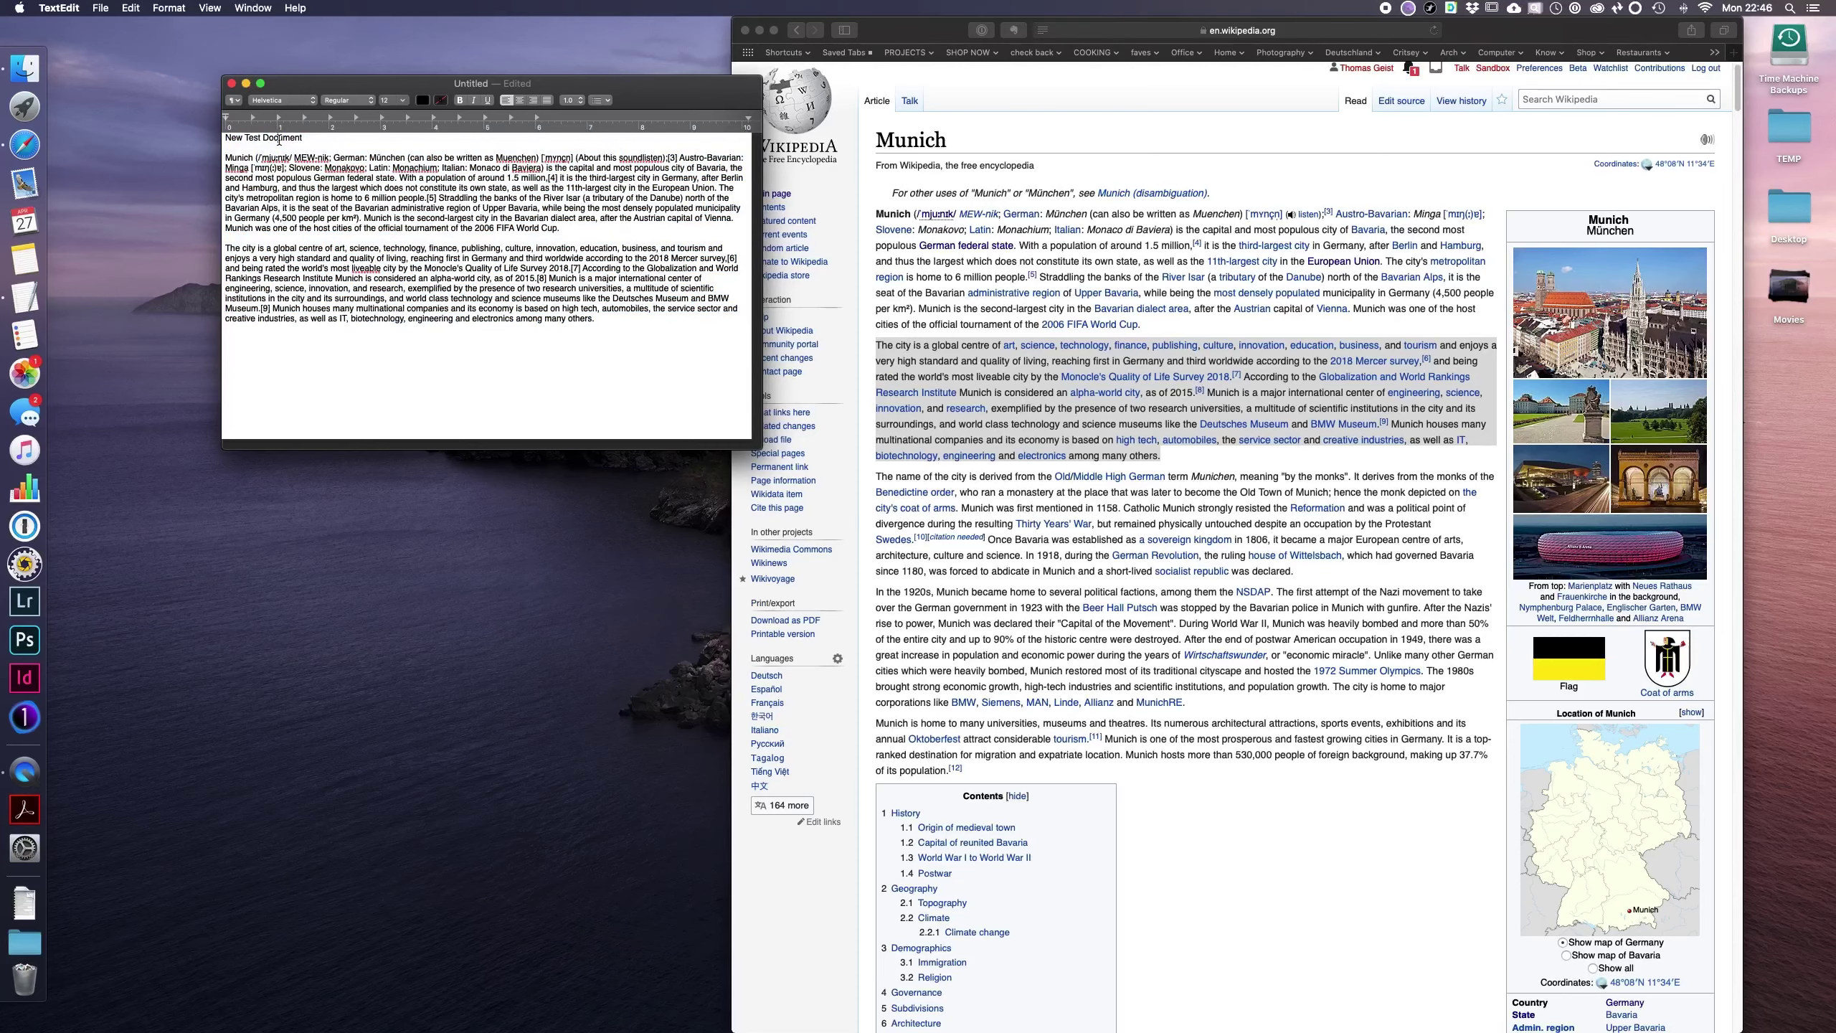
pyautogui.press('shift+cmd+Down')
# Step: Insert the wine glass emoji from the Food & Drink category at the end of the document
pyautogui.press('ctrl+super+space')
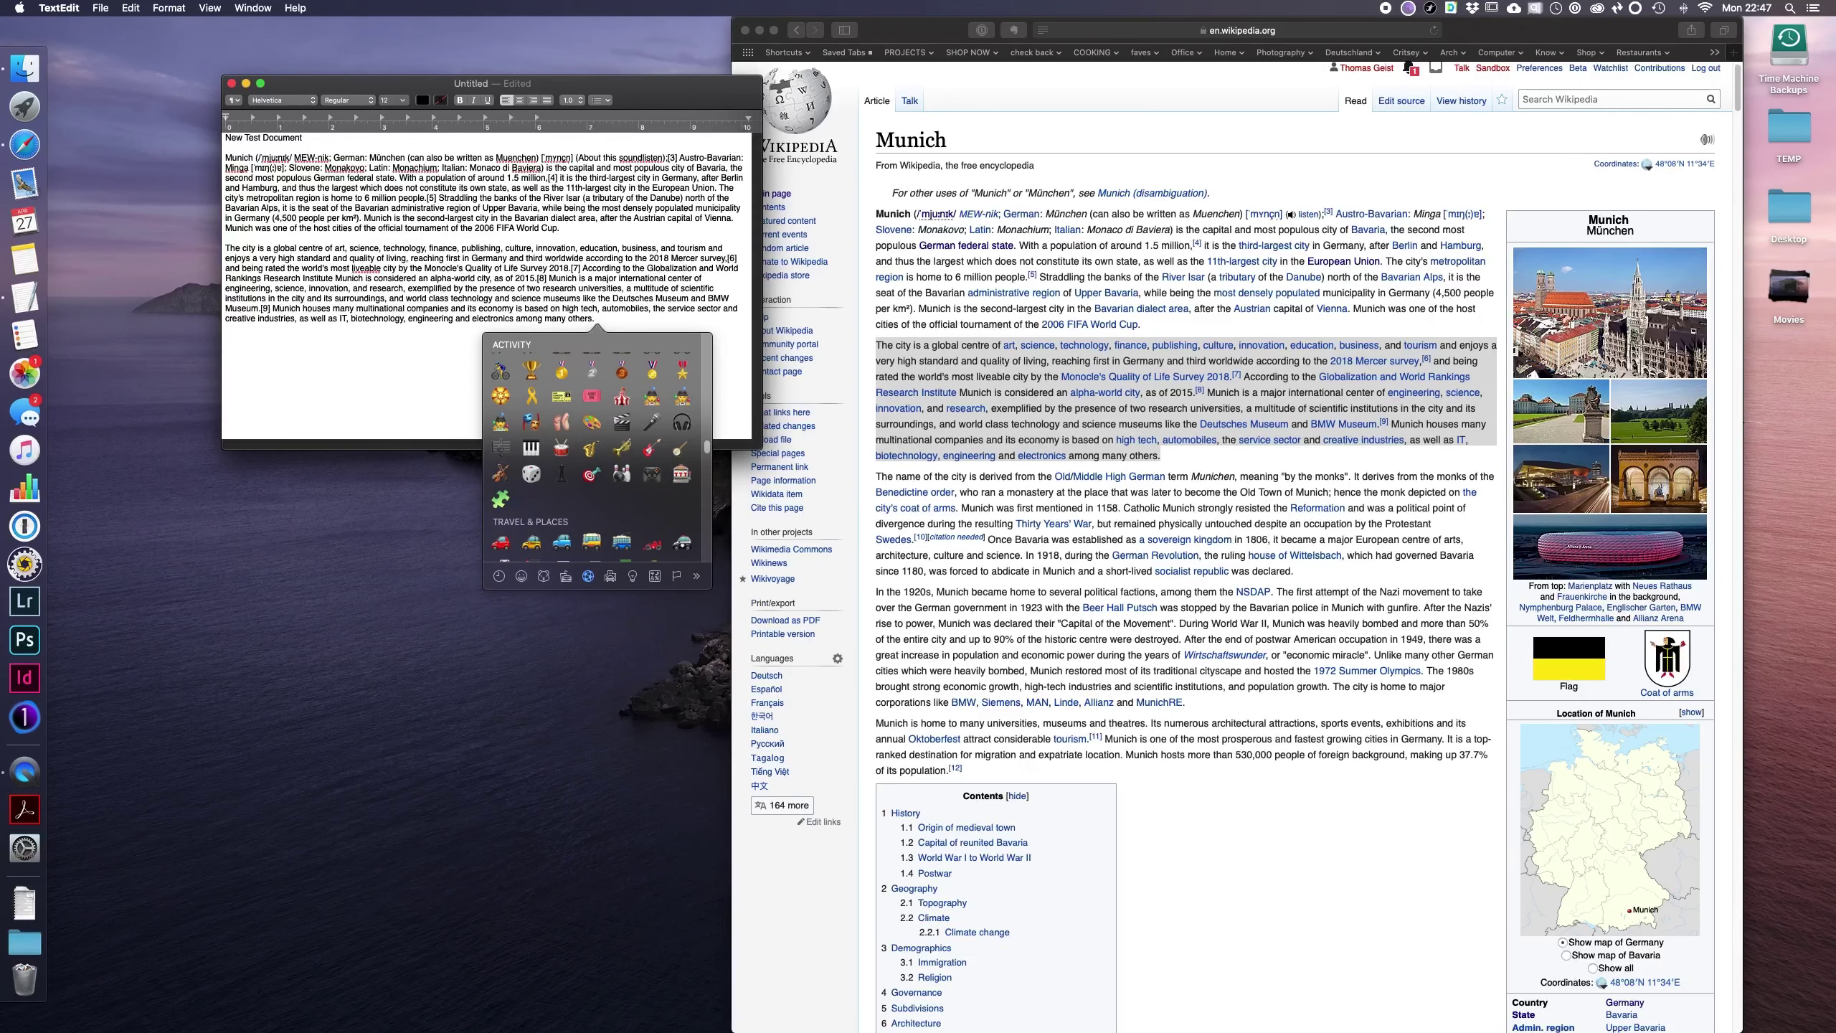
pyautogui.scroll(10, 576, 451)
pyautogui.scroll(5, 582, 426)
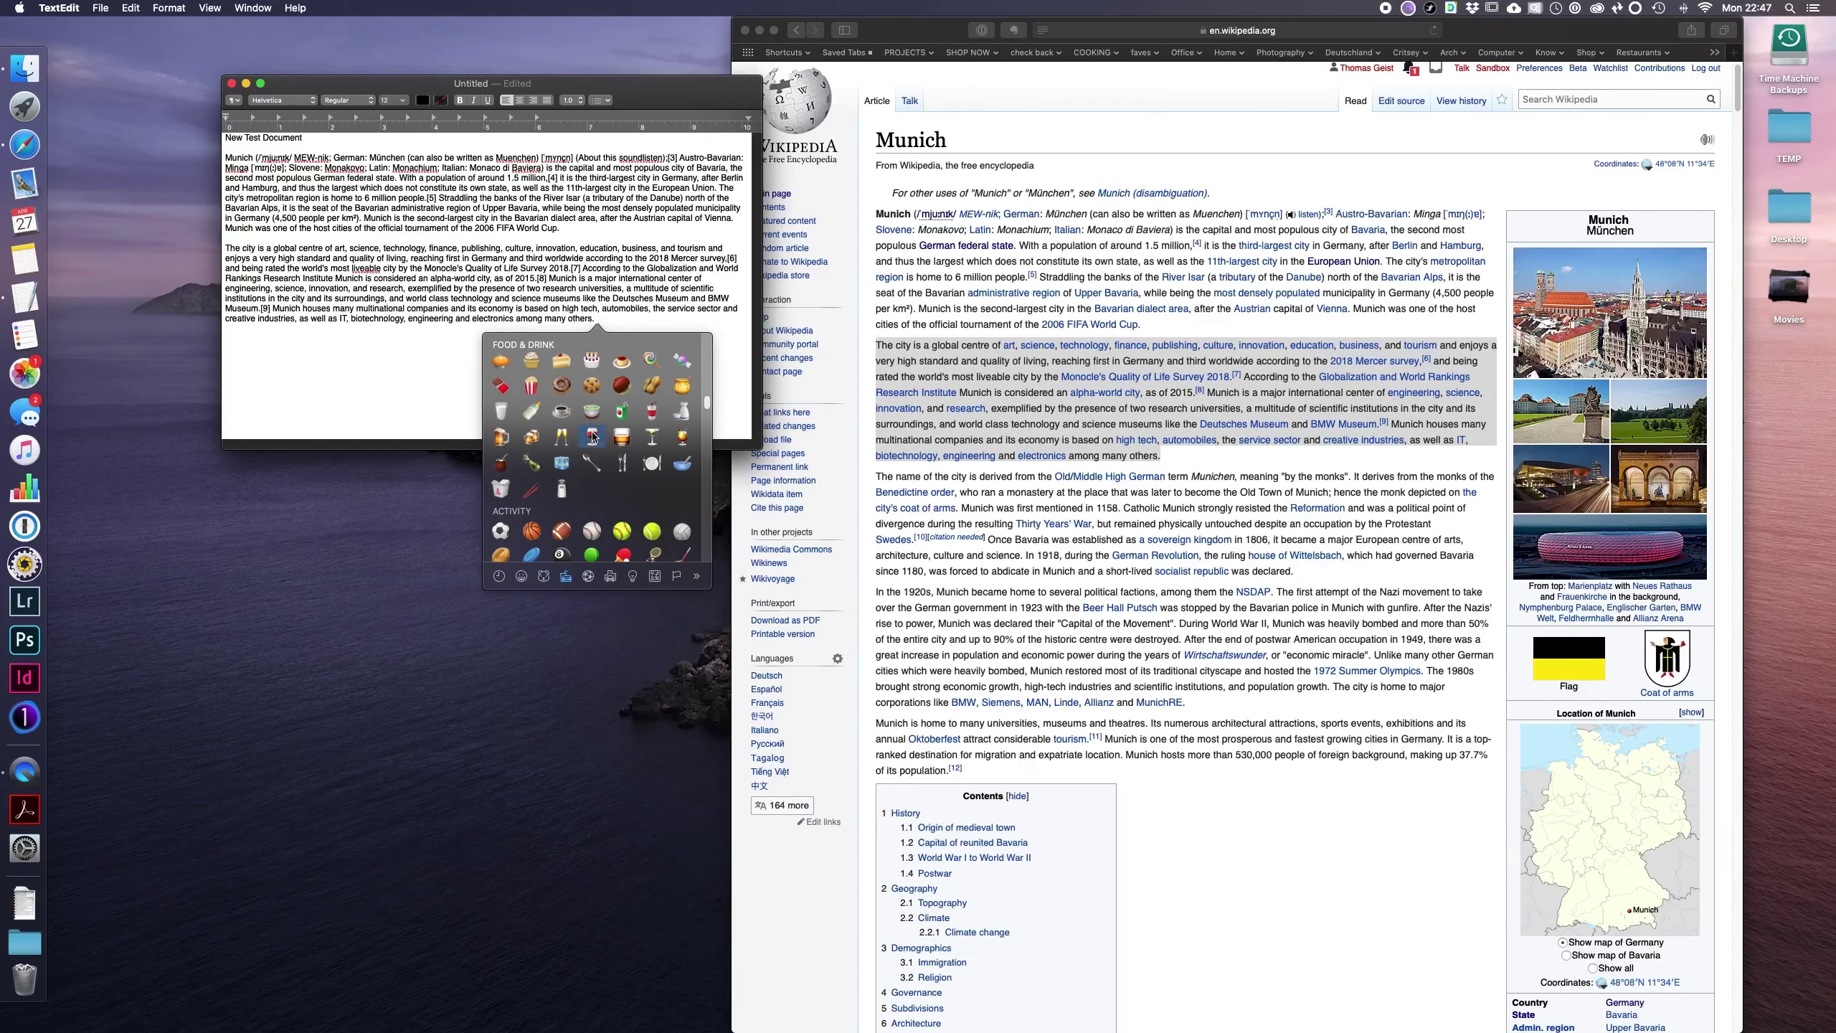
pyautogui.click(592, 436)
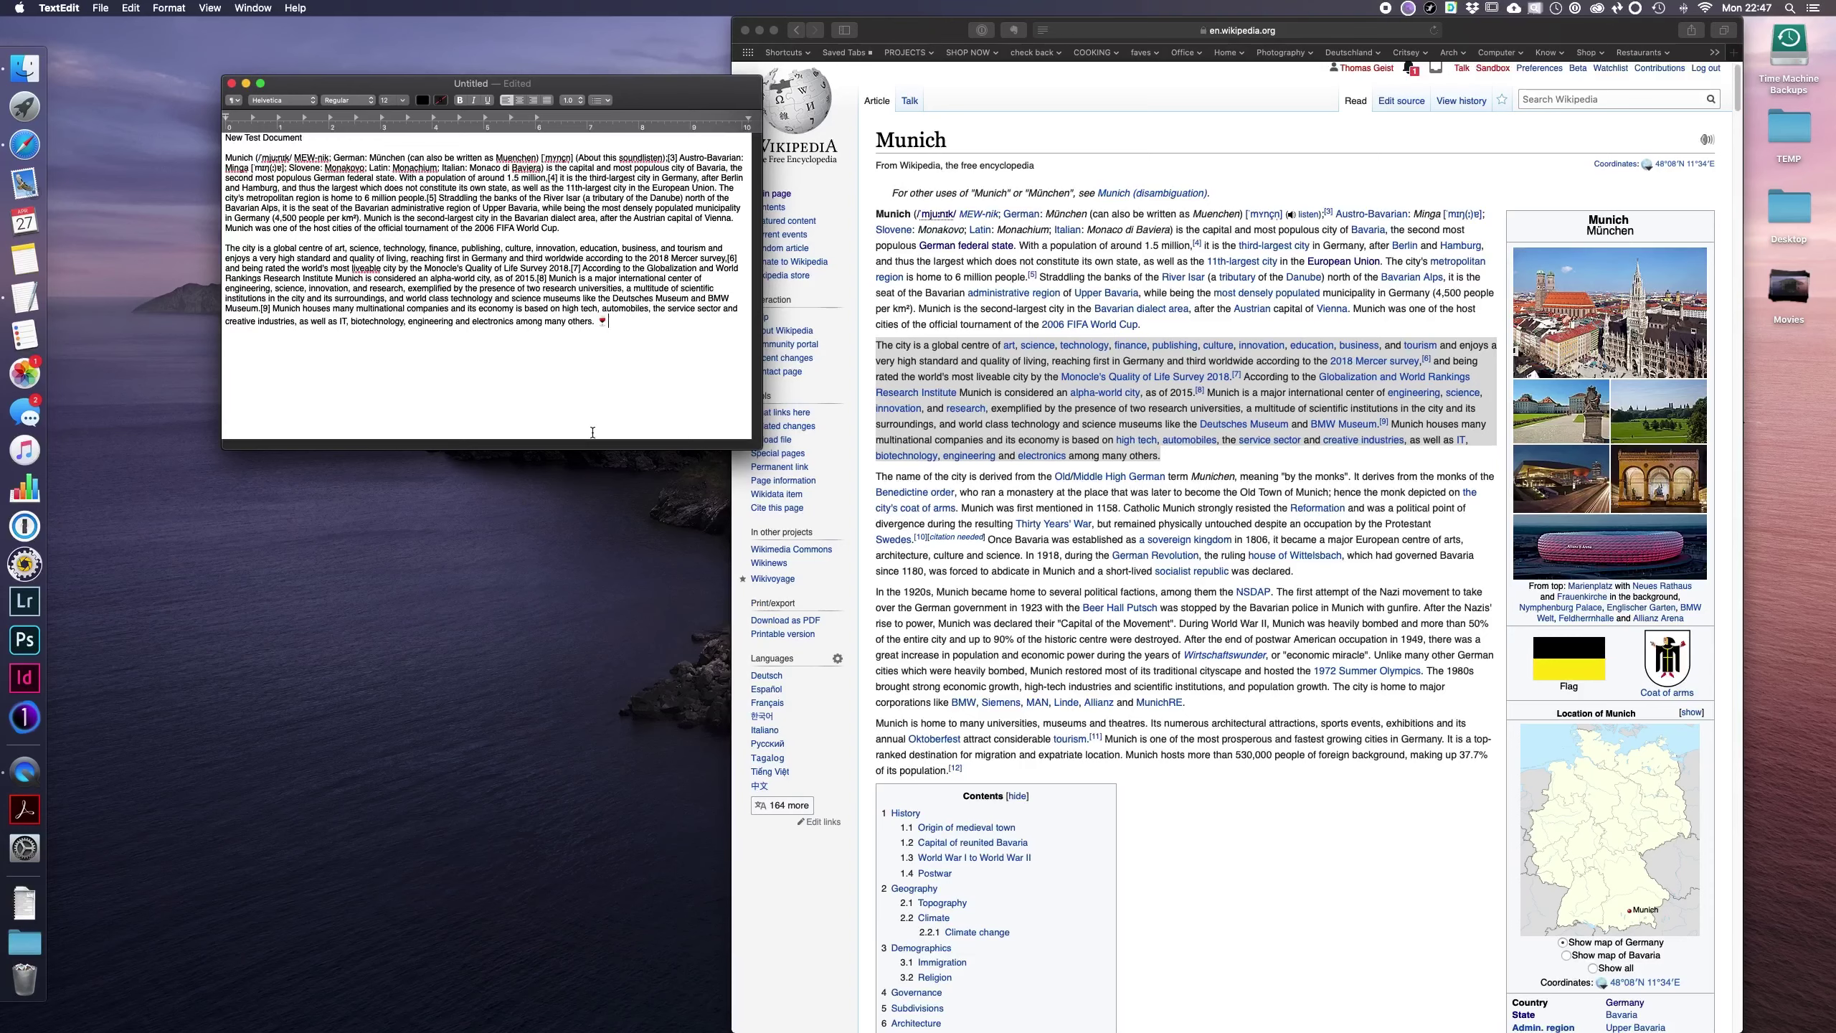
# Step: Examine the emoji picker's additional symbol categories, including pictographs, technical symbols and sign/standard symbols
pyautogui.press('ctrl+super+space')
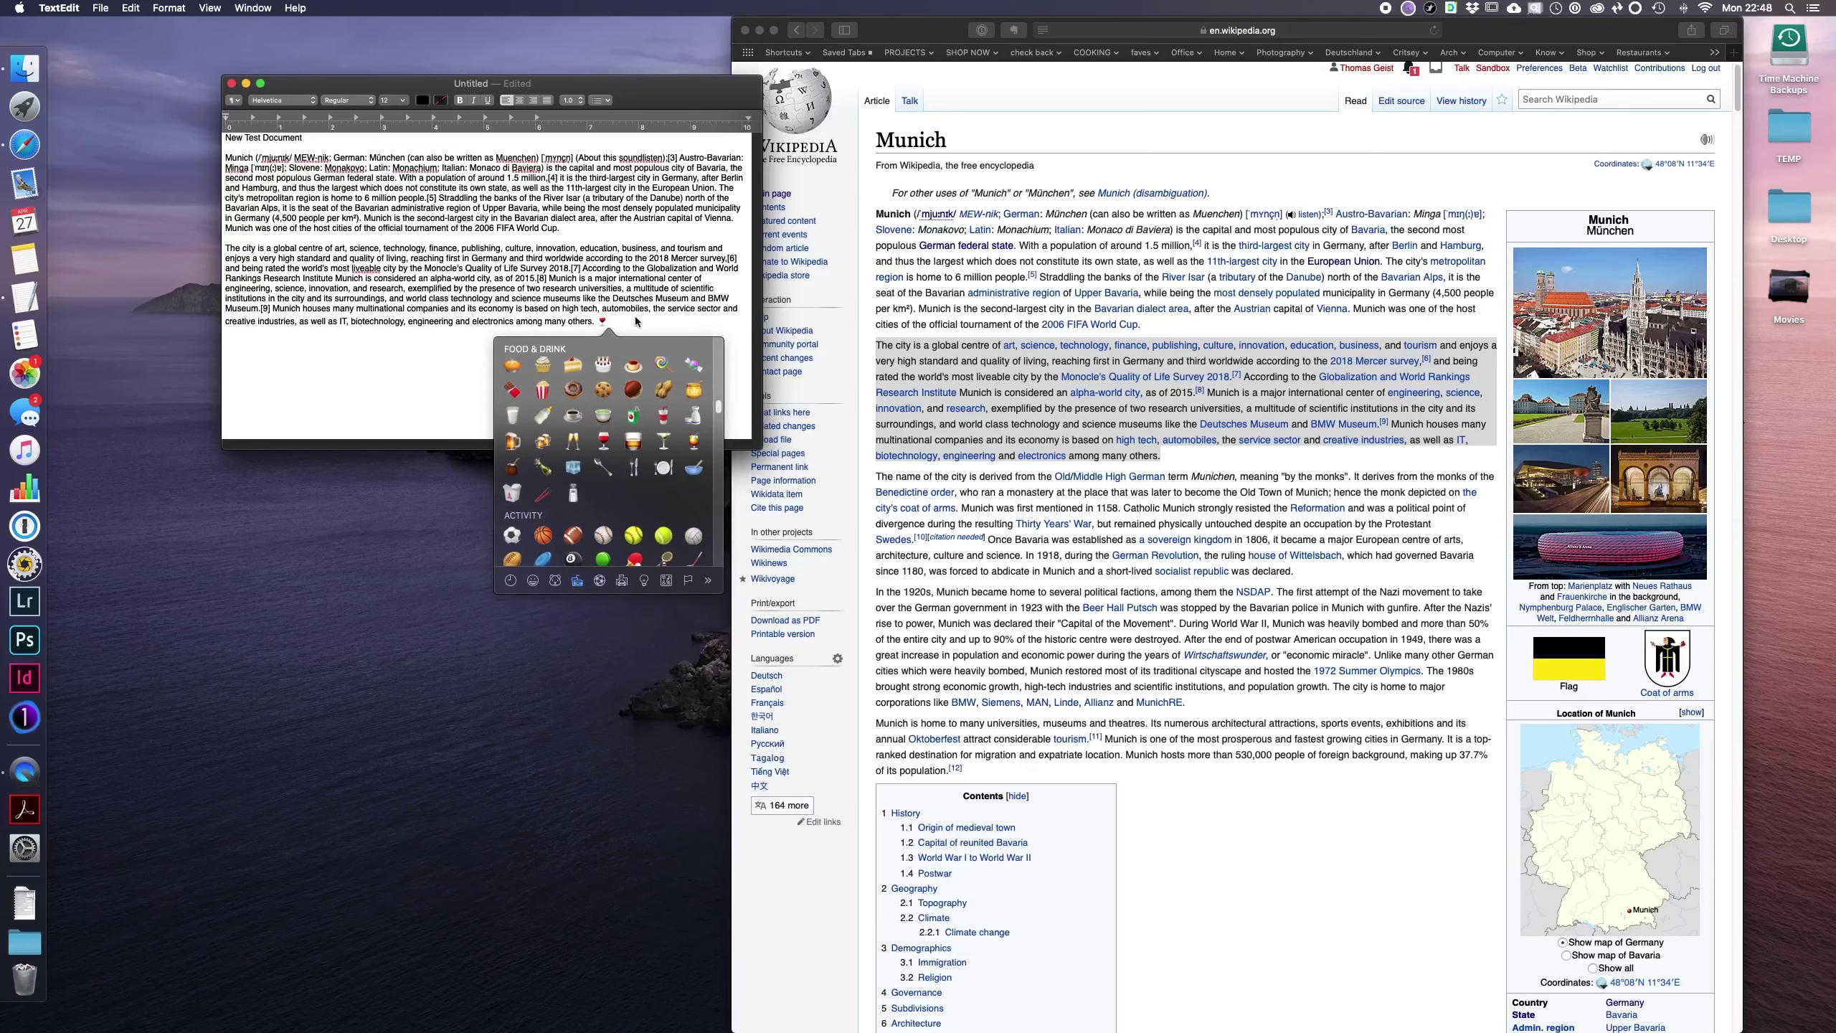
pyautogui.click(710, 584)
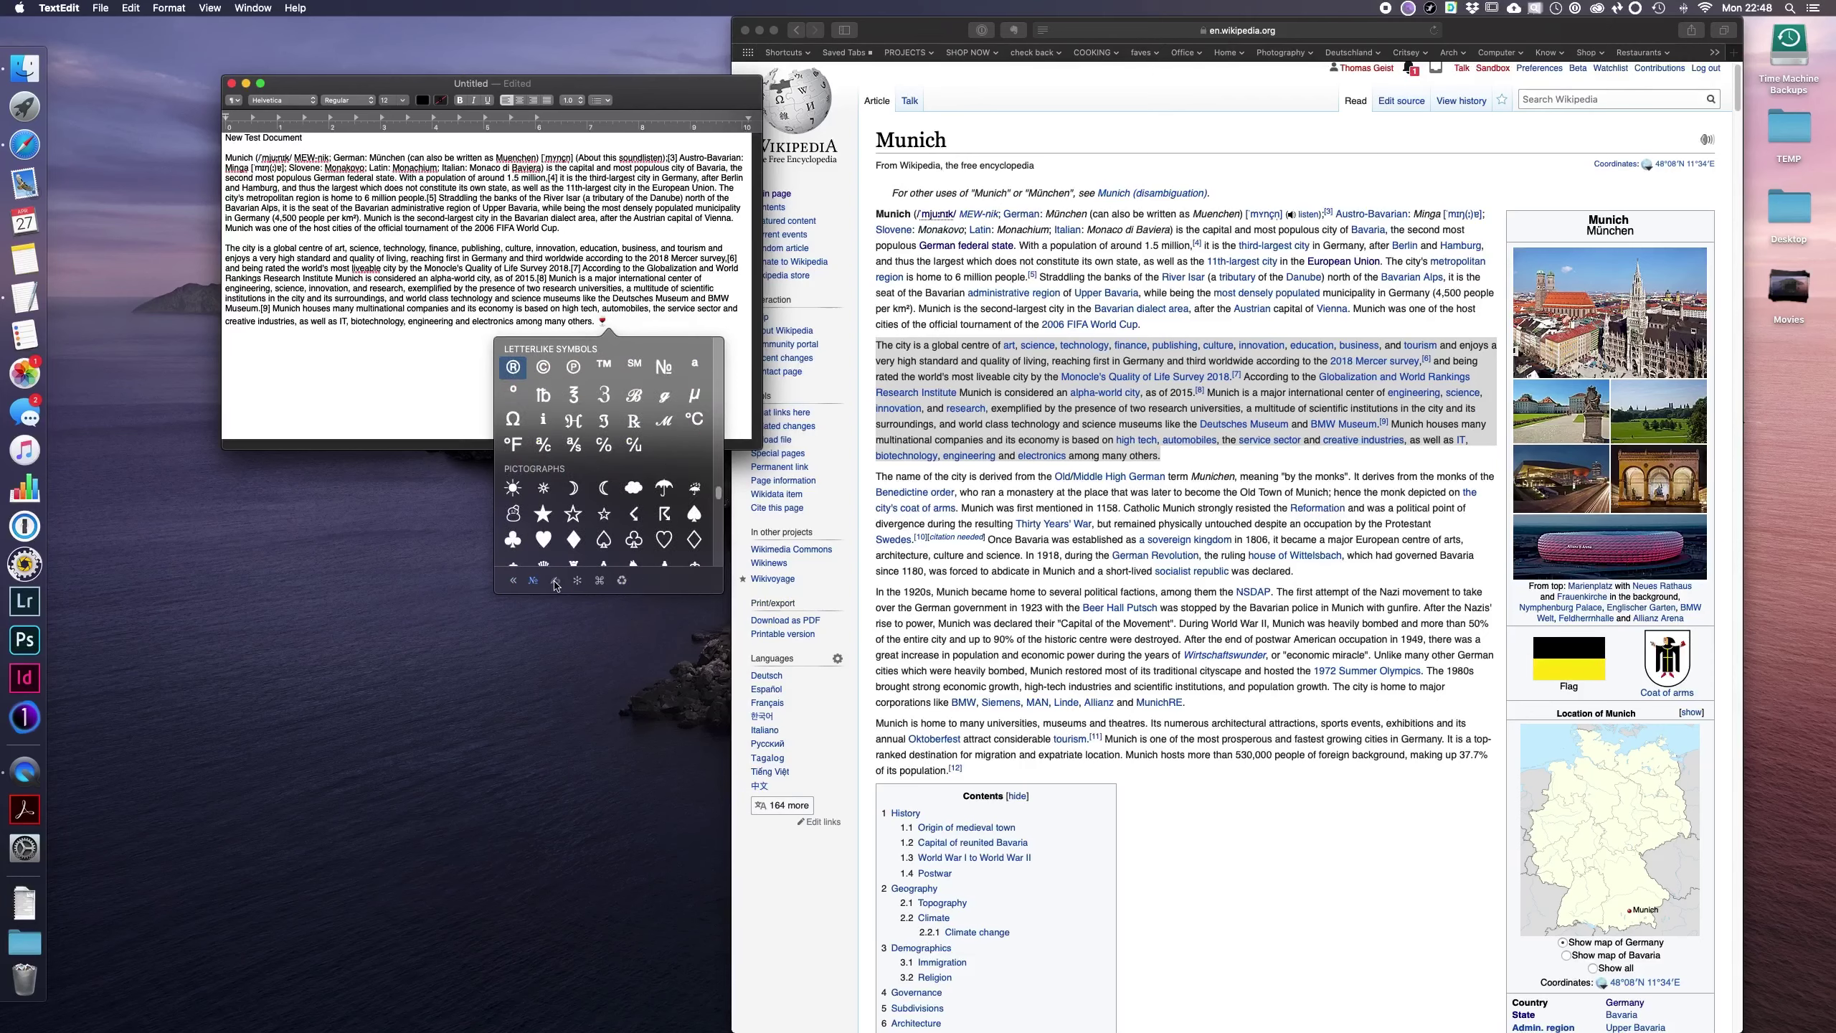
pyautogui.click(556, 583)
pyautogui.click(578, 581)
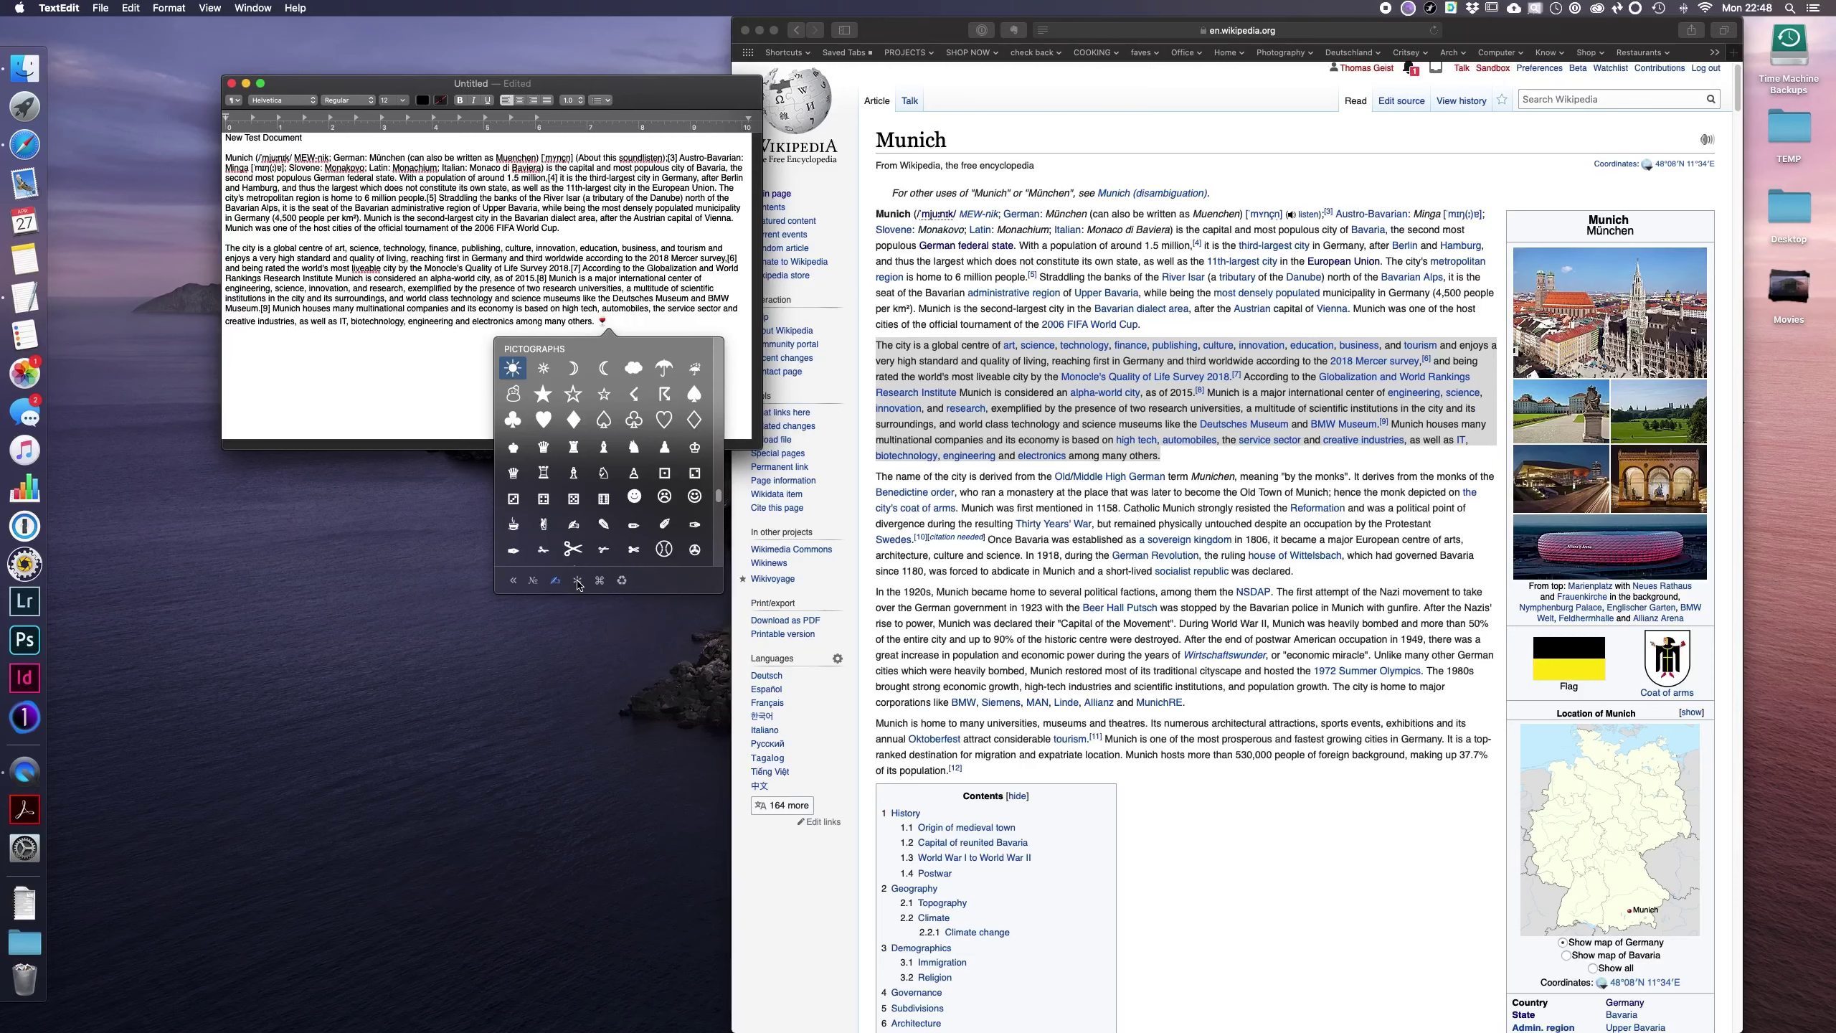
pyautogui.click(600, 581)
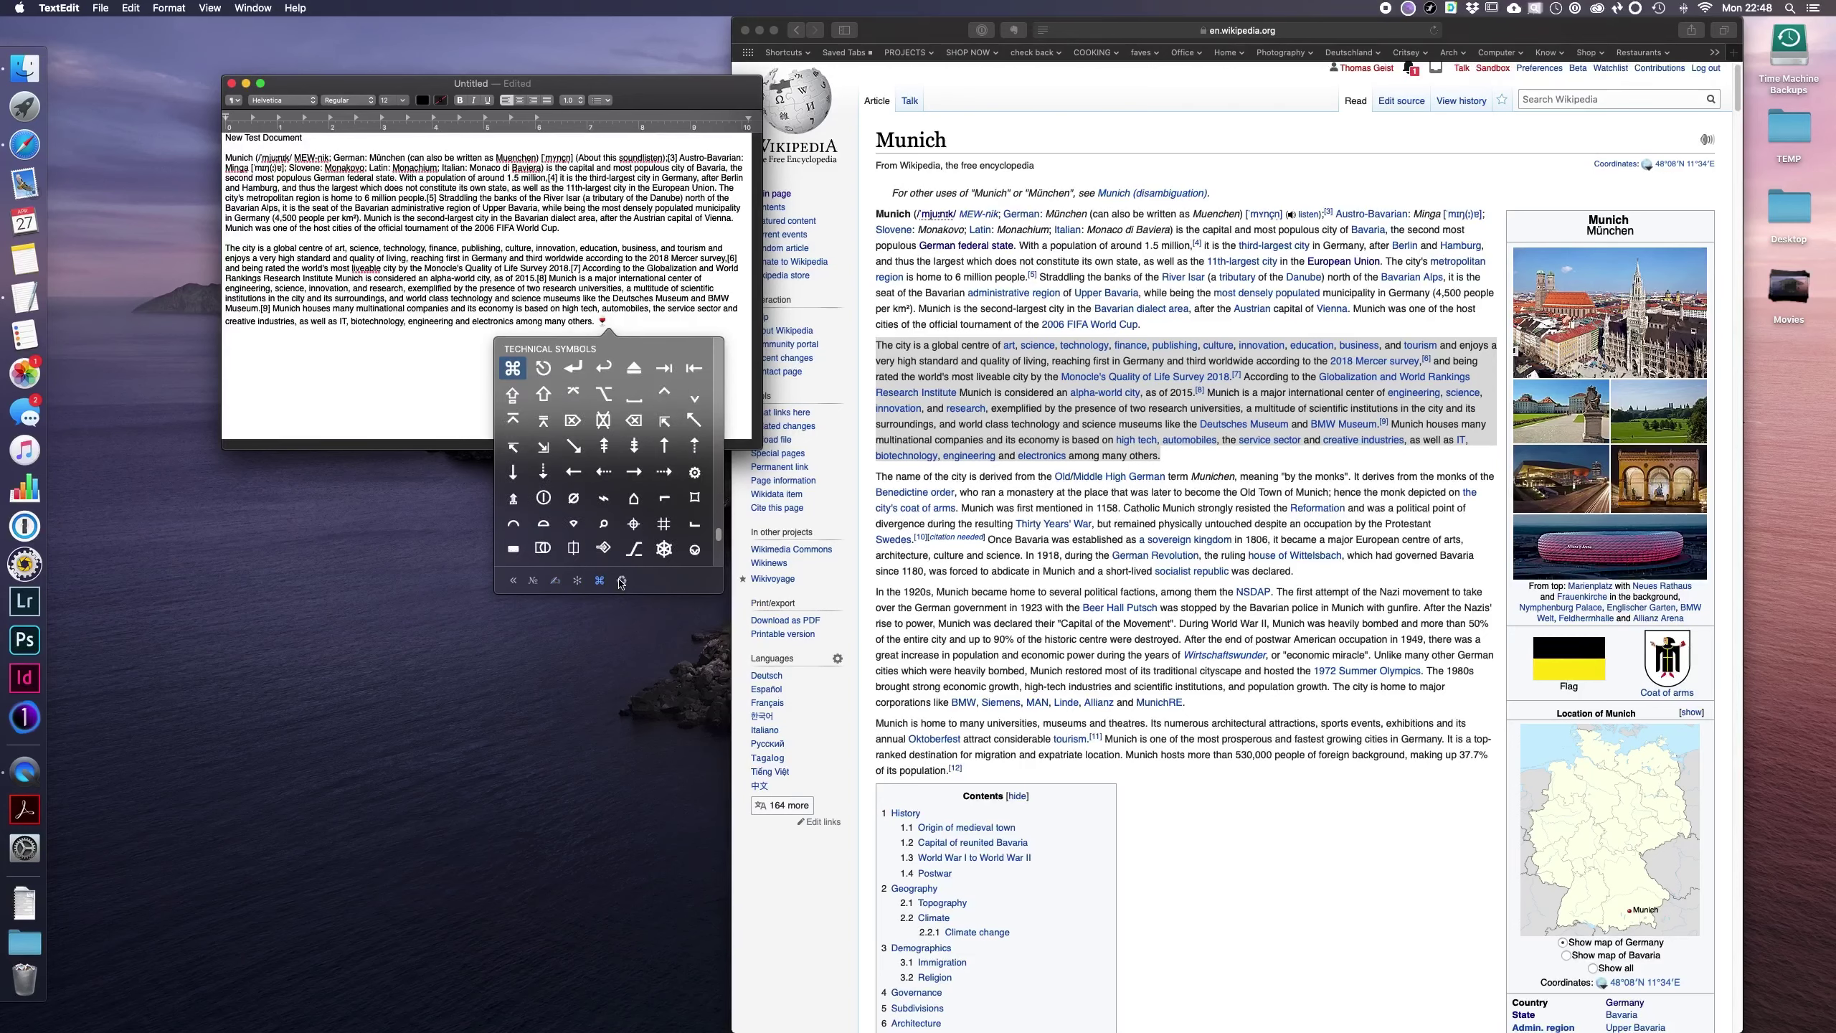
pyautogui.click(623, 582)
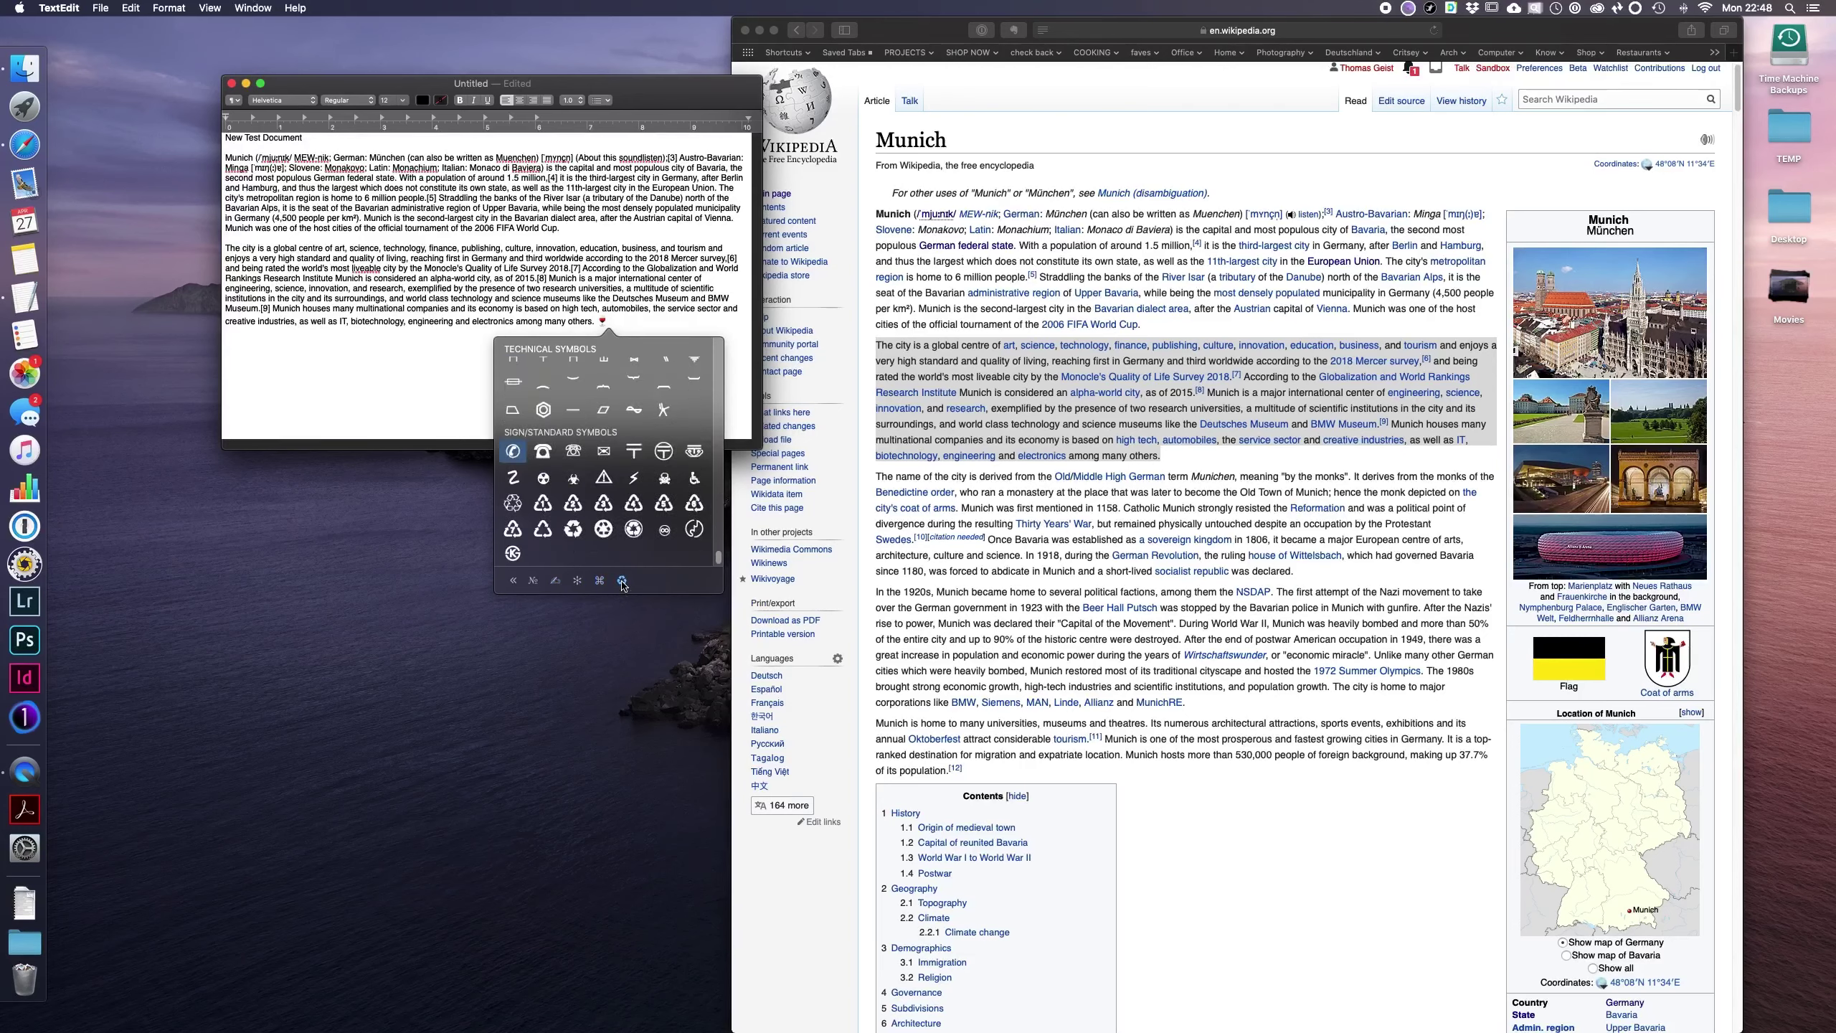
pyautogui.click(534, 582)
pyautogui.click(514, 581)
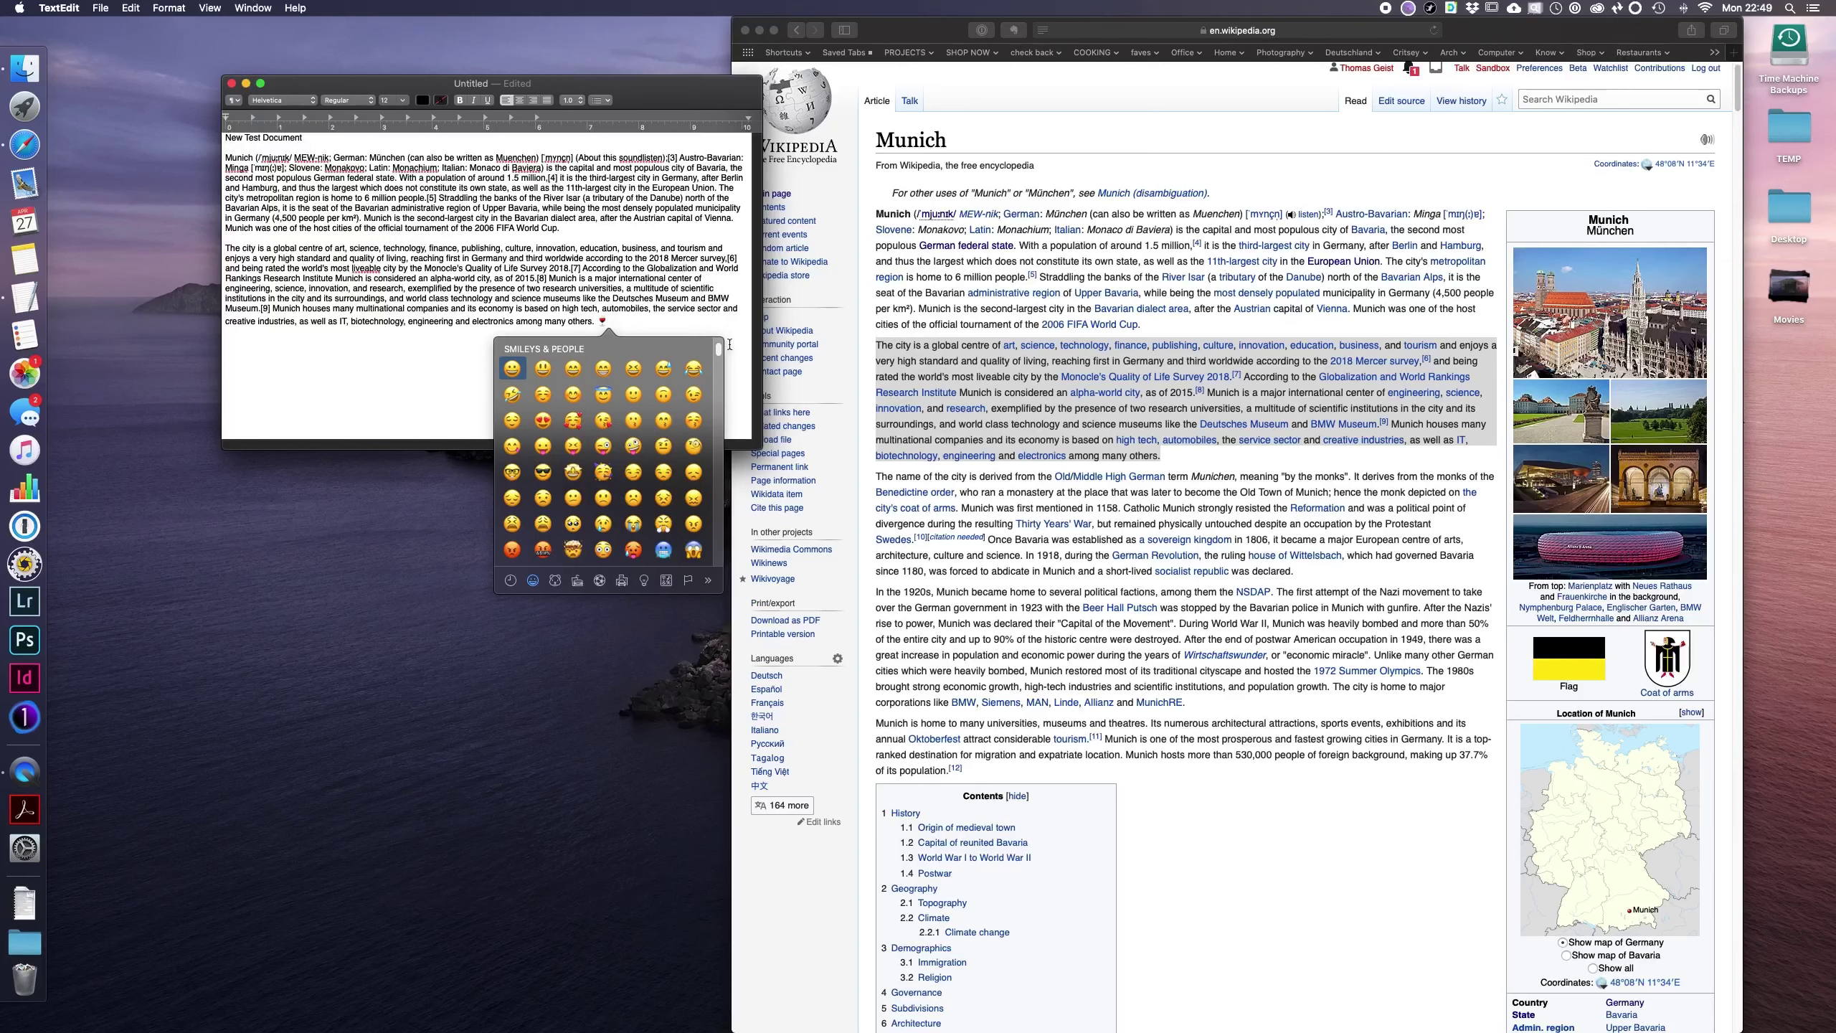
# Step: Search the emoji picker for "usa" and insert the United States flag after the wine glass
pyautogui.scroll(3, 723, 350)
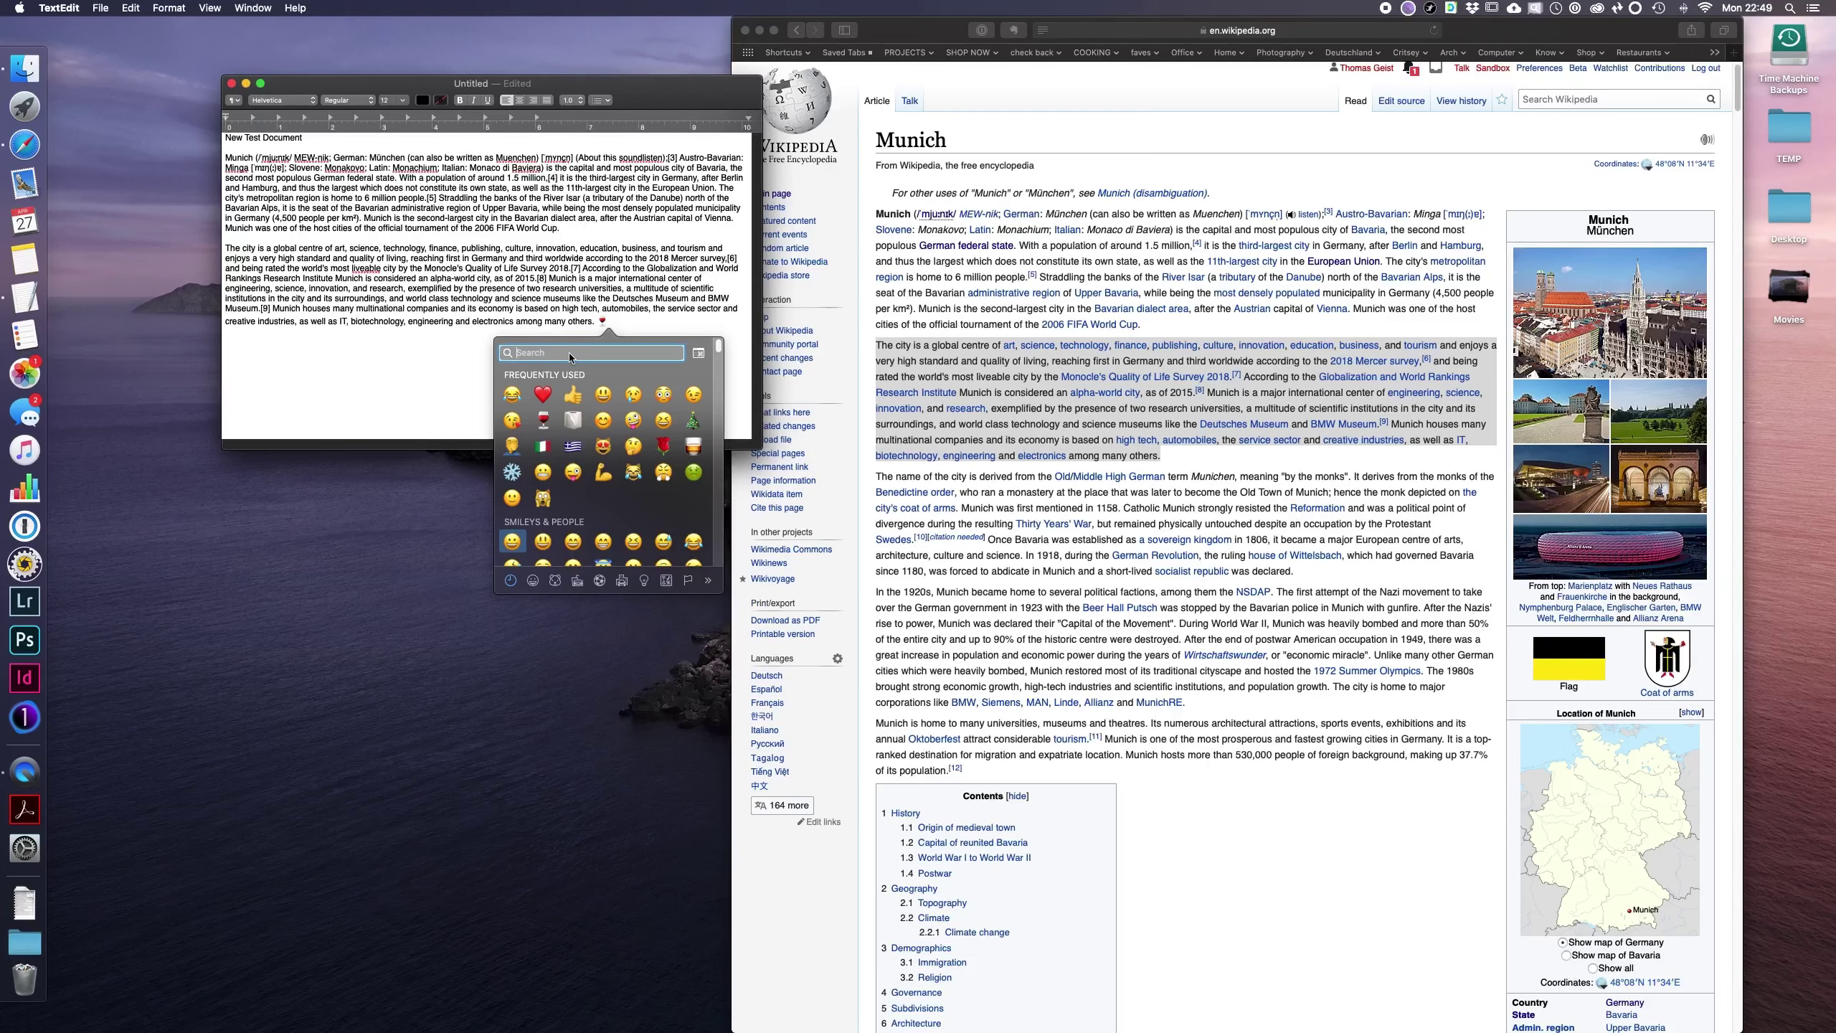
pyautogui.write('usa')
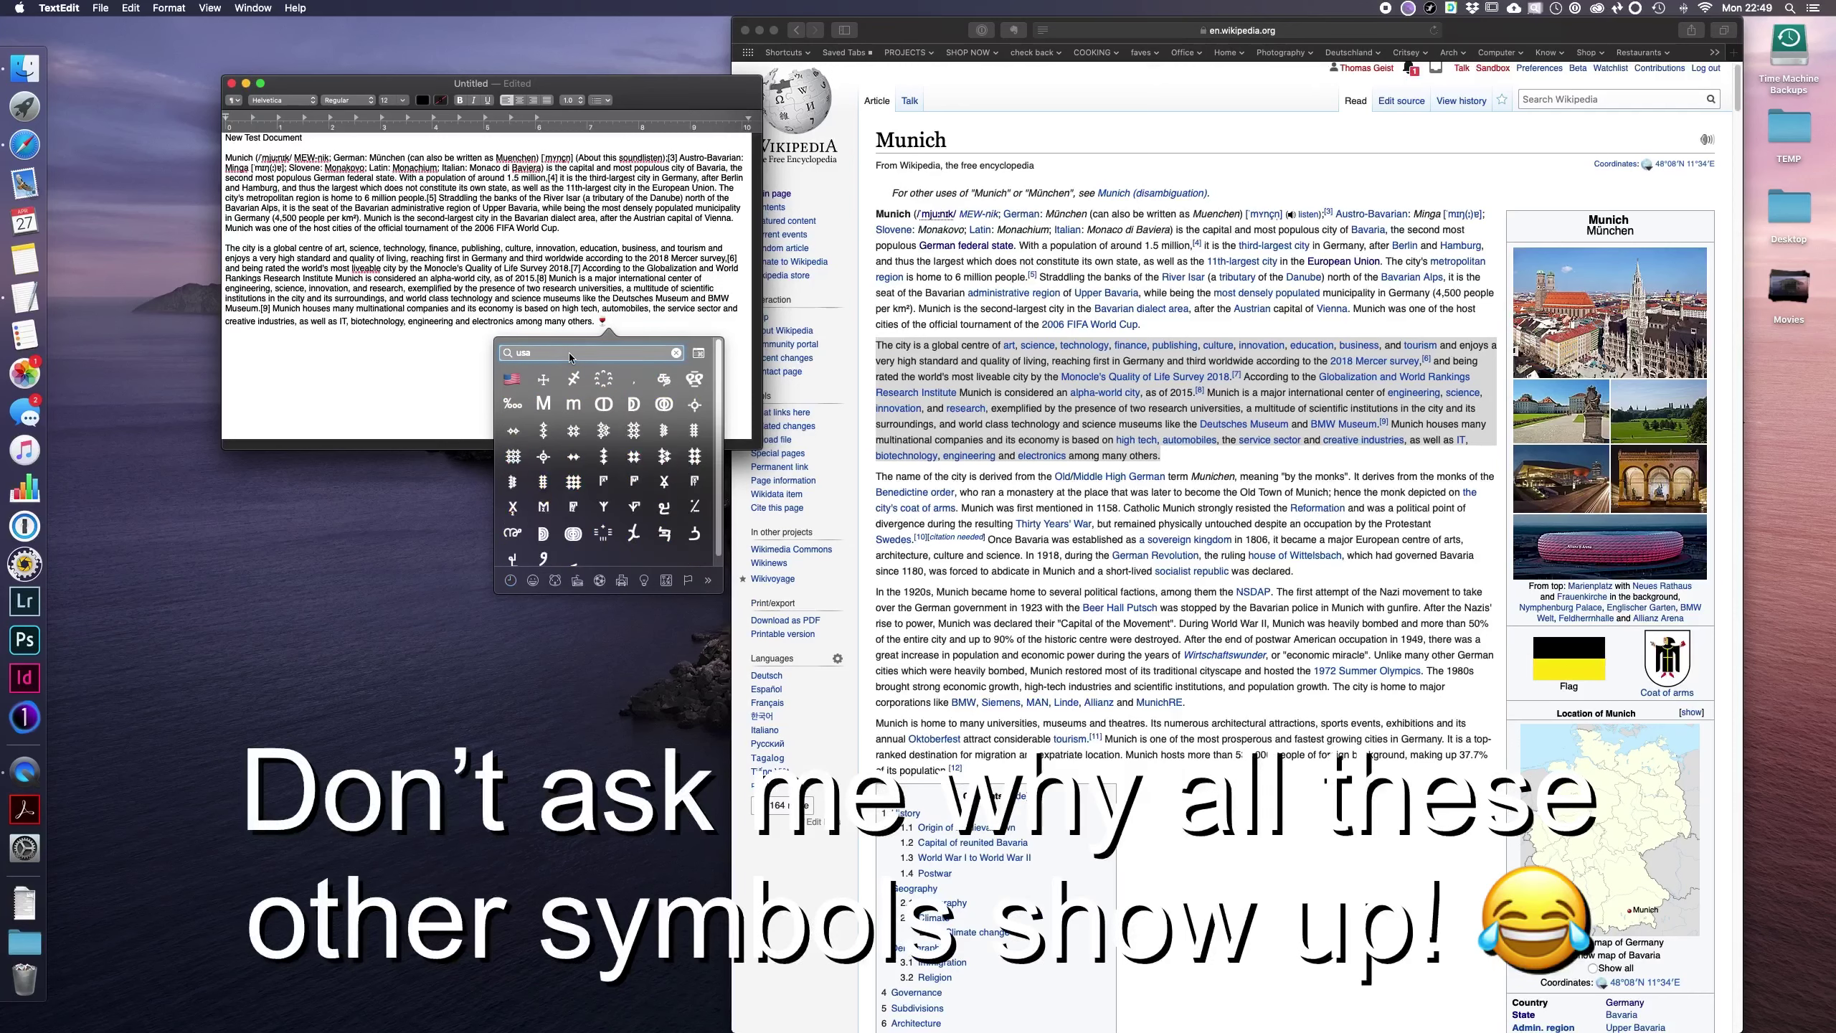
pyautogui.click(514, 379)
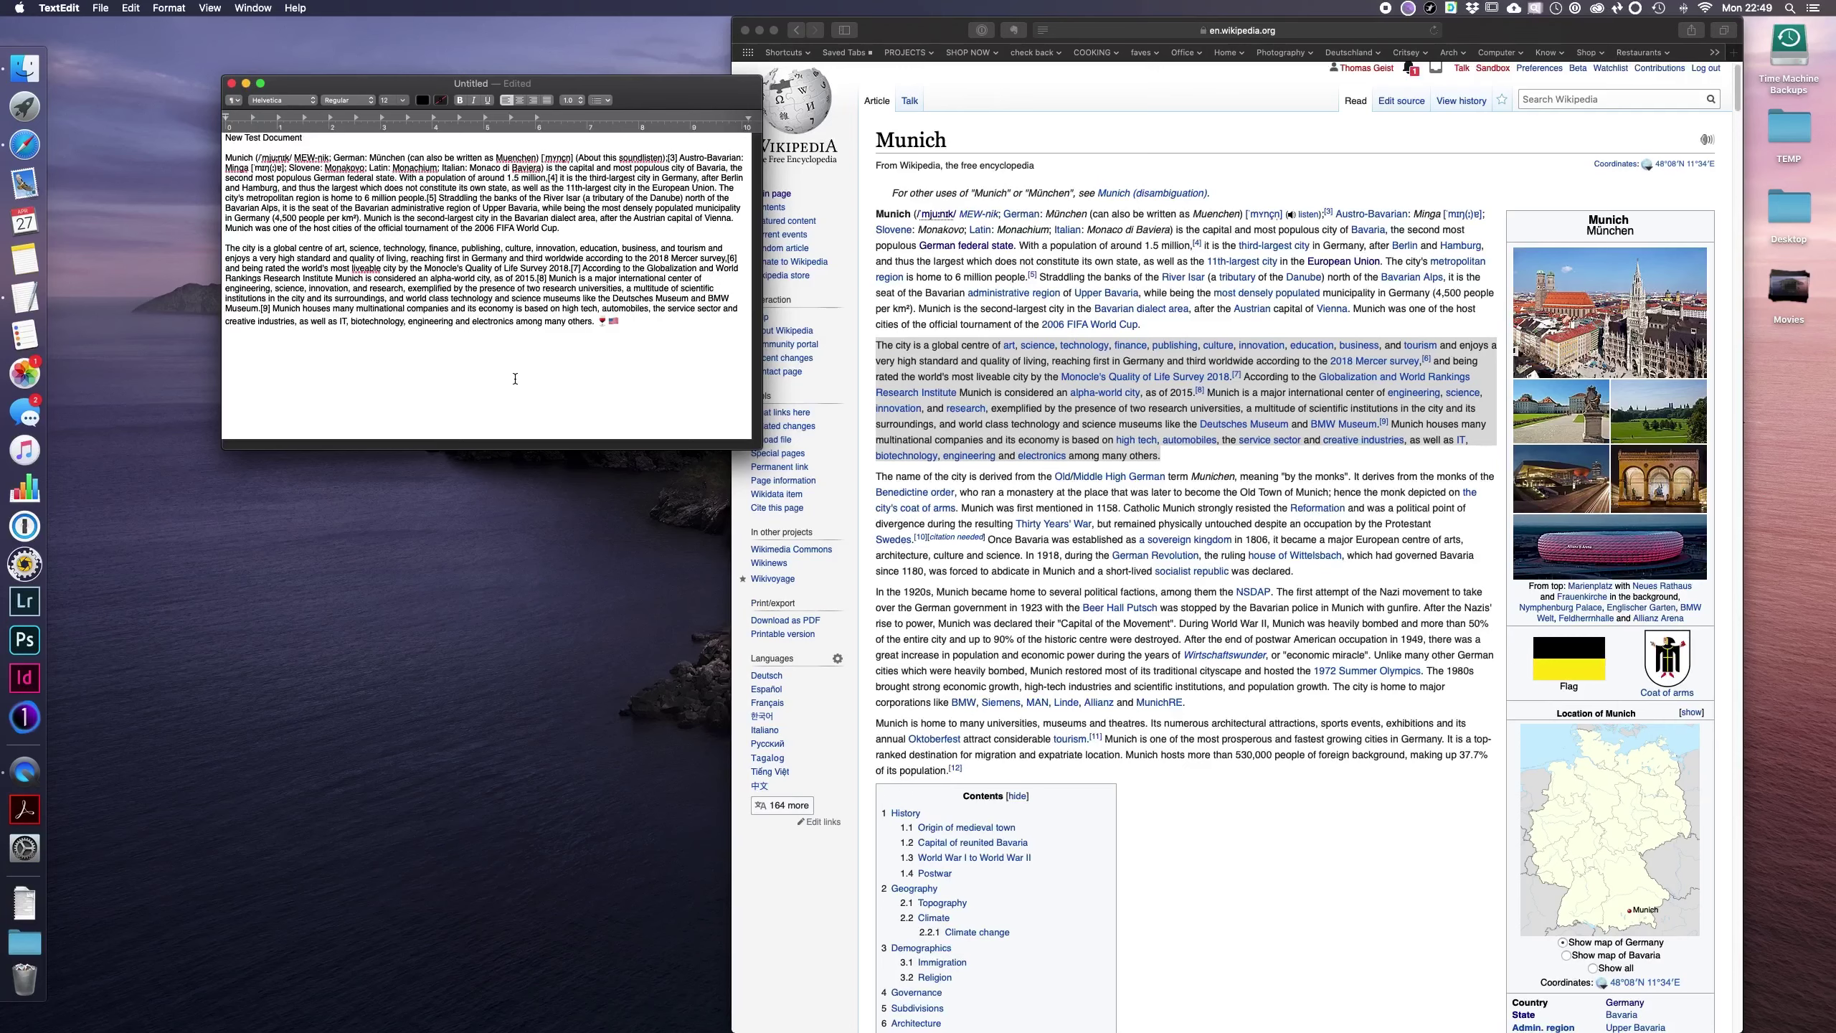
# Step: Search the emoji picker for "mexi" and insert the taco emoji after the flag
pyautogui.press('ctrl+super+space')
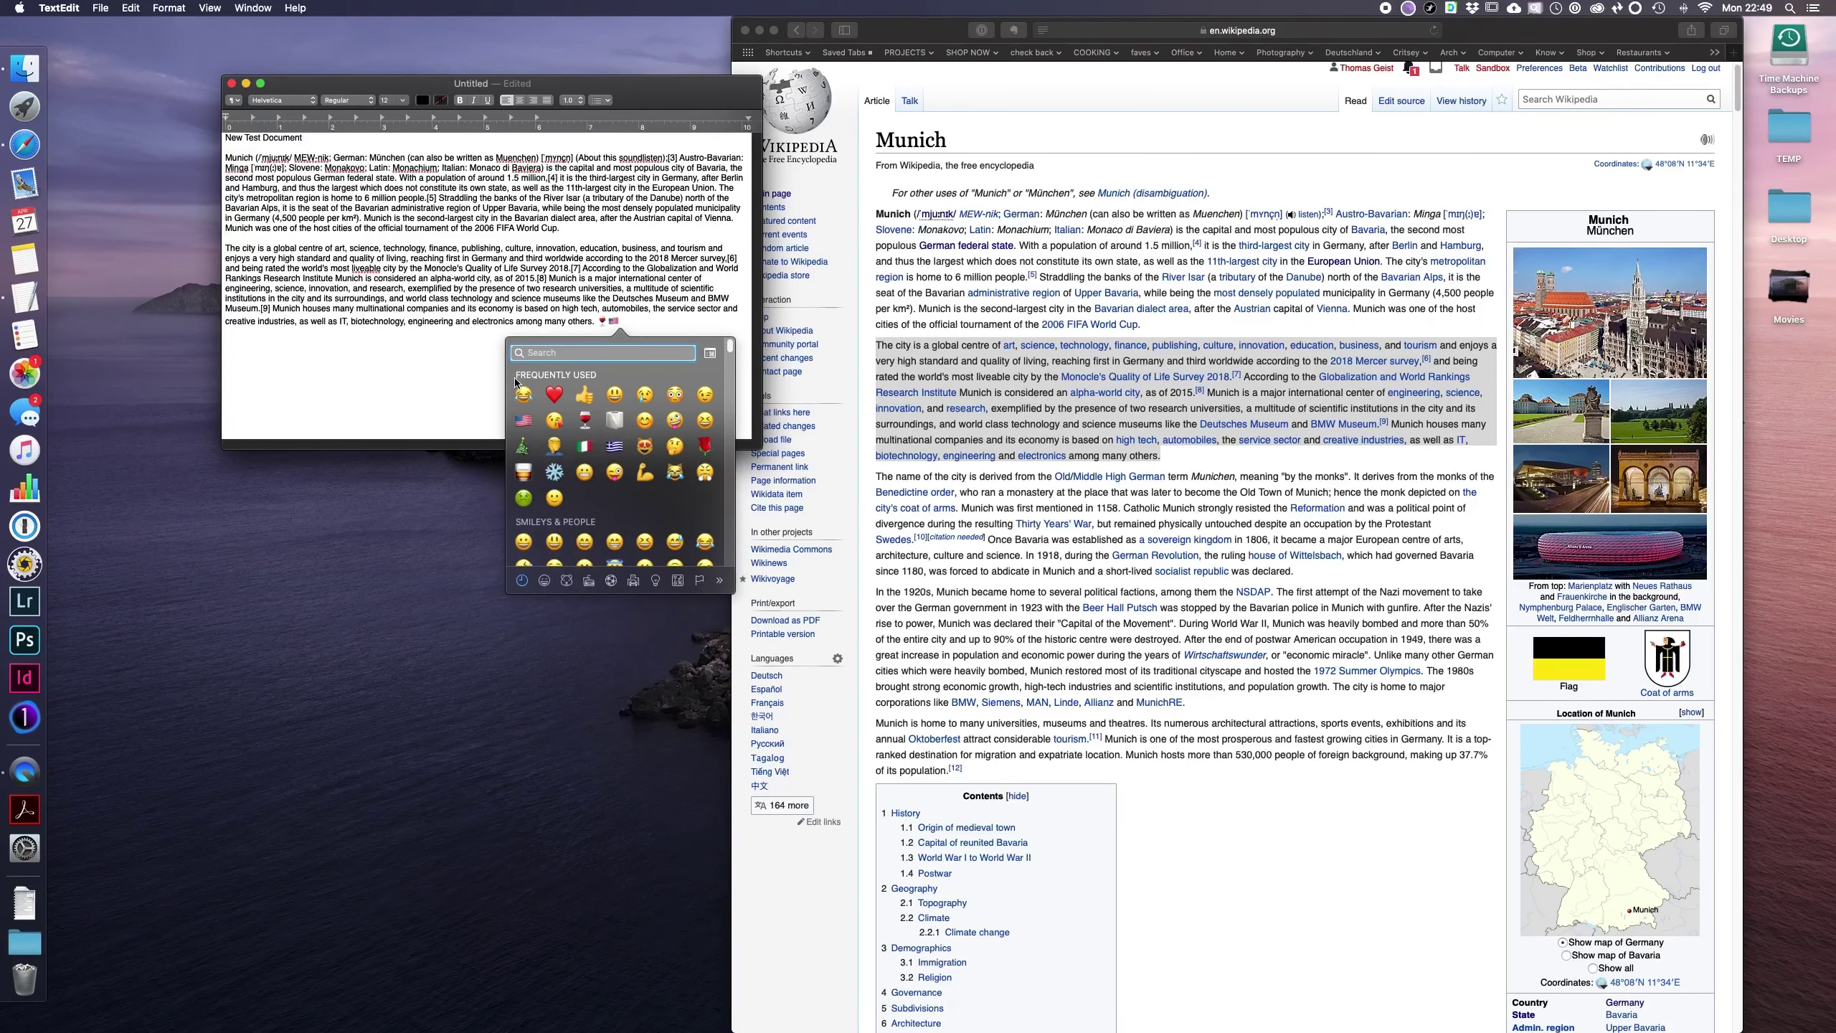
pyautogui.write('mexi')
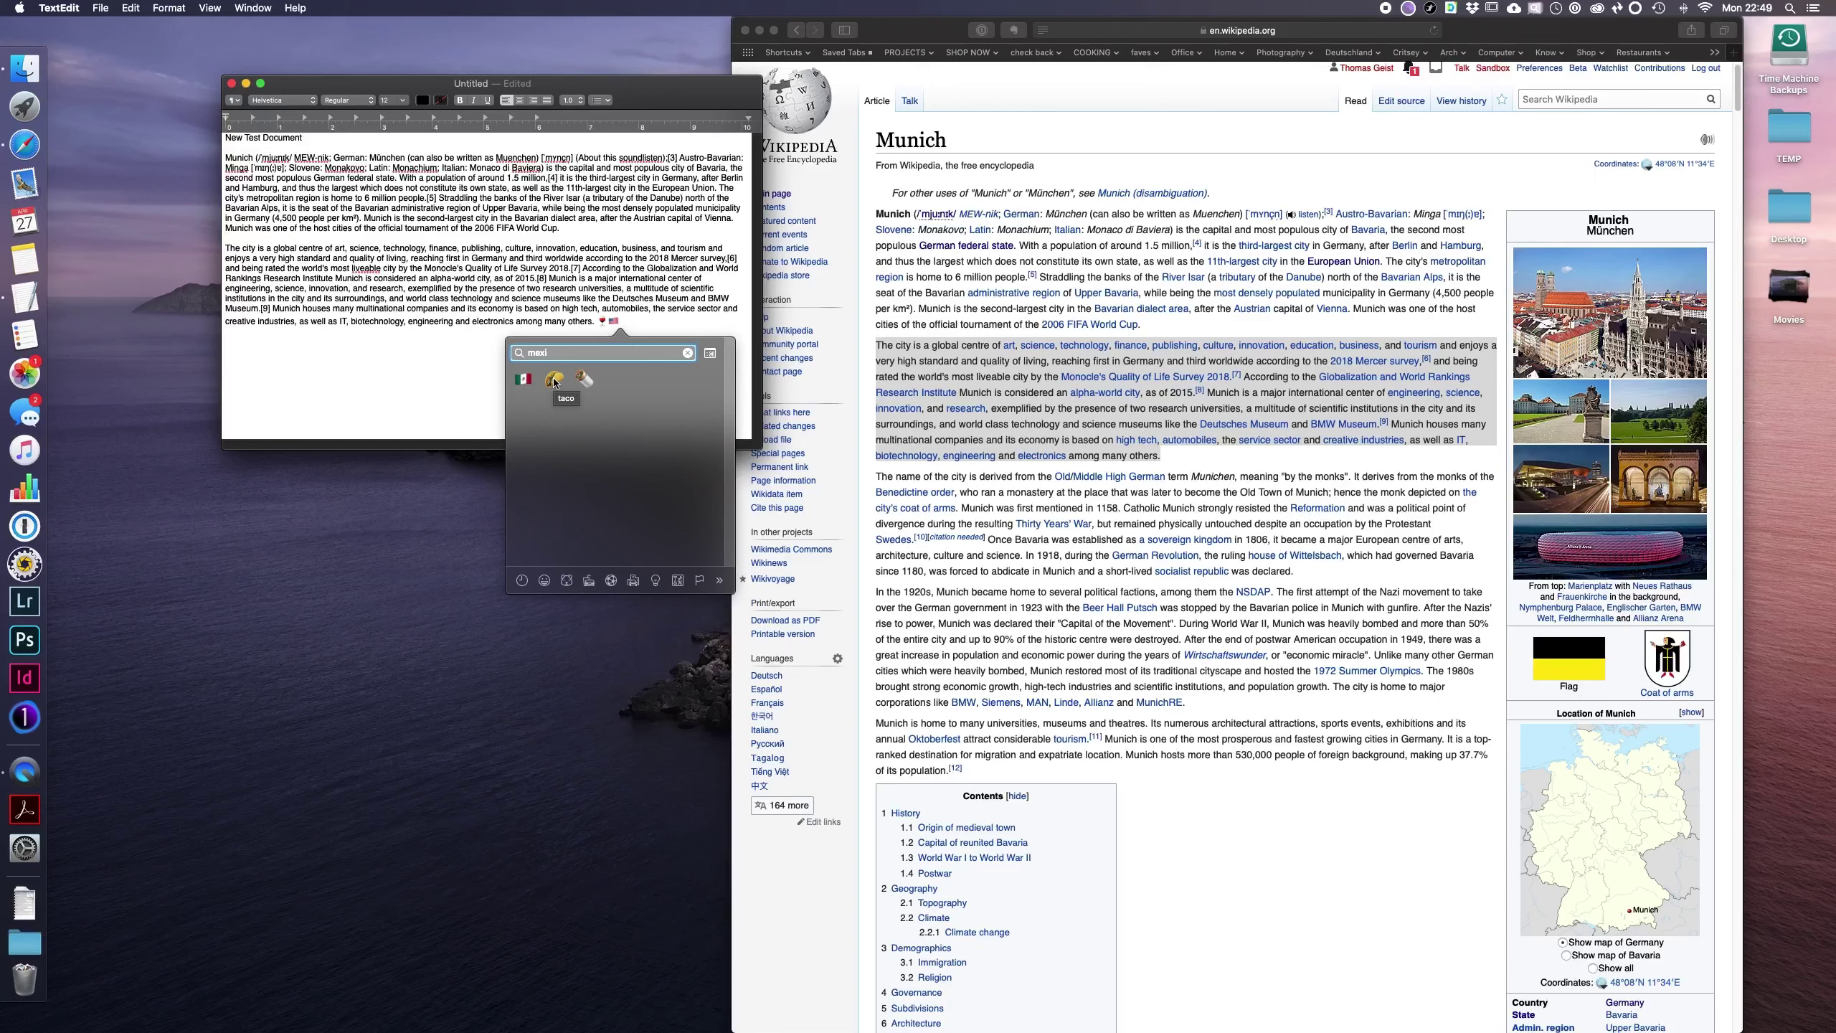
pyautogui.click(555, 381)
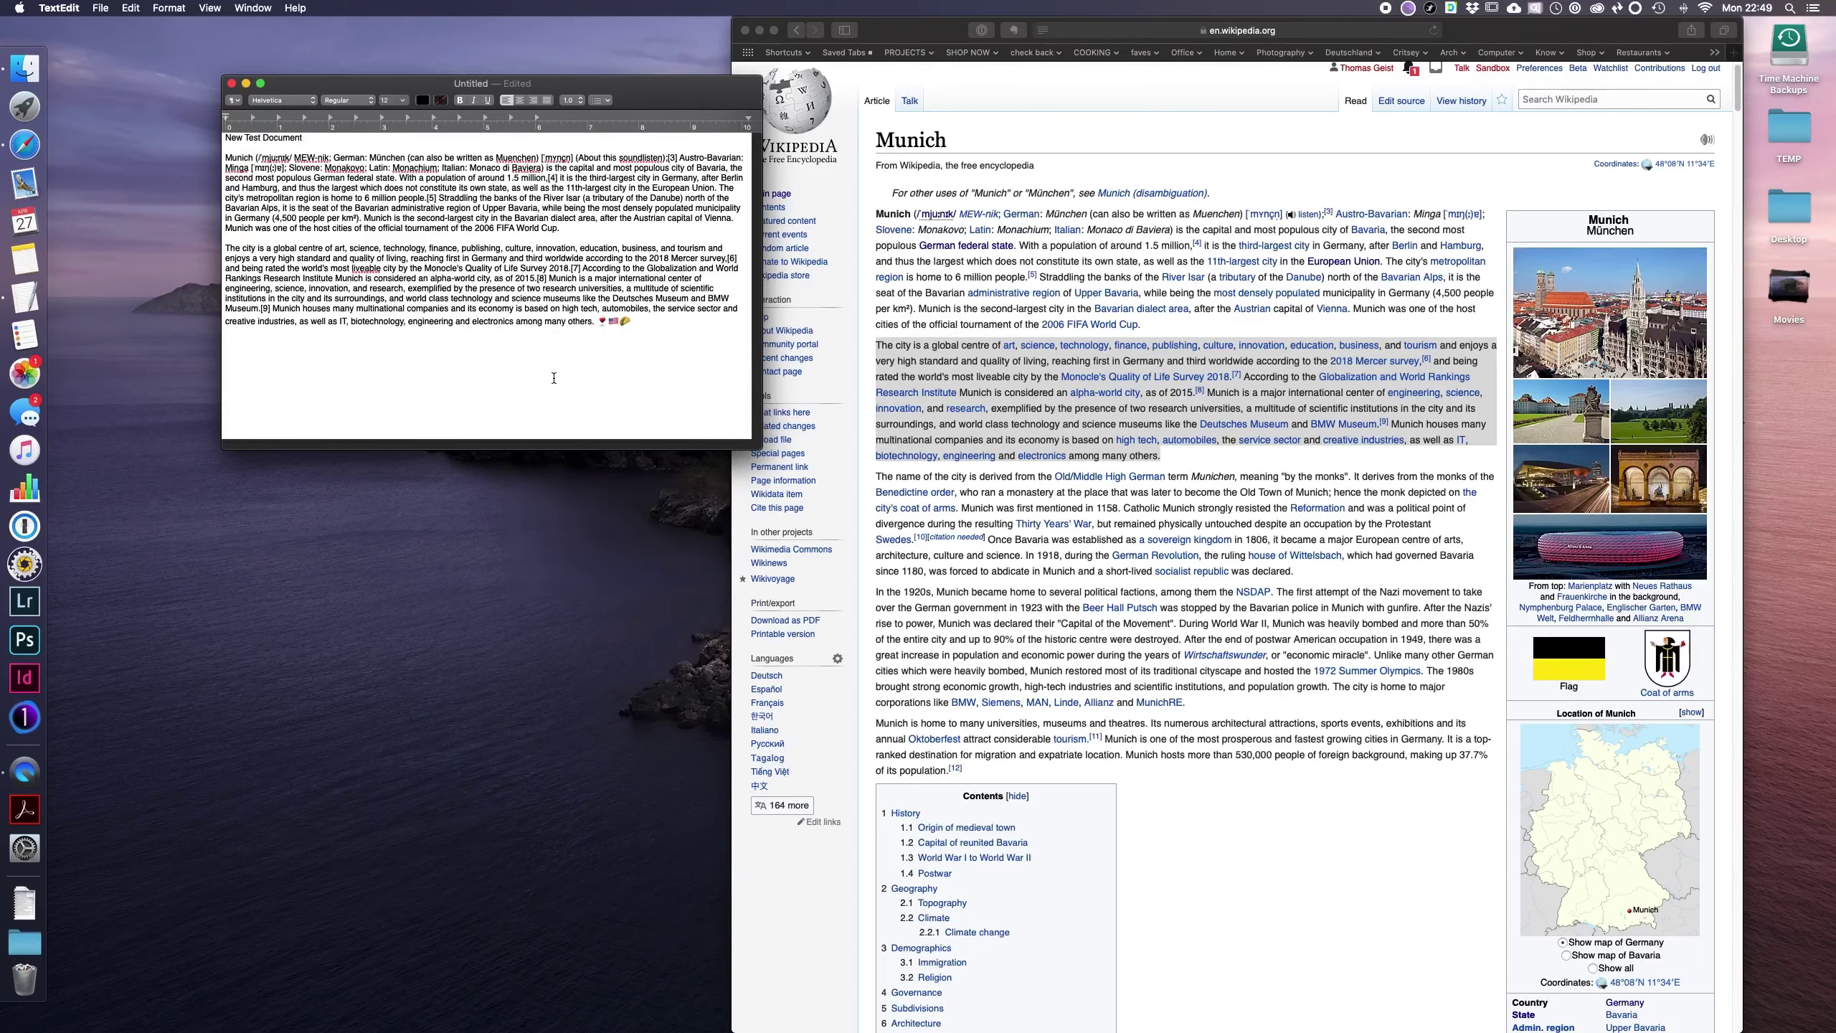
# Step: Expand the emoji picker into the full Character Viewer and insert the black rightwards arrow from the Arrows category after the taco
pyautogui.press('ctrl+super+space')
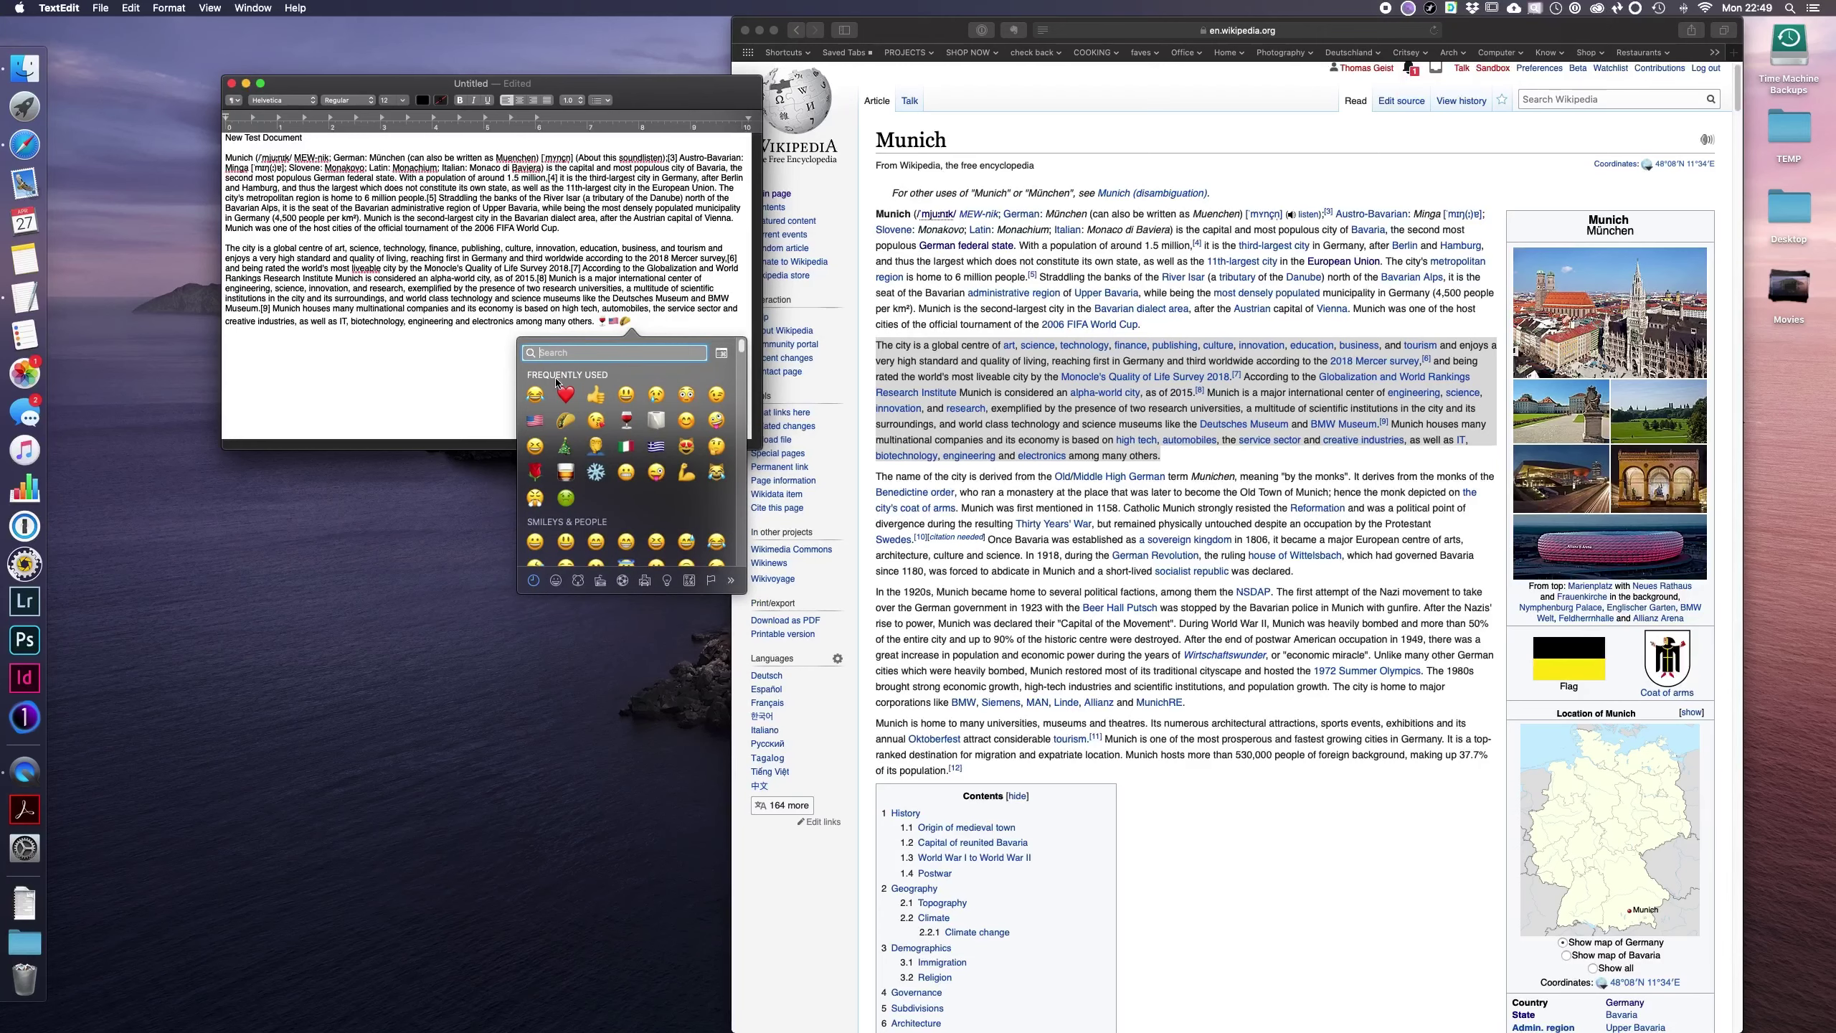
pyautogui.click(721, 353)
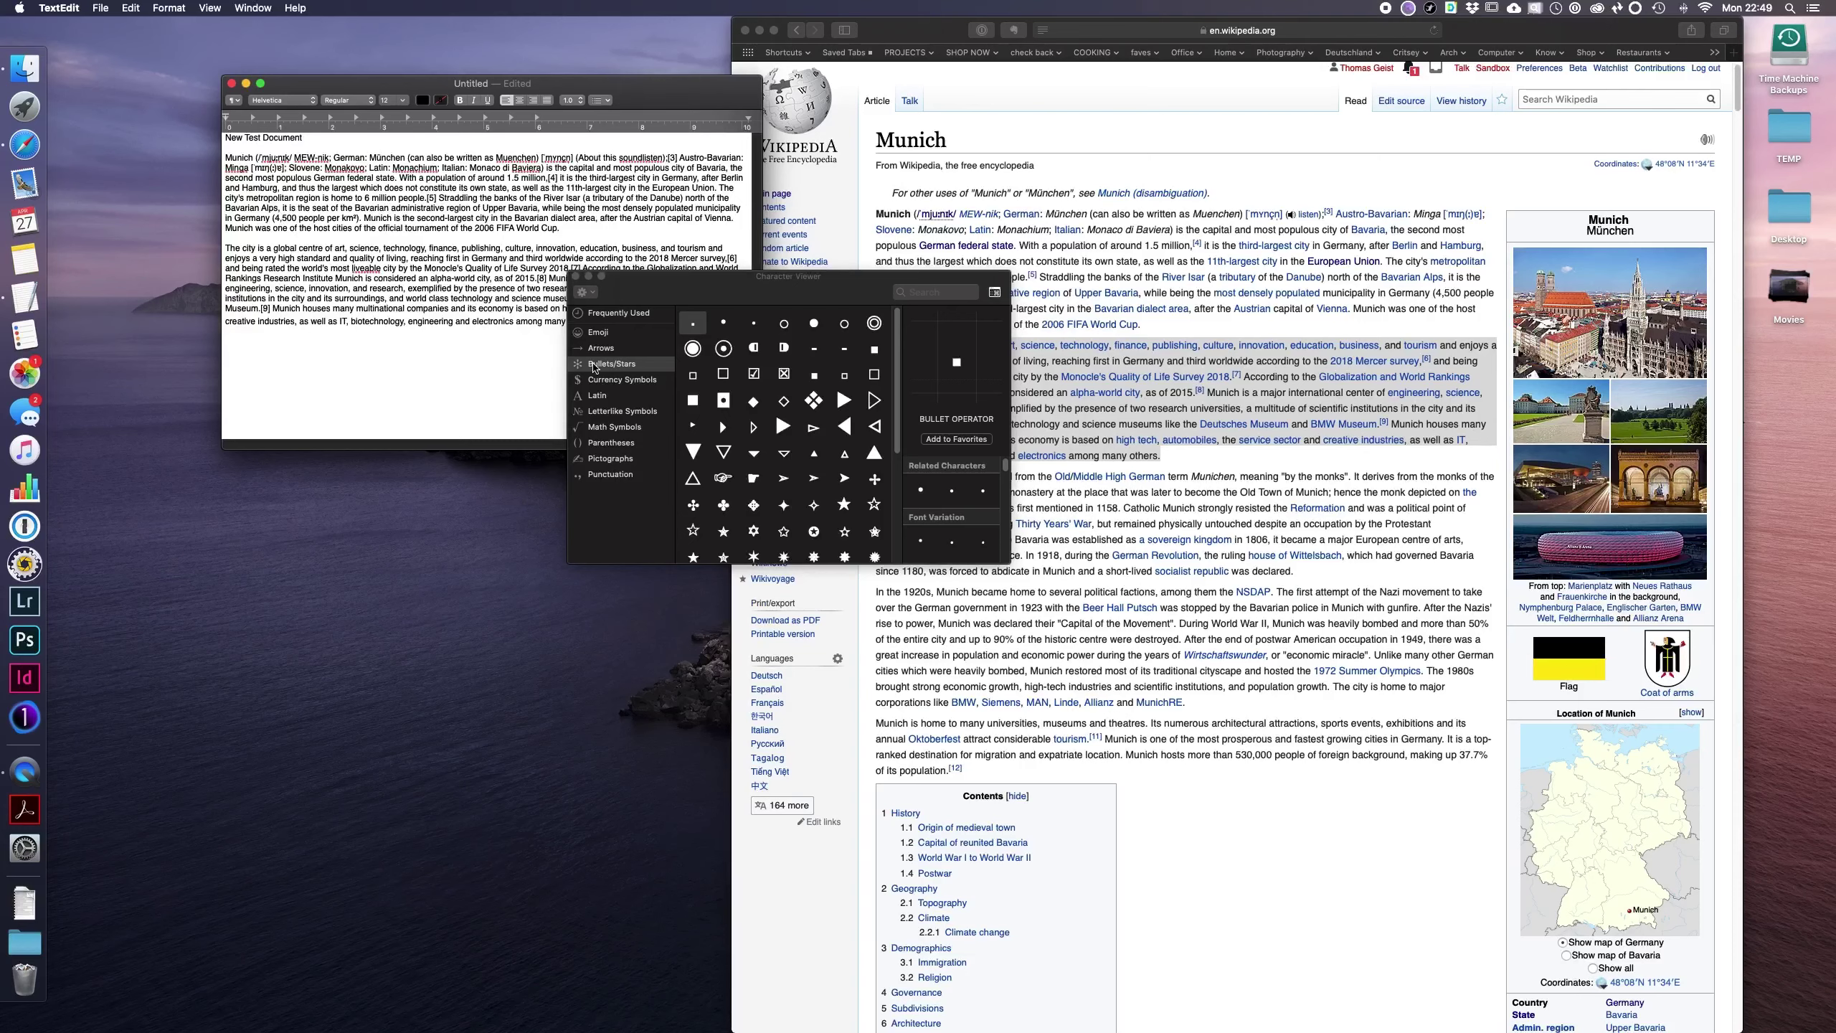
pyautogui.click(606, 412)
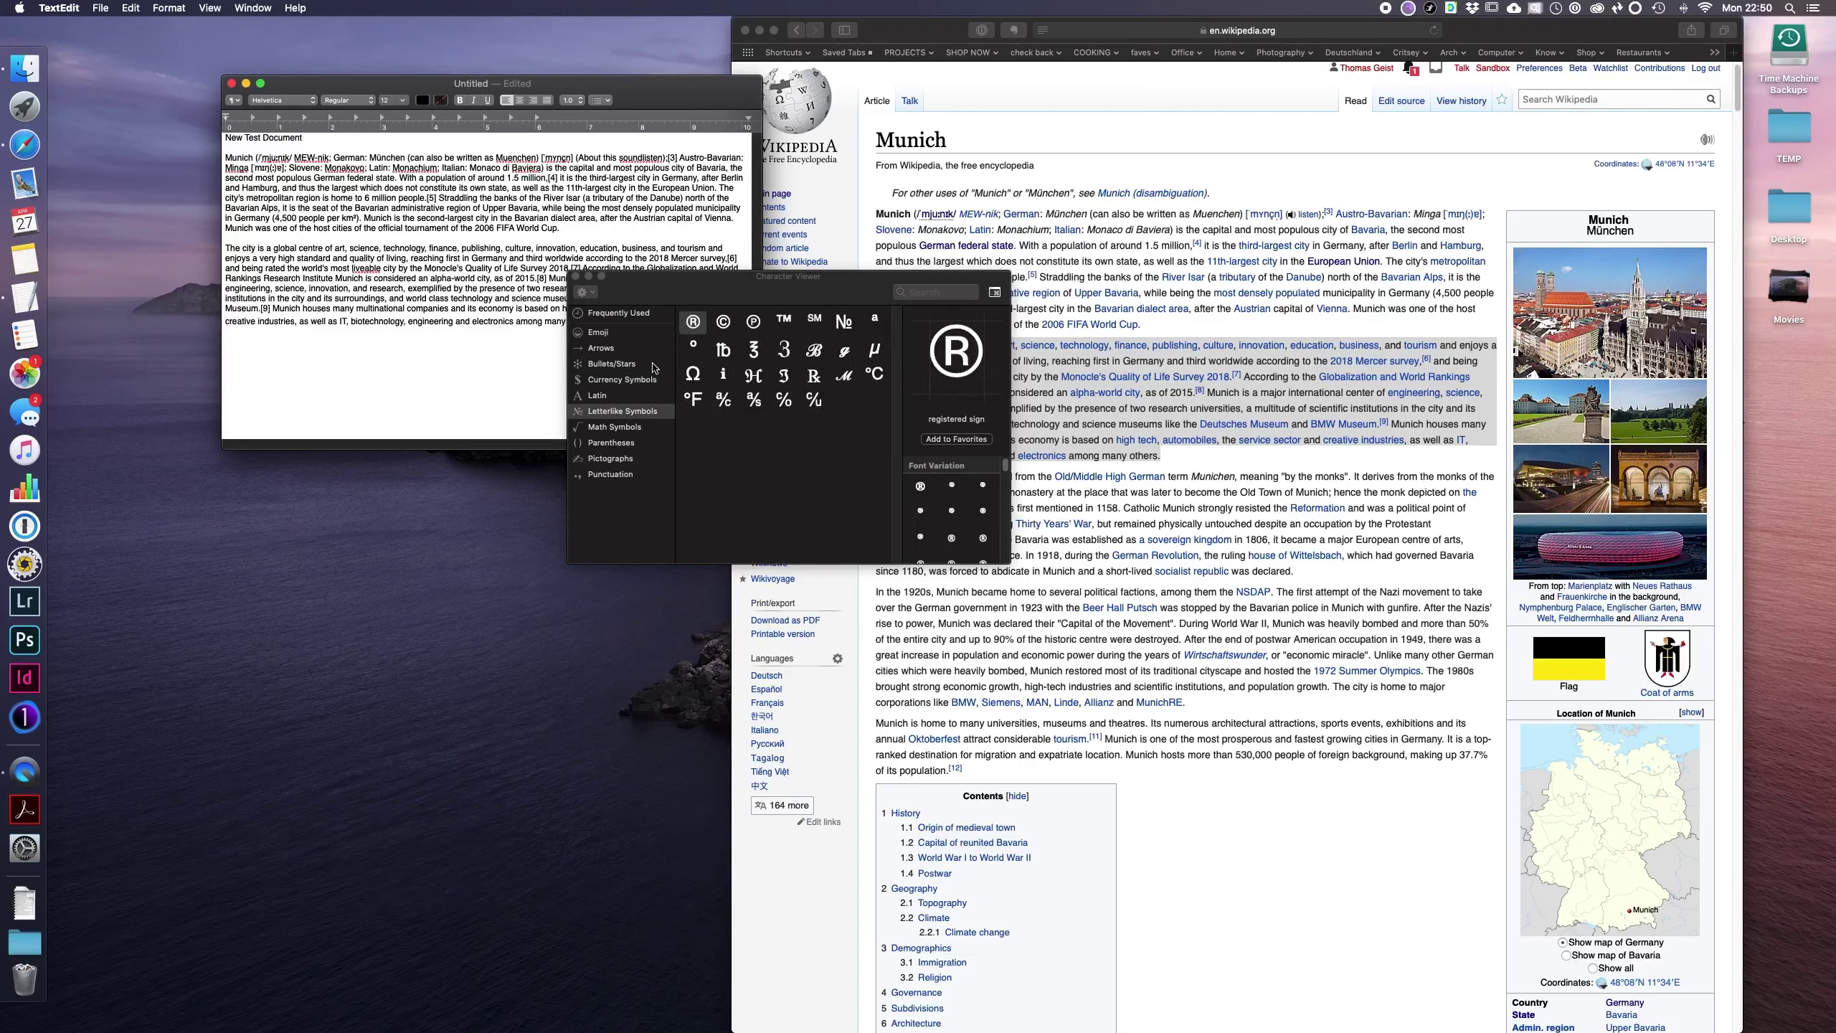
pyautogui.click(604, 363)
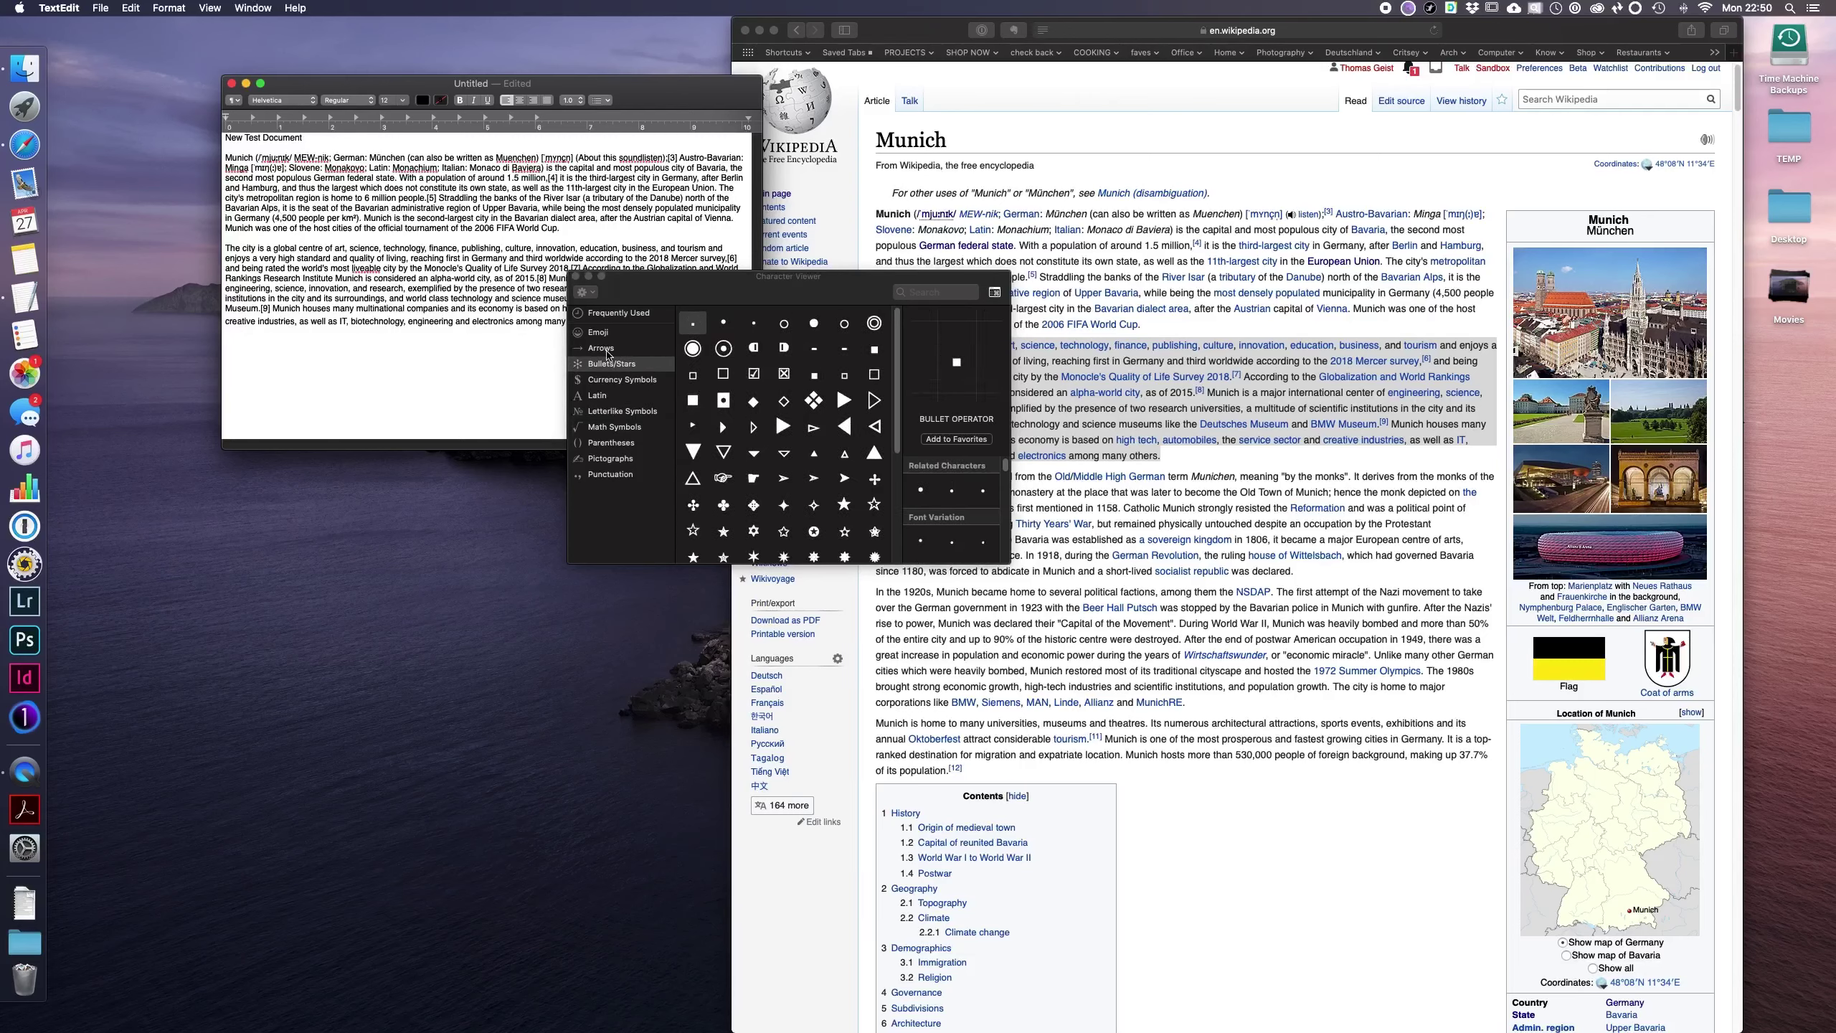
pyautogui.click(604, 349)
pyautogui.moveTo(787, 448); pyautogui.dragTo(978, 463)
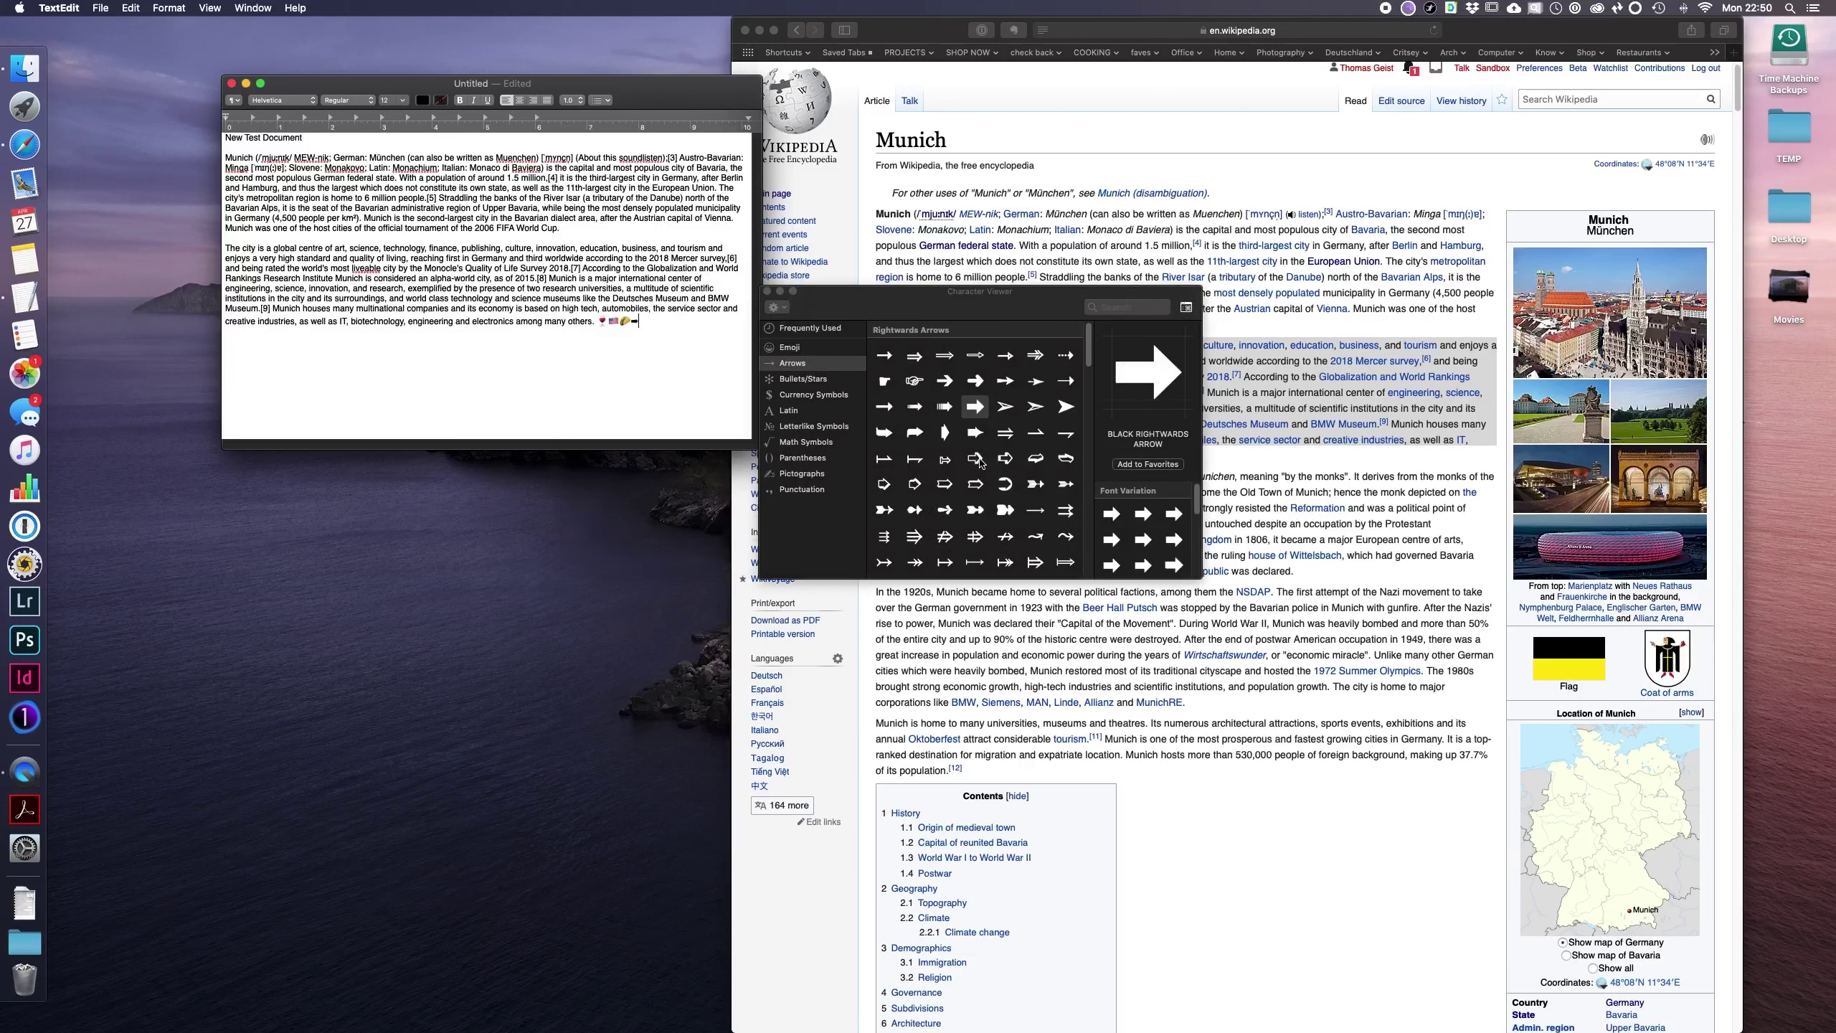
# Step: Insert the right-shaded white rightwards arrow after the black arrow, and display the Math Symbols category
pyautogui.click(976, 459)
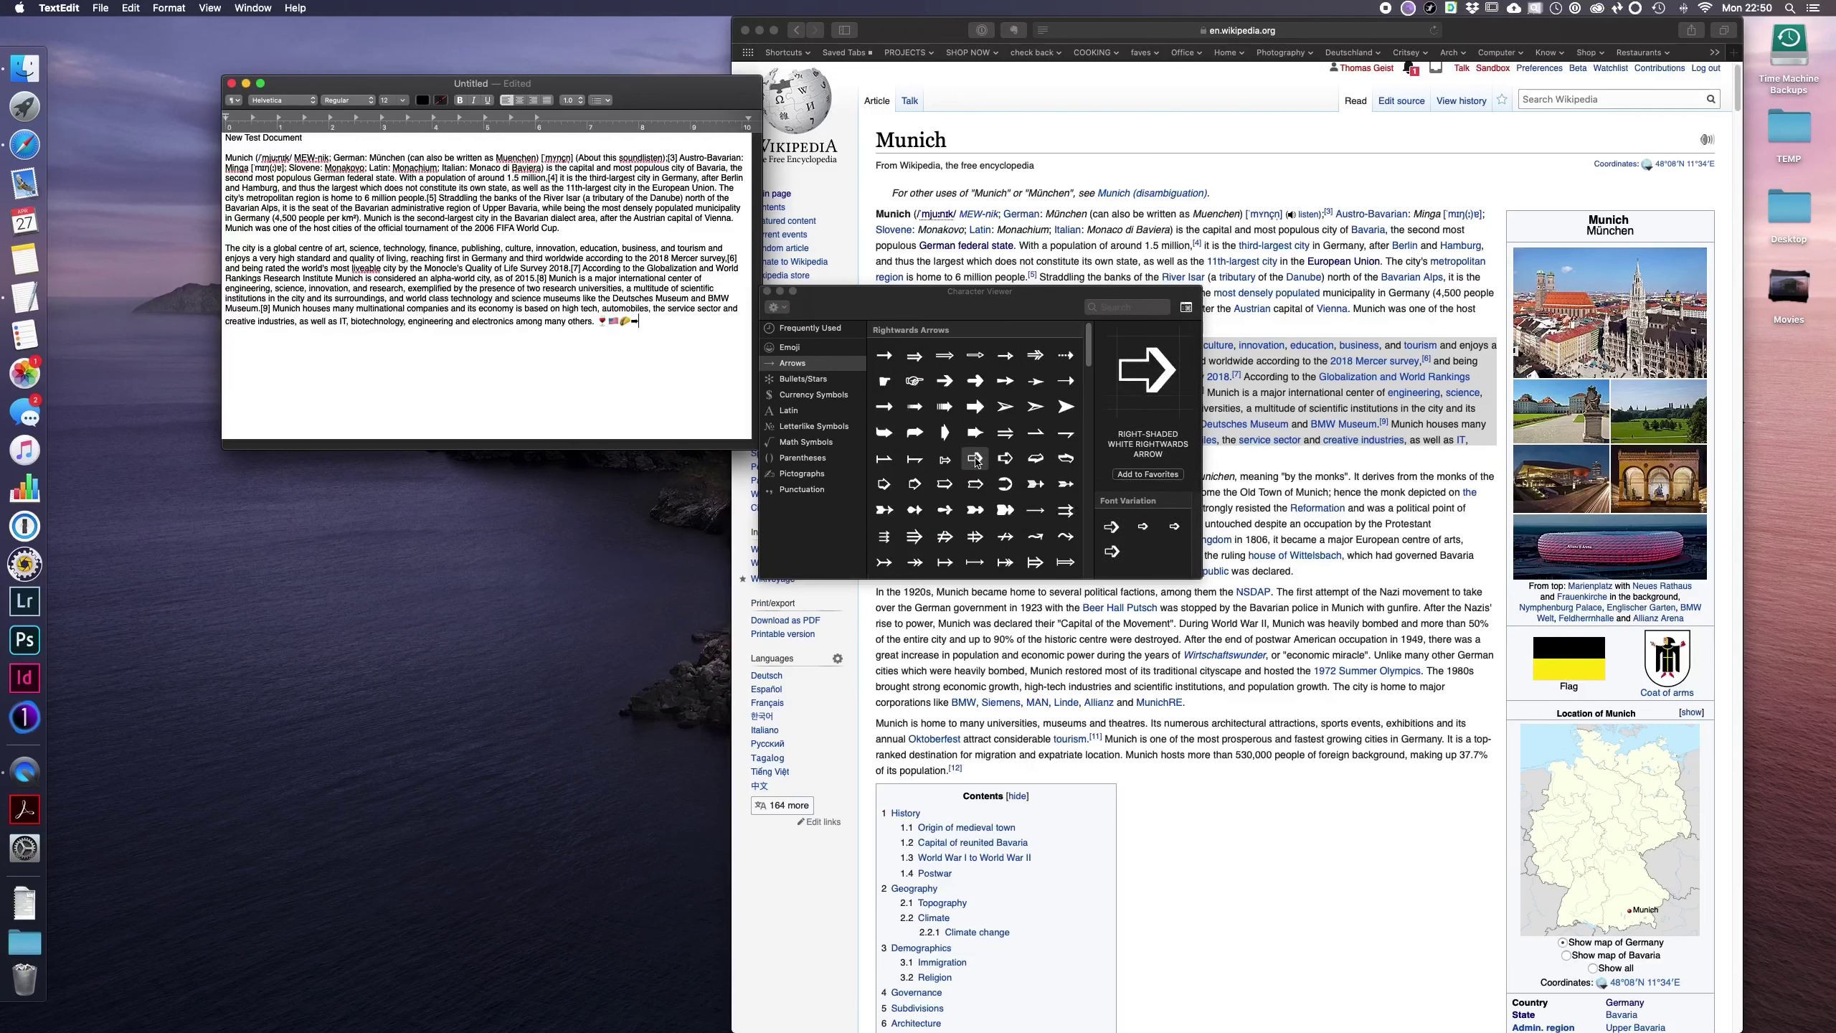
pyautogui.doubleClick(977, 459)
pyautogui.click(806, 442)
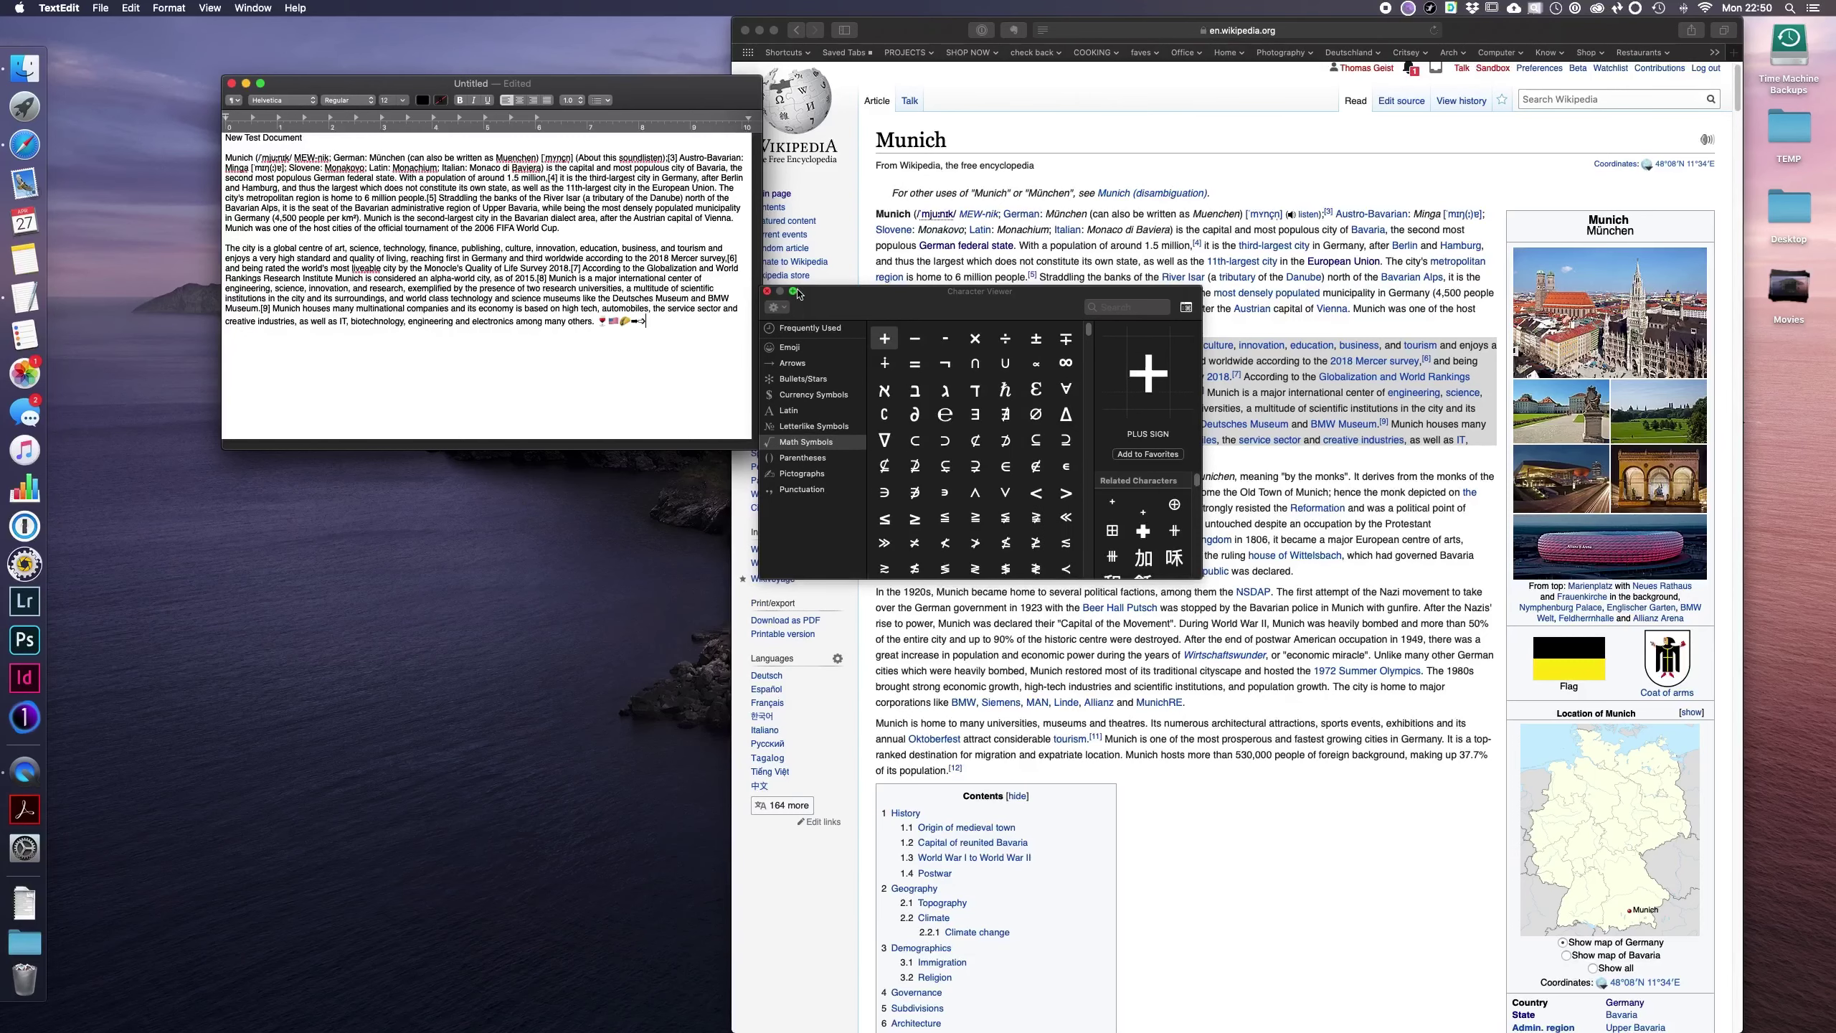
# Step: Collapse the full Character Viewer back into the compact emoji picker
pyautogui.click(1186, 309)
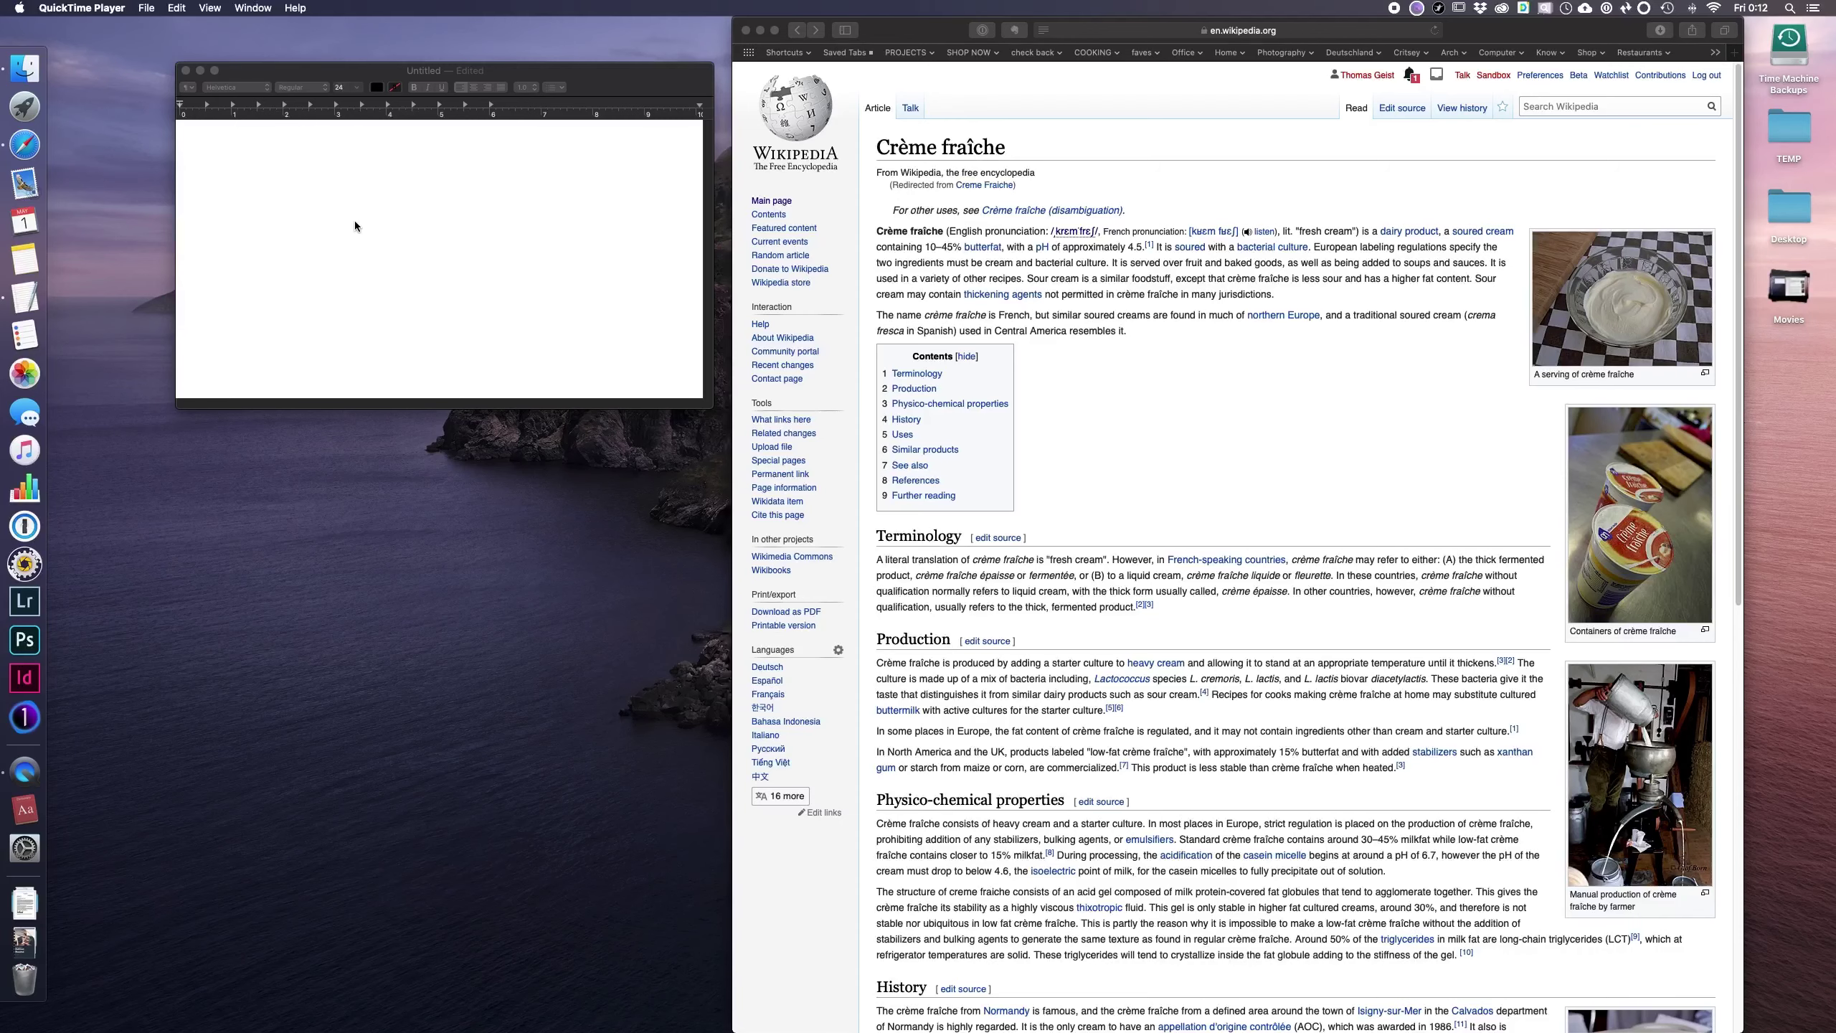
# Step: Enter "crème fraîche" in the blank document, choosing è and î from the accent pop-ups
pyautogui.click(220, 192)
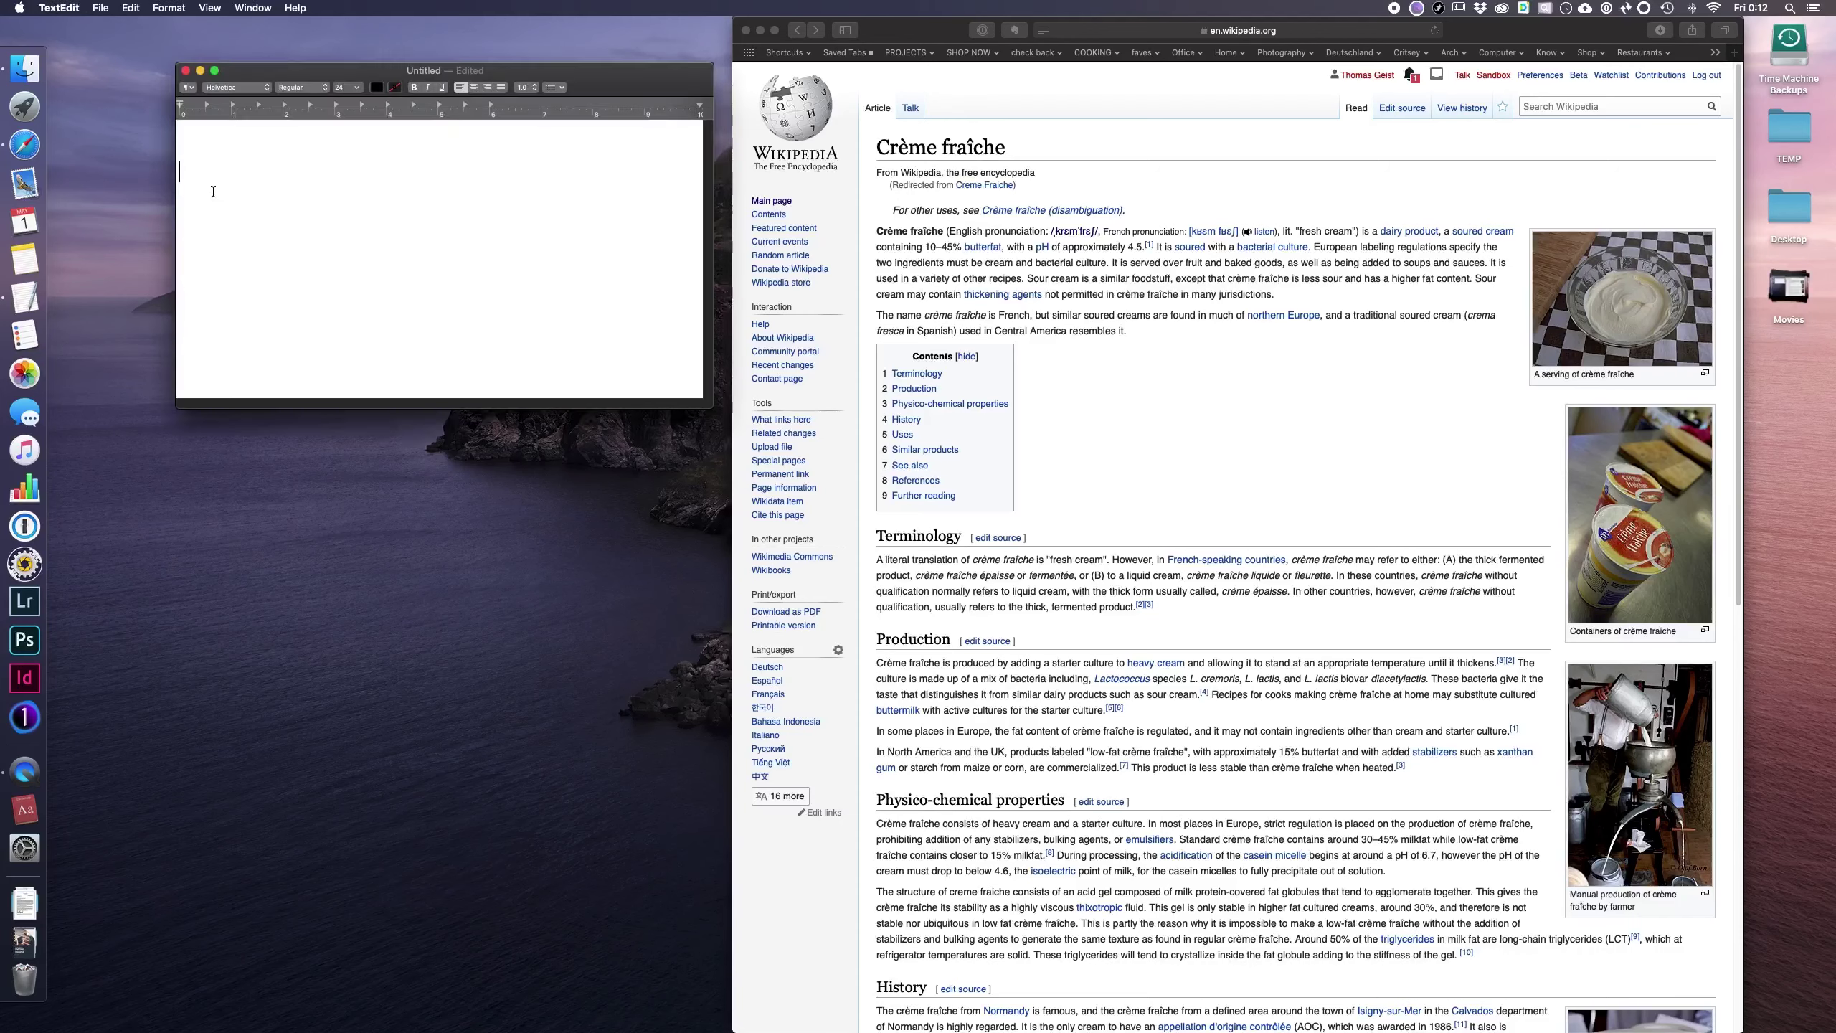
pyautogui.write('cre')
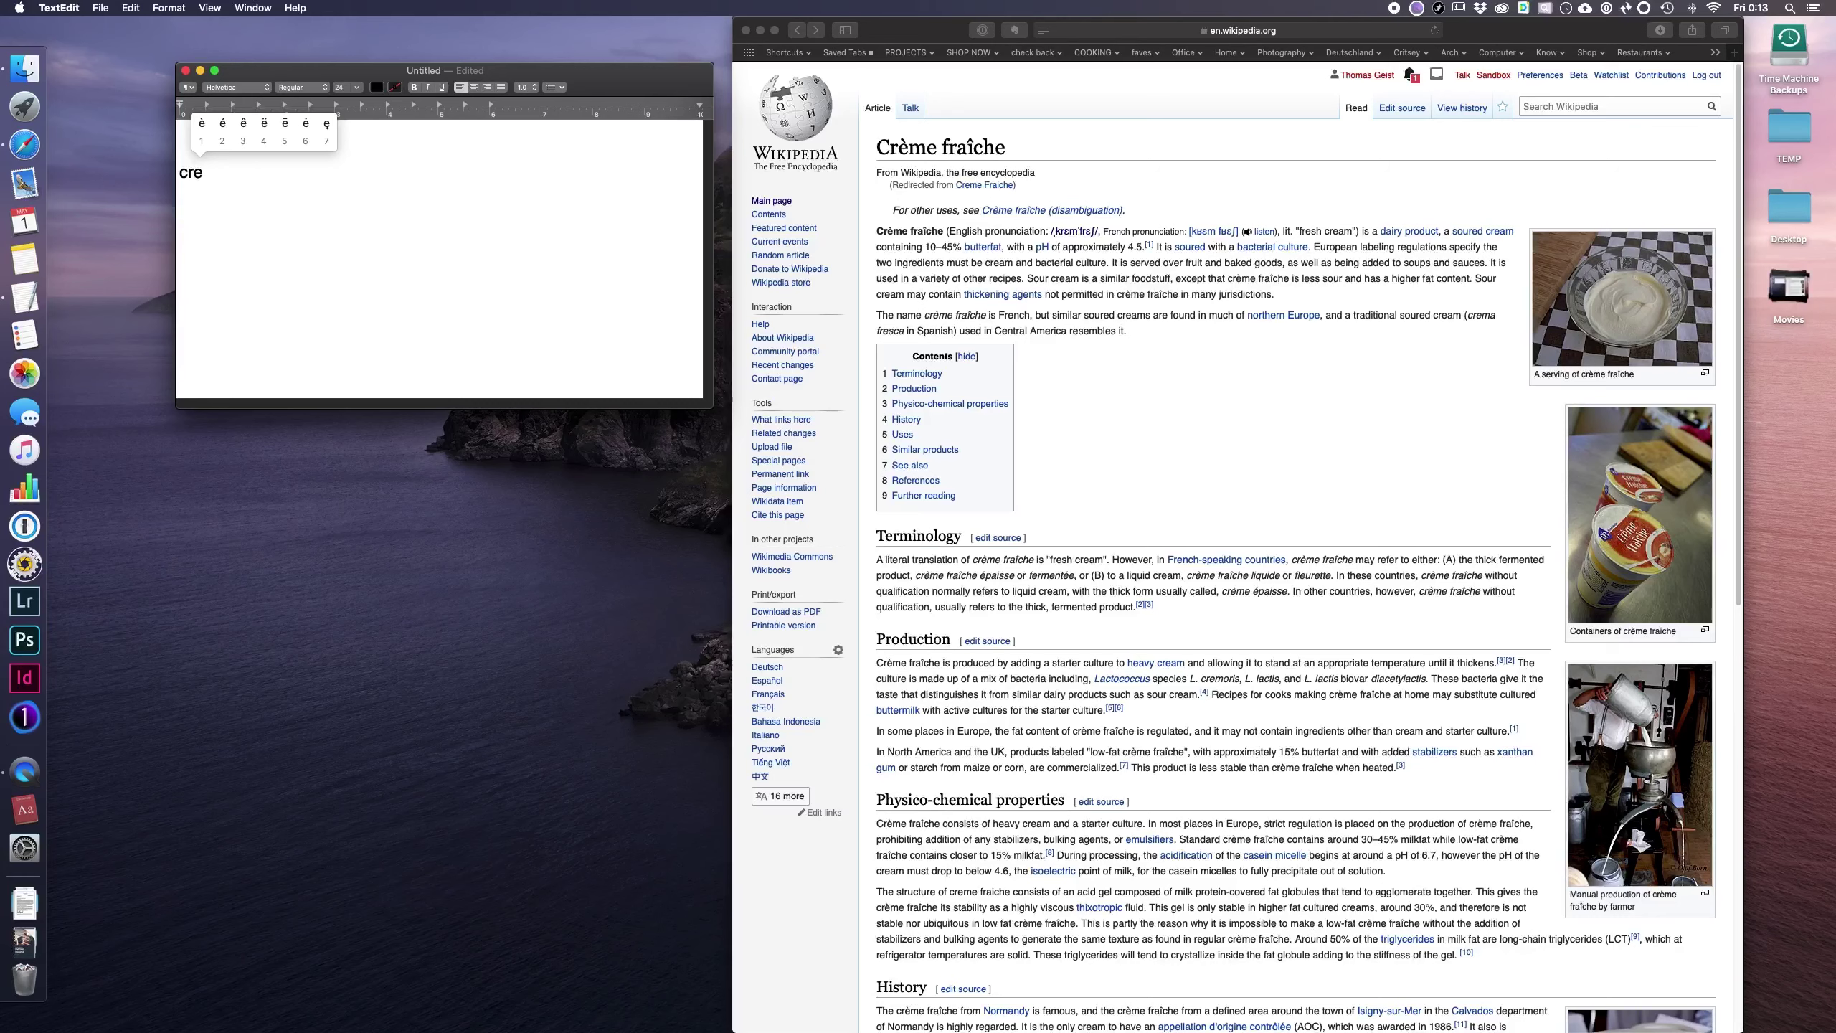
pyautogui.press('1')
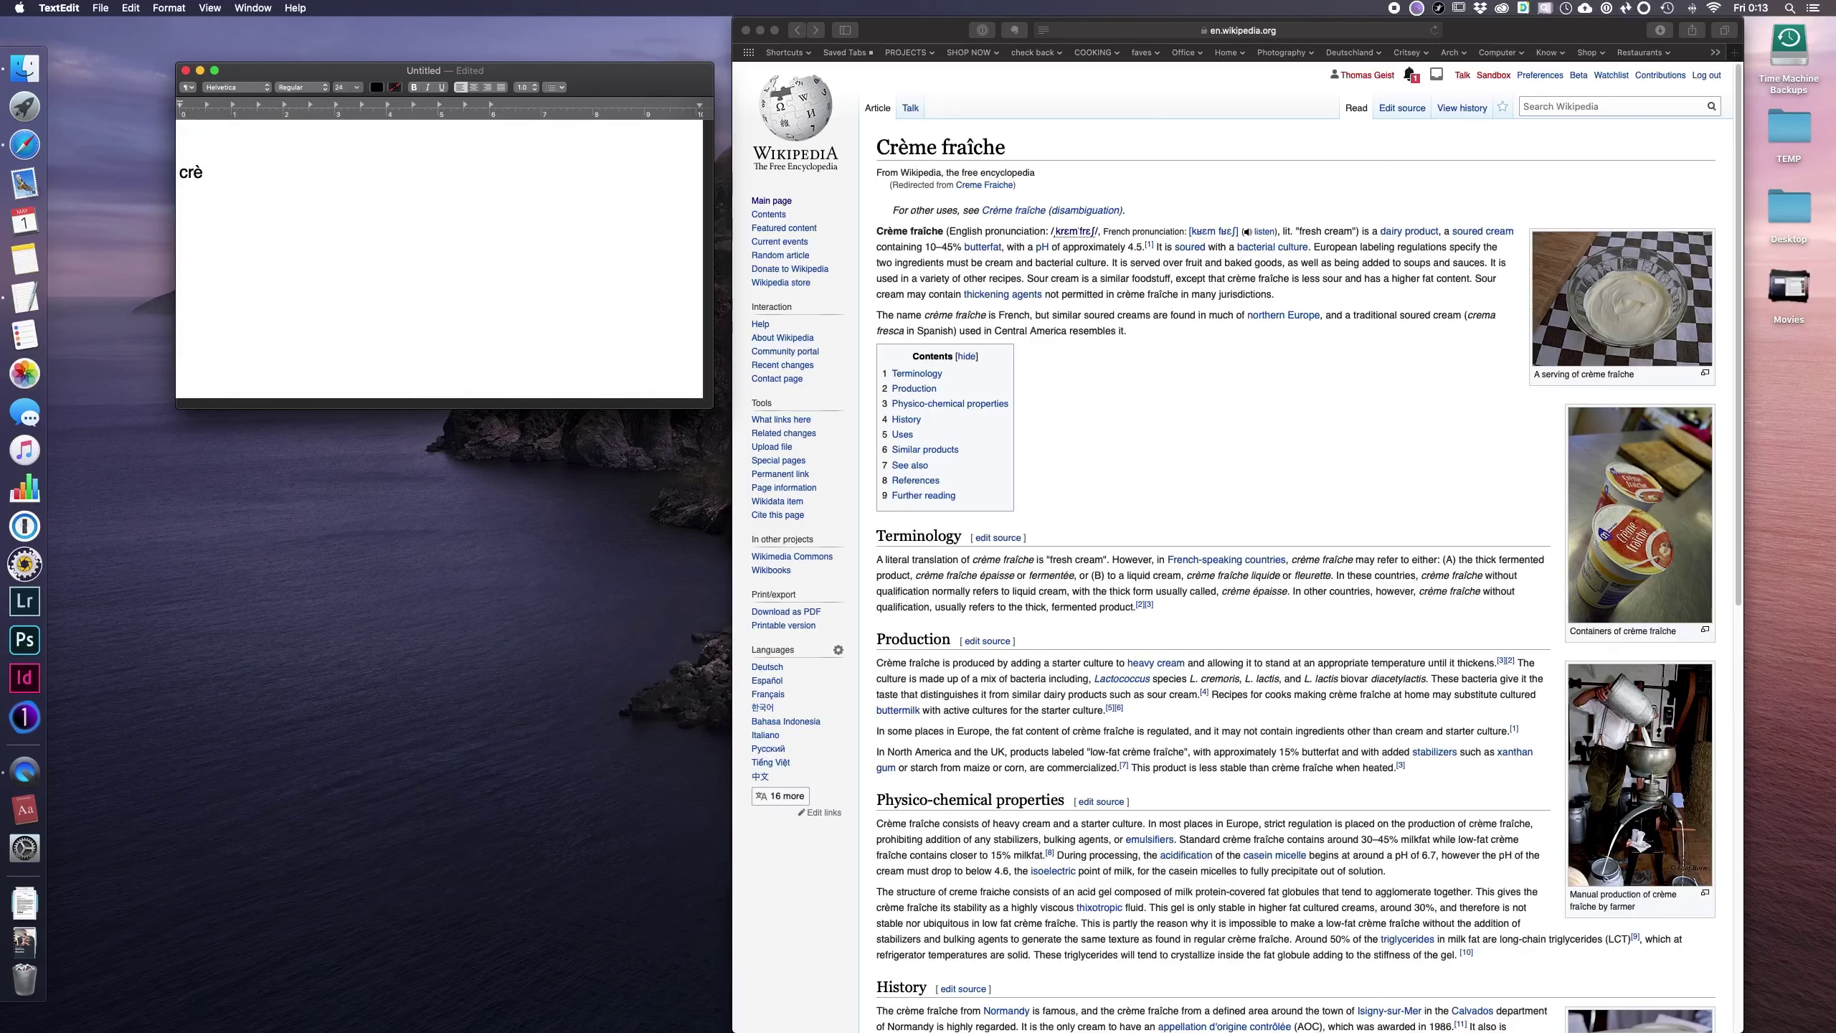
pyautogui.write('me frai')
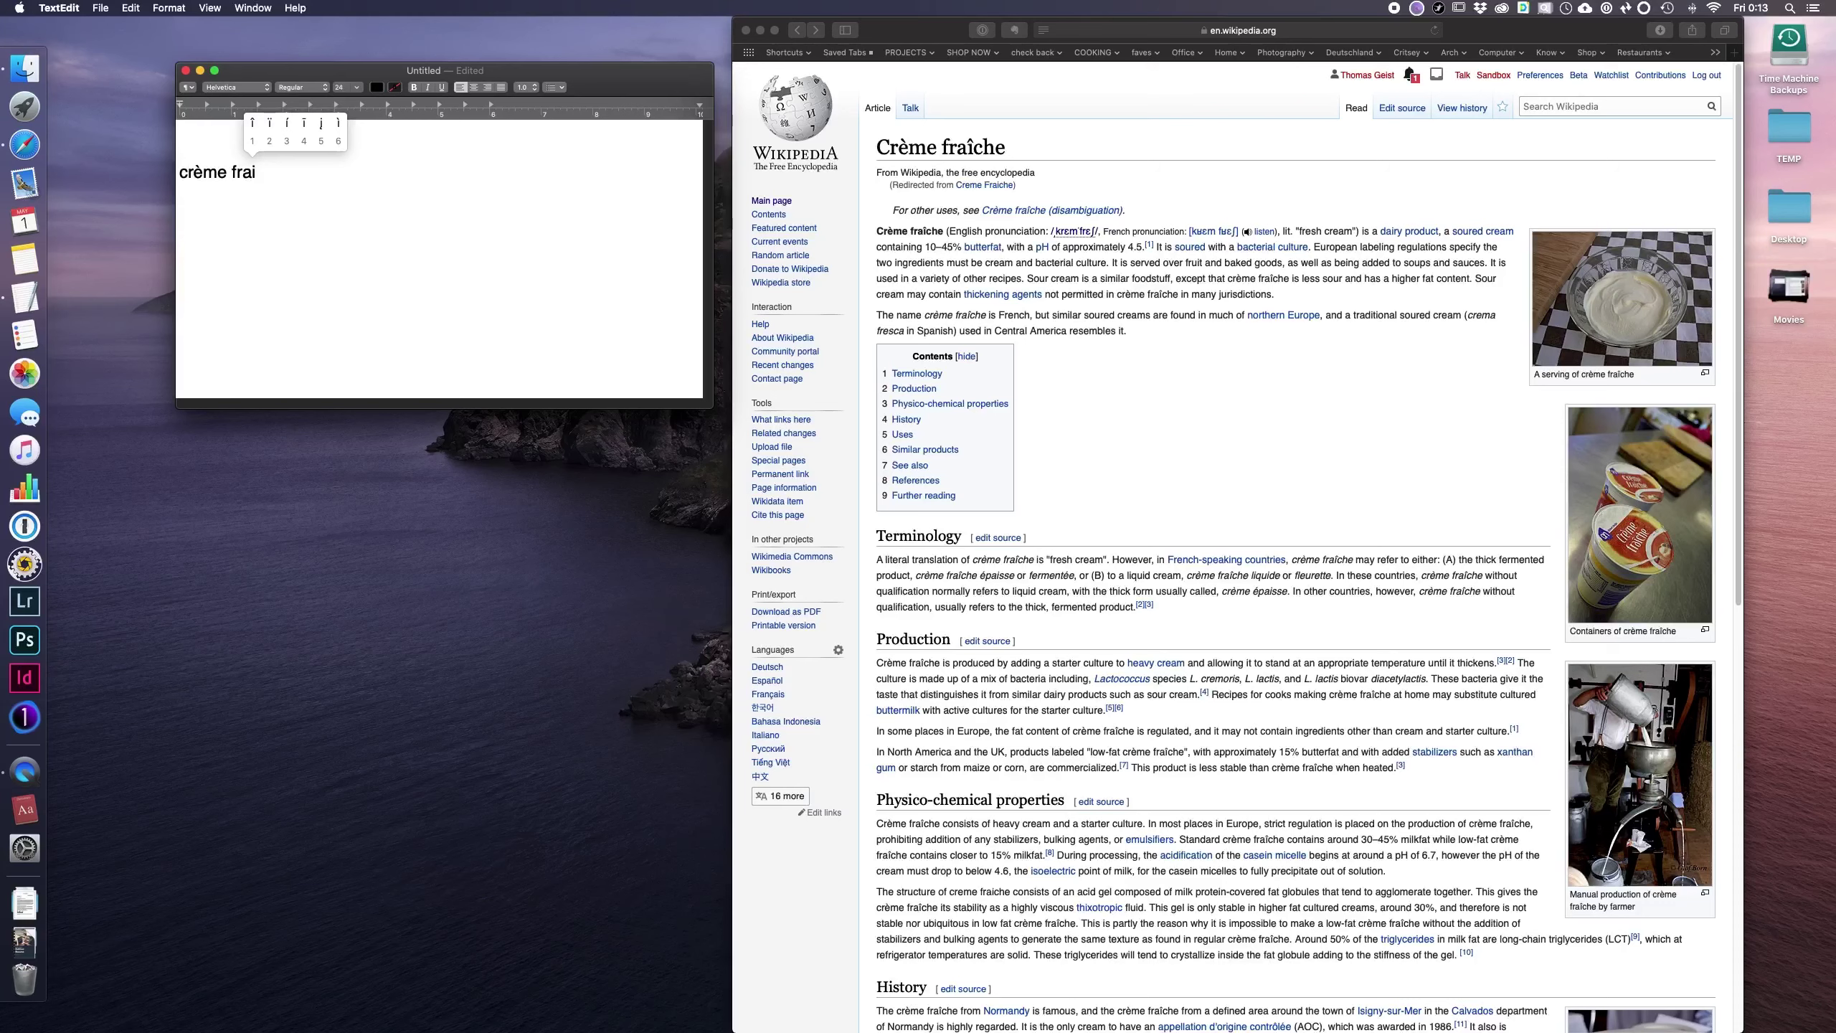
pyautogui.write('1')
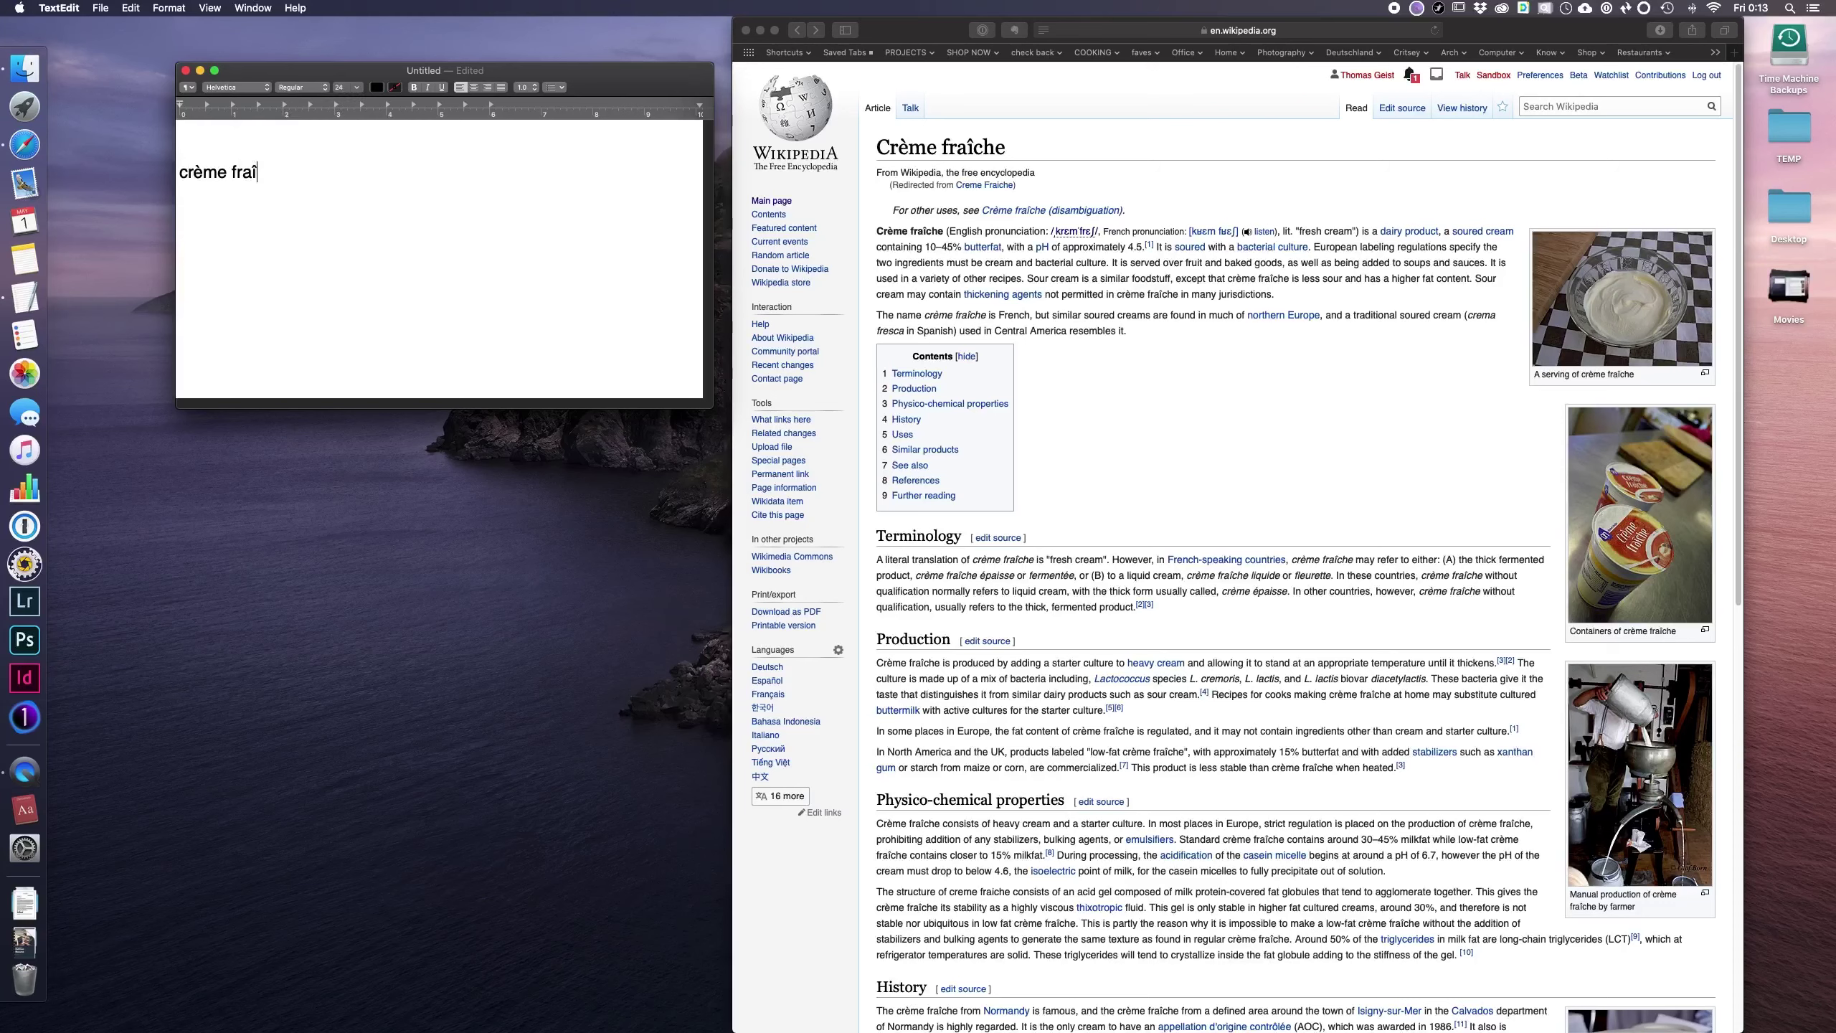
pyautogui.write('che')
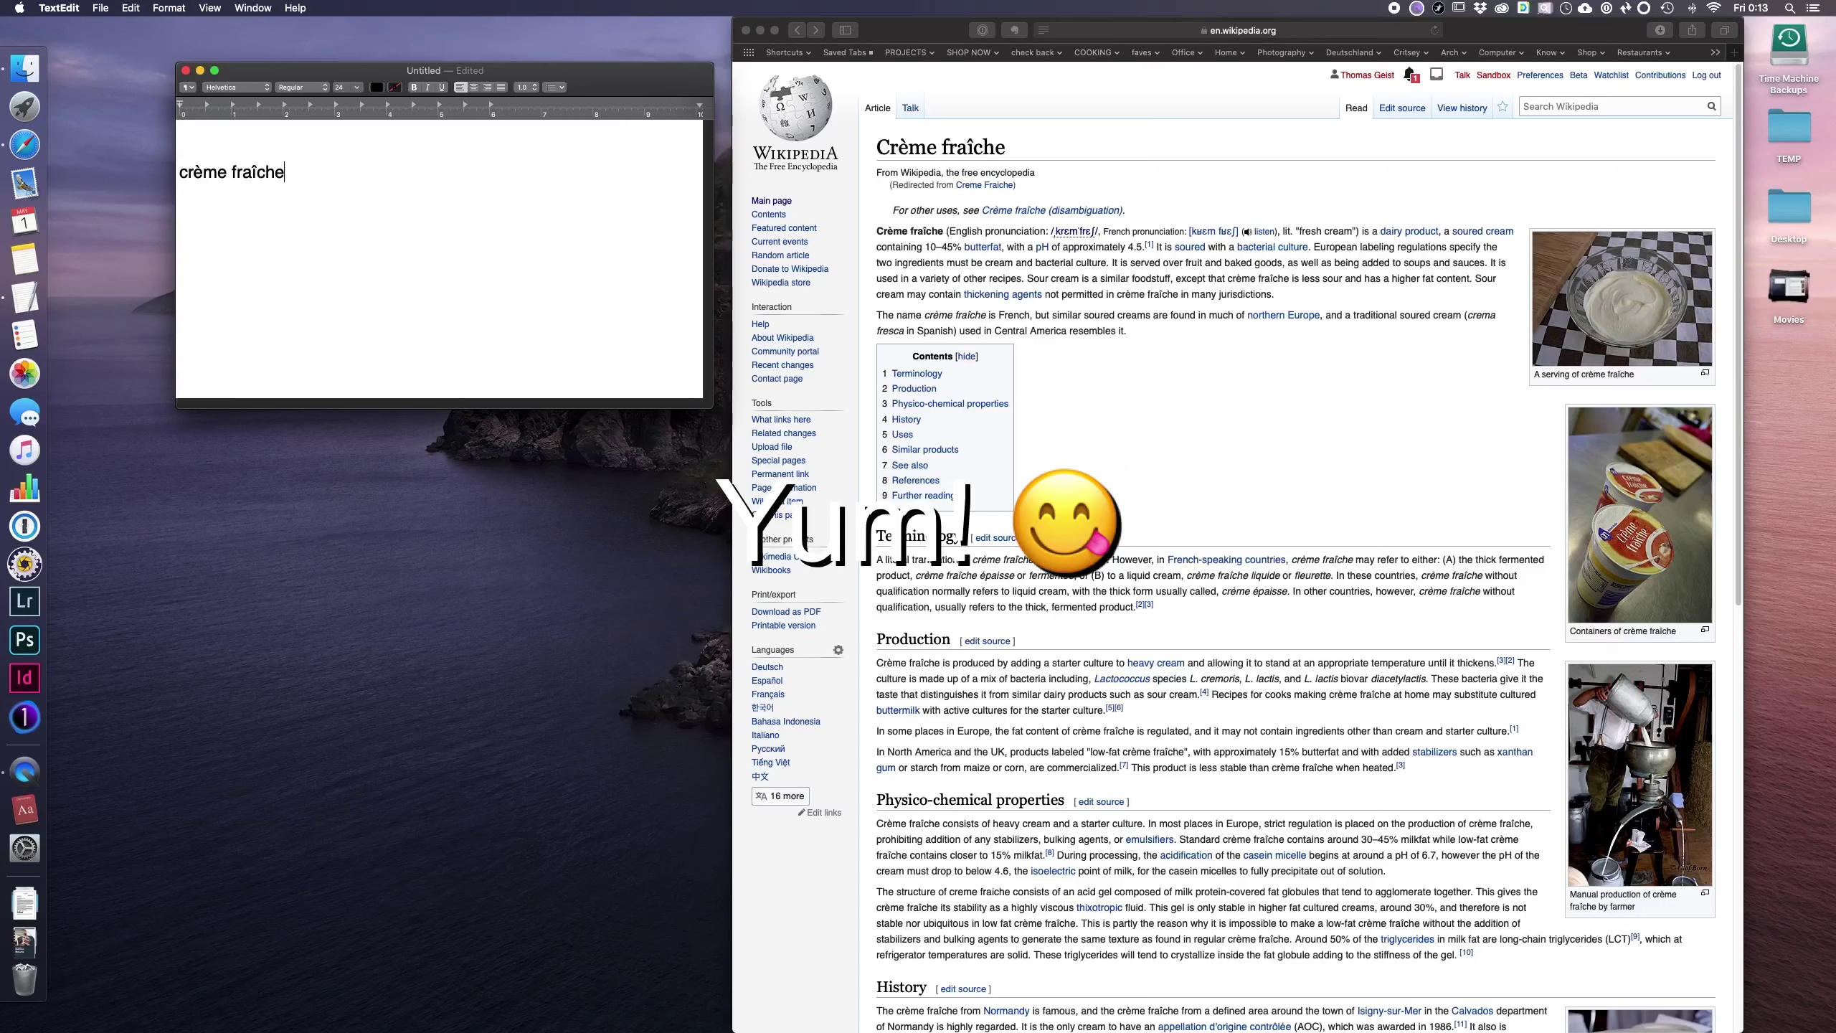
# Step: Add "Motörhead" two lines below "crème fraîche", choosing ö from the accent pop-up
pyautogui.press('Return')
pyautogui.press('Return')
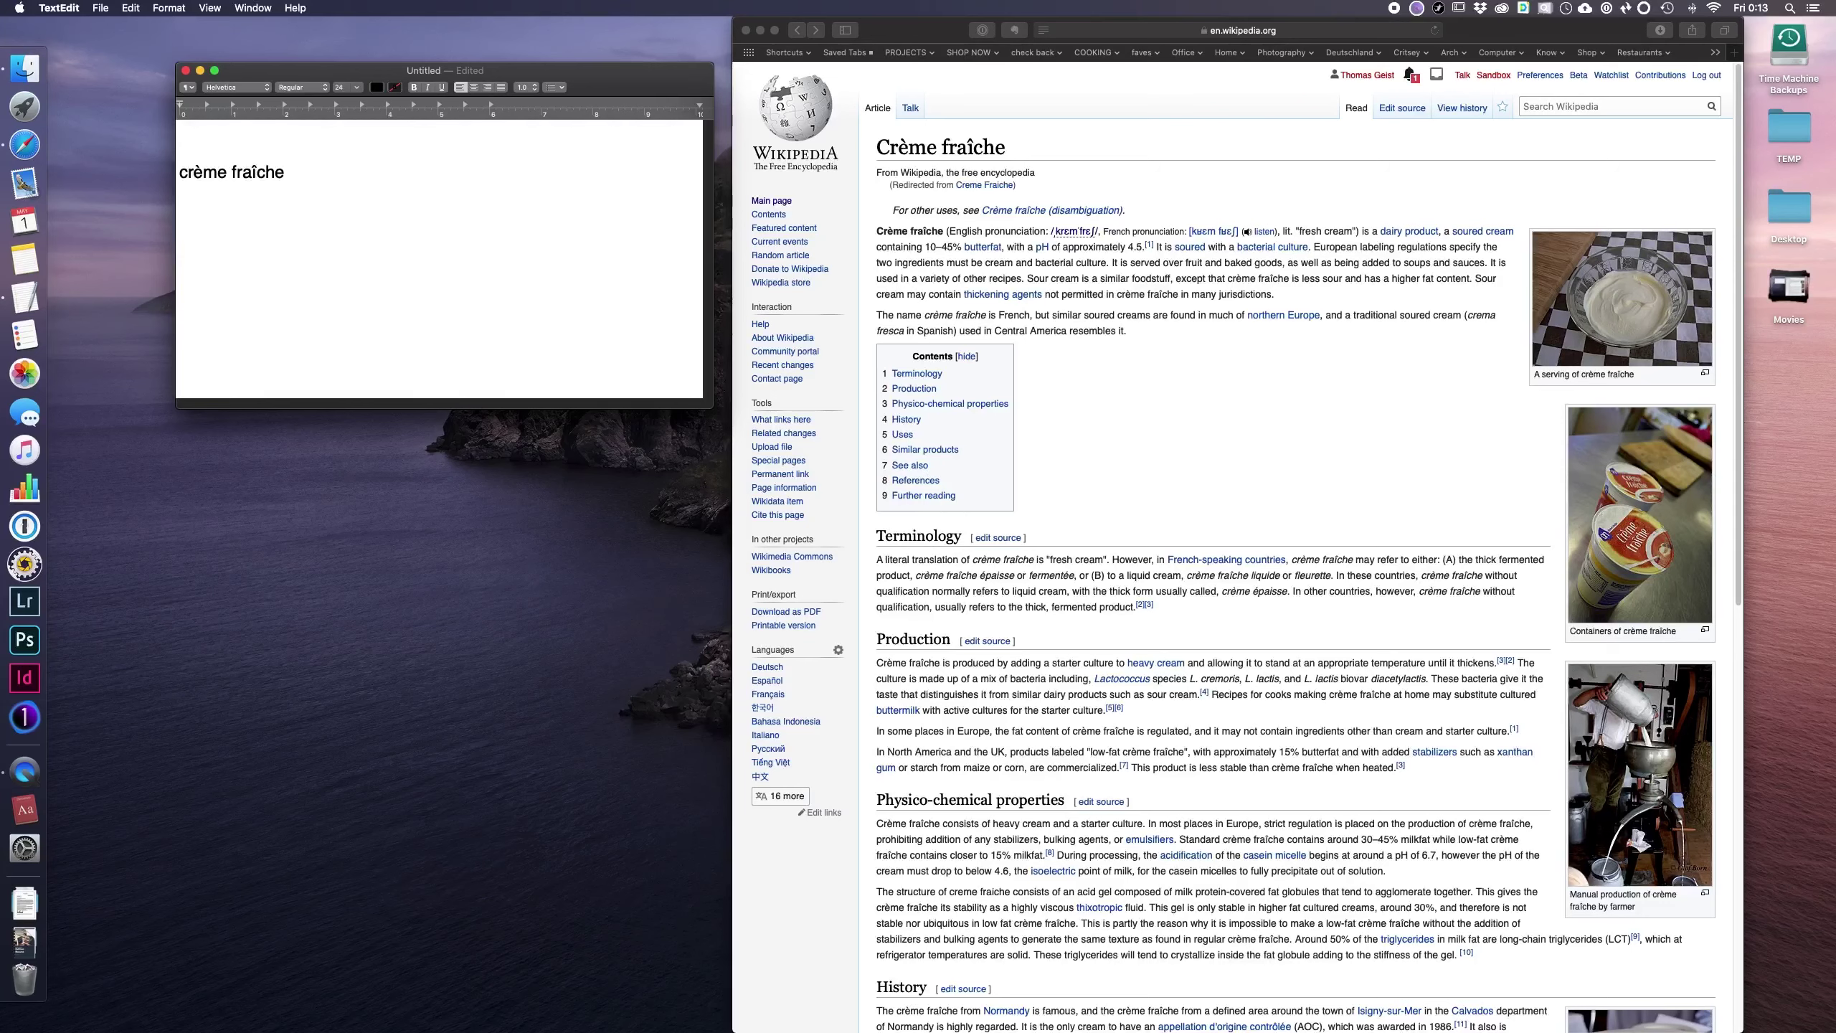
pyautogui.write('Moto')
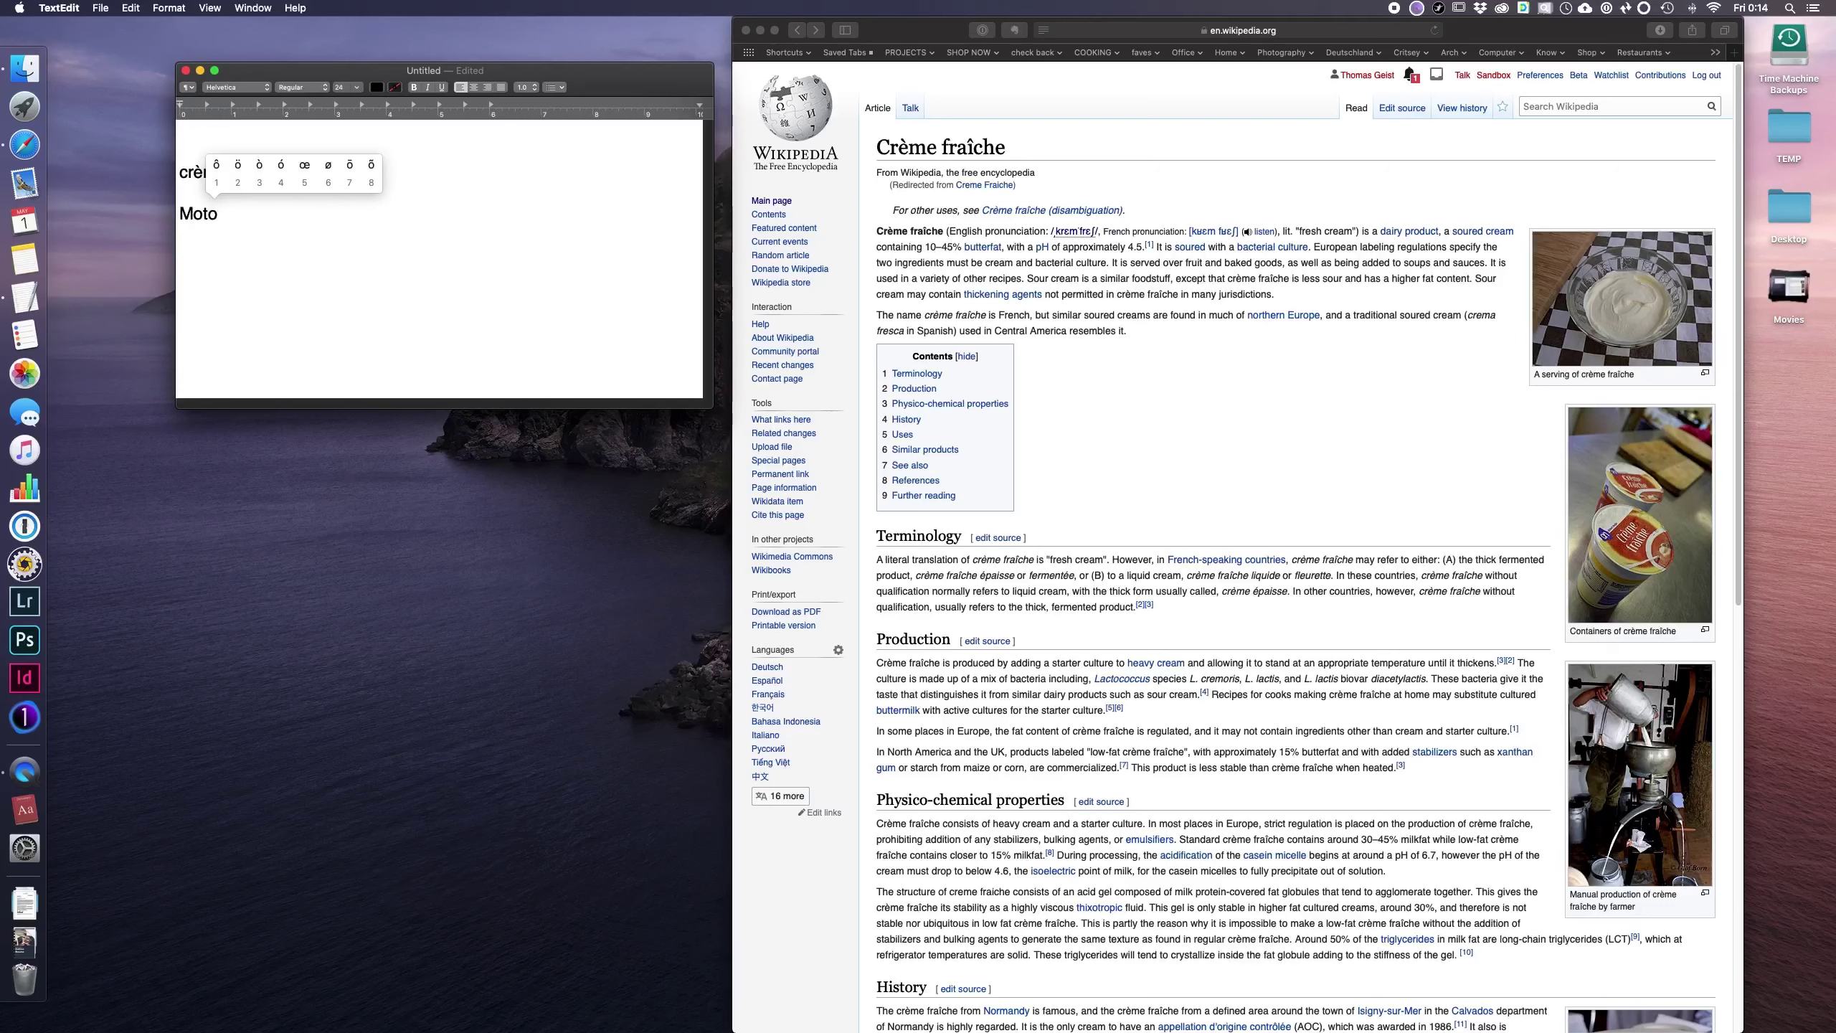
pyautogui.write('2')
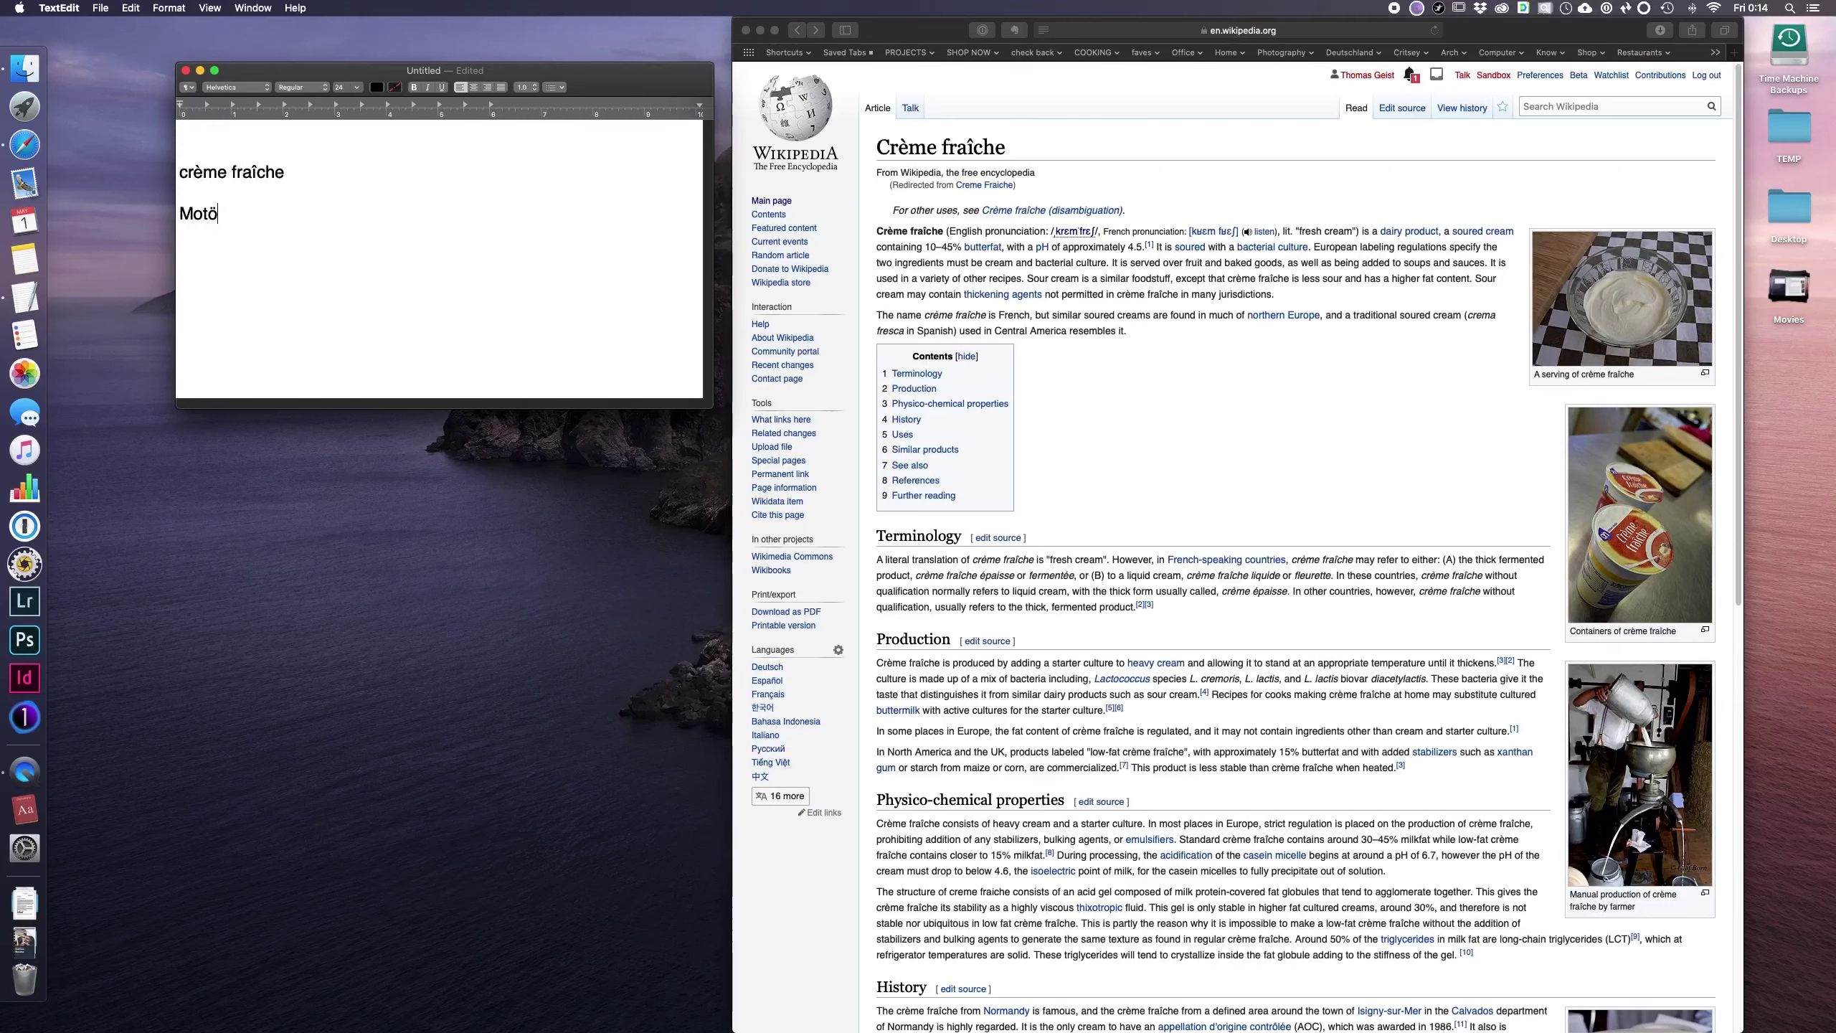
pyautogui.write('rhead')
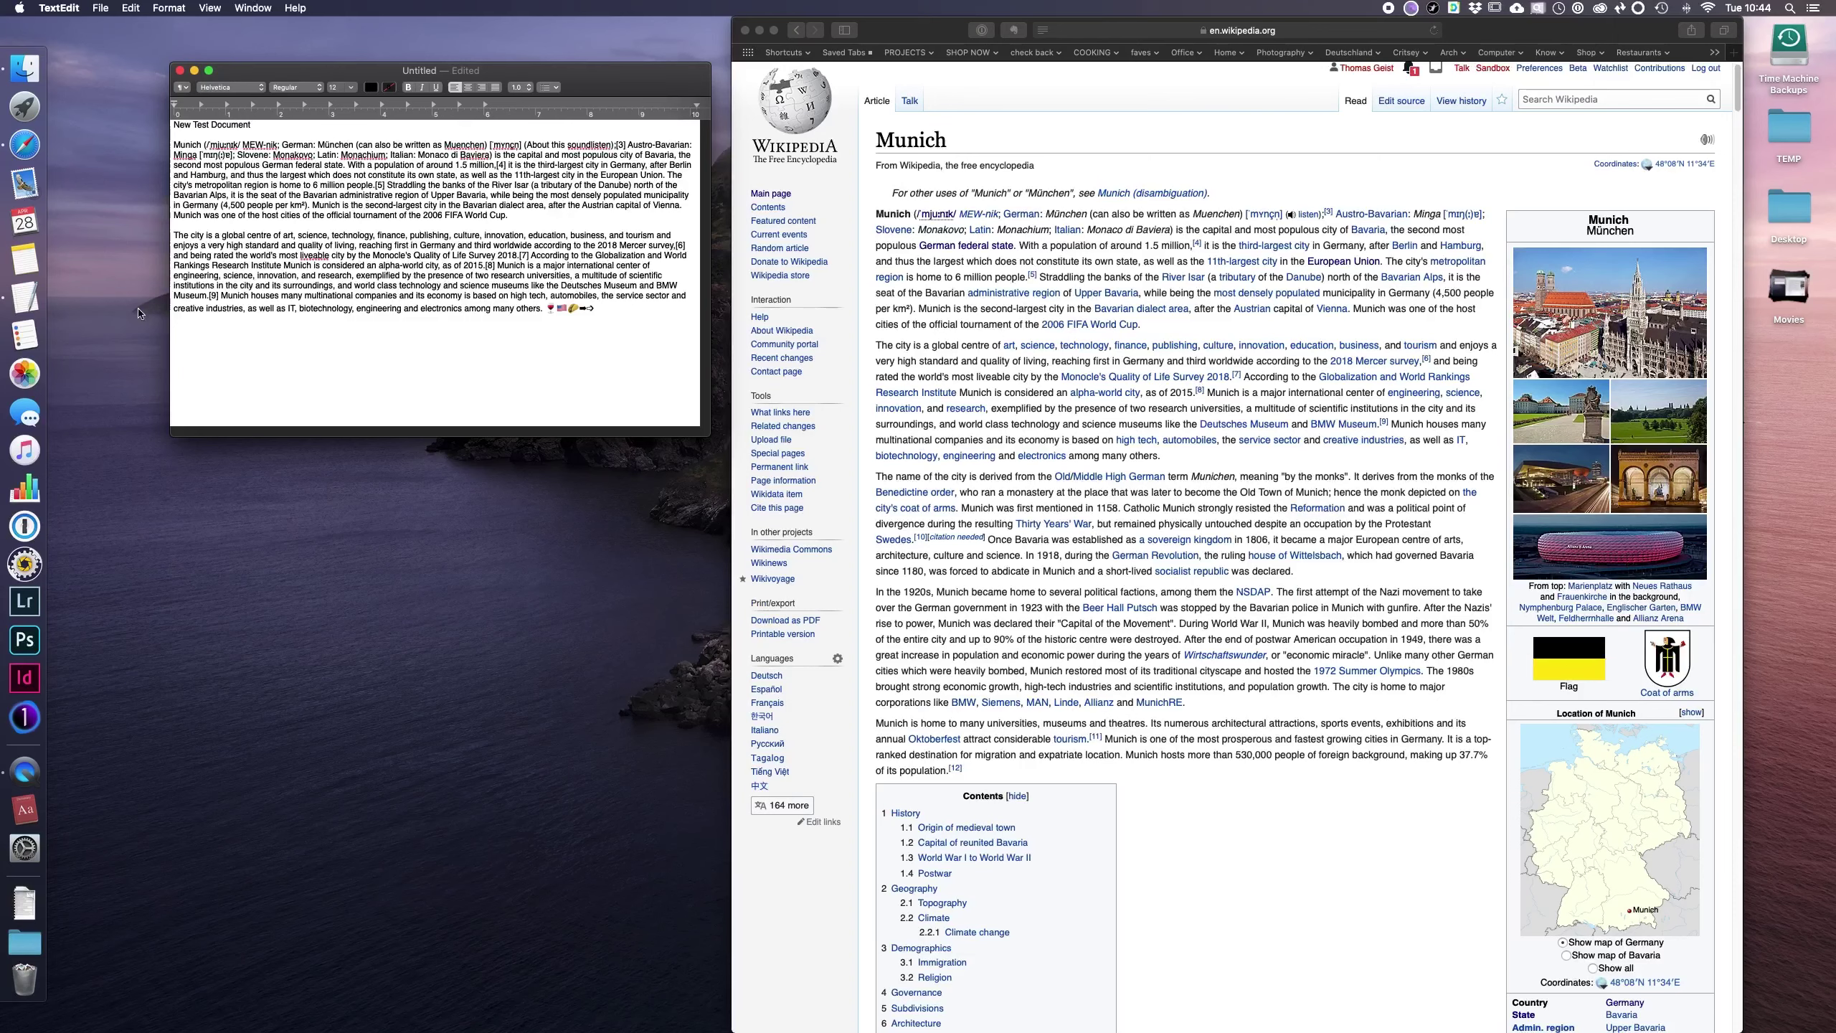
# Step: Start the word "bio" below the last Munich paragraph and complete it as "biotechnology" from the word-completion suggestions
pyautogui.click(307, 328)
pyautogui.press('F5')
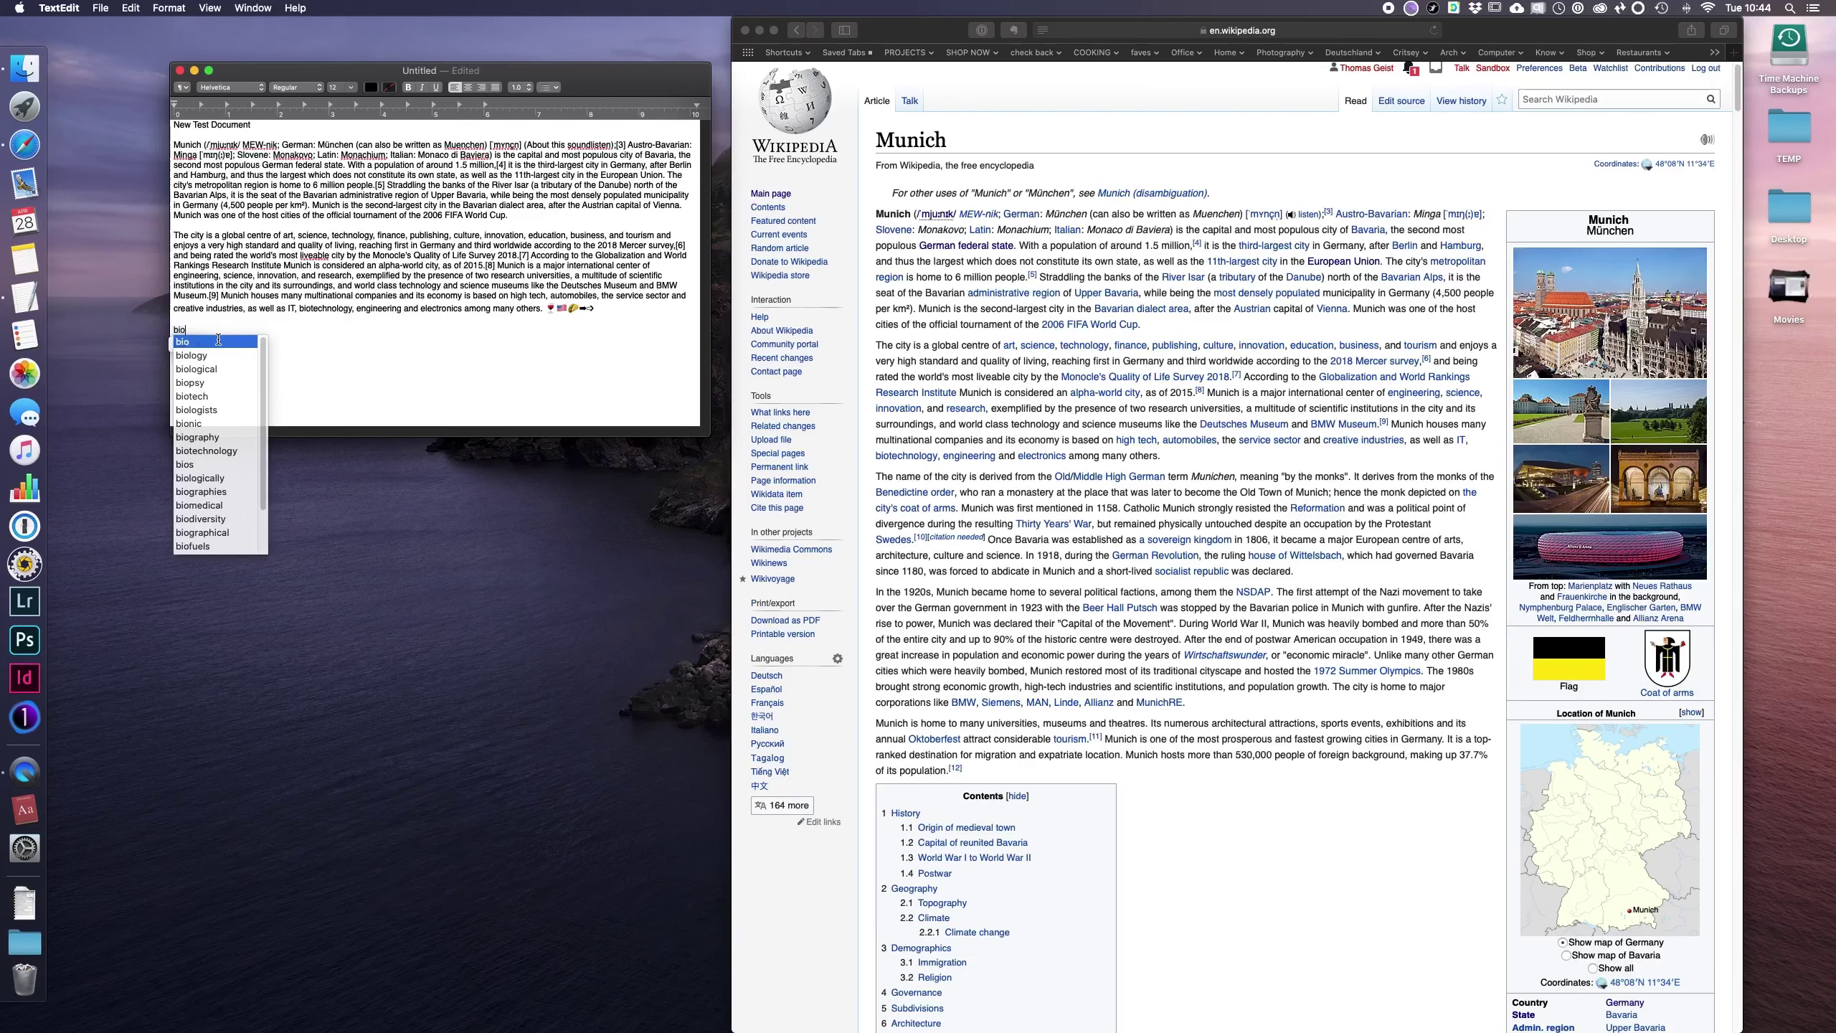
pyautogui.click(215, 454)
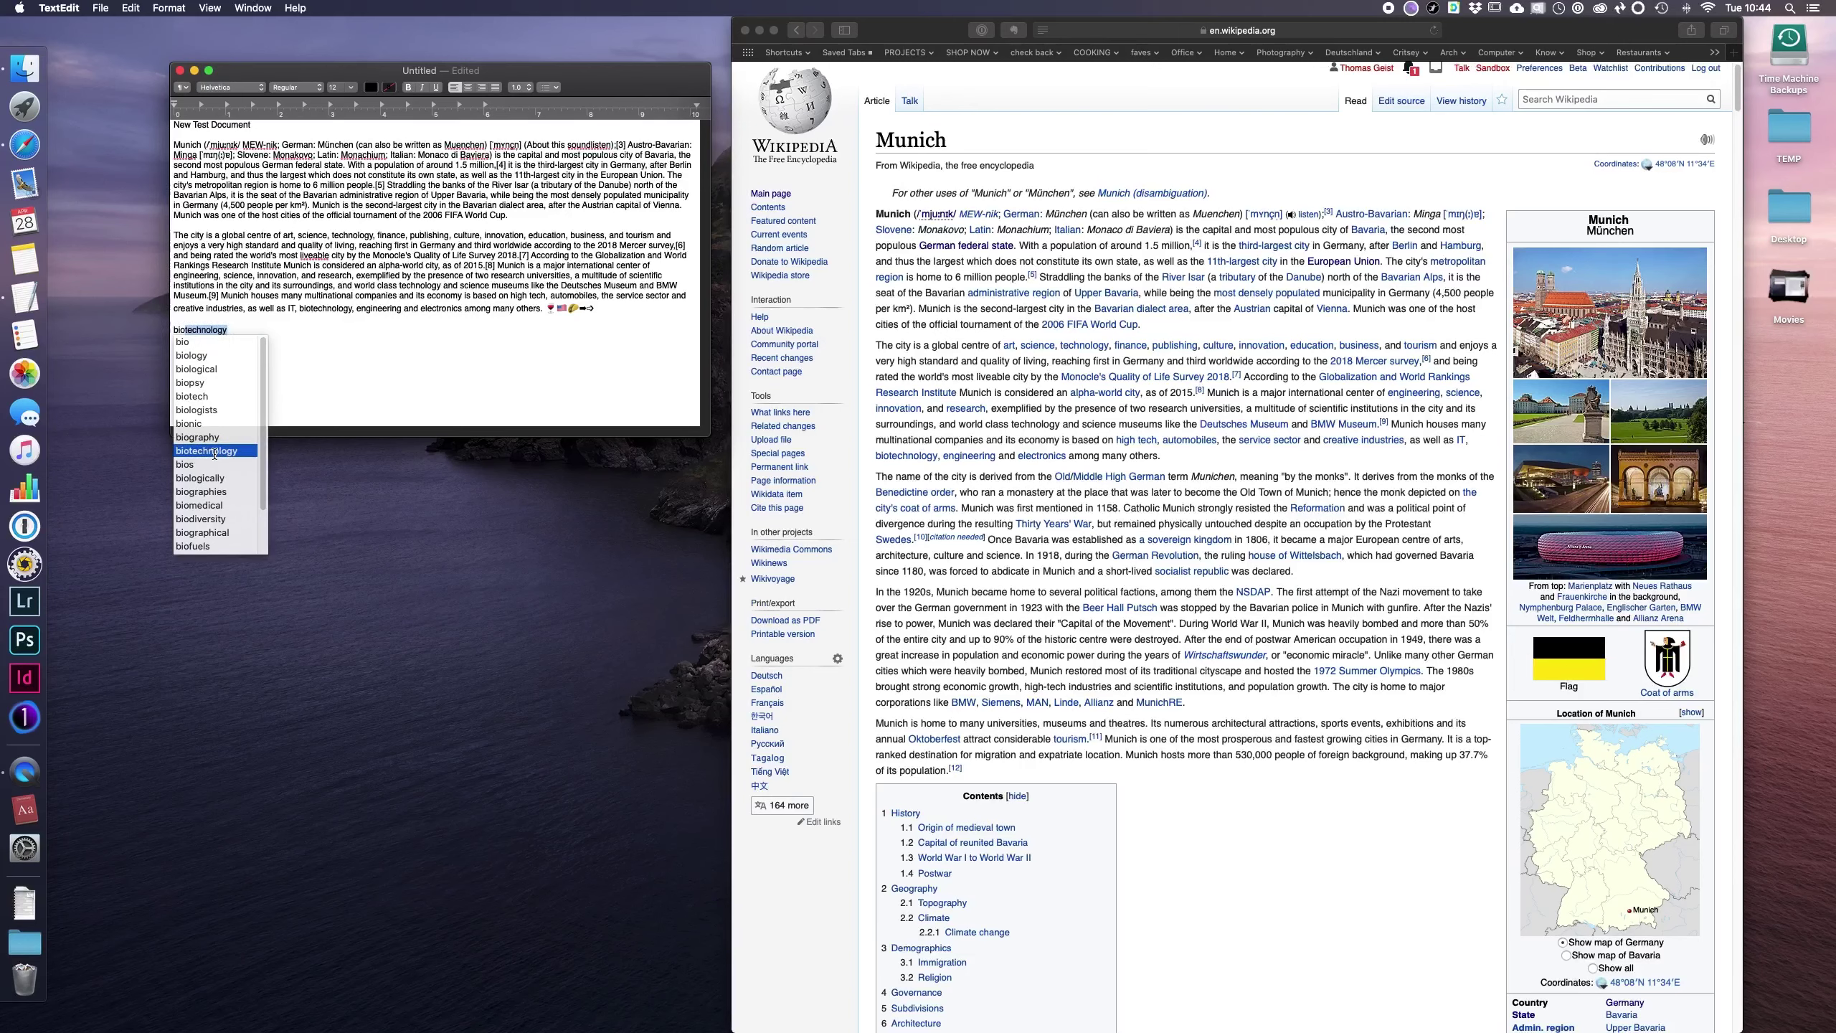
pyautogui.click(215, 454)
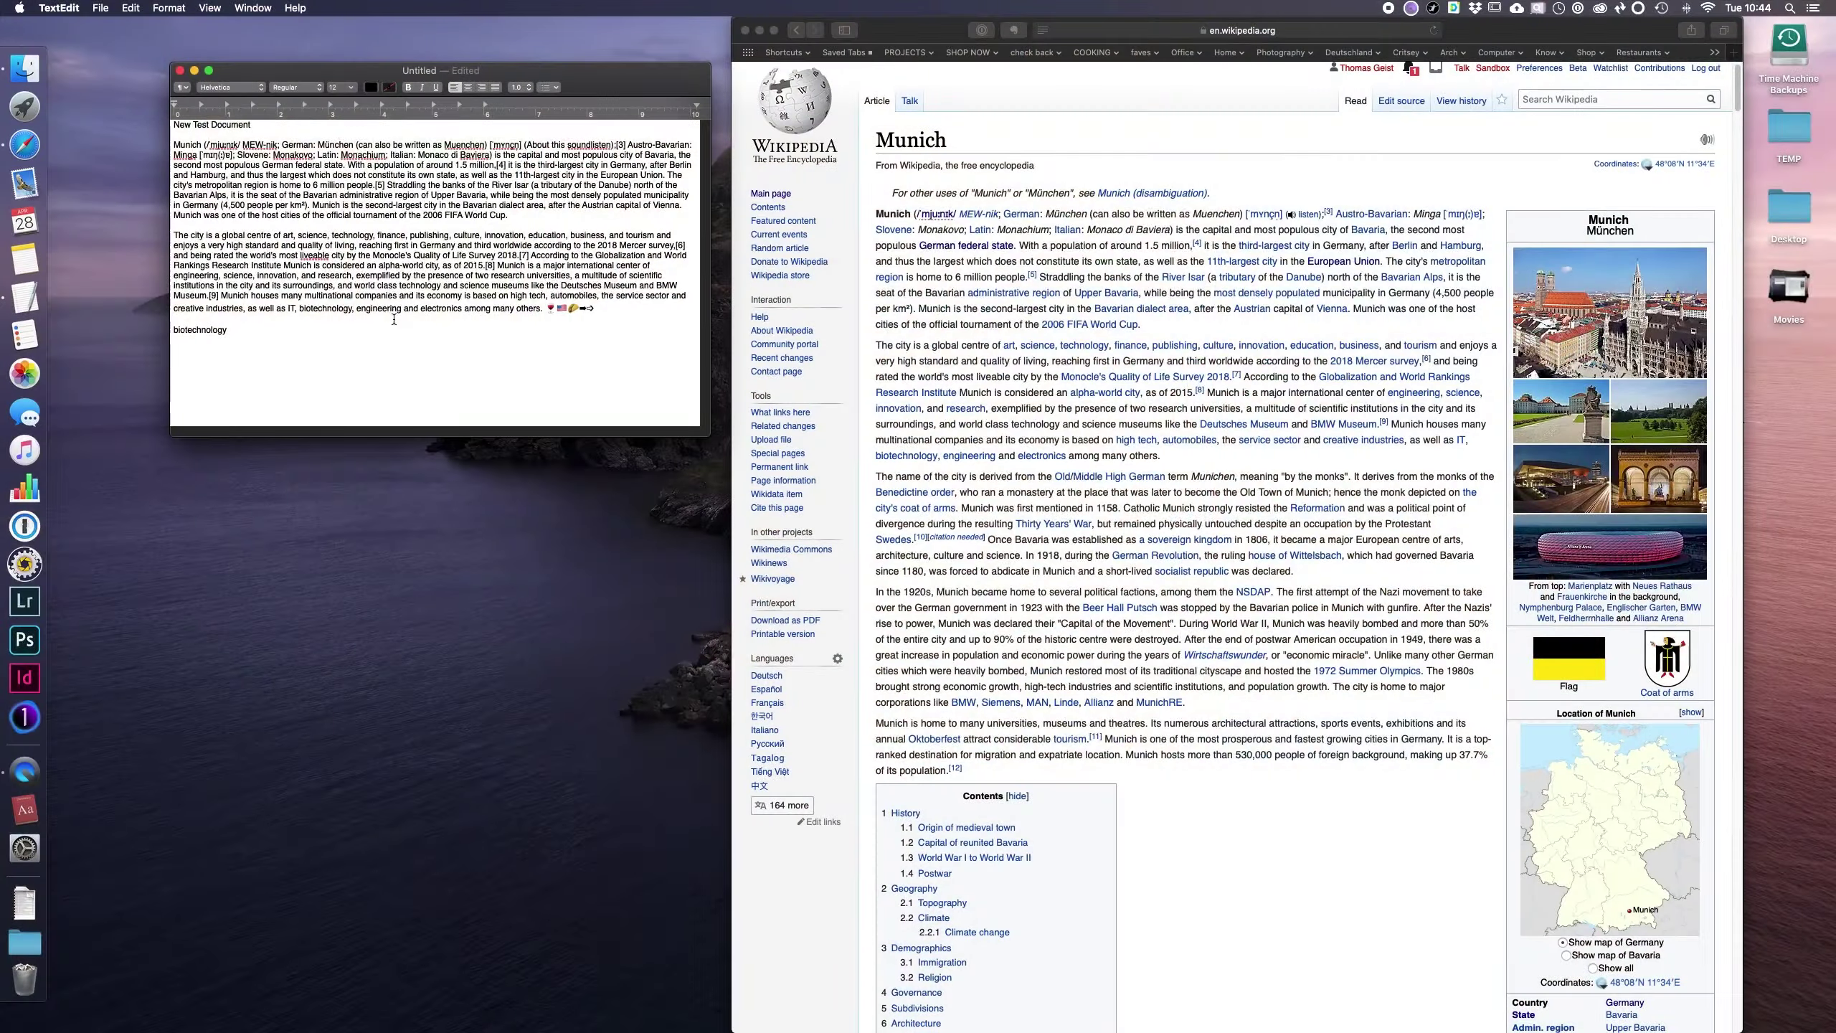
# Step: Look up "engineering" in the document's last paragraph and go through its dictionary entries
pyautogui.rightClick(381, 311)
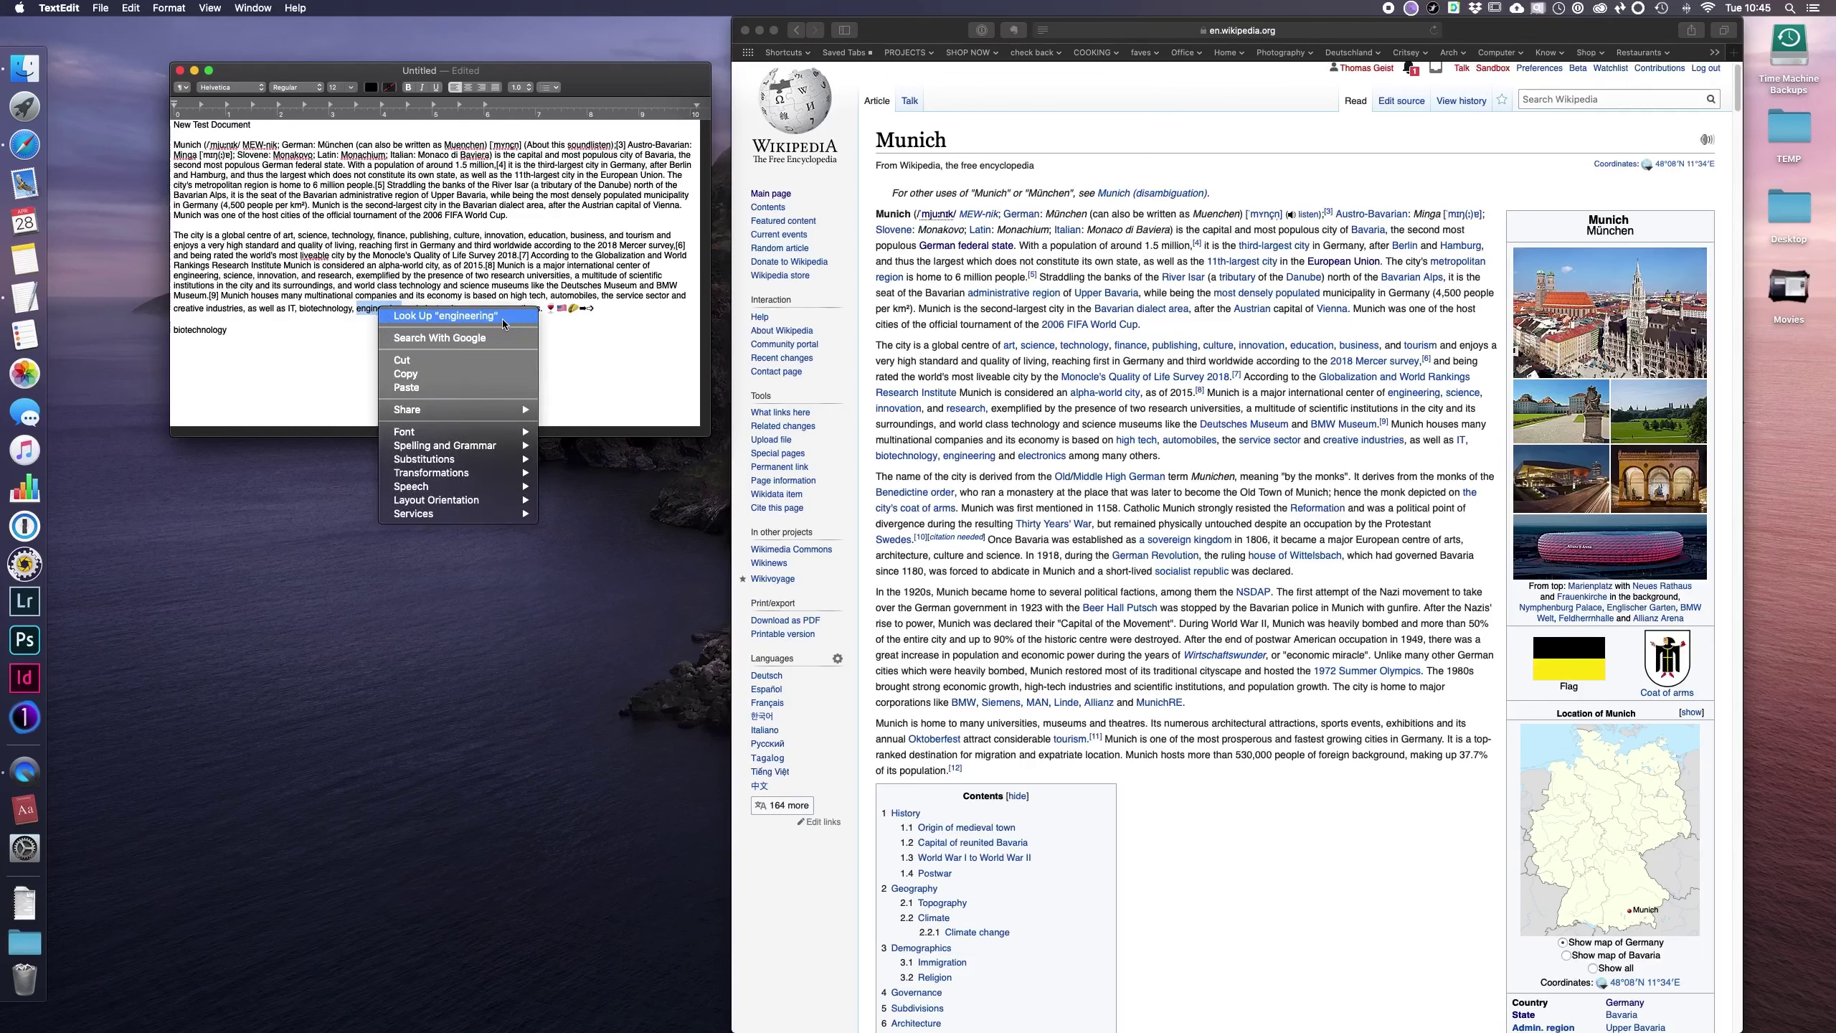
pyautogui.click(459, 318)
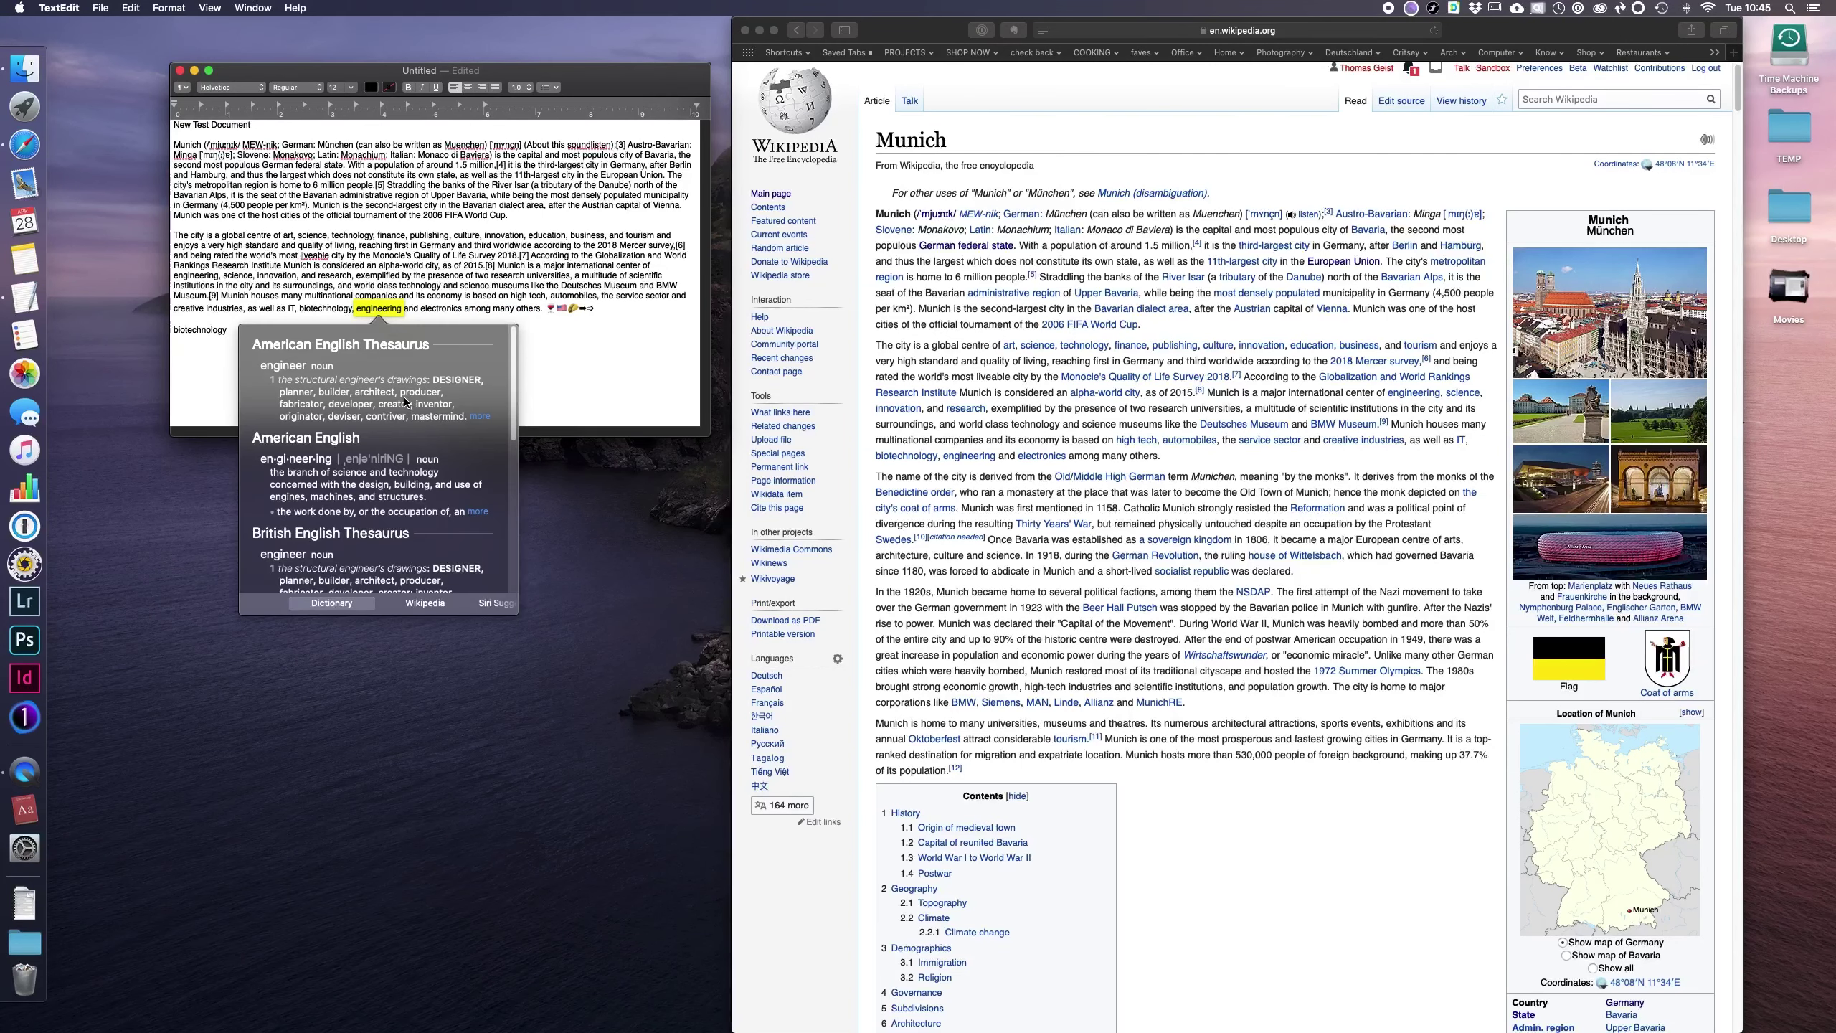
pyautogui.moveTo(511, 404); pyautogui.dragTo(509, 563)
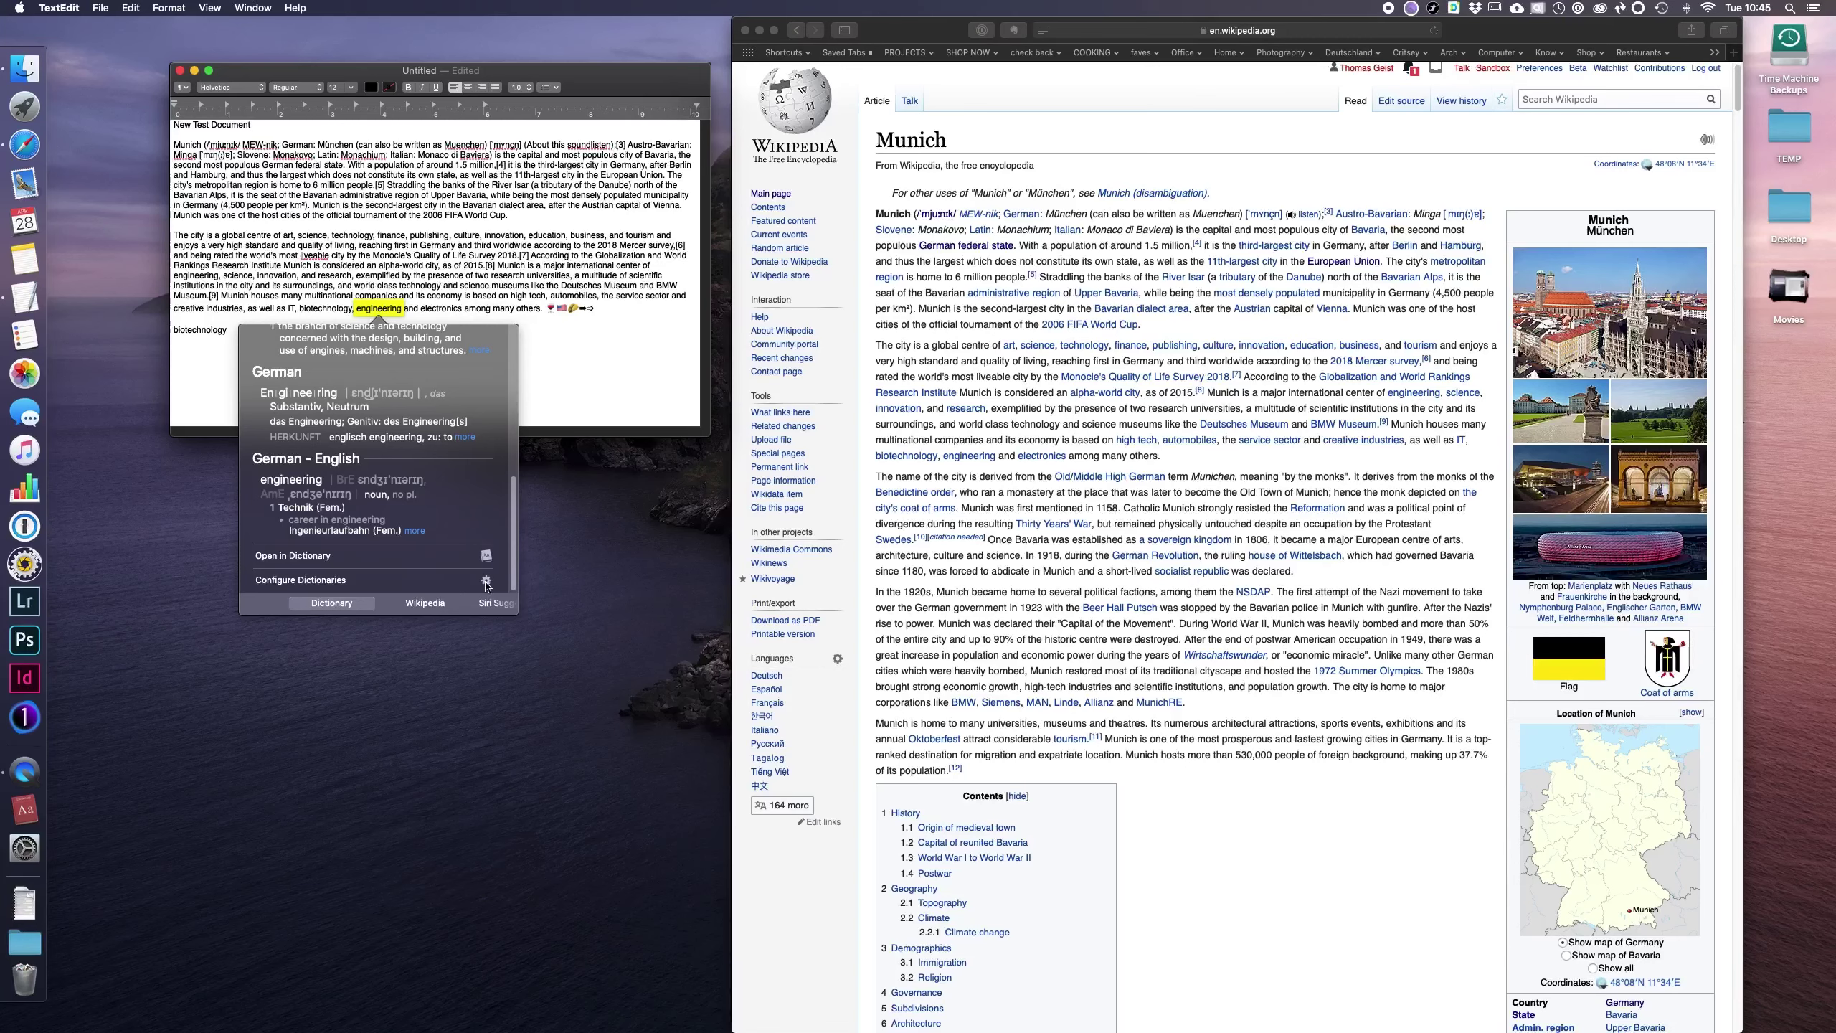
# Step: Open the dictionary configuration from the lookup pop-up to view the reference sources, and close Dictionary again
pyautogui.click(486, 582)
pyautogui.press('super+comma')
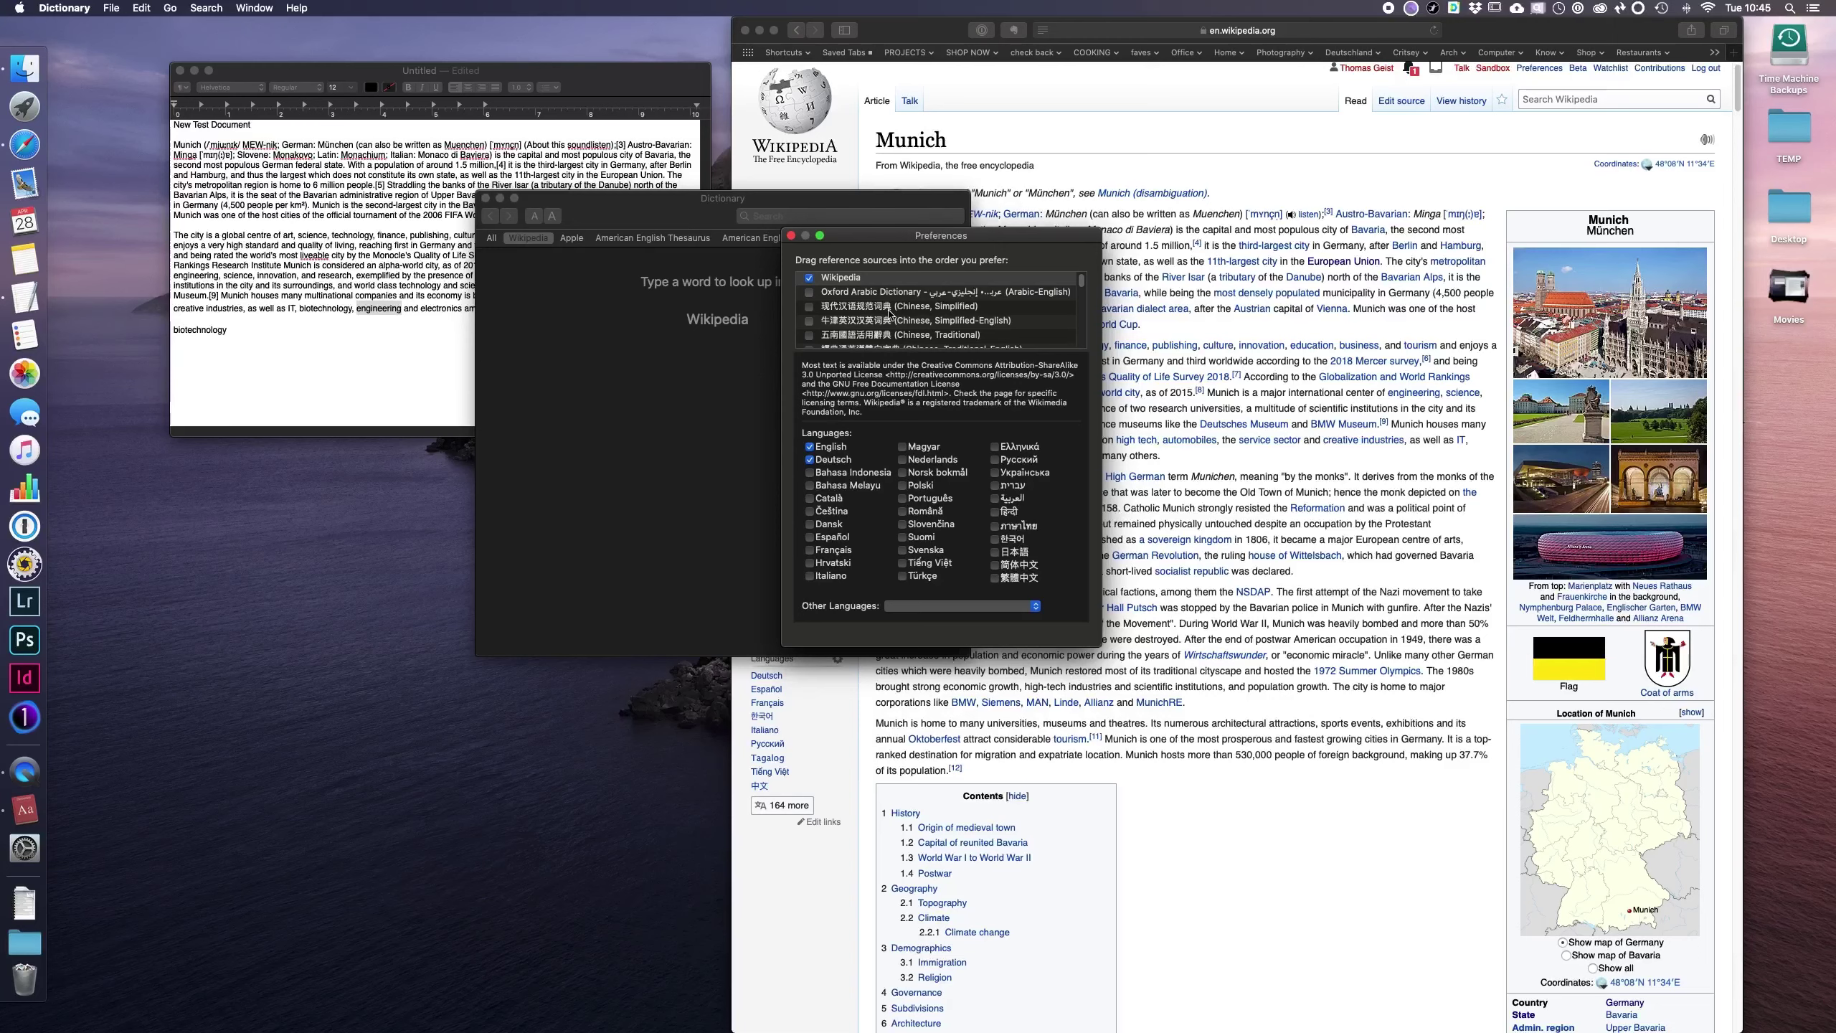
pyautogui.click(791, 235)
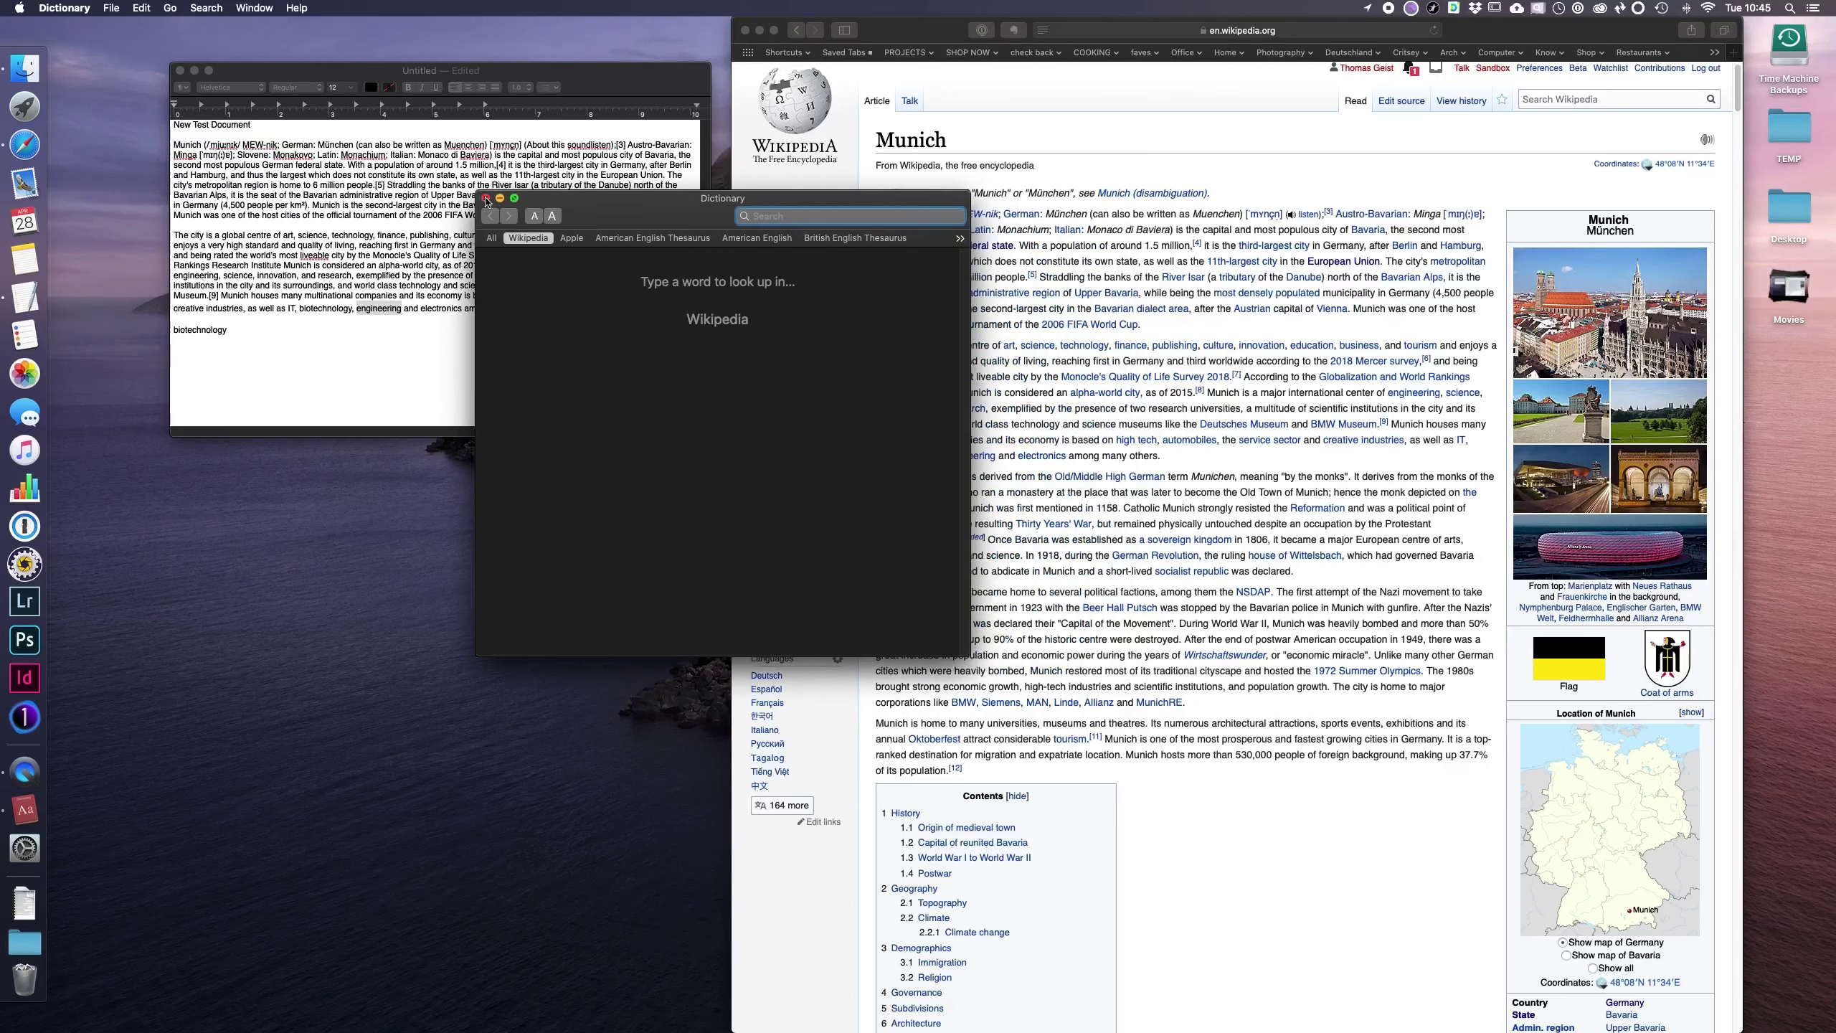
pyautogui.click(485, 201)
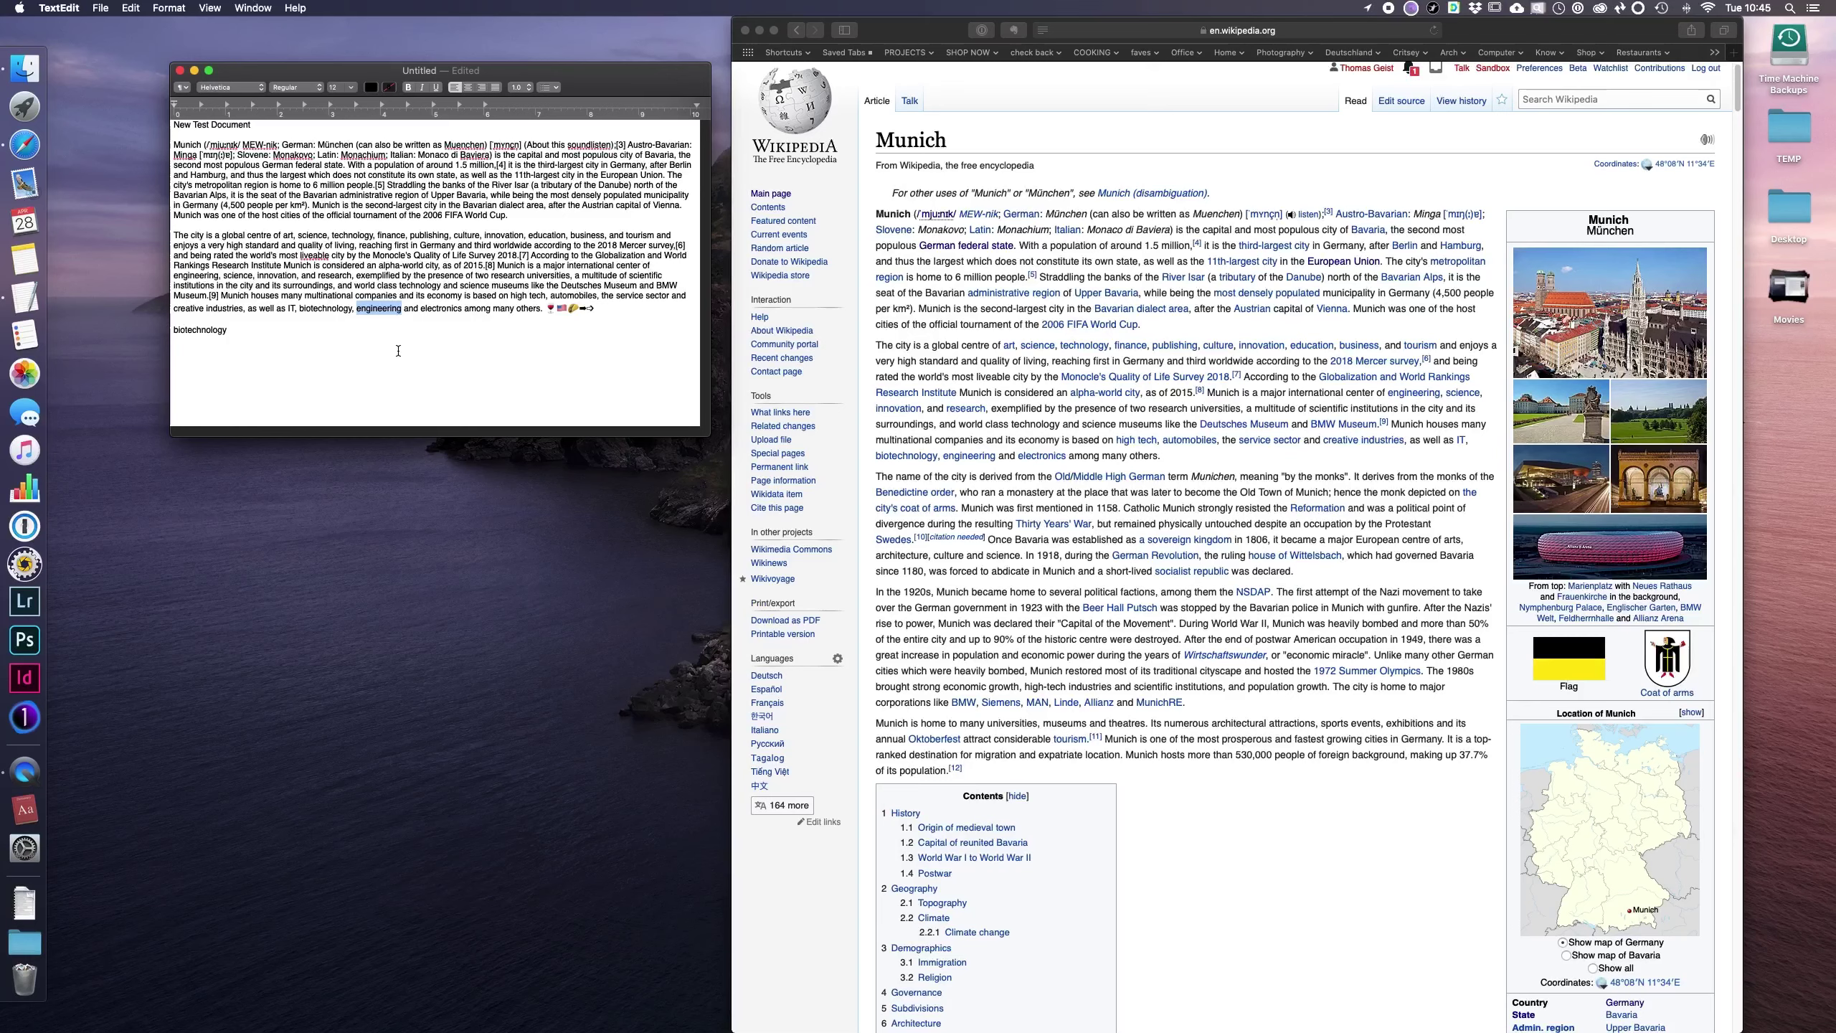
# Step: Look up "electronics" in the document, examine its dictionary and Wikipedia entries, and dismiss the pop-up
pyautogui.press('ctrl+super+d')
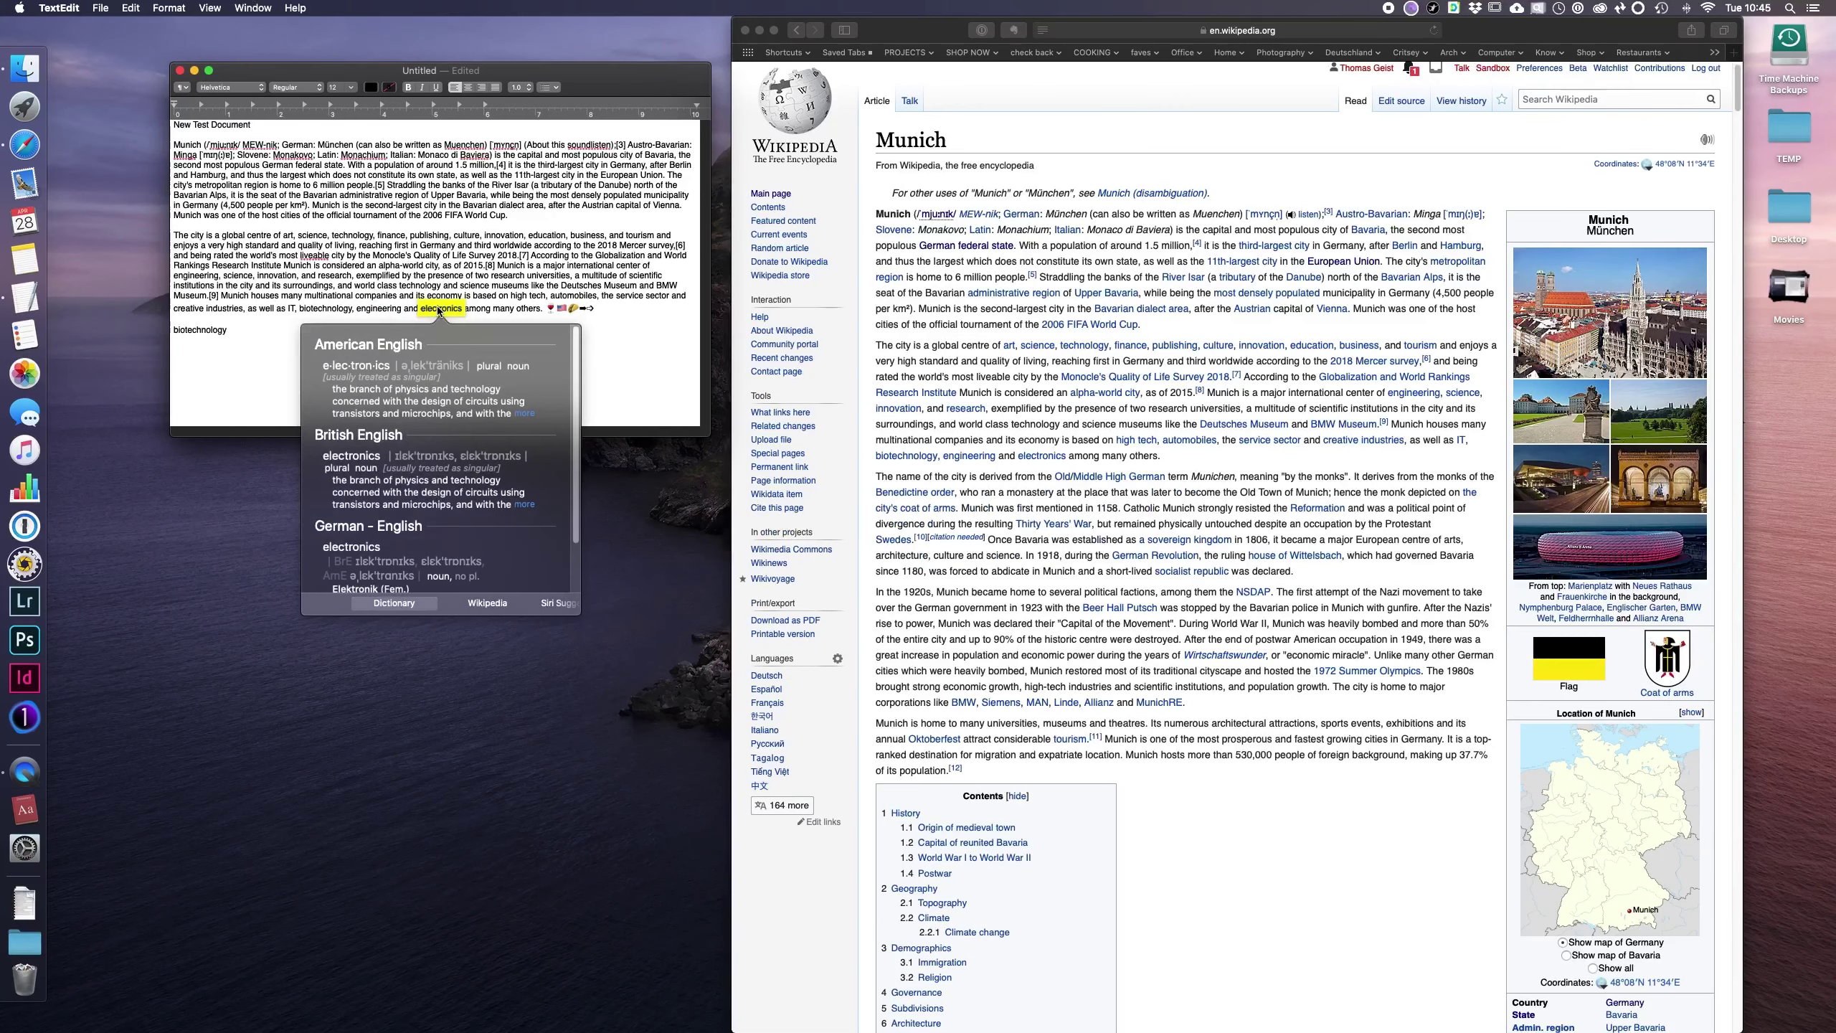
pyautogui.scroll(-2, 490, 448)
pyautogui.scroll(2, 491, 449)
pyautogui.click(488, 603)
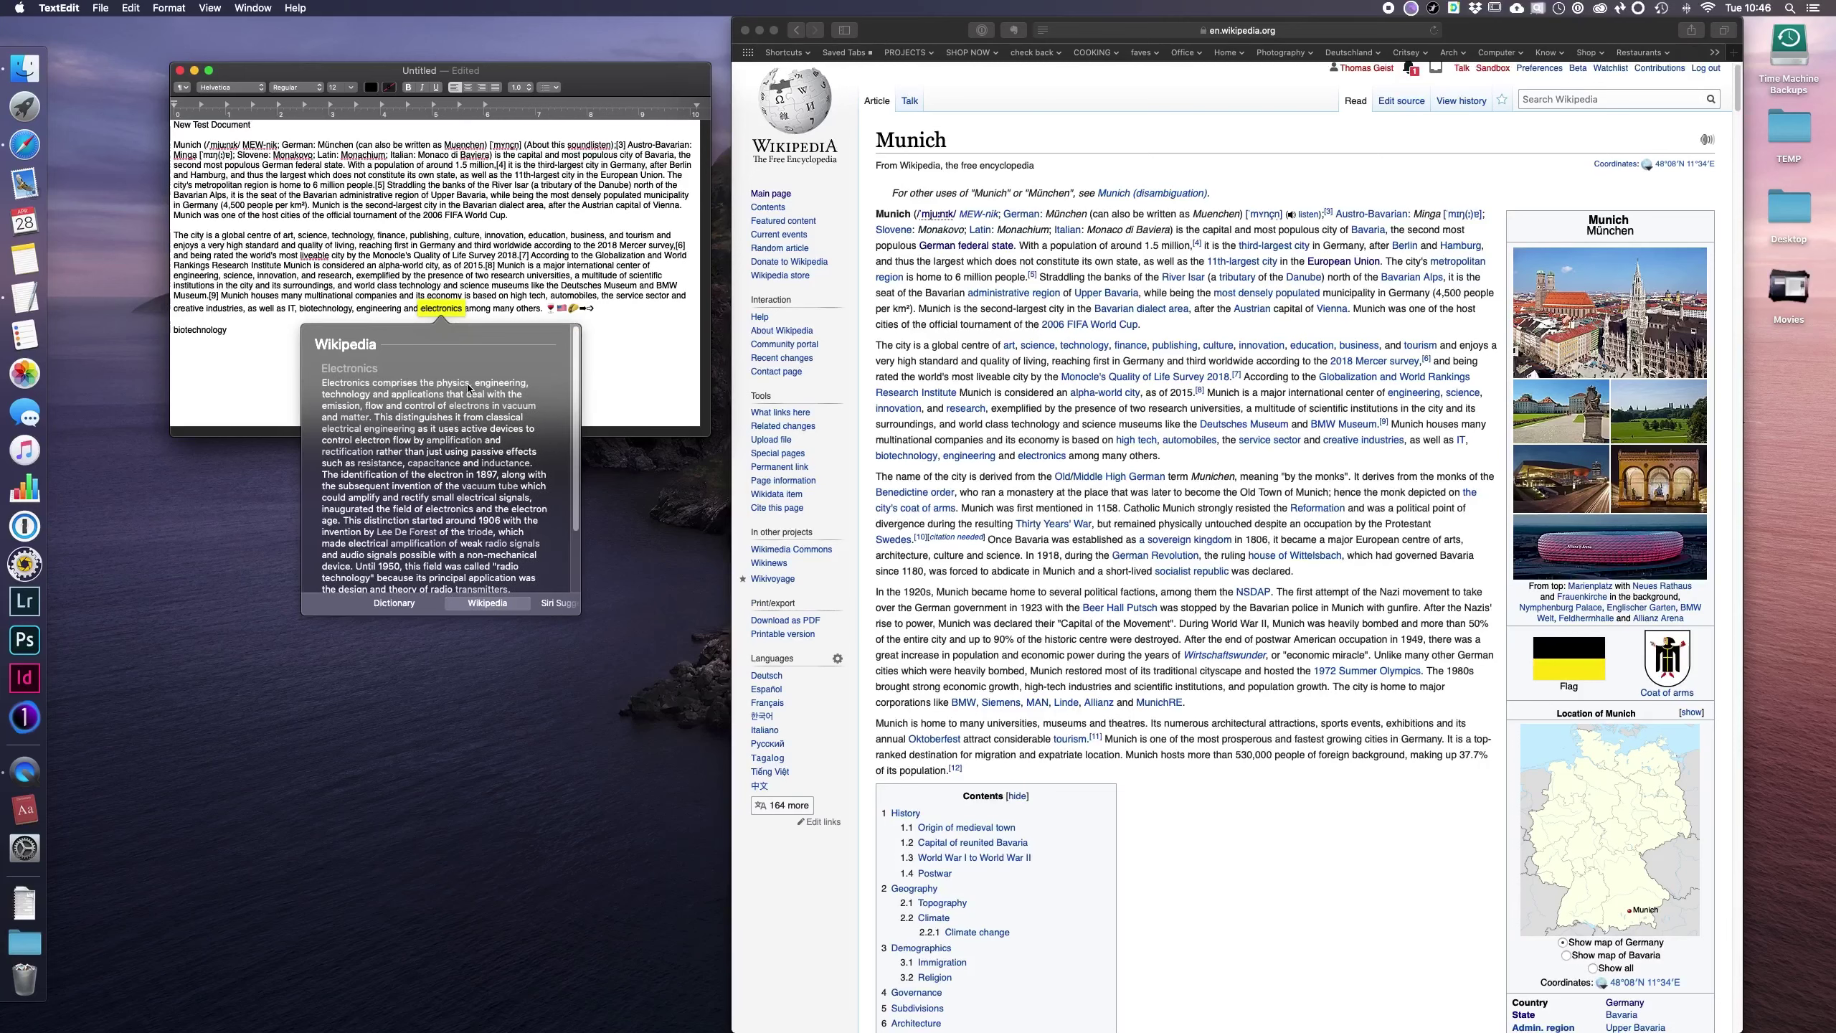
pyautogui.scroll(-2, 443, 529)
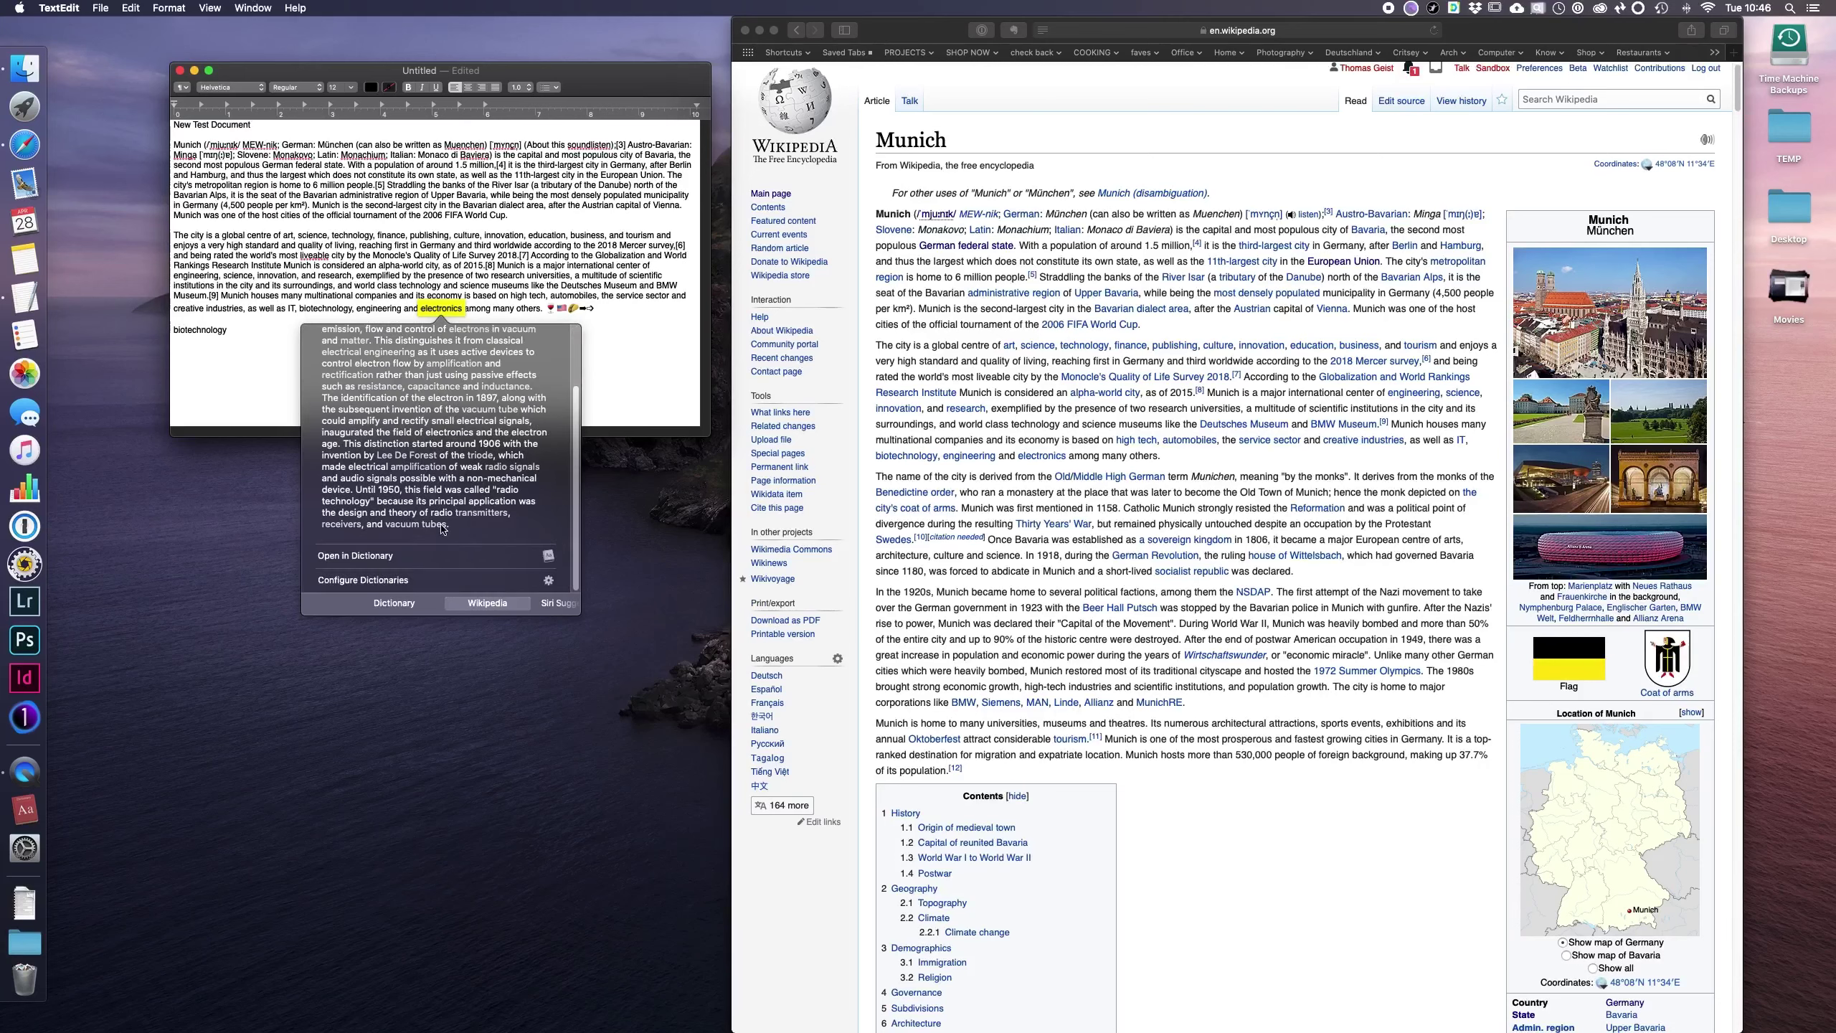
pyautogui.scroll(2, 443, 528)
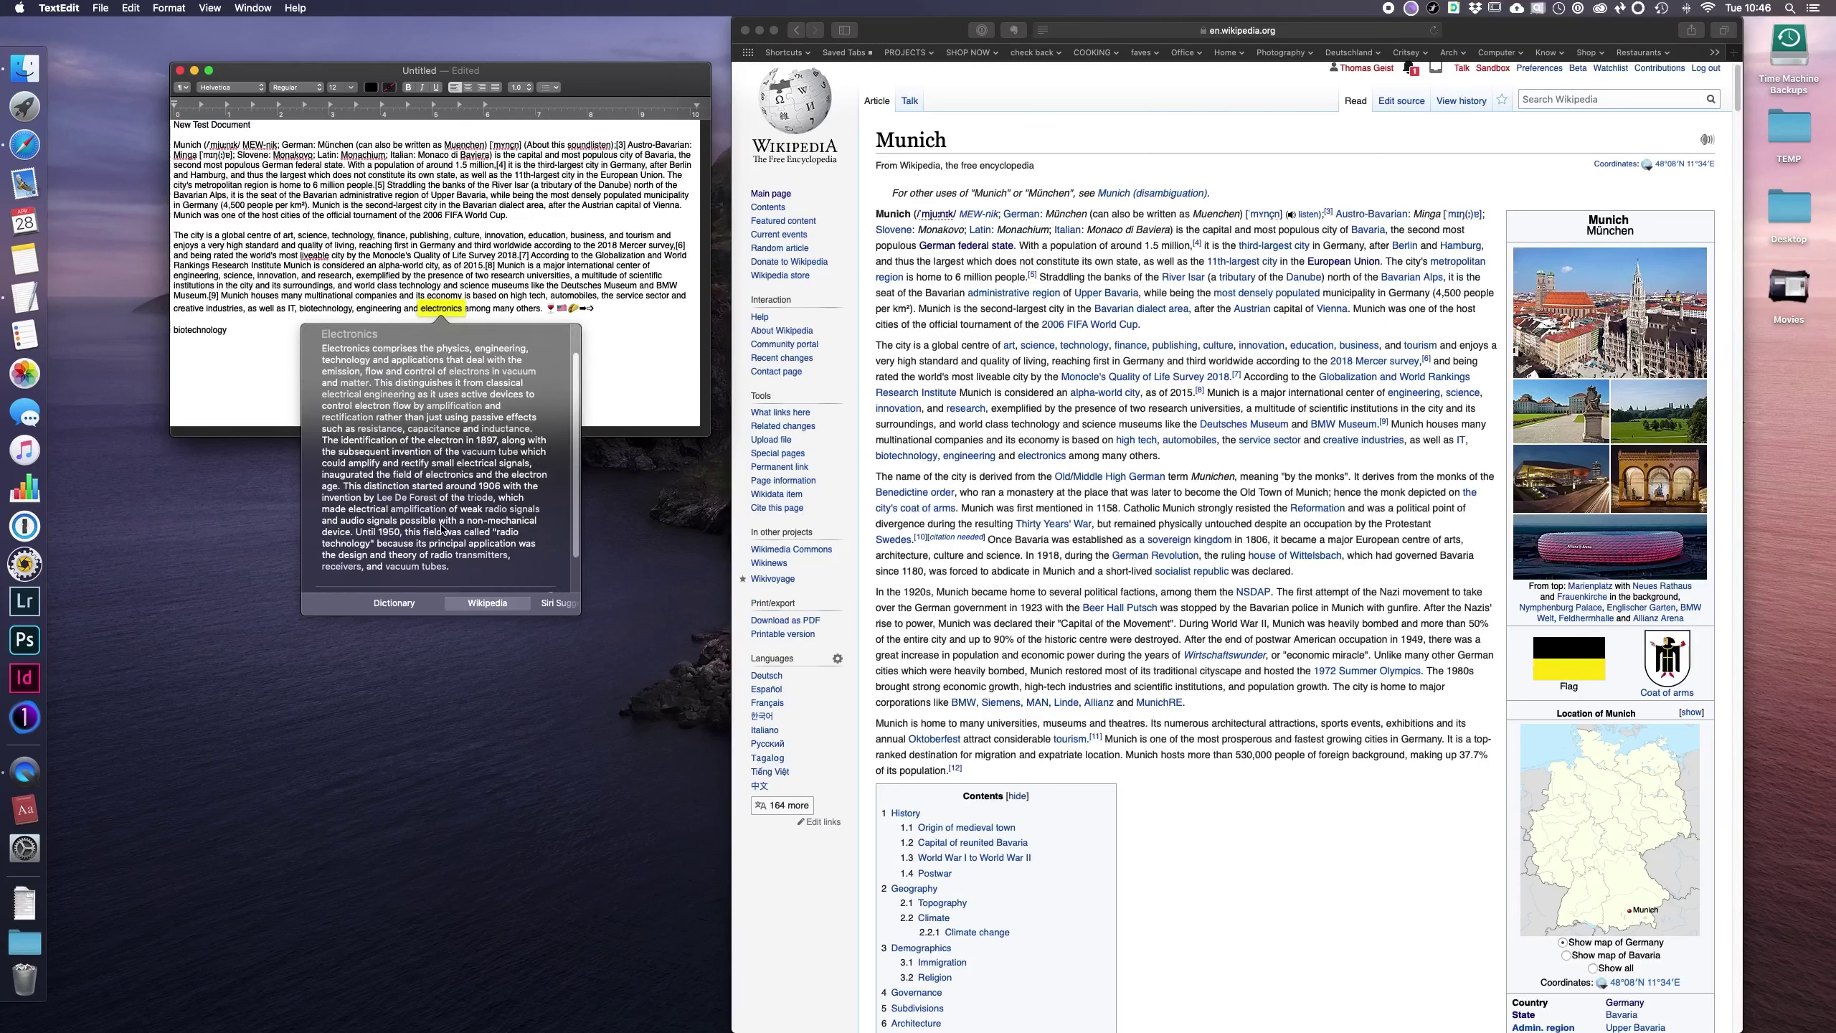
pyautogui.click(664, 348)
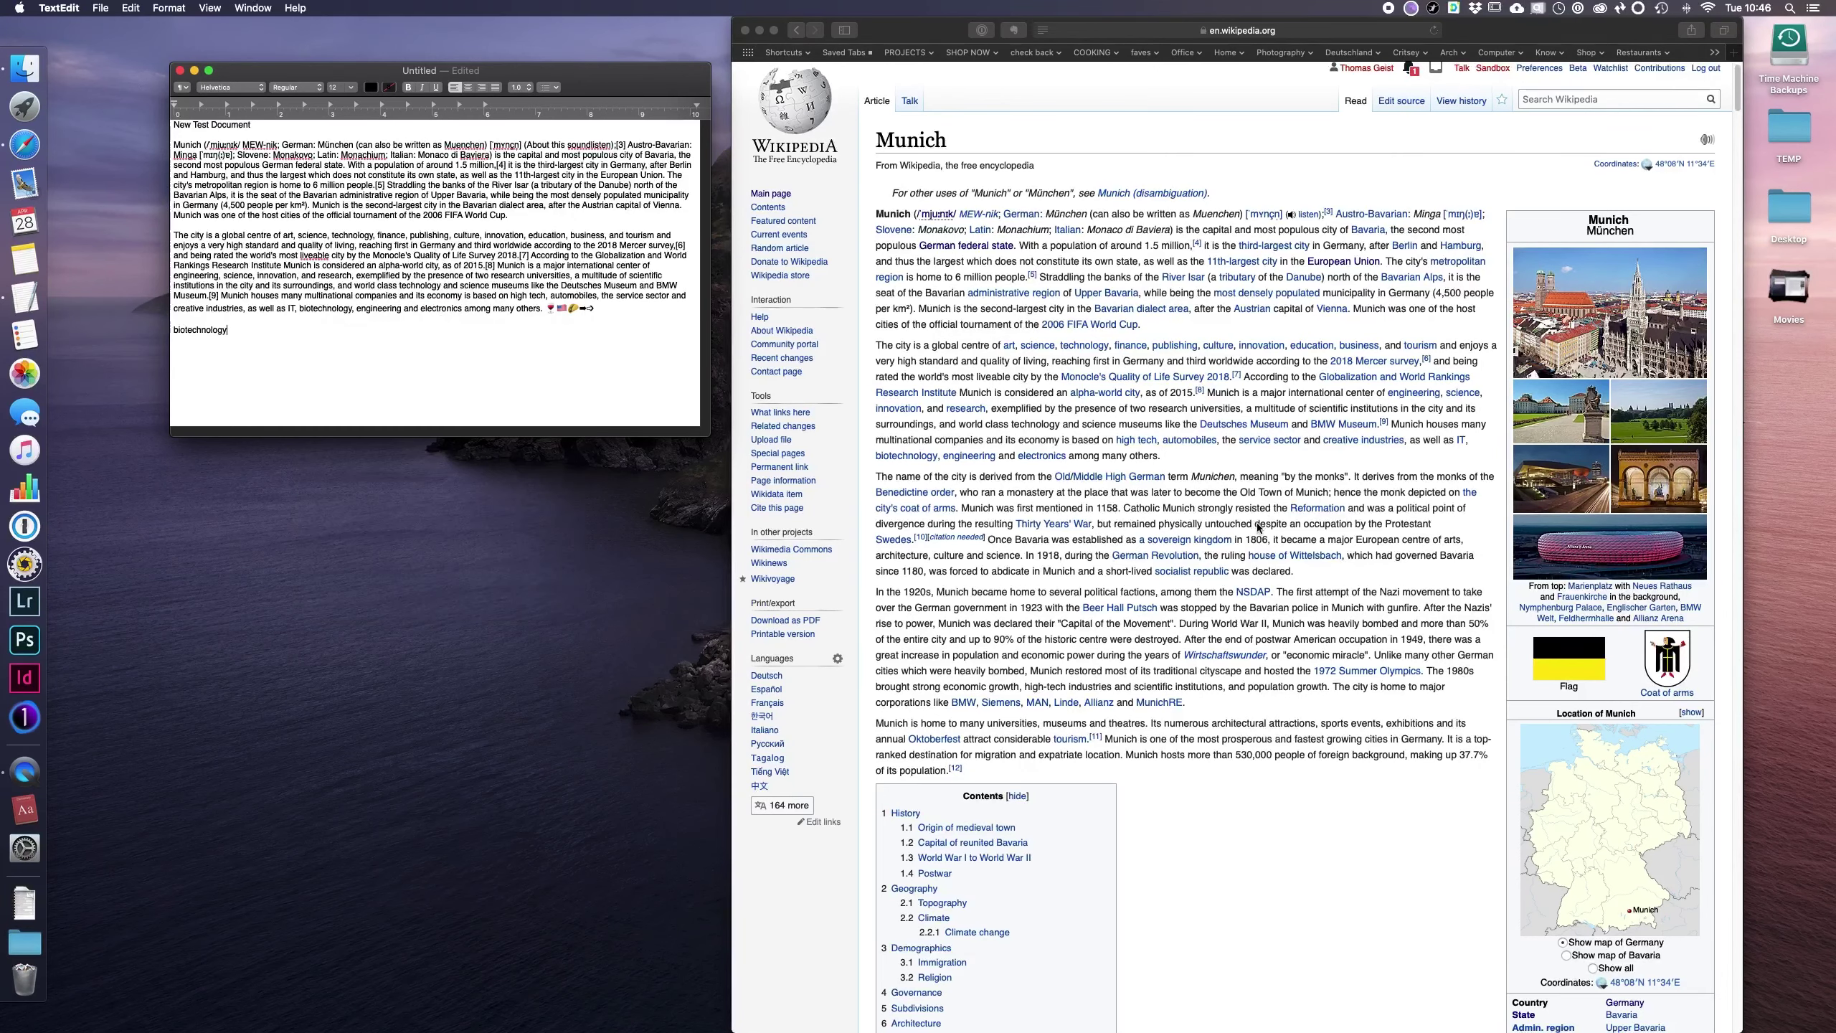
# Step: Look up "occupation" in the Munich web article, examine its Dictionary, Wikipedia and Siri Knowledge entries, and dismiss the pop-up
pyautogui.rightClick(1325, 530)
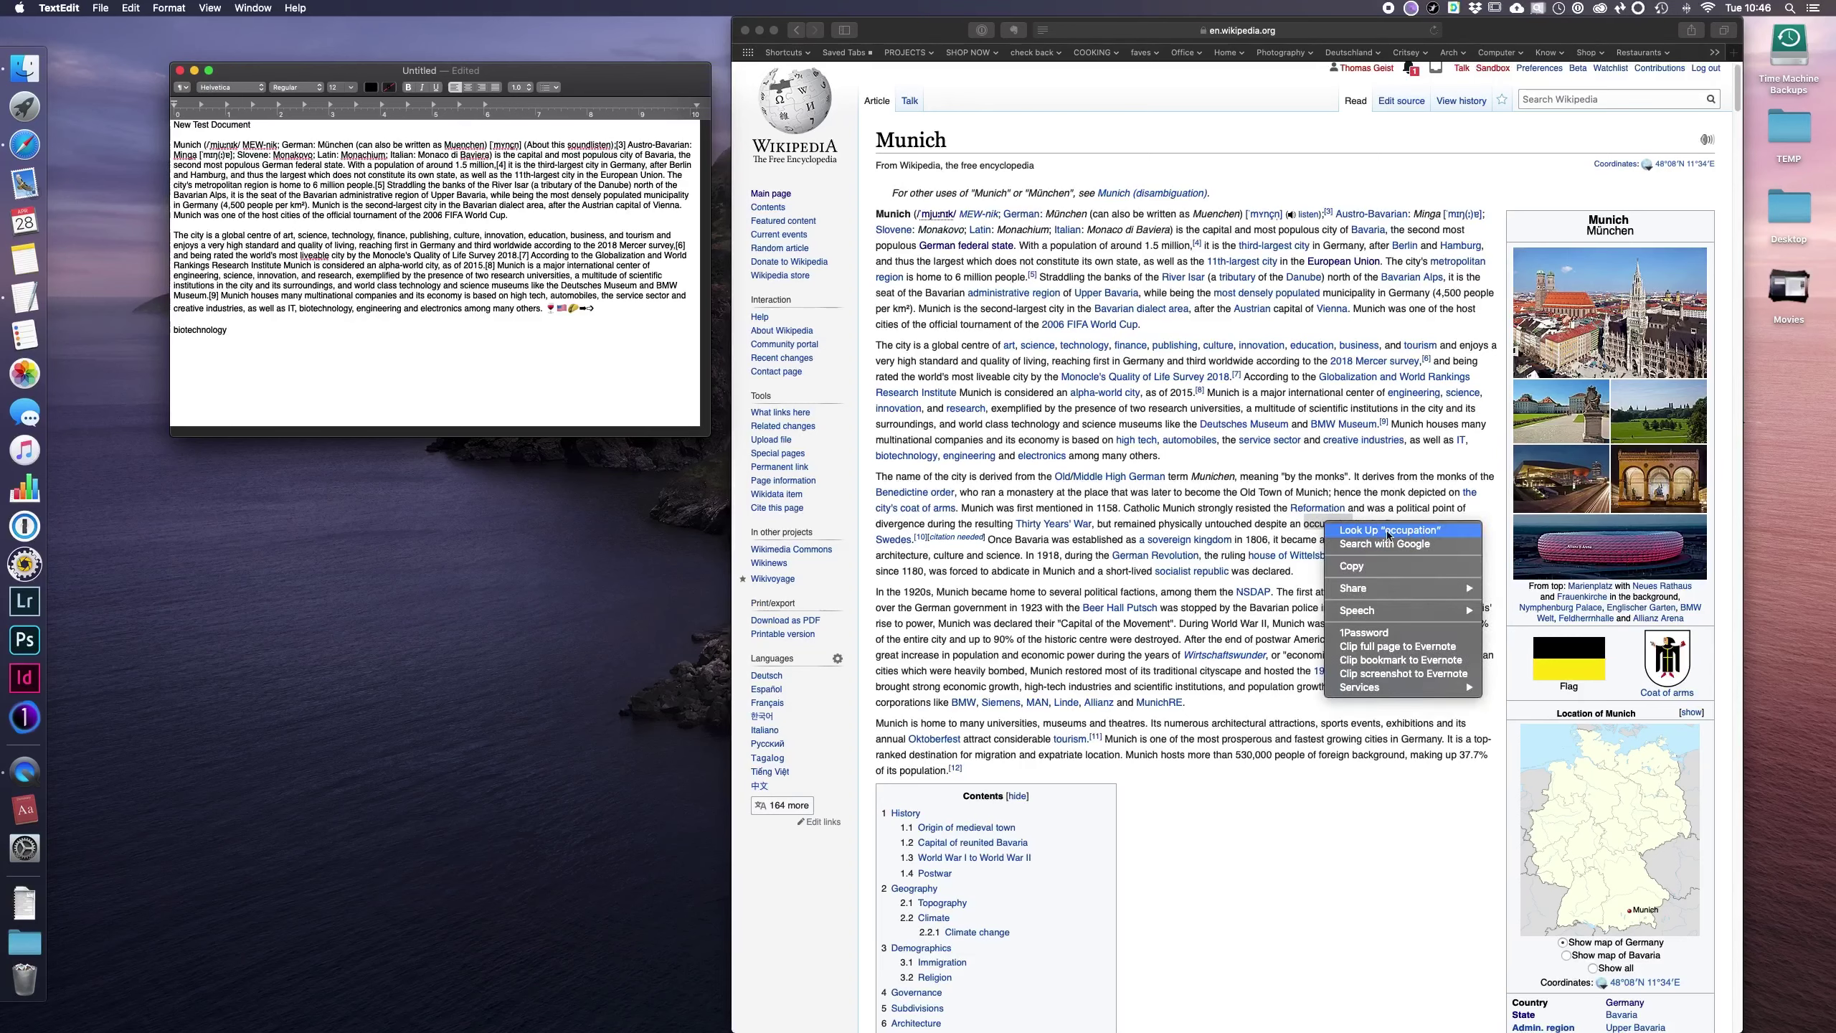
pyautogui.click(1320, 523)
pyautogui.click(1320, 523)
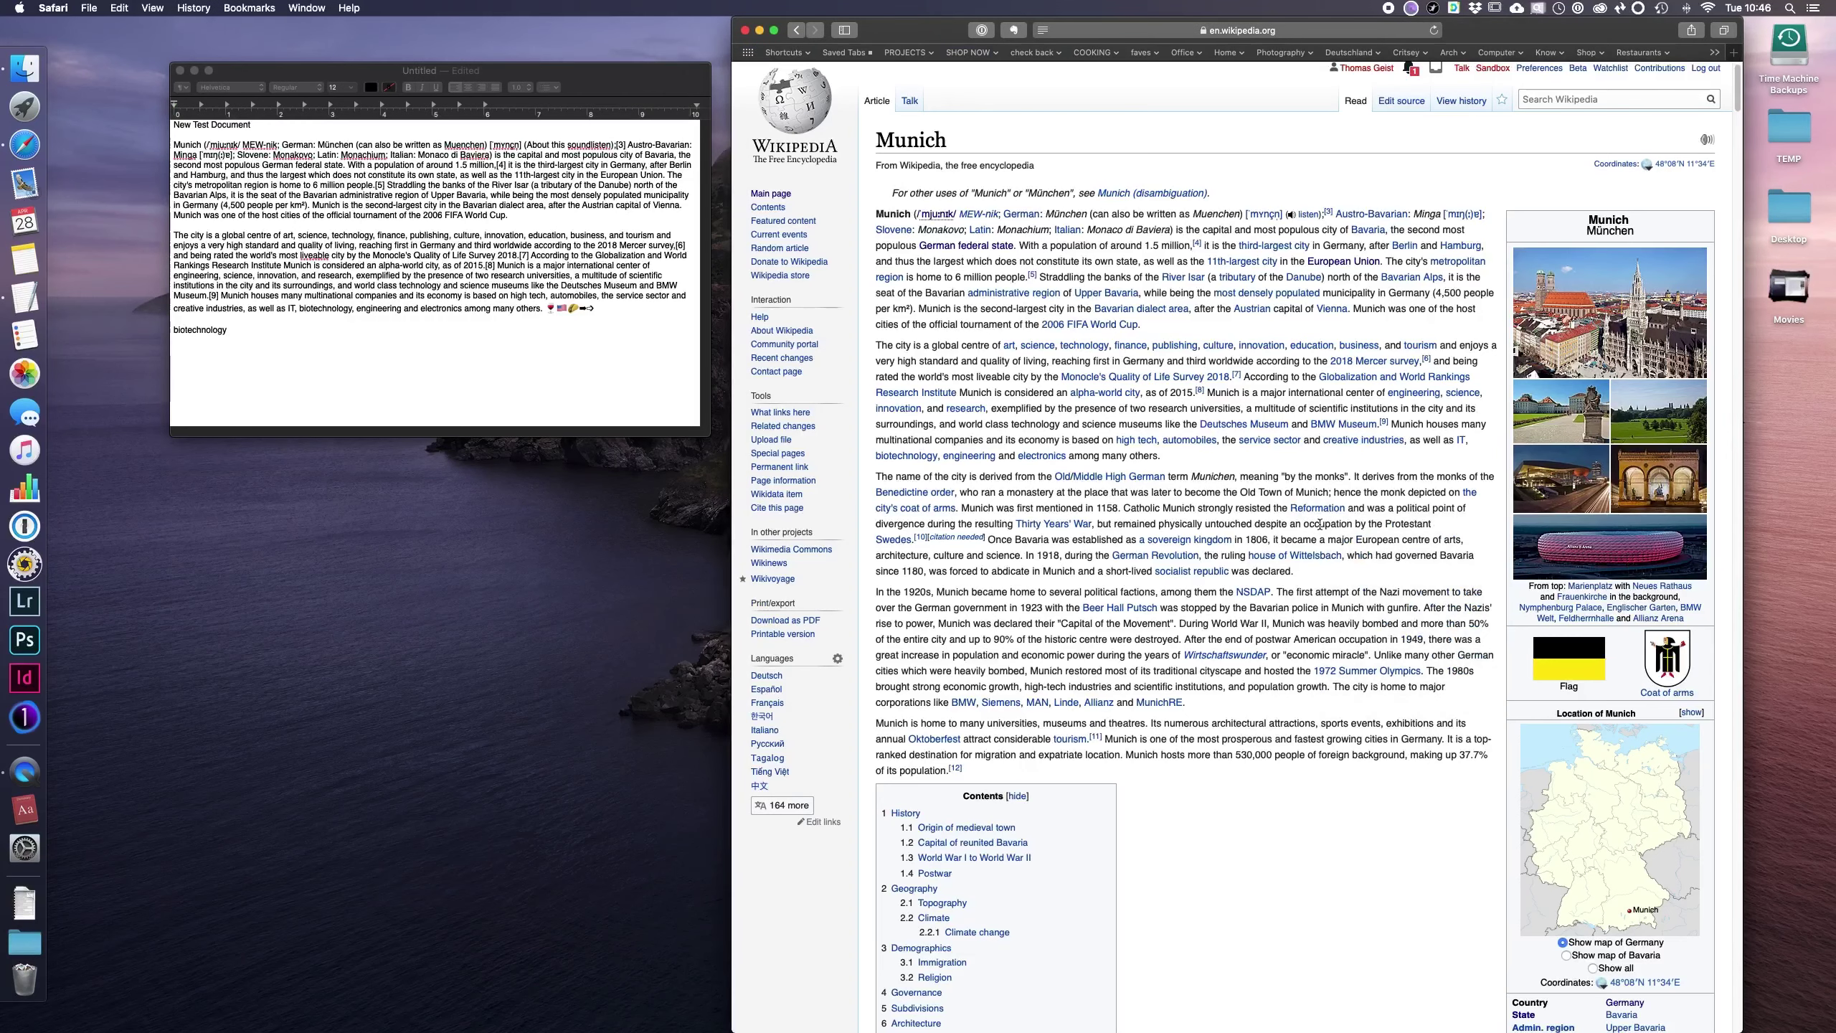
pyautogui.doubleClick(1320, 524)
pyautogui.press('ctrl+super+d')
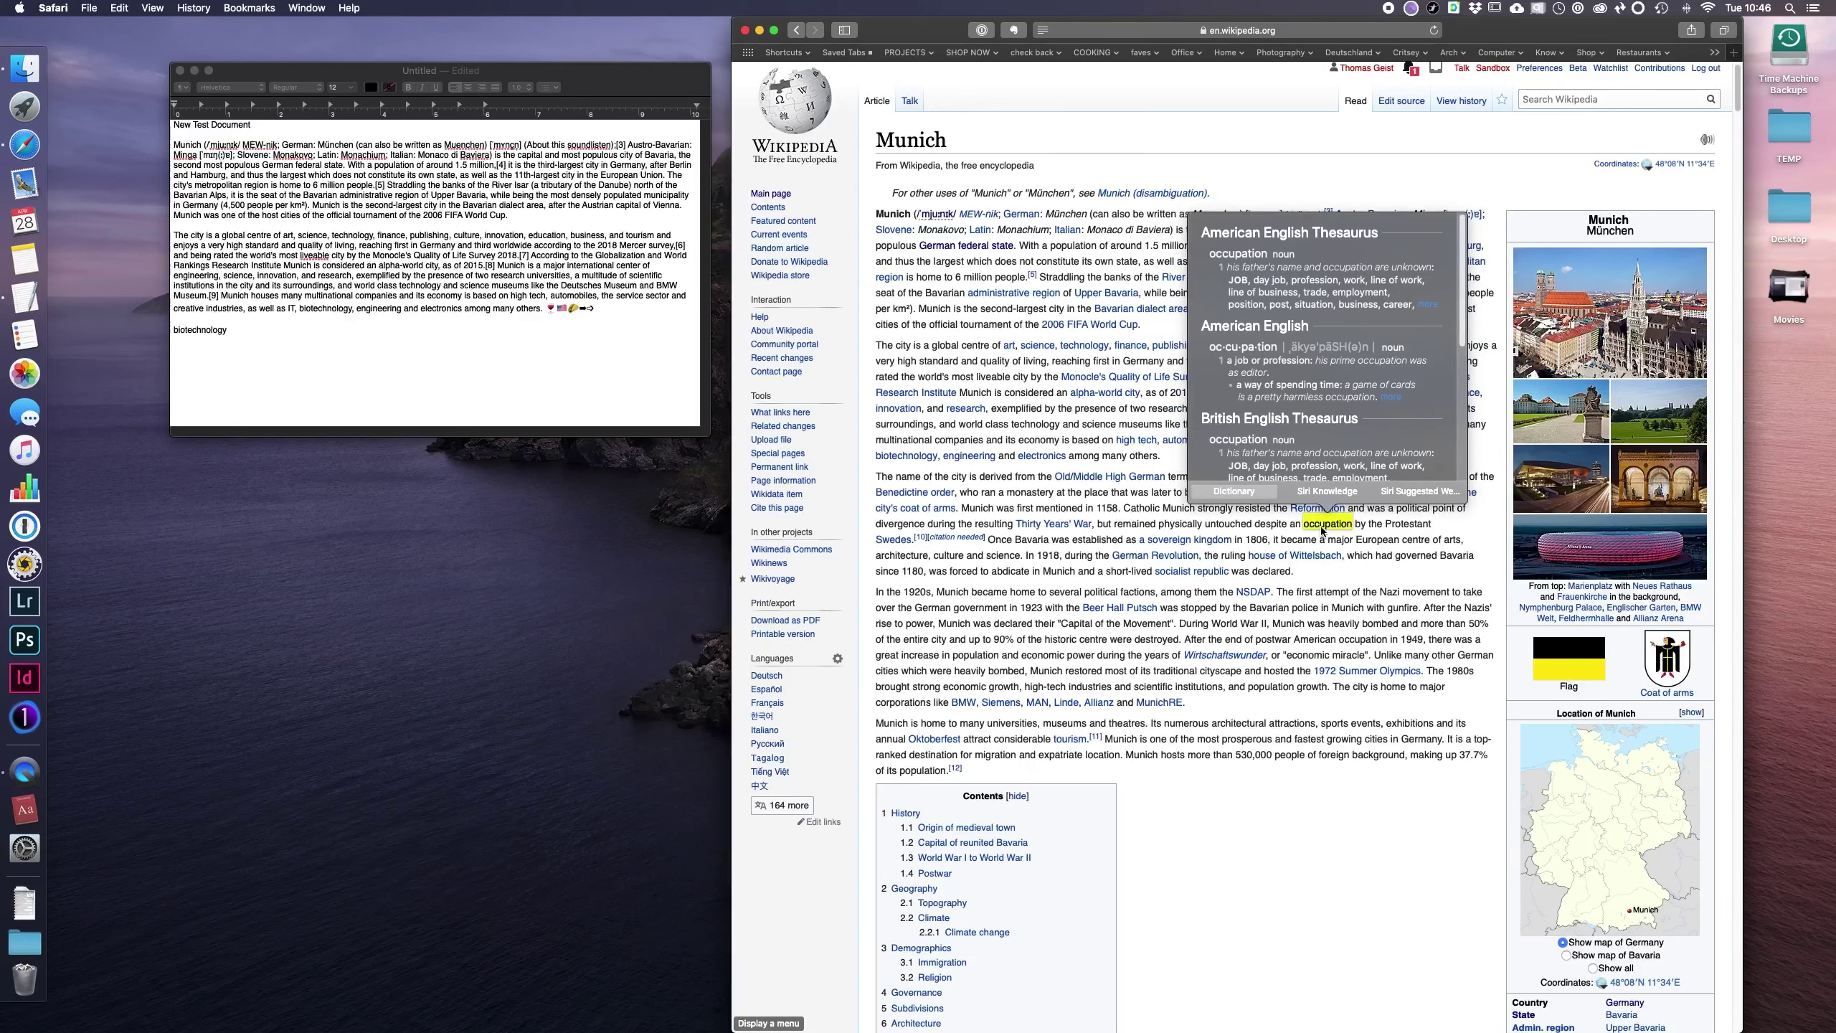
pyautogui.scroll(-5, 1355, 340)
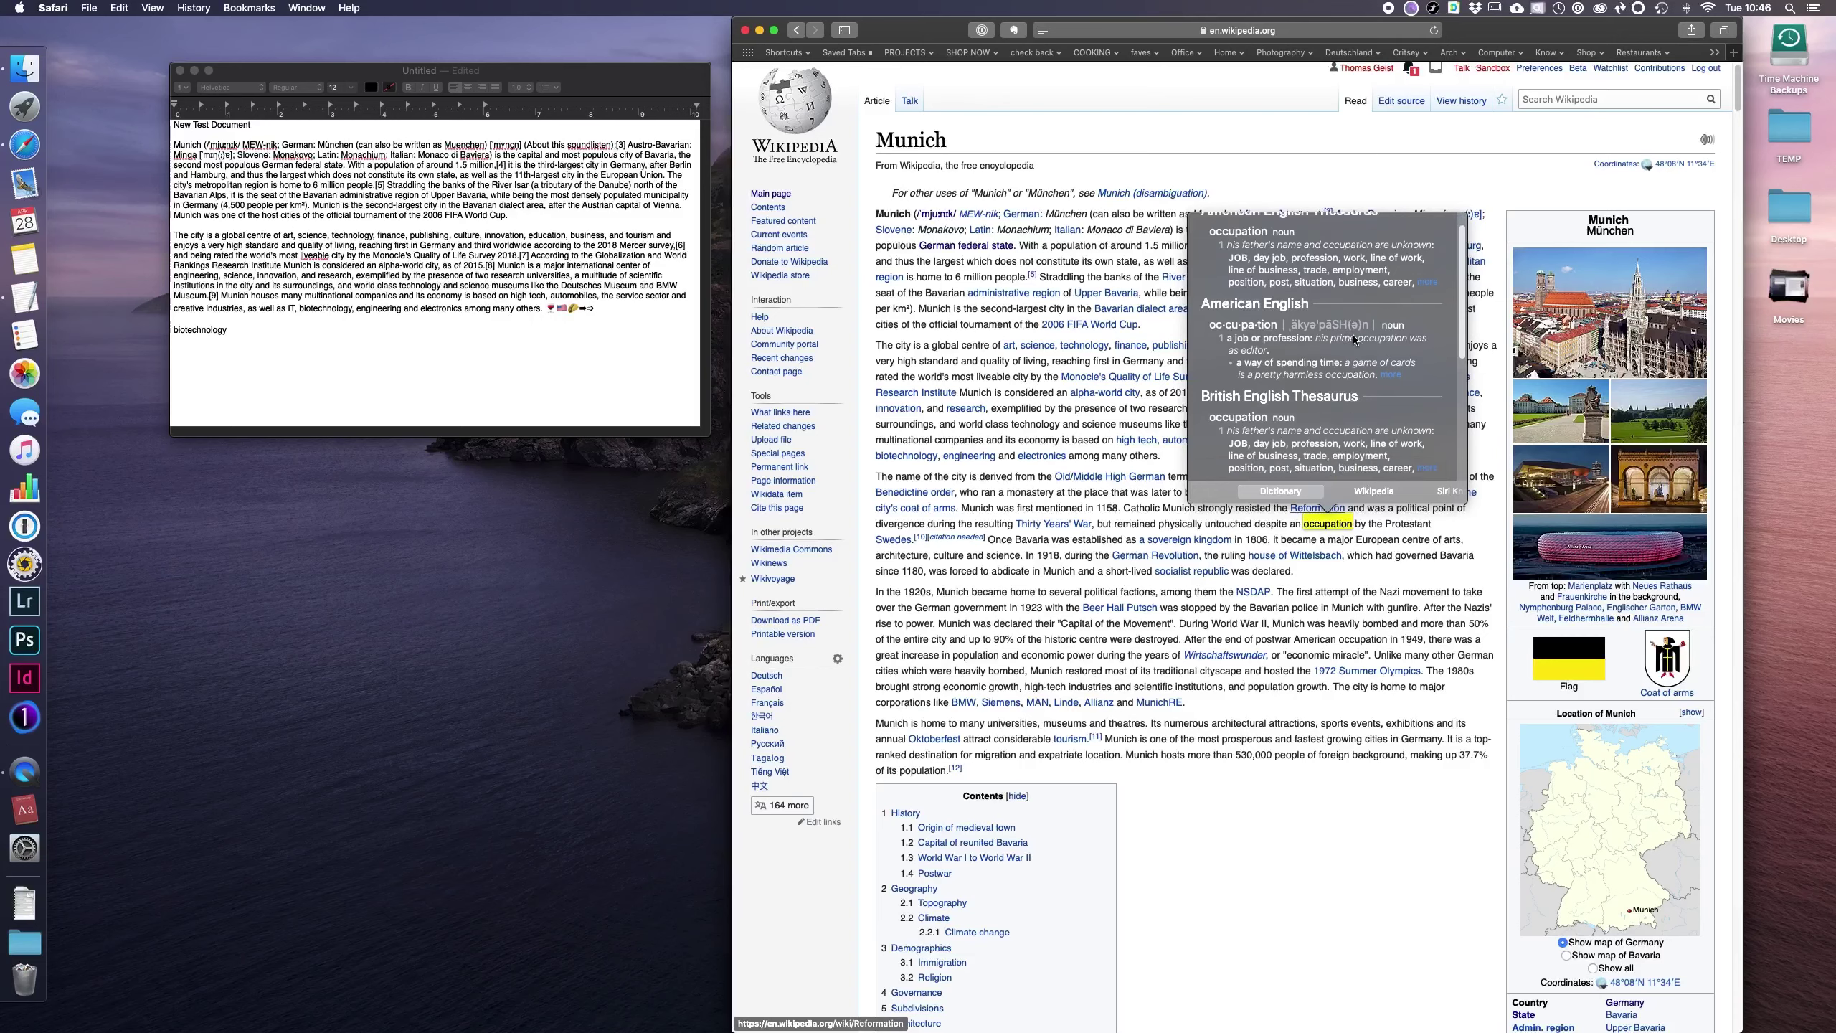
pyautogui.click(1367, 498)
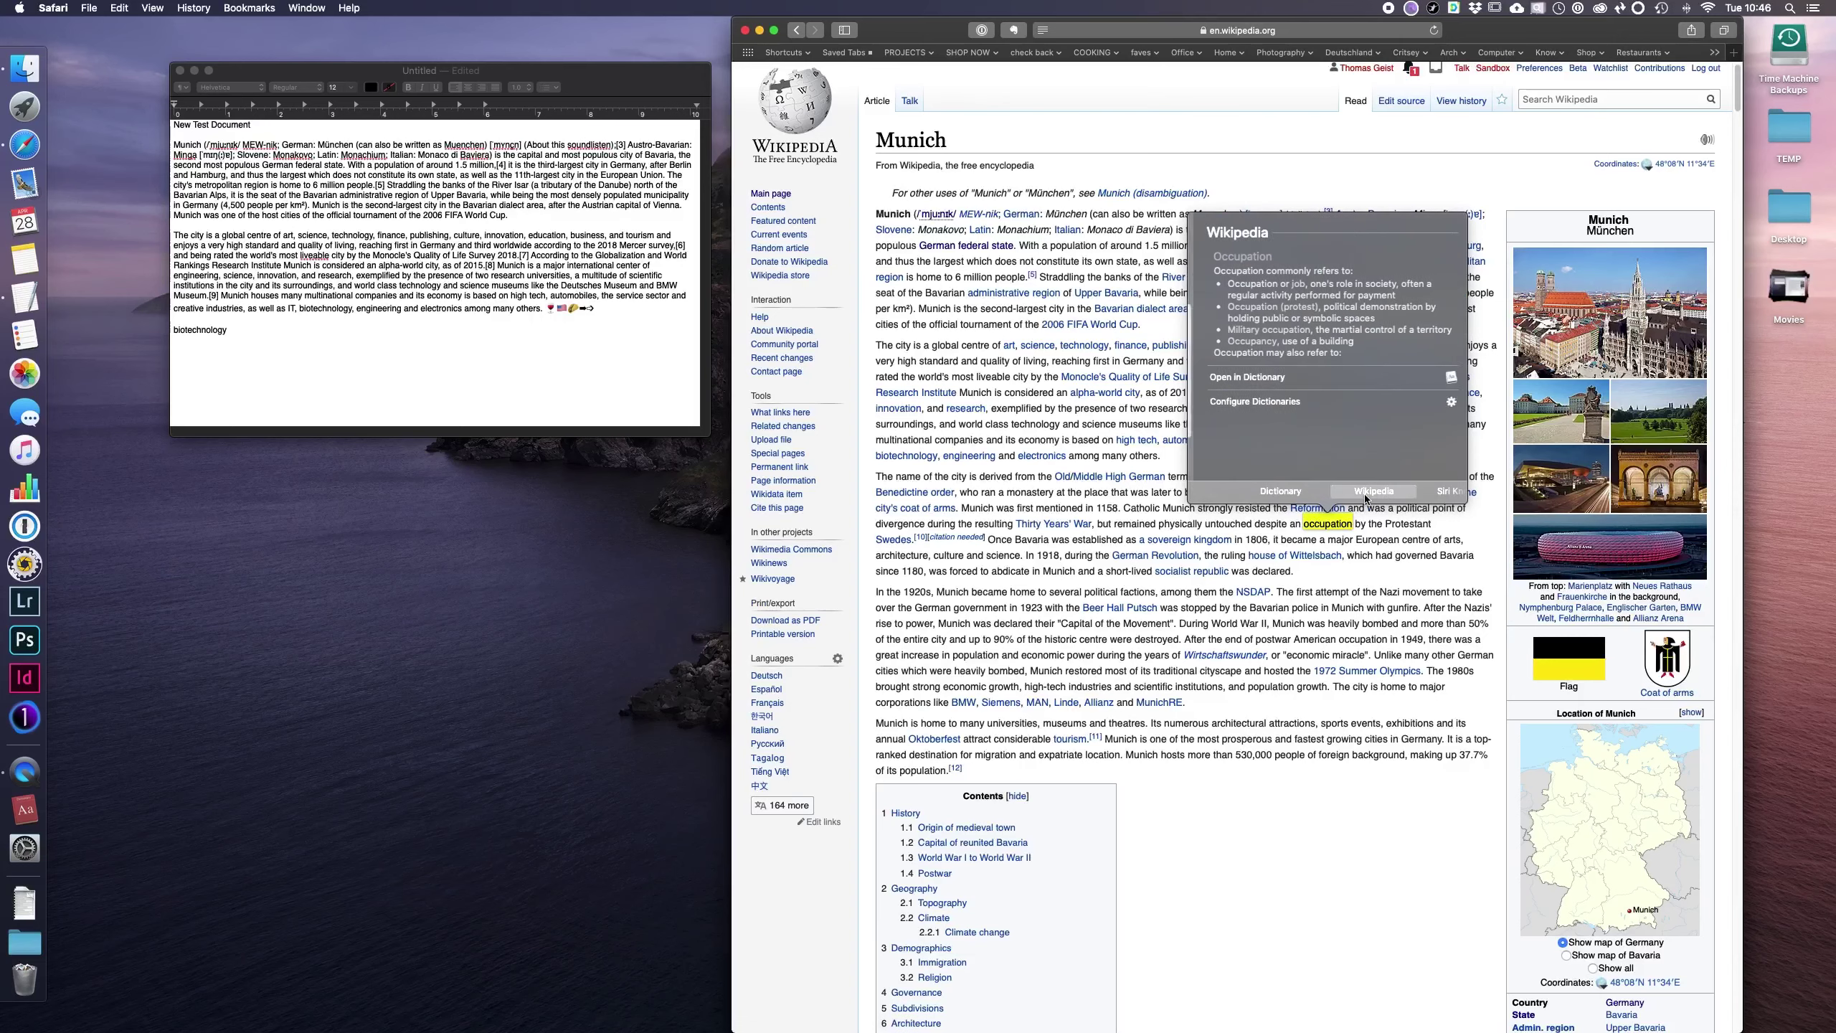
pyautogui.click(1448, 495)
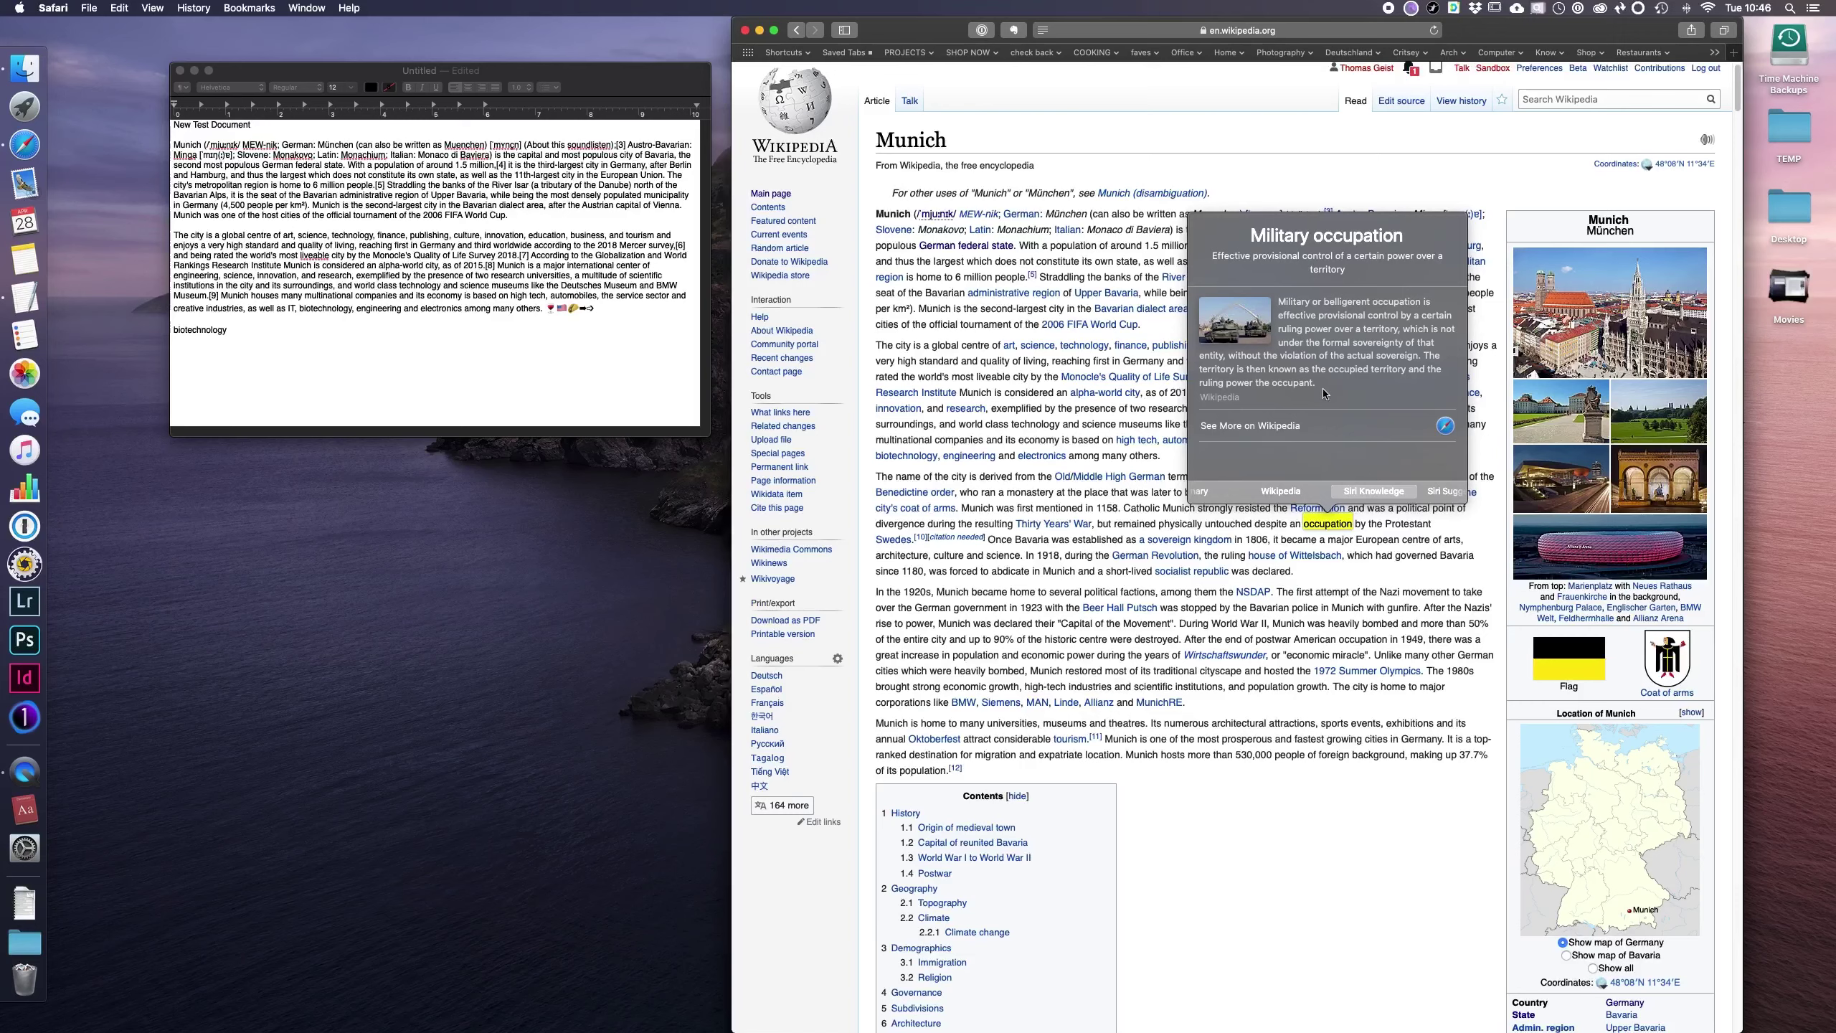
pyautogui.click(1080, 423)
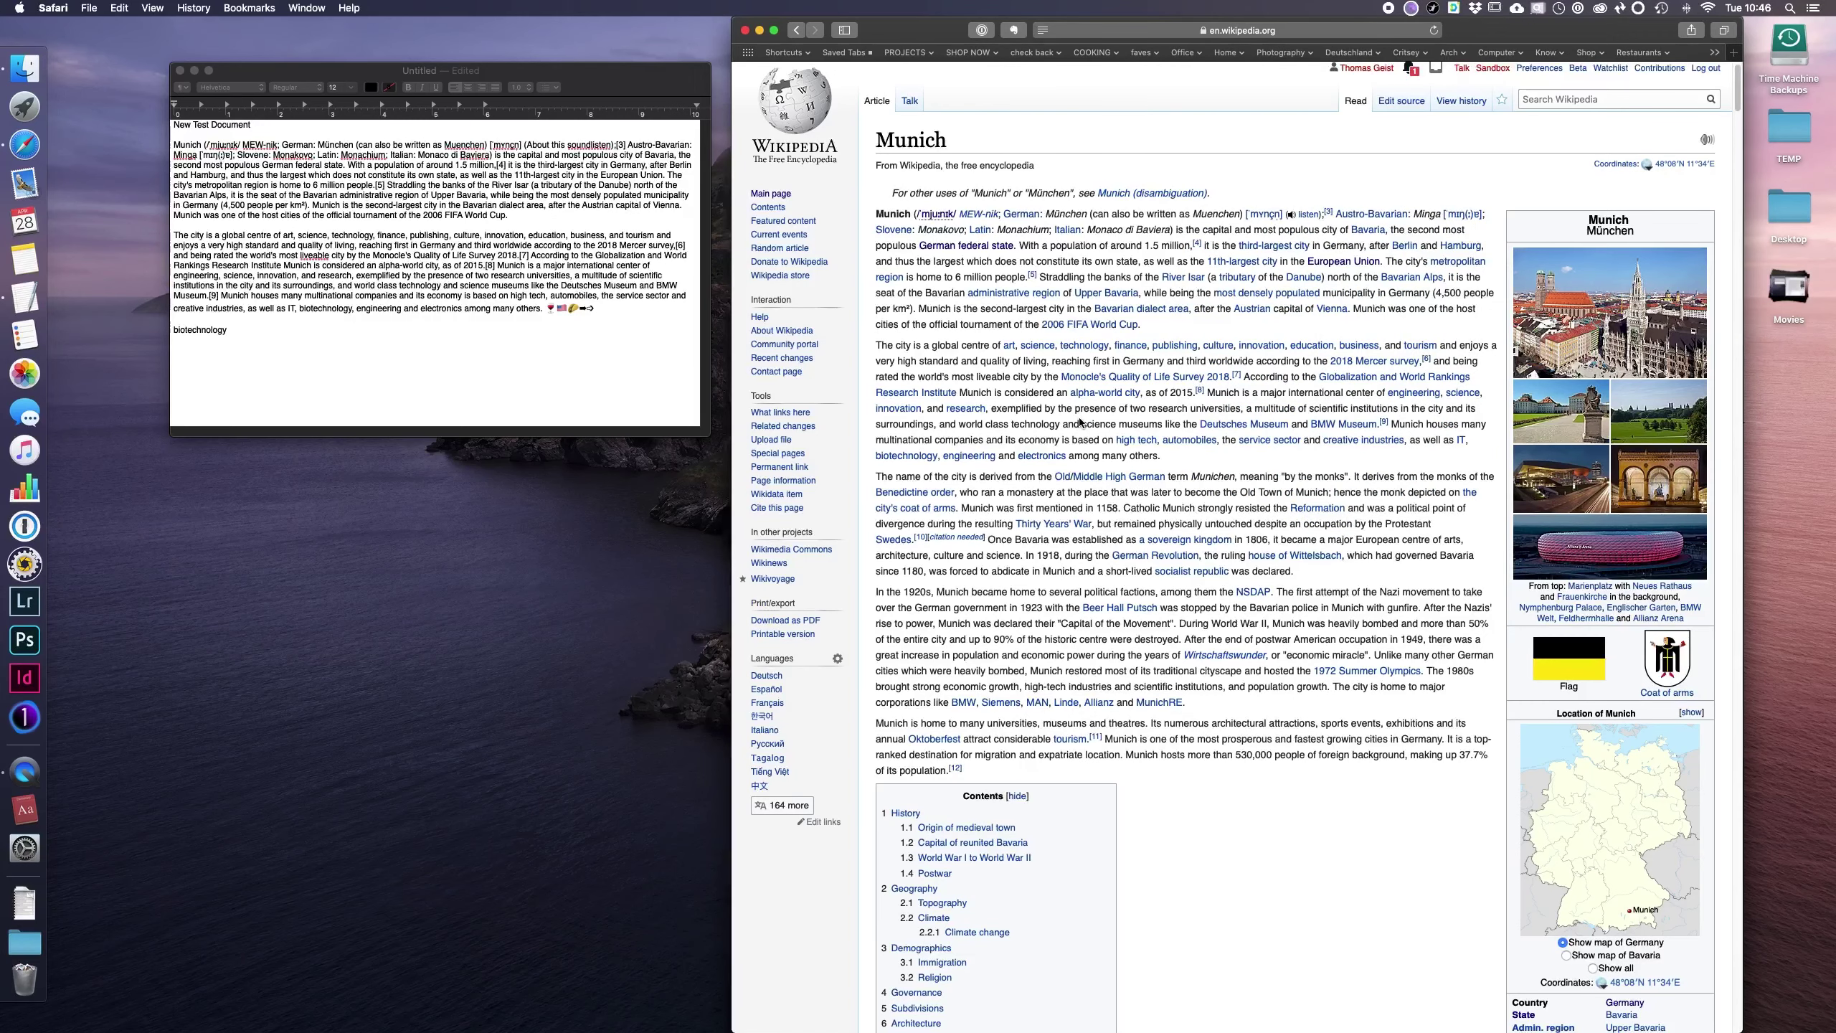